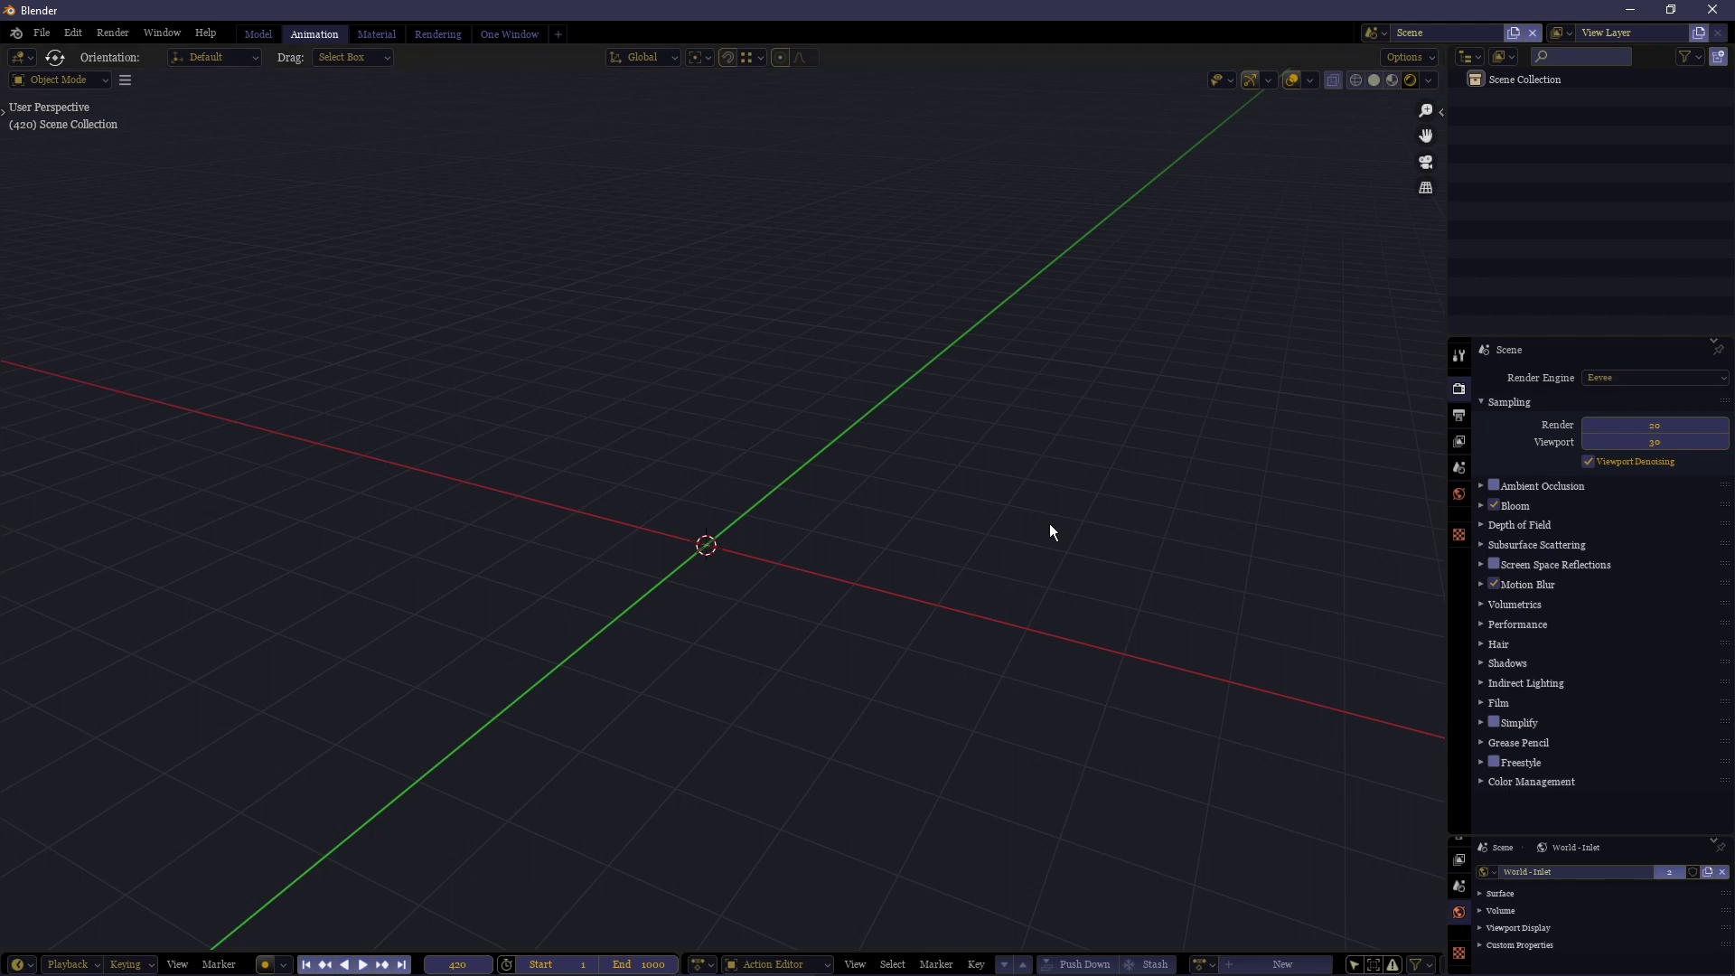
pyautogui.moveTo(743, 515); pyautogui.dragTo(851, 505, button='middle')
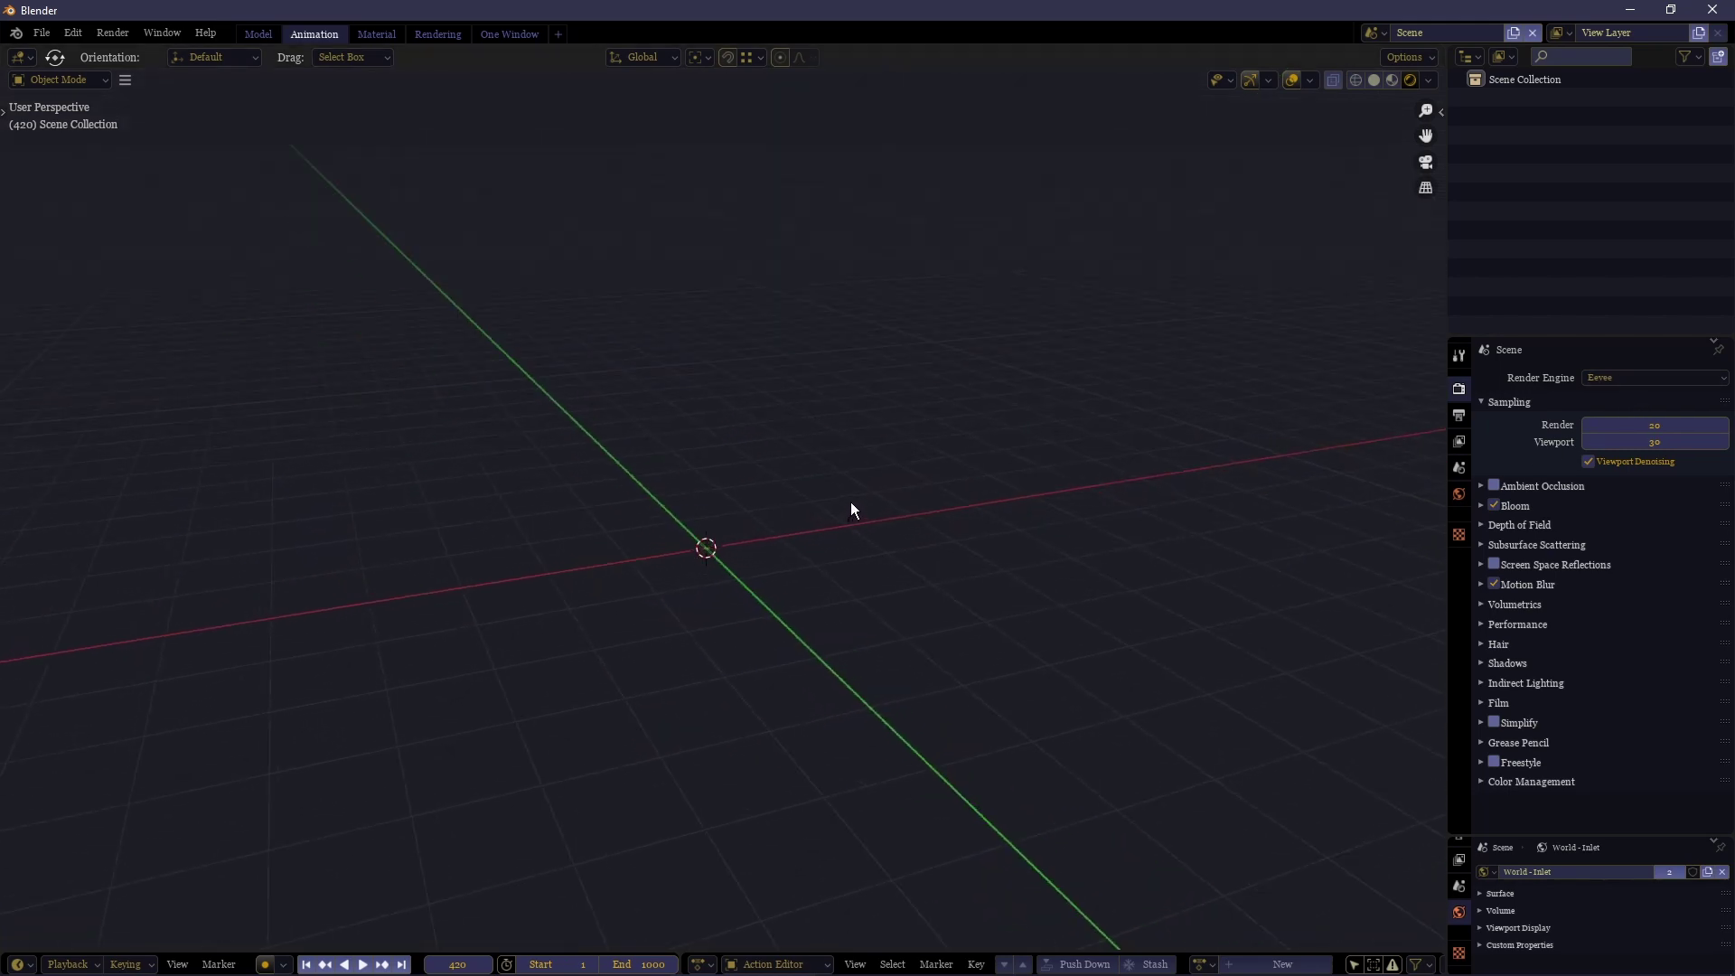
pyautogui.hotkey('shift', 'a')
pyautogui.click(949, 520)
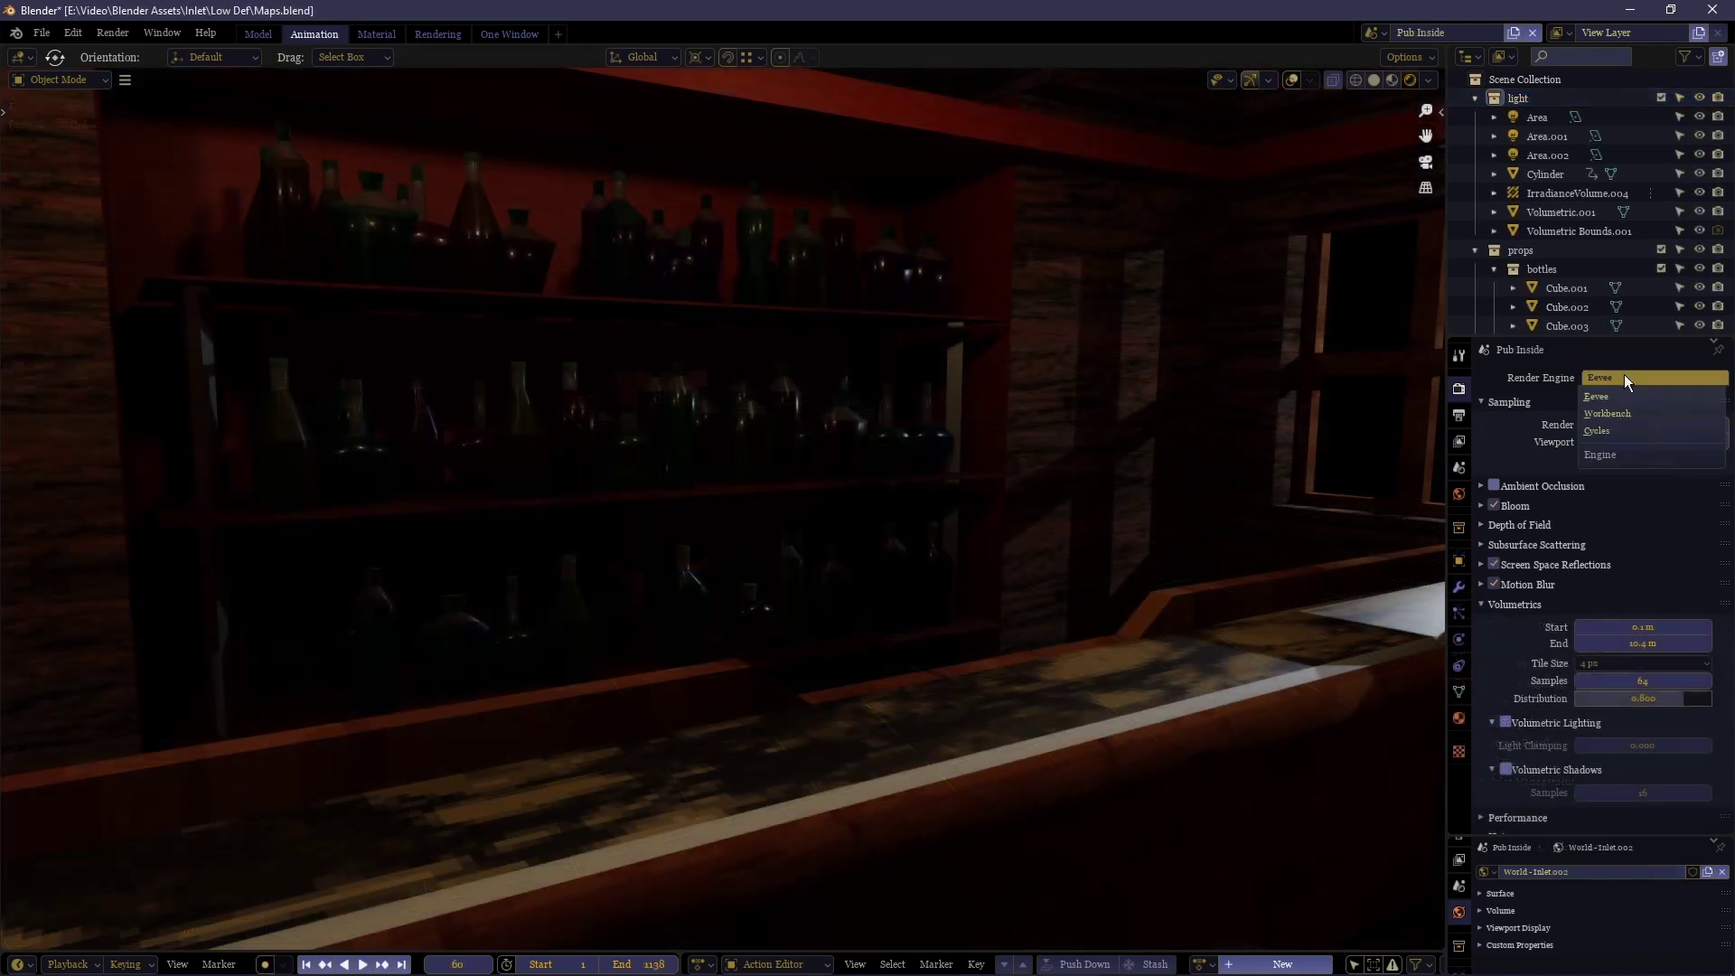
# Switch the render engine of the Pub Inside scene to Workbench.
pyautogui.click(1628, 411)
pyautogui.hotkey('shift', '`')
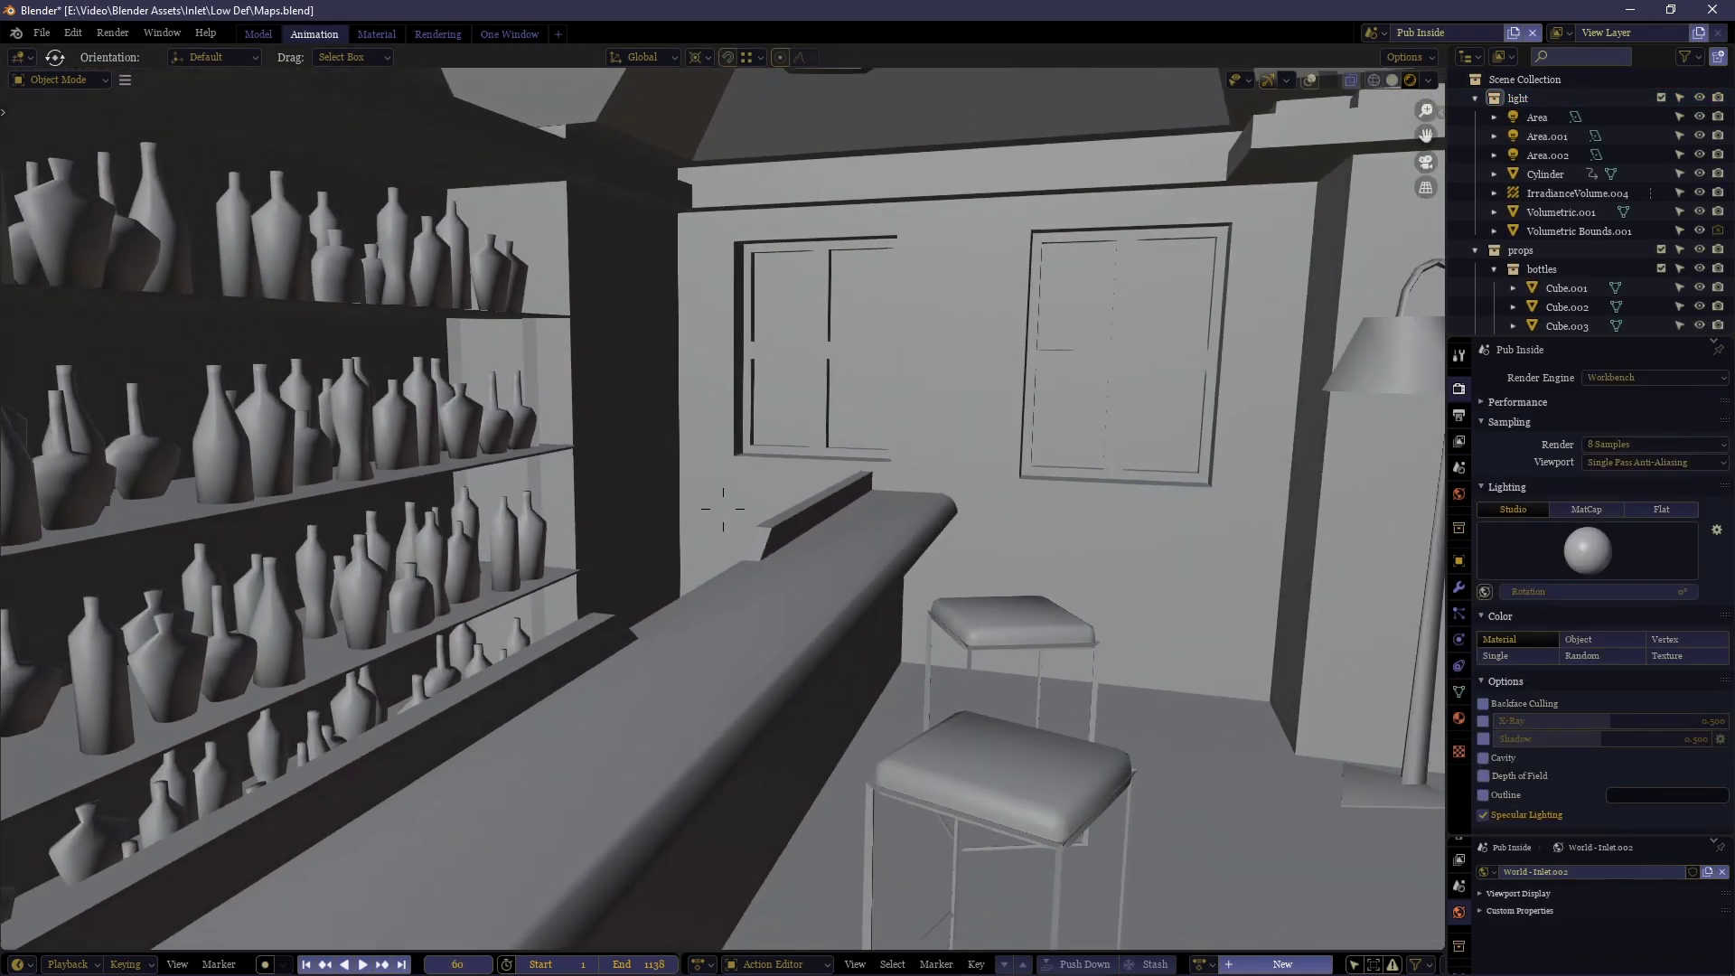
pyautogui.click(723, 508)
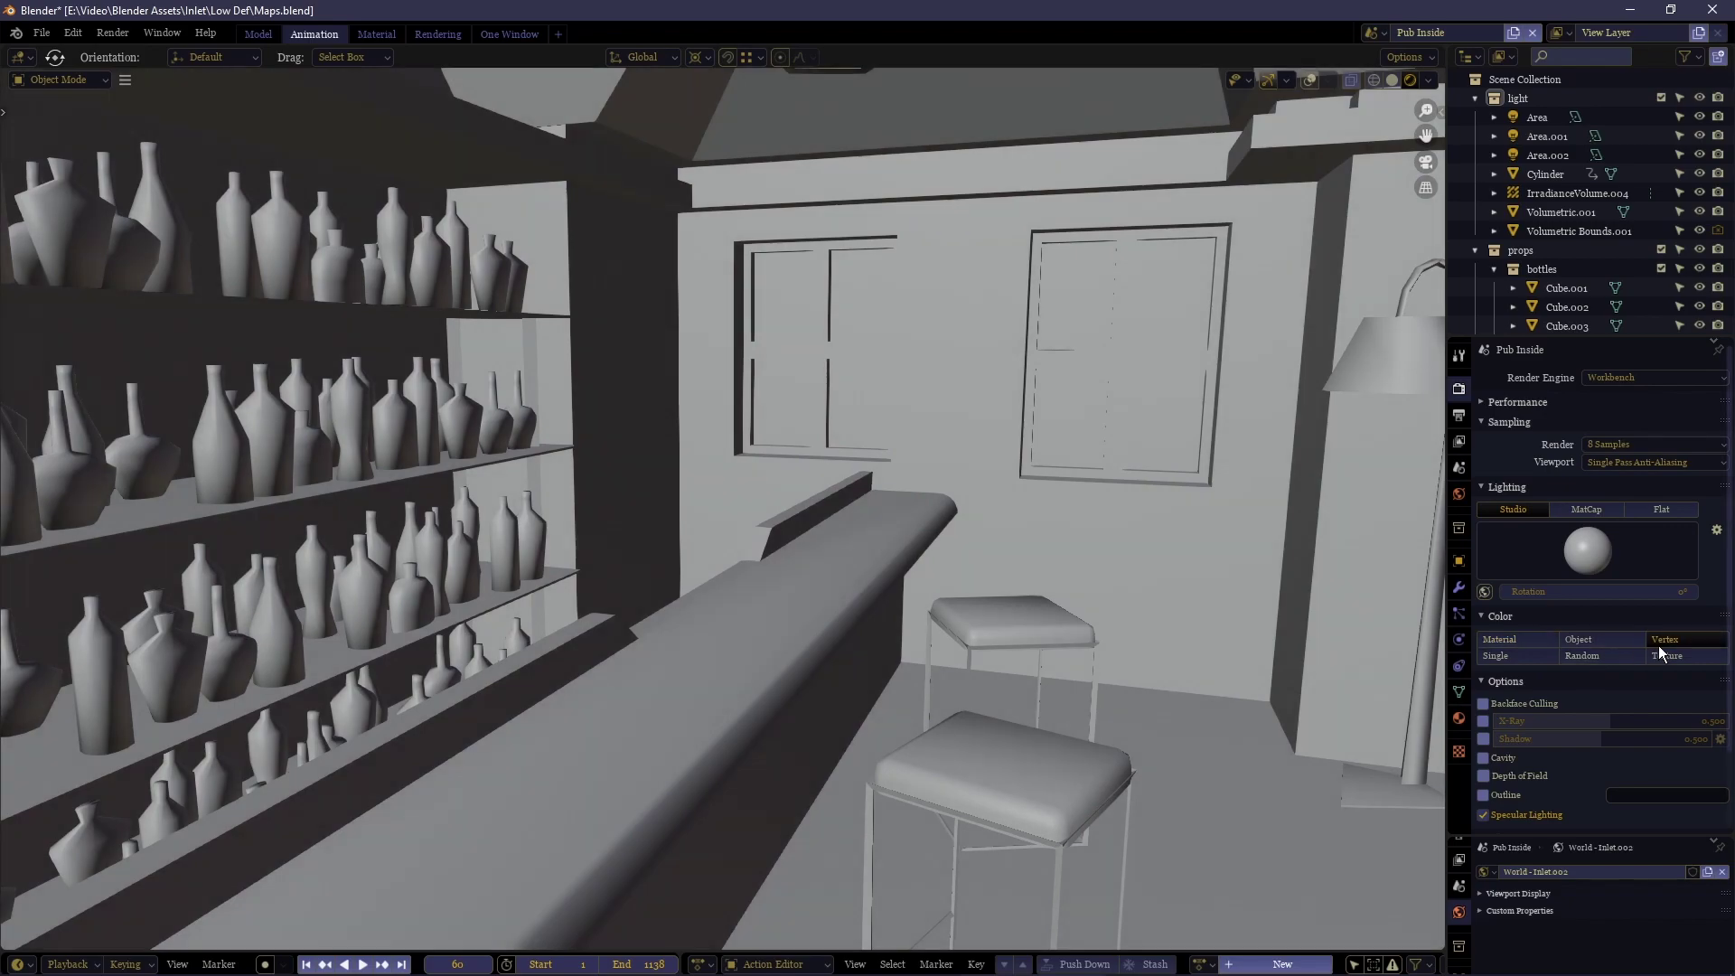
# Preview the pub interior with the Workbench color modes Texture, Single and Random.
pyautogui.click(1664, 654)
pyautogui.hotkey('shift', '`')
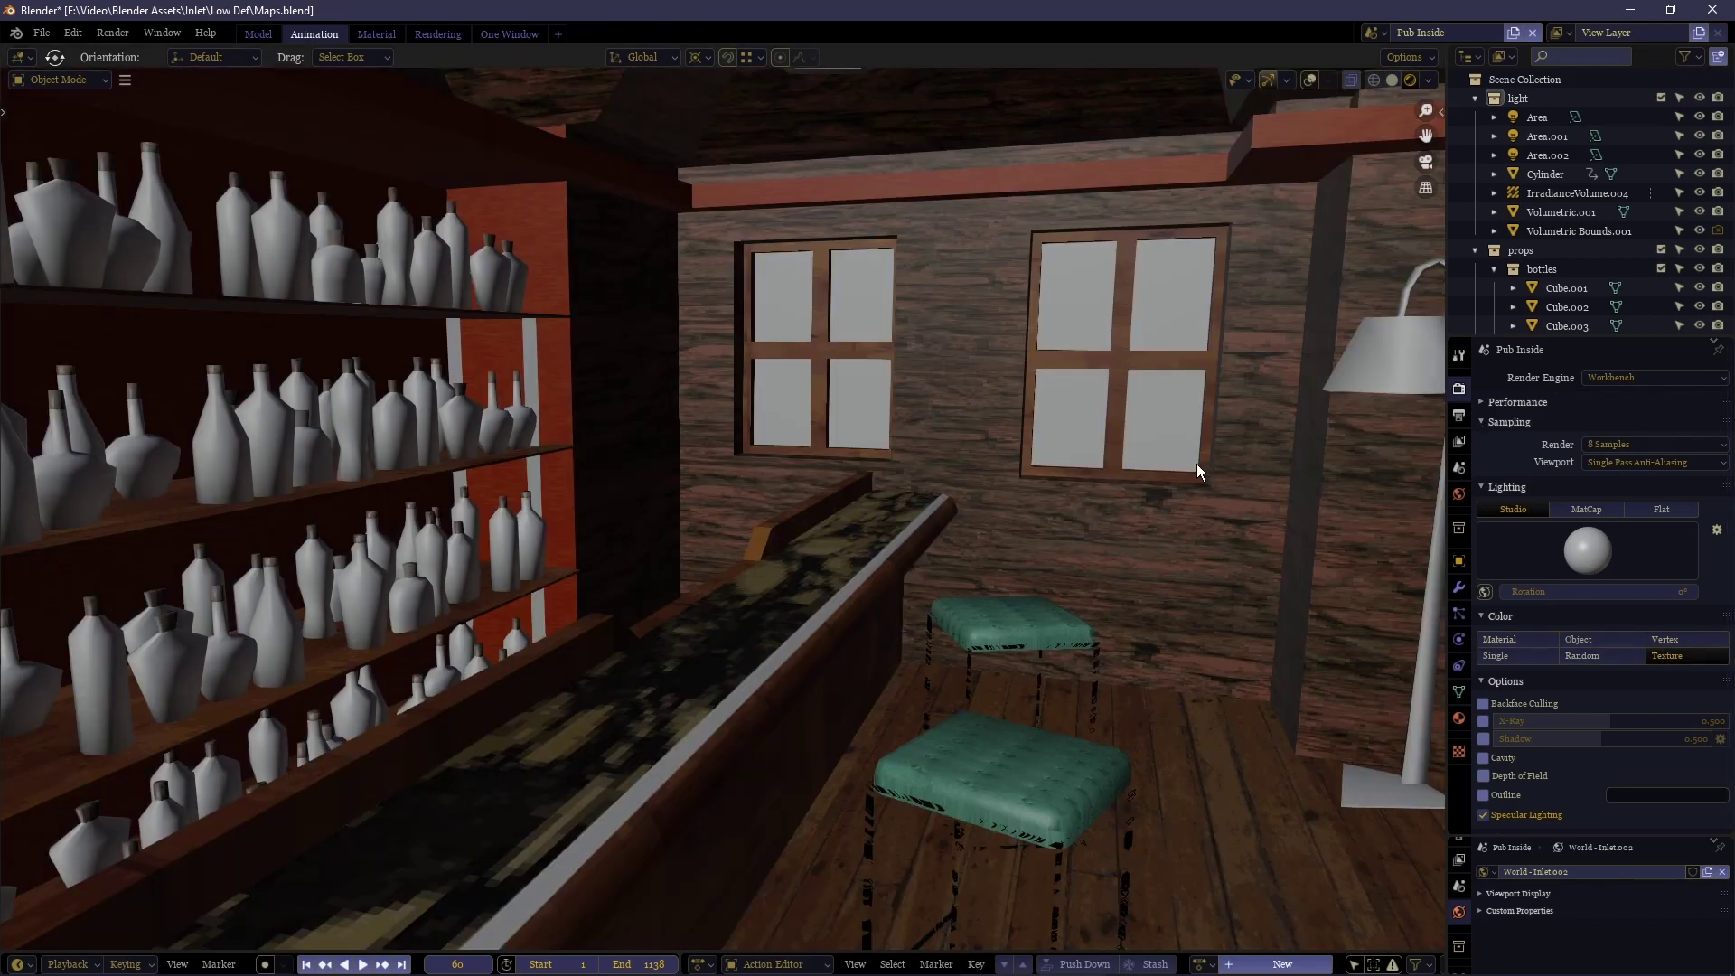
pyautogui.press('w')
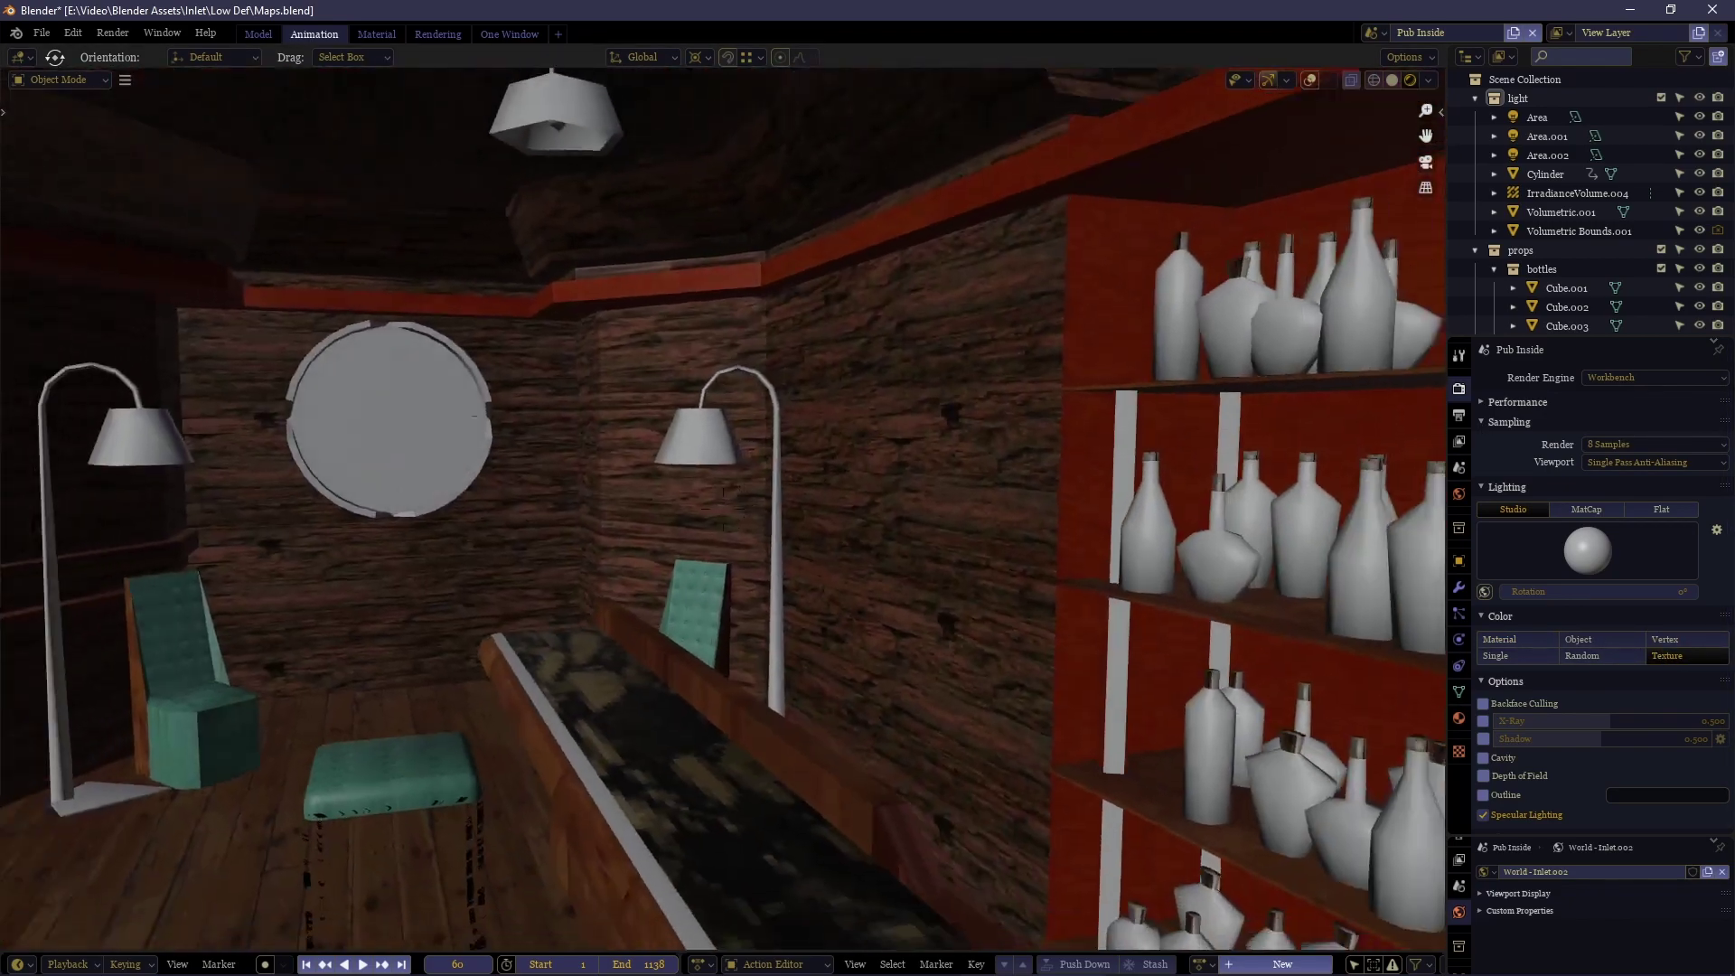
pyautogui.click(723, 507)
pyautogui.click(1522, 654)
pyautogui.click(1575, 655)
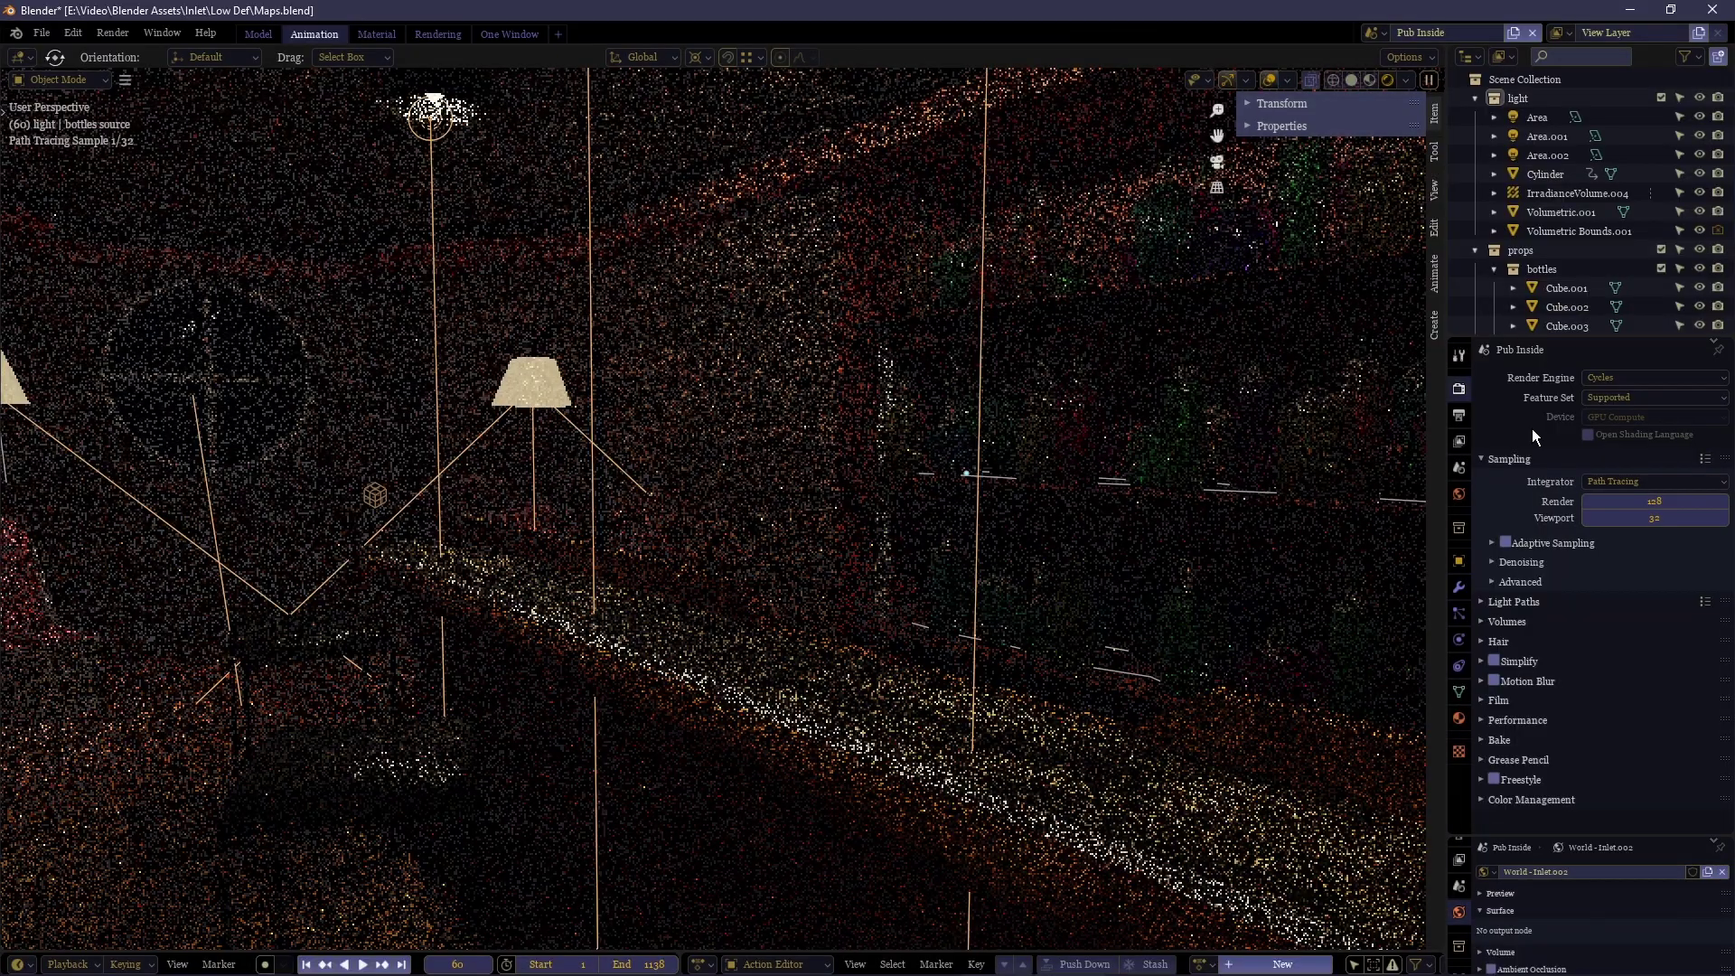
# Hide the viewport sidebar and the overlays in the Cycles view of the pub.
pyautogui.press('n')
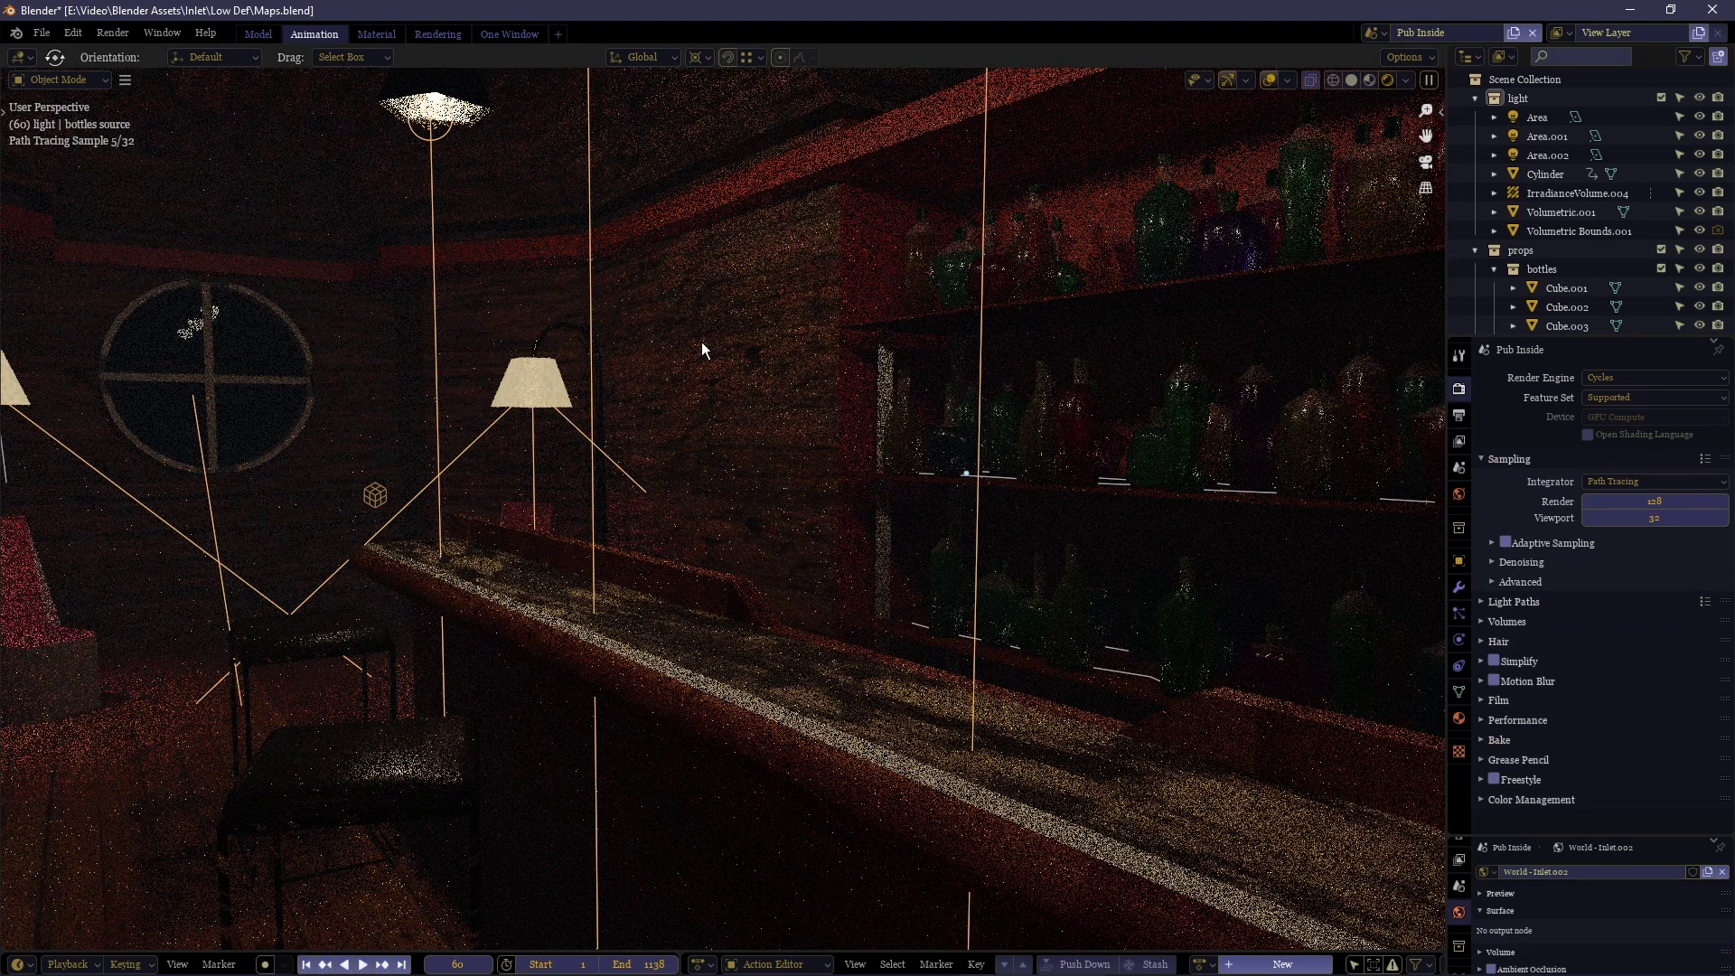
pyautogui.moveTo(703, 344); pyautogui.dragTo(869, 340, button='middle')
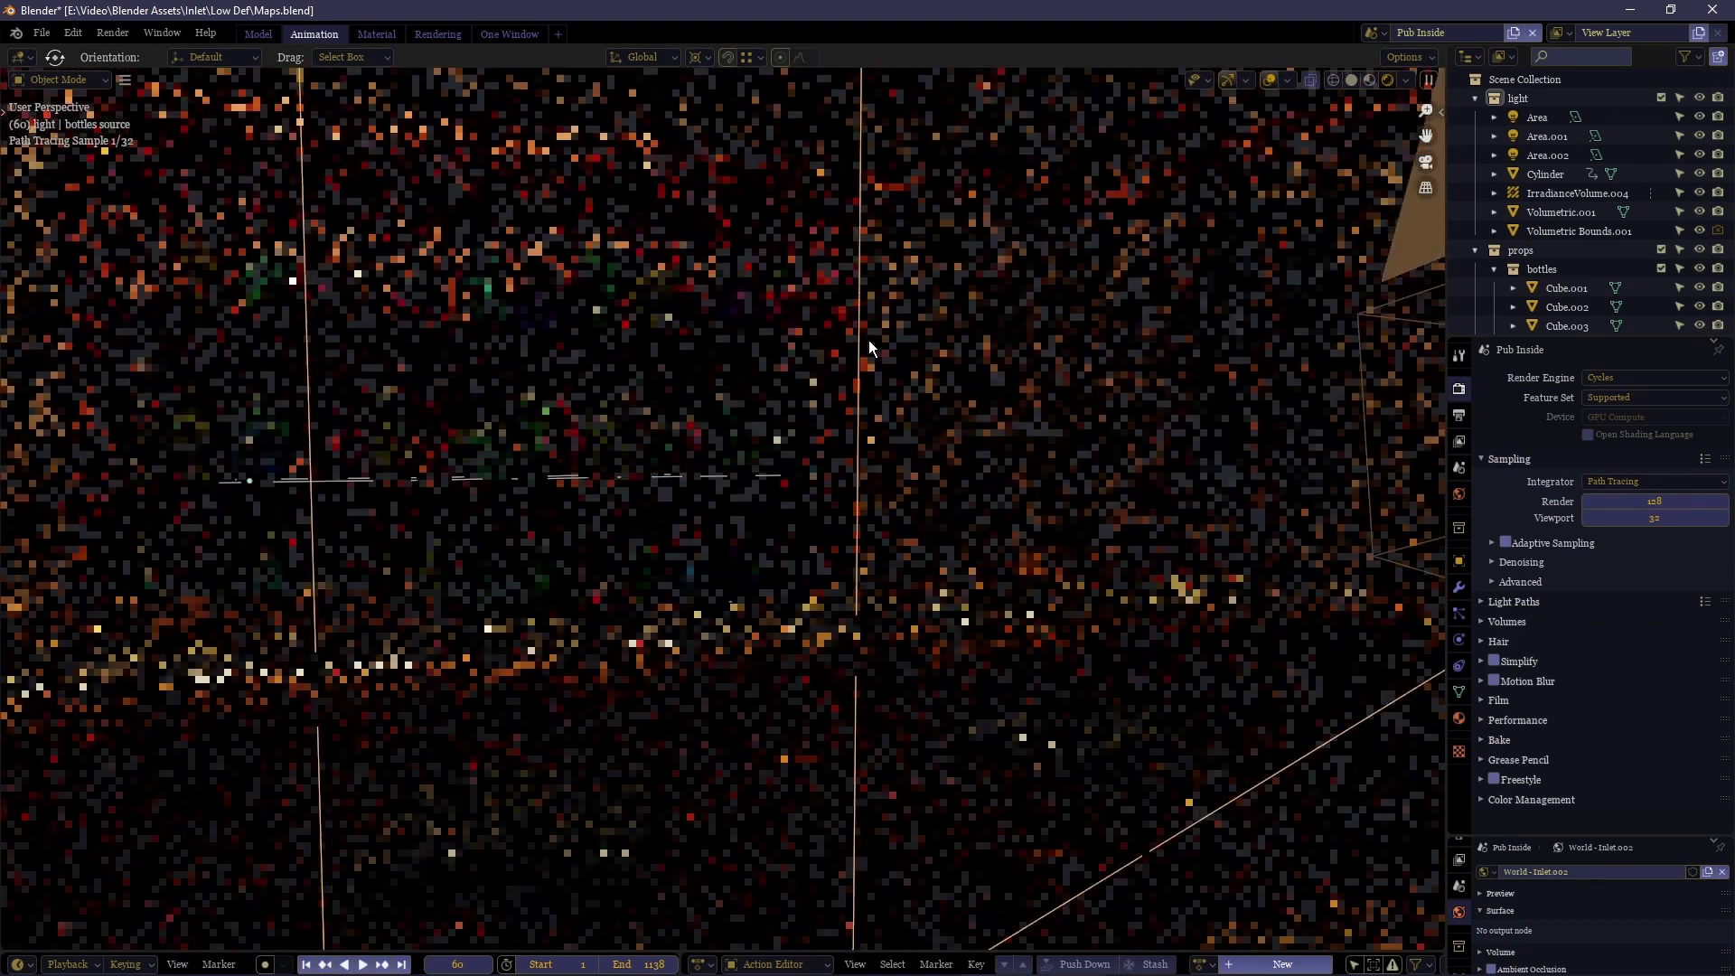
pyautogui.hotkey('shift', '`')
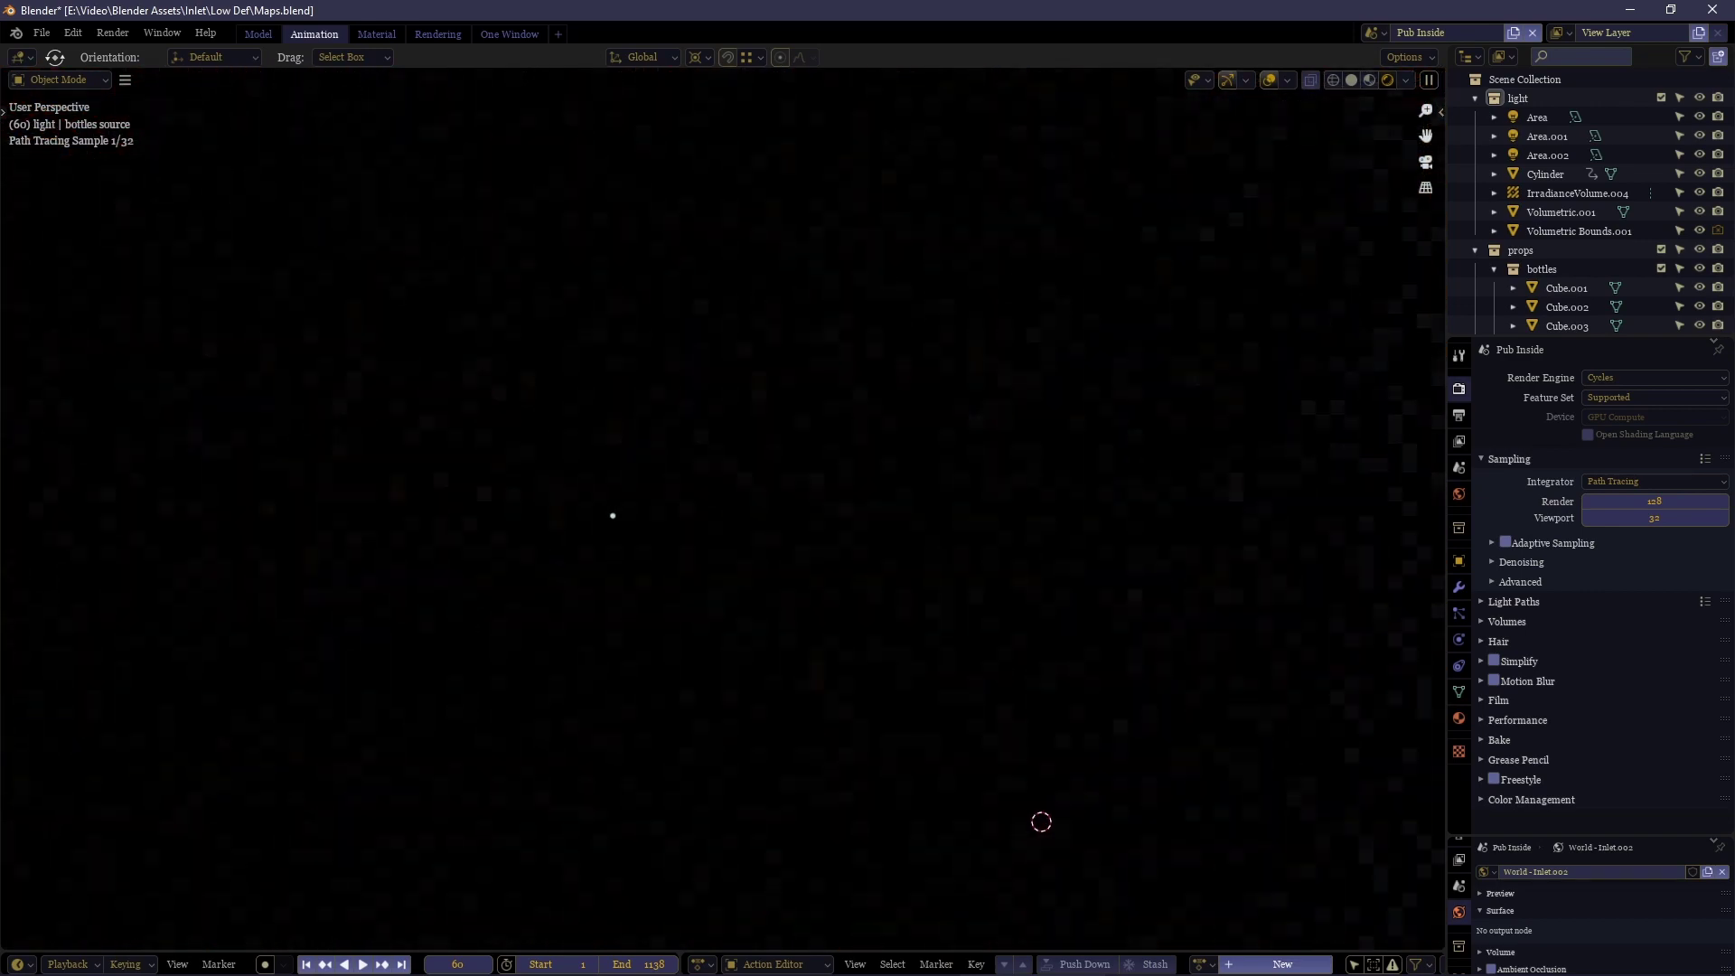
pyautogui.click(724, 509)
pyautogui.hotkey('alt', 'shift', 'z')
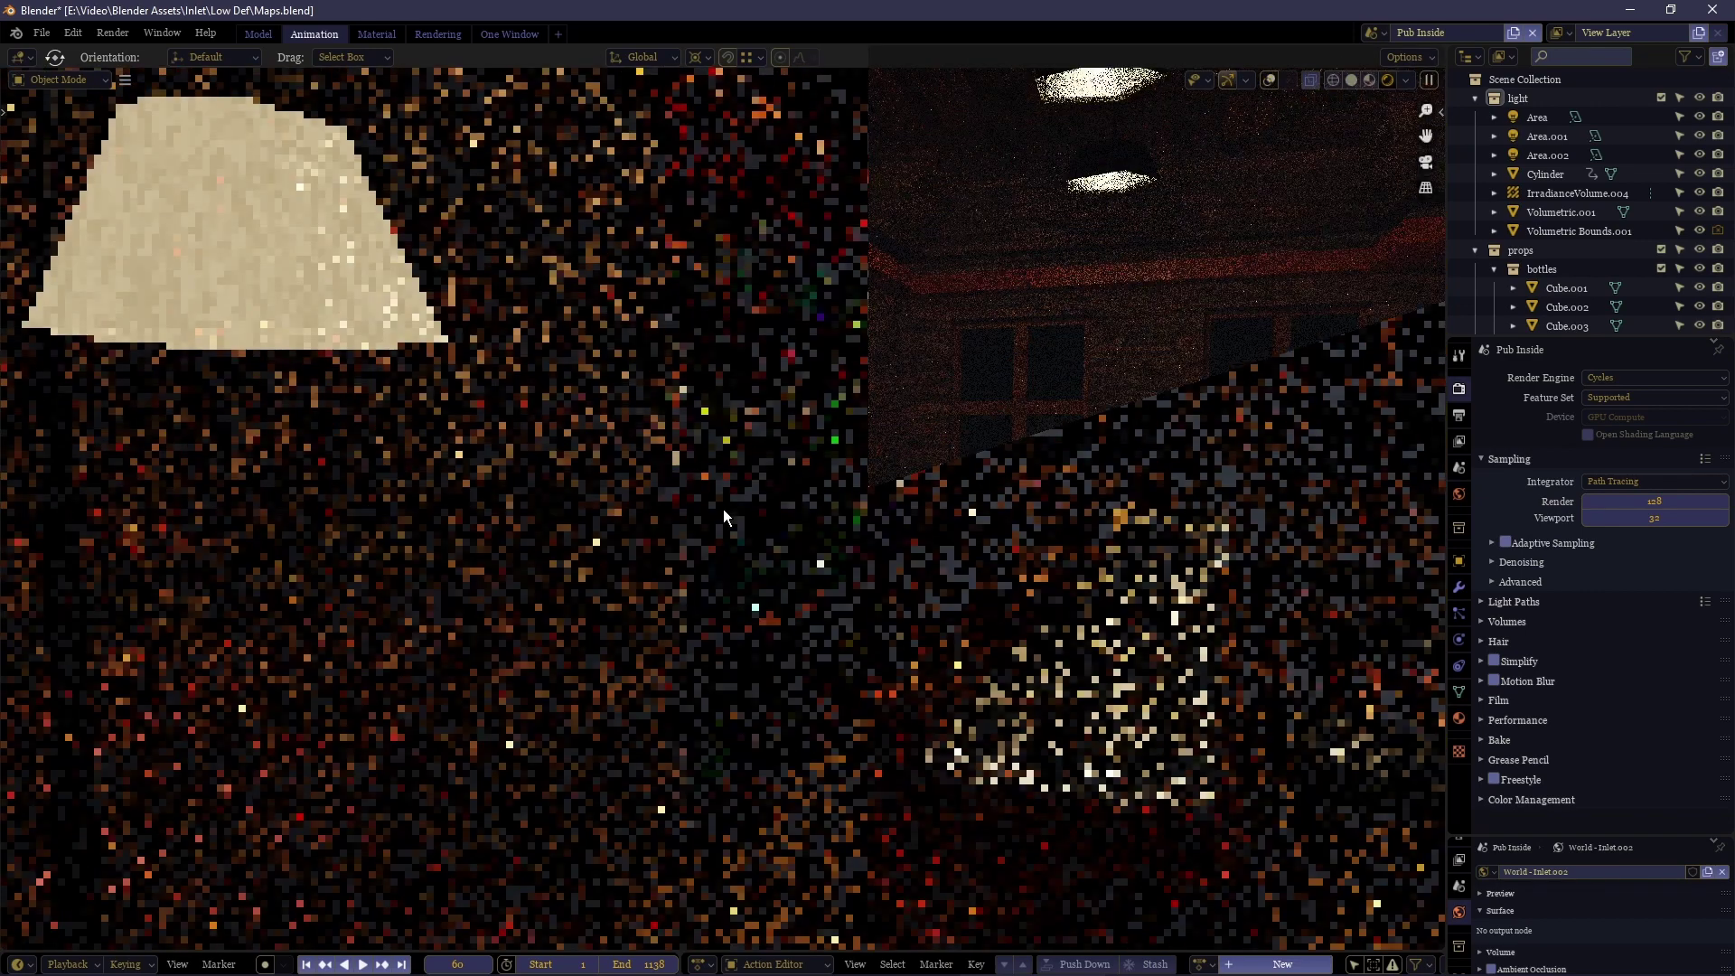
# Set the render engine to Eevee and turn off volumetric lighting.
pyautogui.click(1637, 377)
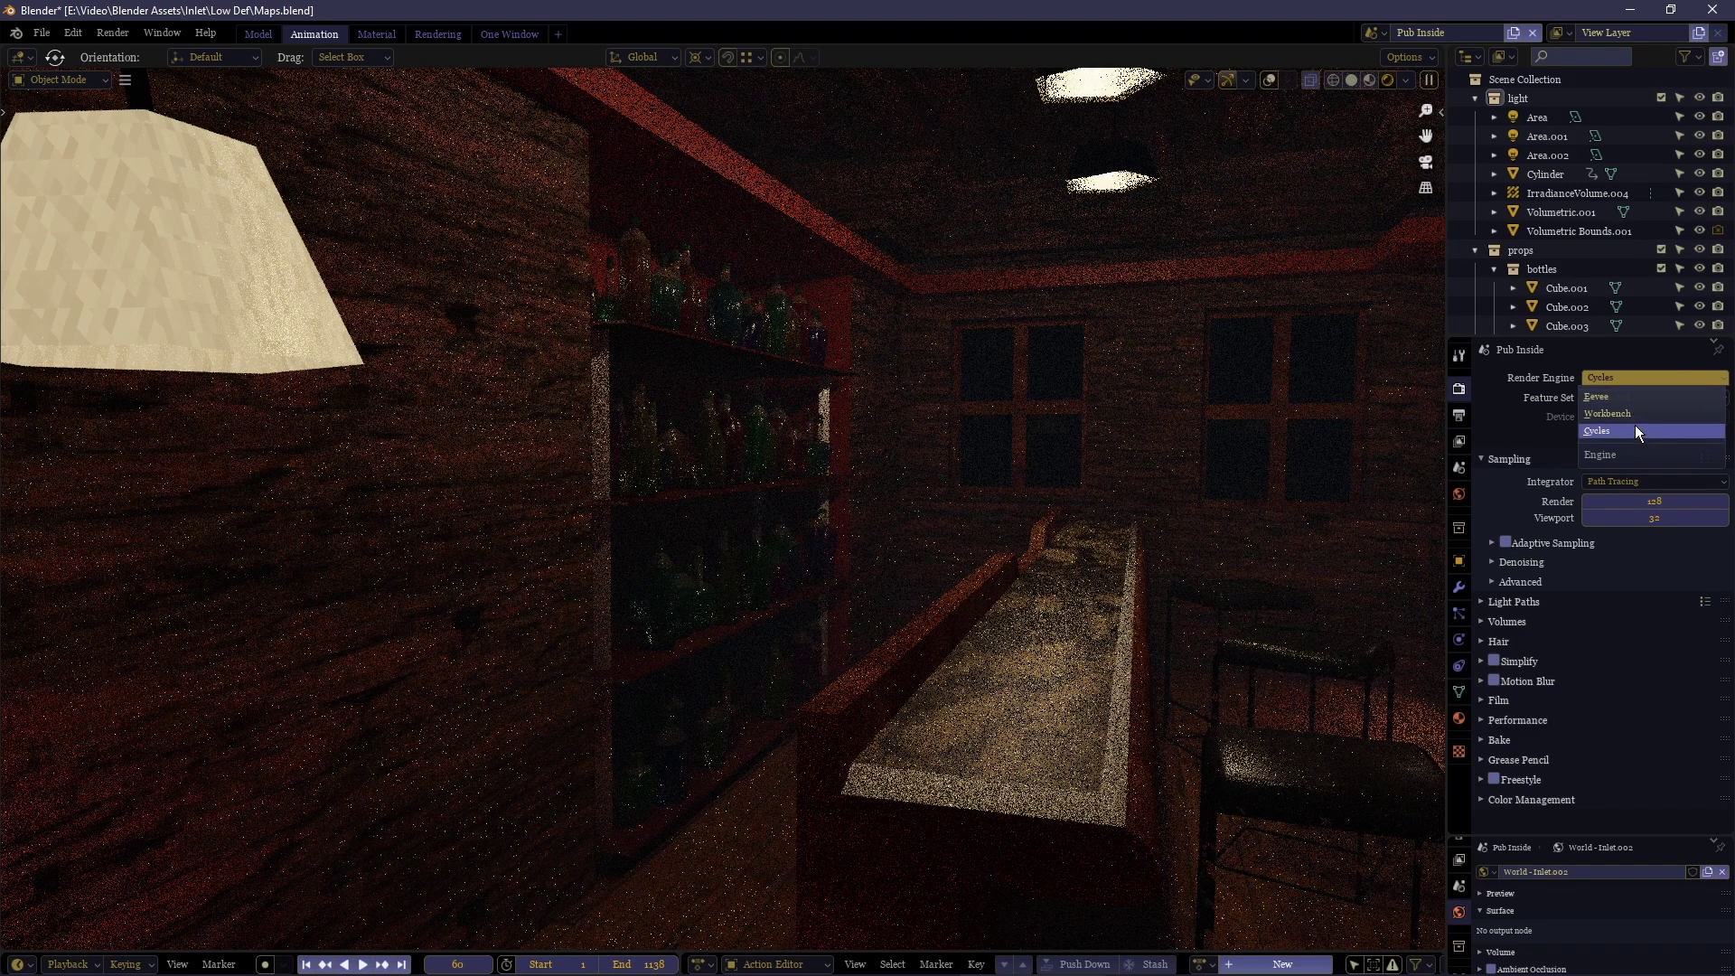
pyautogui.click(1623, 399)
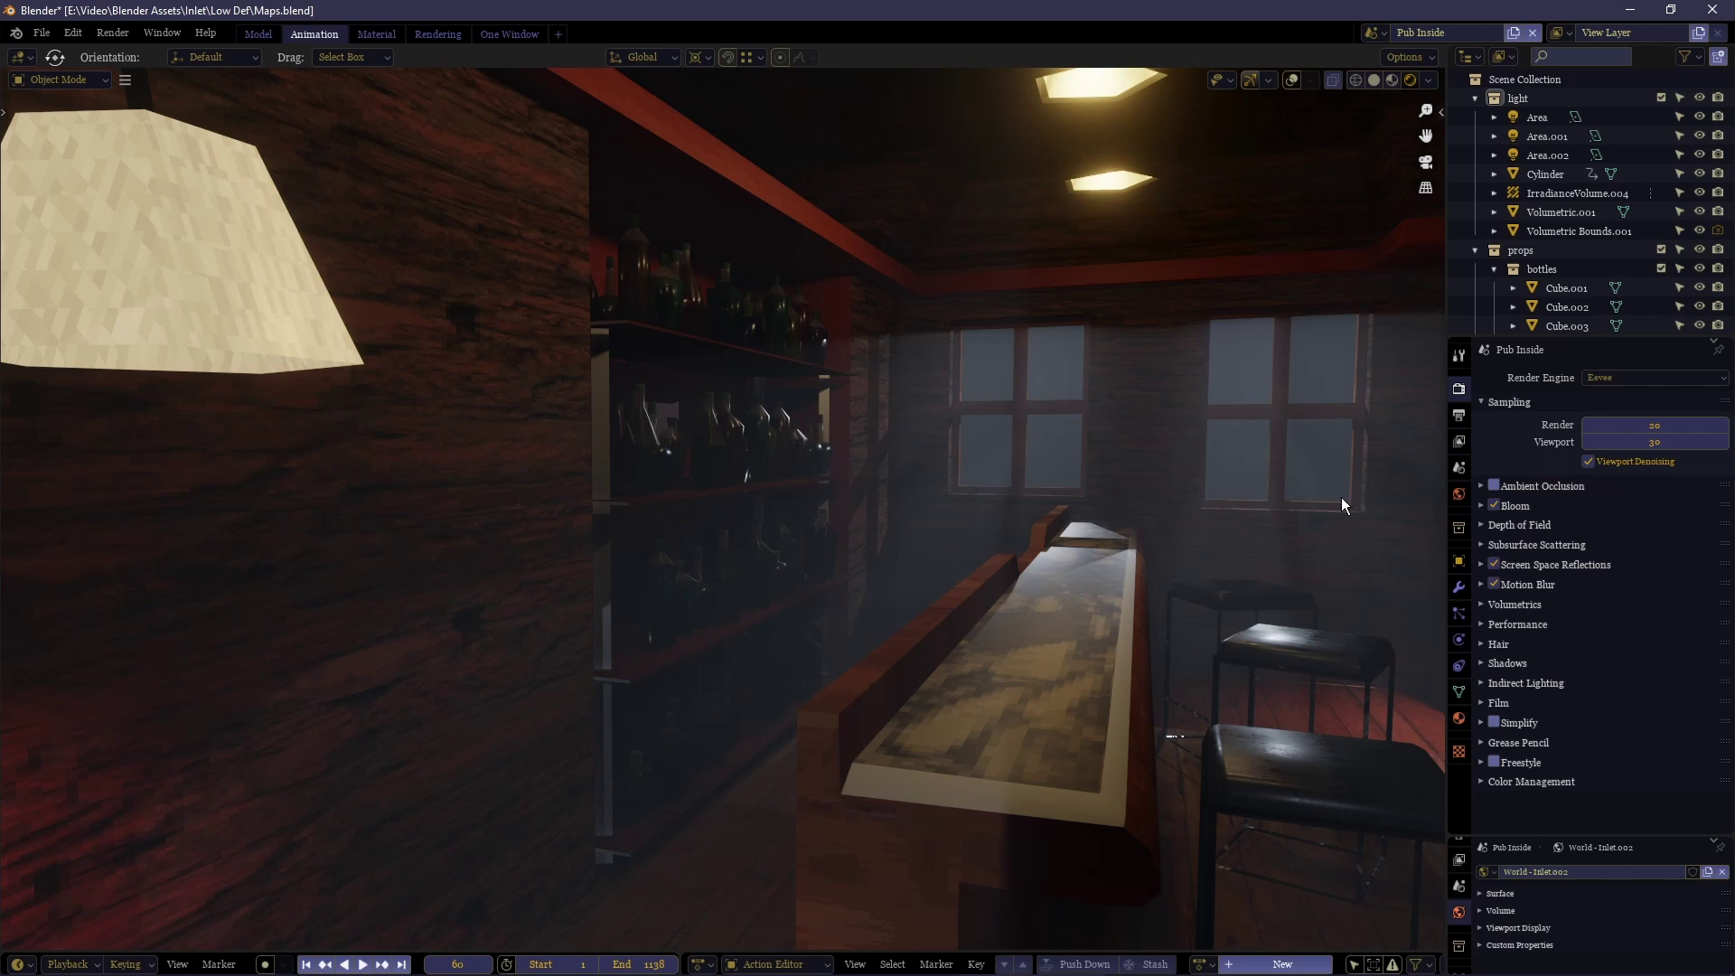
pyautogui.click(1483, 604)
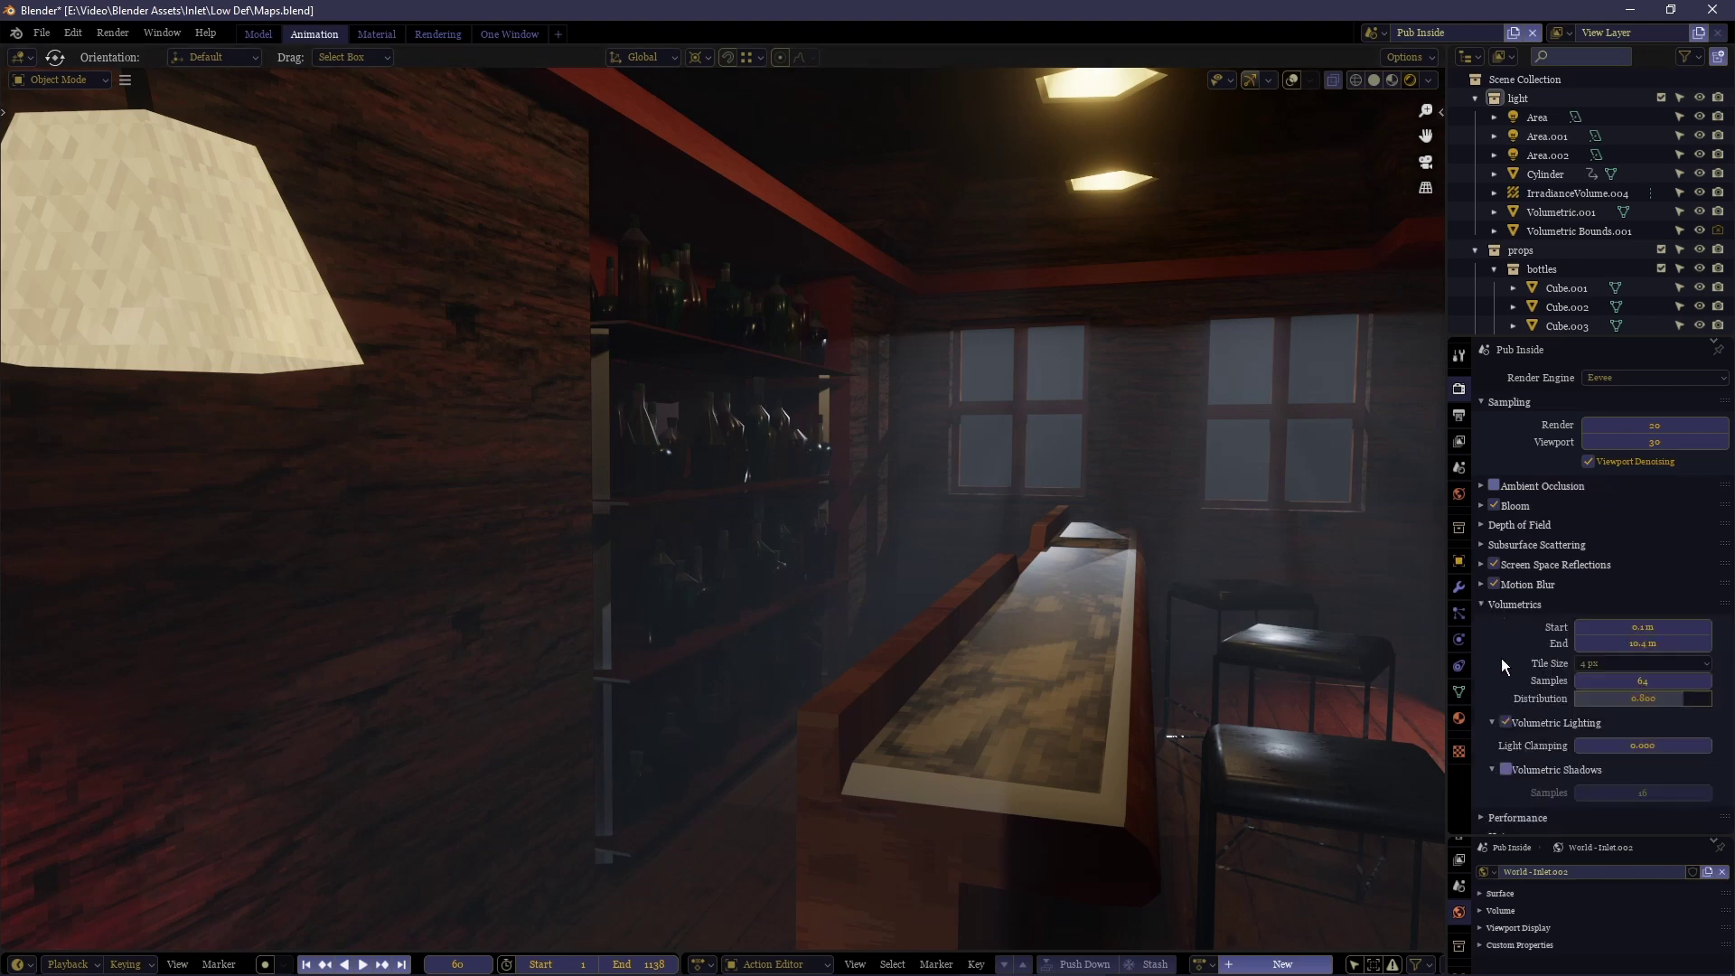
pyautogui.click(1505, 722)
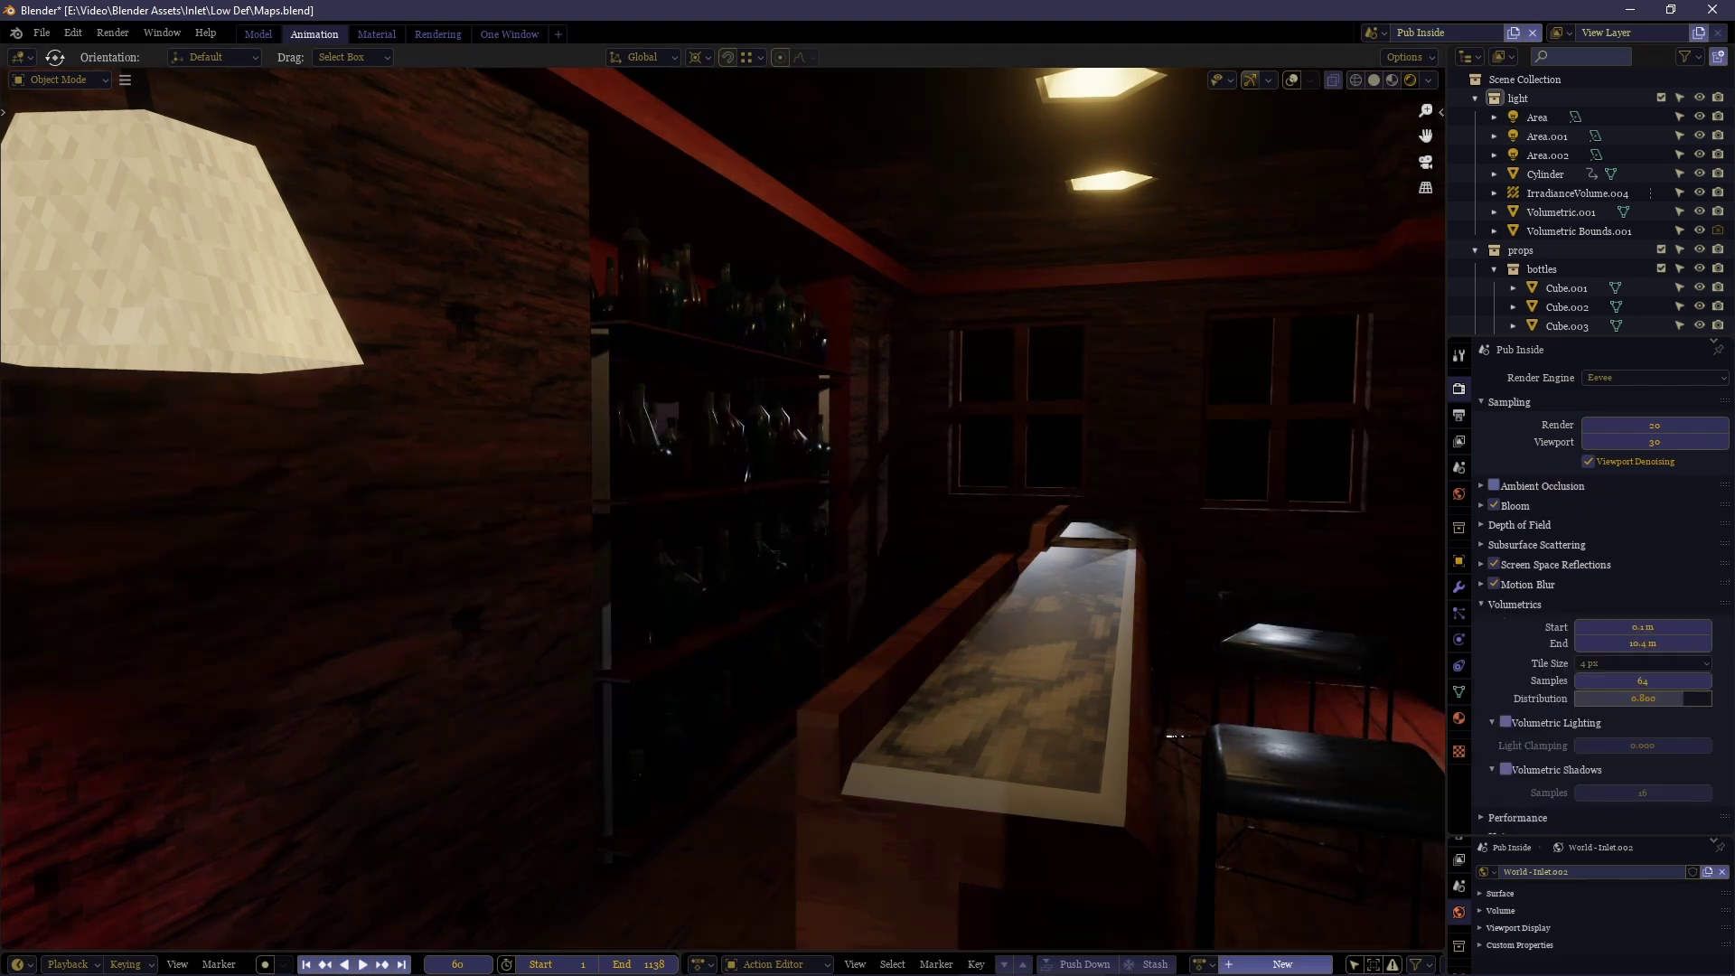
# Walk through the pub interior and examine the lighting on the bar counter, stools, lamps and bottle shelves.
pyautogui.press('d')
pyautogui.press('w')
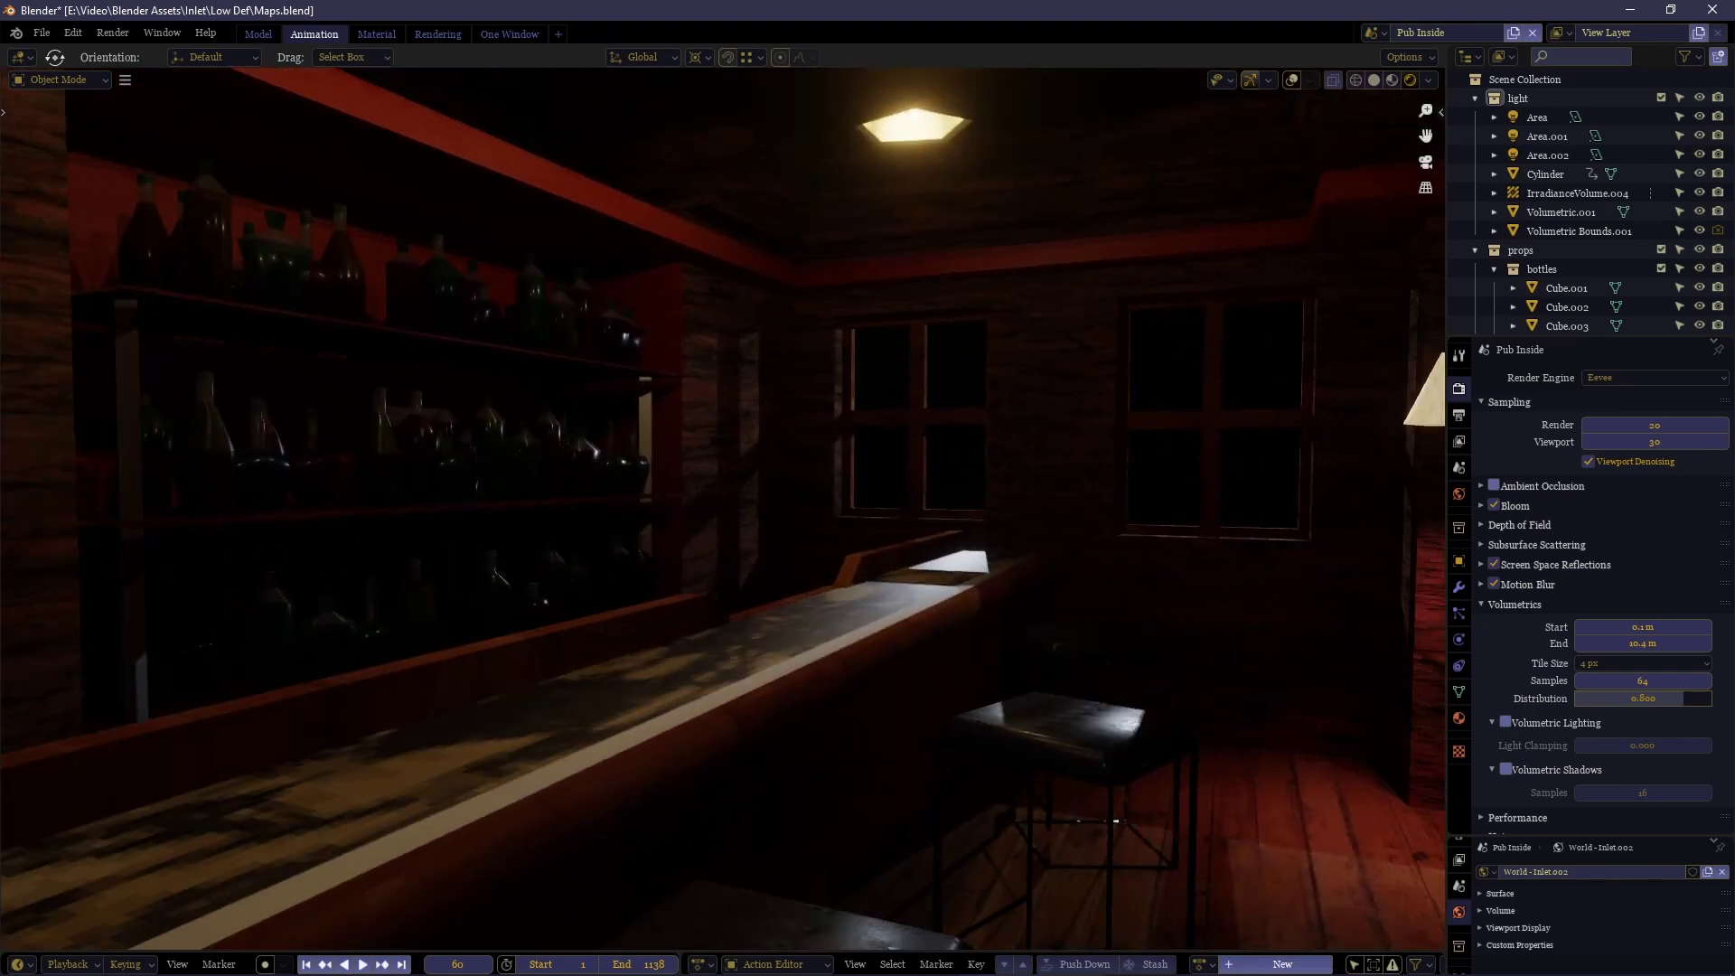
pyautogui.press('d')
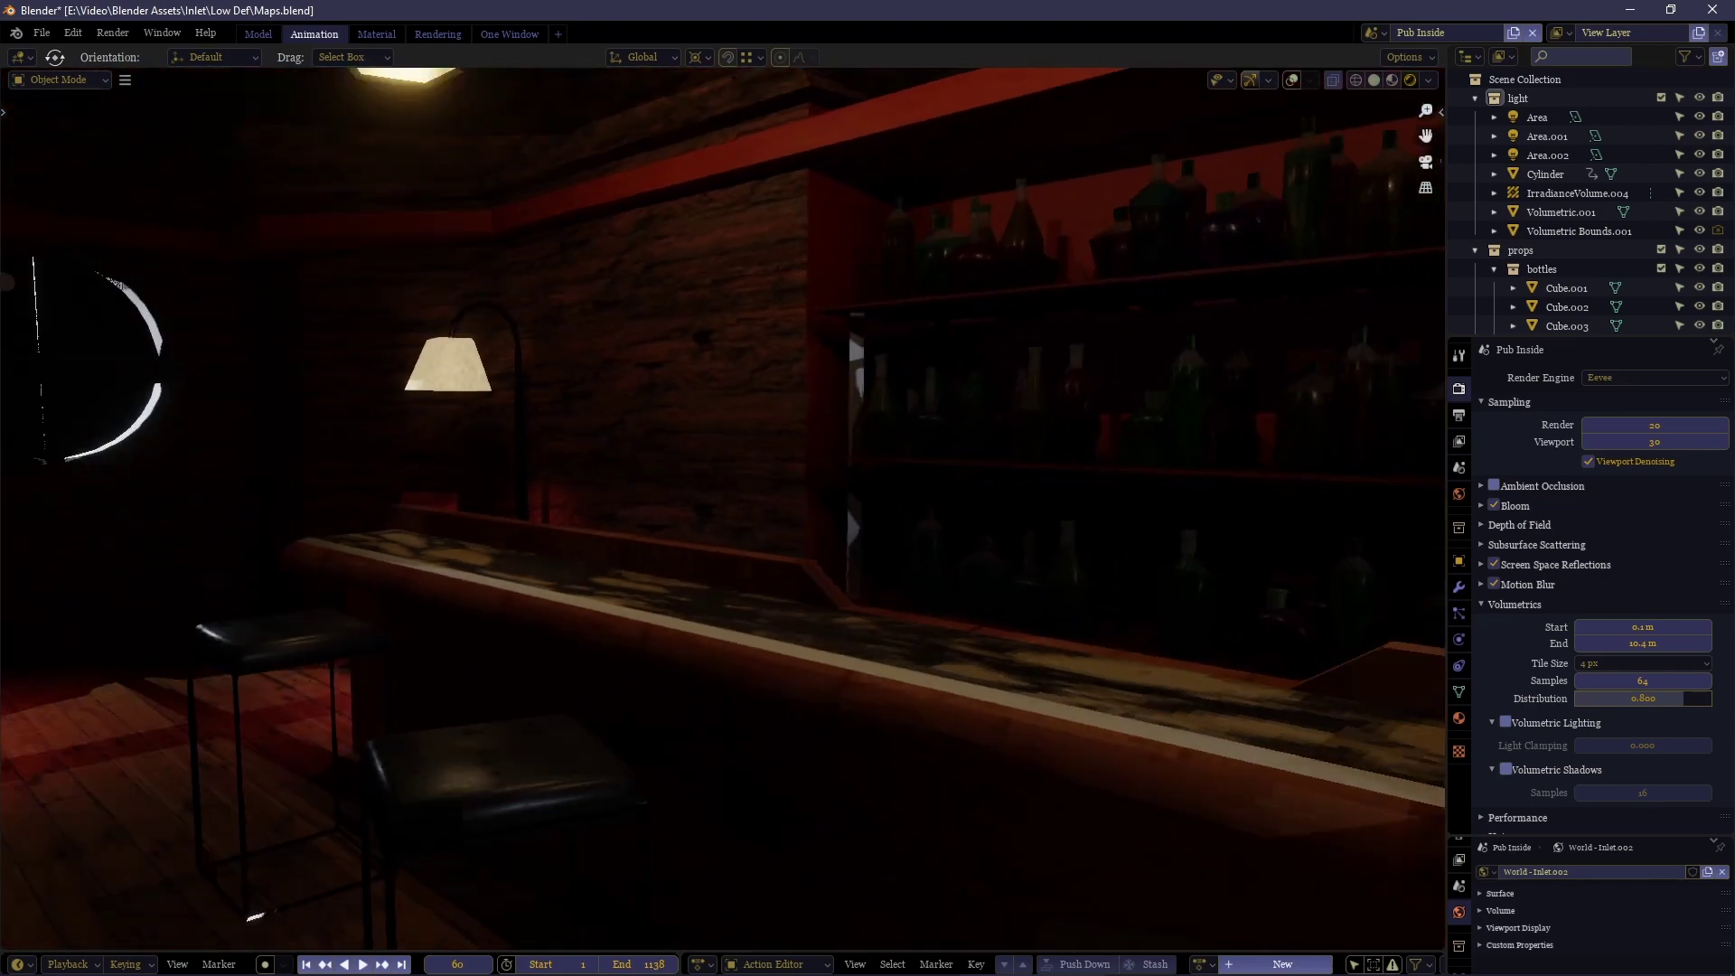
pyautogui.moveTo(1368, 813); pyautogui.dragTo(1444, 812, button='middle')
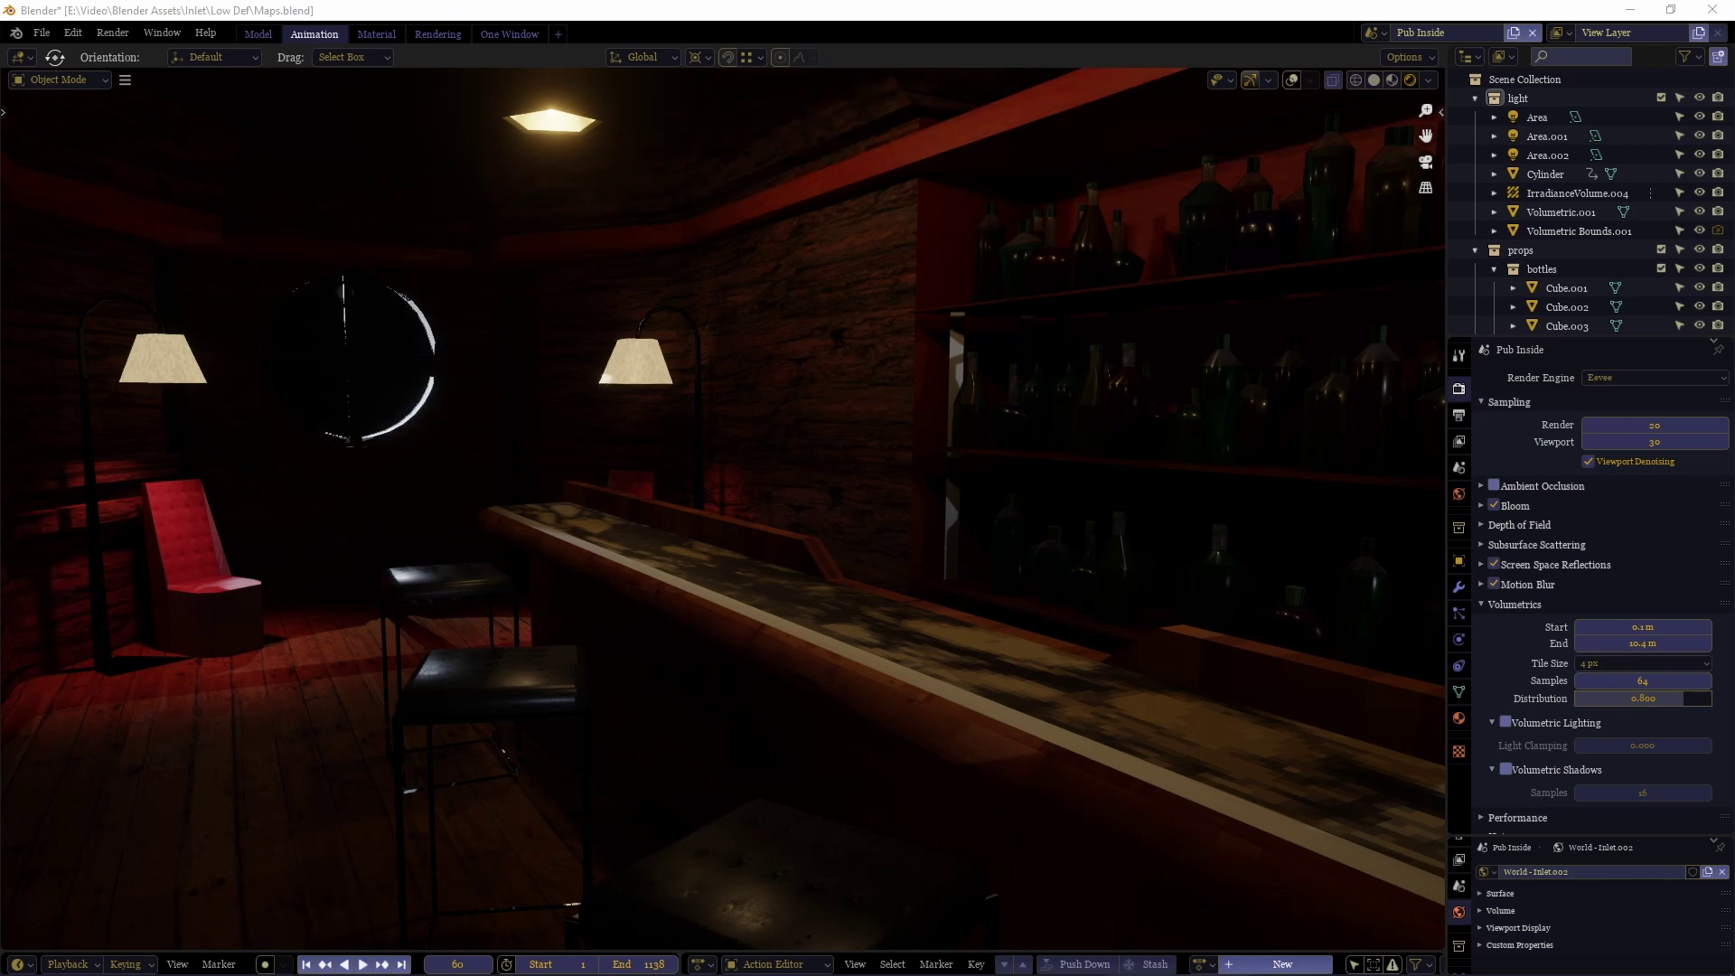
pyautogui.click(430, 134)
pyautogui.scroll(1, 395, 411)
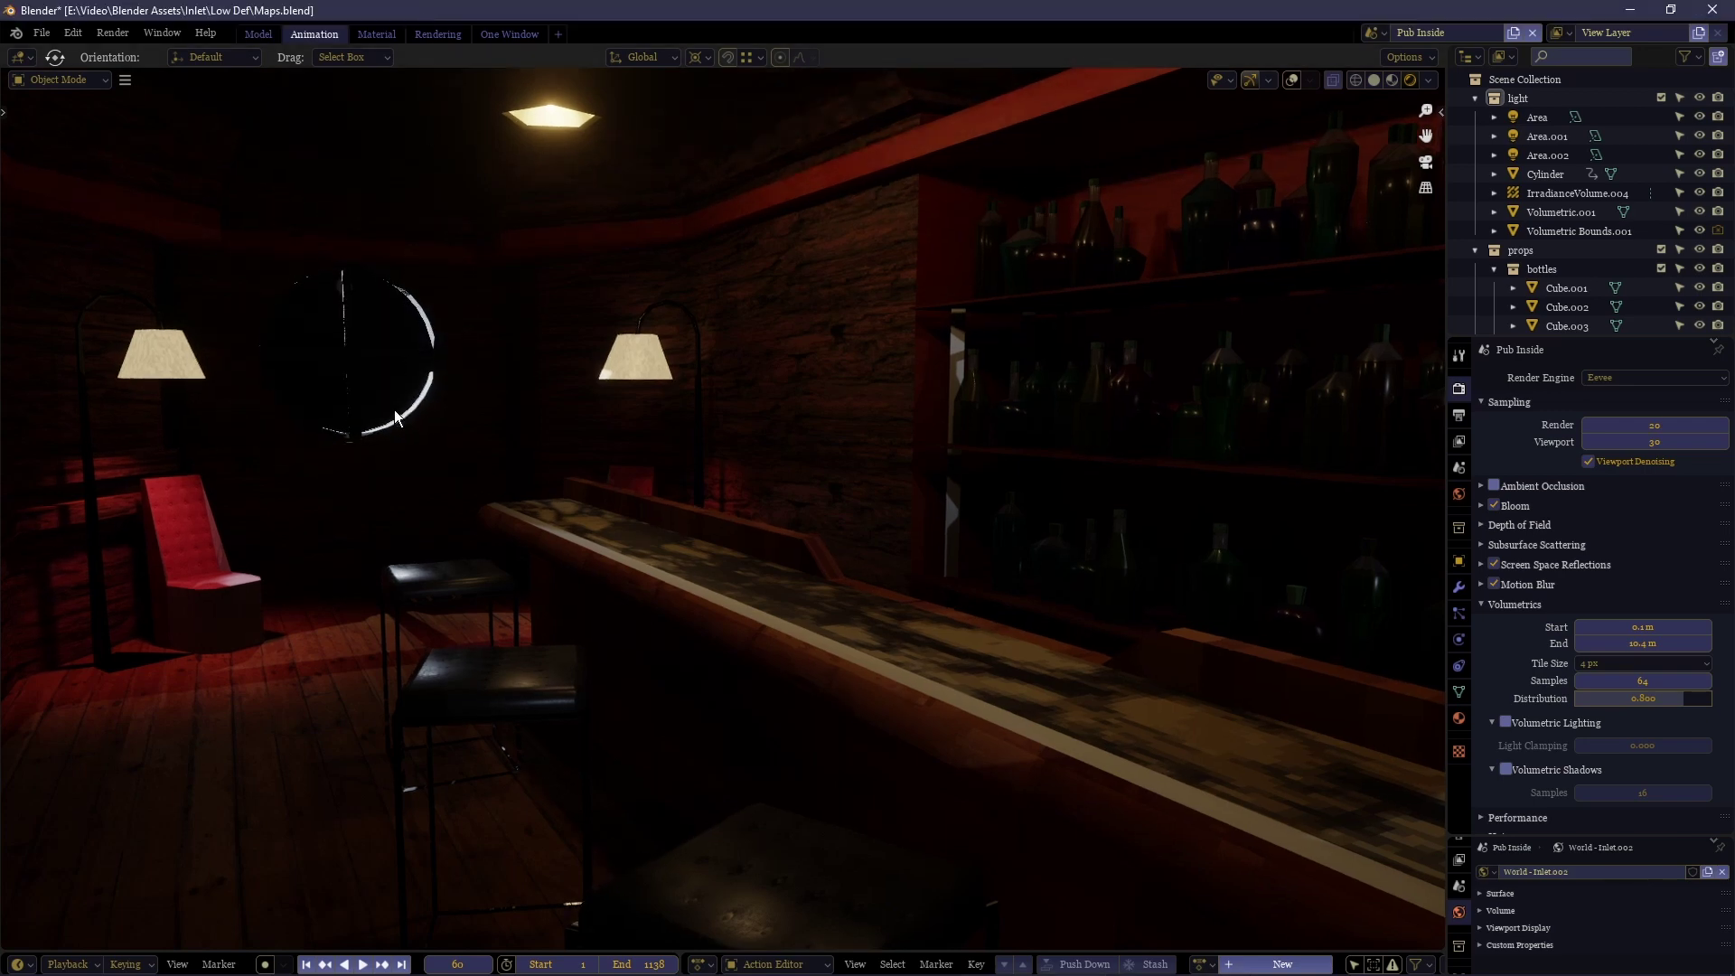
pyautogui.hotkey('shift', '`')
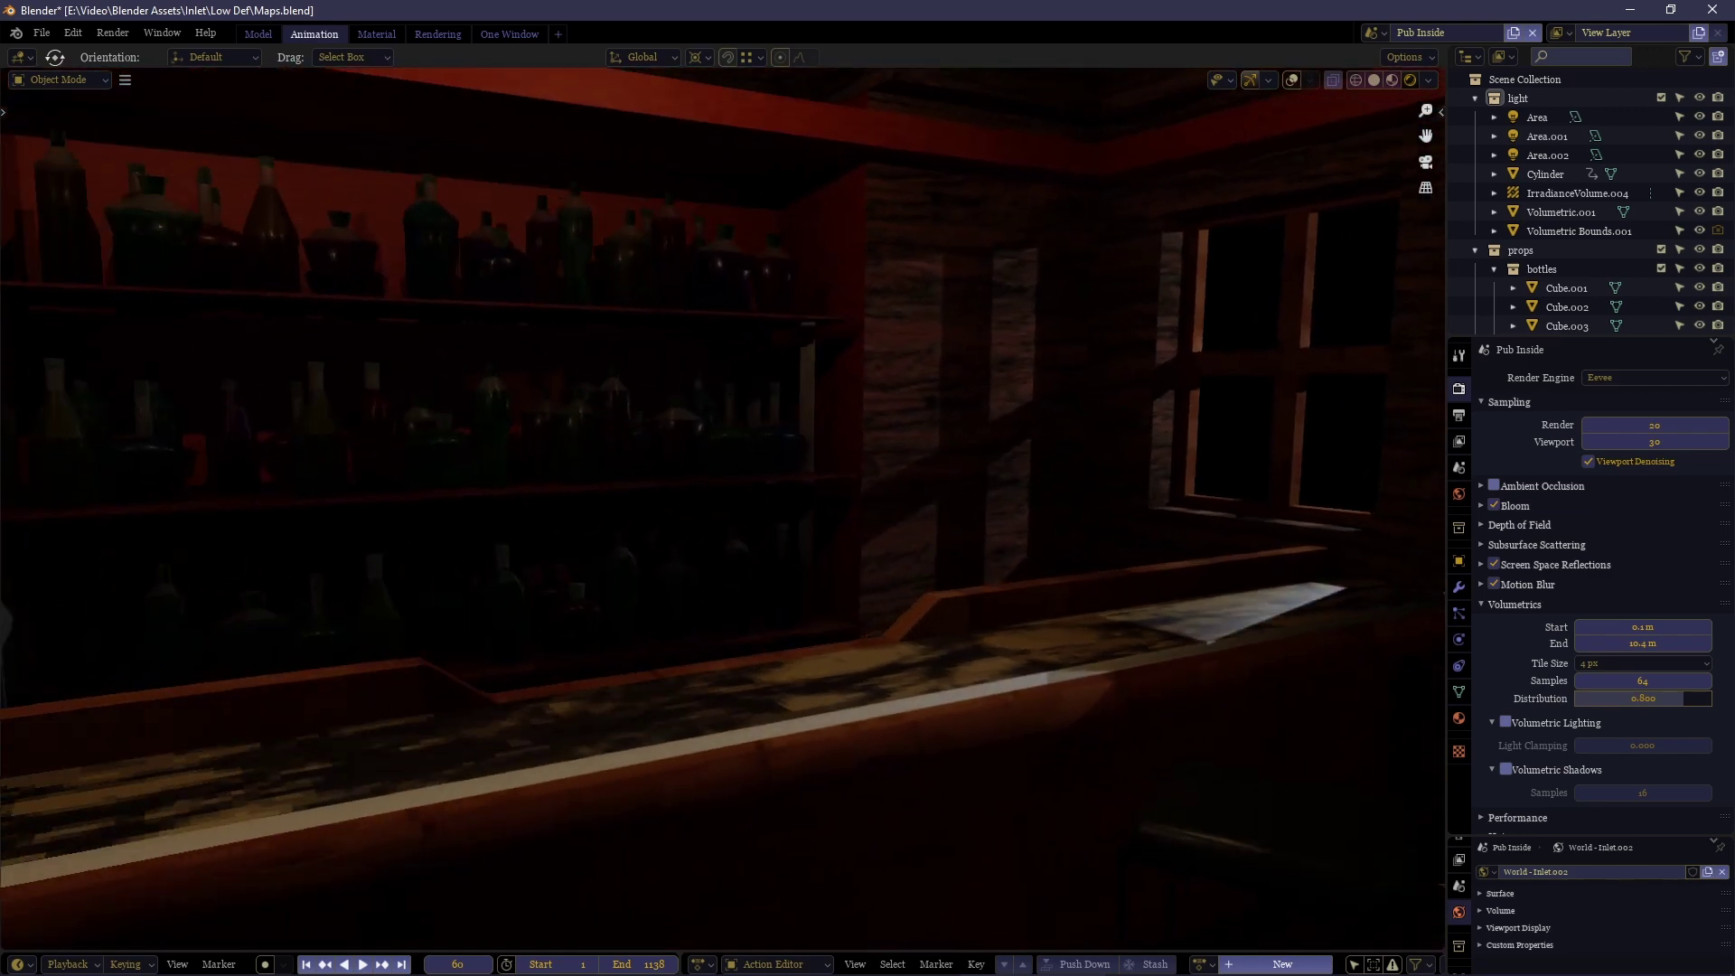
pyautogui.press('a')
pyautogui.click(972, 486)
# Change the pub scene's render engine from Eevee to Workbench.
pyautogui.click(1623, 374)
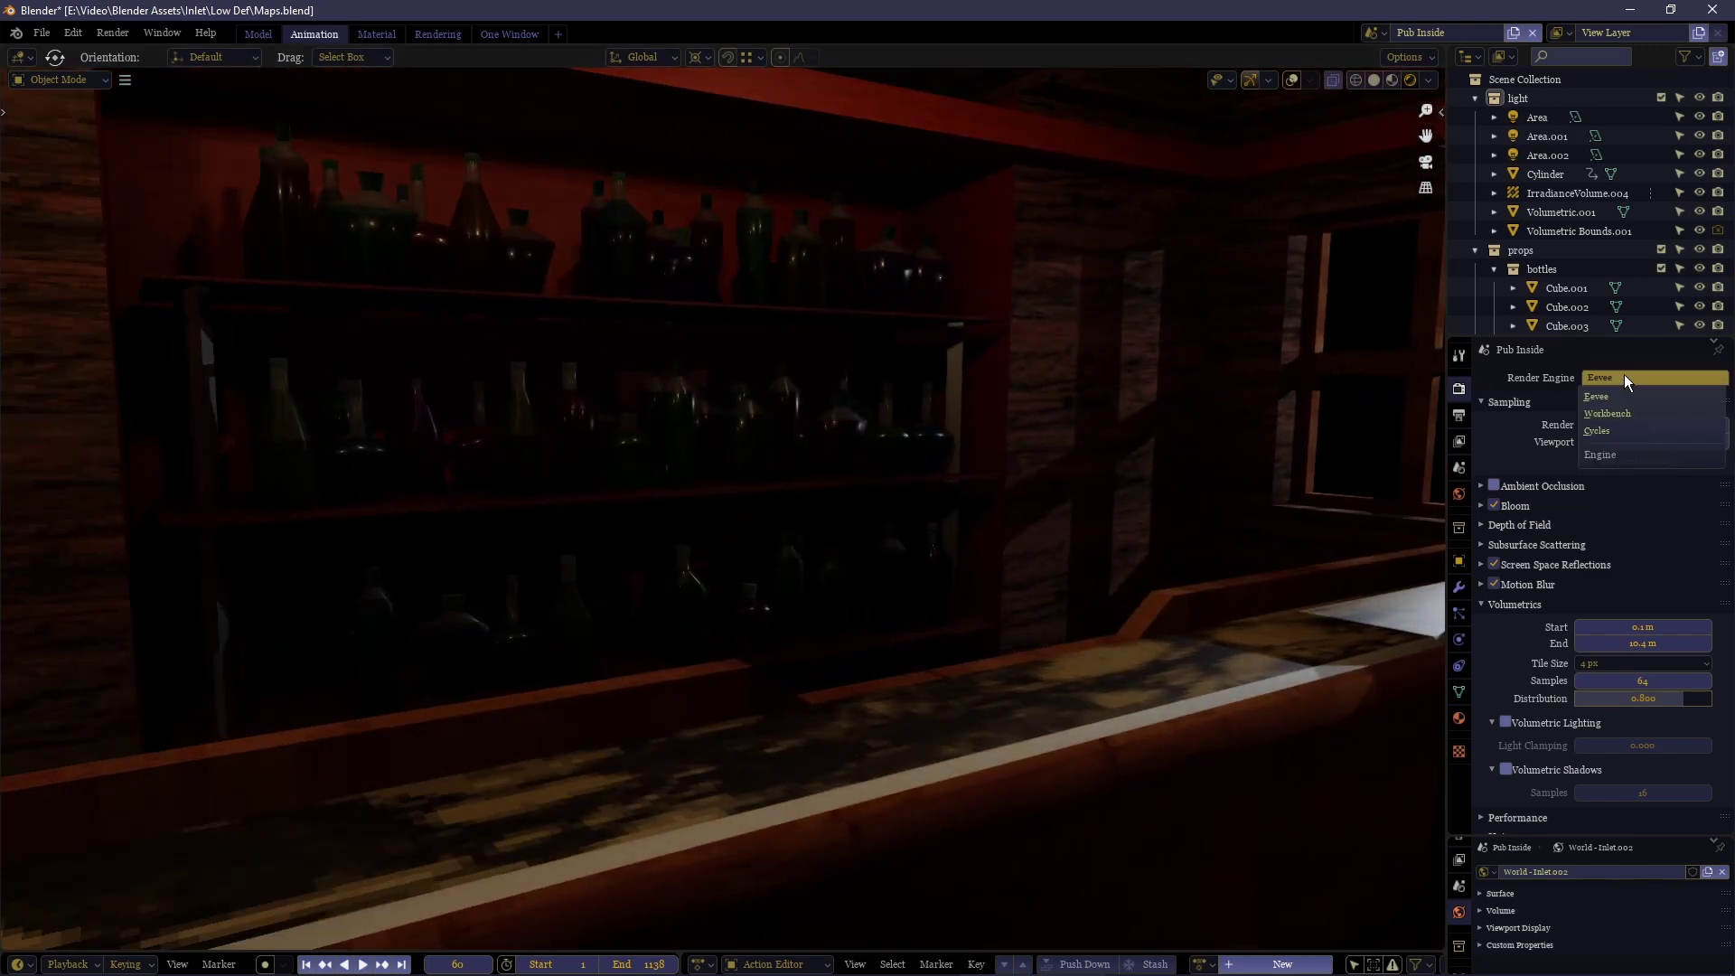
pyautogui.click(1628, 413)
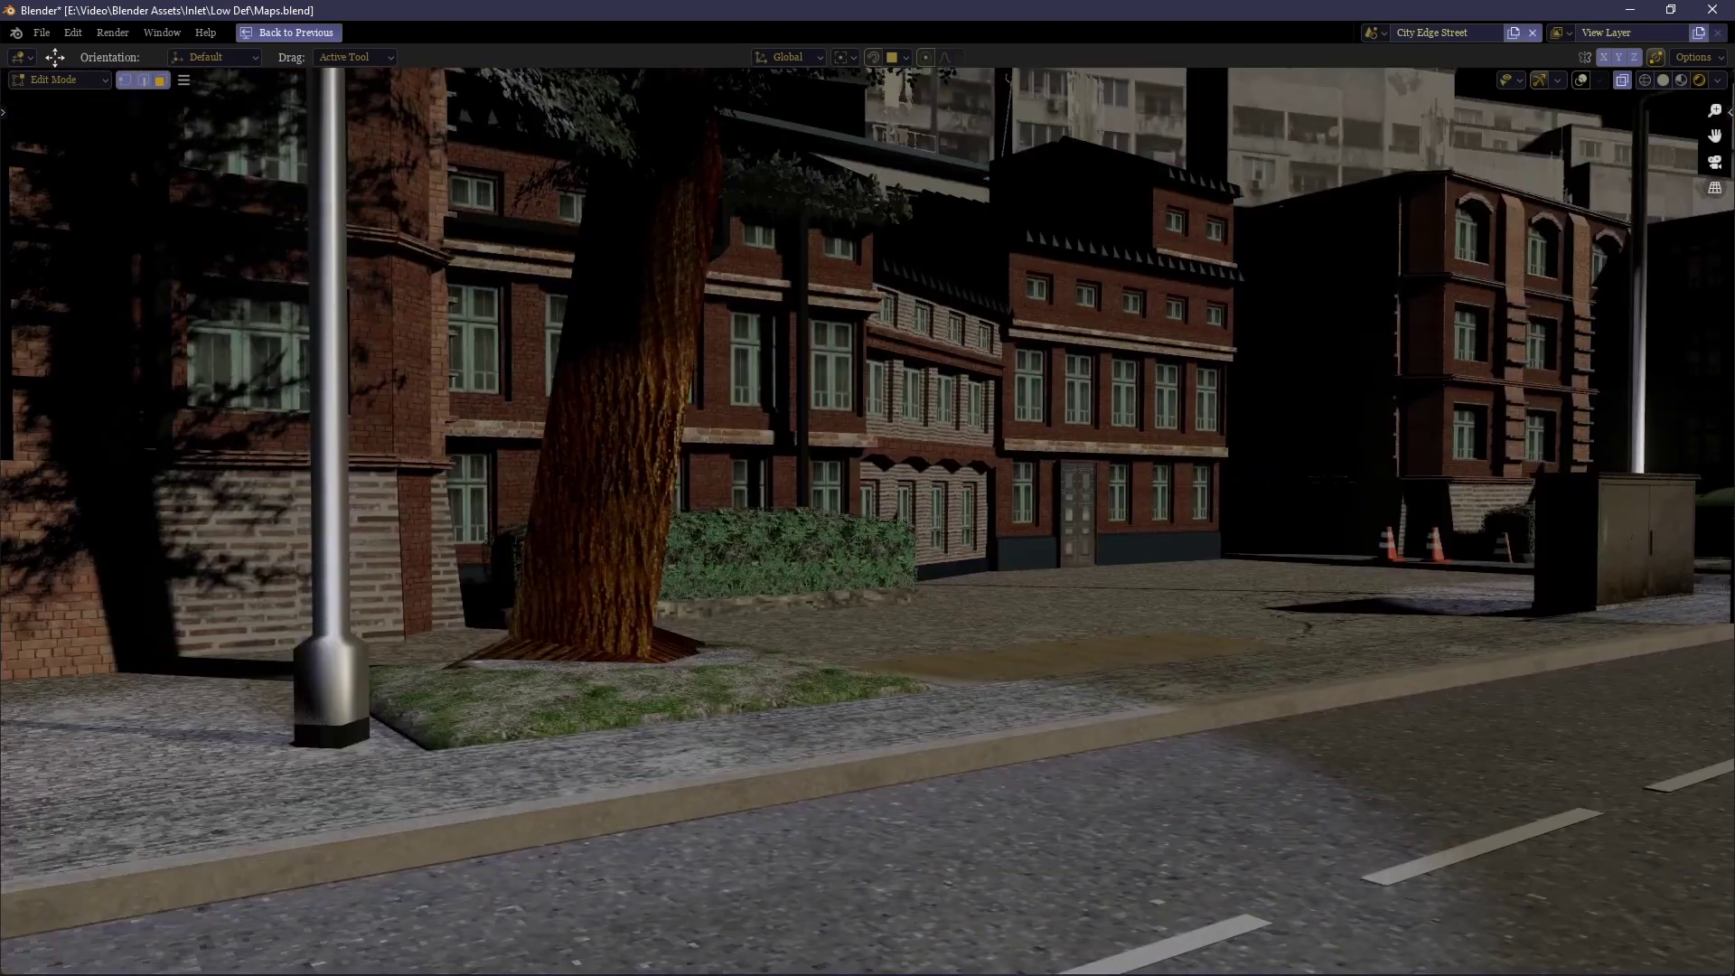
# Restore the full workspace from the maximized street viewport and show the render settings of the City Edge Street scene.
pyautogui.press('w')
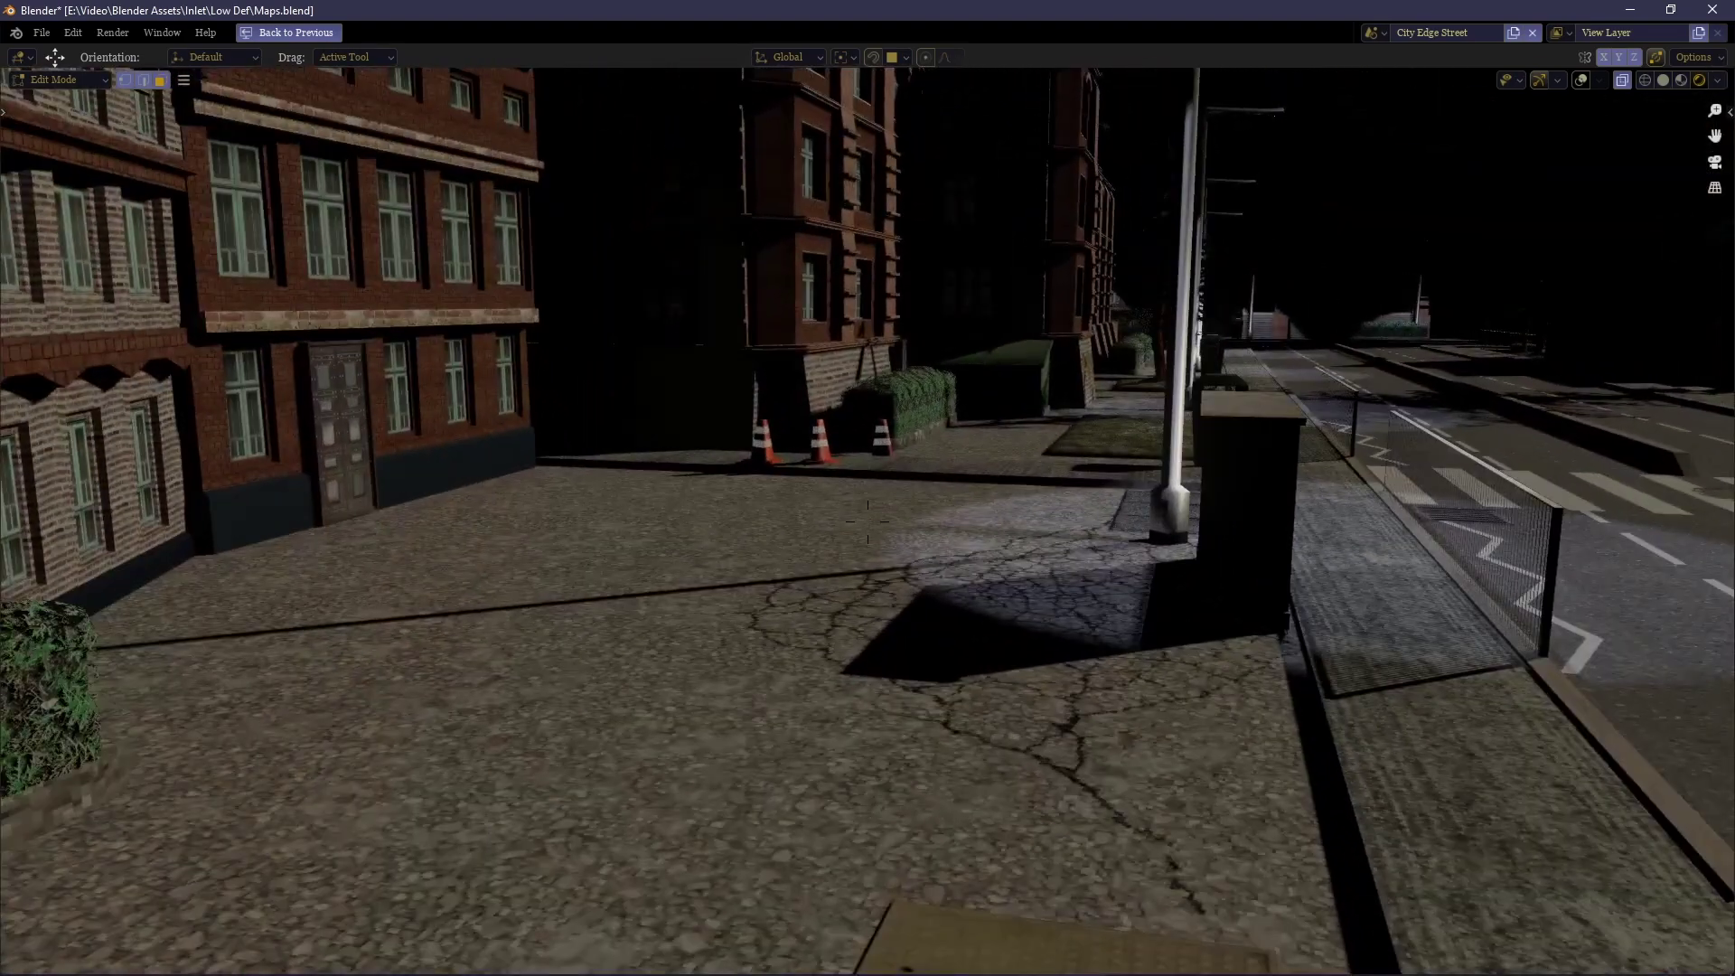
pyautogui.press('q')
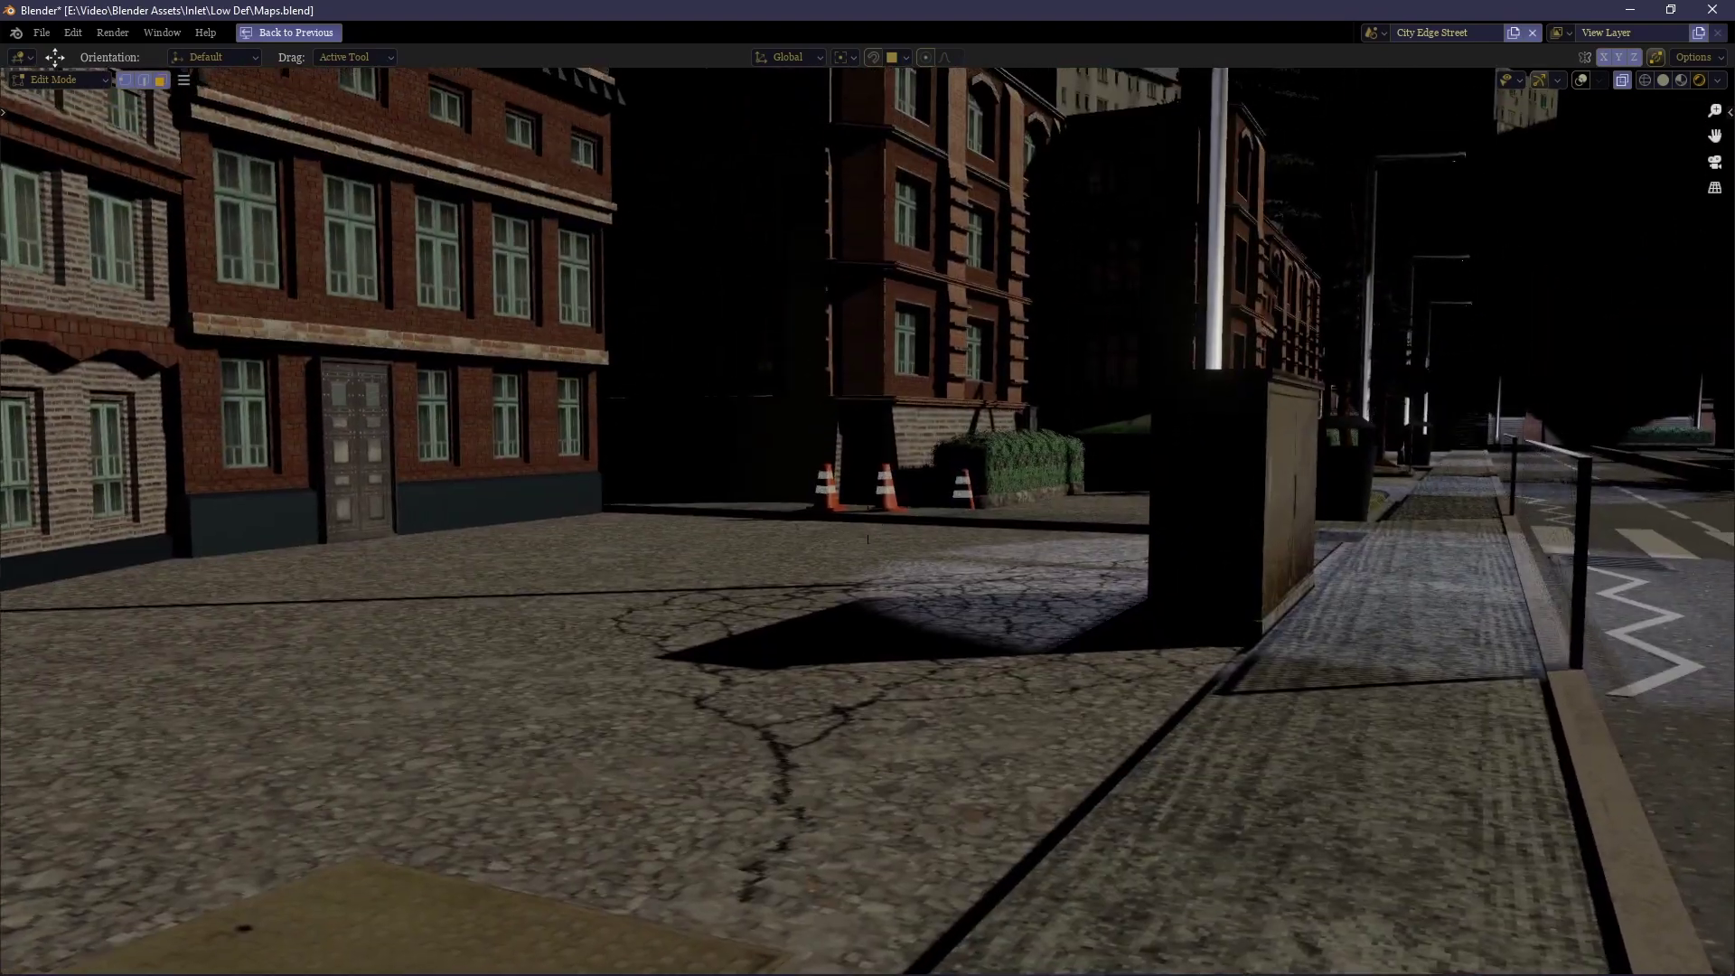
pyautogui.press('w')
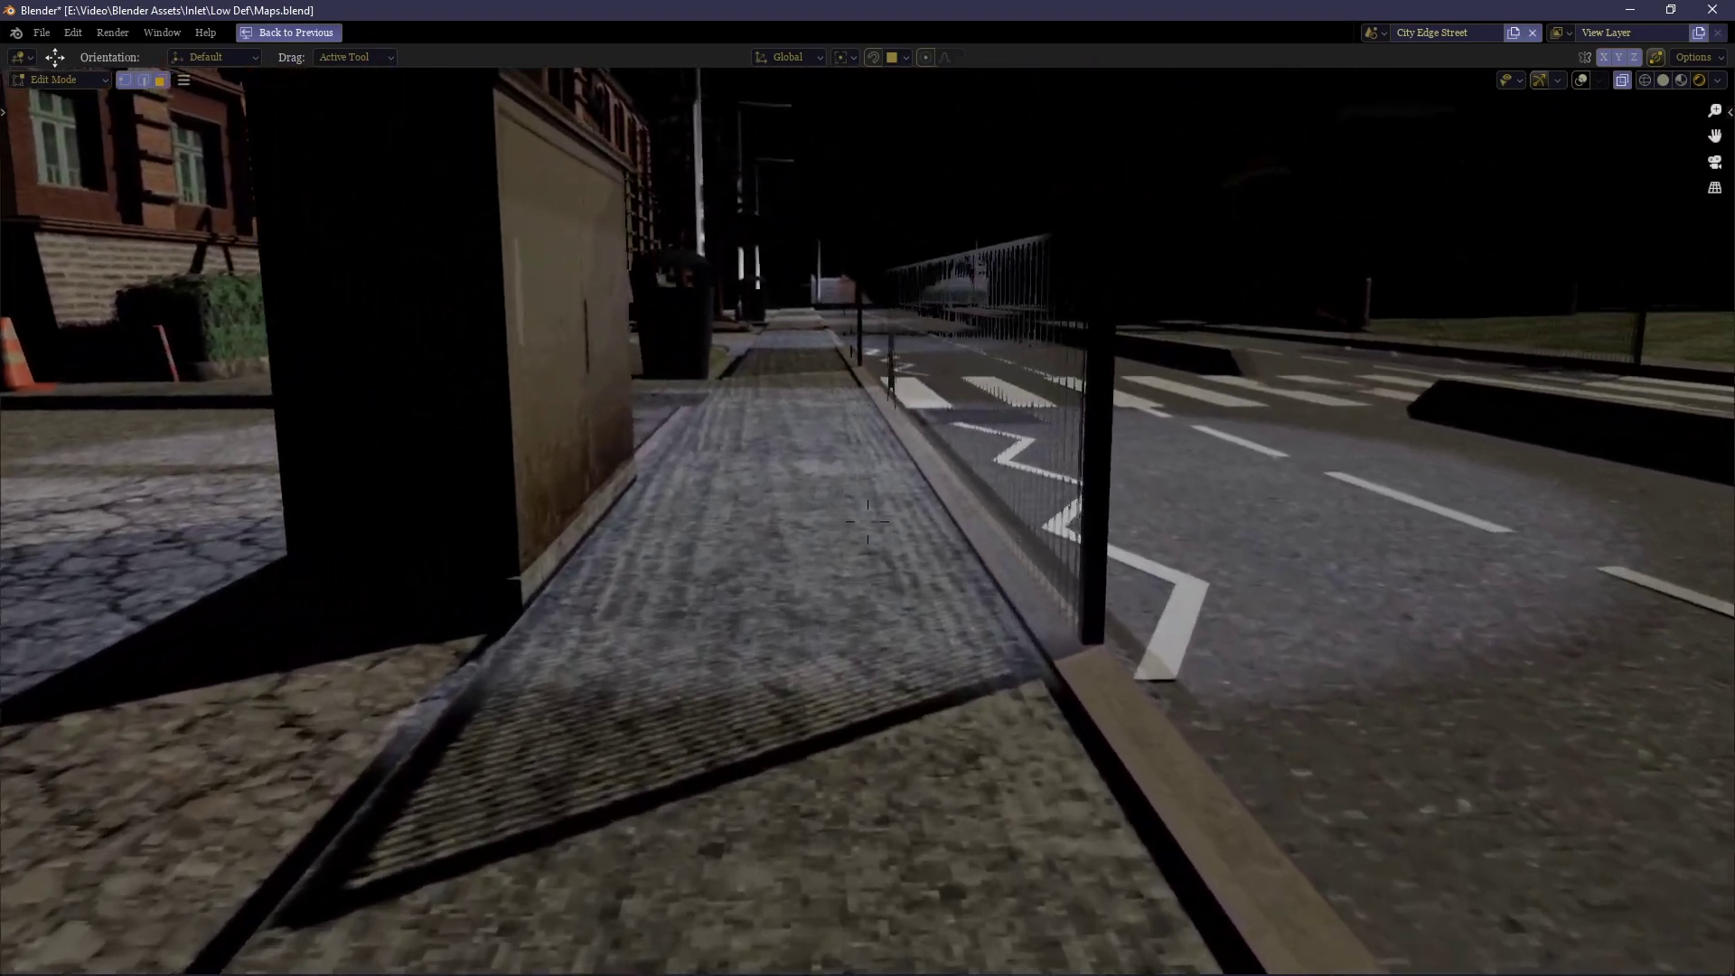
pyautogui.click(868, 522)
pyautogui.hotkey('ctrl', 'space')
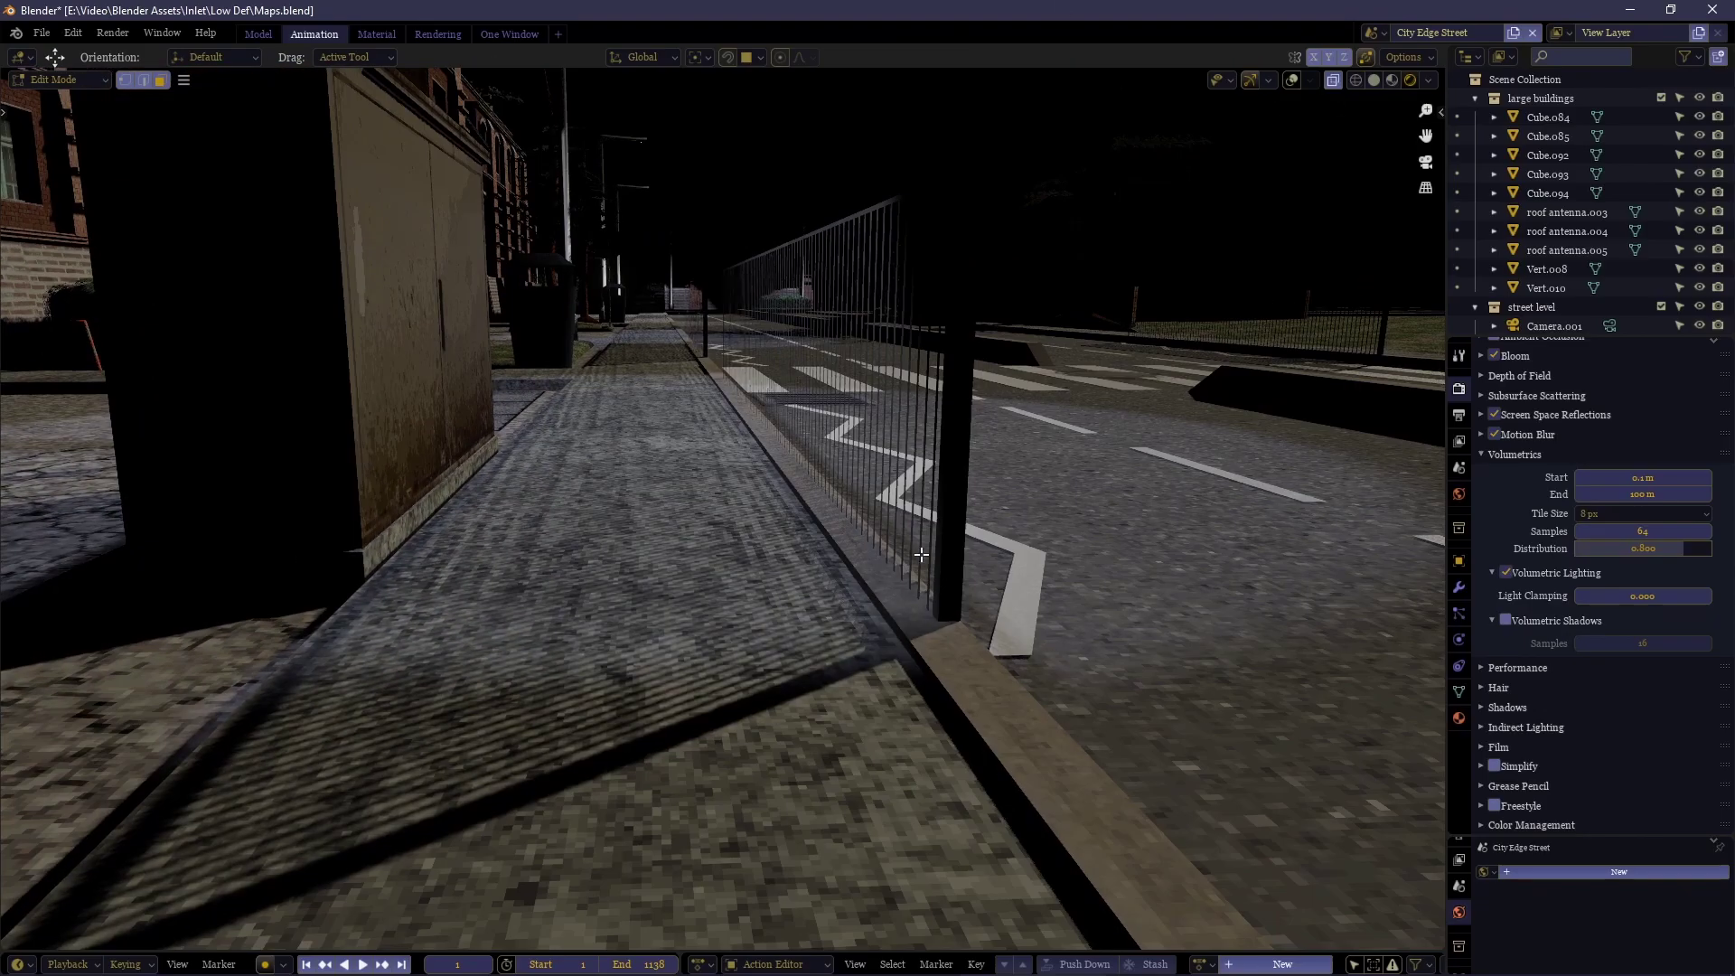
pyautogui.click(1458, 415)
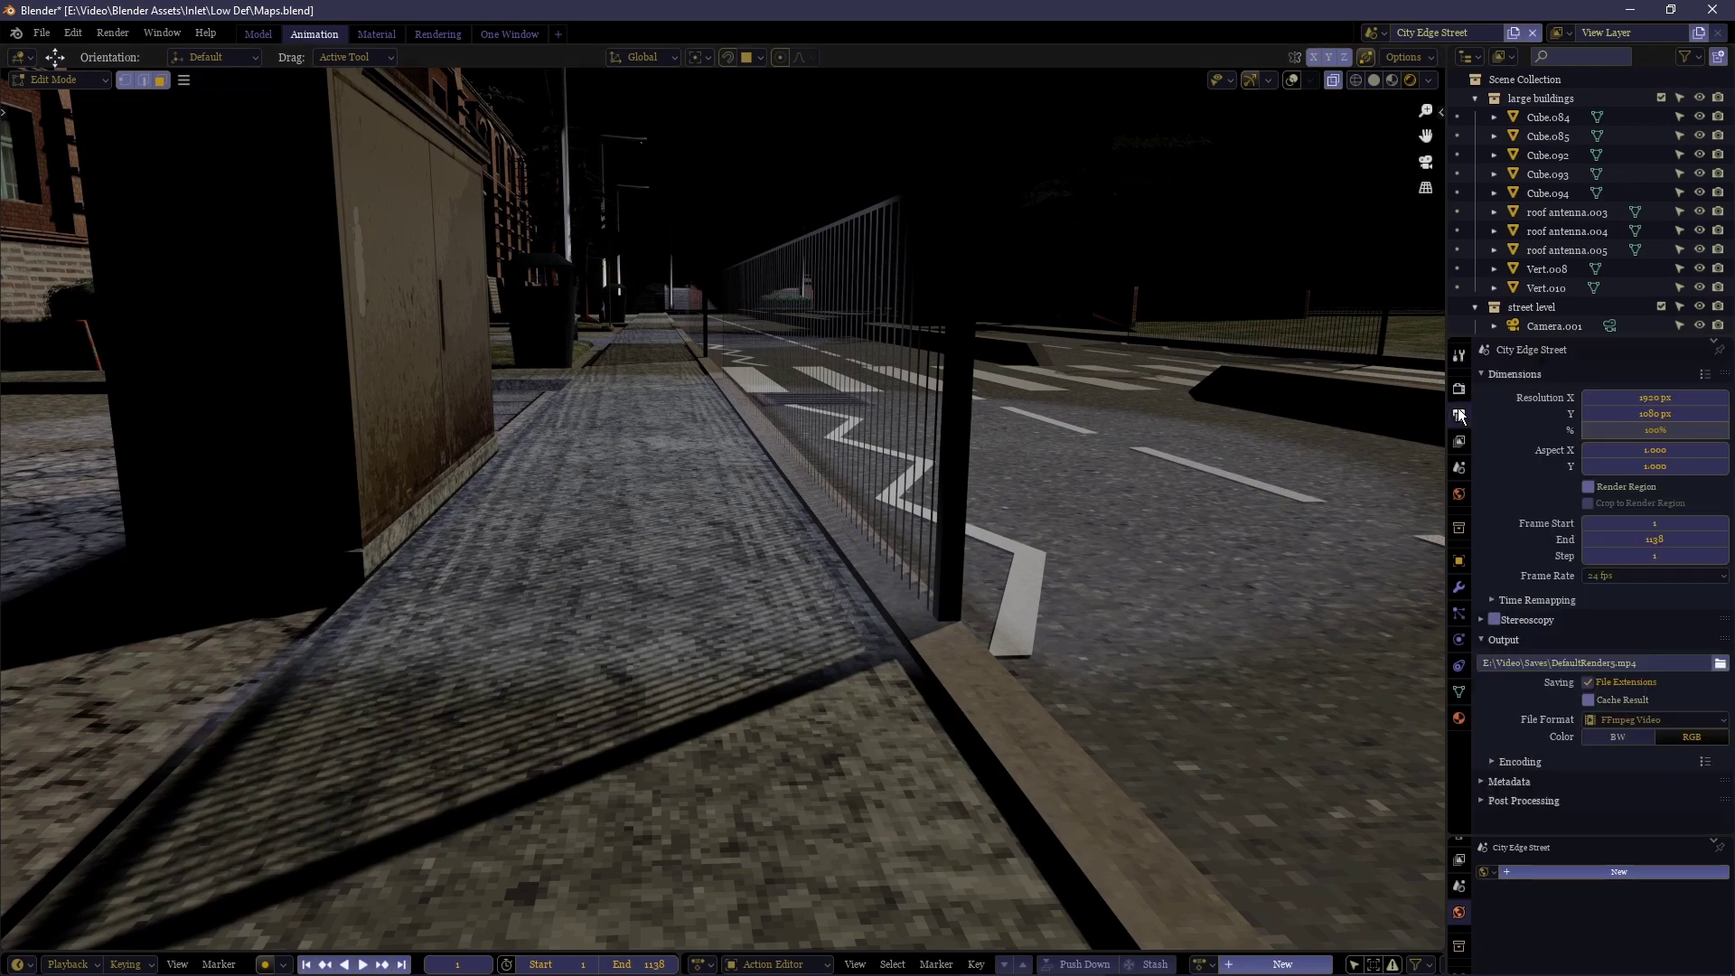
pyautogui.click(1459, 389)
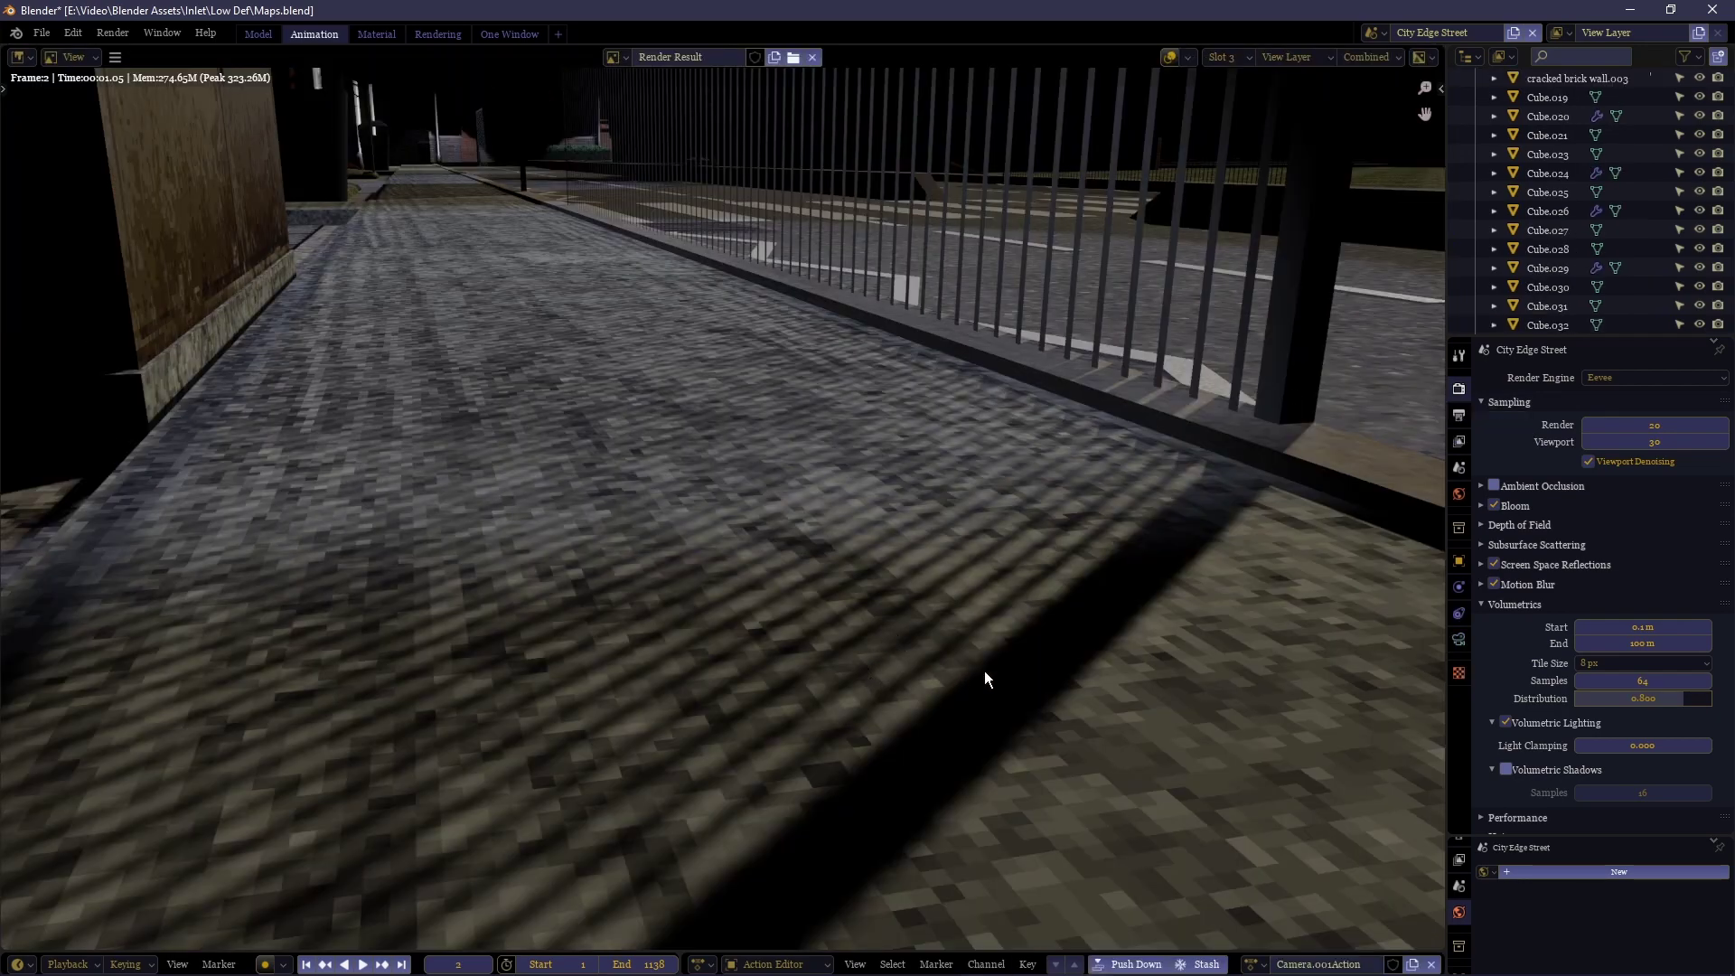
# Render the frame into Slot 1 with the render samples reset to 64 and inspect the railing's shadow up close.
pyautogui.click(1228, 60)
pyautogui.click(1224, 80)
pyautogui.press('BackSpace')
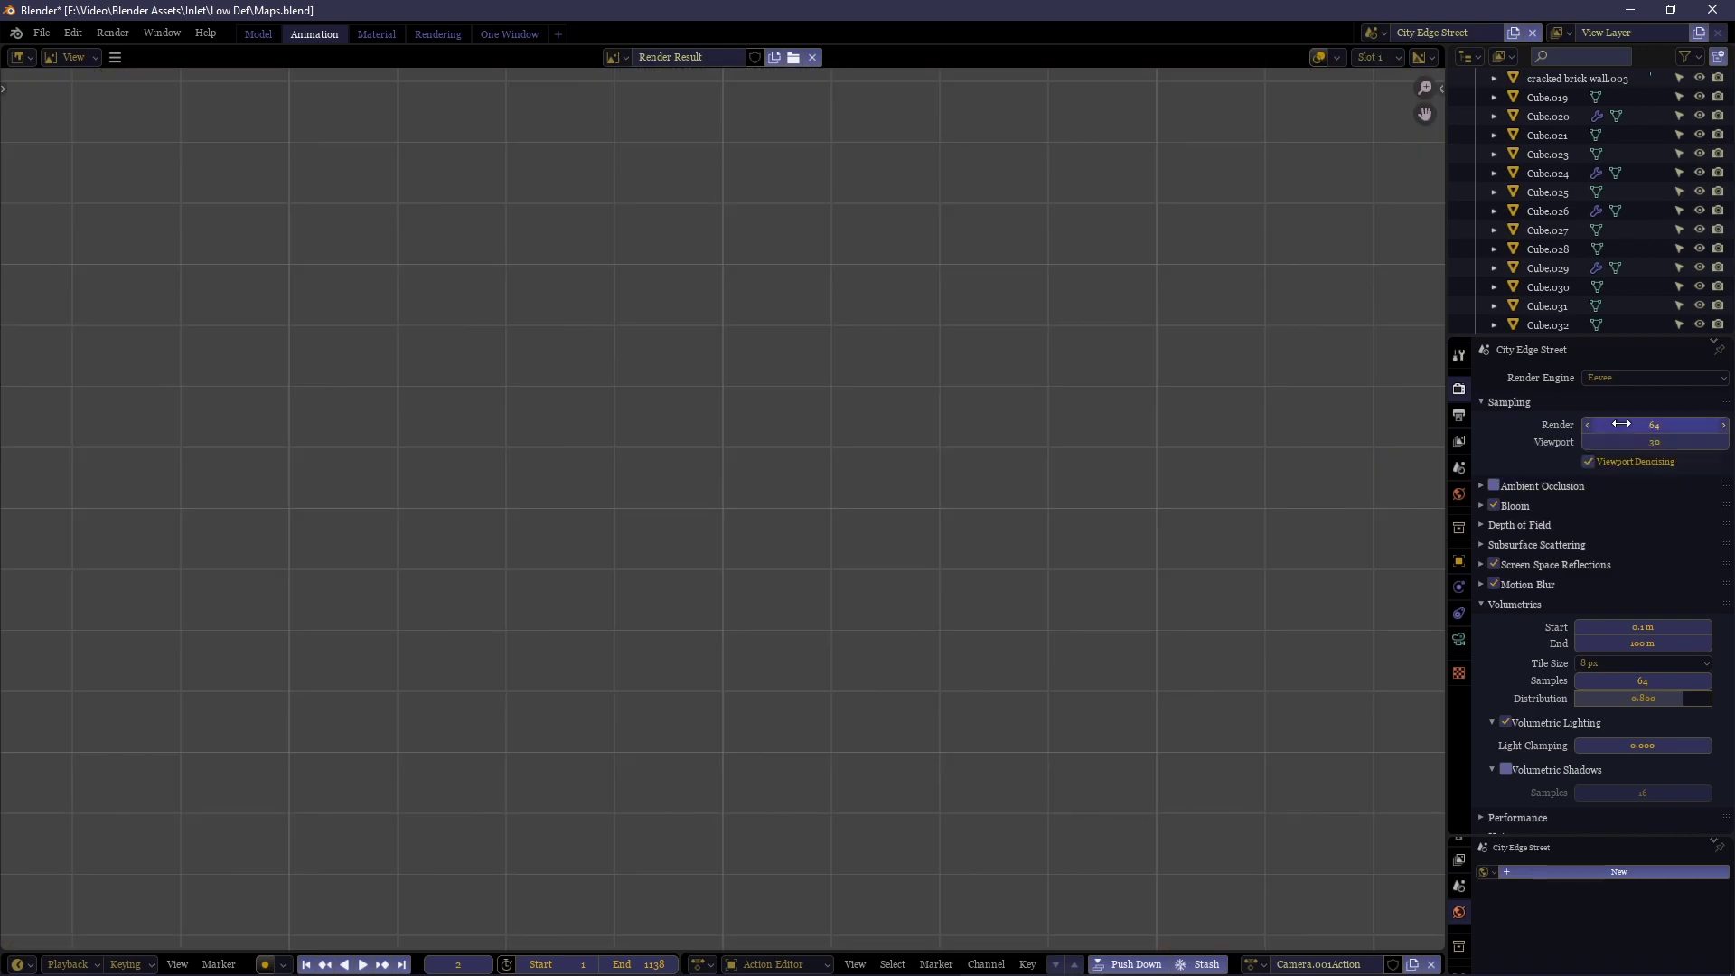
pyautogui.press('F12')
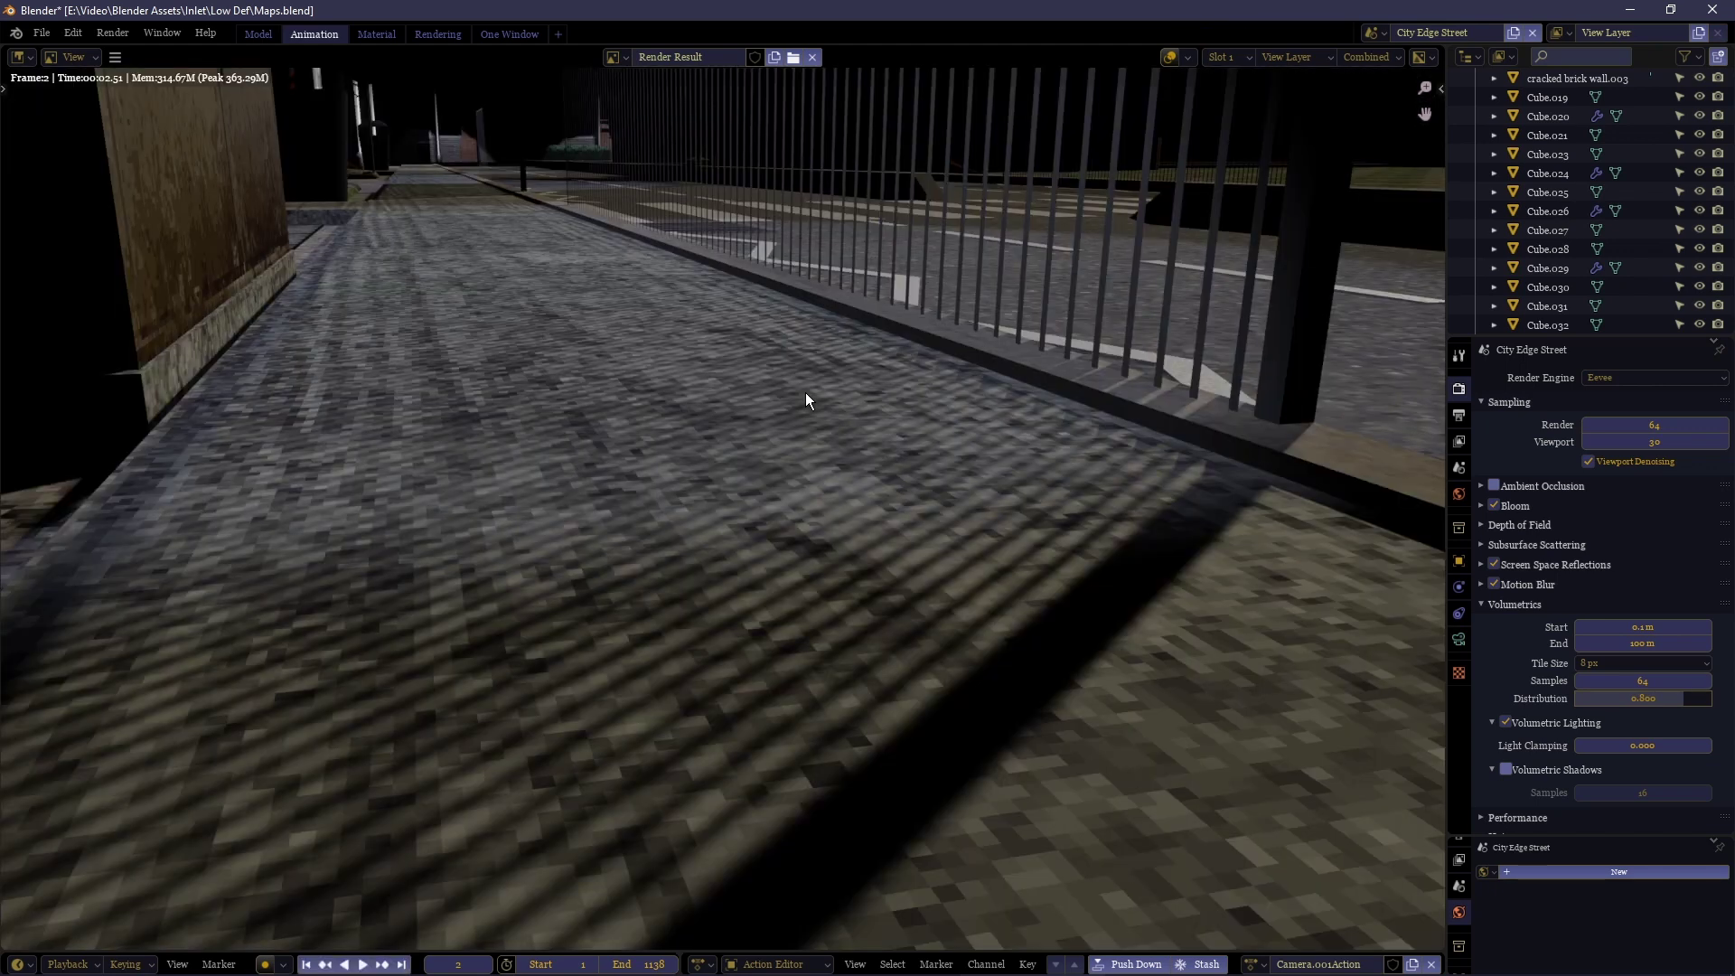
pyautogui.keyDown('ctrl'); pyautogui.moveTo(753, 809); pyautogui.dragTo(787, 484, button='middle'); pyautogui.keyUp('ctrl')
pyautogui.scroll(-5, 926, 571)
pyautogui.scroll(7, 952, 689)
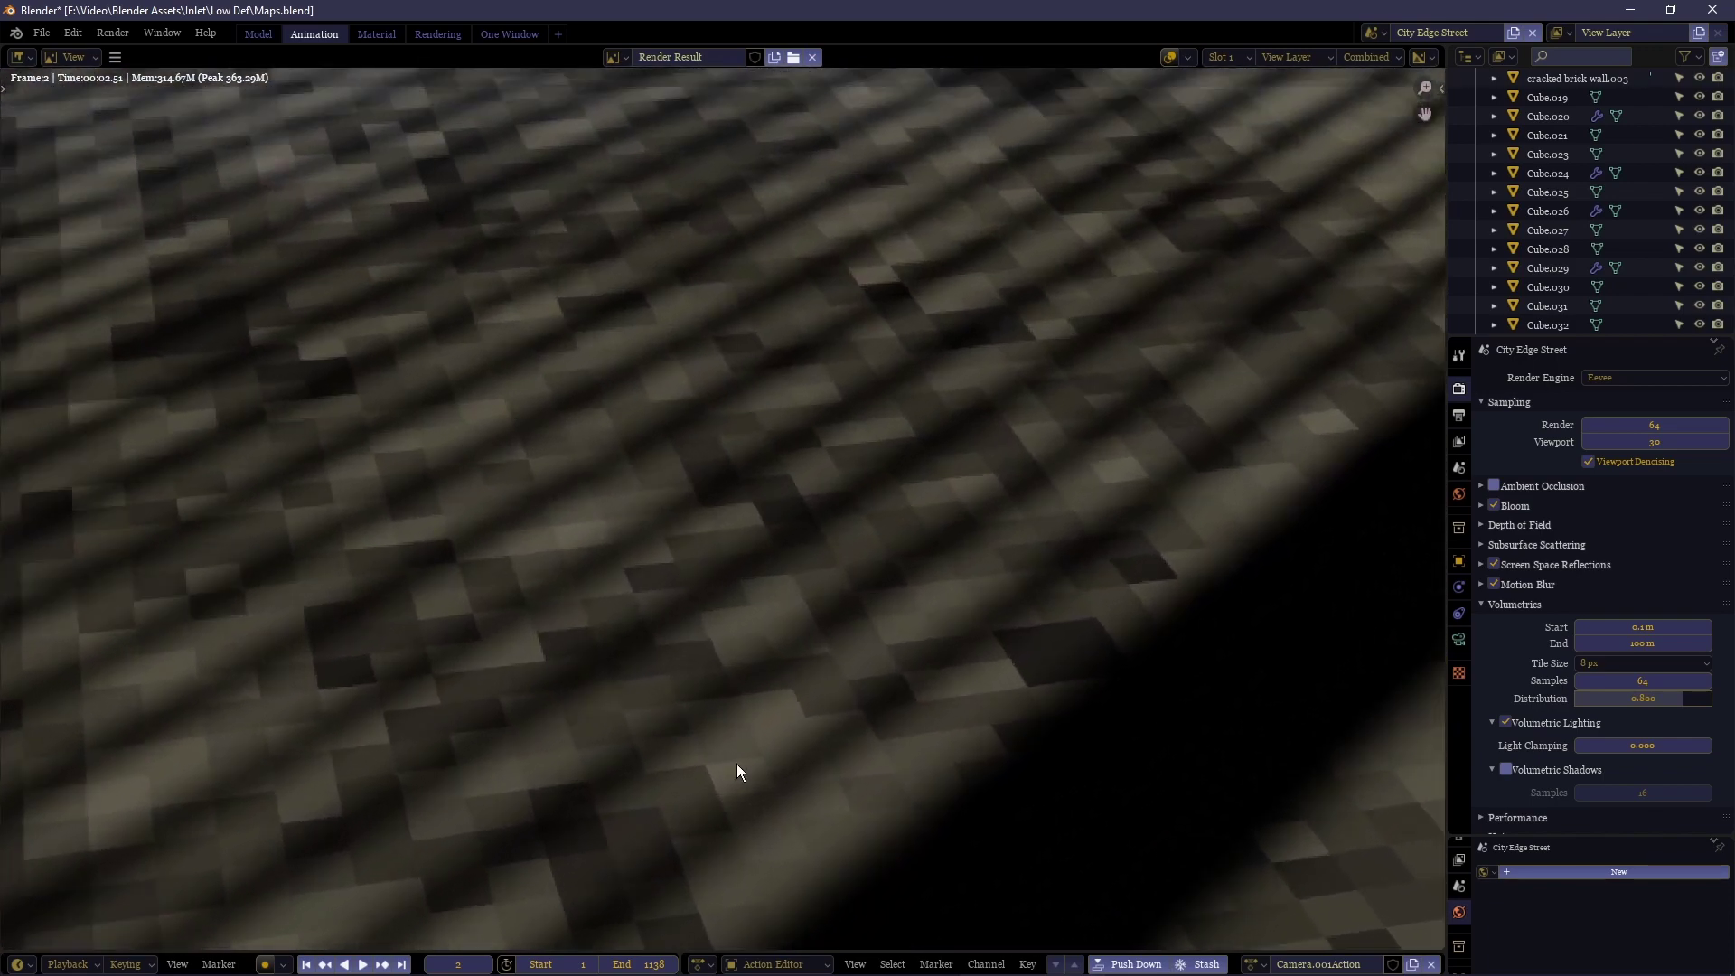
pyautogui.keyDown('ctrl'); pyautogui.moveTo(720, 783); pyautogui.dragTo(805, 937, button='middle'); pyautogui.keyUp('ctrl')
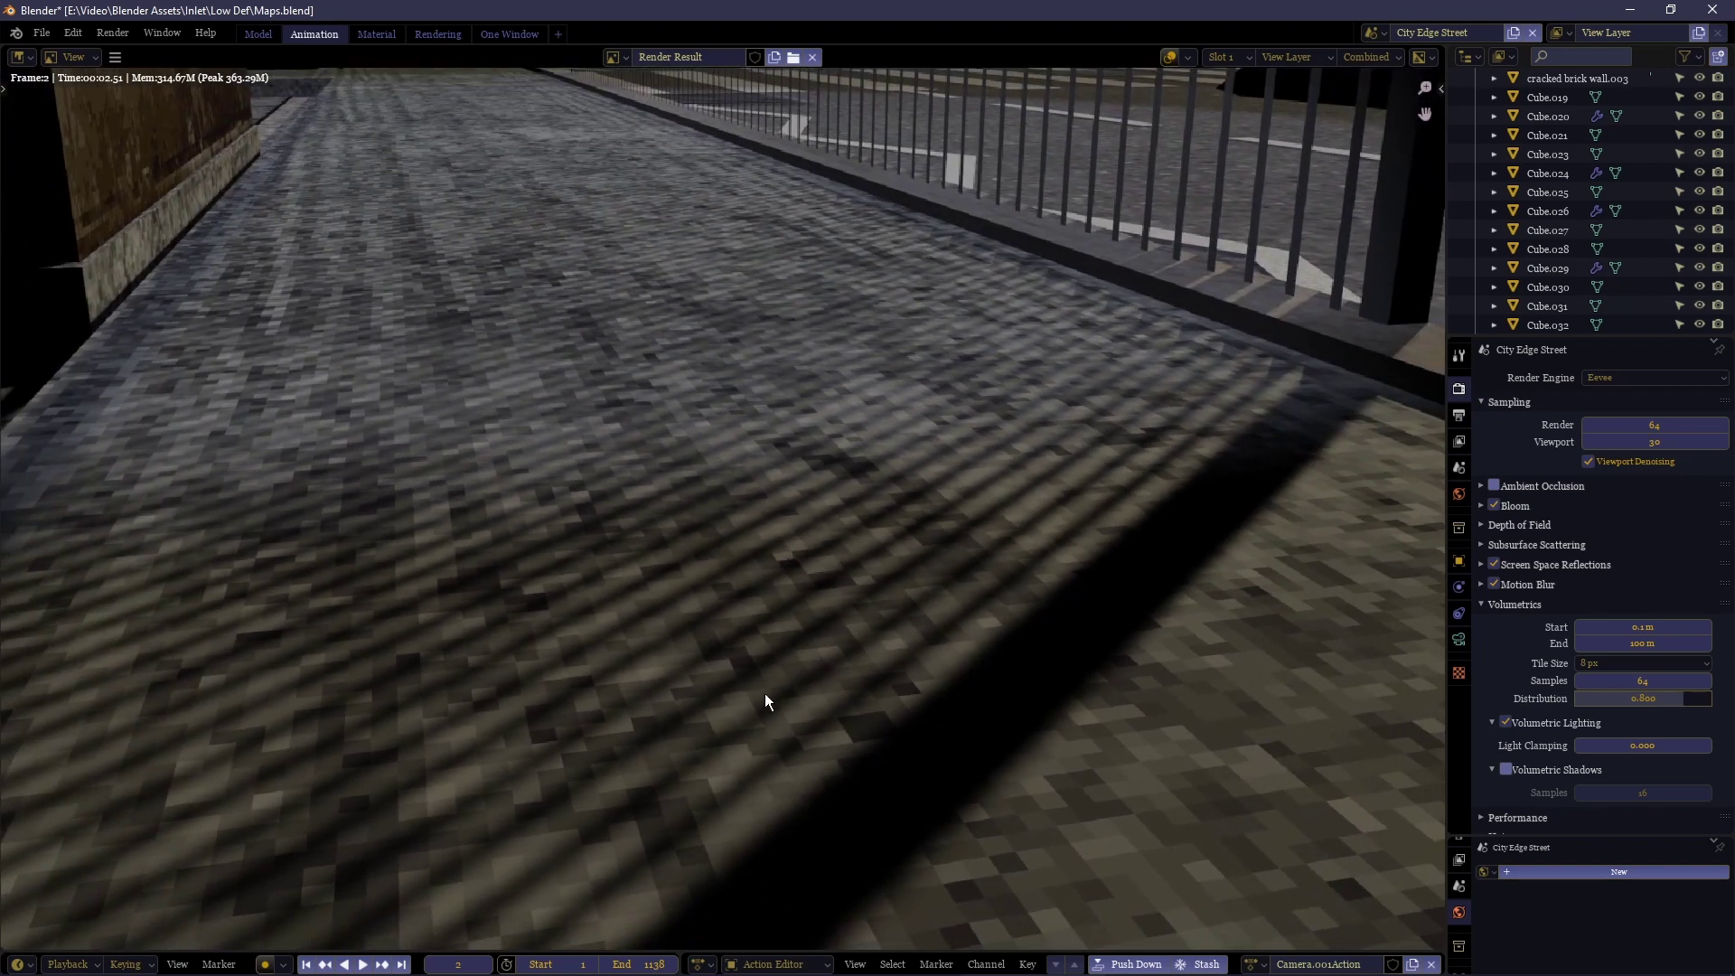
# Render the same frame into Slot 2 with the render samples set to 1.
pyautogui.click(1222, 63)
pyautogui.click(1243, 100)
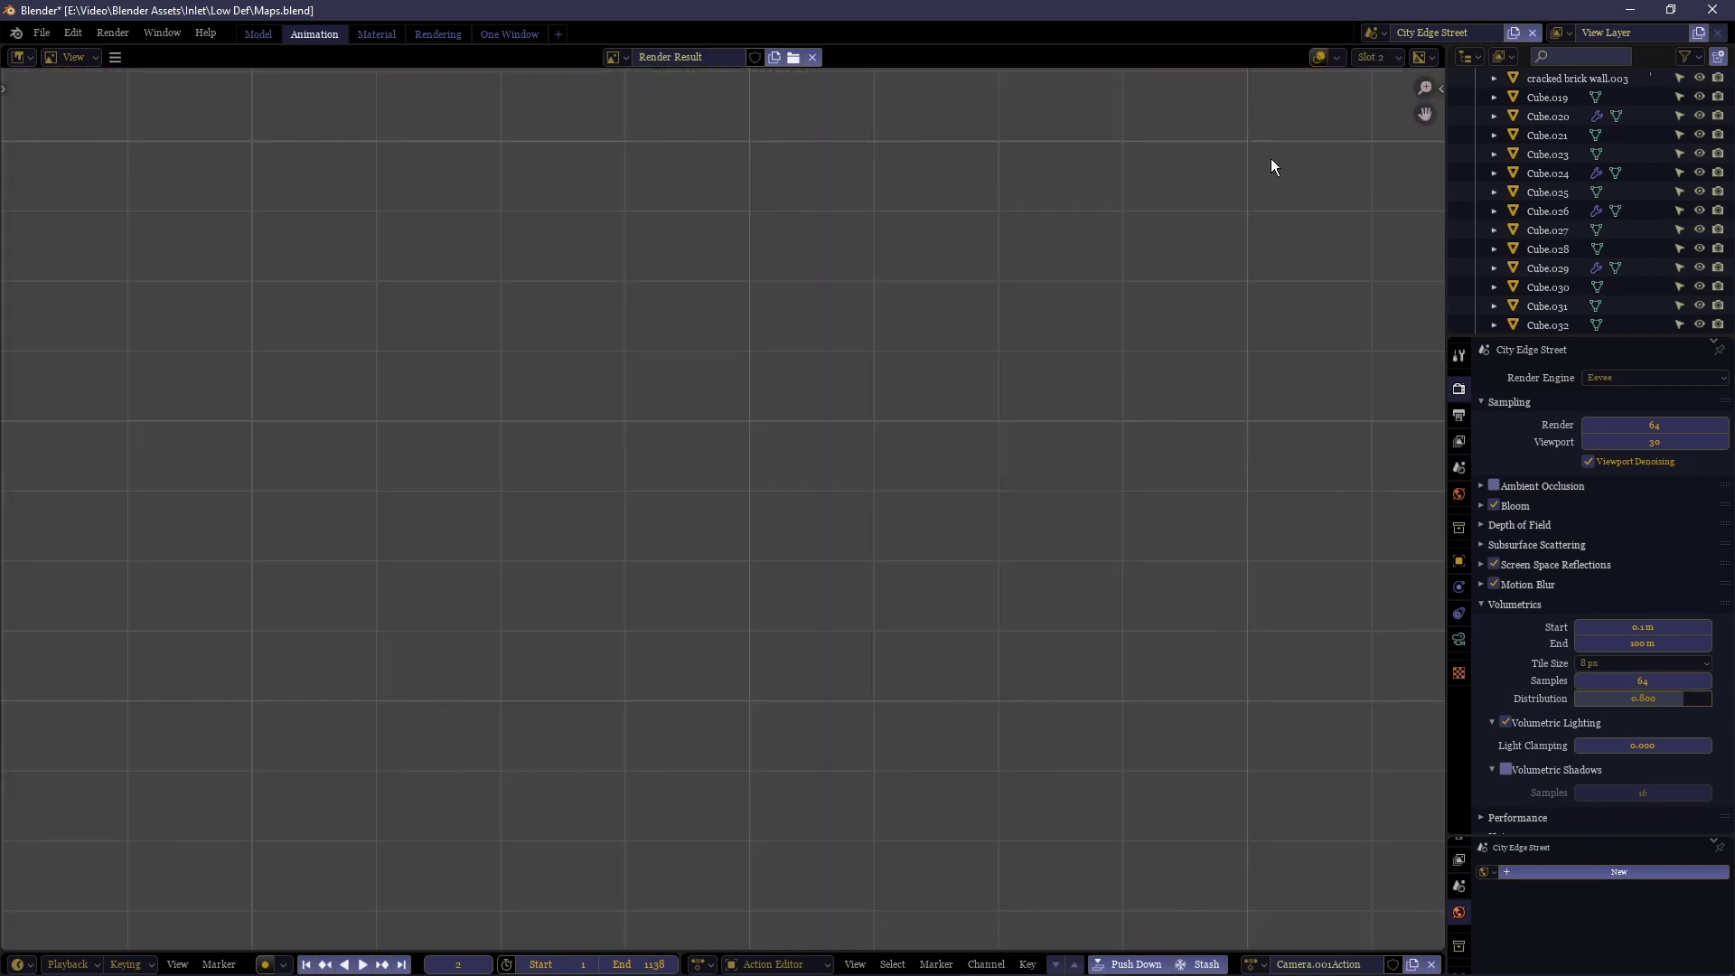
pyautogui.click(1610, 423)
pyautogui.write('6')
pyautogui.press('Return')
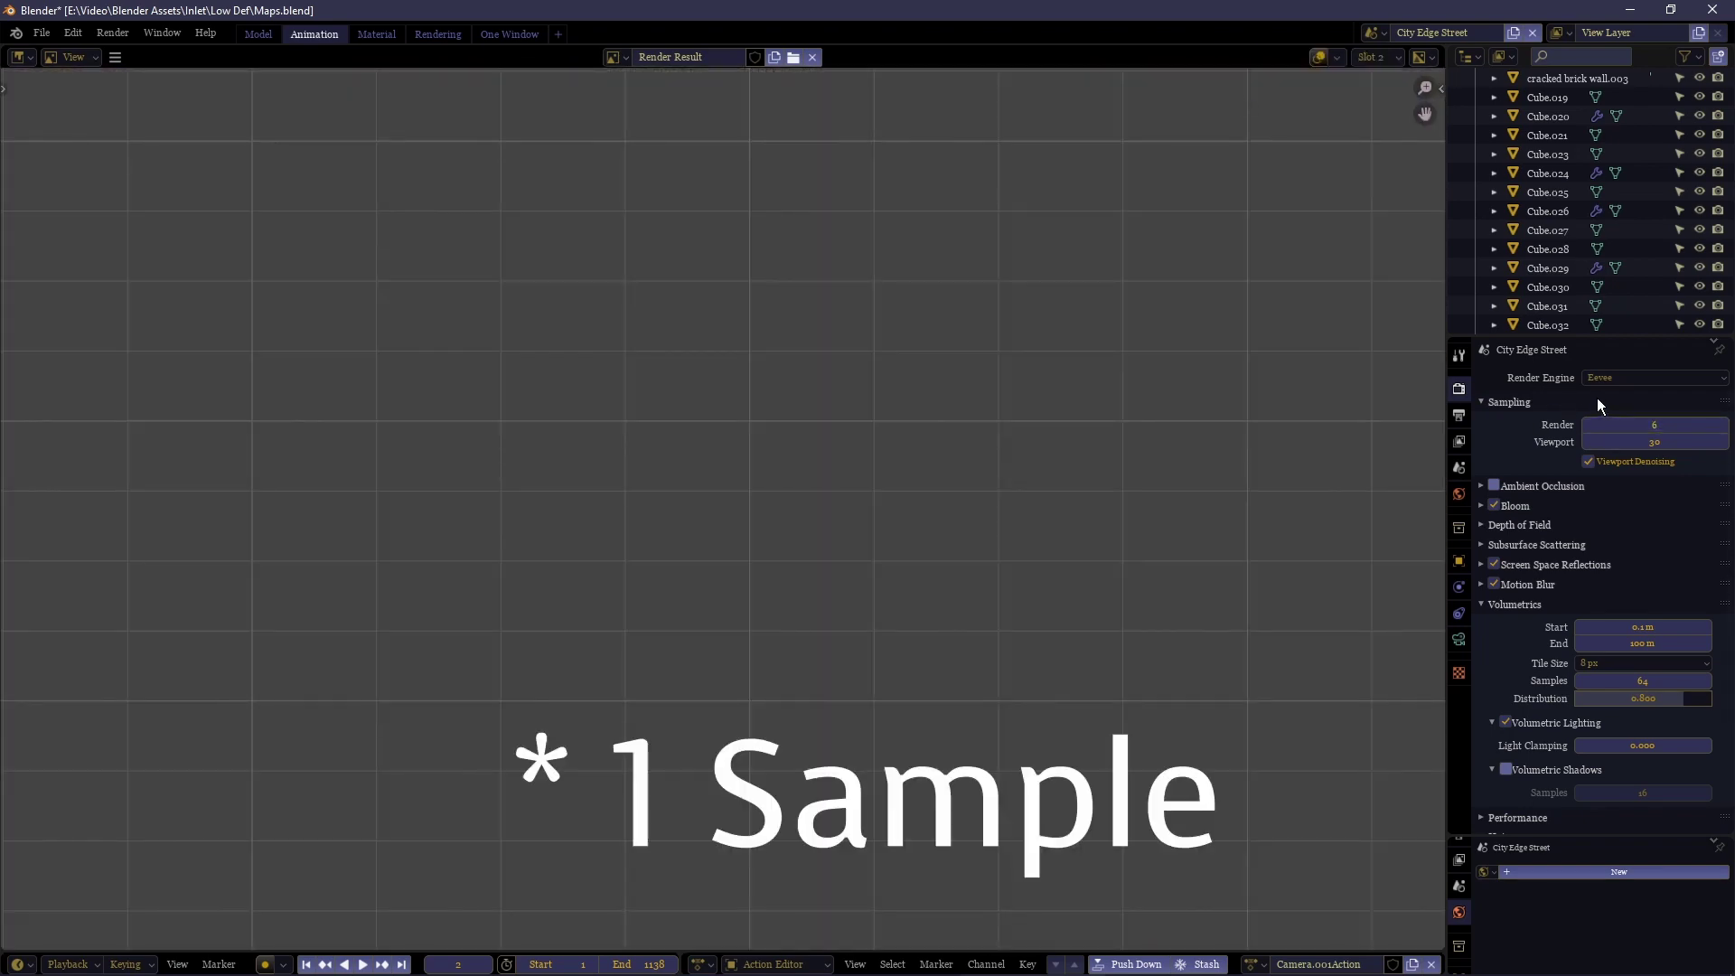
pyautogui.moveTo(1610, 423); pyautogui.dragTo(1488, 423)
pyautogui.press('F12')
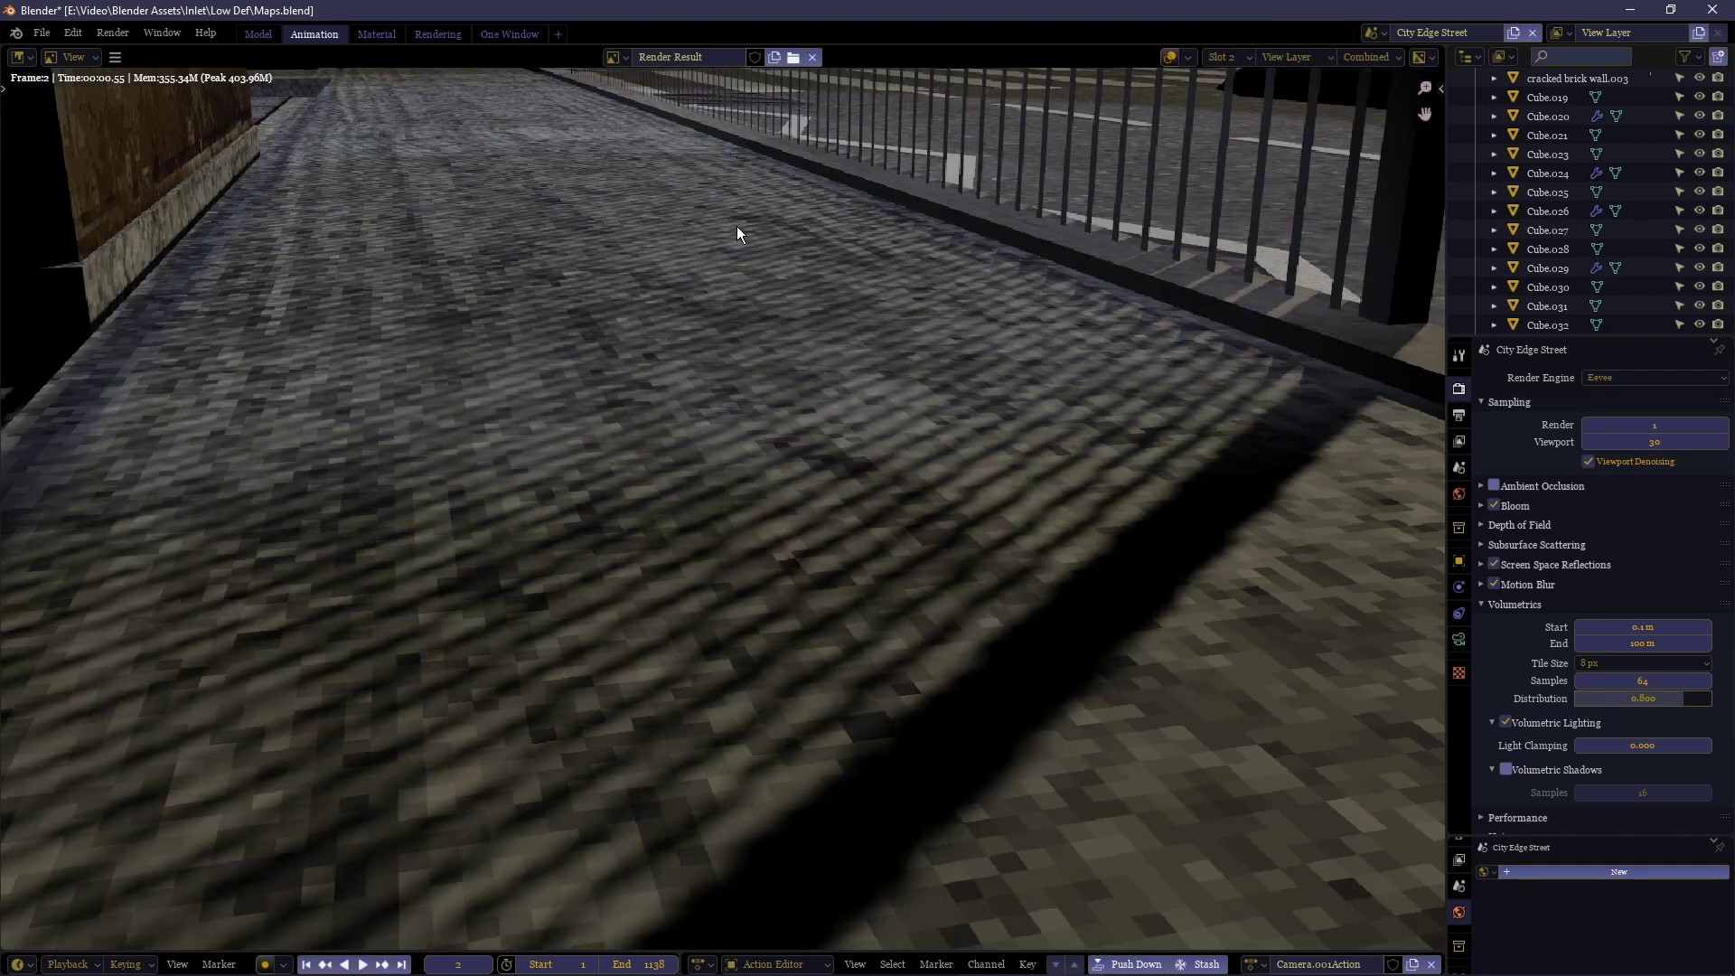
# Compare the 64-sample render in Slot 1 with the 1-sample render in Slot 2 by switching between the slots repeatedly.
pyautogui.press('j')
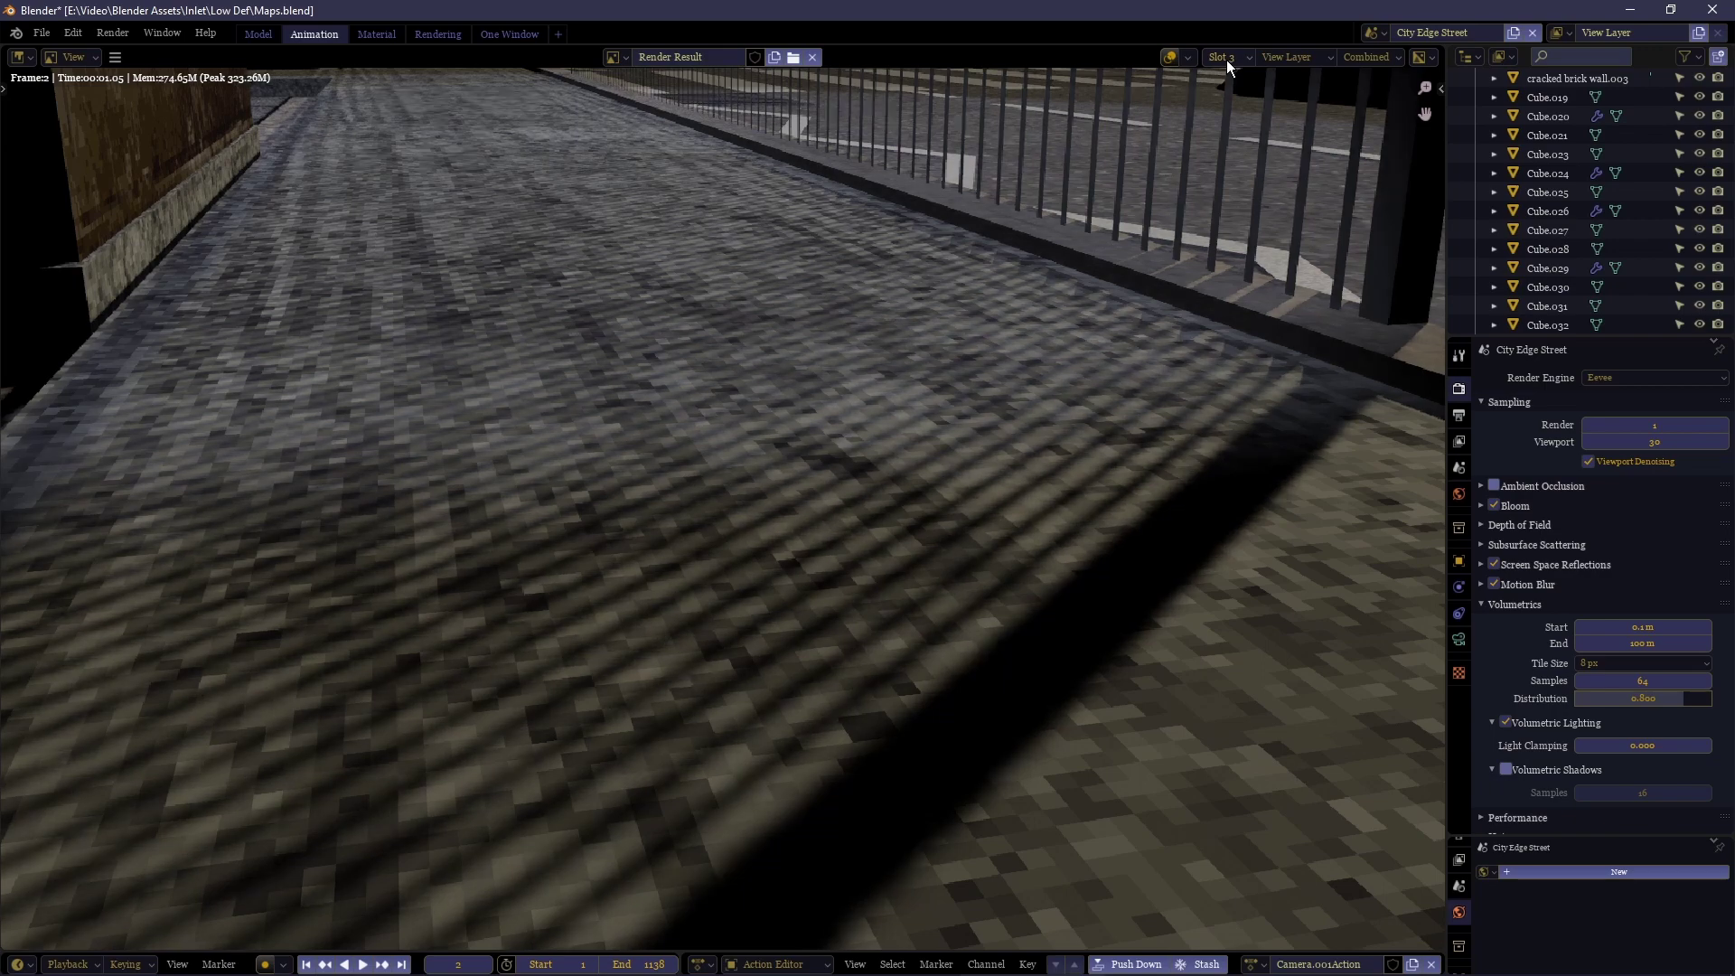
pyautogui.click(1227, 59)
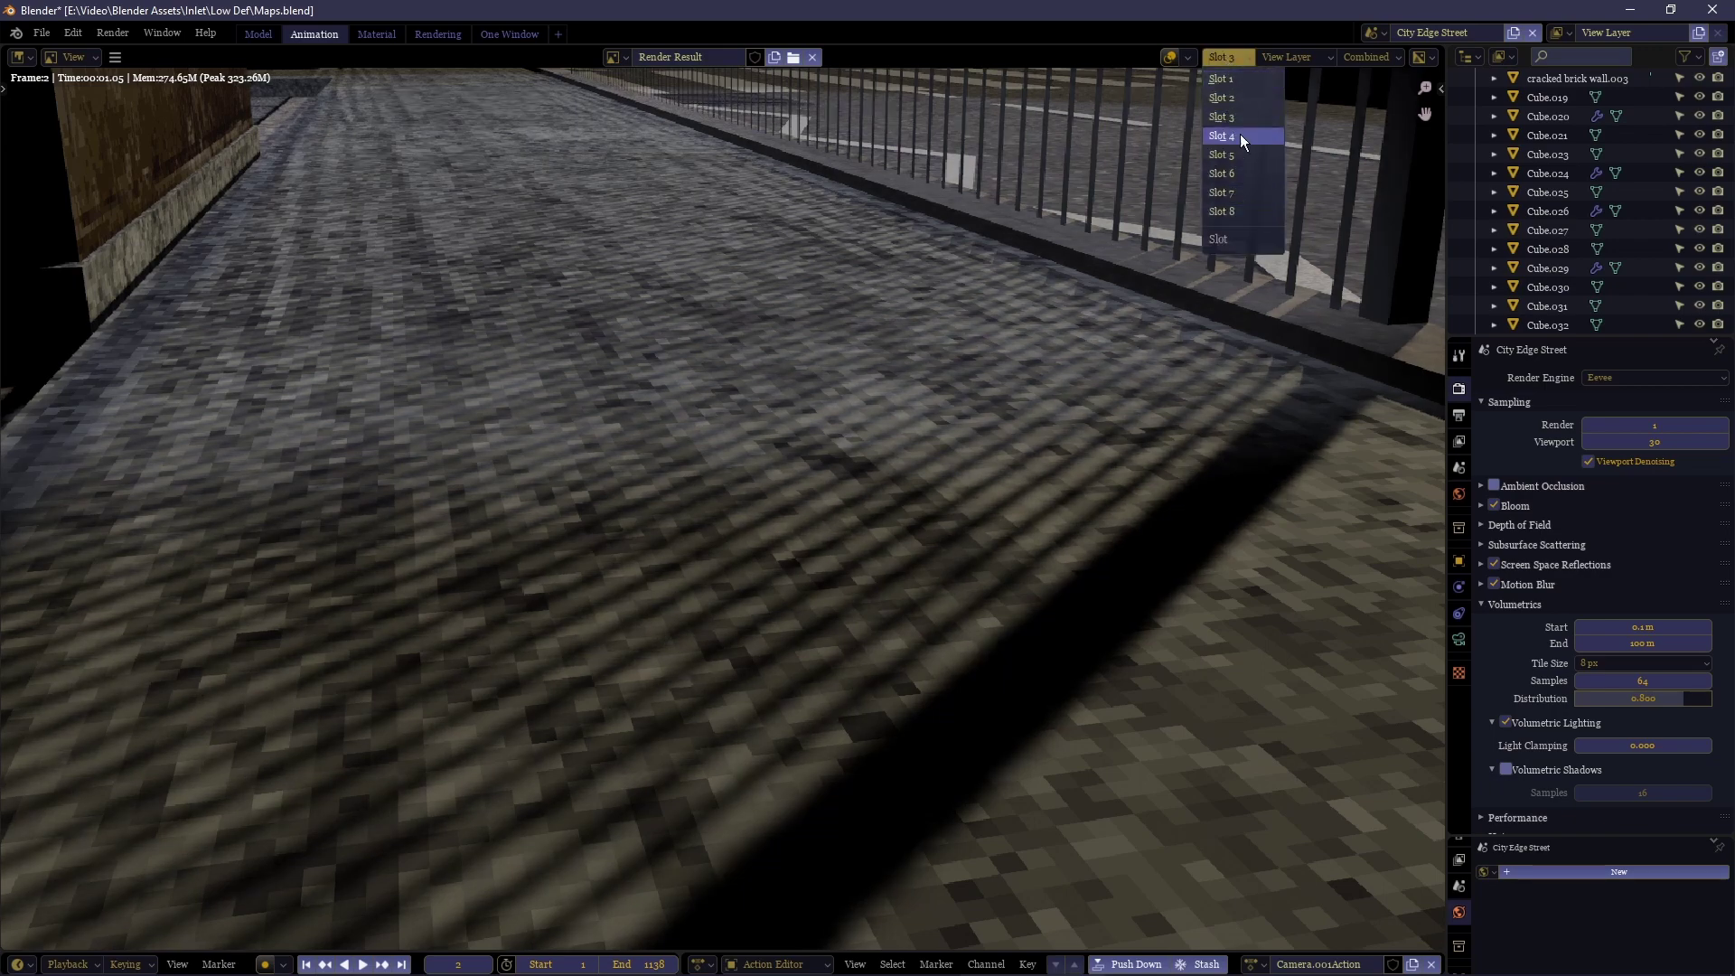
pyautogui.click(1240, 79)
pyautogui.keyDown('ctrl'); pyautogui.scroll(-1, 1228, 63); pyautogui.keyUp('ctrl')
pyautogui.keyDown('ctrl'); pyautogui.scroll(1, 1239, 65); pyautogui.keyUp('ctrl')
pyautogui.keyDown('ctrl'); pyautogui.scroll(-1, 1238, 65); pyautogui.keyUp('ctrl')
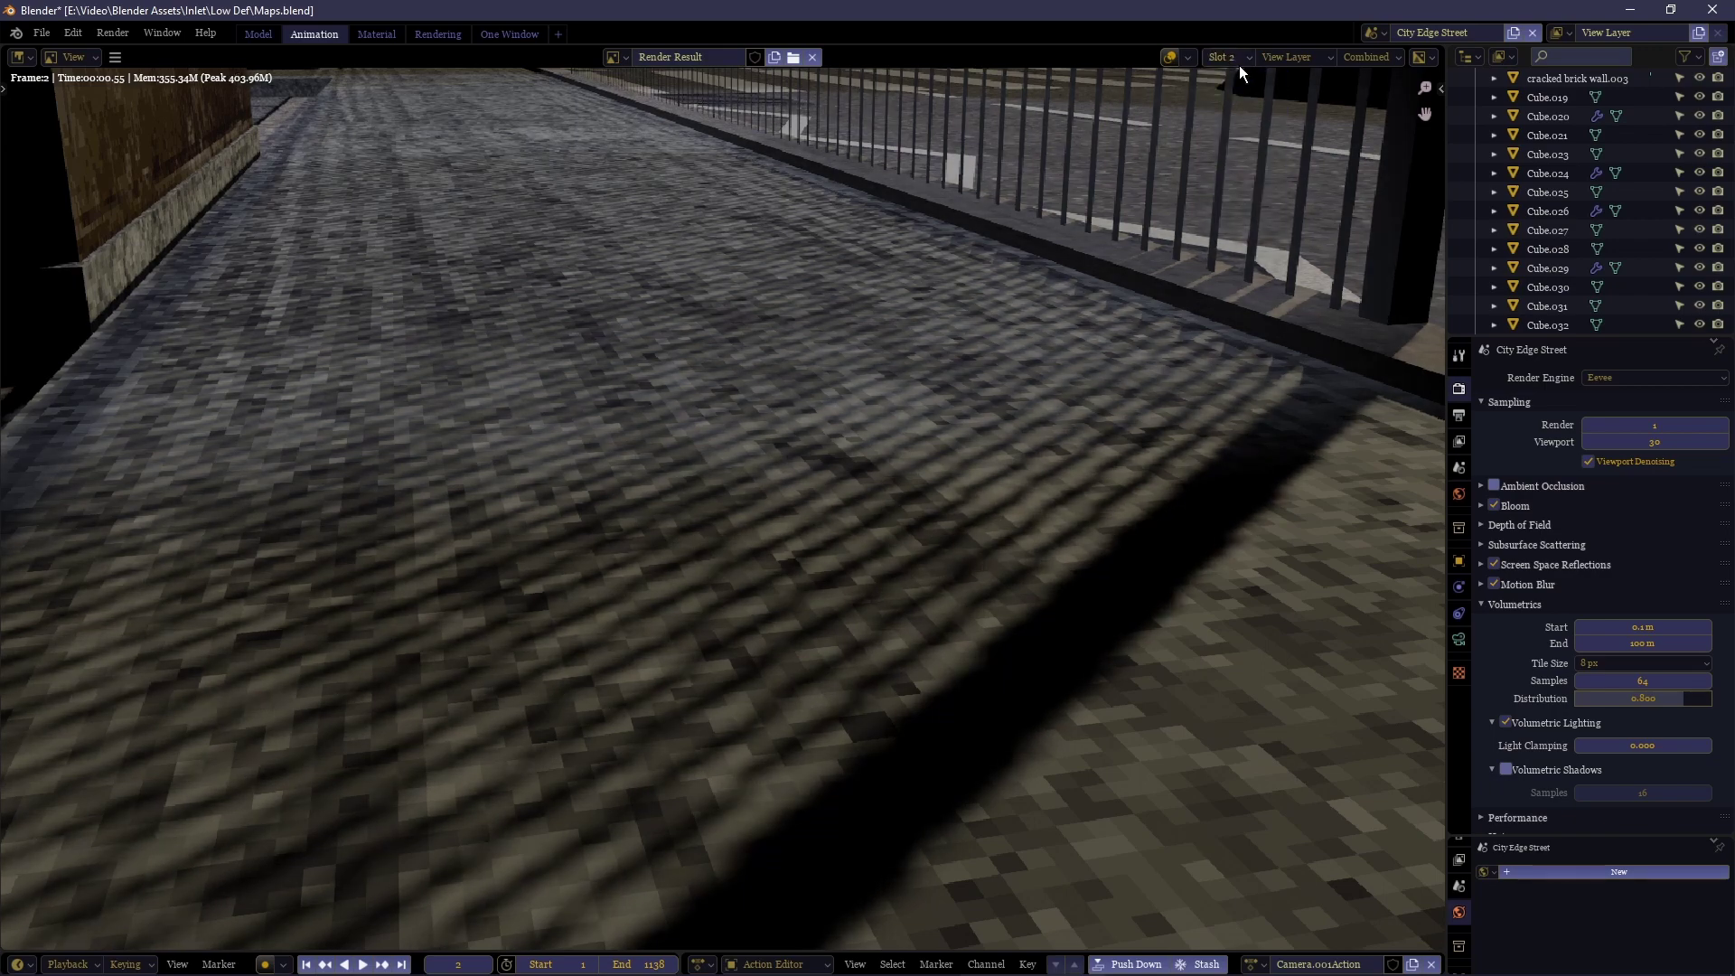
pyautogui.keyDown('ctrl'); pyautogui.scroll(-1, 1238, 65); pyautogui.keyUp('ctrl')
pyautogui.keyDown('ctrl'); pyautogui.scroll(1, 1229, 63); pyautogui.keyUp('ctrl')
pyautogui.keyDown('ctrl'); pyautogui.scroll(-1, 1239, 65); pyautogui.keyUp('ctrl')
pyautogui.keyDown('ctrl'); pyautogui.scroll(1, 1238, 65); pyautogui.keyUp('ctrl')
pyautogui.keyDown('ctrl'); pyautogui.scroll(-1, 1238, 65); pyautogui.keyUp('ctrl')
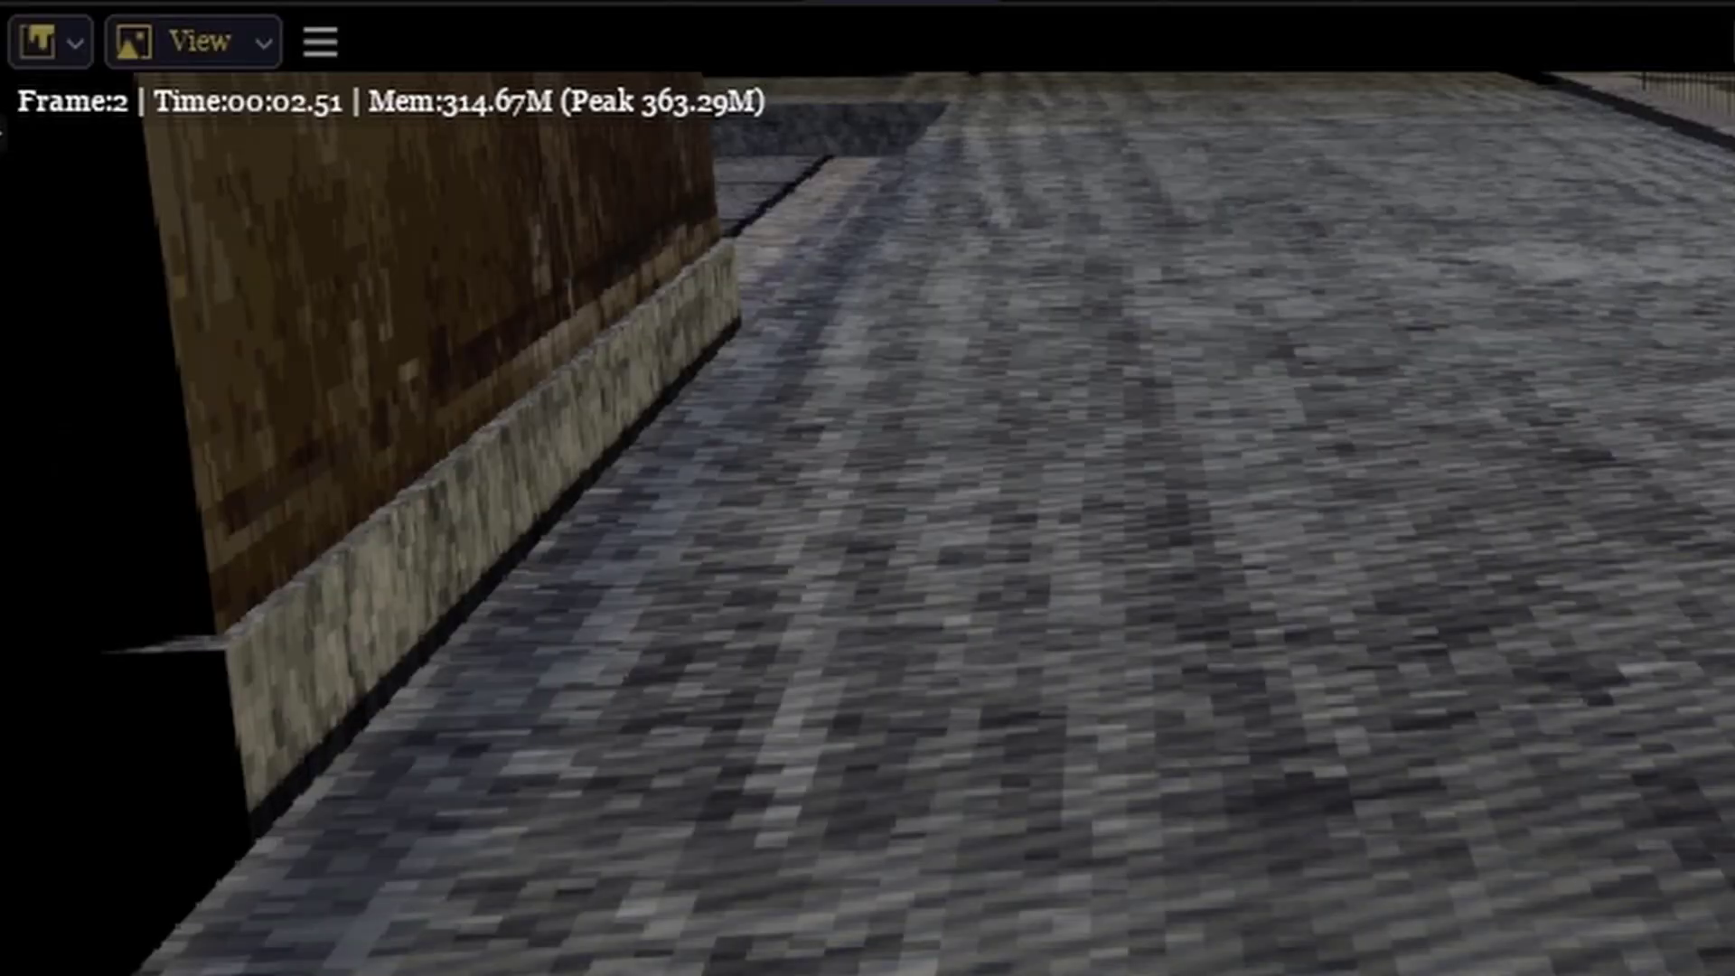
# Cycle through the stored renders again and examine the edge of the railing's shadow in Slot 2 up close.
pyautogui.press('j')
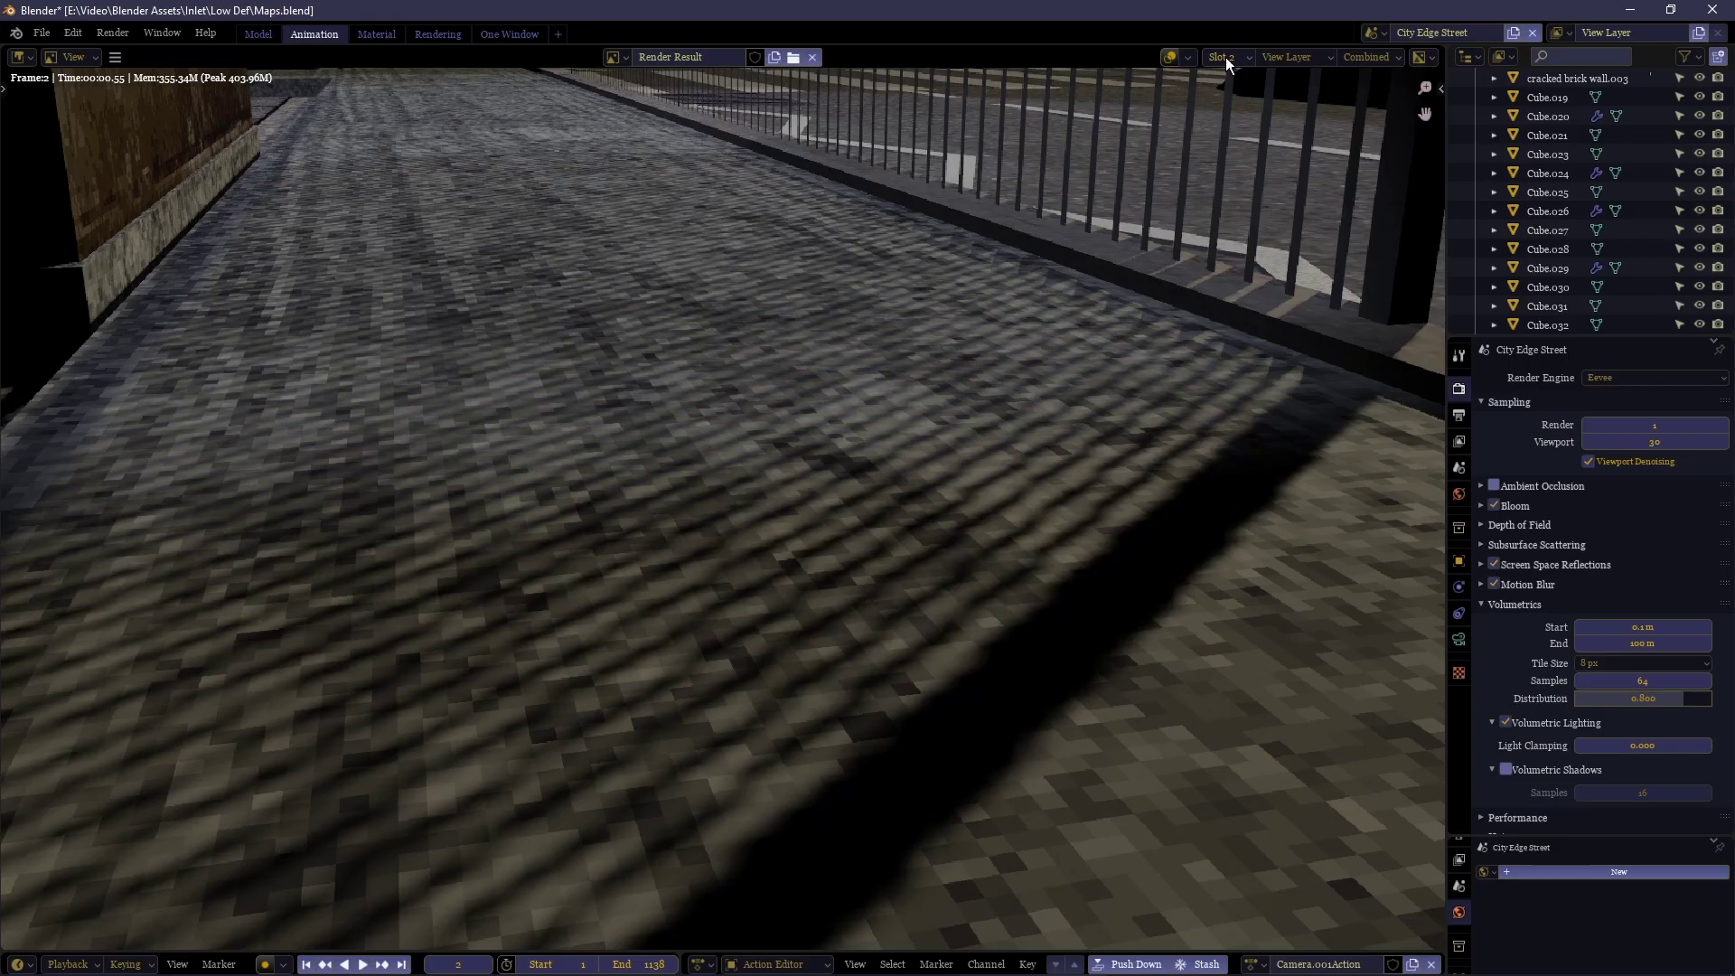
pyautogui.press('j')
pyautogui.press('j')
pyautogui.press('j')
pyautogui.keyDown('ctrl'); pyautogui.scroll(-1, 1225, 56); pyautogui.keyUp('ctrl')
pyautogui.keyDown('ctrl'); pyautogui.scroll(1, 1225, 56); pyautogui.keyUp('ctrl')
pyautogui.keyDown('ctrl'); pyautogui.scroll(-1, 1225, 56); pyautogui.keyUp('ctrl')
pyautogui.keyDown('ctrl'); pyautogui.moveTo(1069, 721); pyautogui.dragTo(1032, 629, button='middle'); pyautogui.keyUp('ctrl')
pyautogui.scroll(3, 1032, 630)
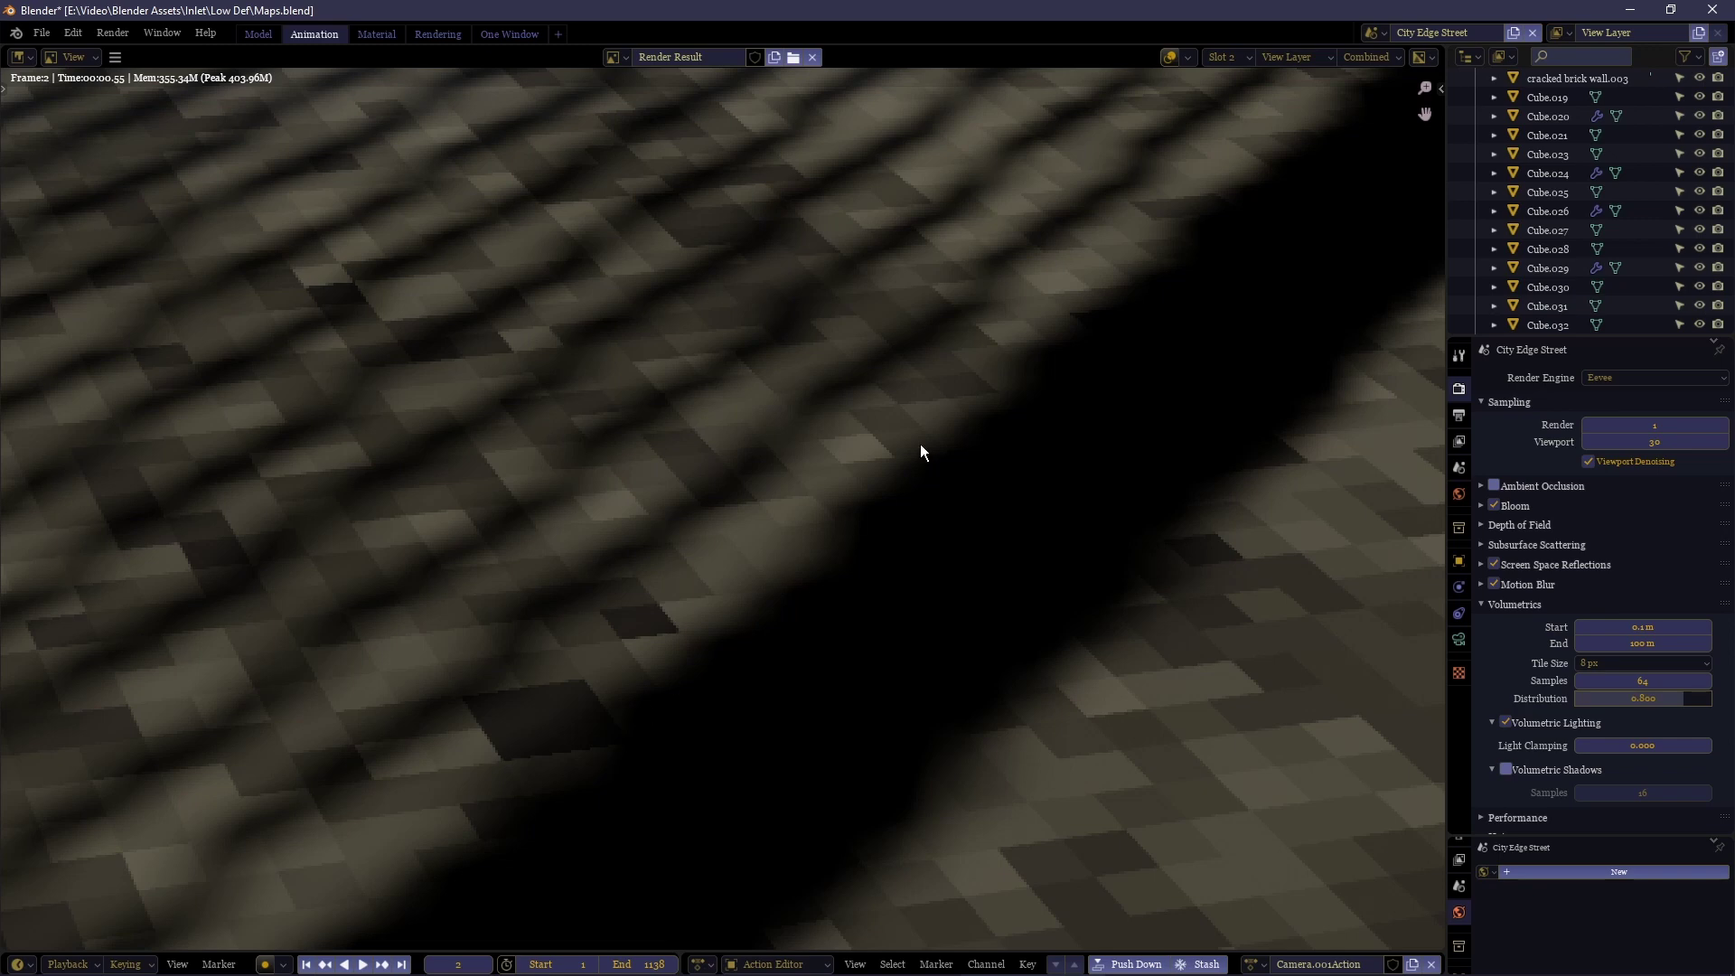
pyautogui.keyDown('ctrl'); pyautogui.moveTo(1143, 215); pyautogui.dragTo(918, 645, button='middle'); pyautogui.keyUp('ctrl')
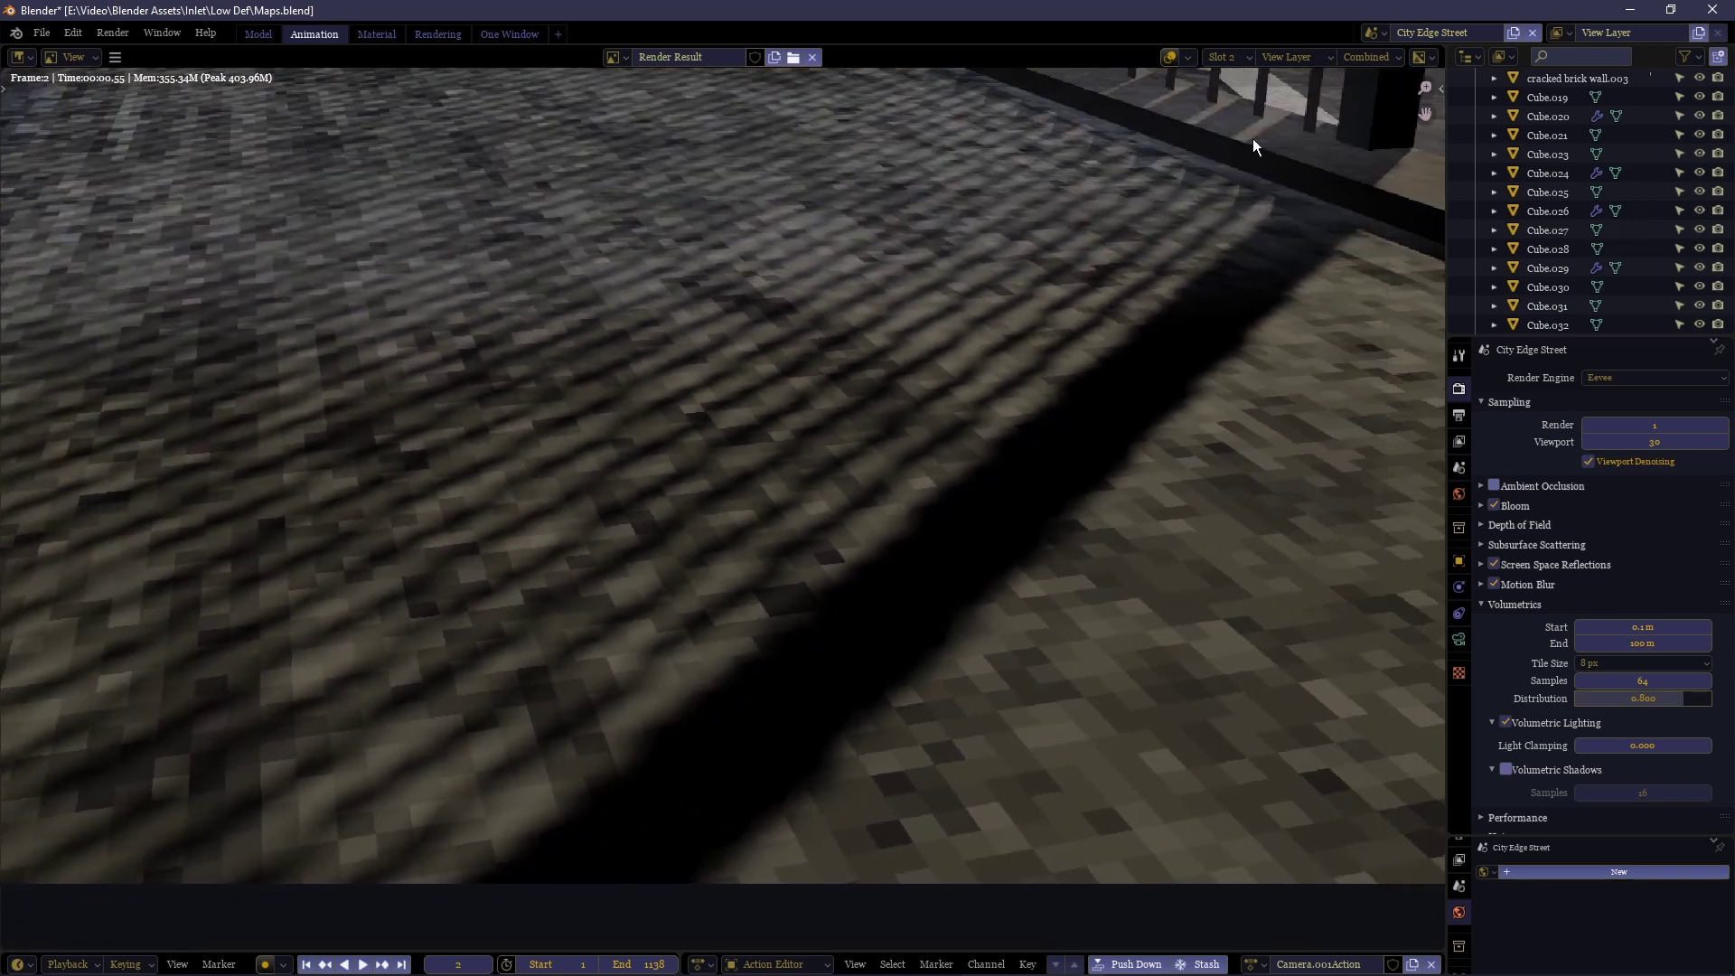
pyautogui.scroll(-2, 991, 506)
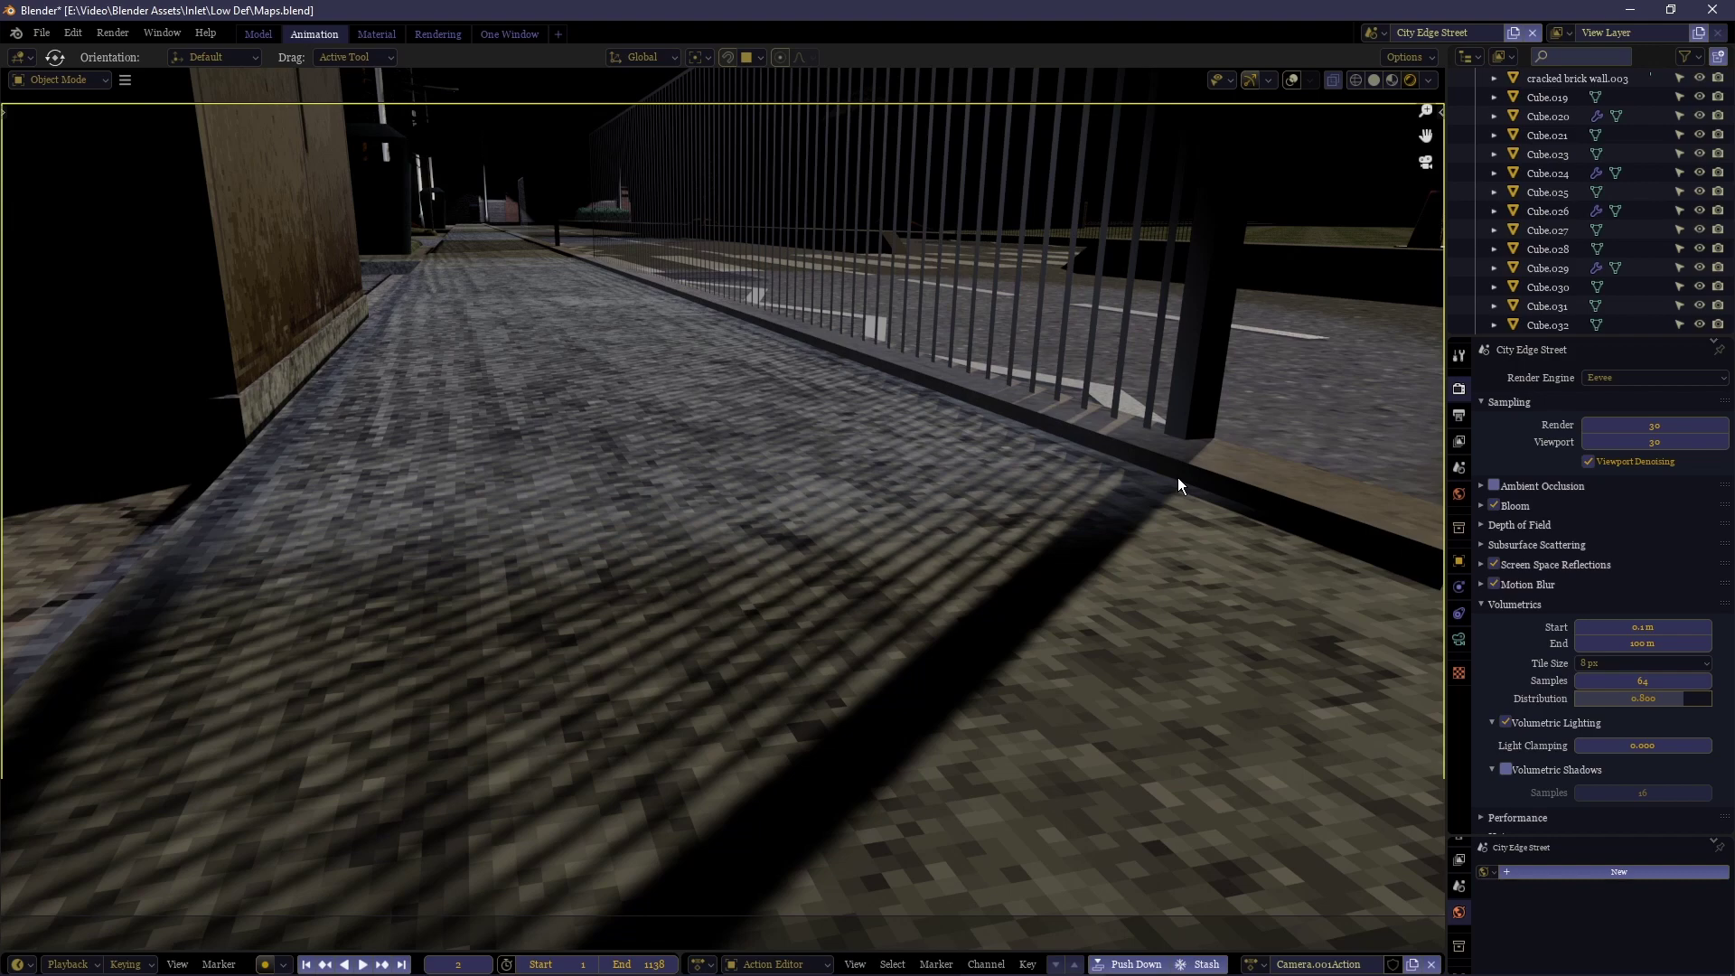
# Render the street frame into Slot 1 with 30 render samples and inspect the railing post's shadow up close.
pyautogui.press('F12')
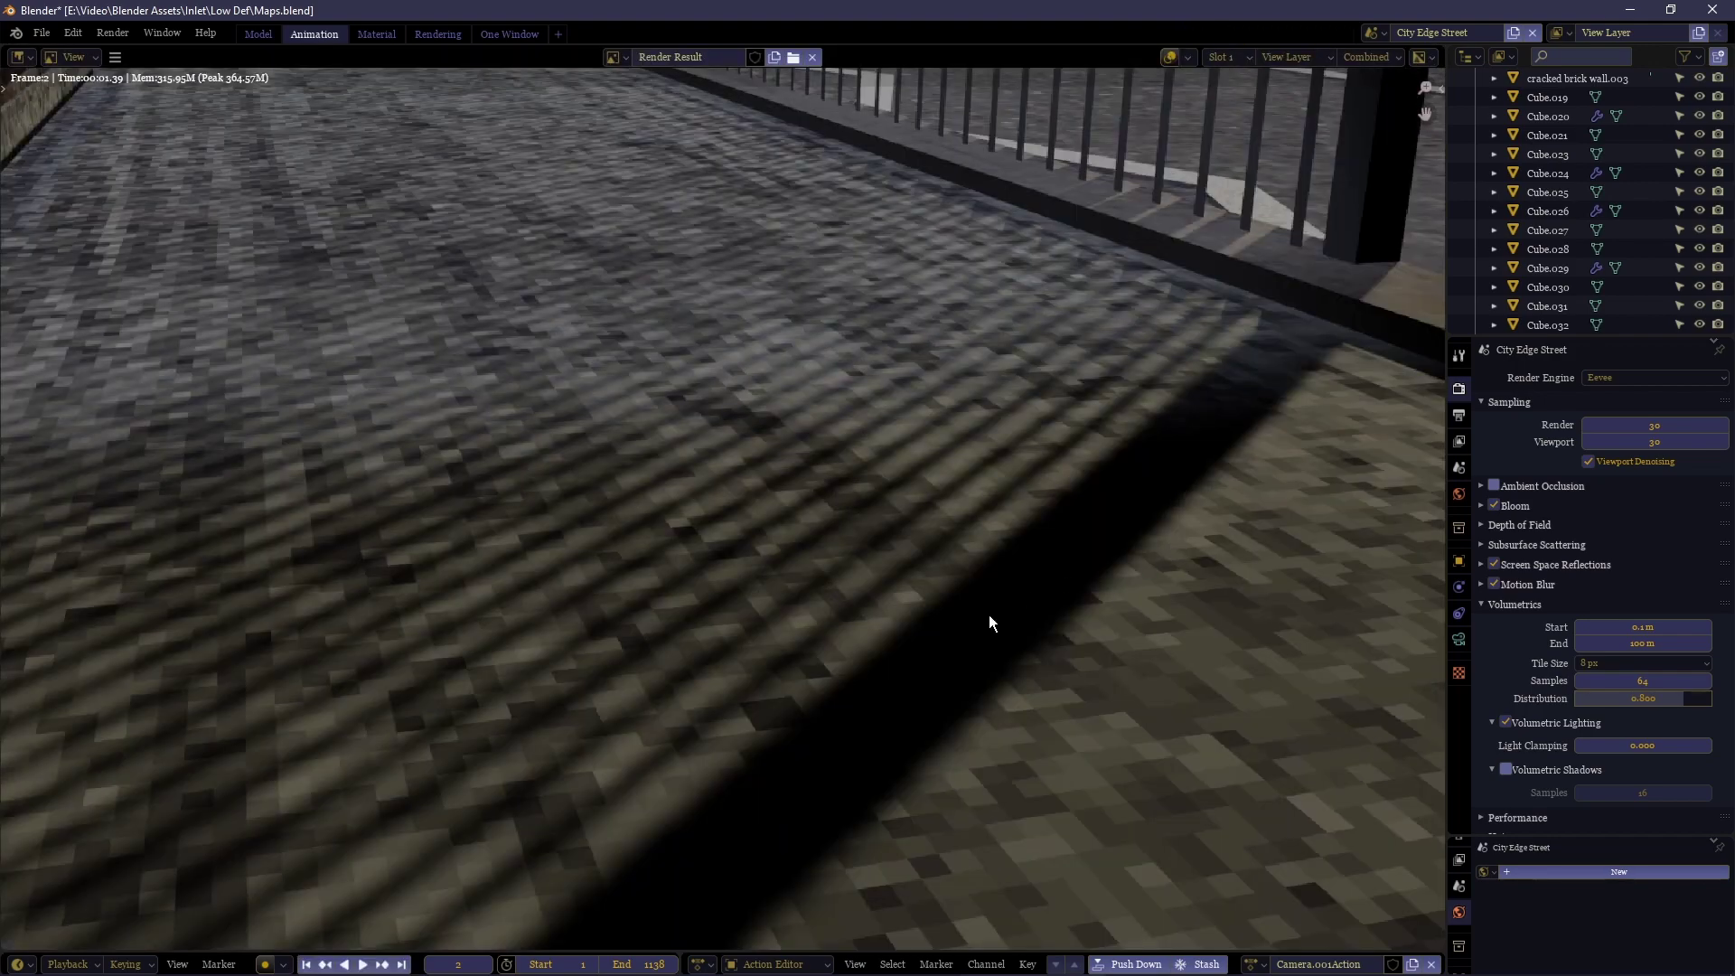
pyautogui.moveTo(989, 616)
pyautogui.keyDown('ctrl'); pyautogui.mouseDown(button='middle')
pyautogui.moveTo(918, 428)
pyautogui.moveTo(975, 630)
pyautogui.mouseUp(button='middle'); pyautogui.keyUp('ctrl')
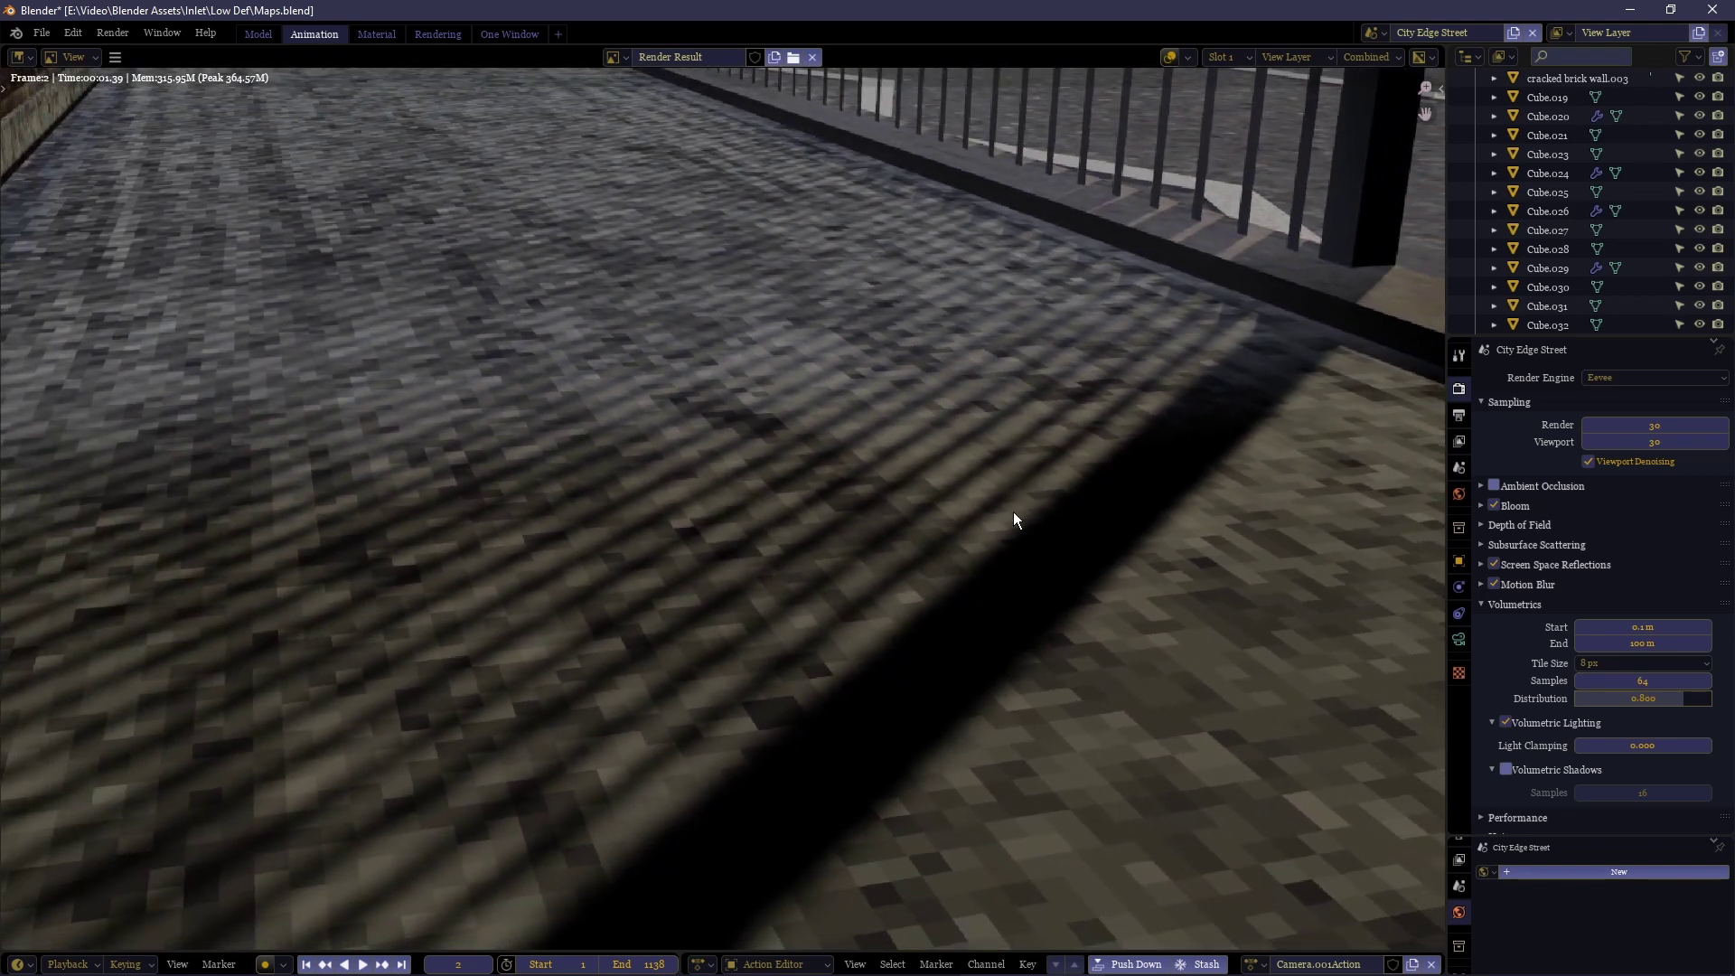
pyautogui.keyDown('ctrl'); pyautogui.moveTo(1011, 512); pyautogui.dragTo(1051, 758, button='middle'); pyautogui.keyUp('ctrl')
pyautogui.moveTo(1050, 757); pyautogui.dragTo(965, 717, button='middle')
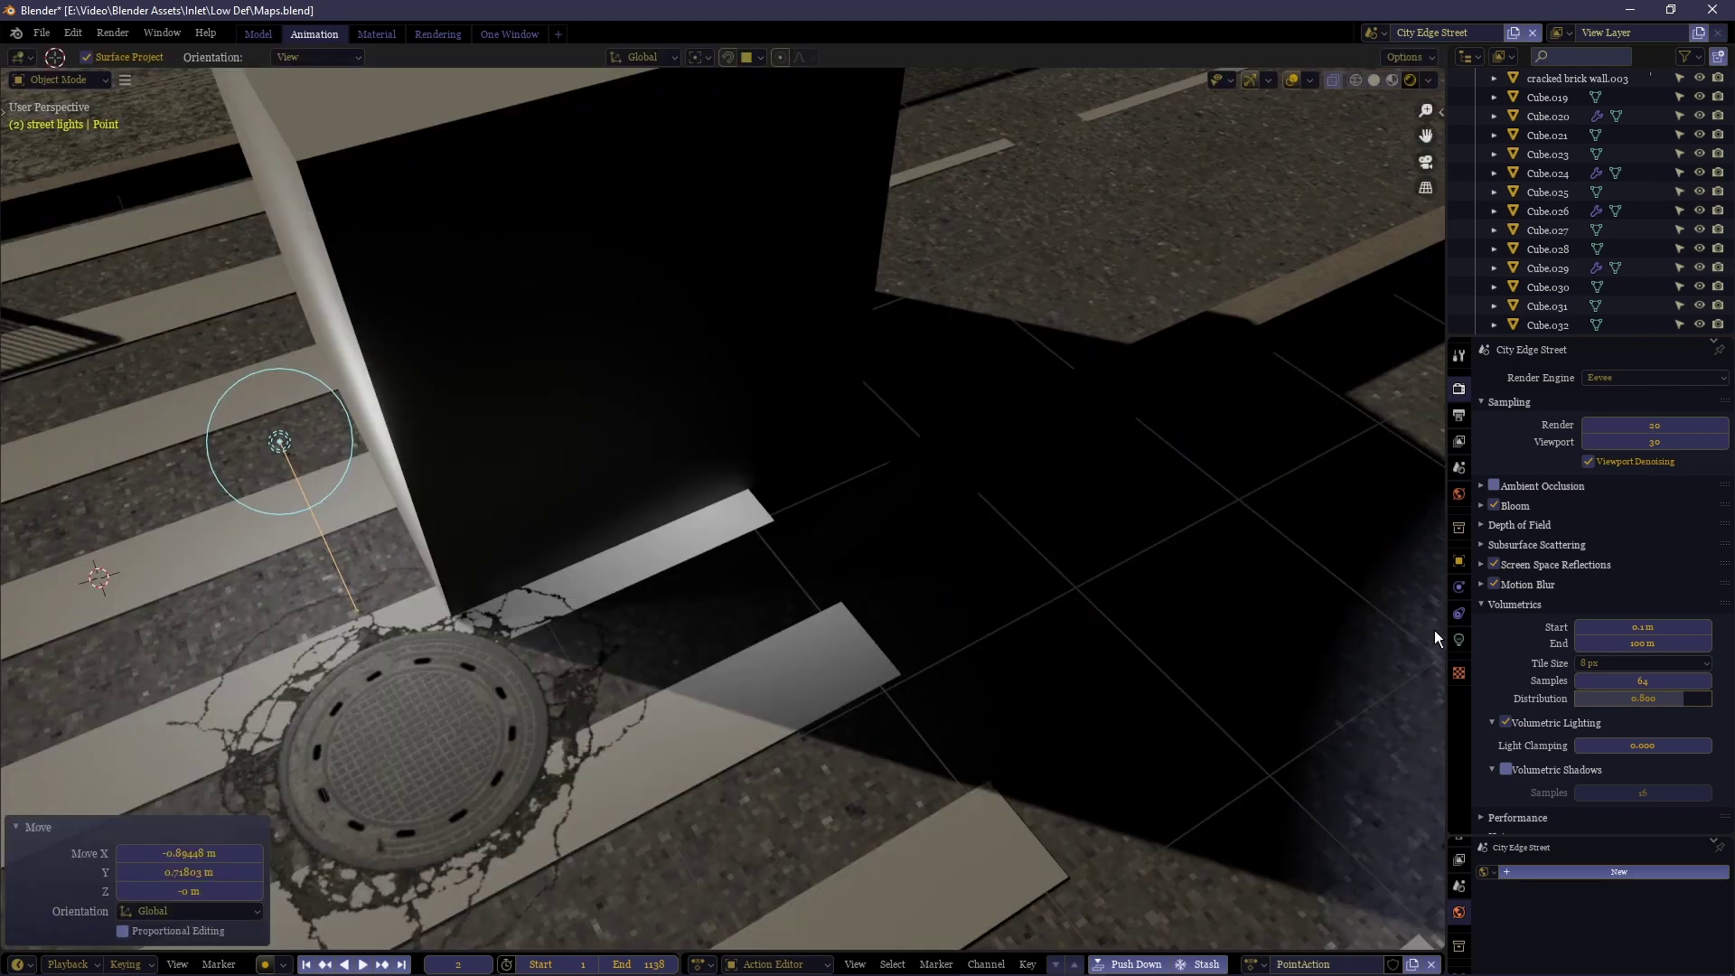
# Change the point light near the manhole cover to a saturated red and adjust its light properties in the scene.
pyautogui.click(1456, 638)
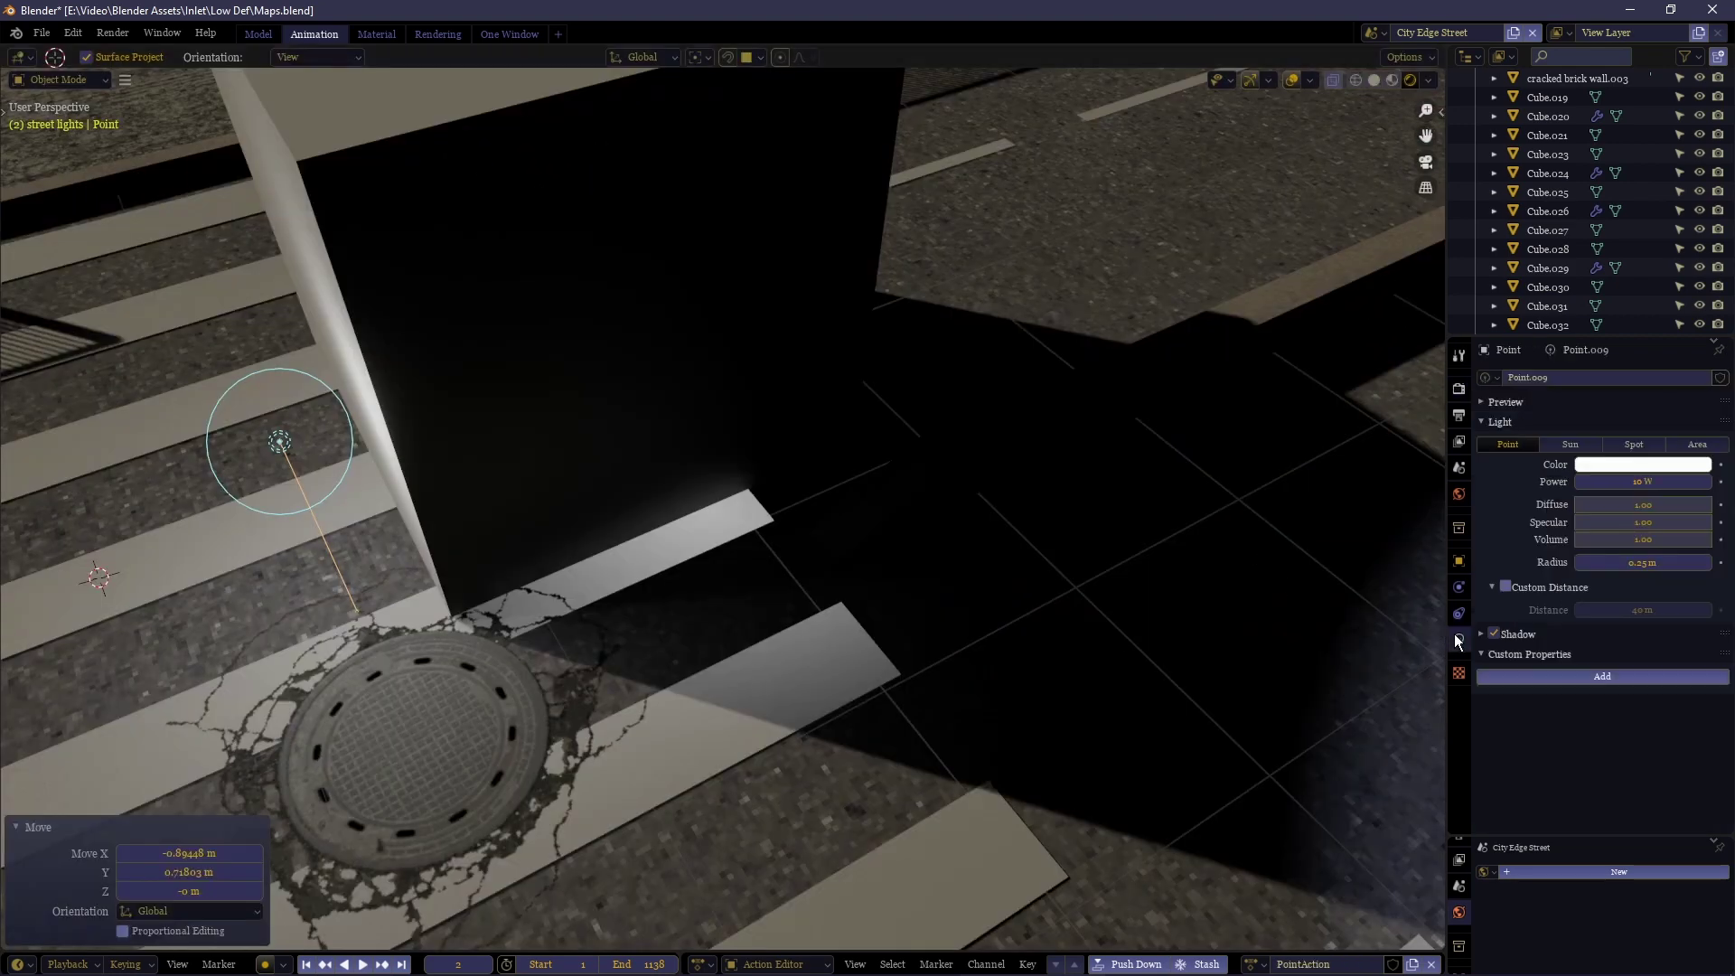
pyautogui.click(1634, 463)
pyautogui.moveTo(1630, 336); pyautogui.dragTo(1624, 362)
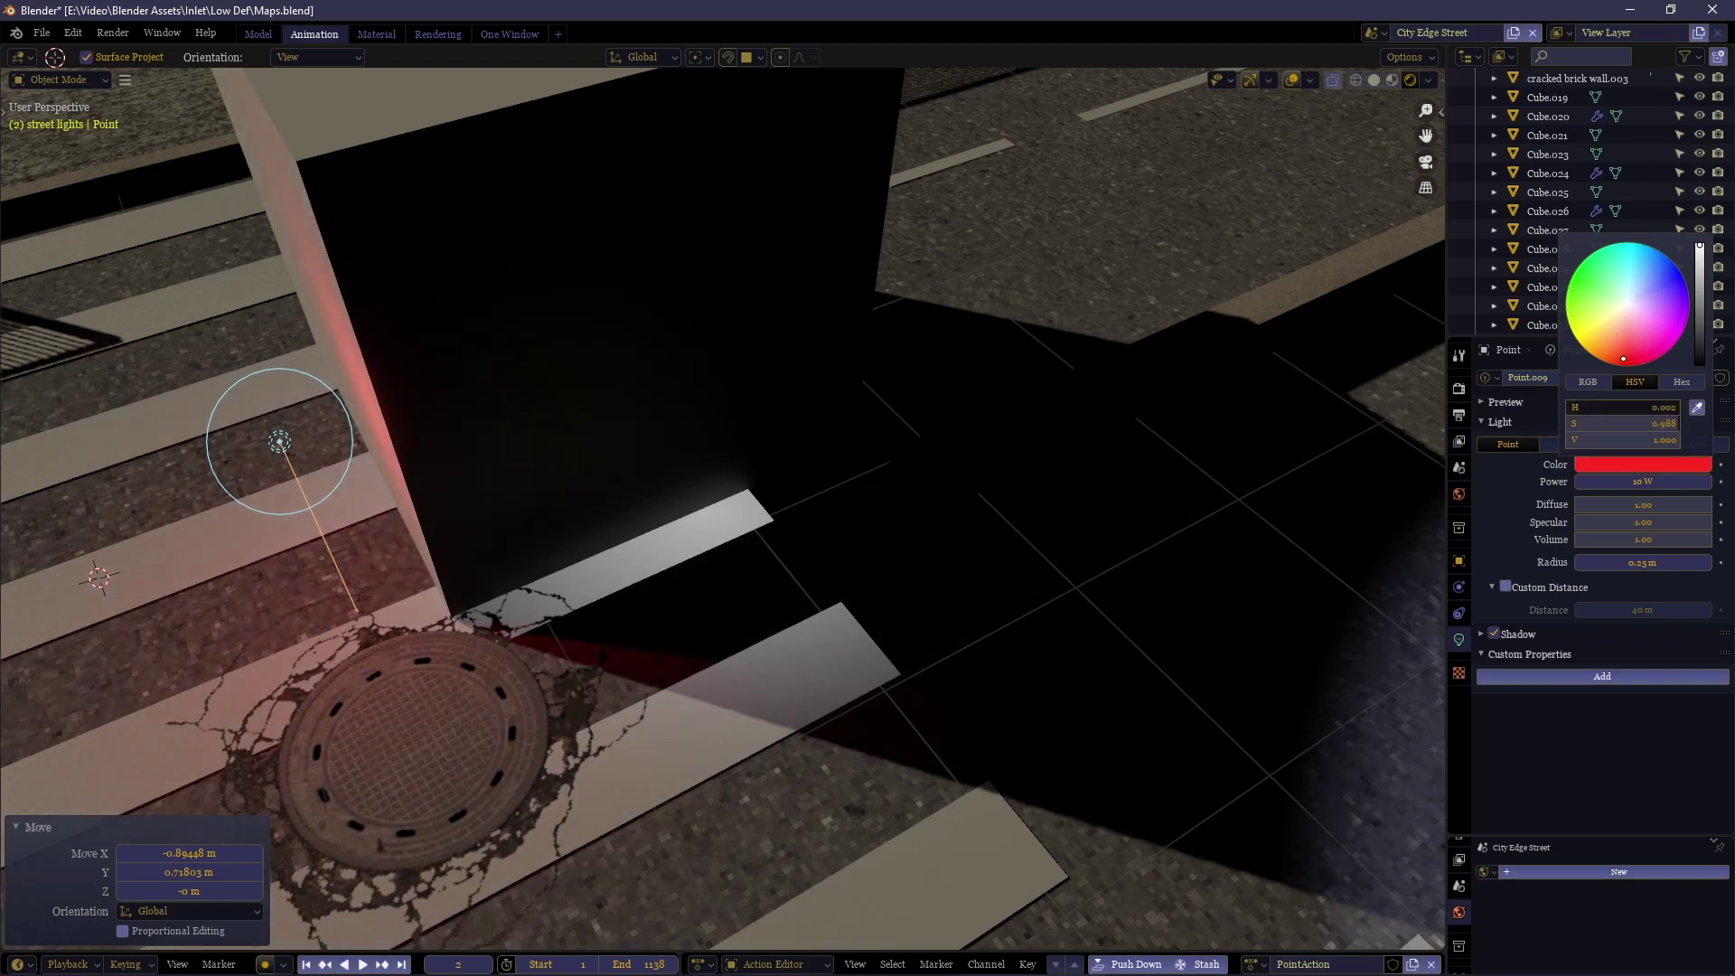
pyautogui.rightClick(1016, 437)
pyautogui.click(1017, 437)
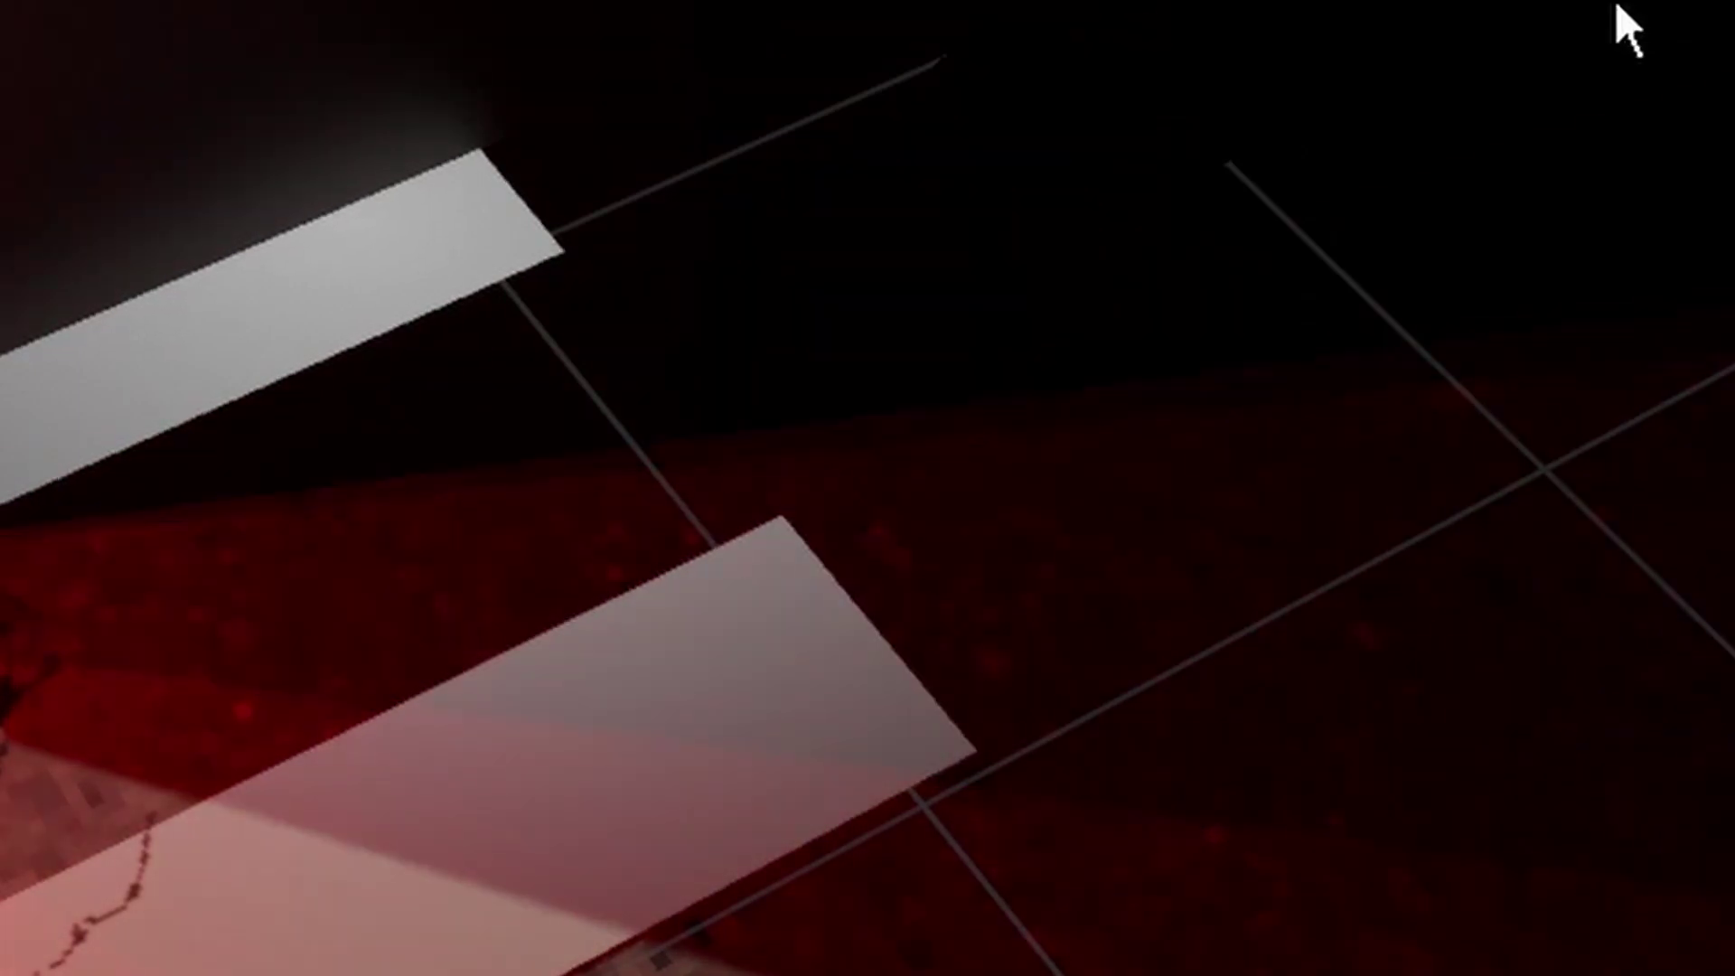
pyautogui.rightClick(1615, 7)
pyautogui.click(1568, 83)
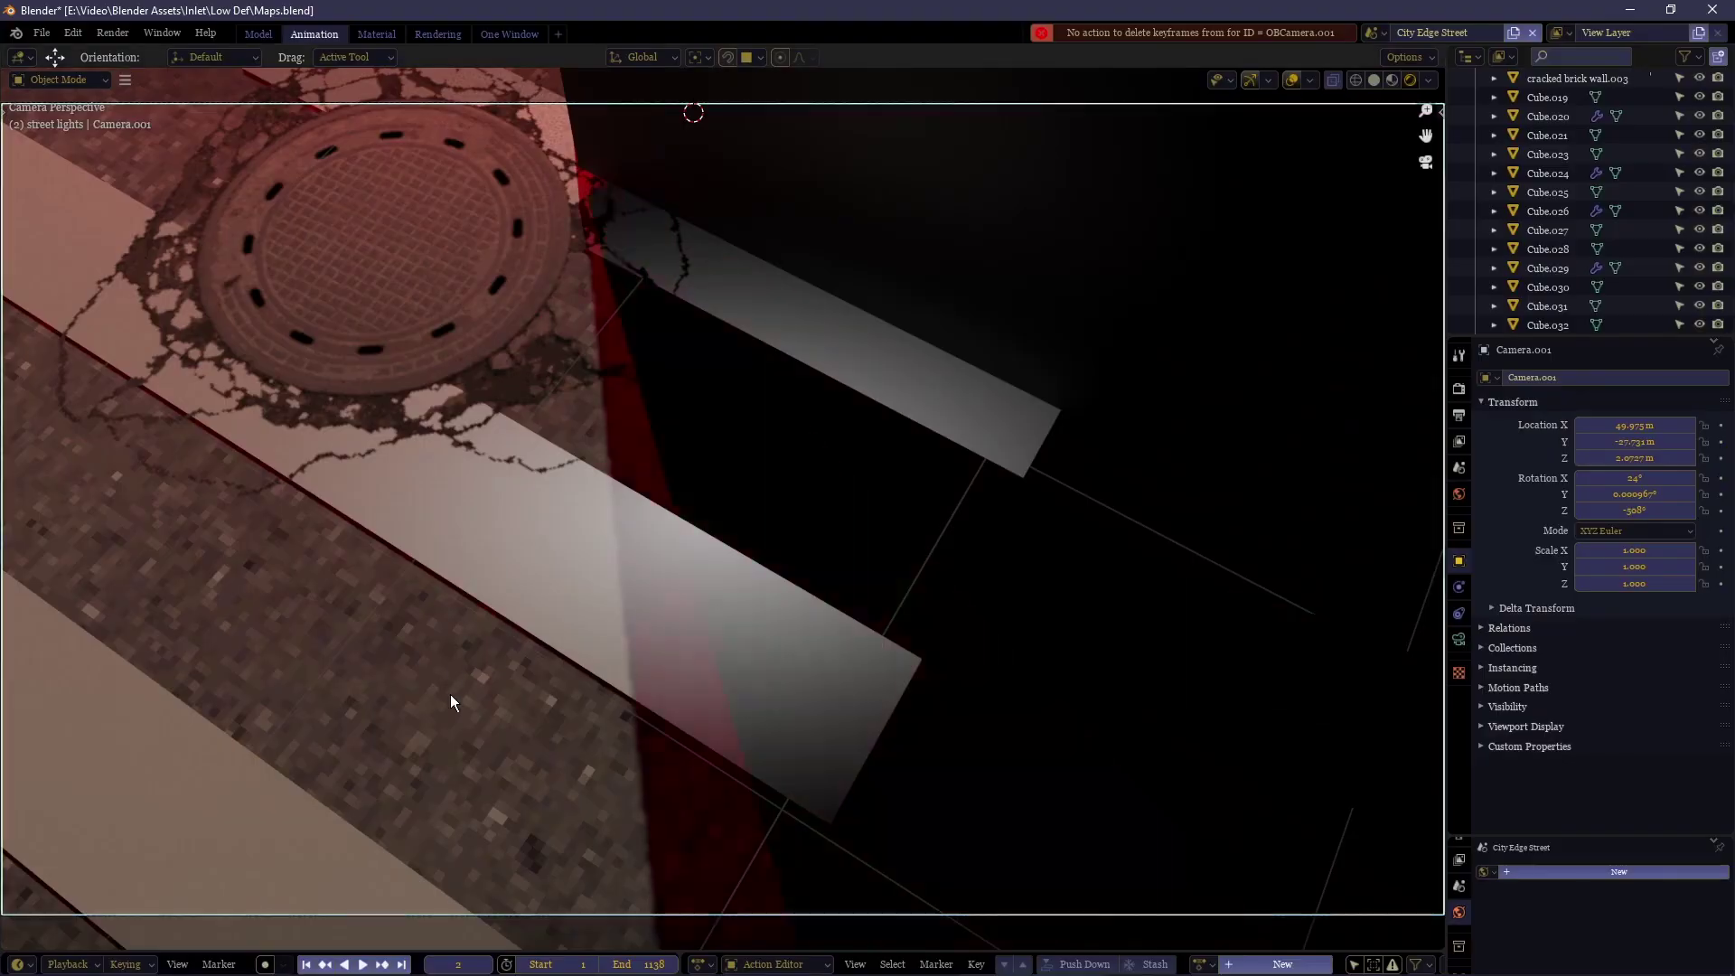
# Render the camera view of the manhole cover into Slot 1, and render it again from the scene's sampling settings.
pyautogui.press('F12')
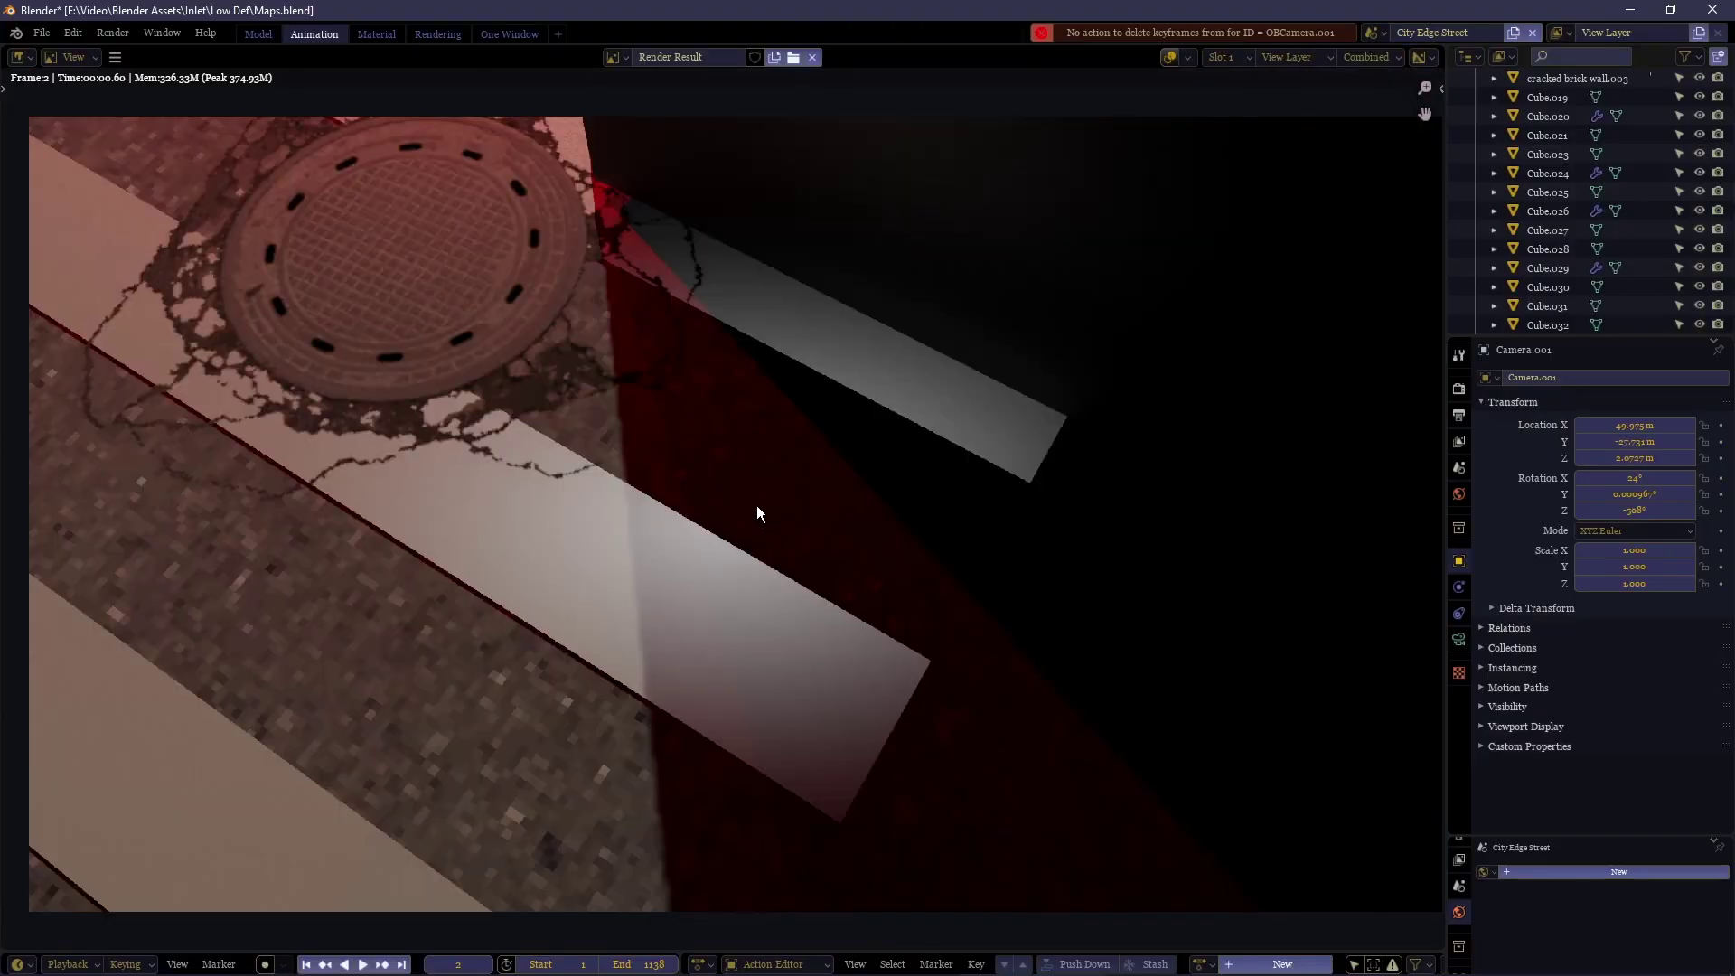
pyautogui.scroll(2, 666, 224)
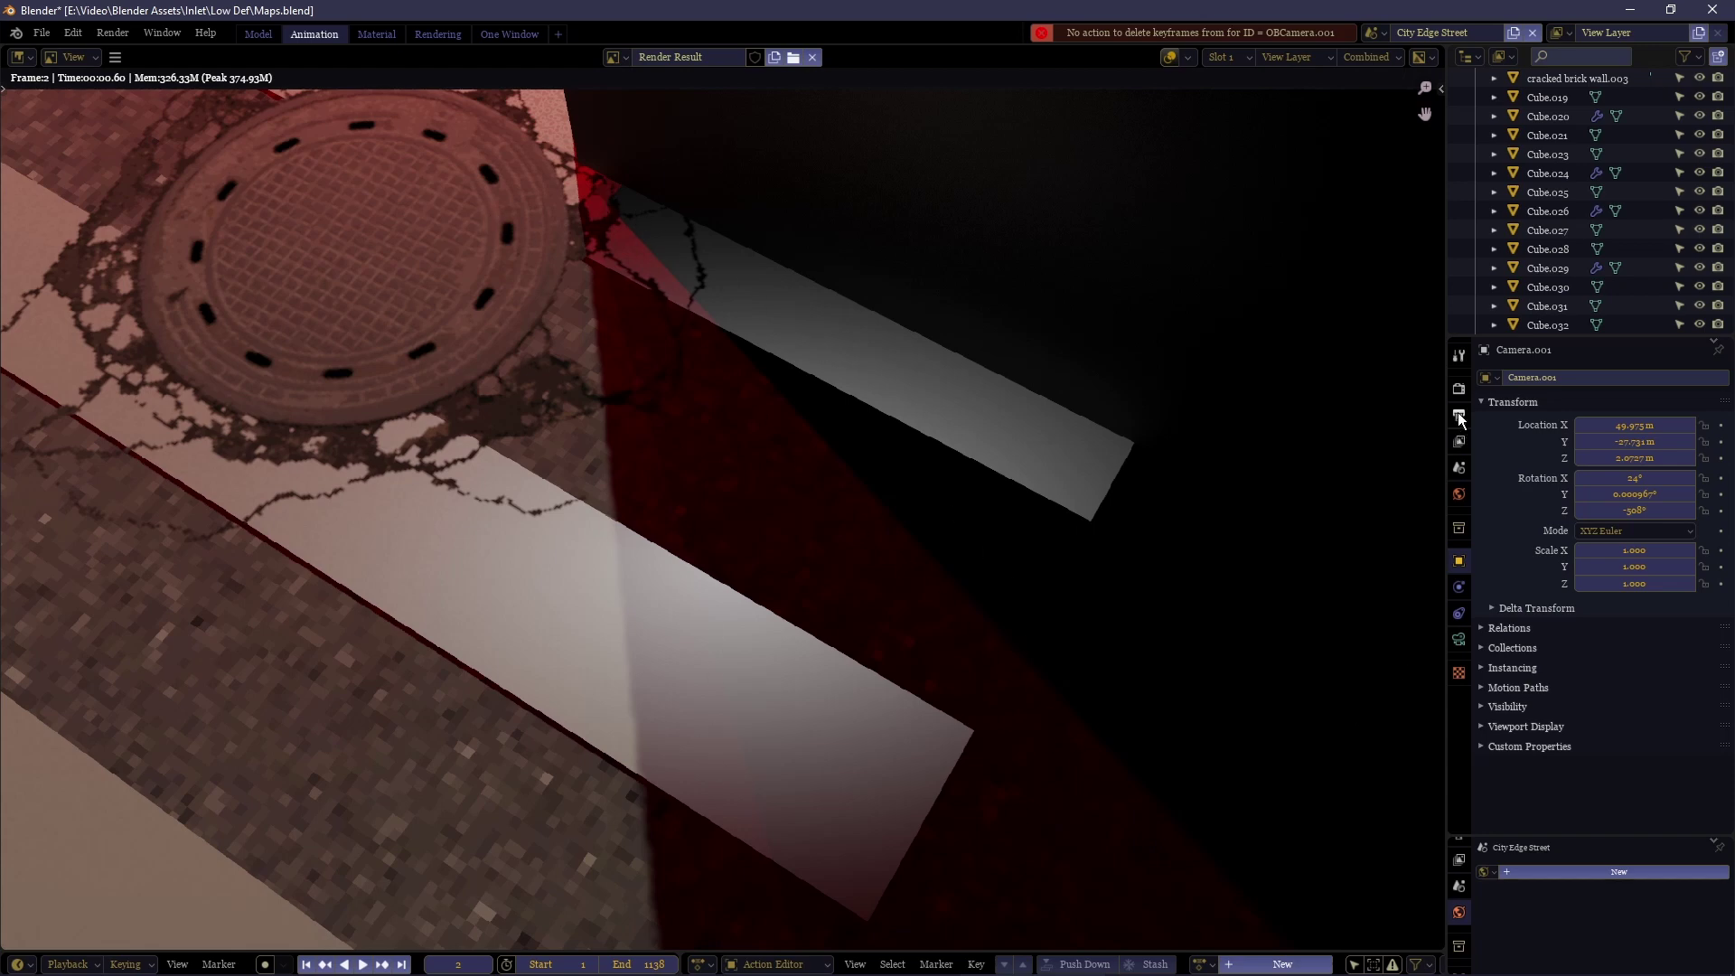
pyautogui.click(1458, 390)
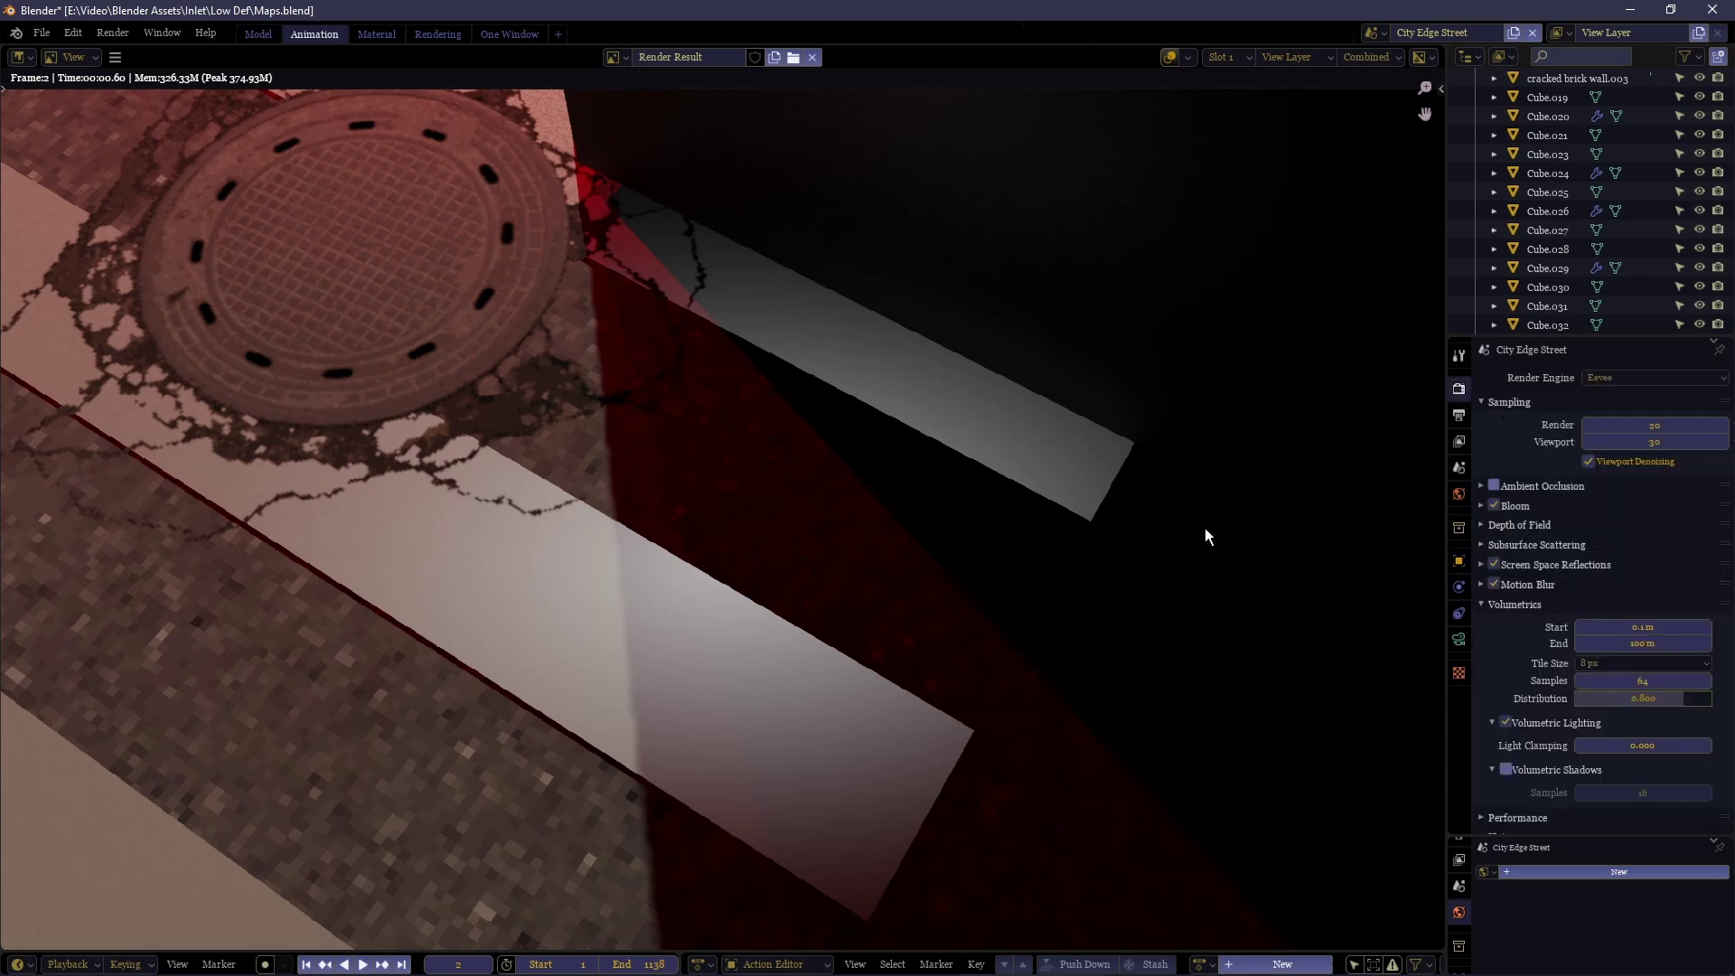
pyautogui.press('F12')
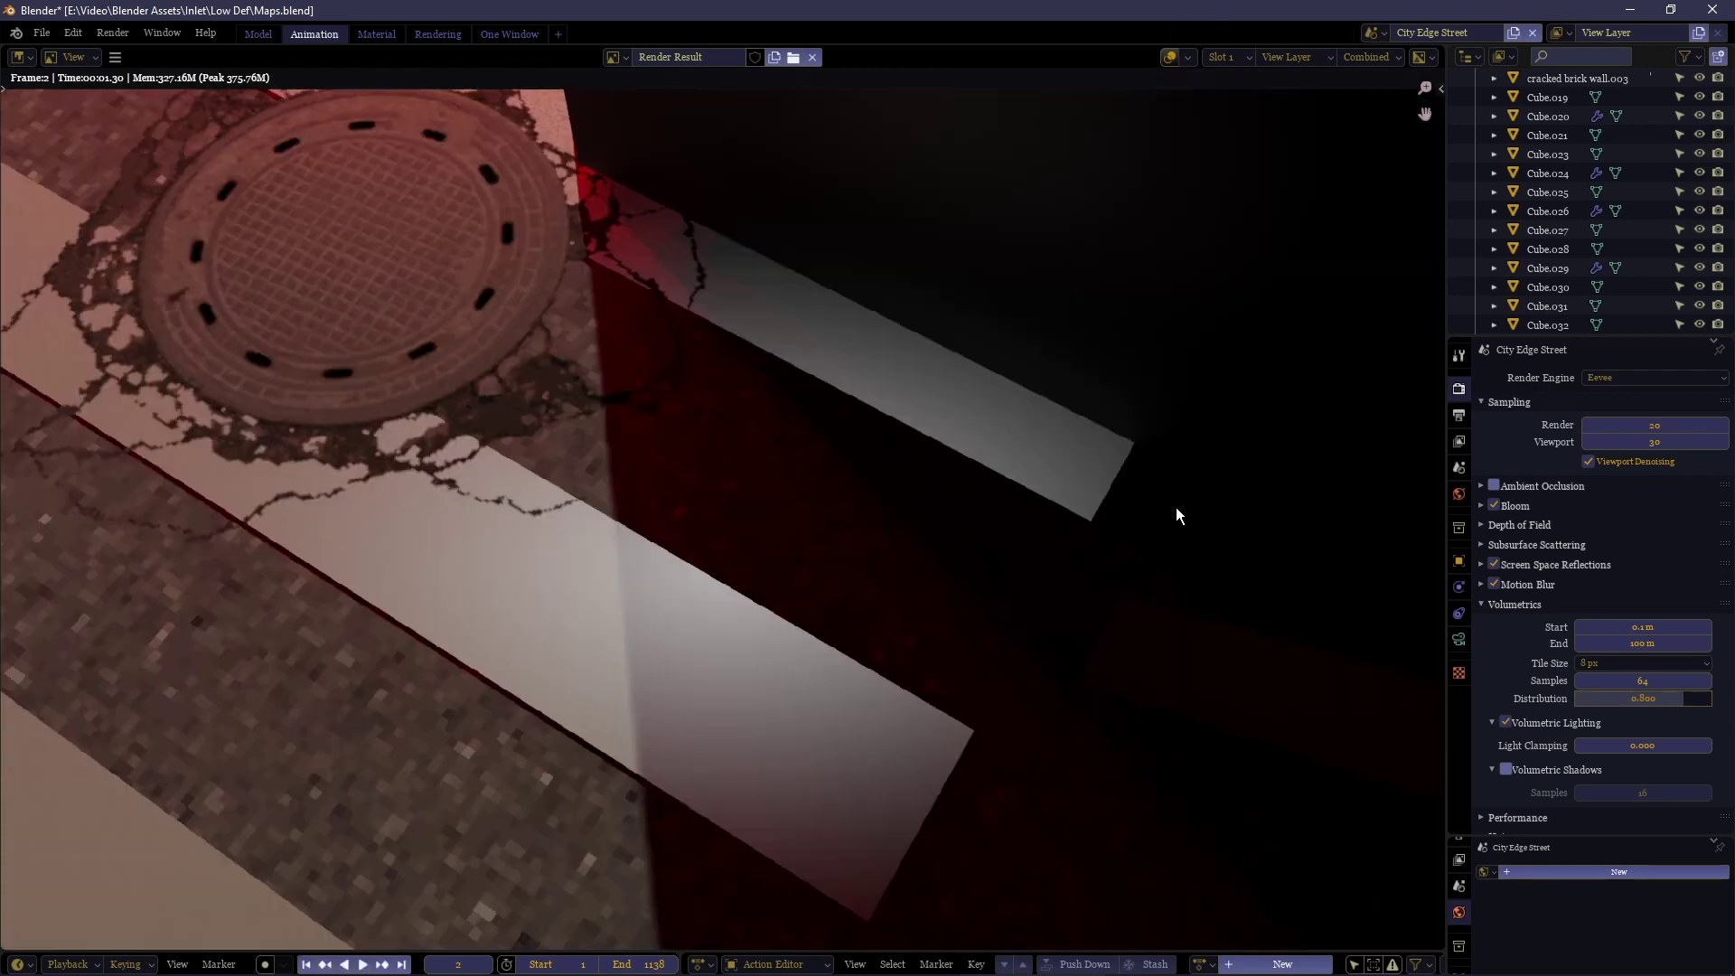
# Examine the red light's shadow edges on the crosswalk up close in the rendered image and leave the render view.
pyautogui.keyDown('ctrl'); pyautogui.moveTo(906, 611); pyautogui.dragTo(865, 354, button='middle'); pyautogui.keyUp('ctrl')
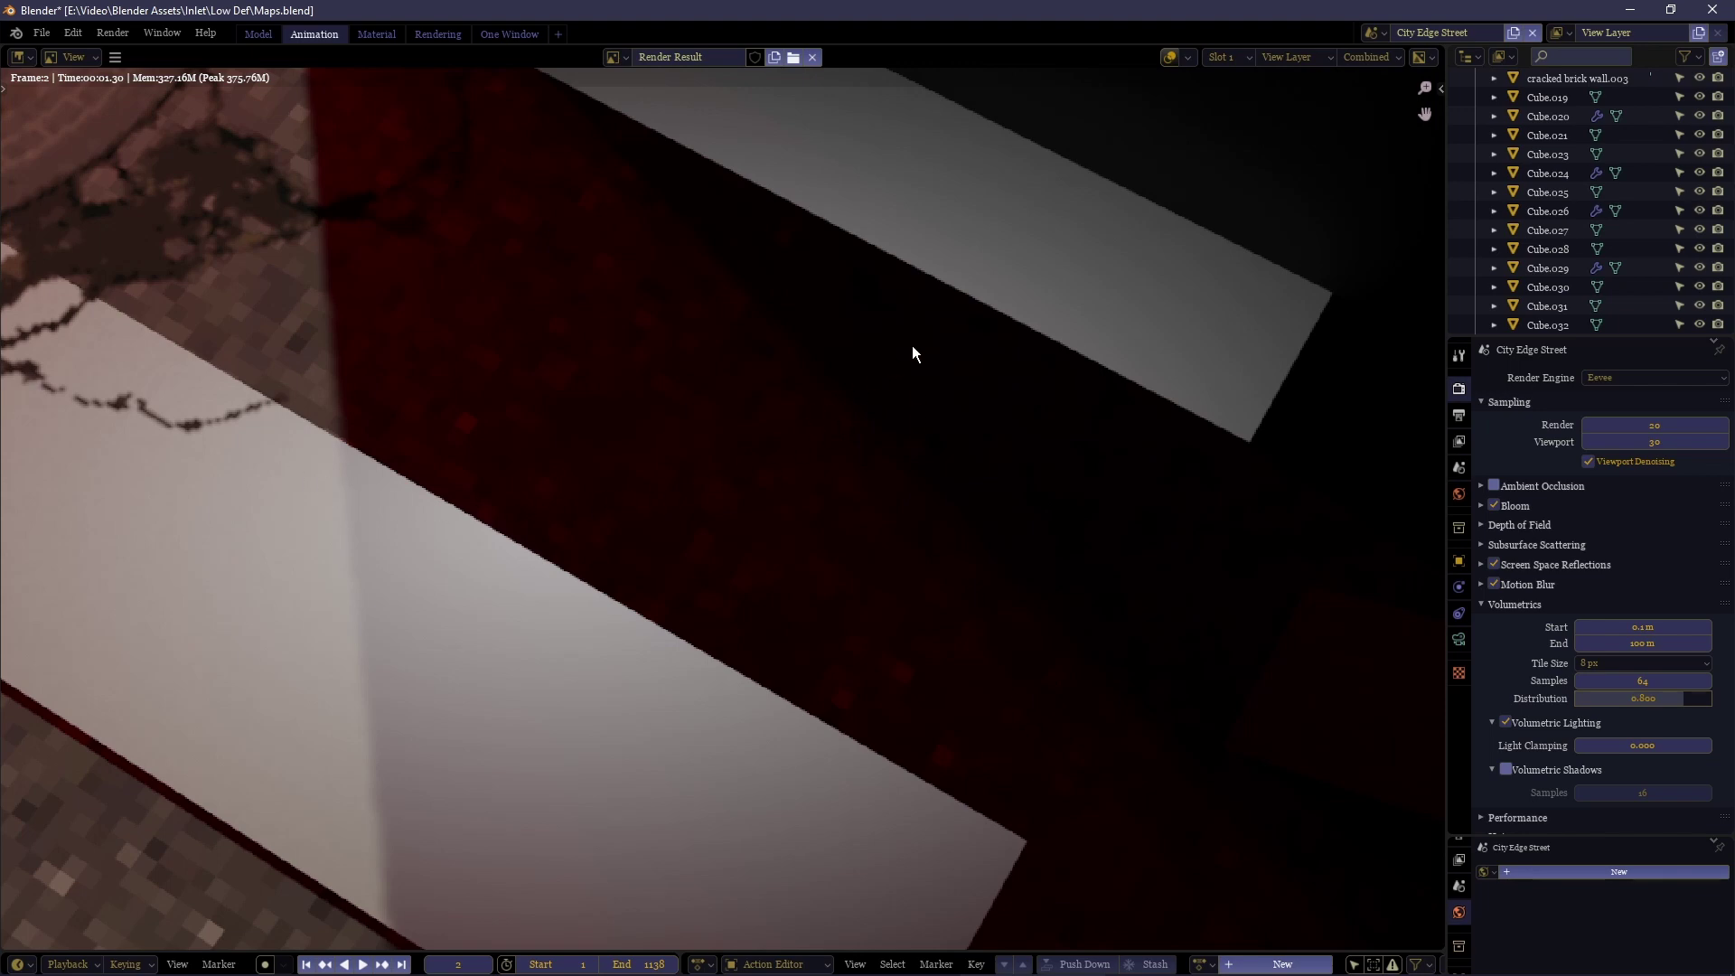
pyautogui.keyDown('ctrl'); pyautogui.moveTo(701, 525); pyautogui.dragTo(844, 761, button='middle'); pyautogui.keyUp('ctrl')
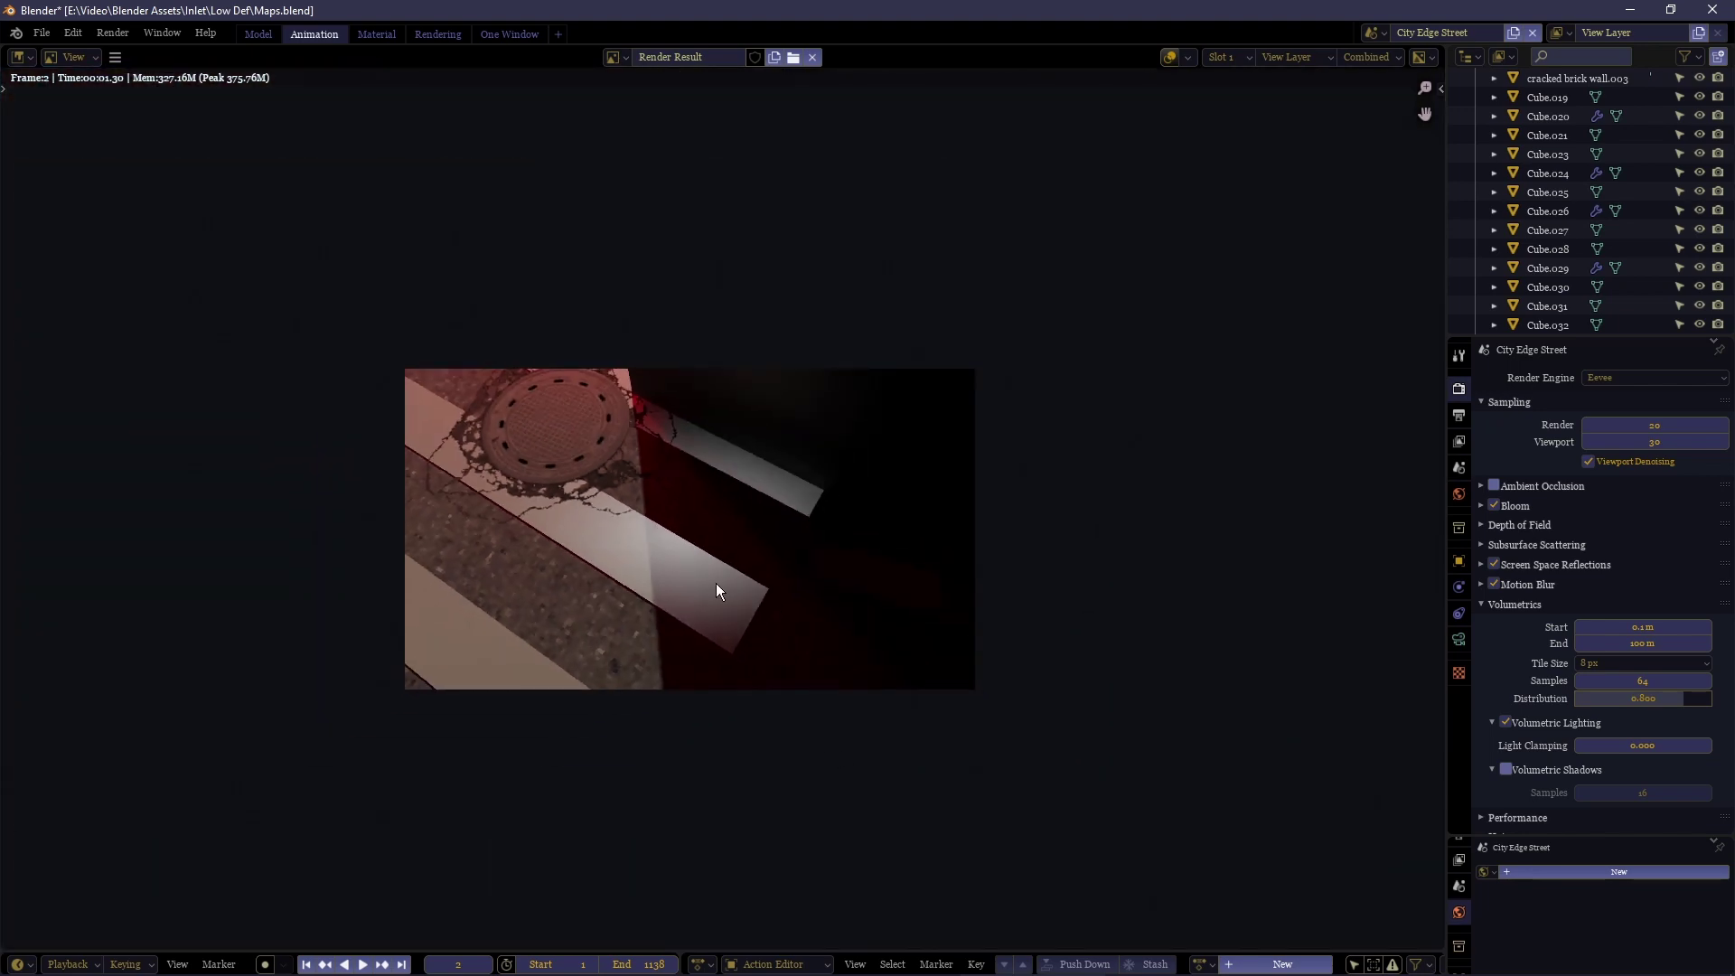
pyautogui.keyDown('ctrl'); pyautogui.moveTo(714, 575); pyautogui.dragTo(658, 108, button='middle'); pyautogui.keyUp('ctrl')
pyautogui.keyDown('ctrl'); pyautogui.moveTo(700, 485); pyautogui.dragTo(817, 643, button='middle'); pyautogui.keyUp('ctrl')
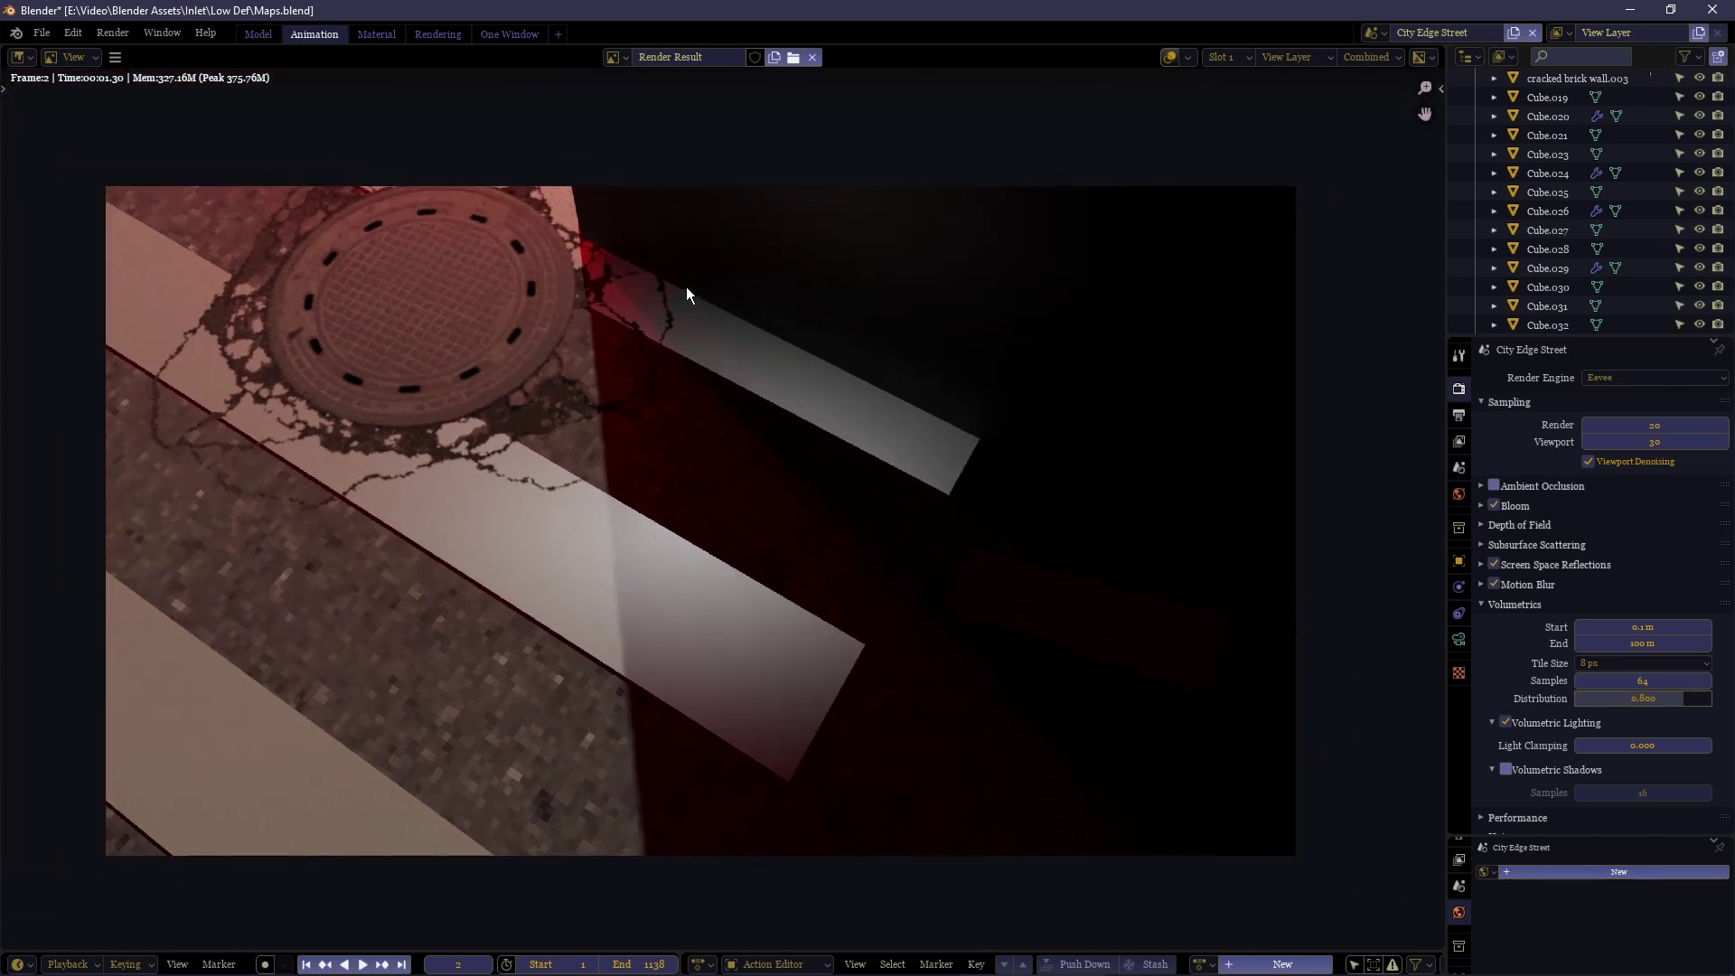
pyautogui.keyDown('ctrl'); pyautogui.moveTo(663, 306); pyautogui.dragTo(647, 268, button='middle'); pyautogui.keyUp('ctrl')
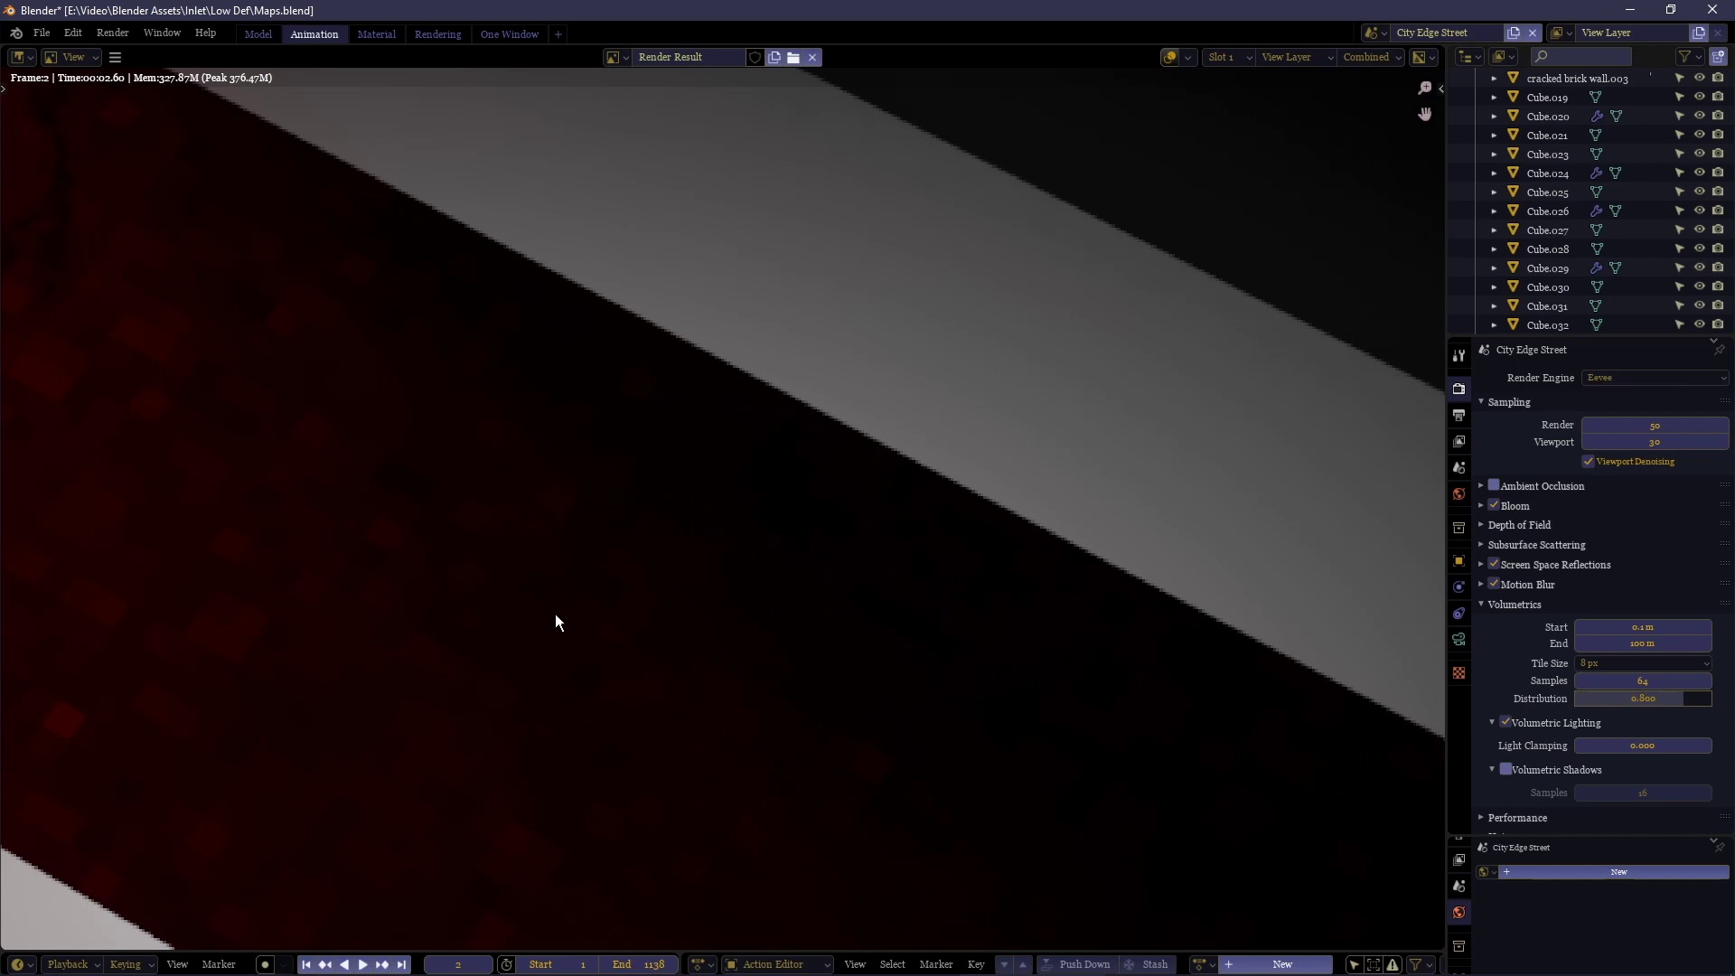
pyautogui.keyDown('ctrl'); pyautogui.moveTo(712, 529); pyautogui.dragTo(779, 687, button='middle'); pyautogui.keyUp('ctrl')
pyautogui.press('Escape')
# Select the red point light above the crosswalk and reduce its light radius.
pyautogui.moveTo(645, 634); pyautogui.dragTo(695, 560, button='middle')
pyautogui.moveTo(696, 560); pyautogui.dragTo(723, 507, button='middle')
pyautogui.click(535, 501)
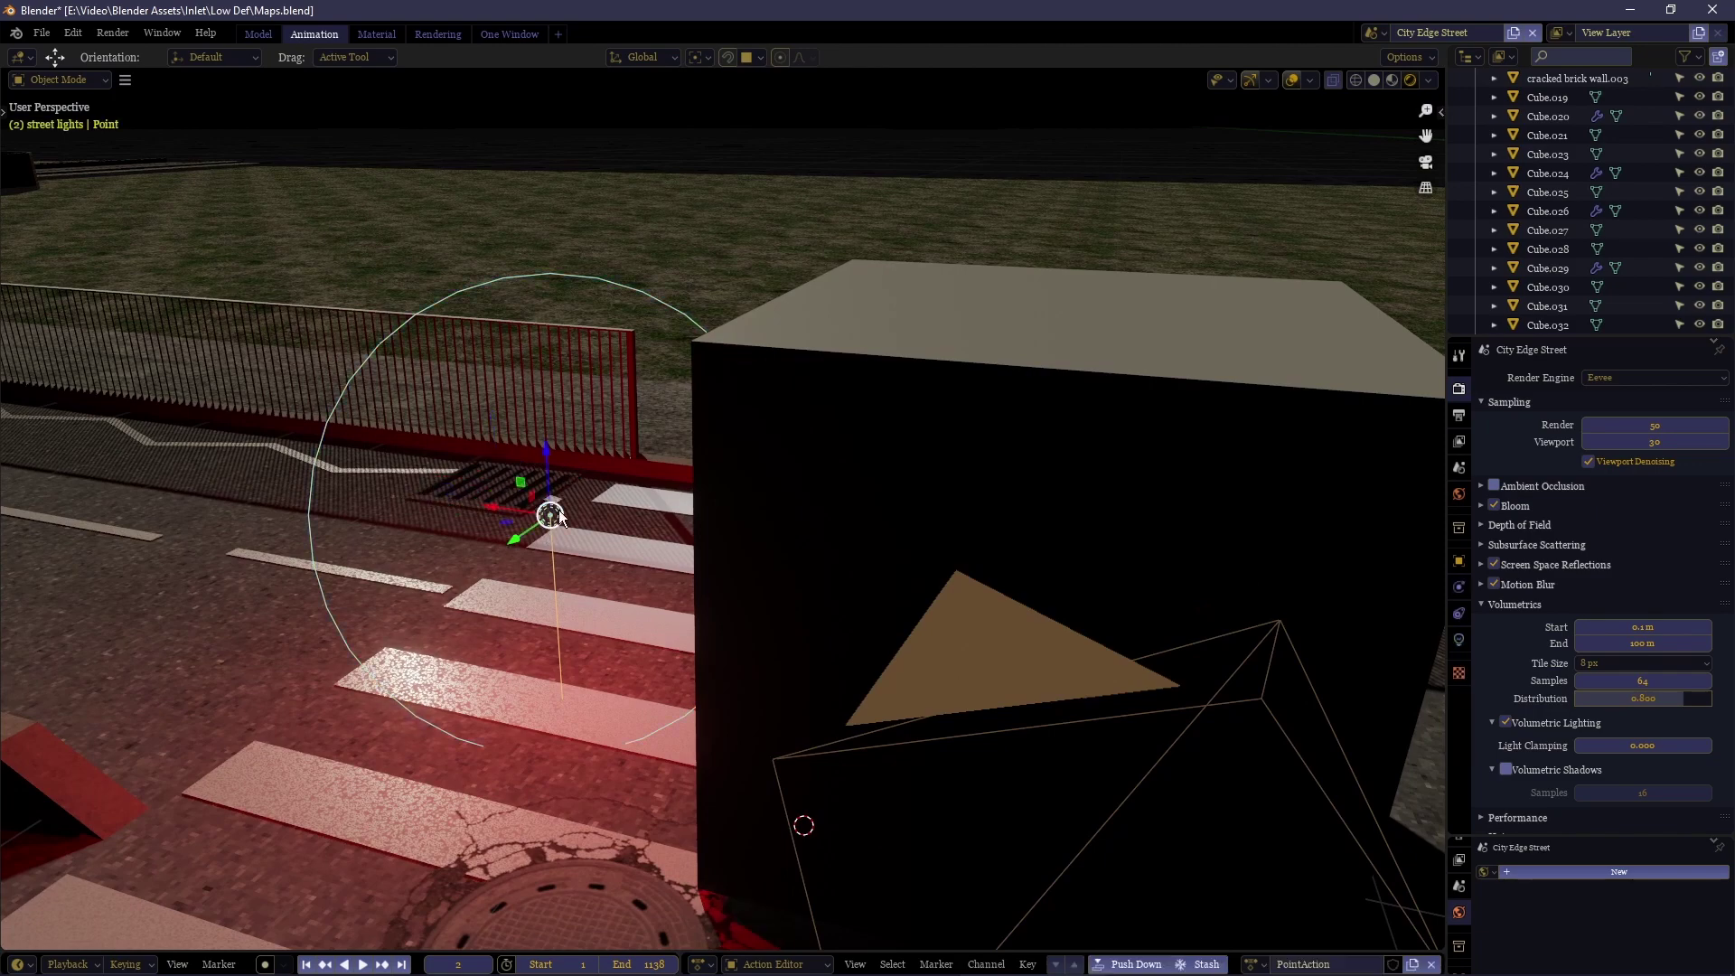
pyautogui.rightClick(951, 263)
pyautogui.click(956, 264)
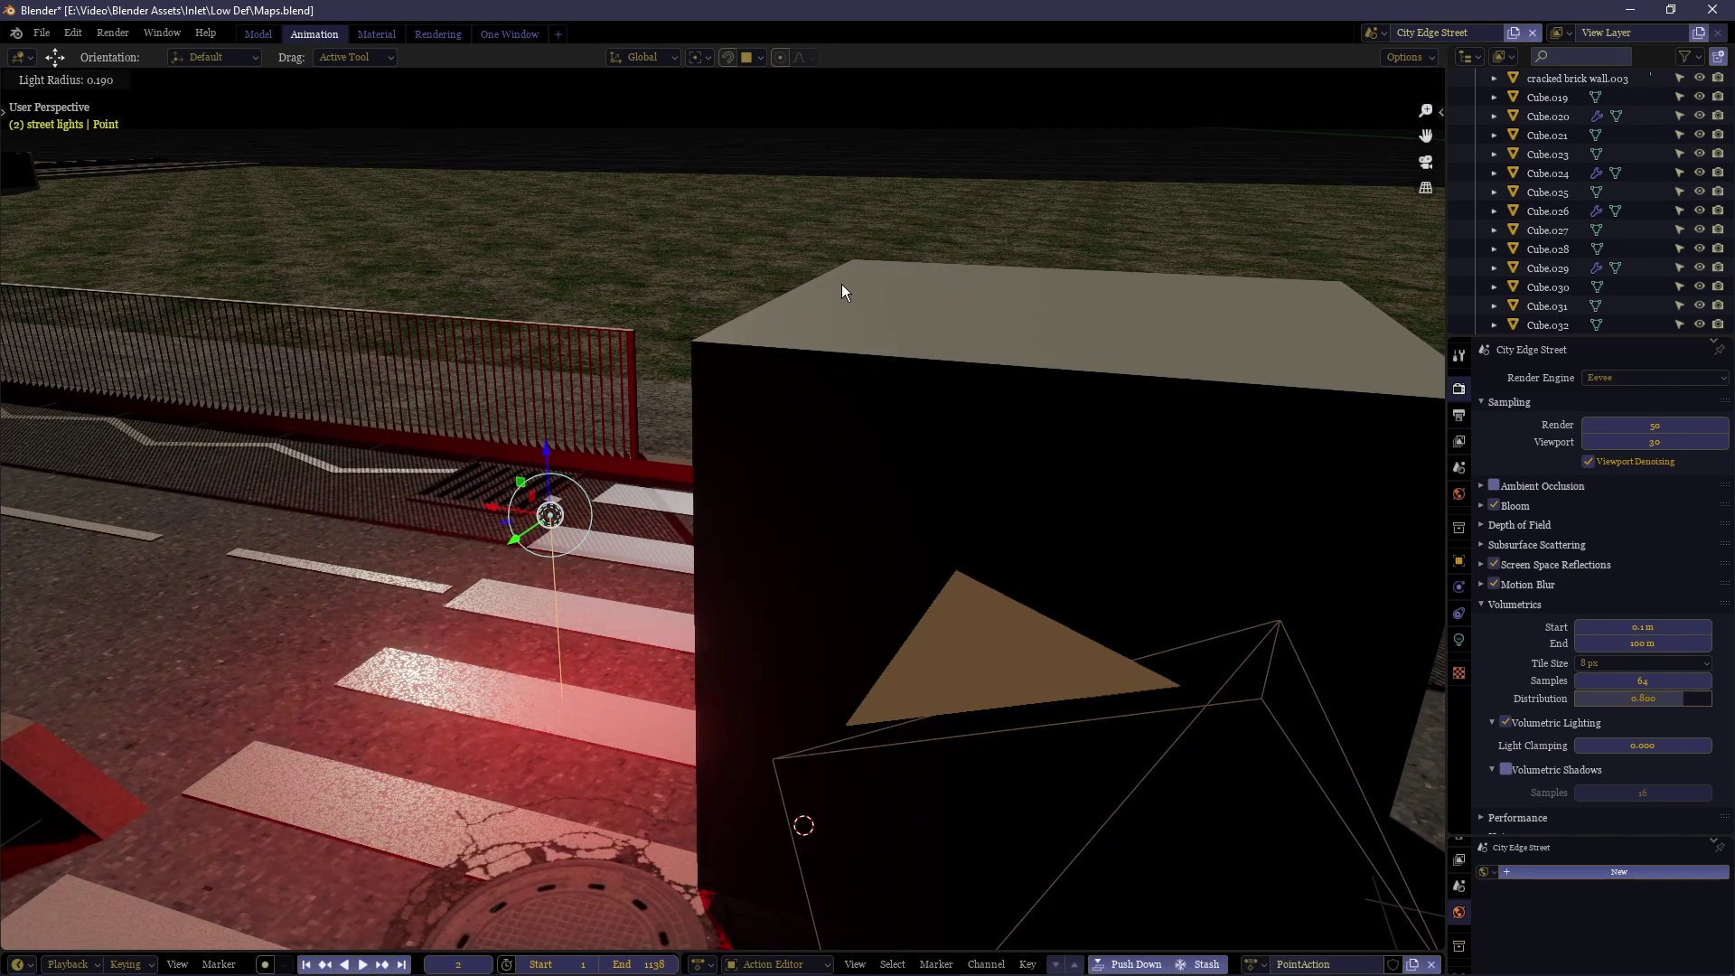
pyautogui.click(750, 296)
pyautogui.moveTo(654, 302); pyautogui.dragTo(633, 376, button='middle')
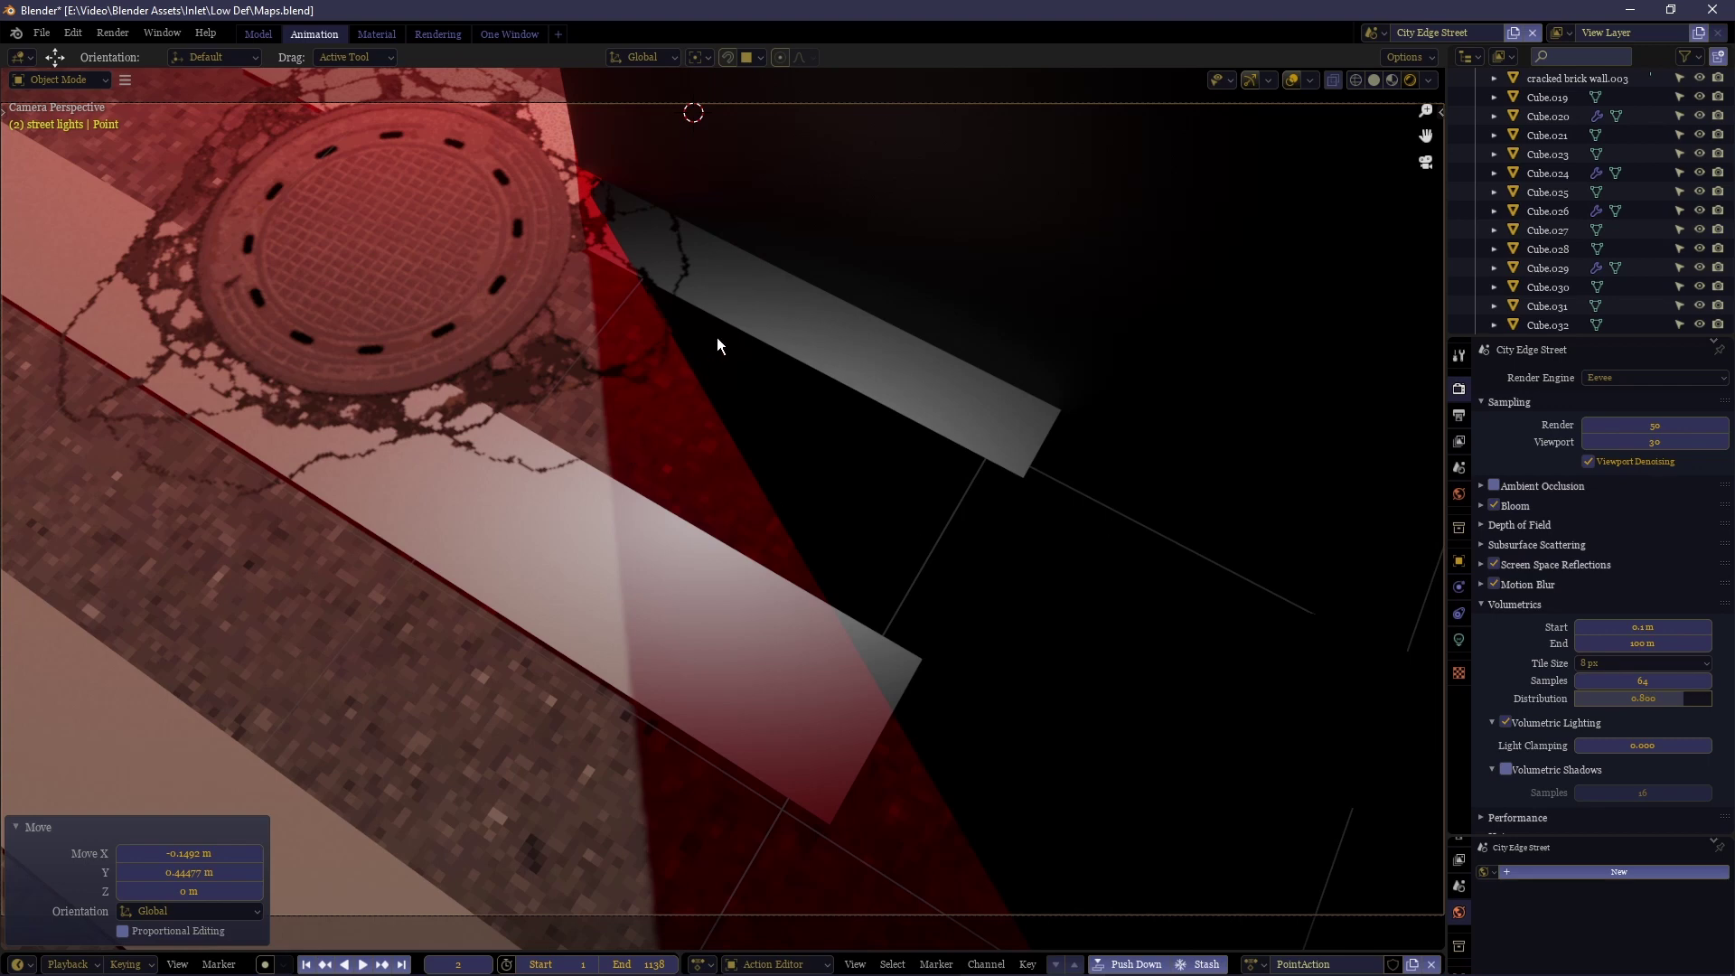
# Look through the Ambient Occlusion options in the City Edge Street scene's render settings.
pyautogui.scroll(-3, 1535, 492)
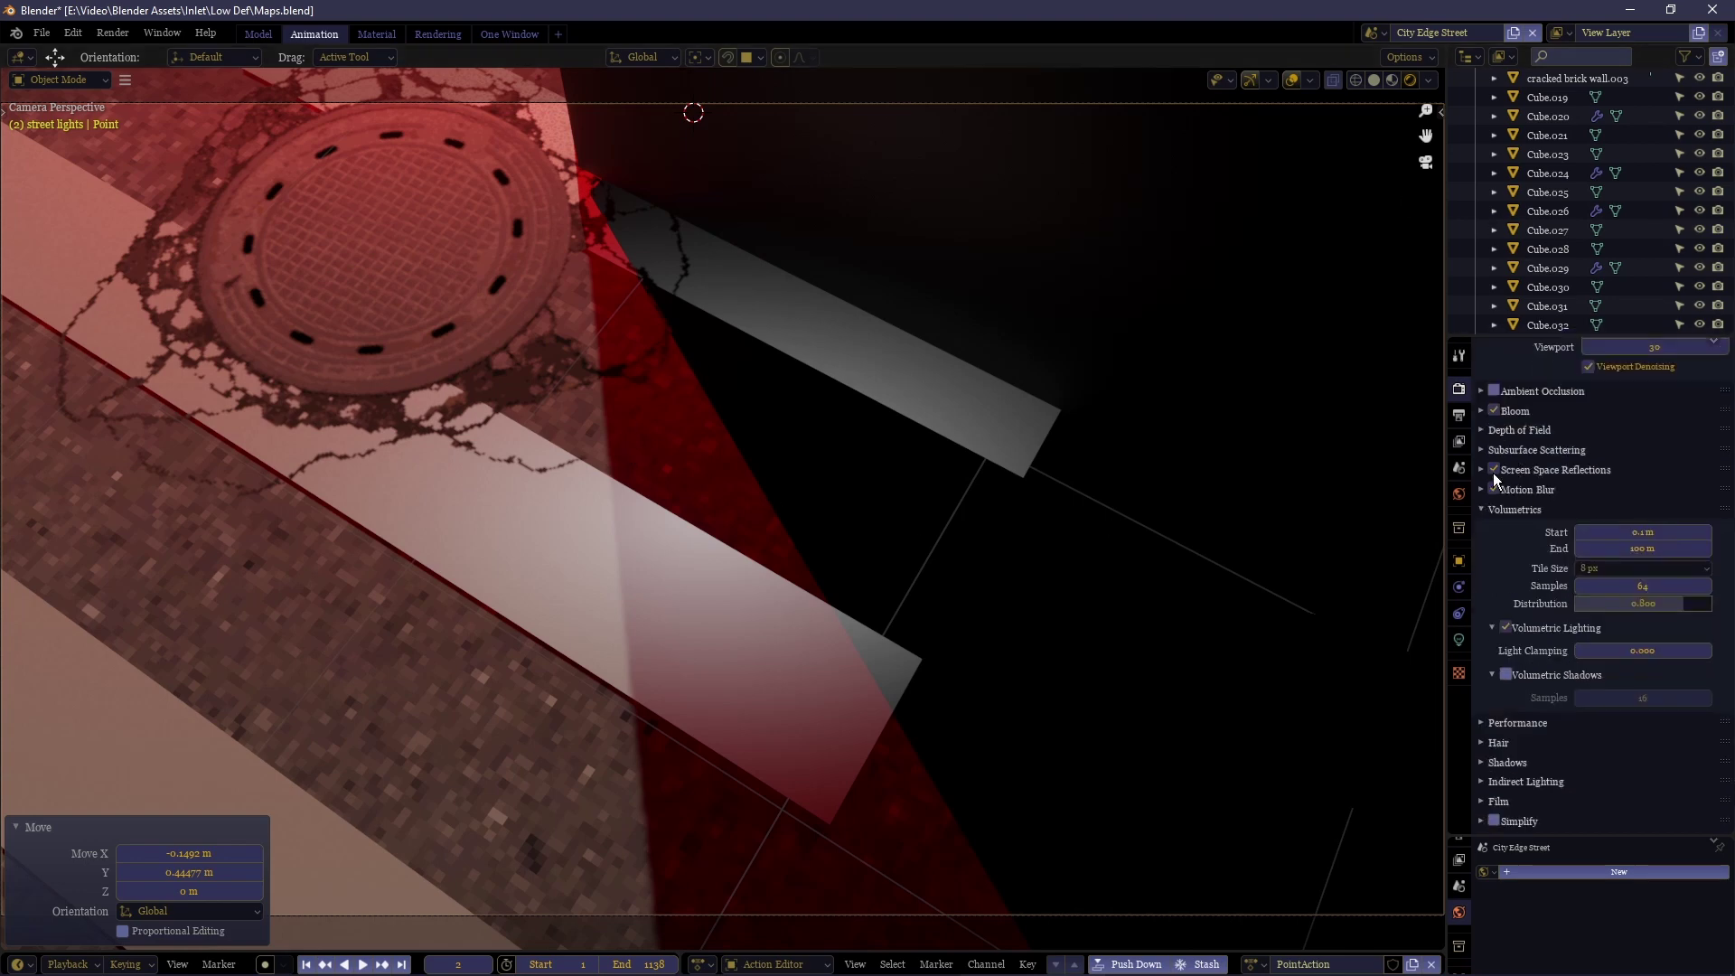
pyautogui.click(1492, 479)
pyautogui.click(1548, 394)
pyautogui.click(1549, 394)
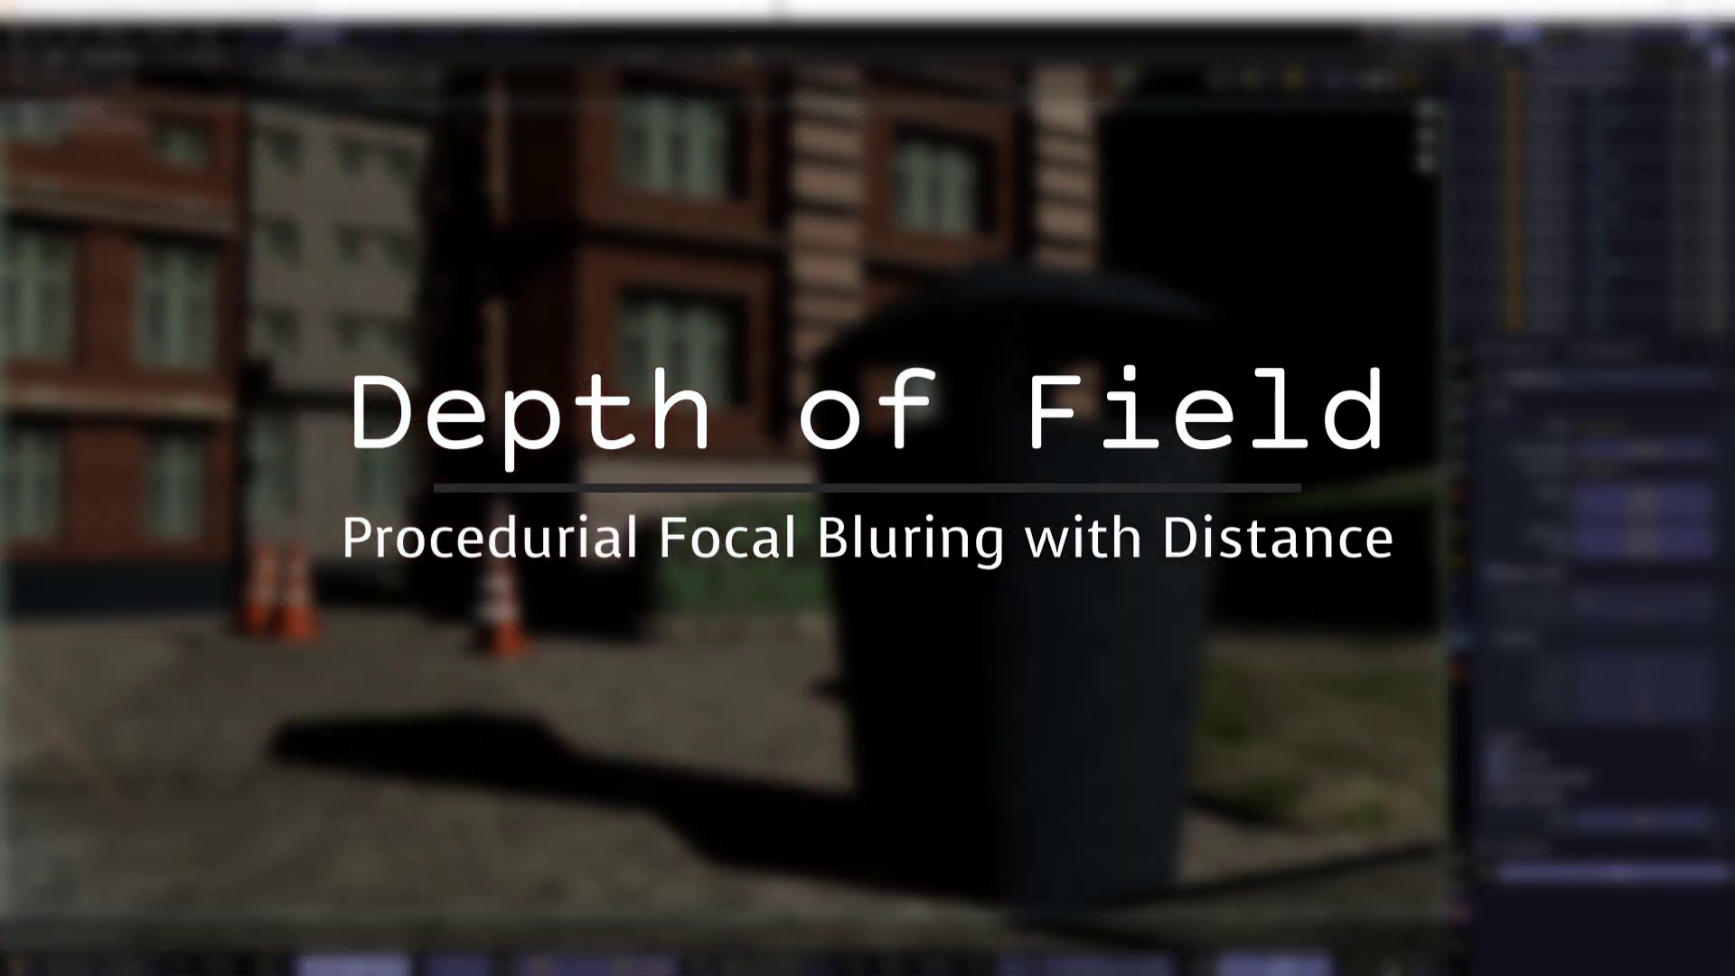
# Enable the camera's depth of field and set its focus distance to 2.1 m so the focus lies on the bin.
pyautogui.click(1496, 574)
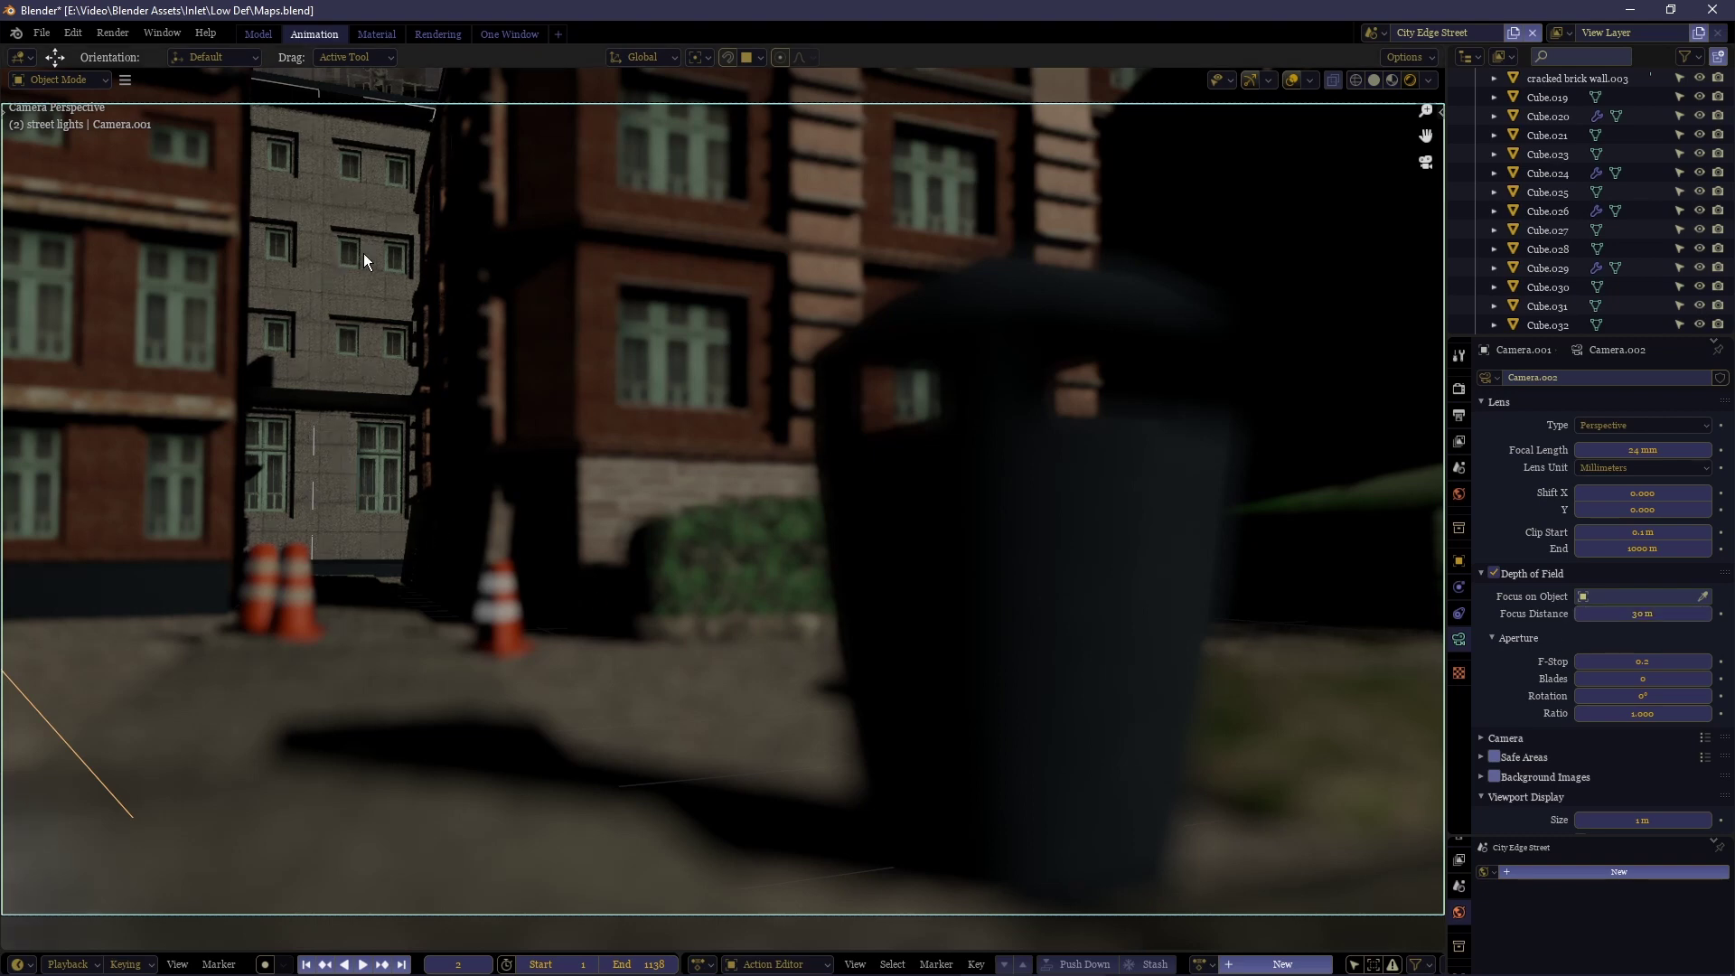
pyautogui.hotkey('shift', 'alt', 'z')
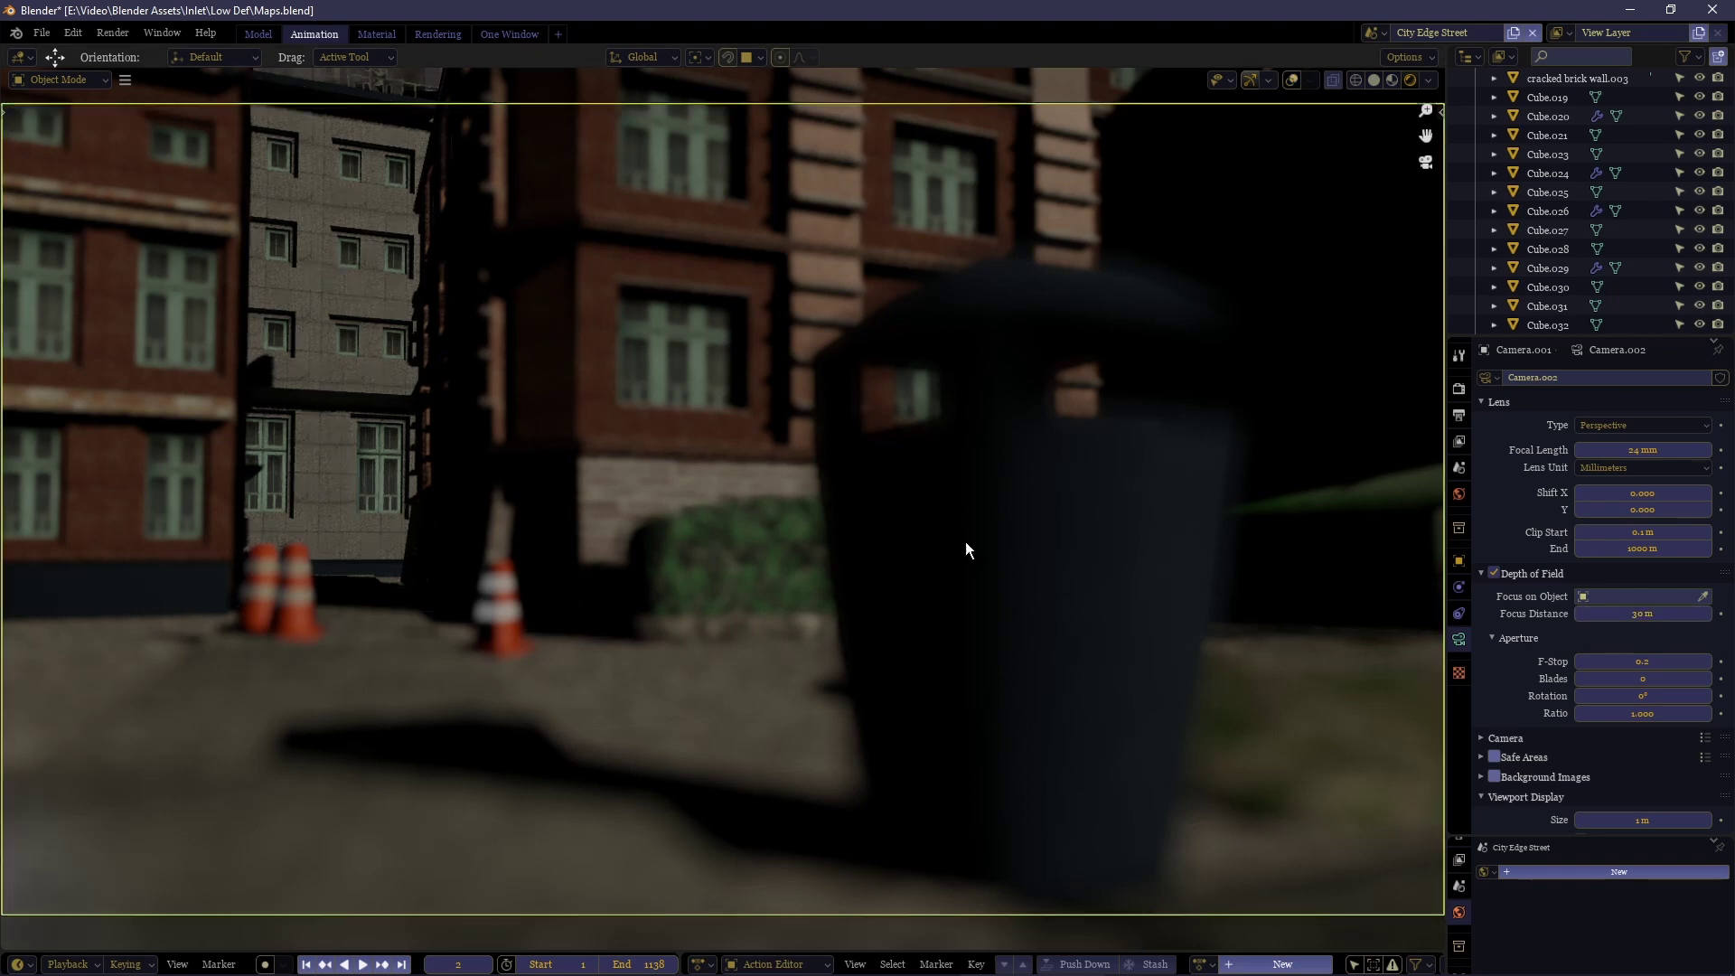
pyautogui.moveTo(1646, 614)
pyautogui.mouseDown()
pyautogui.moveTo(1535, 613)
pyautogui.moveTo(1663, 615)
pyautogui.mouseUp()
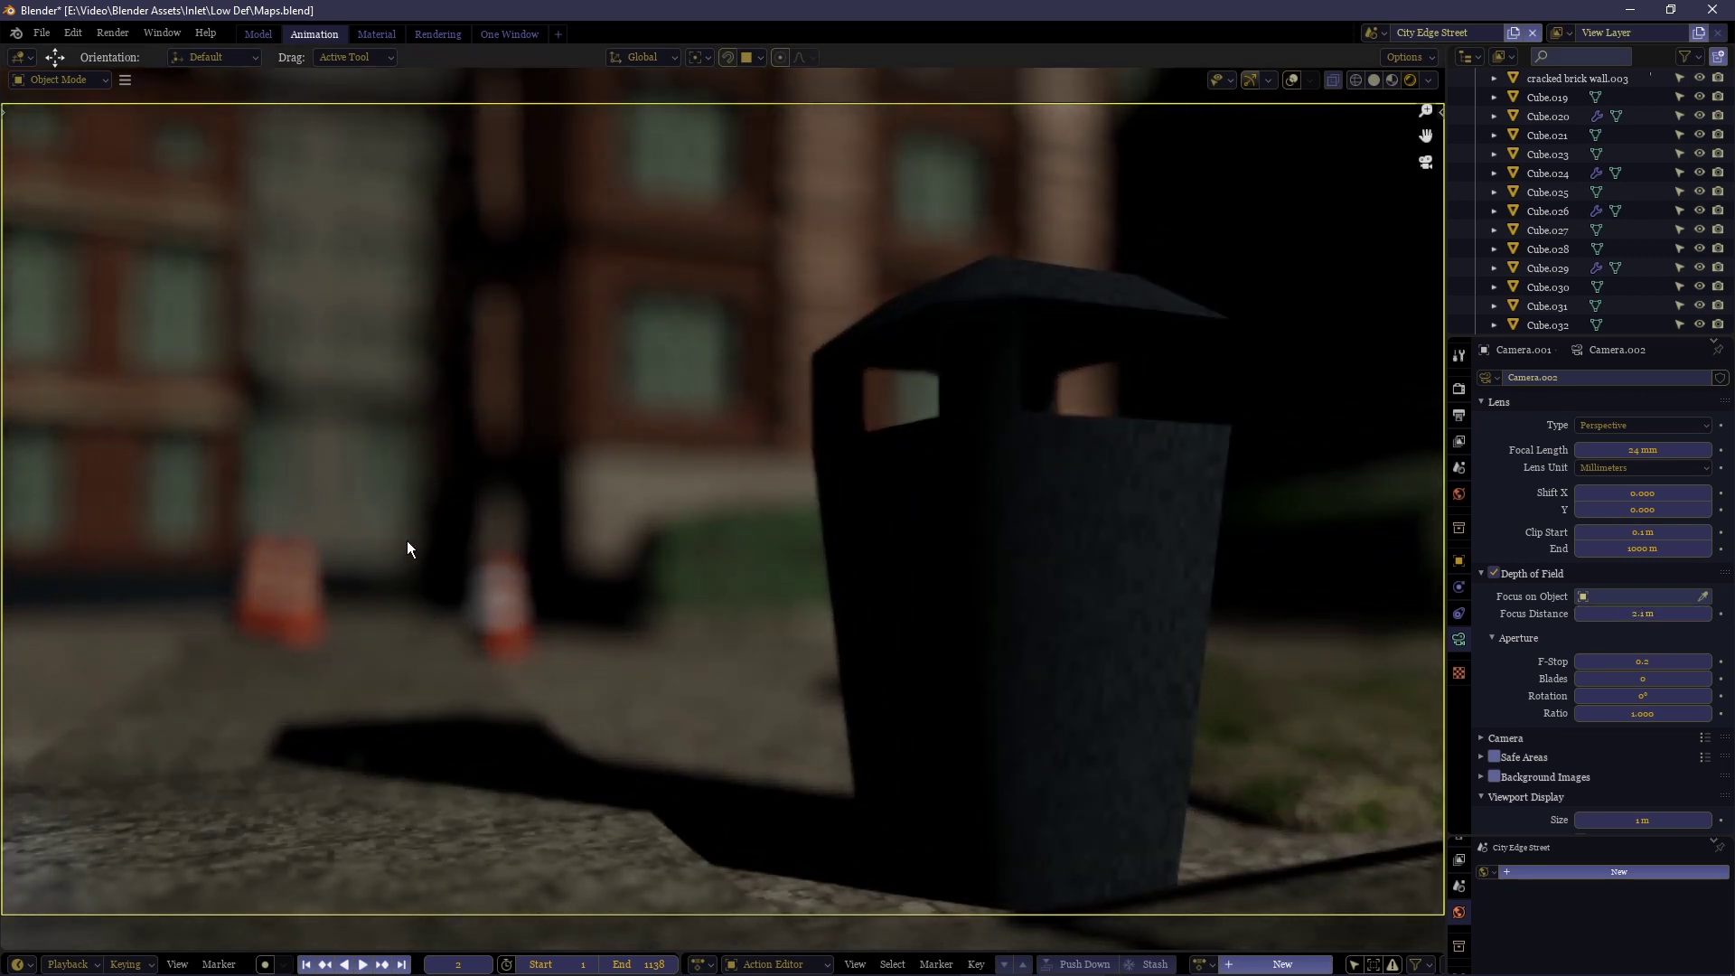
# Render the bin view into Slot 2 with a smaller Depth of Field Max Size and compare it with Slot 1.
pyautogui.click(1459, 390)
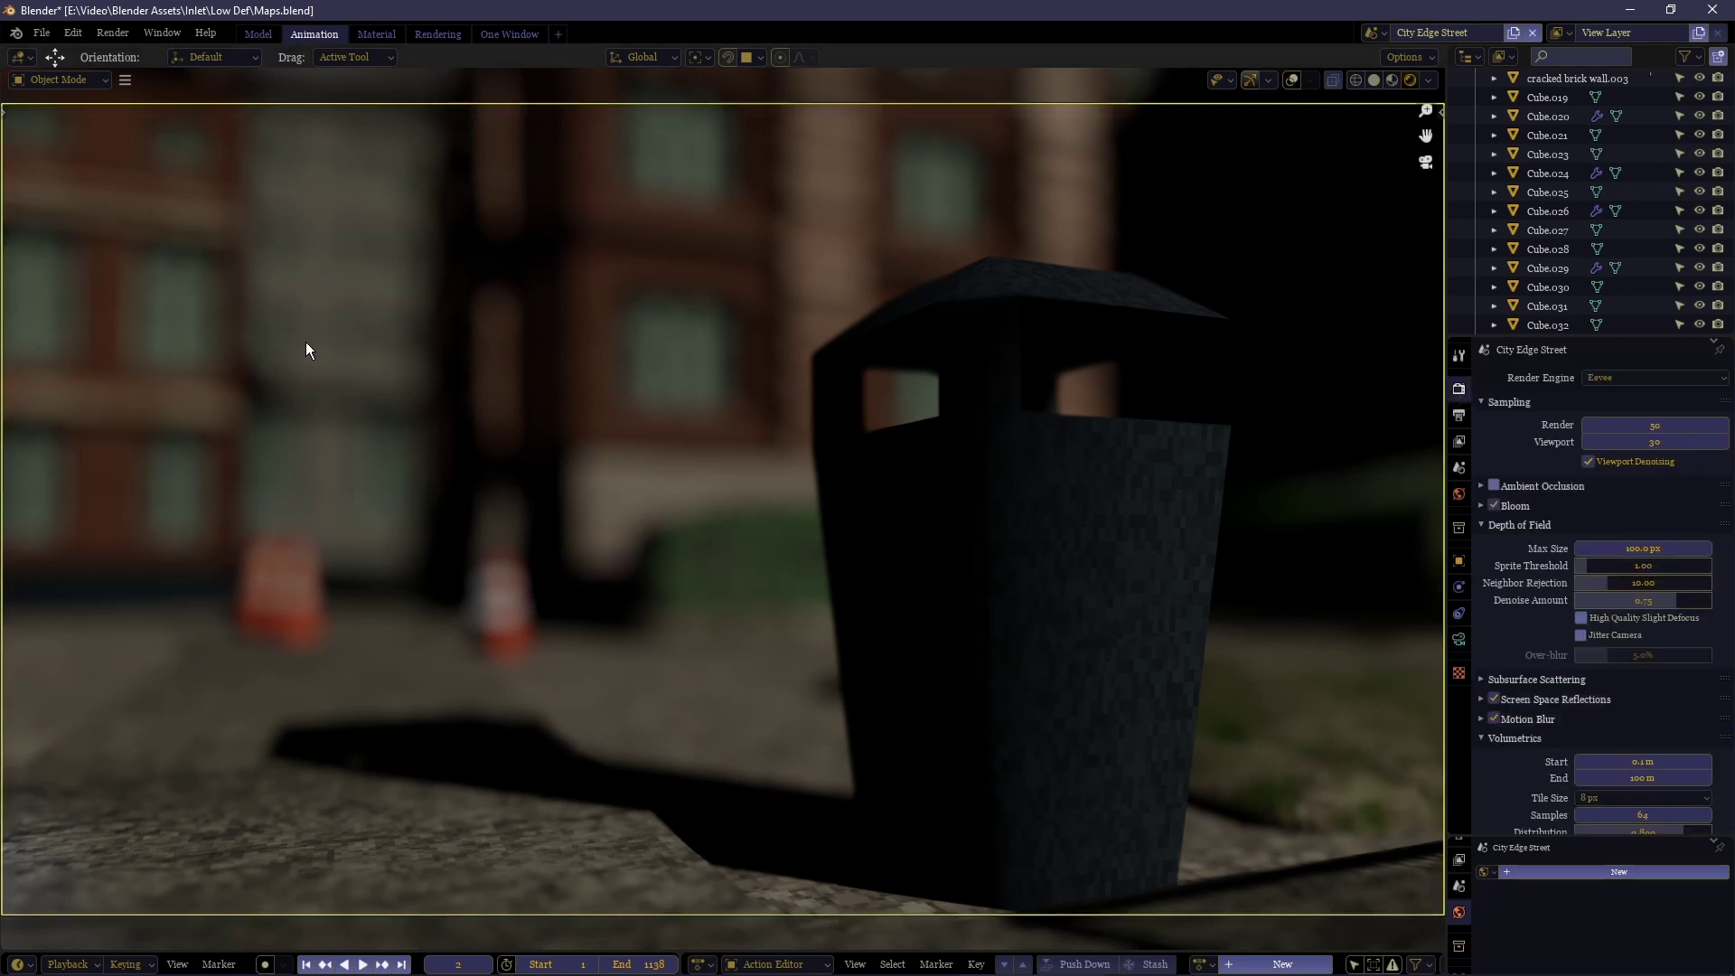
pyautogui.click(1527, 526)
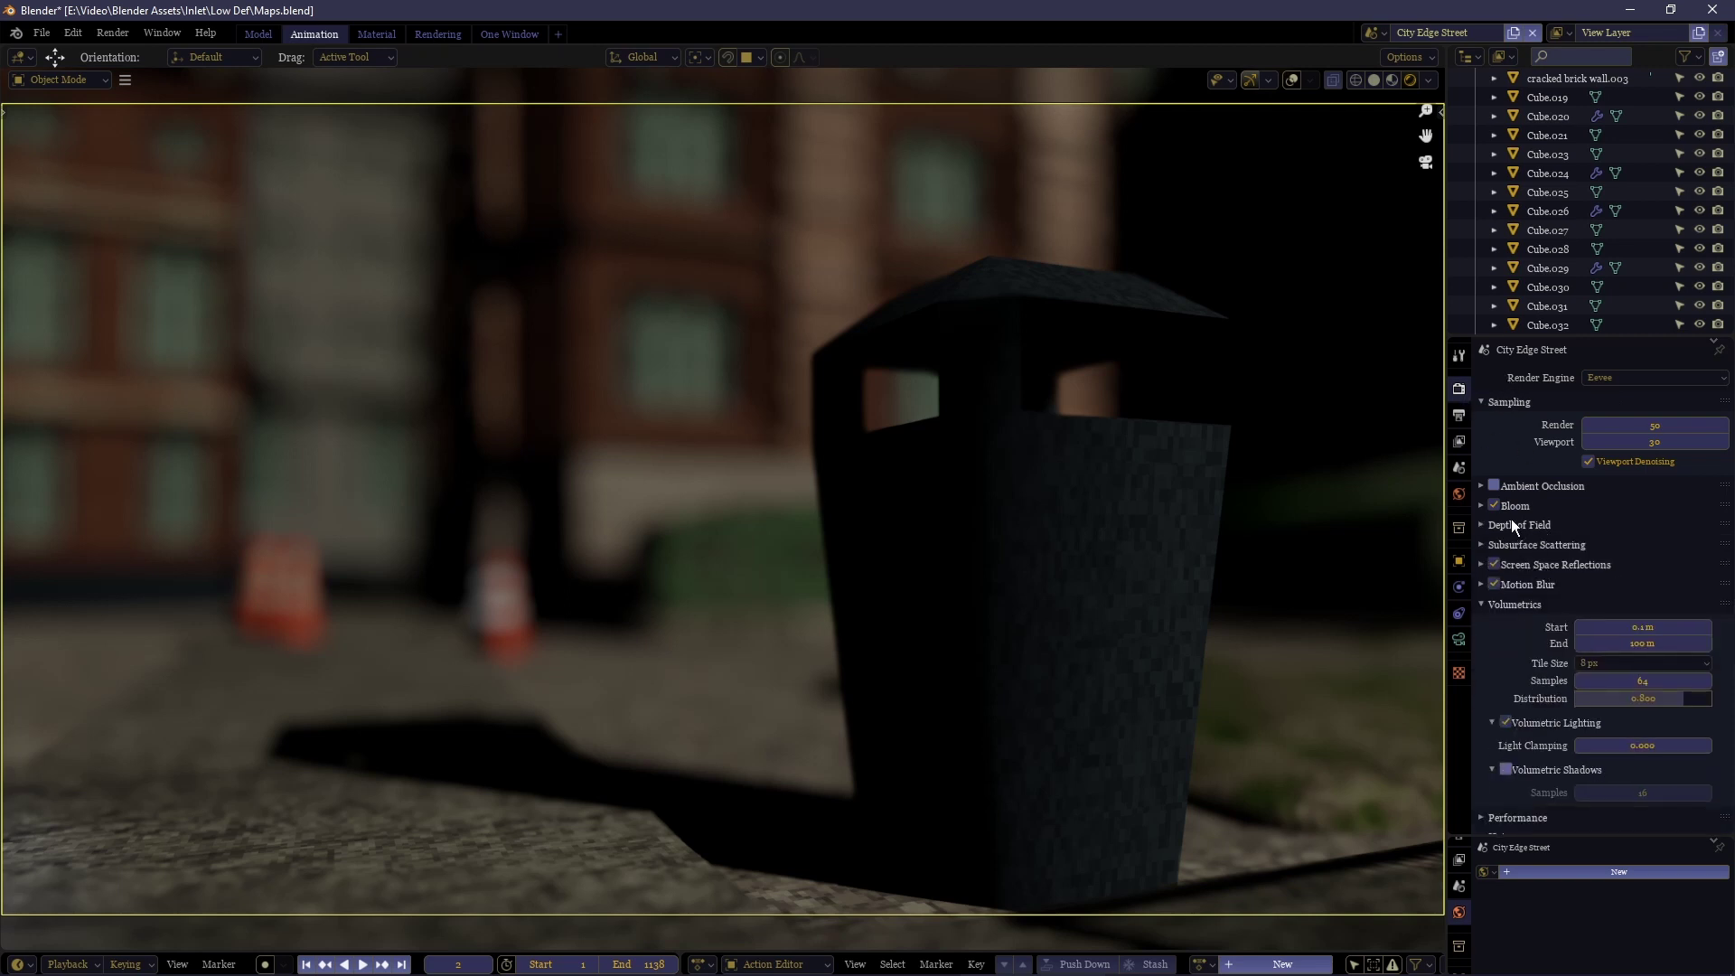
pyautogui.click(1510, 511)
pyautogui.click(1510, 514)
pyautogui.click(1527, 522)
pyautogui.press('F12')
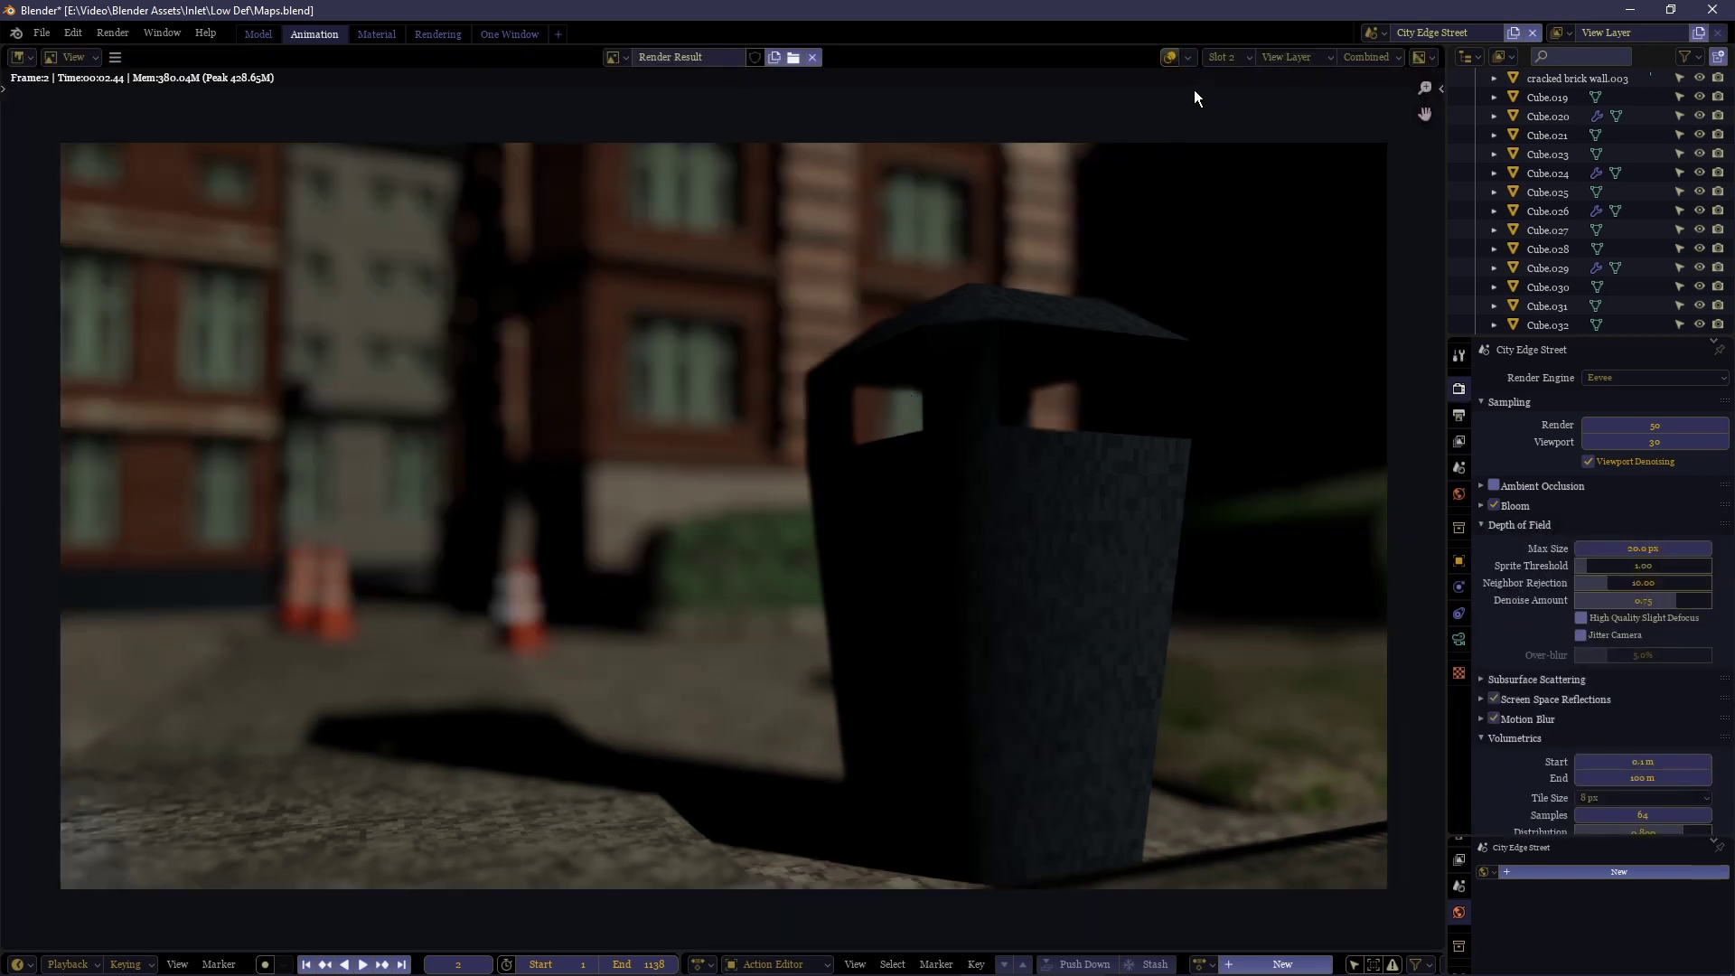
pyautogui.press('j')
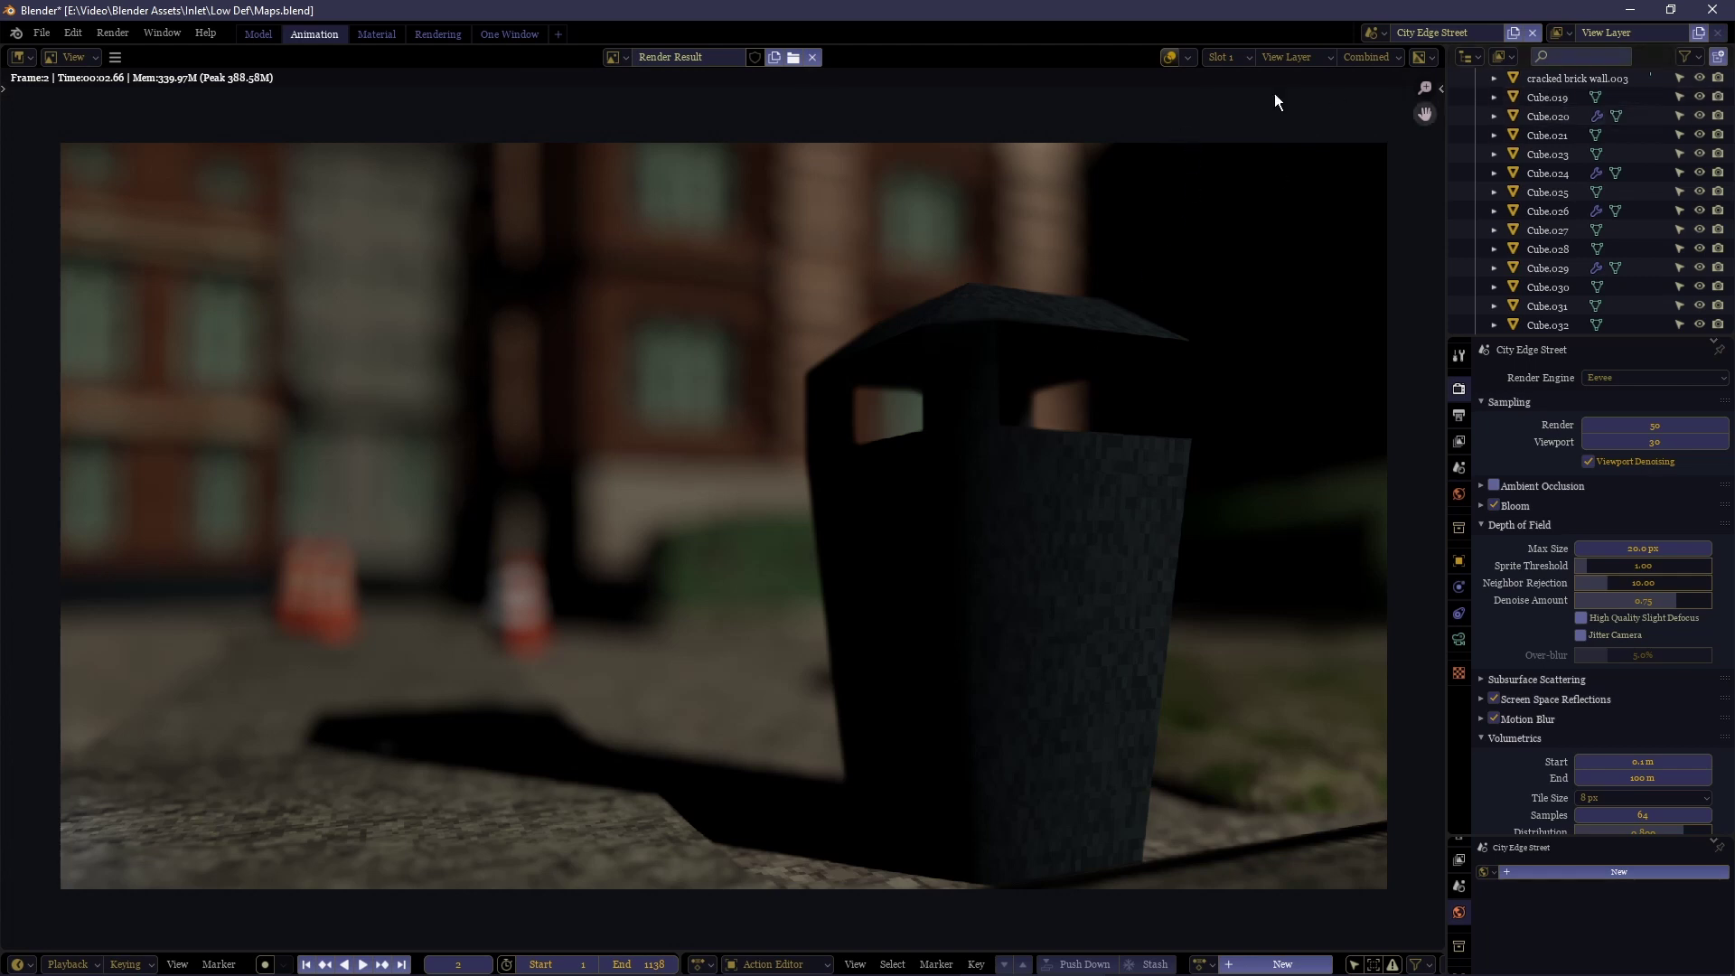
# Alternate between the Slot 1 and Slot 2 bin renders and examine the background blur alongside the Depth of Field Max Size.
pyautogui.press('j')
pyautogui.press('j')
pyautogui.press('j')
pyautogui.press('j')
pyautogui.press('j')
pyautogui.press('j')
pyautogui.press('j')
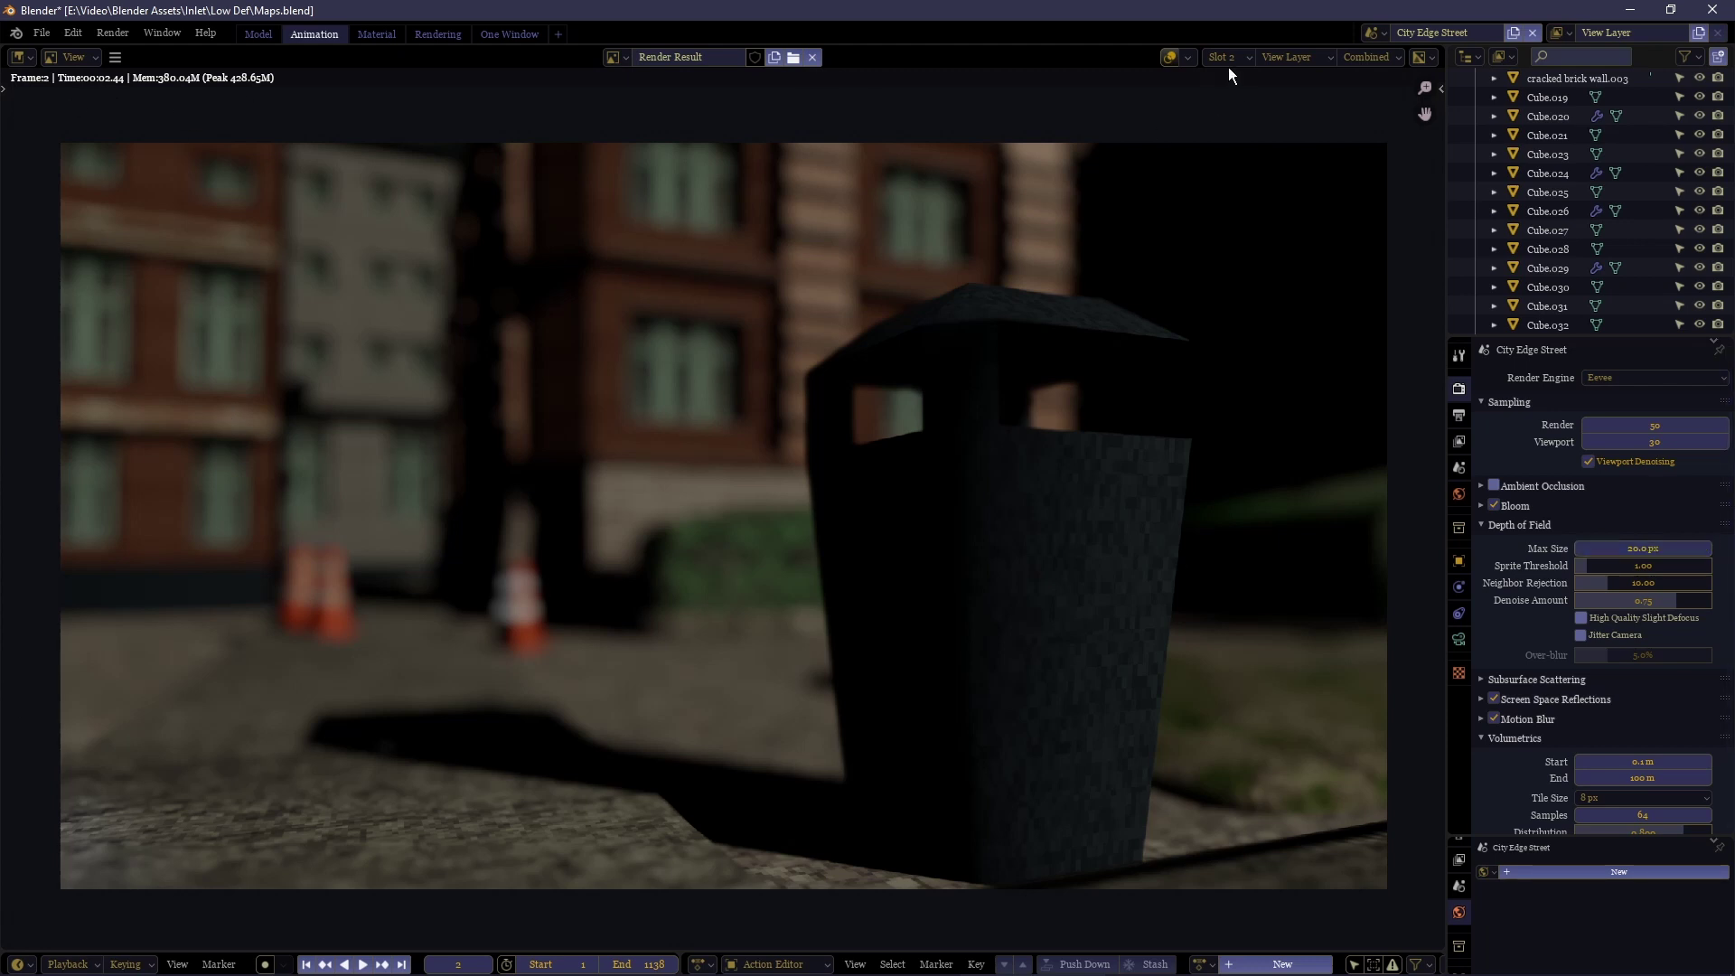
pyautogui.press('j')
pyautogui.press('j')
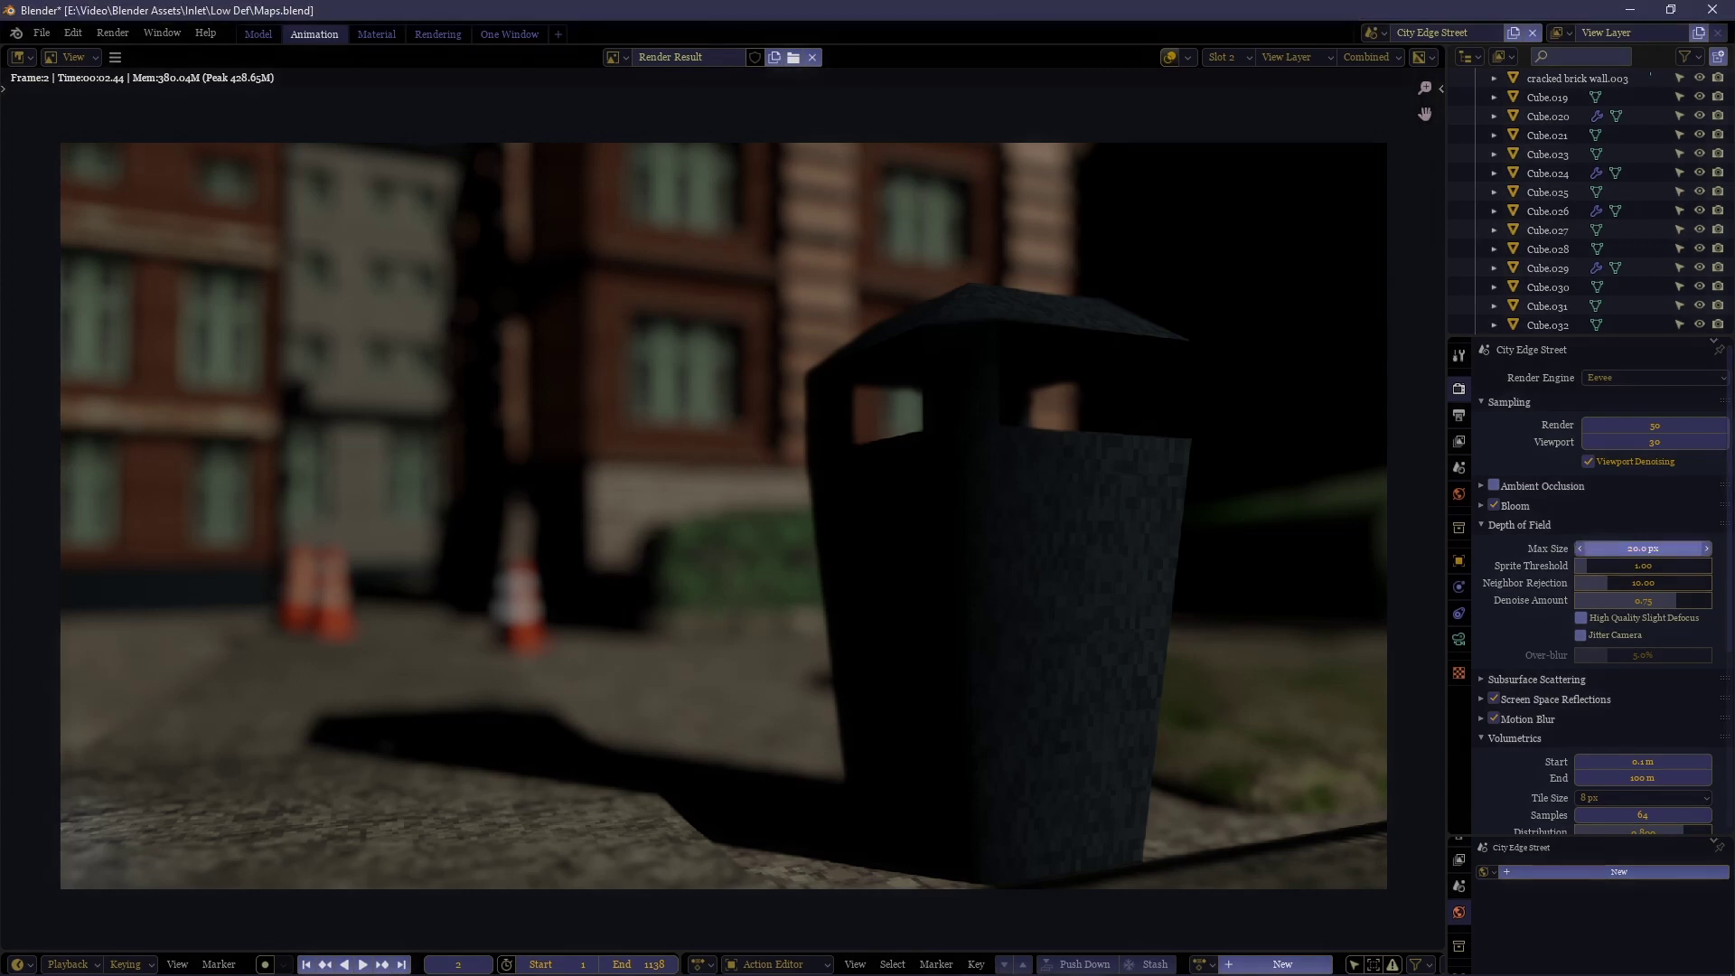
pyautogui.click(1653, 547)
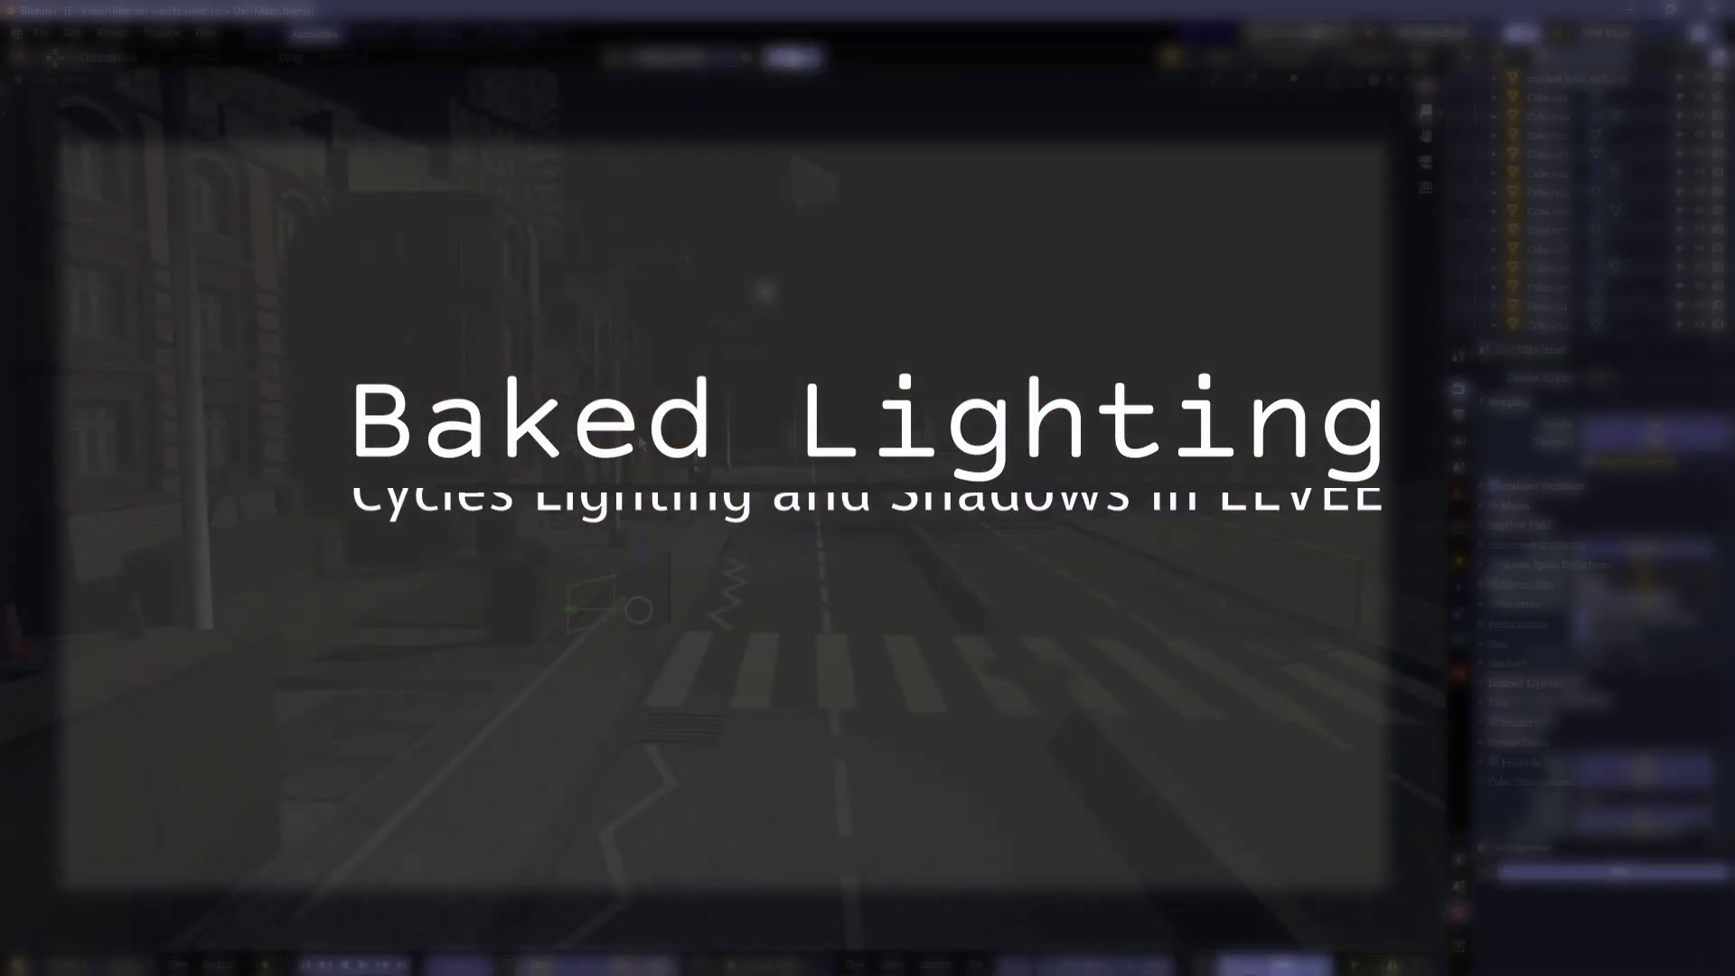
# Show the viewport overlays and add an Irradiance Volume light probe in the middle of the street.
pyautogui.hotkey('shift', '`')
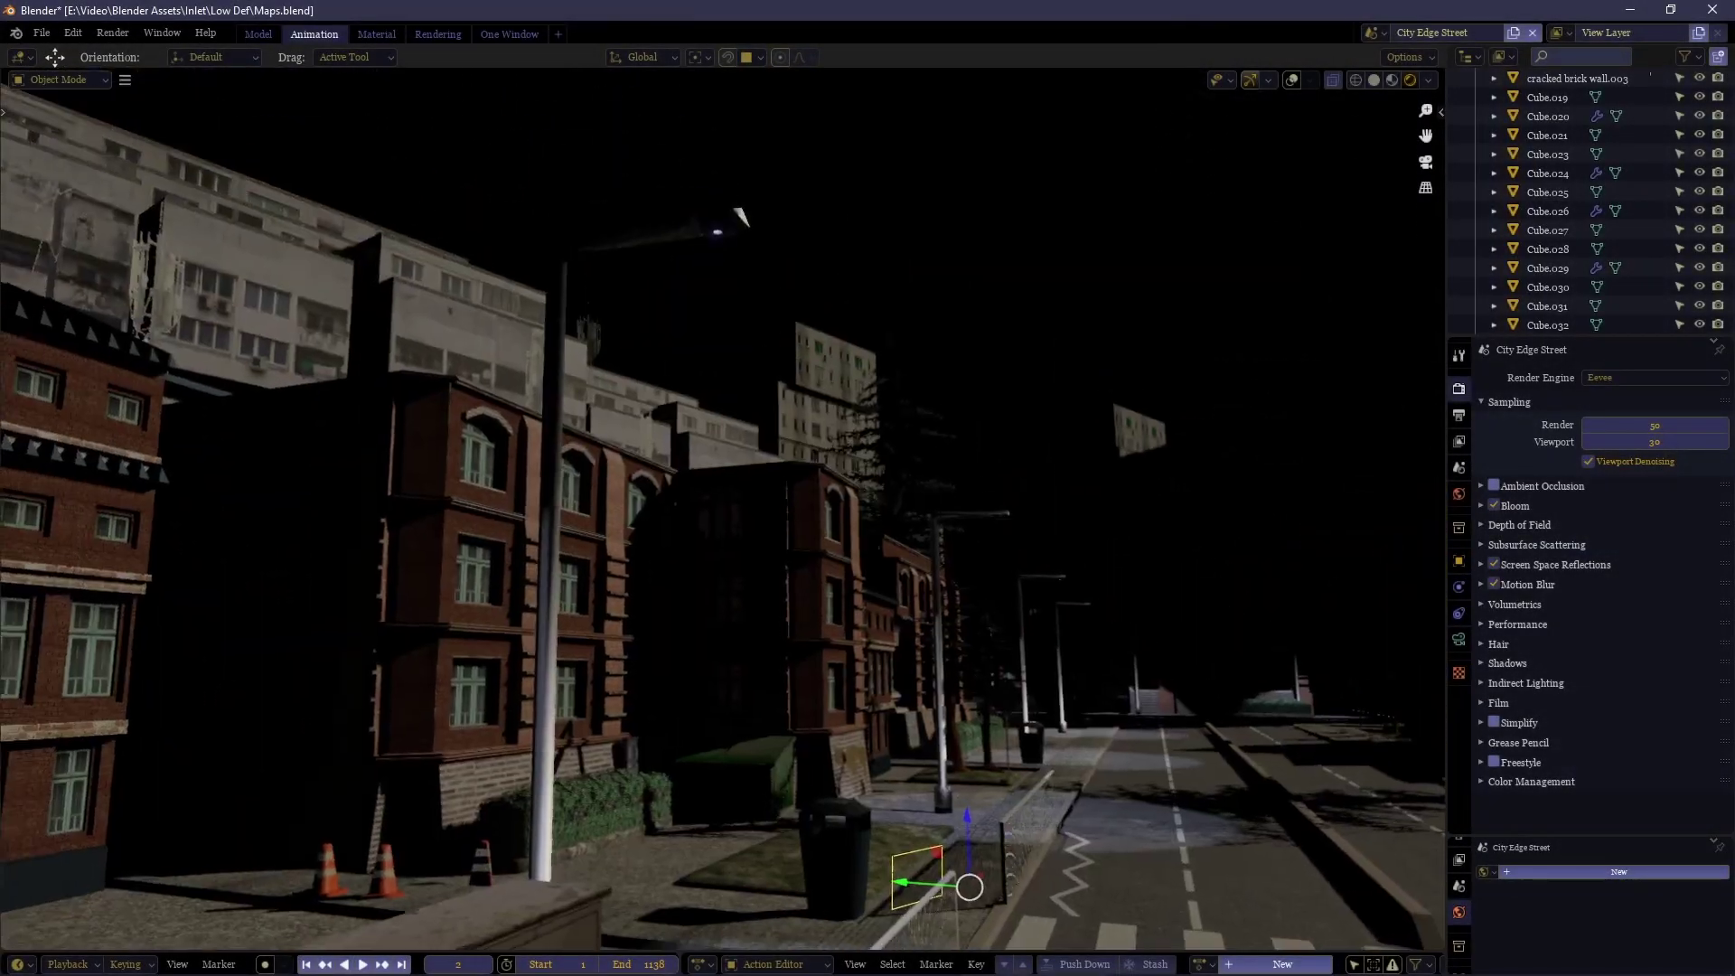
pyautogui.press('e')
pyautogui.press('w')
pyautogui.moveTo(700, 566); pyautogui.dragTo(723, 517, button='middle')
pyautogui.press('s')
pyautogui.press('q')
pyautogui.press('w')
pyautogui.hotkey('shift', 'alt', 'z')
pyautogui.hotkey('shift', 'a')
pyautogui.moveTo(723, 511)
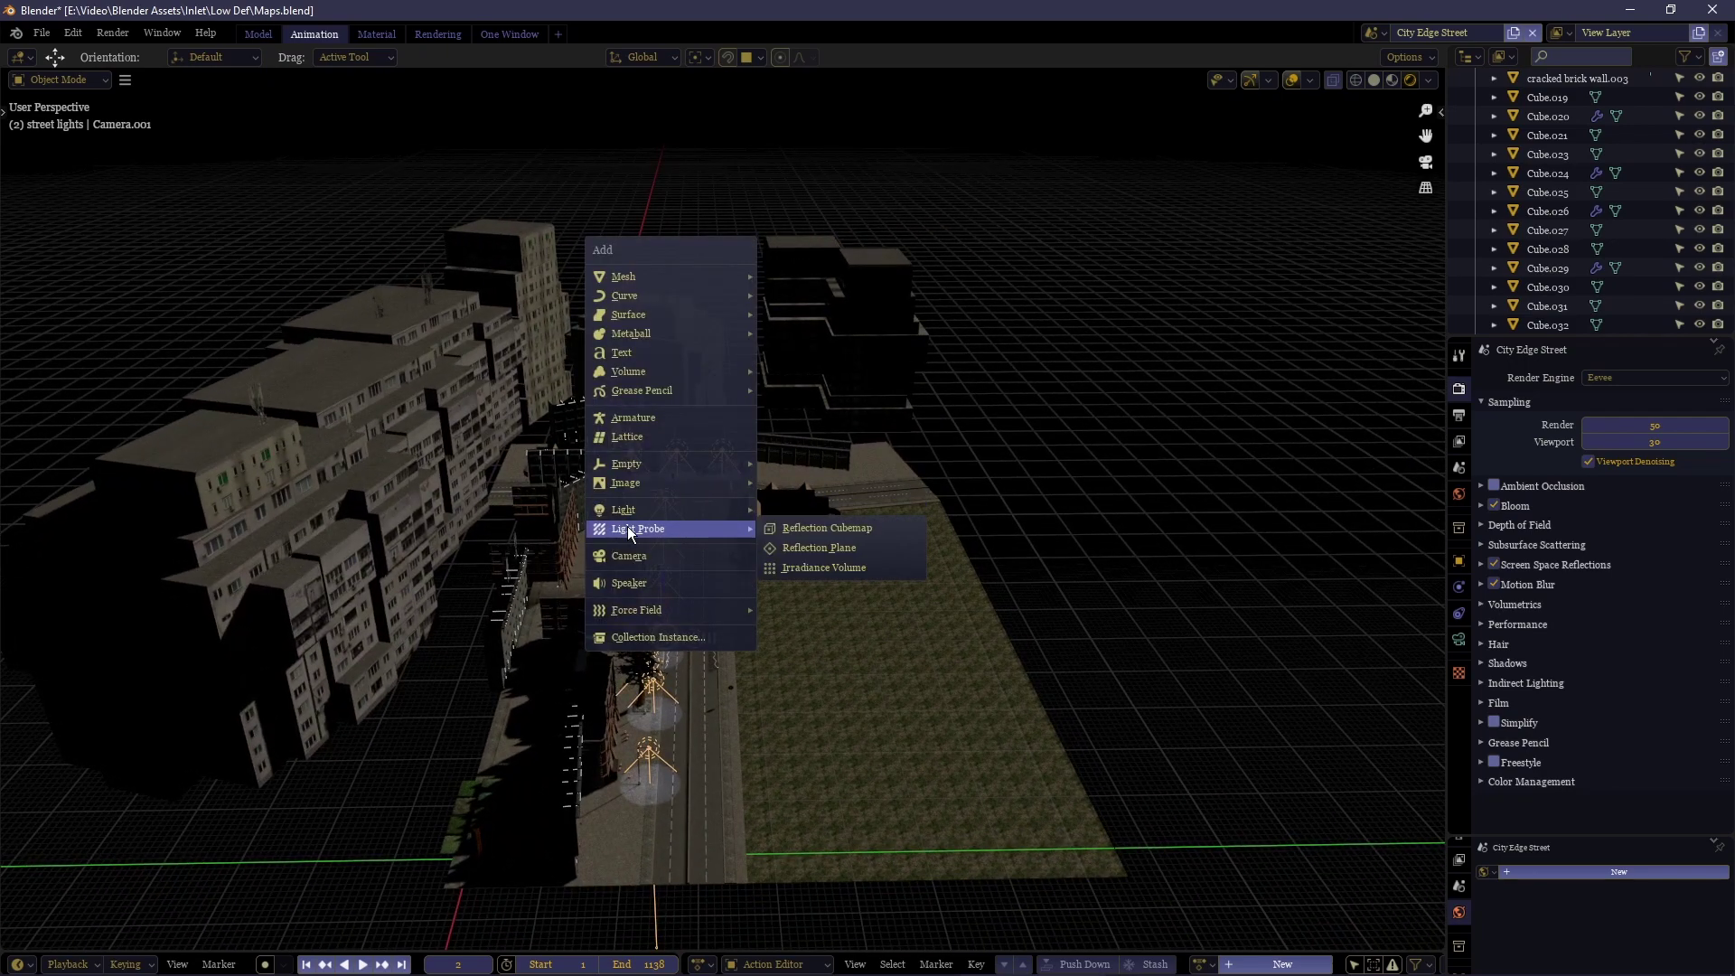
pyautogui.hotkey('shift', 'a')
pyautogui.moveTo(582, 323)
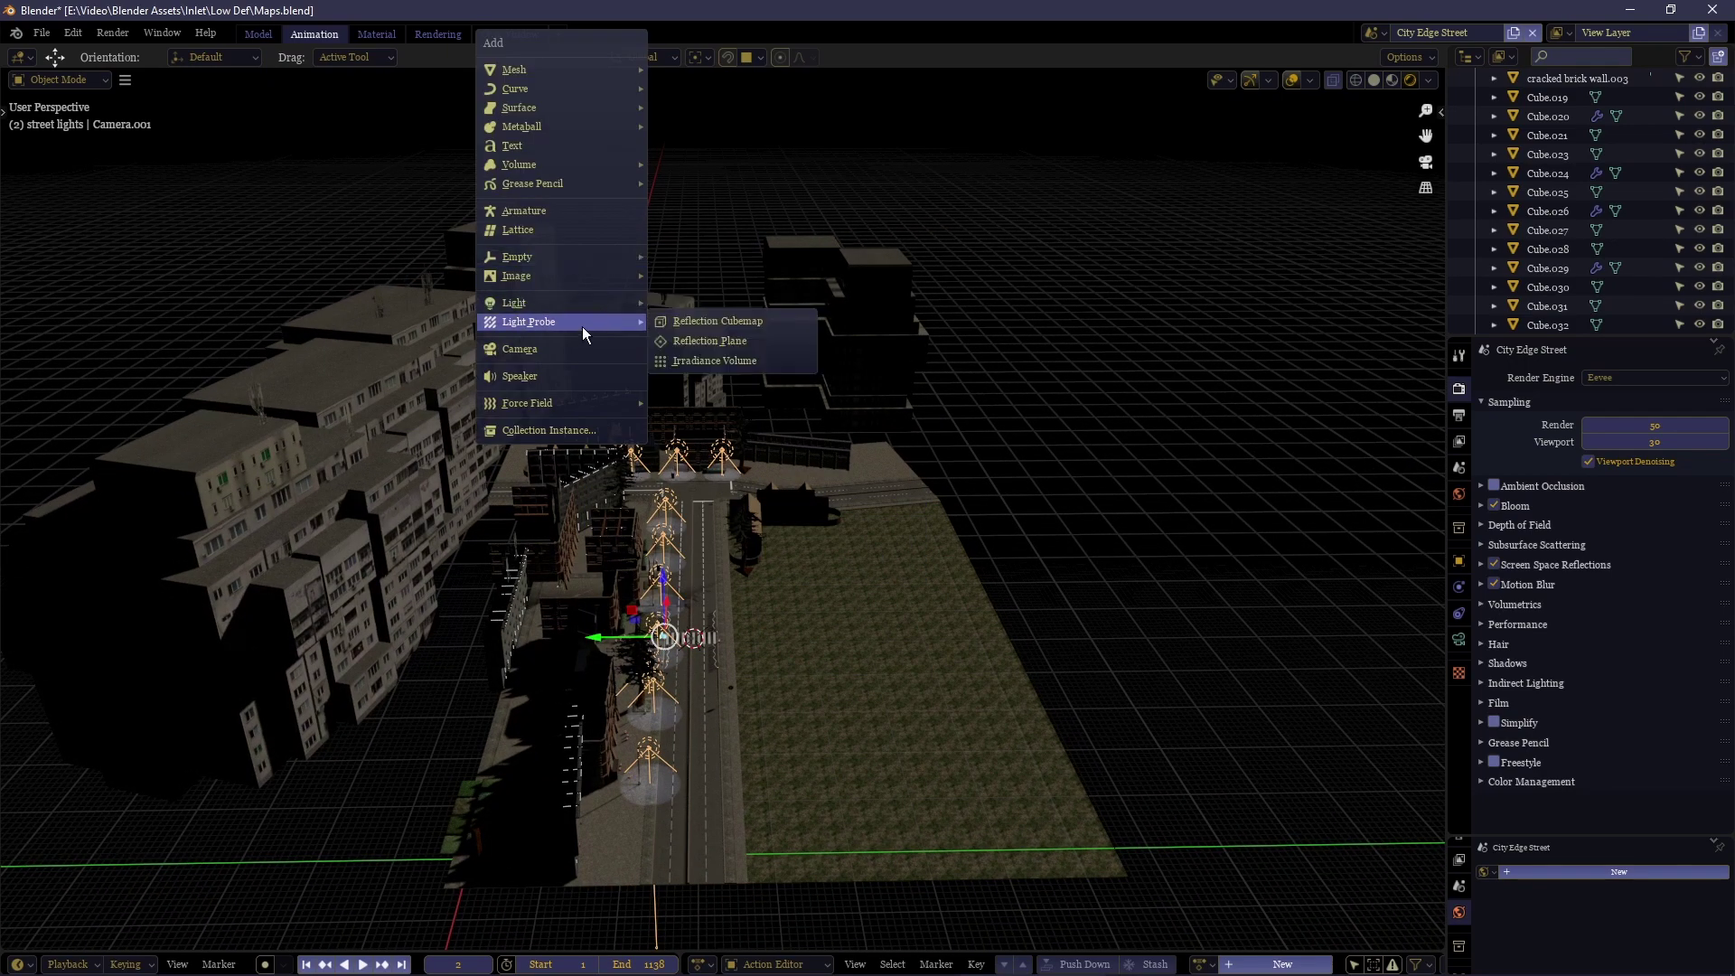
pyautogui.click(691, 361)
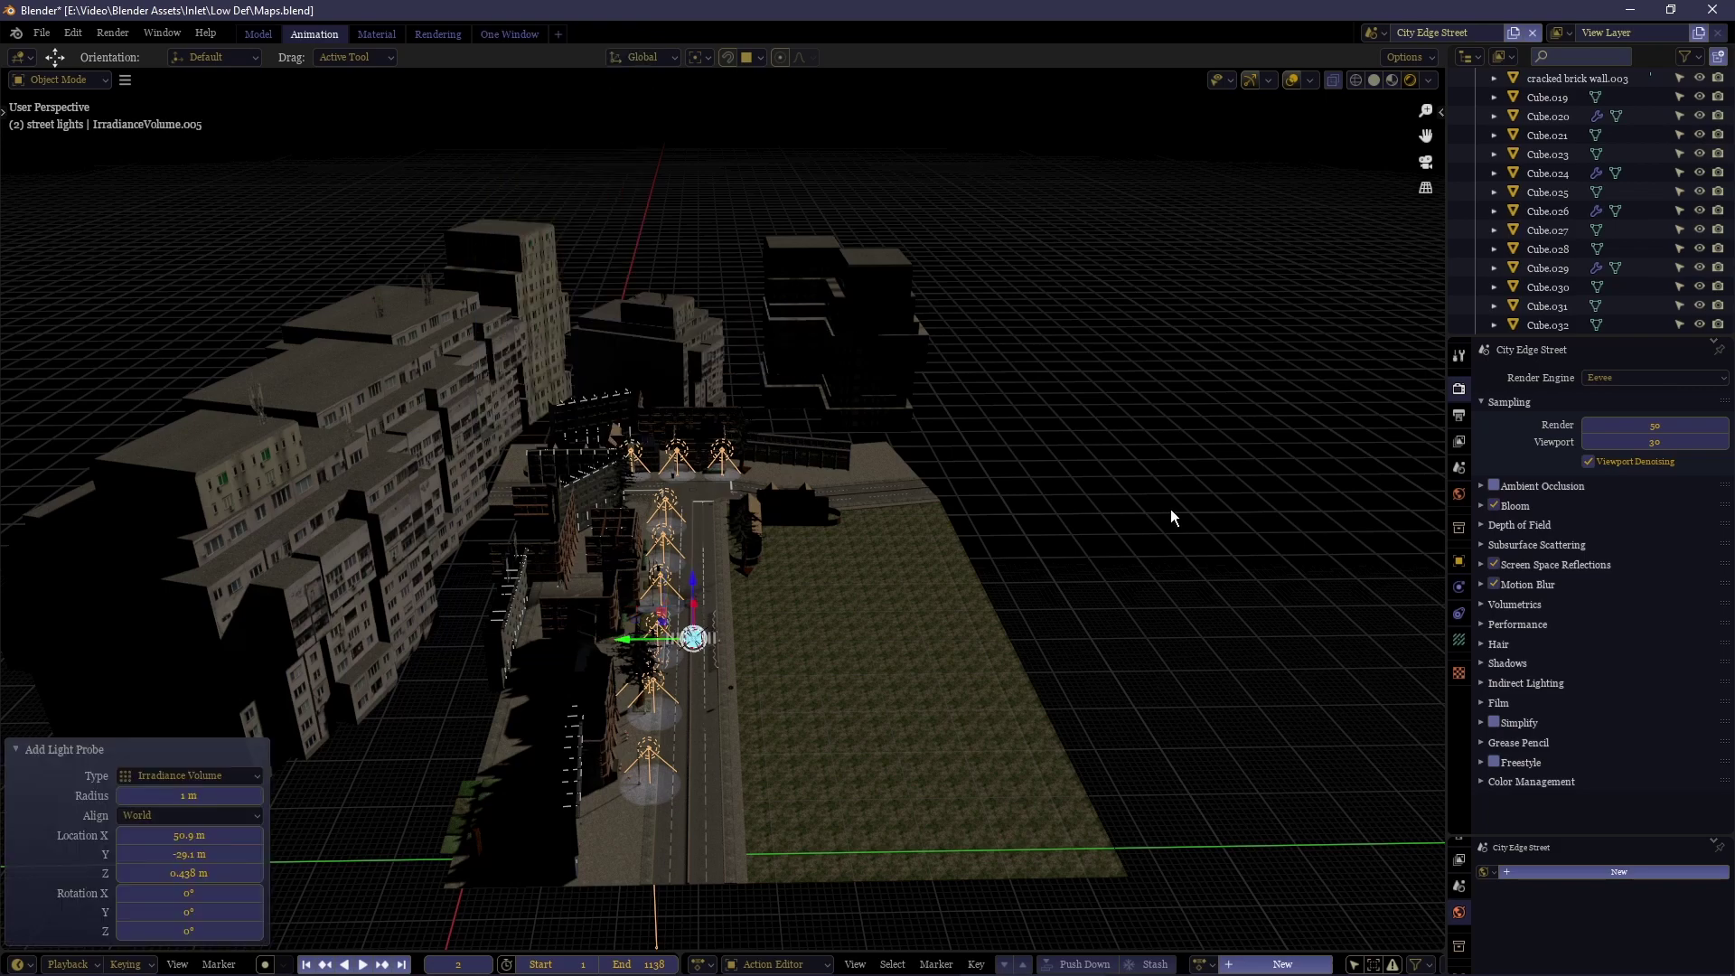
# Scale the irradiance volume up by a factor of about 22.4, stretch it along Y by 2.265, and hide the overlays.
pyautogui.moveTo(1171, 513); pyautogui.dragTo(826, 571, button='middle')
pyautogui.press('s')
pyautogui.click(1247, 256)
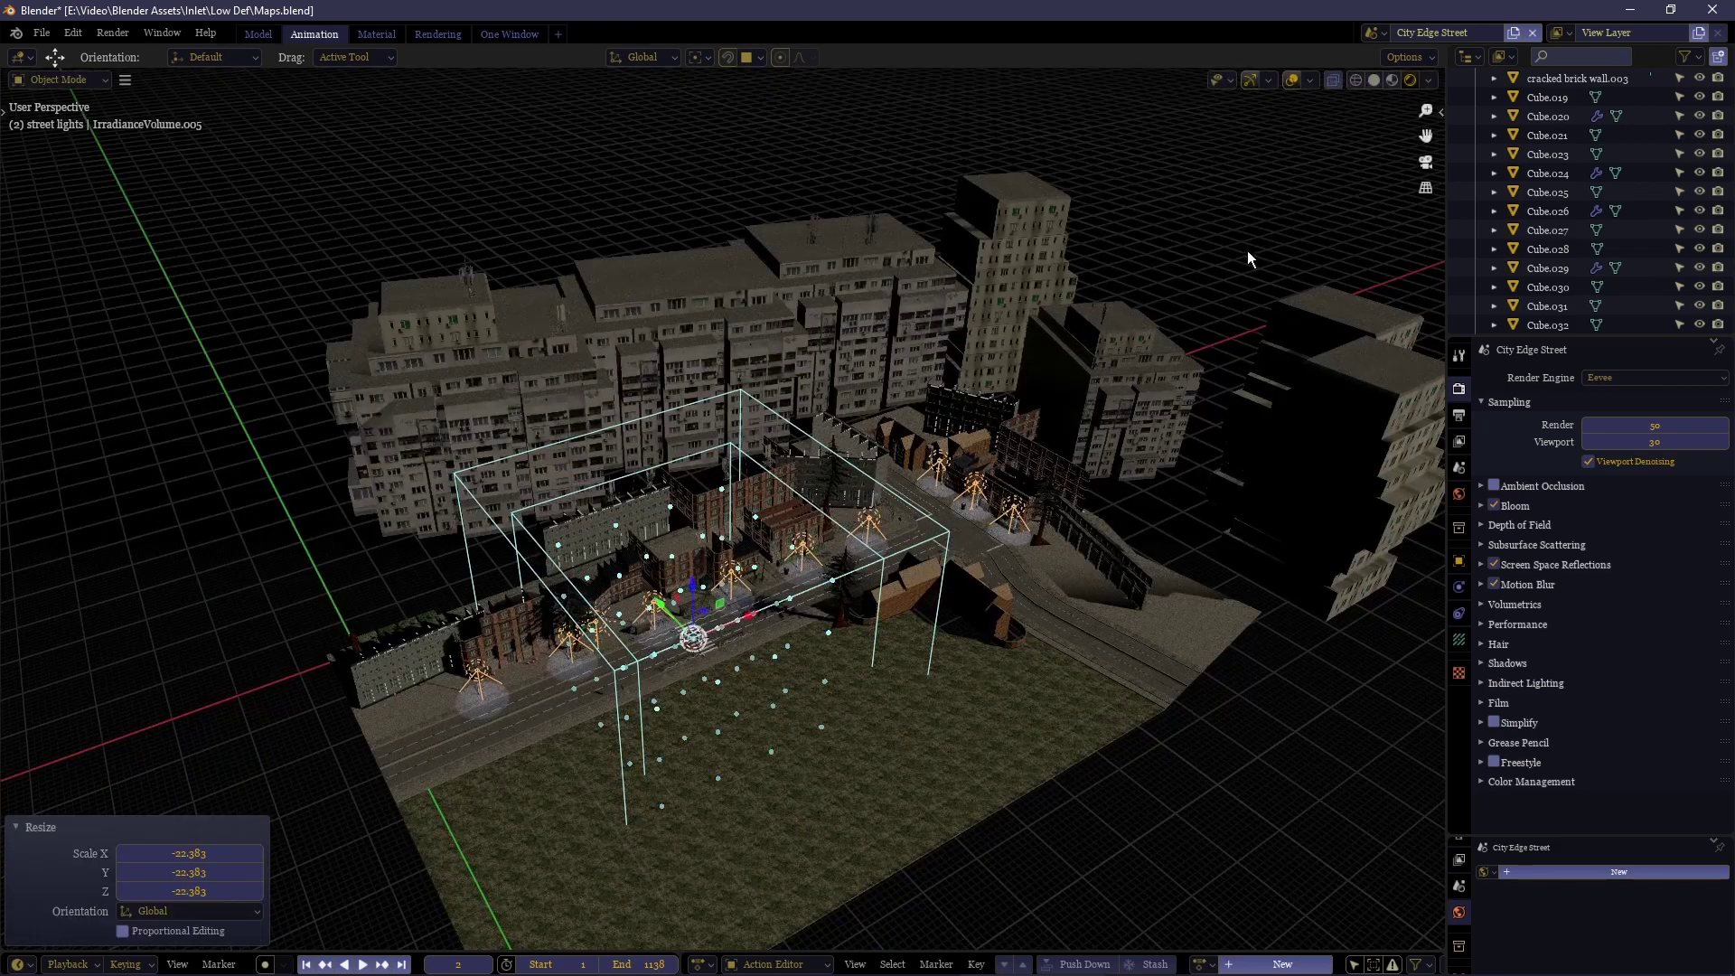
pyautogui.press('KP_7')
pyautogui.moveTo(972, 582); pyautogui.dragTo(777, 559, button='middle')
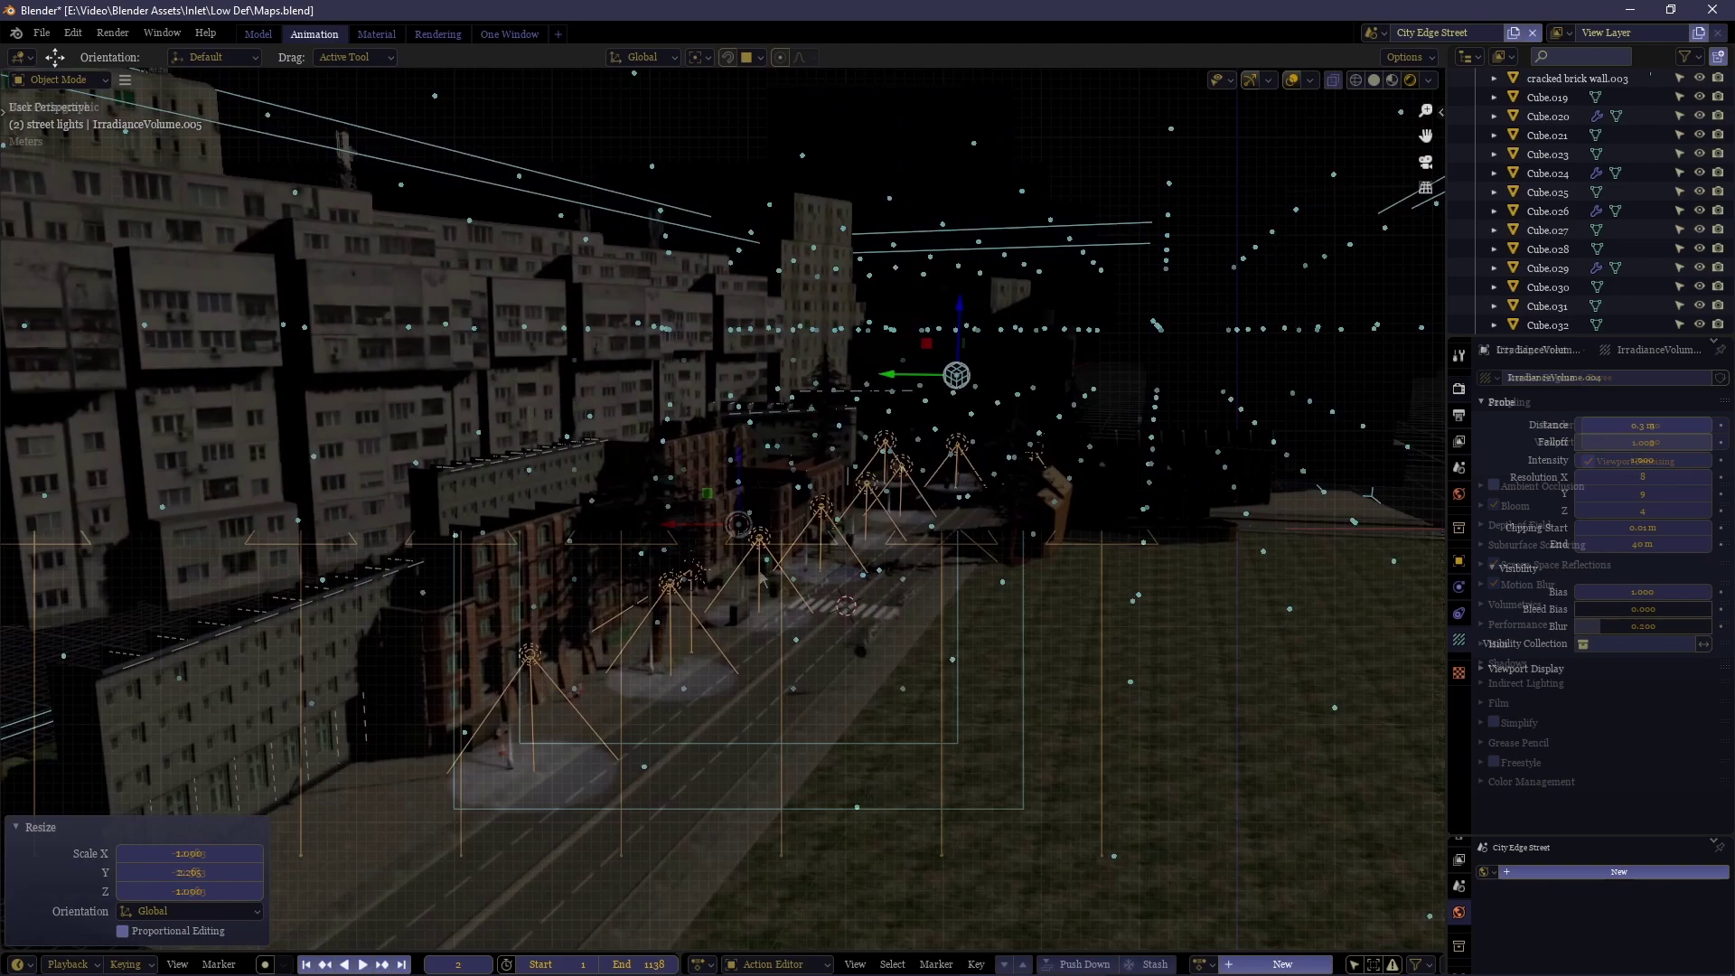
pyautogui.press('w')
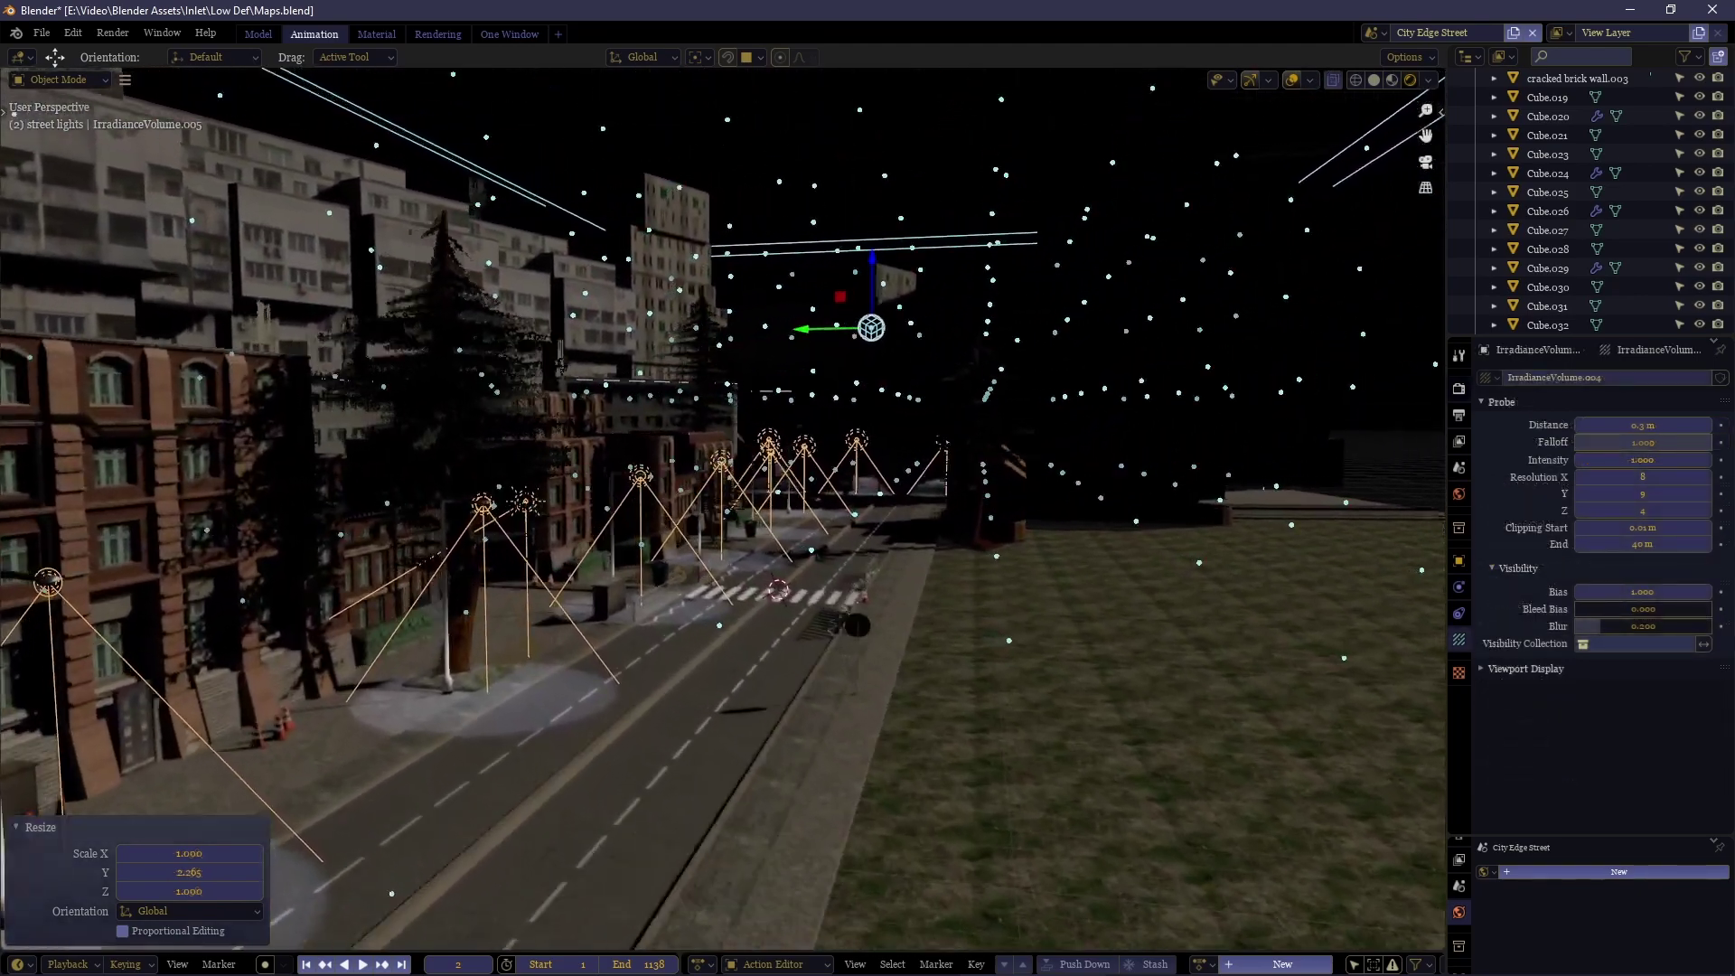
pyautogui.moveTo(835, 524); pyautogui.dragTo(723, 466, button='middle')
pyautogui.hotkey('shift', 'alt', 'z')
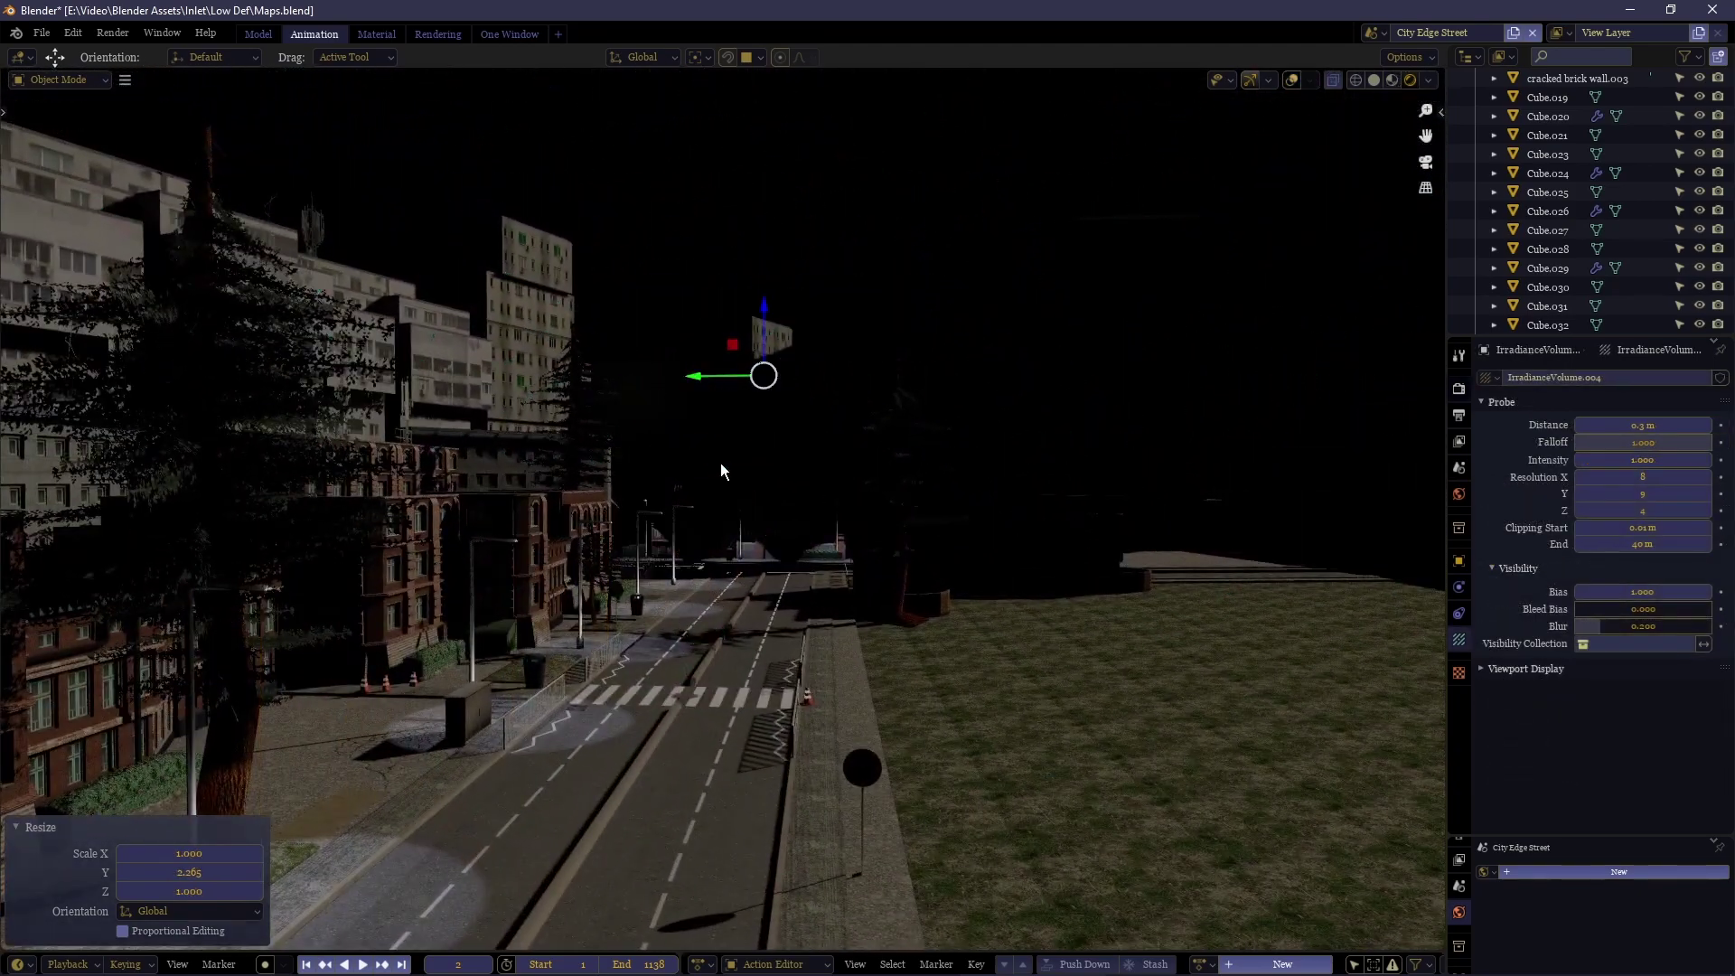
# Bake the scene's indirect lighting with a view of the dark building facades and traffic cones.
pyautogui.click(1458, 389)
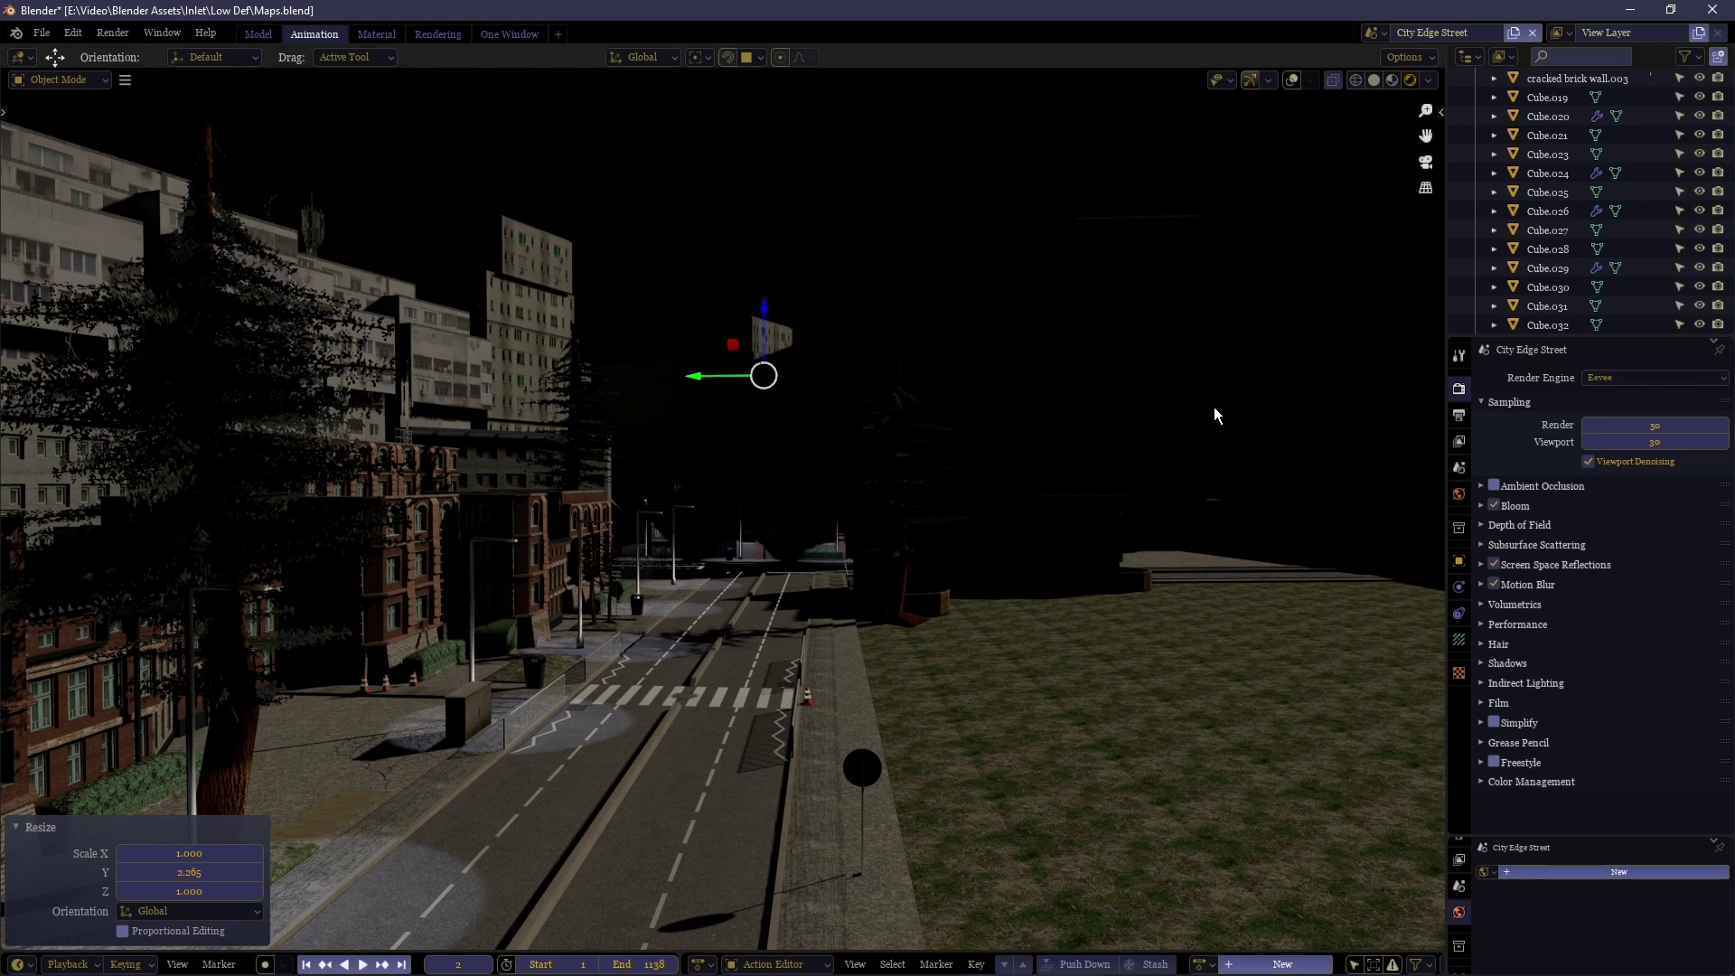
pyautogui.click(1549, 684)
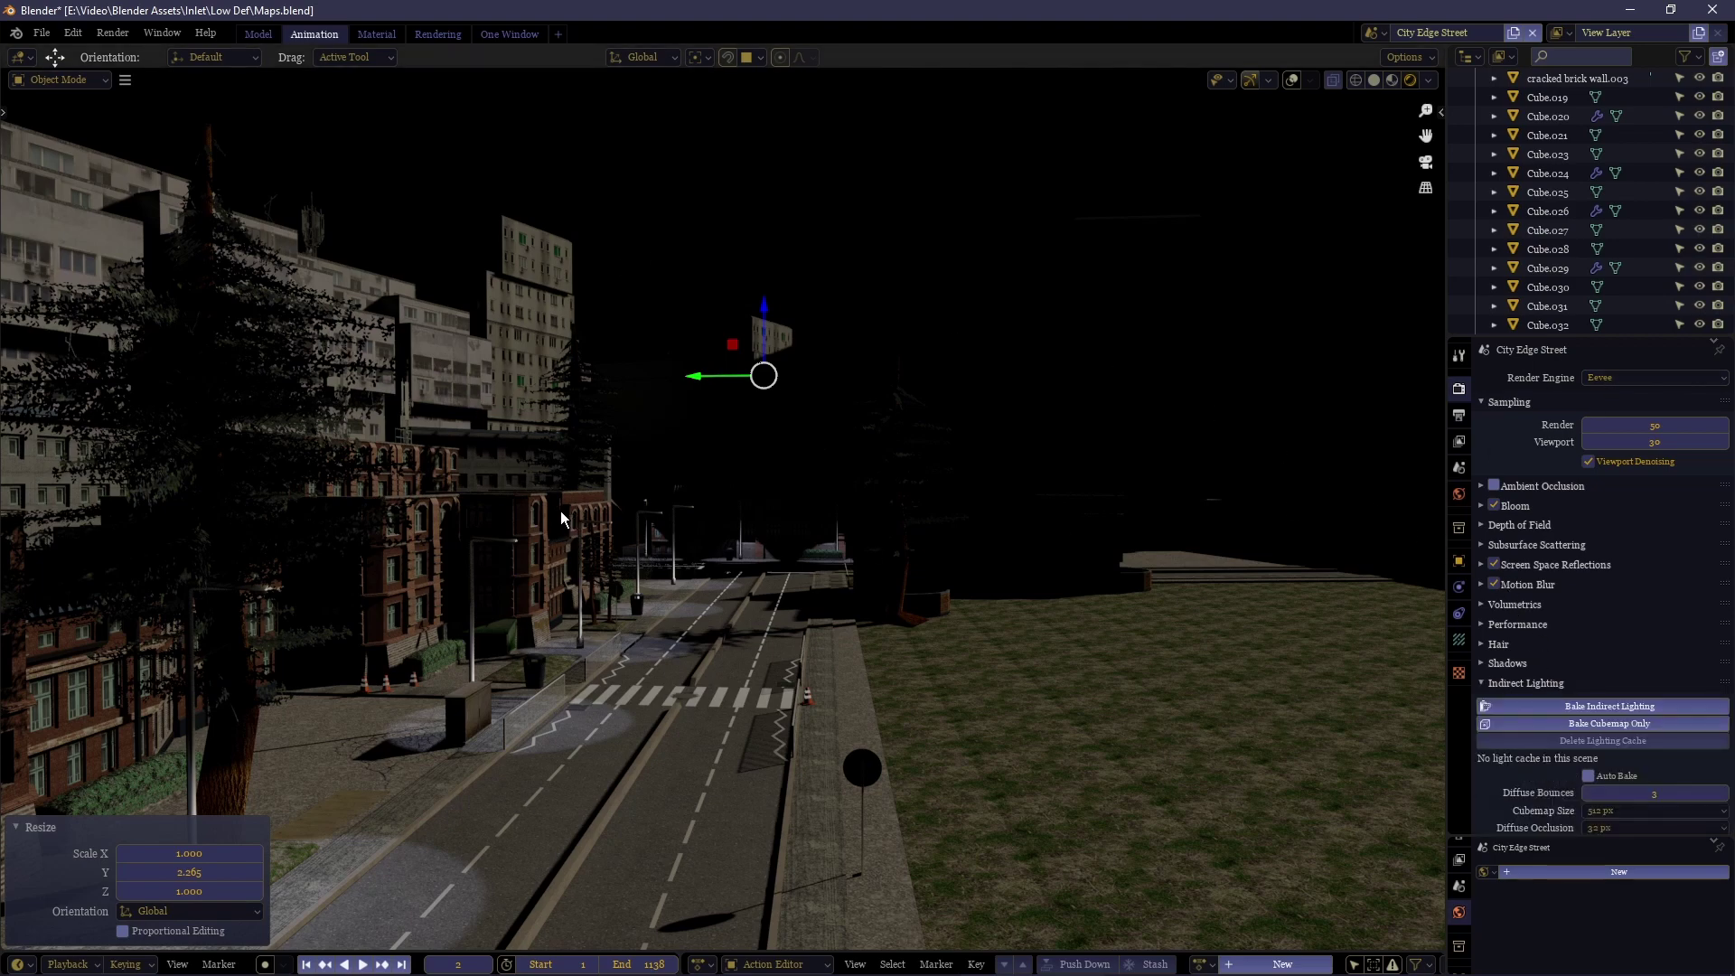
pyautogui.hotkey('shift', '`')
pyautogui.press('w')
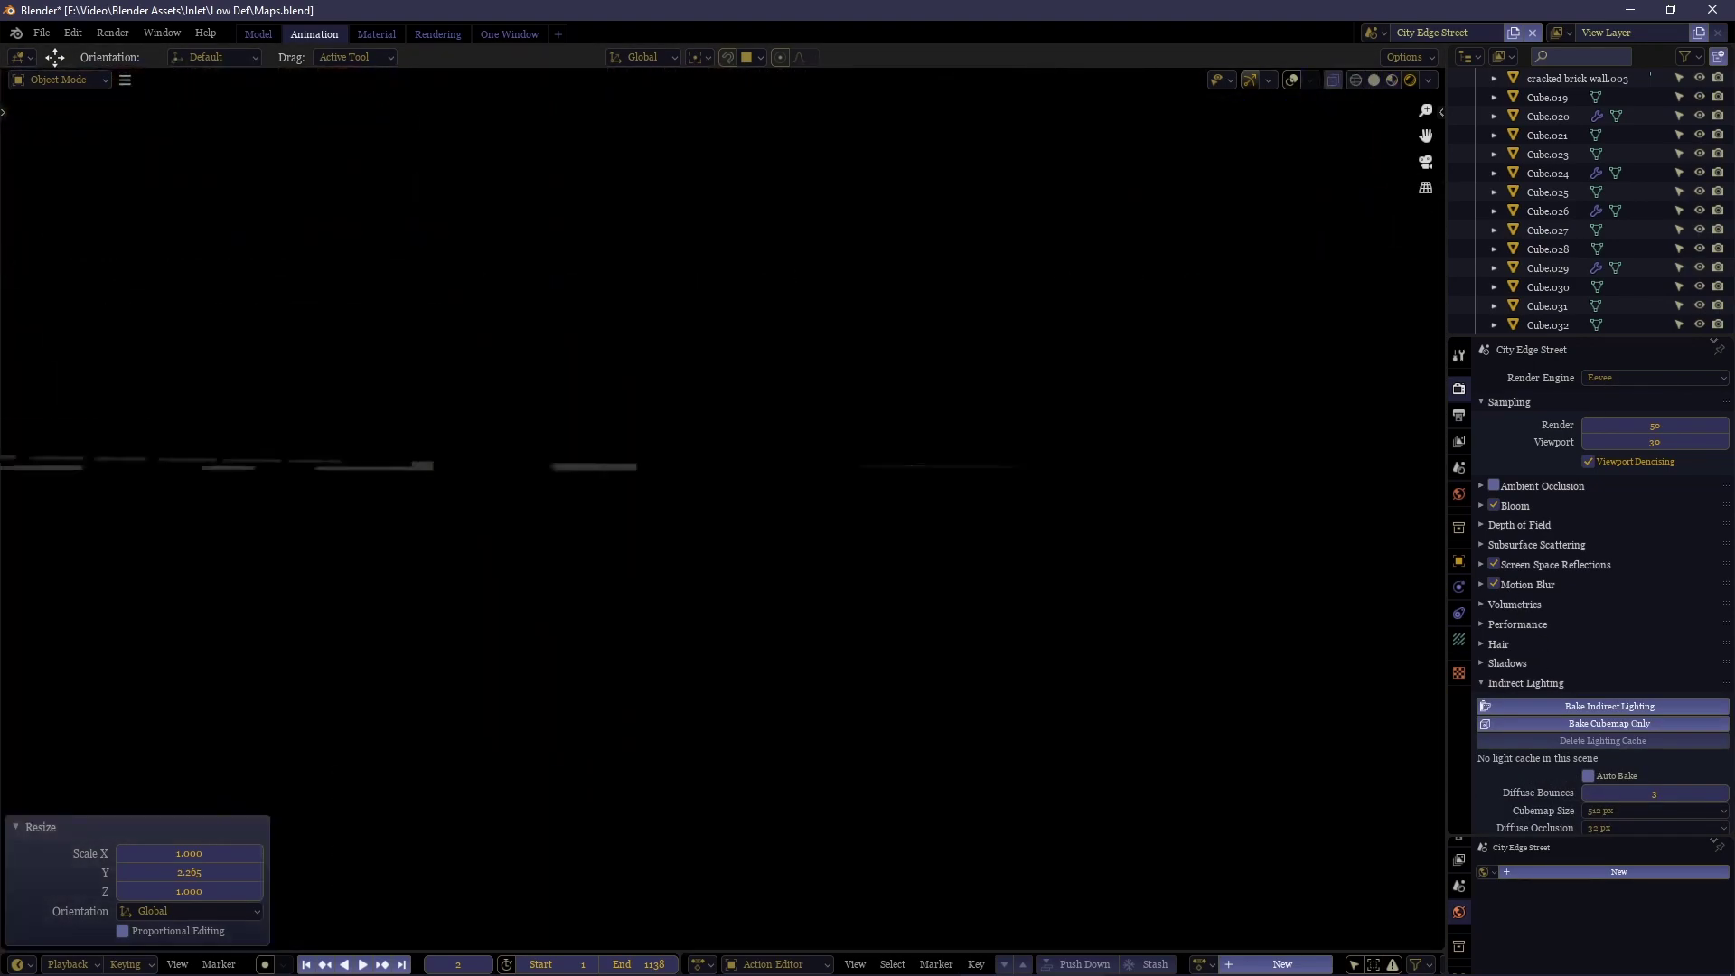
pyautogui.press('e')
pyautogui.press('e')
pyautogui.press('w')
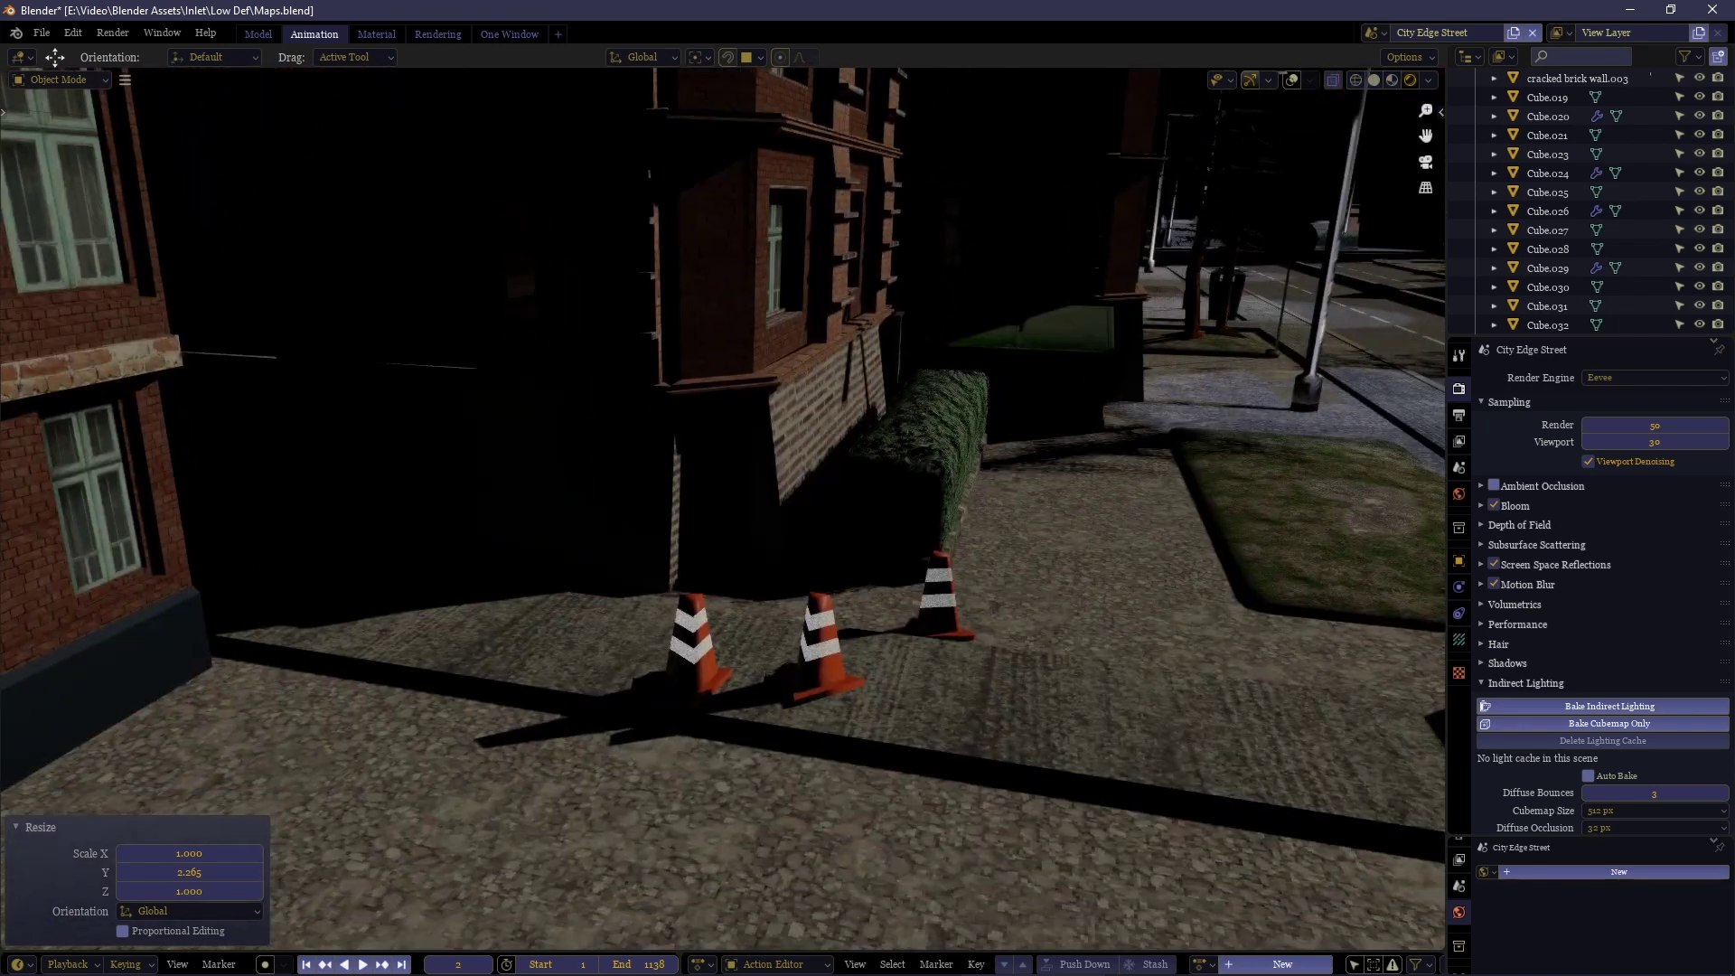
pyautogui.click(836, 557)
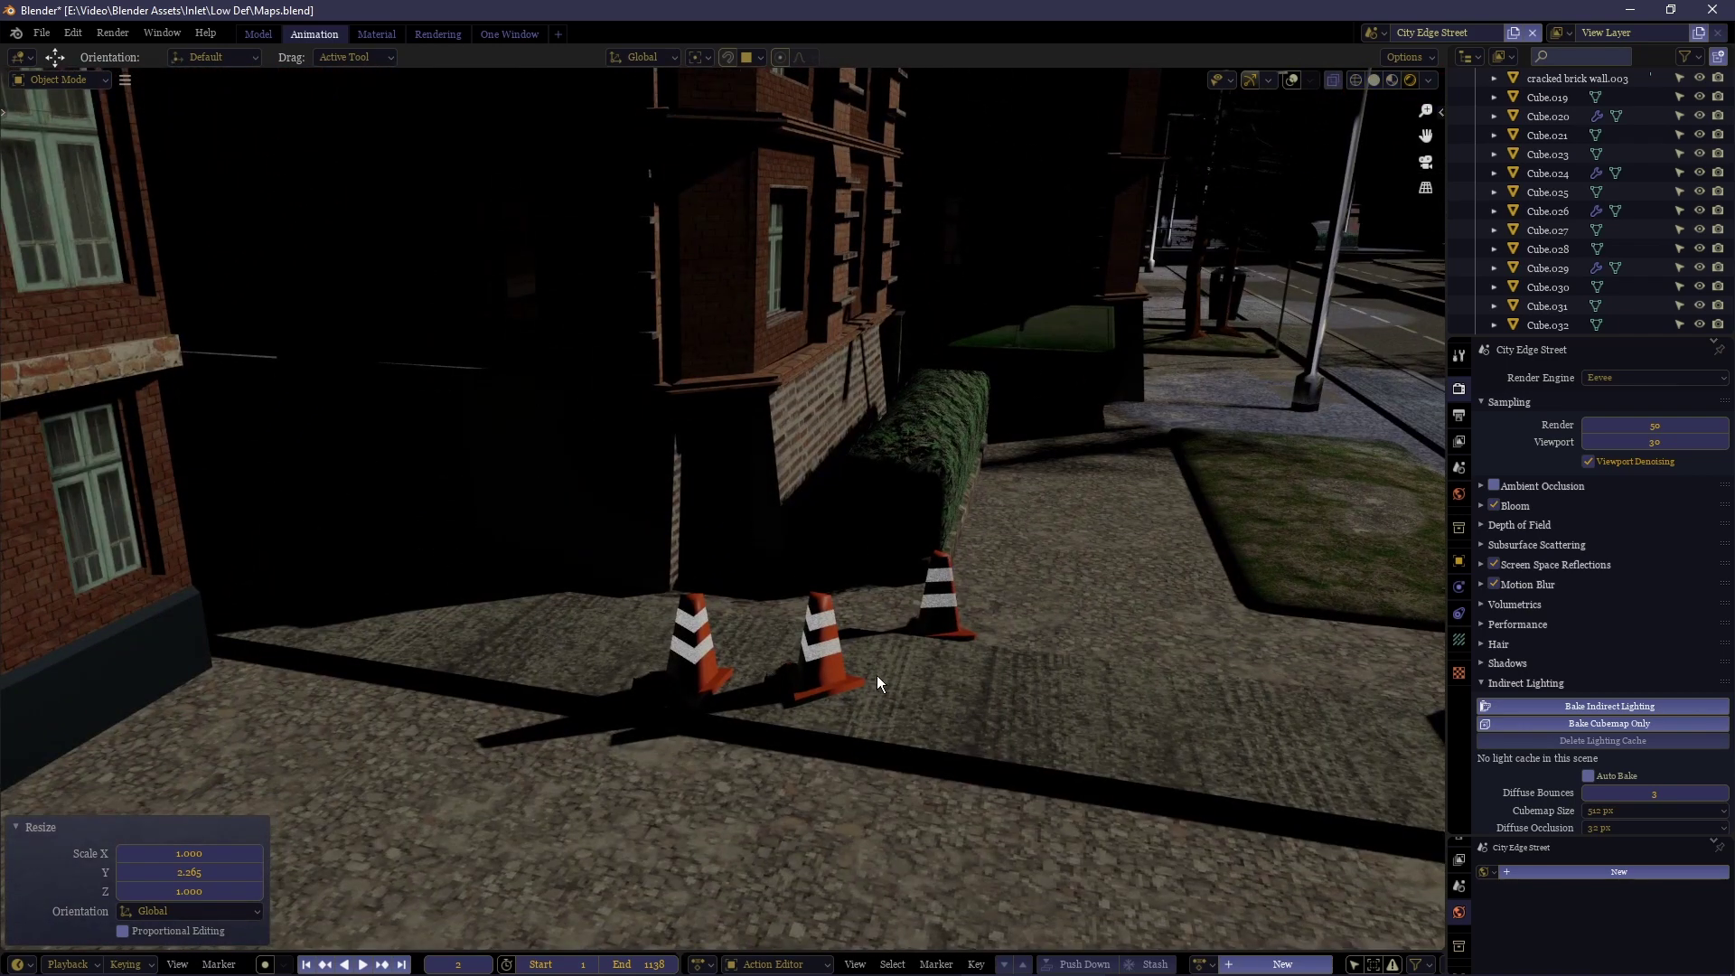
pyautogui.hotkey('shift', '`')
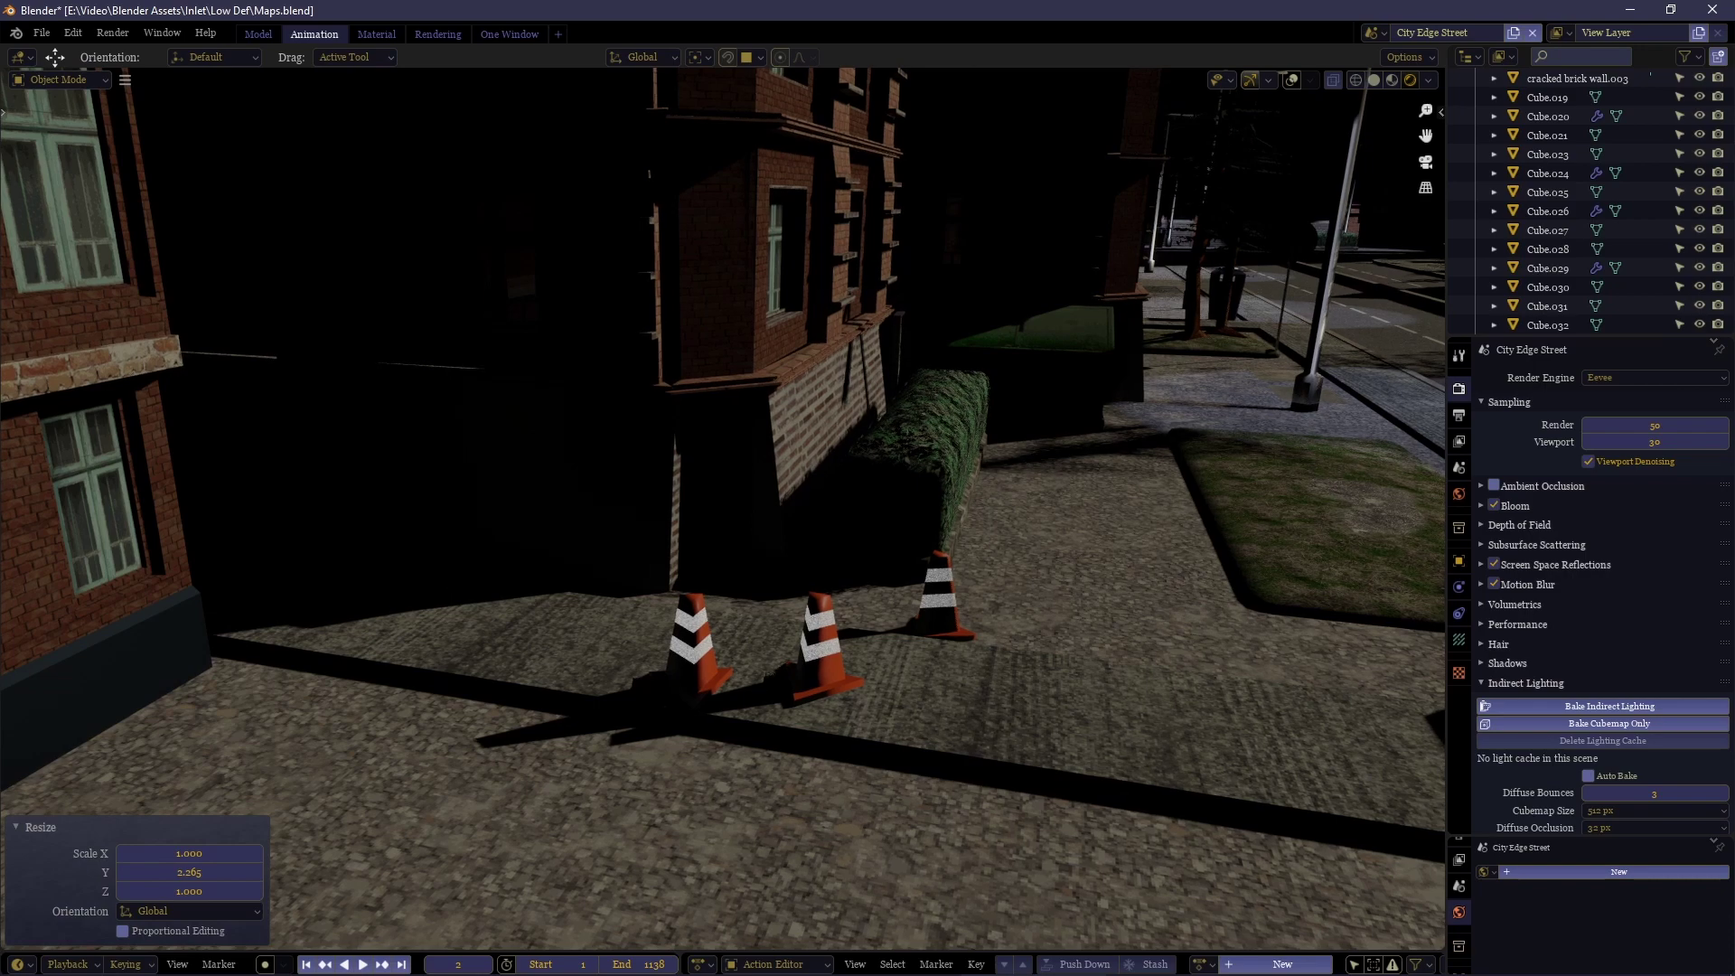
pyautogui.press('s')
pyautogui.click(967, 284)
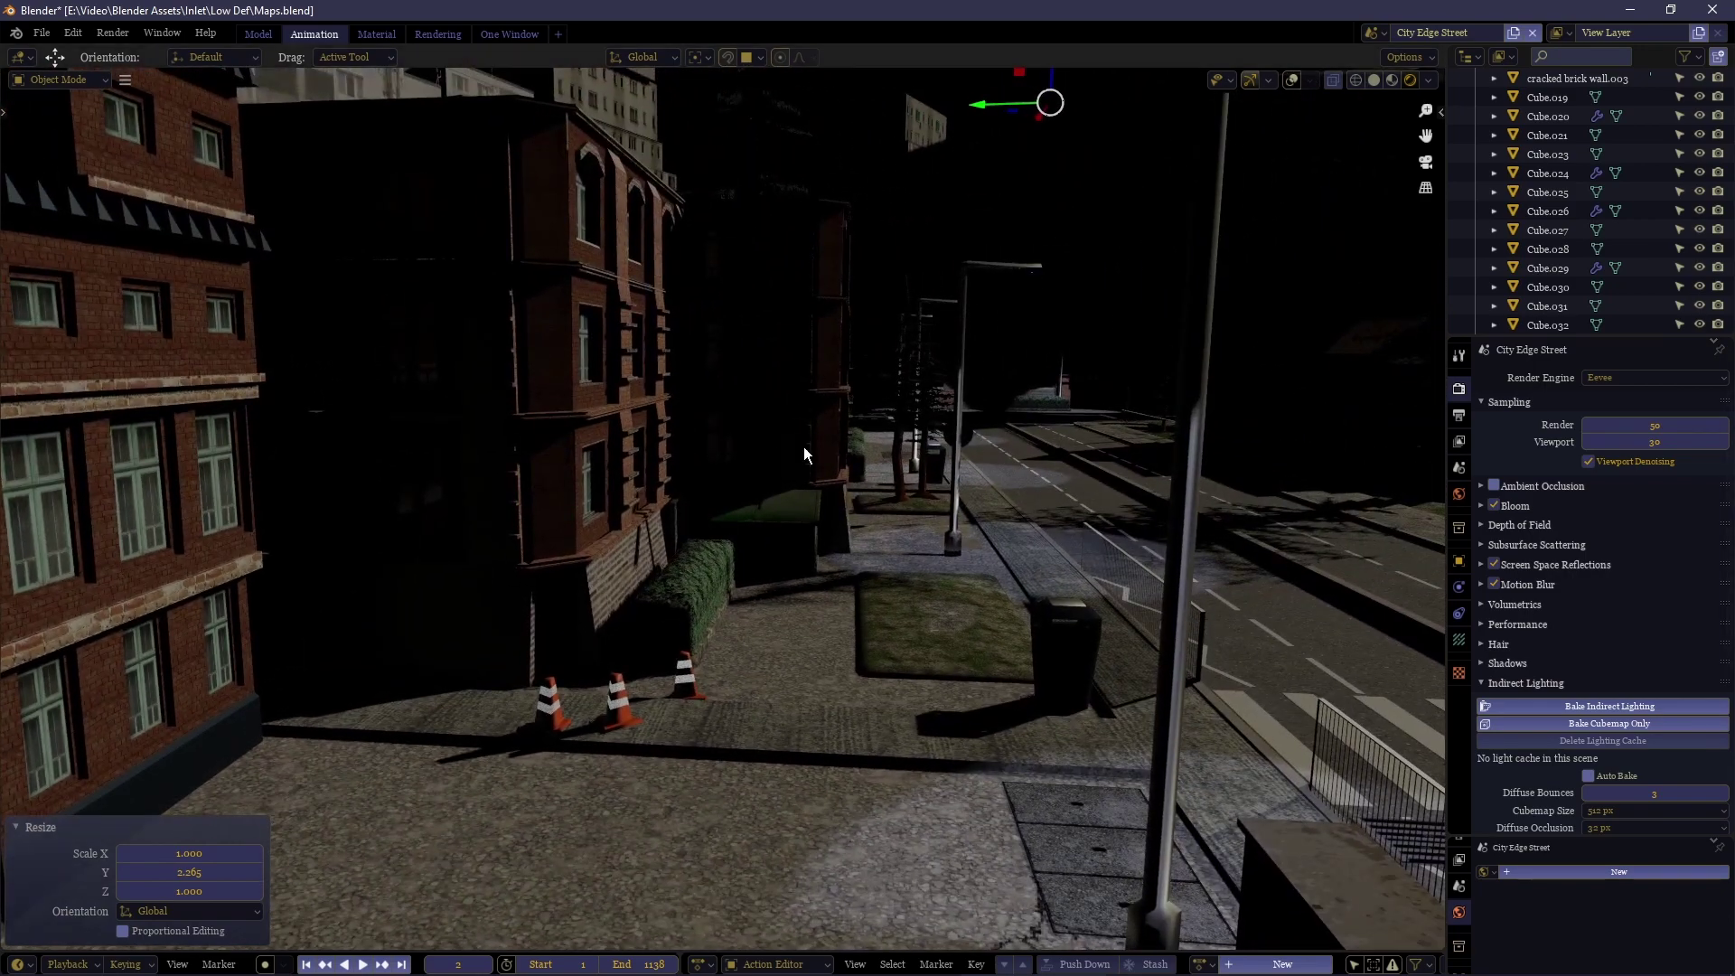
pyautogui.click(1565, 705)
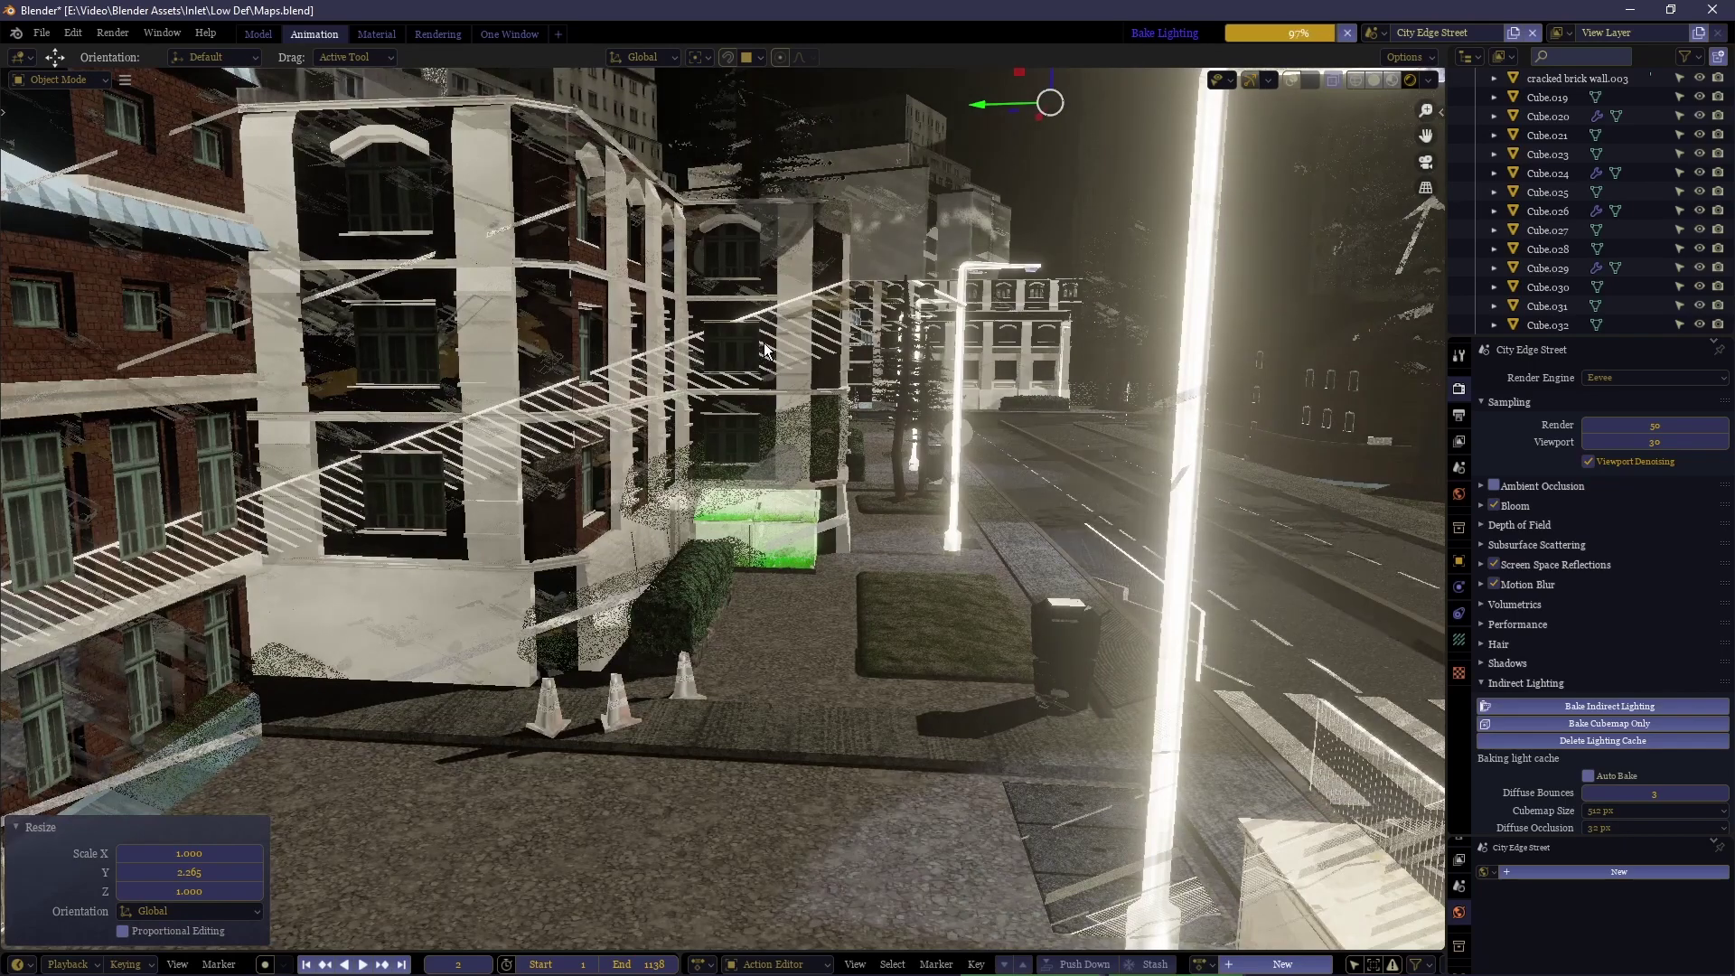
# Inspect the baked indirect lighting along the street, on the brick facades and in the shadows beside the metal box.
pyautogui.hotkey('shift', '`')
pyautogui.press('s')
pyautogui.press('d')
pyautogui.press('s')
pyautogui.press('d')
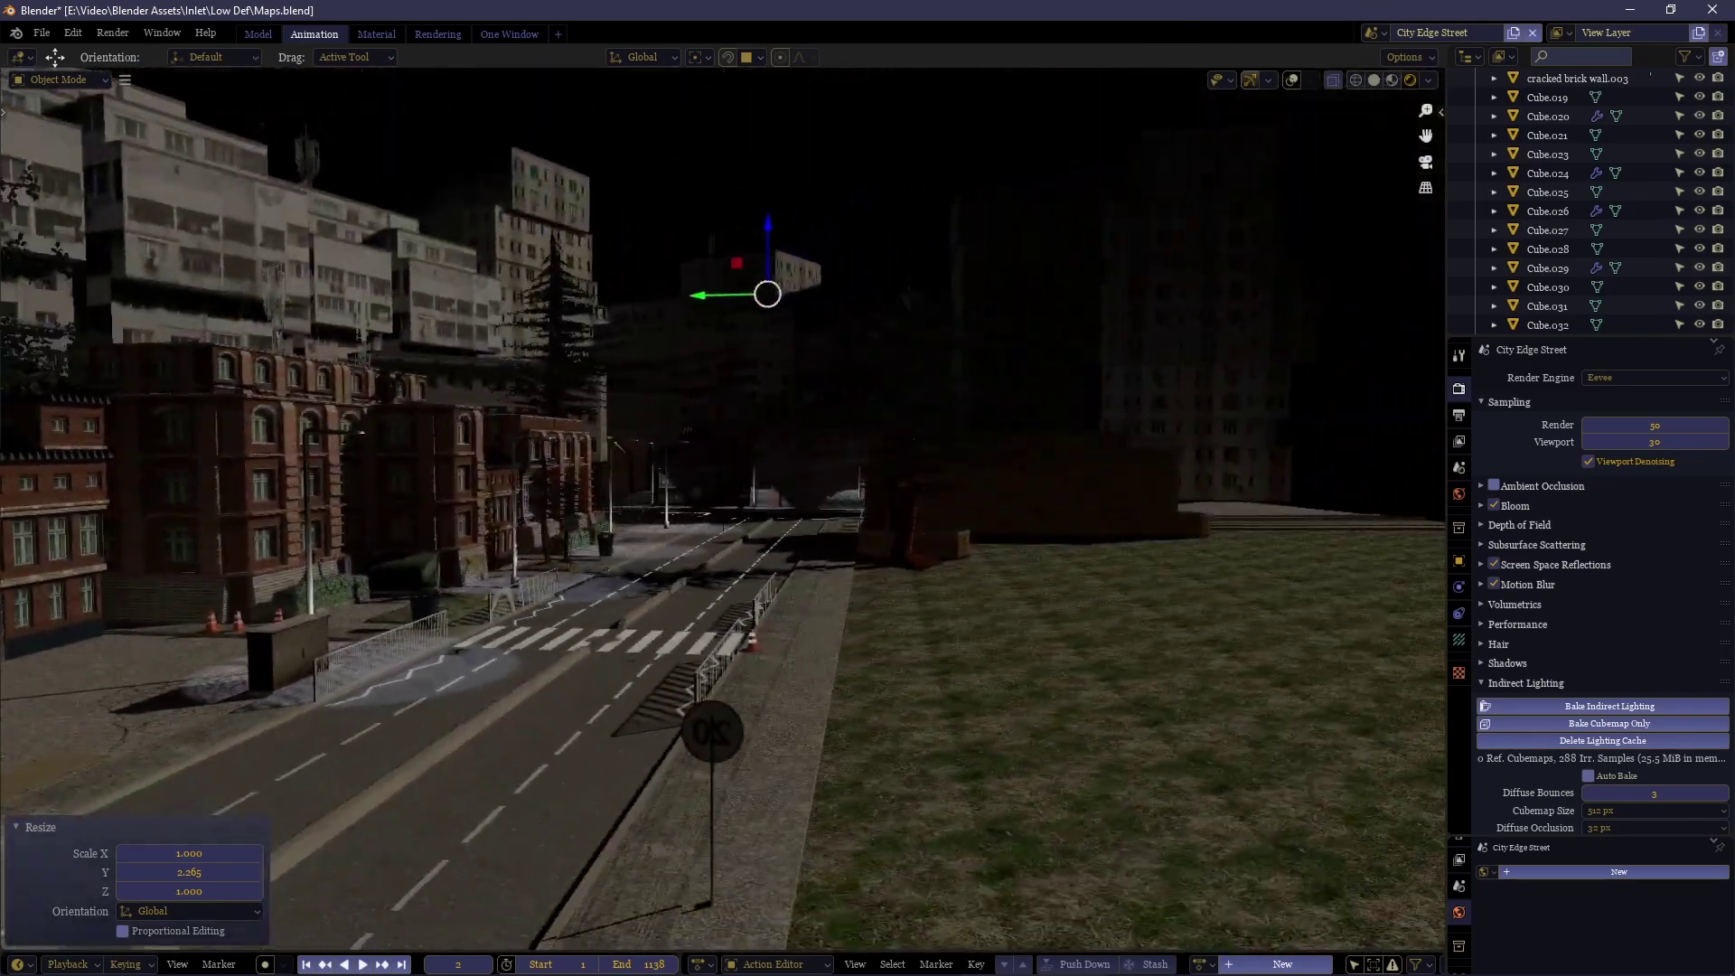
pyautogui.press('s')
pyautogui.press('s')
pyautogui.press('a')
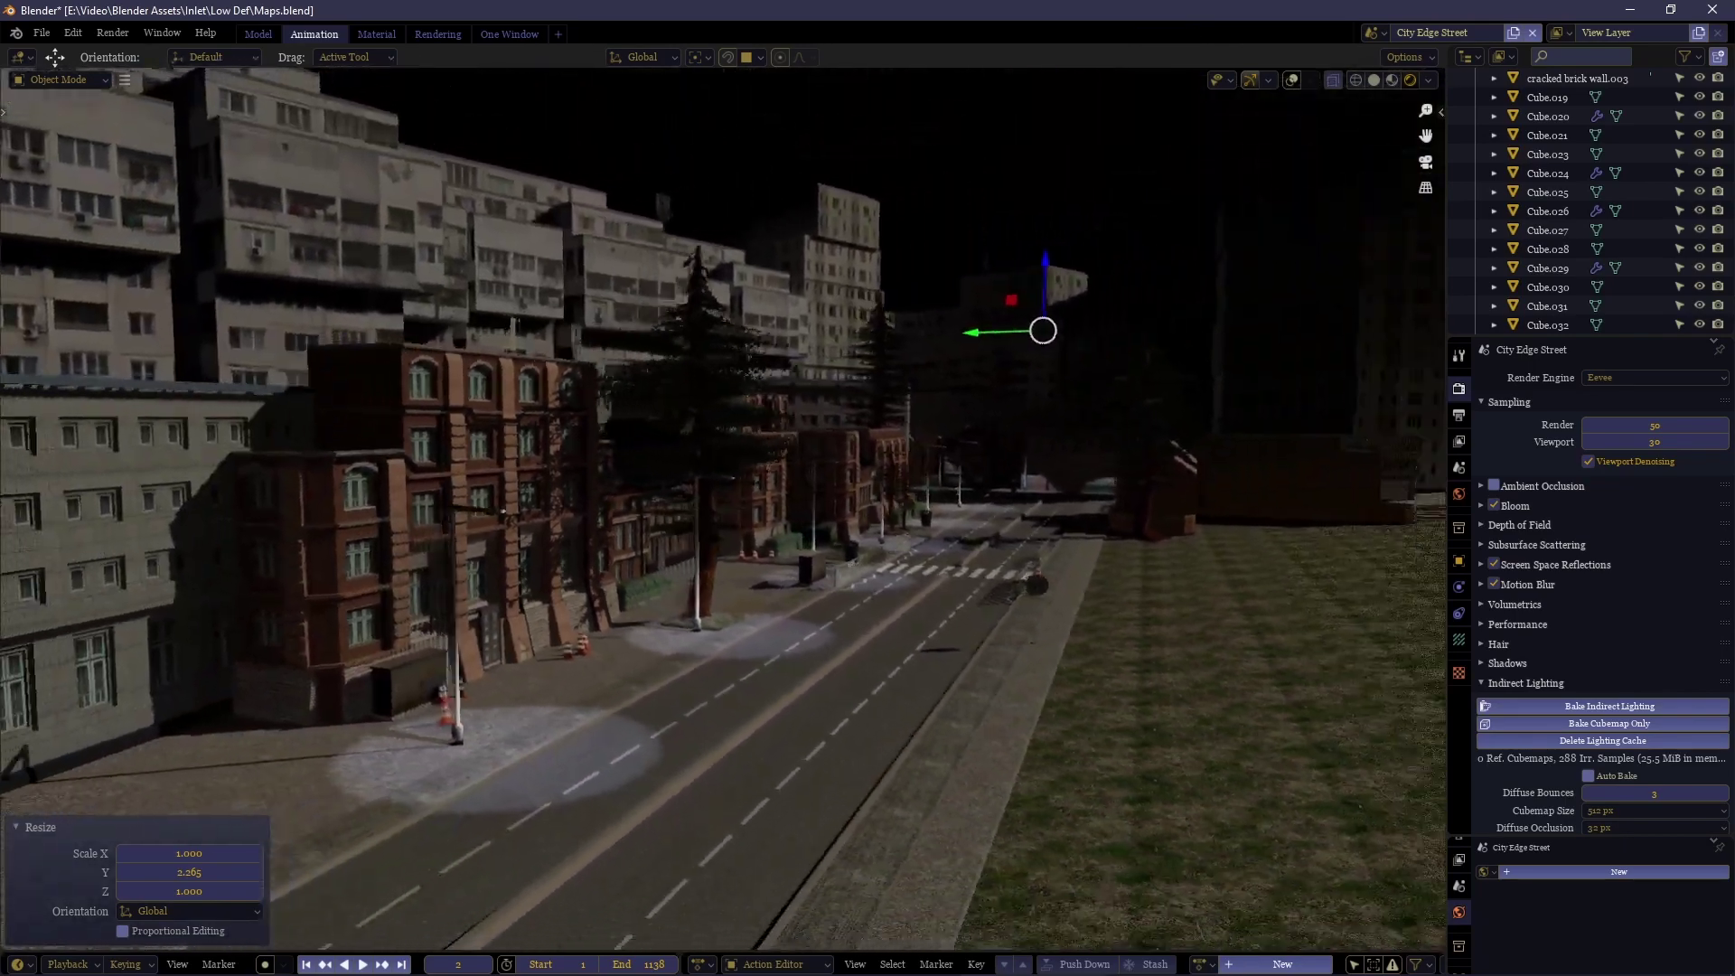
pyautogui.press('d')
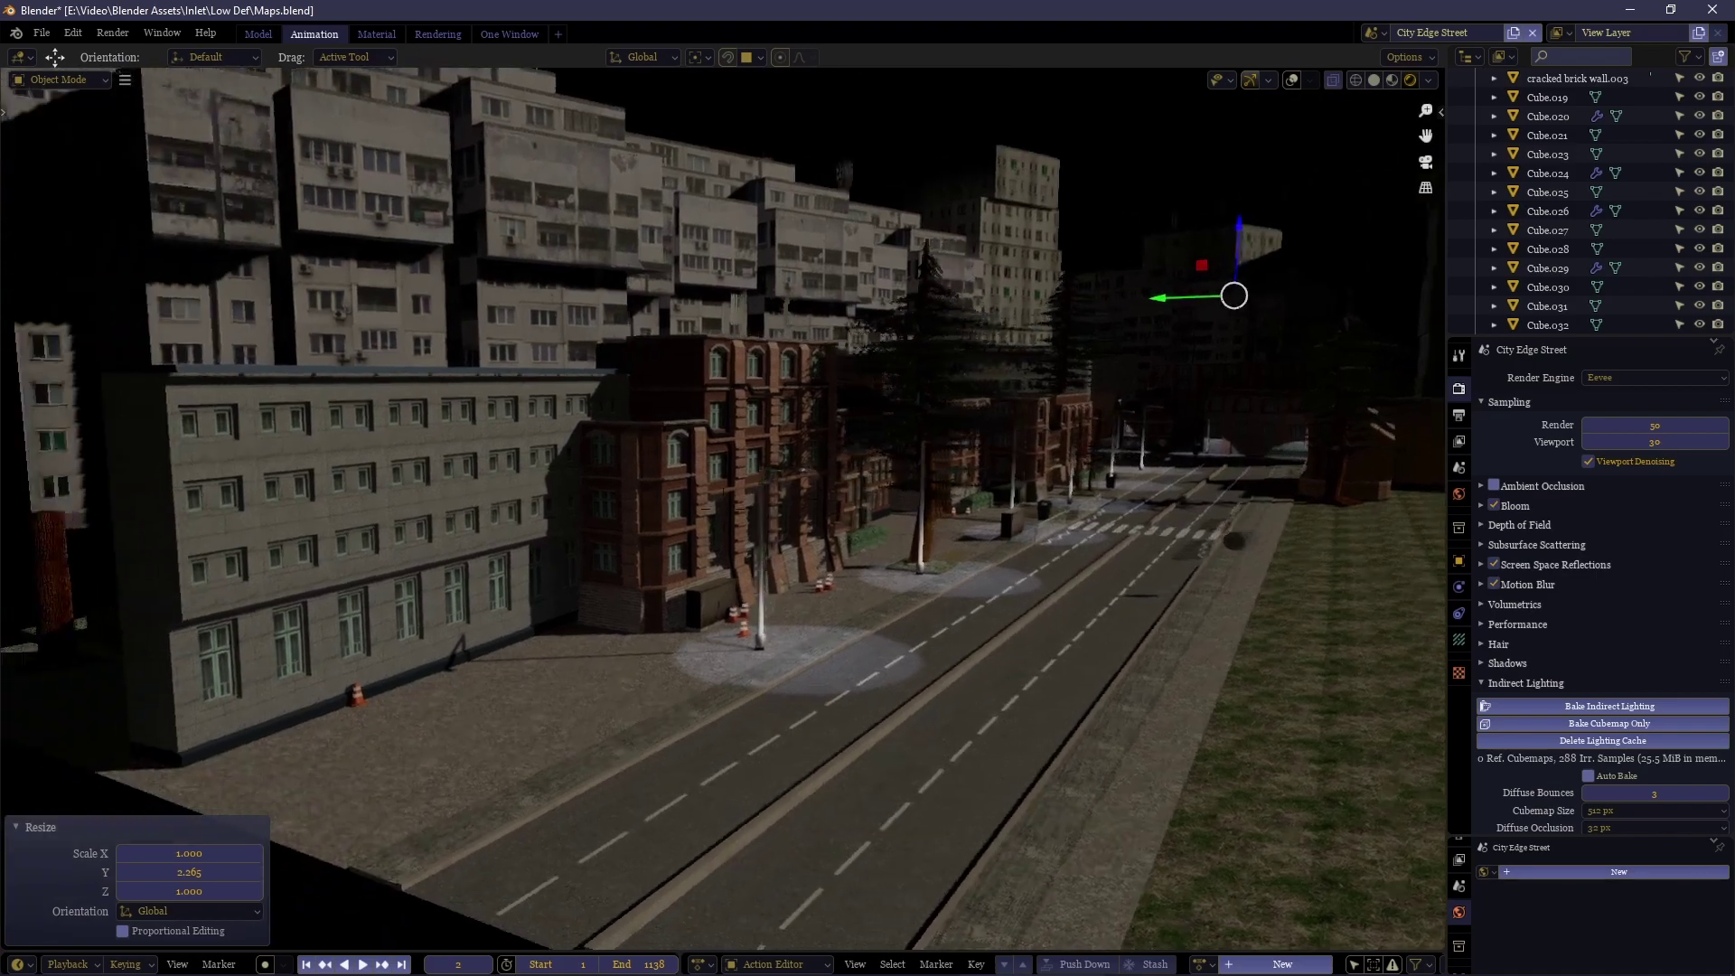
pyautogui.press('w')
pyautogui.press('w')
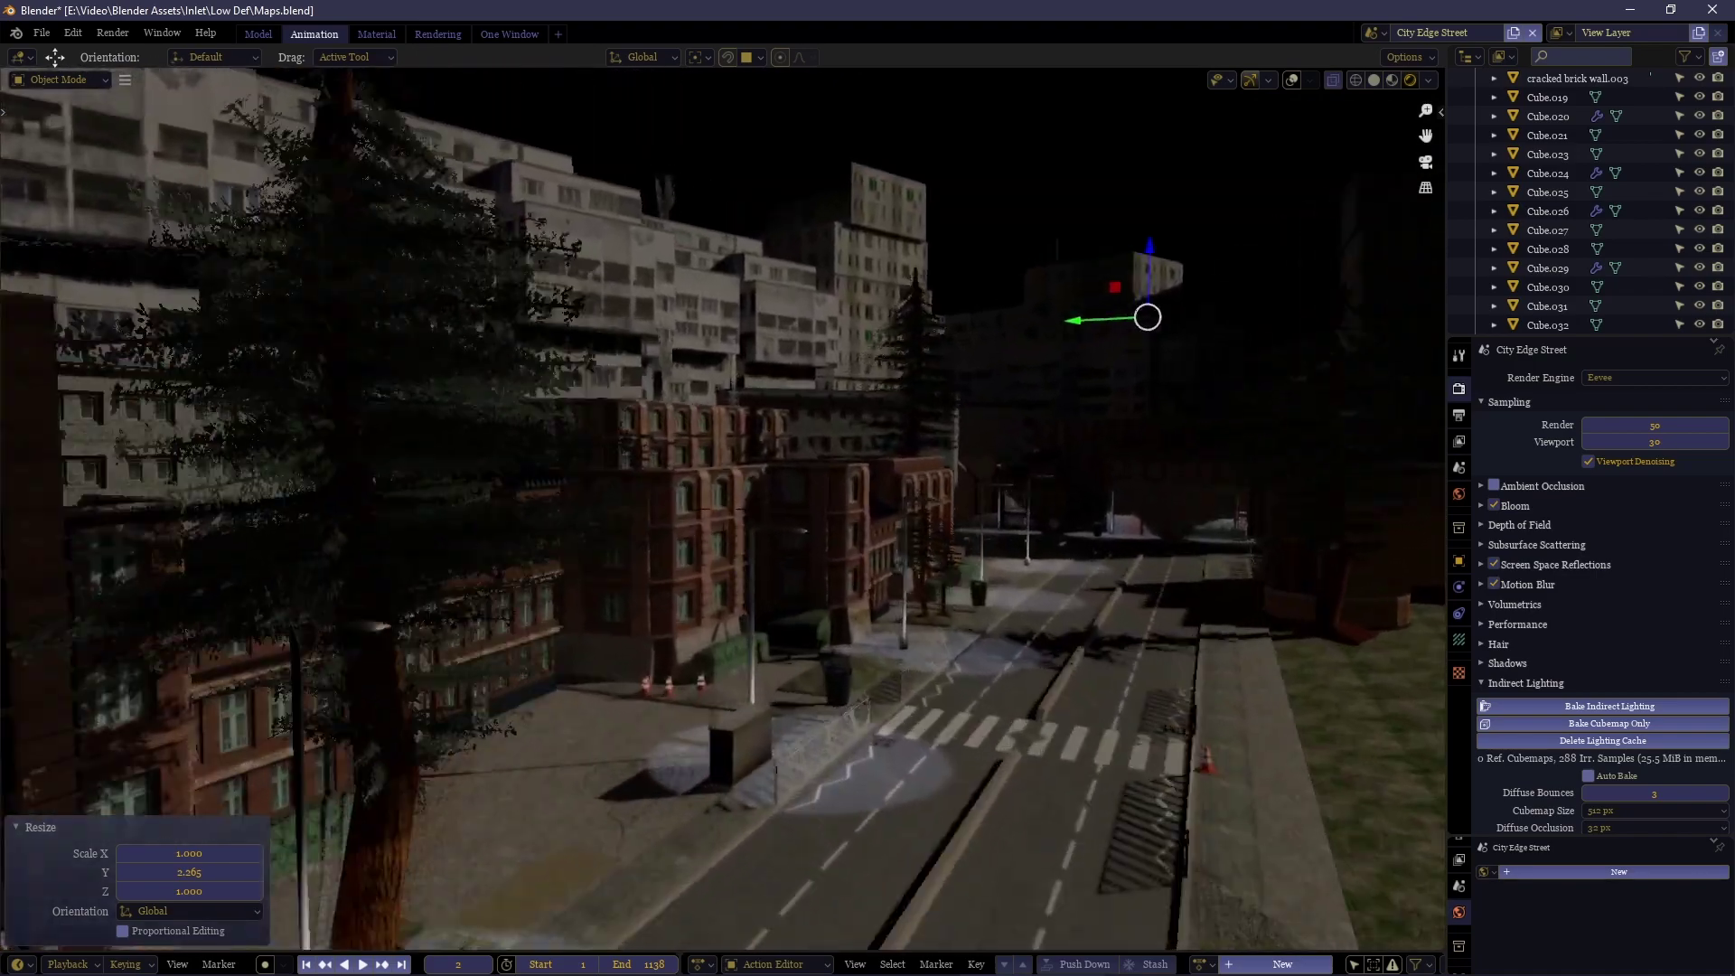
pyautogui.press('w')
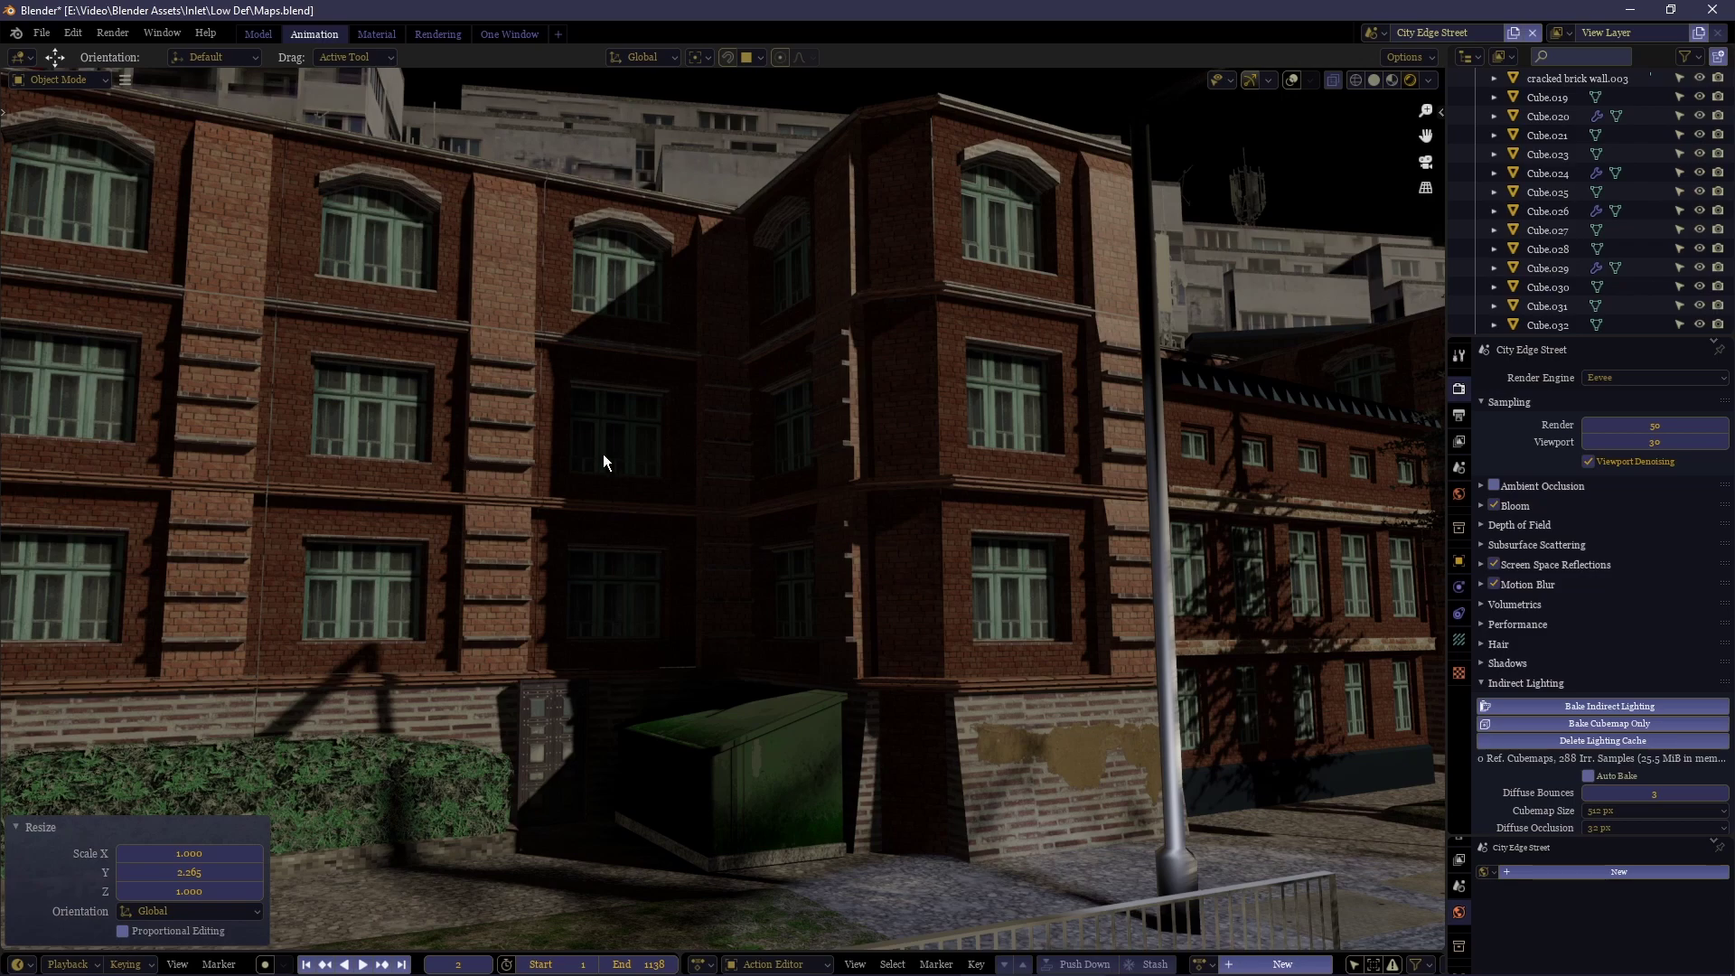
pyautogui.press('e')
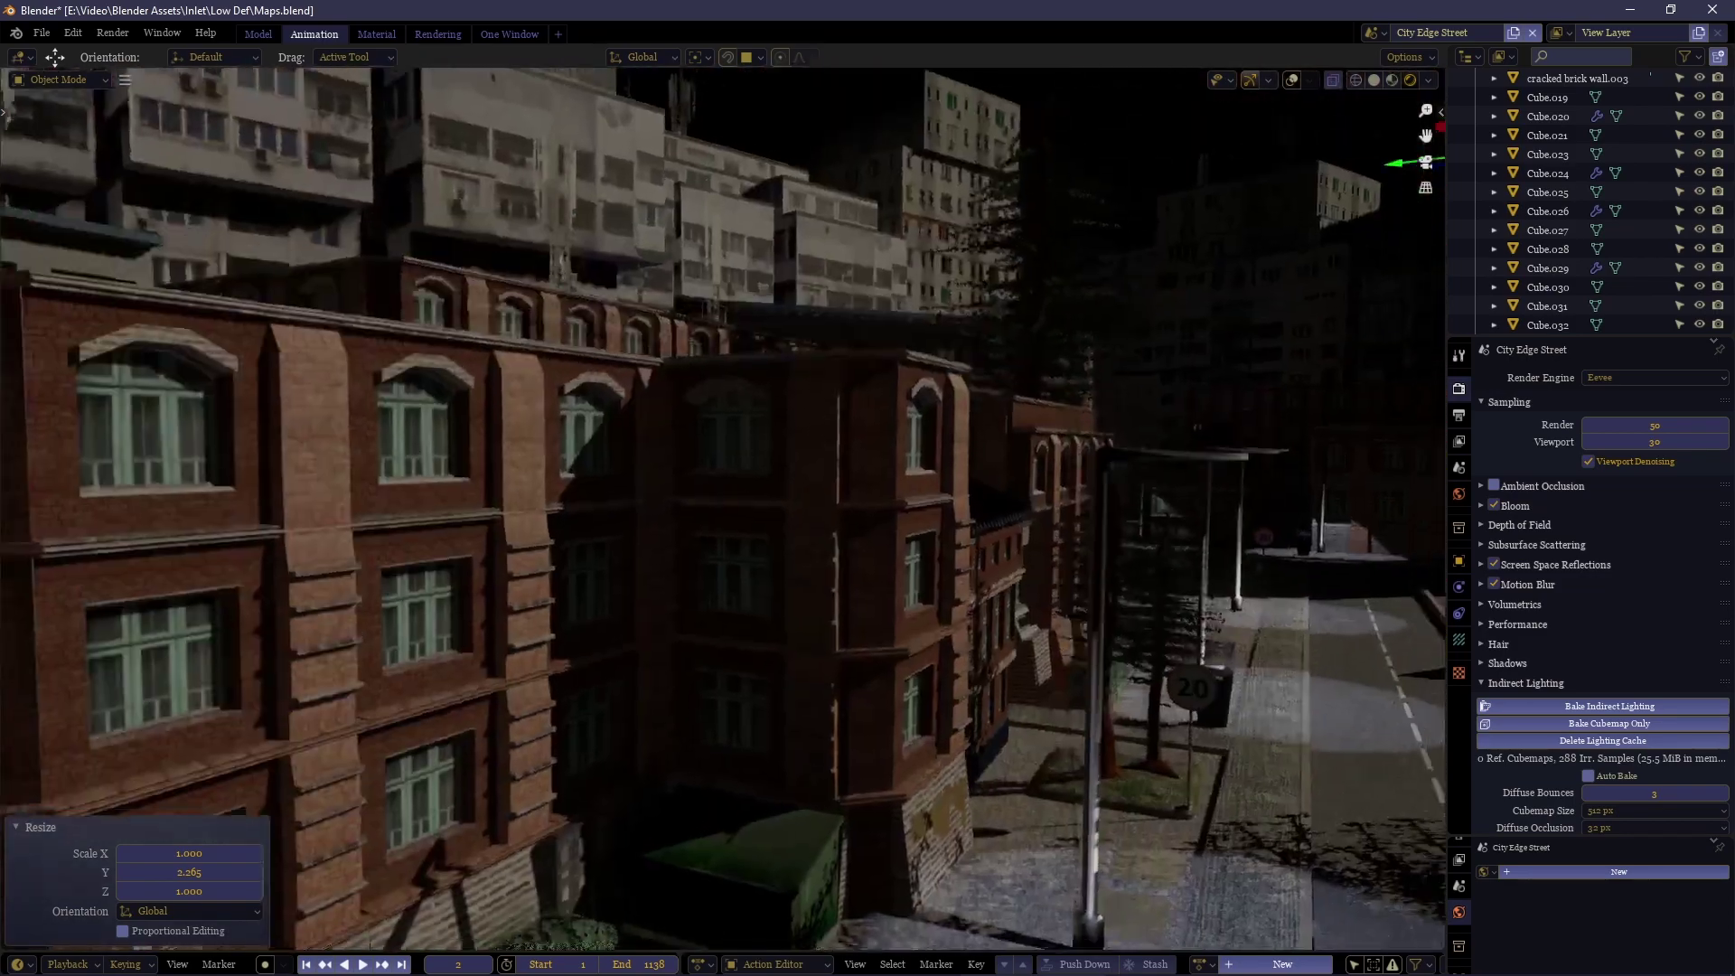
pyautogui.press('w')
pyautogui.press('w')
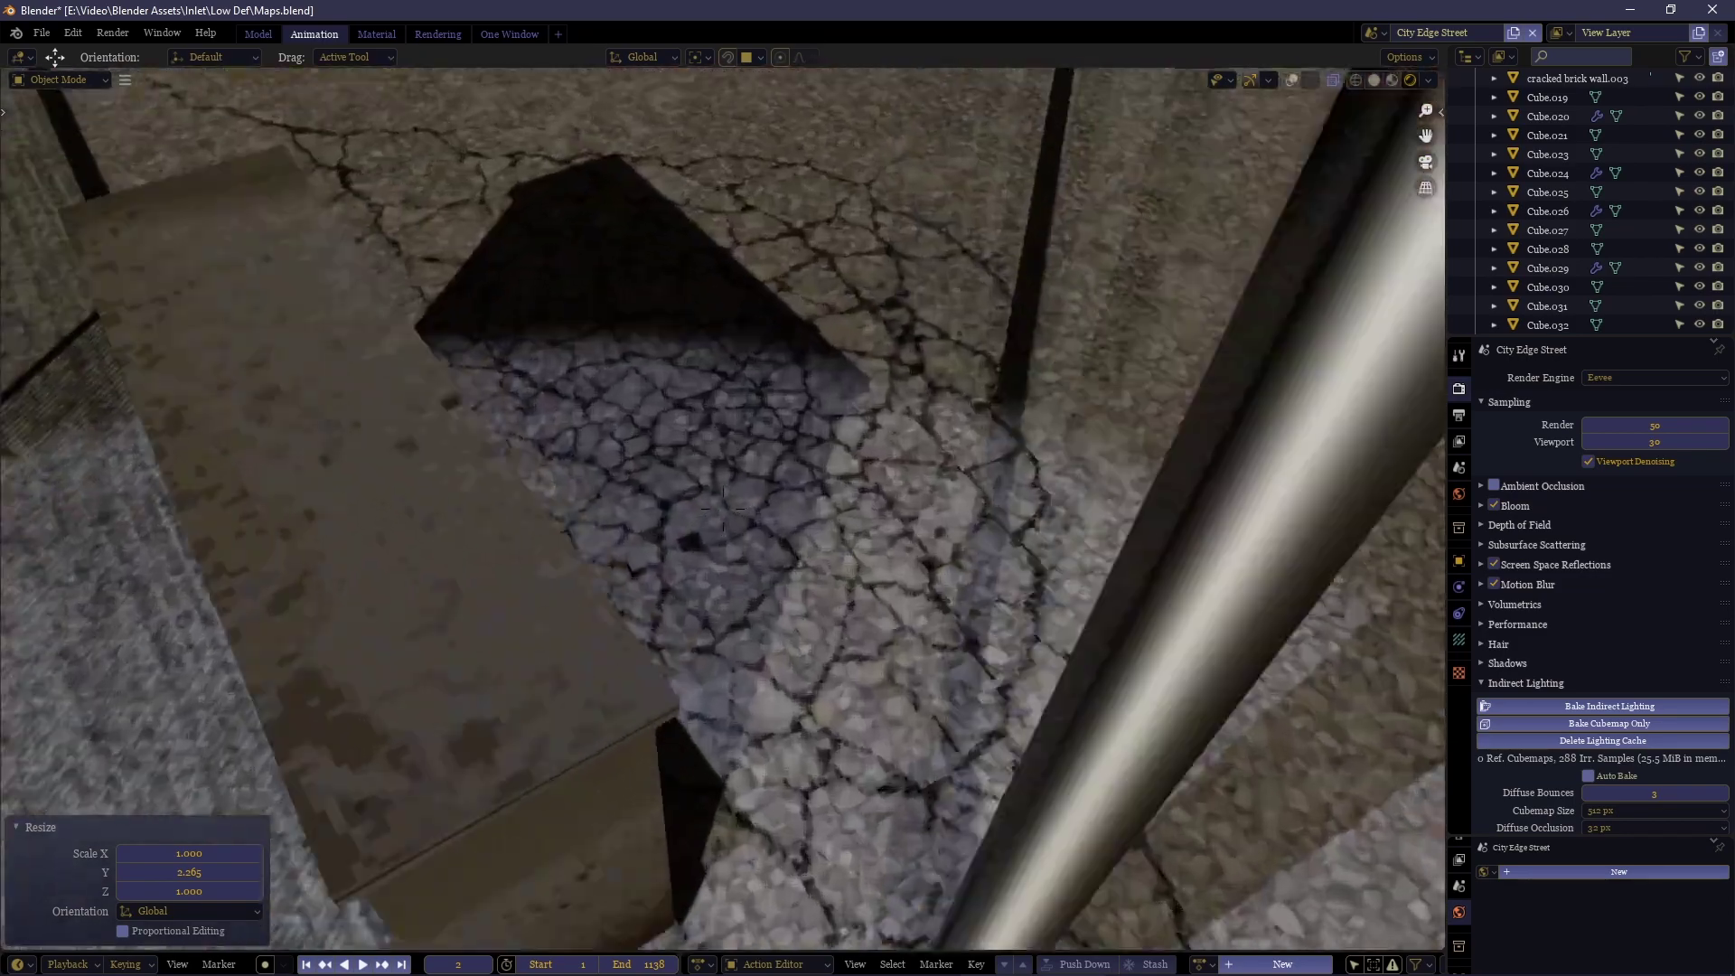
pyautogui.press('s')
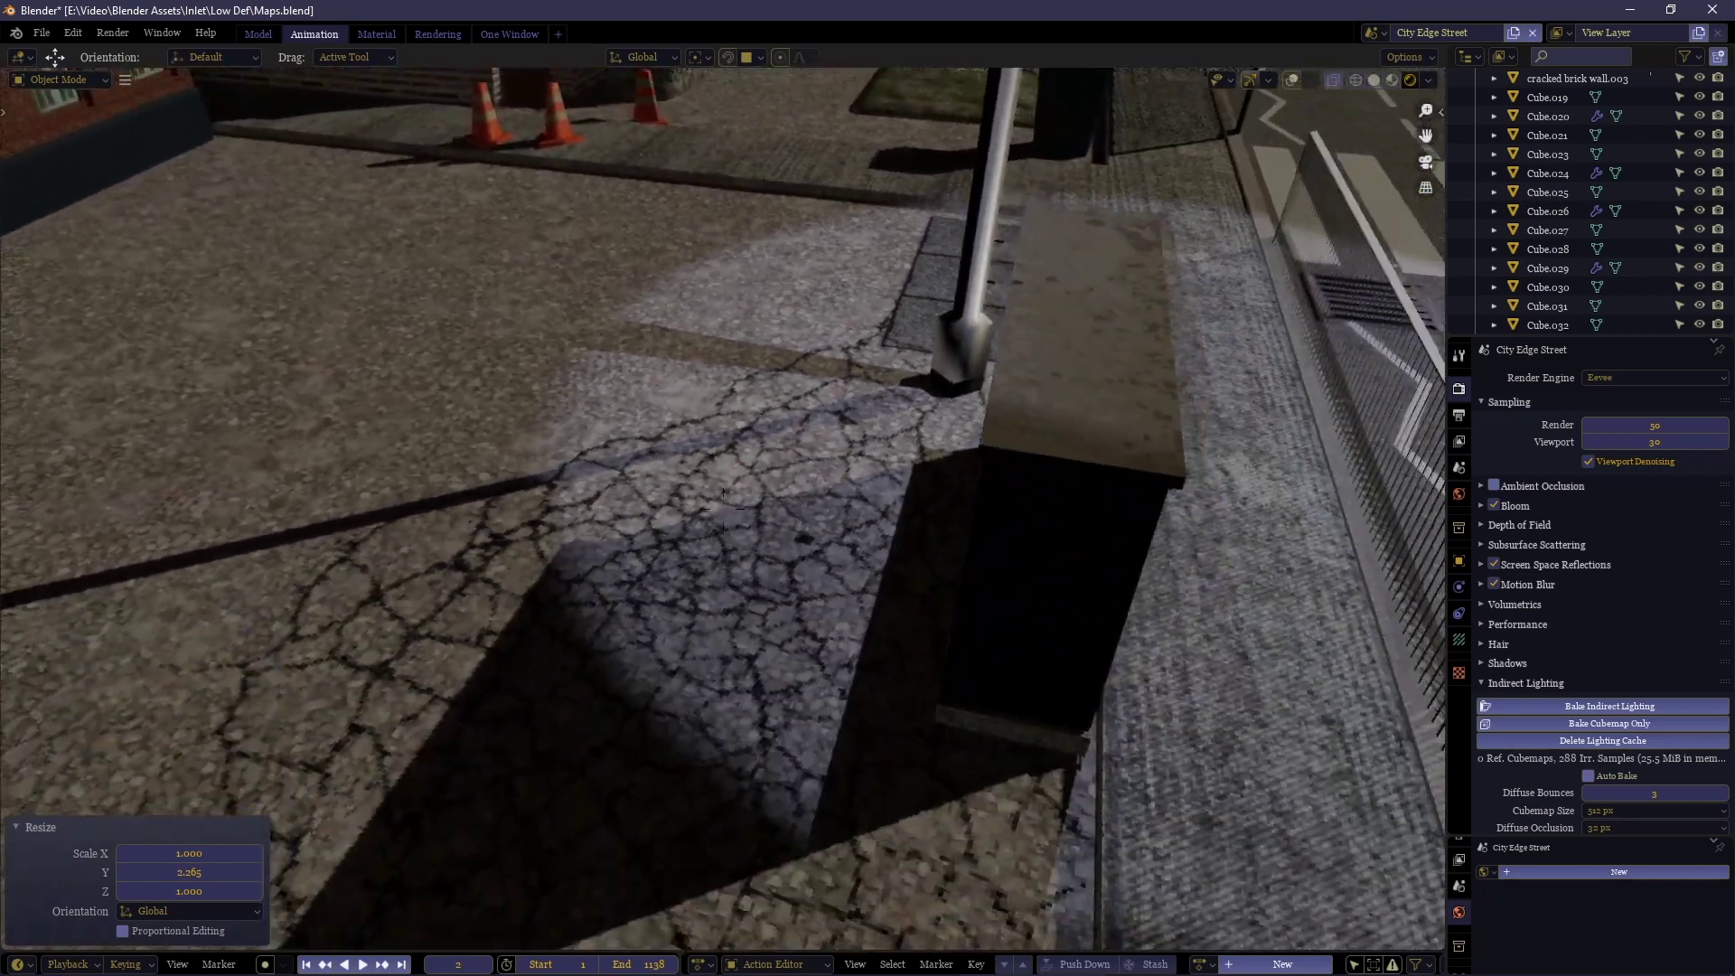
pyautogui.click(723, 509)
# Place the 3D cursor on the cracked pavement near the metal box, show the overlays, and add a scaled-down cube there.
pyautogui.hotkey('shift', 'space')
pyautogui.press('space')
pyautogui.click(550, 518)
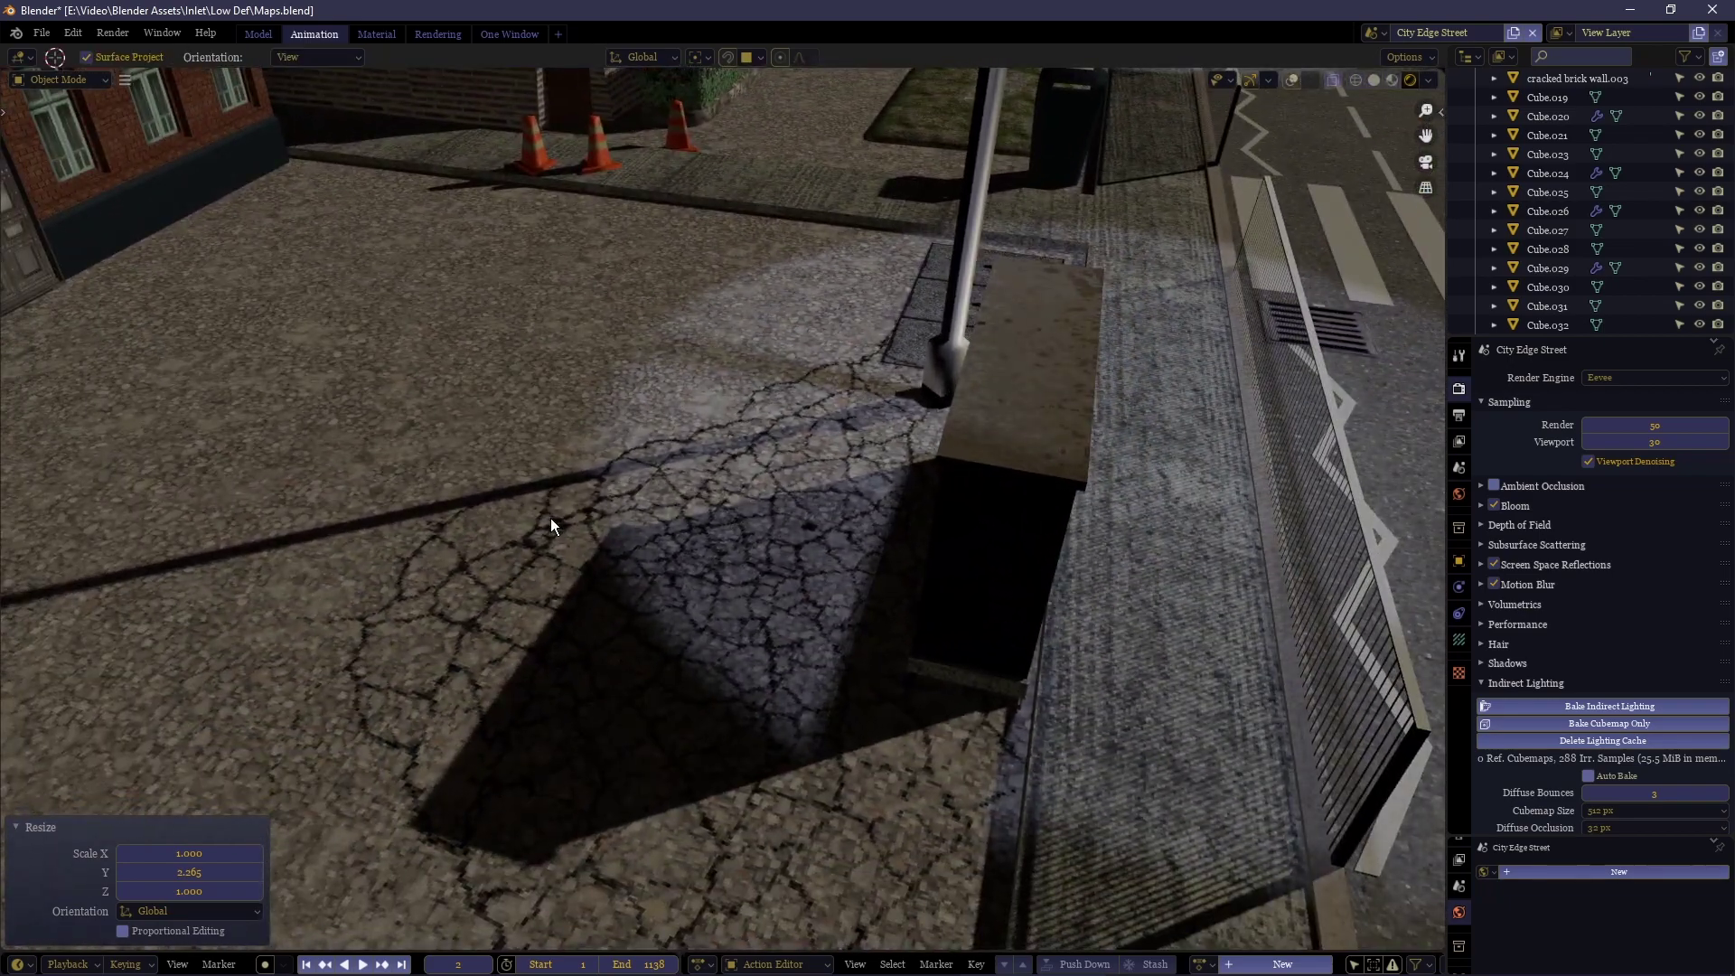
pyautogui.hotkey('alt', 'shift', 'z')
pyautogui.hotkey('shift', 'a')
pyautogui.moveTo(379, 105)
pyautogui.click(542, 122)
pyautogui.press('s')
pyautogui.click(596, 458)
# Move the cube along Y beside the metal box and adjust its height above the pavement.
pyautogui.press('g')
pyautogui.press('y')
pyautogui.click(788, 569)
pyautogui.press('KP_Decimal')
pyautogui.press('g')
pyautogui.press('z')
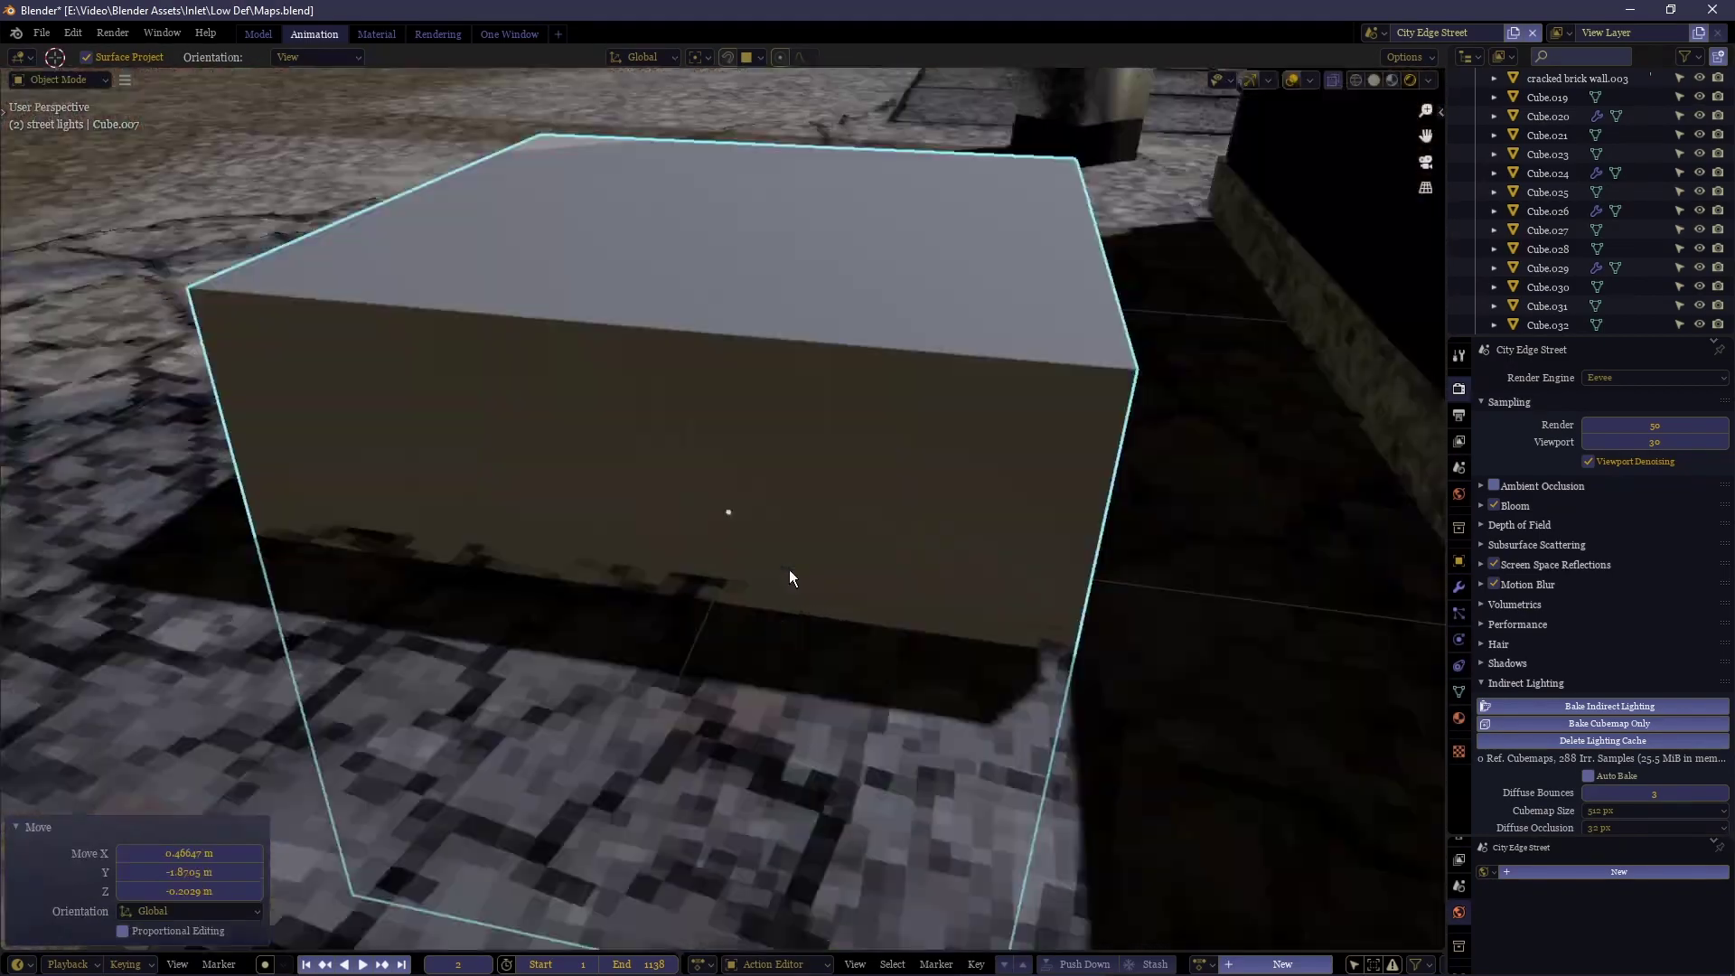
pyautogui.click(867, 468)
# Duplicate the cube along Y, then duplicate the pair and move it -1.2863 m along X to form a two-by-two group.
pyautogui.hotkey('shift', 'd')
pyautogui.press('y')
pyautogui.click(539, 469)
pyautogui.keyDown('shift'); pyautogui.click(648, 382); pyautogui.keyUp('shift')
pyautogui.hotkey('shift', 'd')
pyautogui.click(648, 388)
pyautogui.press('g')
pyautogui.press('y')
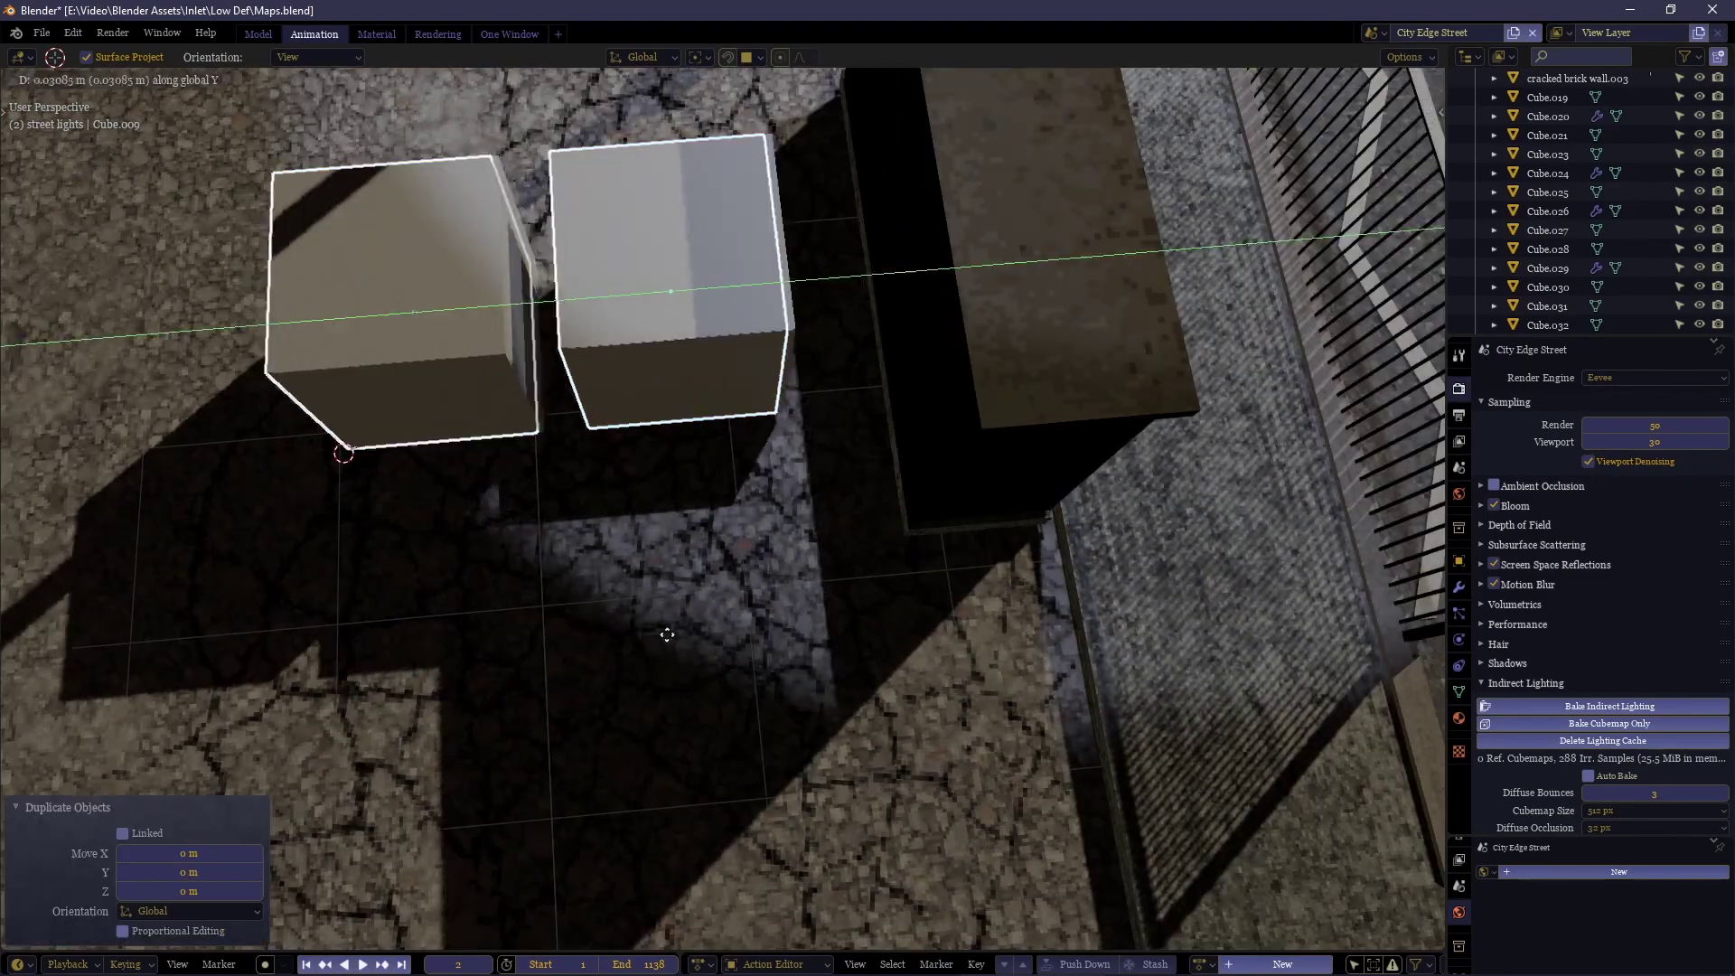
pyautogui.press('x')
pyautogui.click(666, 632)
# Inspect the lighting and shadows on the four cubes and in the gaps between them from several angles.
pyautogui.moveTo(666, 633); pyautogui.dragTo(696, 581, button='middle')
pyautogui.hotkey('shift', '`')
pyautogui.press('w')
pyautogui.press('w')
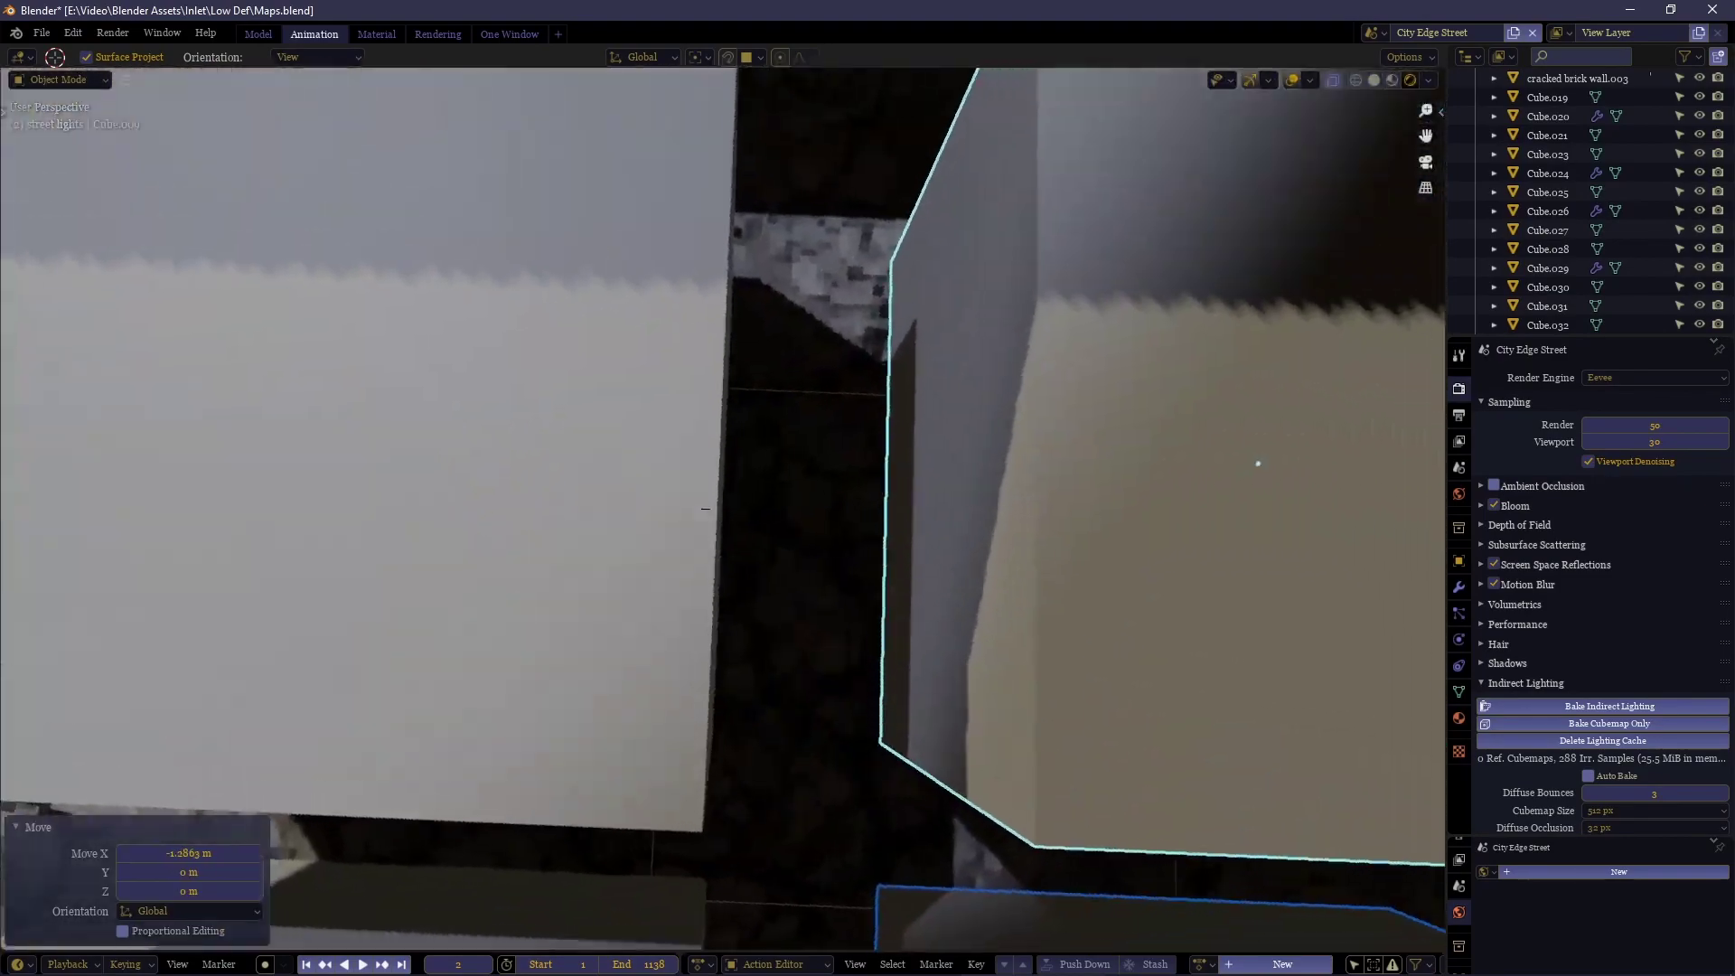
pyautogui.press('d')
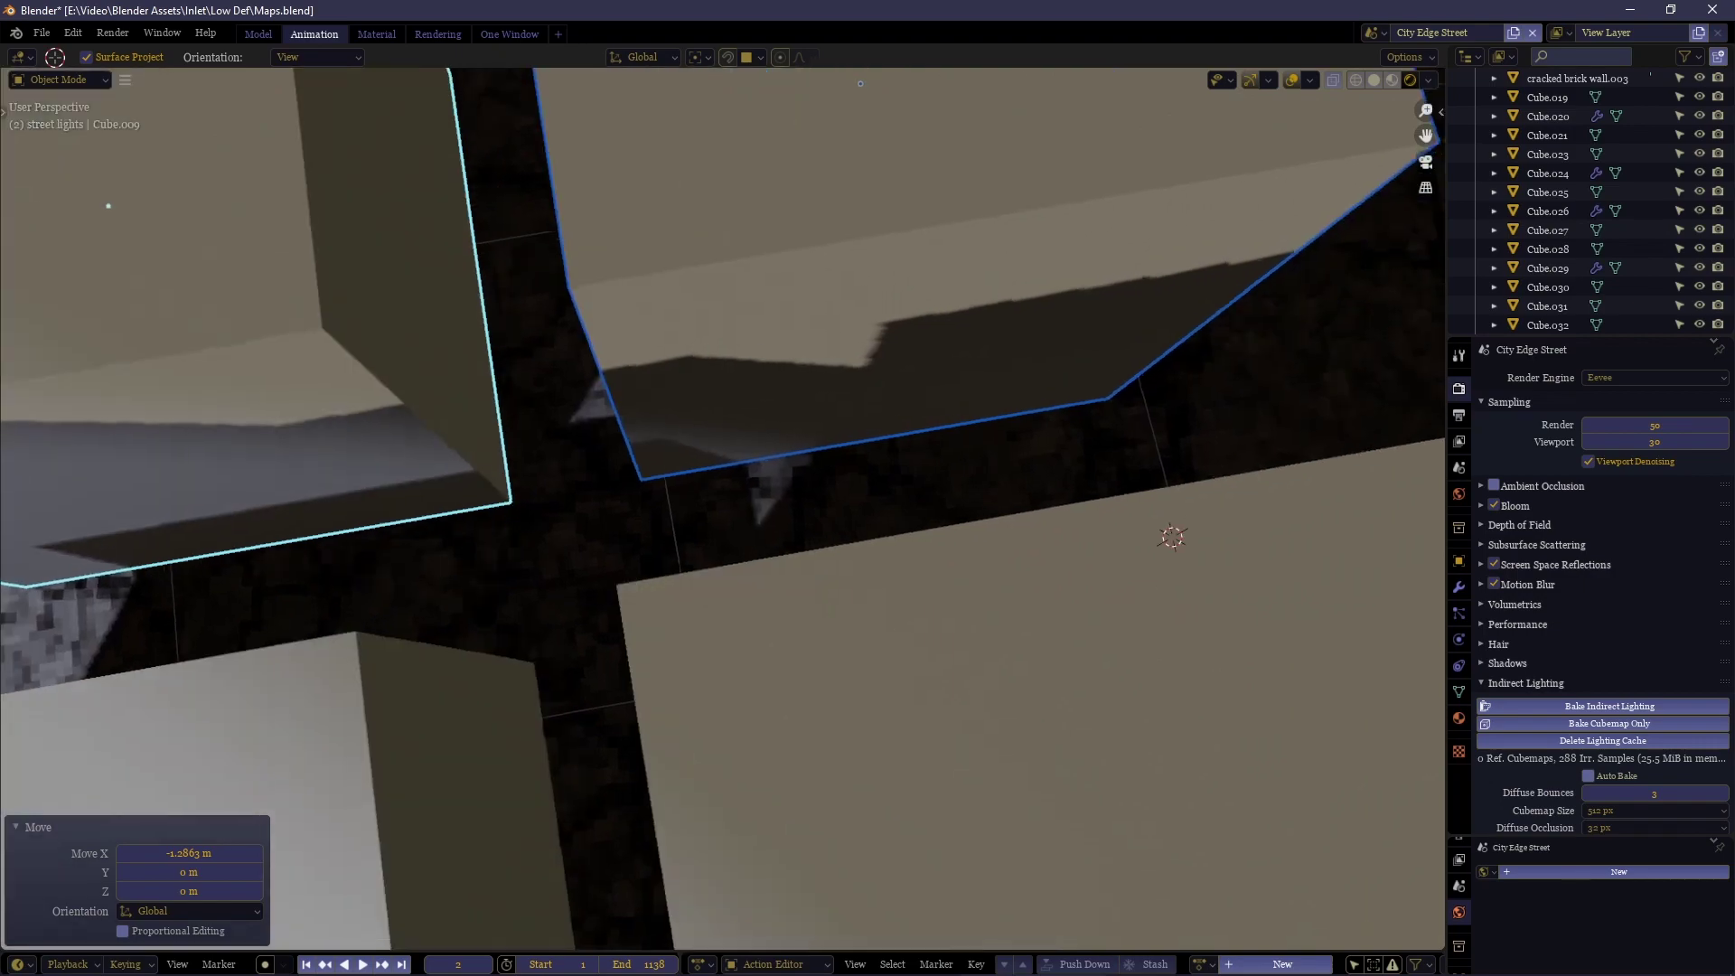
pyautogui.press('w')
pyautogui.press('a')
pyautogui.press('w')
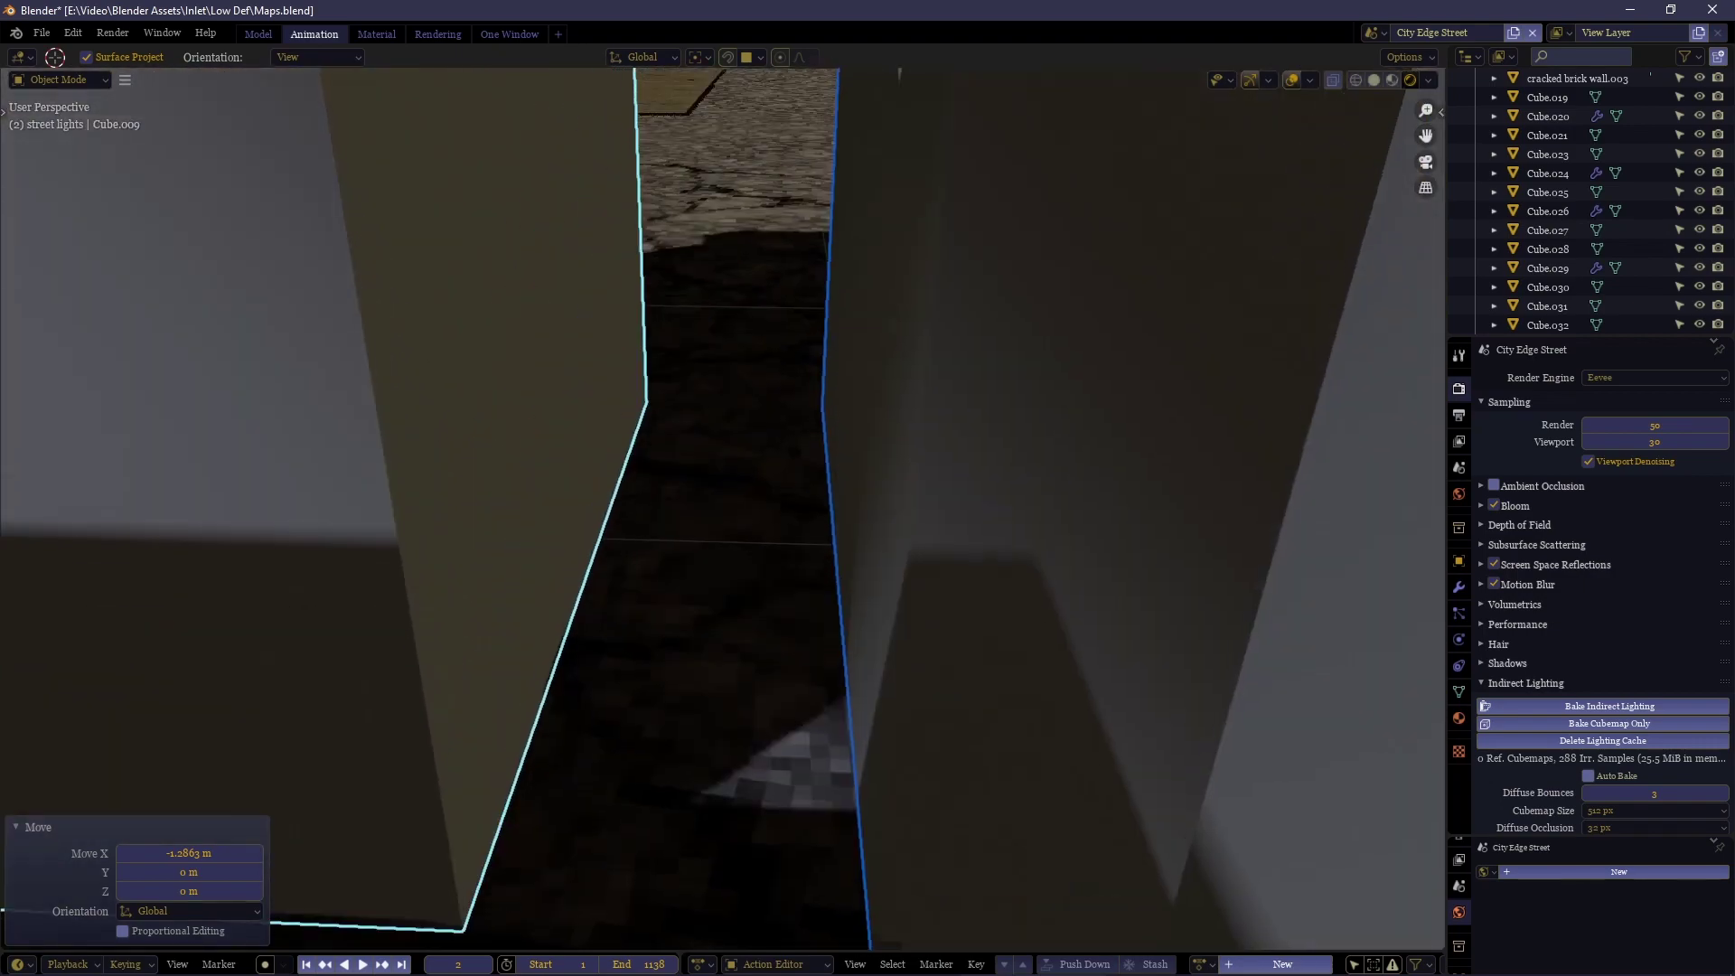
pyautogui.press('s')
pyautogui.press('d')
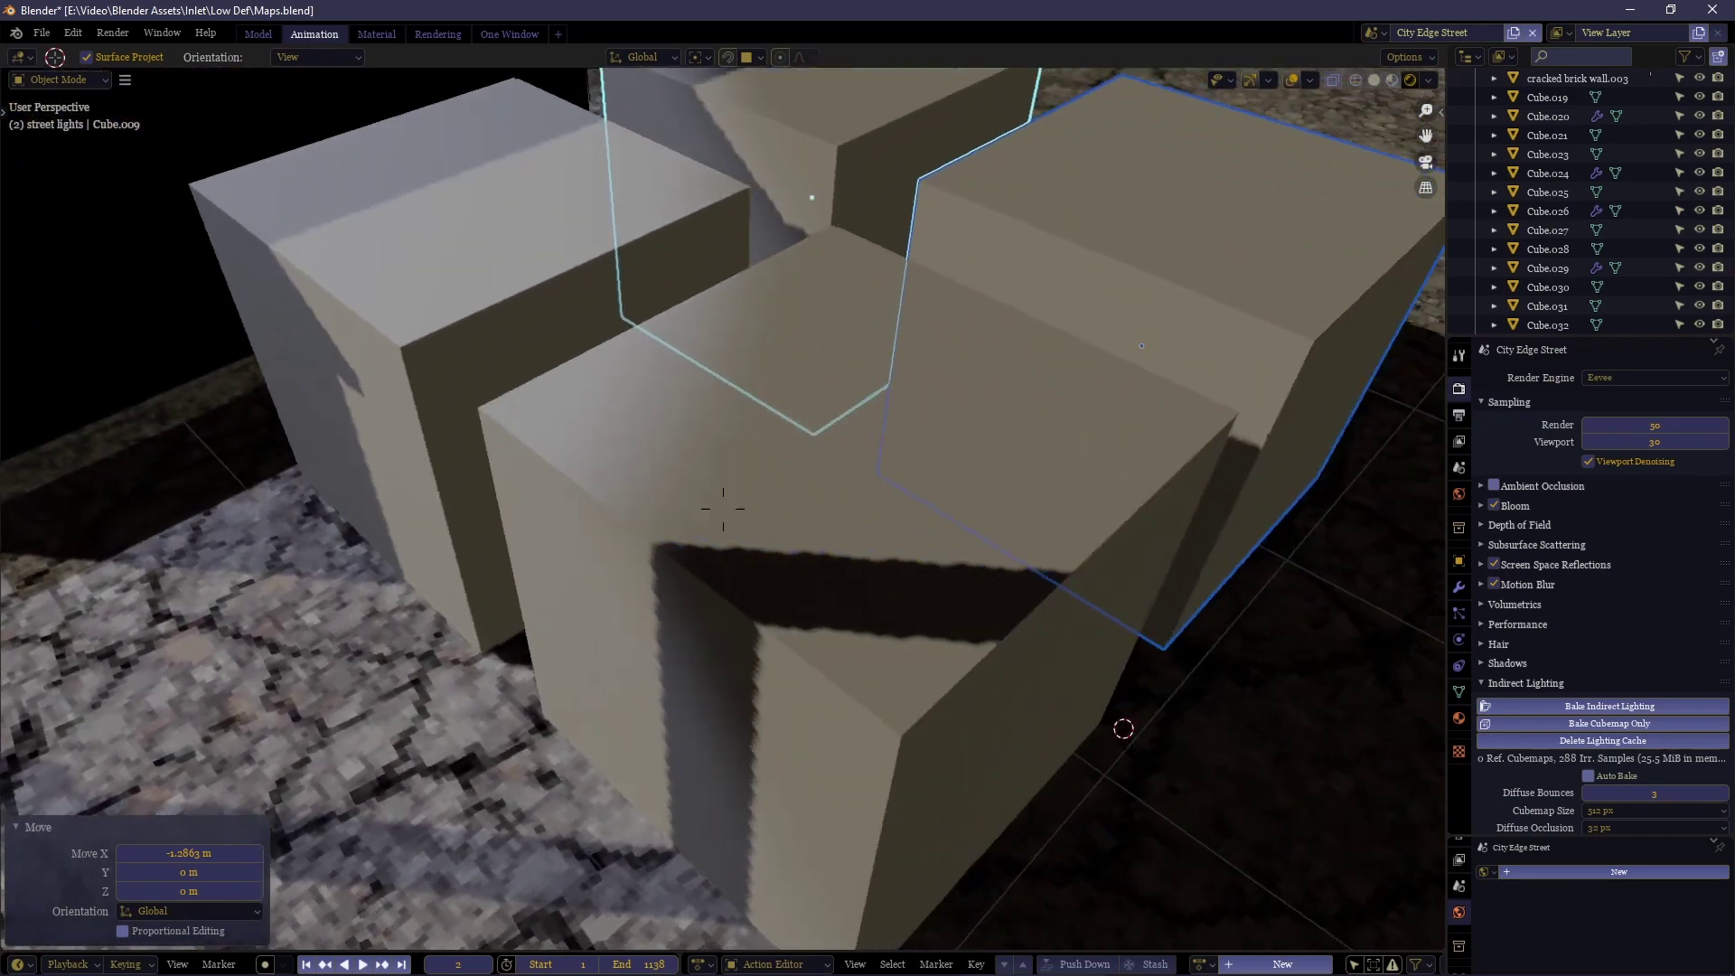
pyautogui.press('s')
pyautogui.press('e')
pyautogui.press('s')
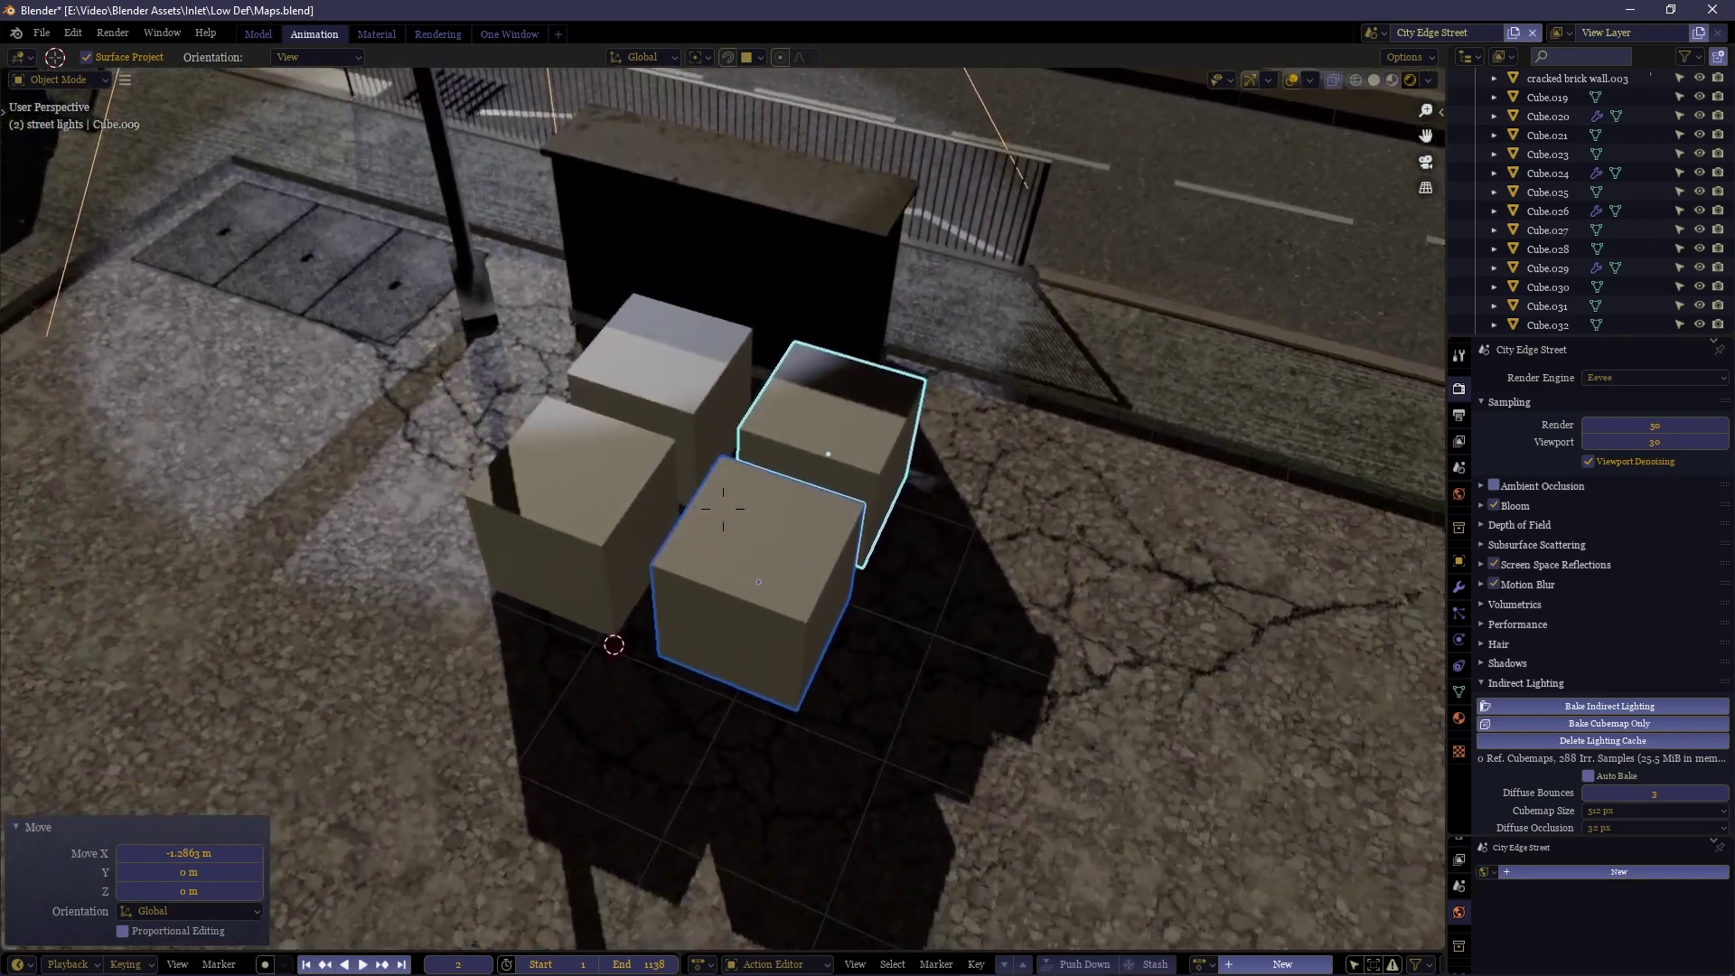
# Select all four test cubes on the cracked pavement beside the metal box and delete them.
pyautogui.click(674, 495)
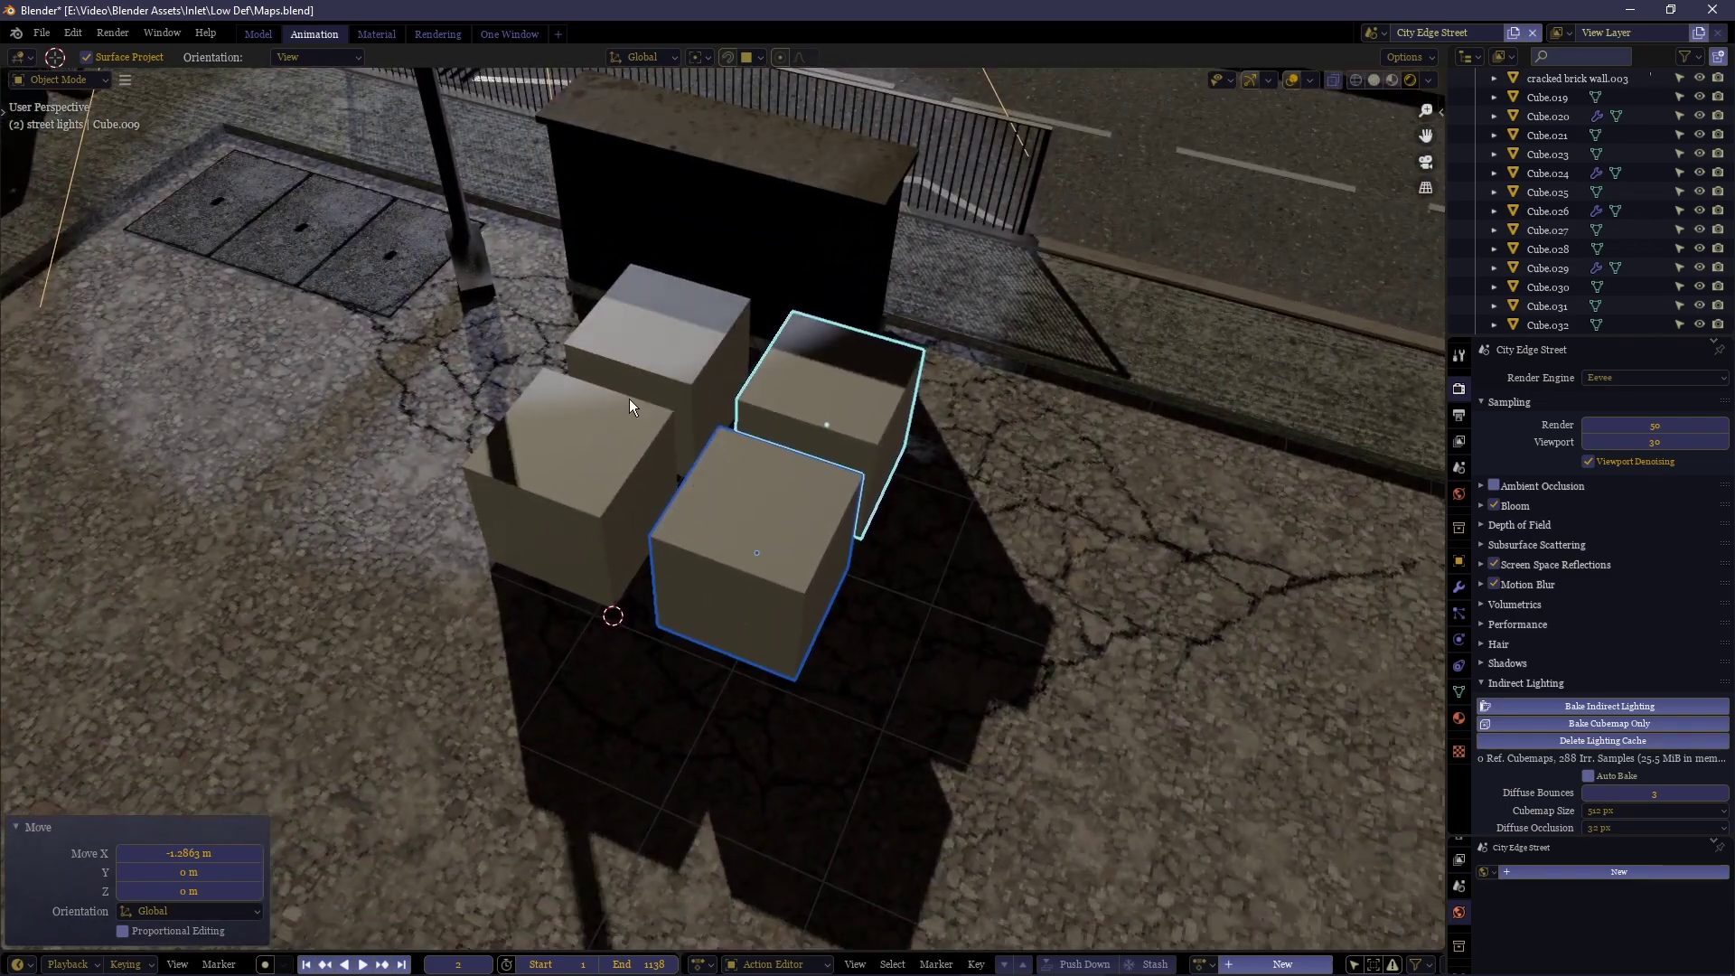
pyautogui.keyDown('shift'); pyautogui.click(653, 481); pyautogui.keyUp('shift')
pyautogui.keyDown('shift'); pyautogui.click(673, 388); pyautogui.keyUp('shift')
pyautogui.press('x')
pyautogui.click(623, 483)
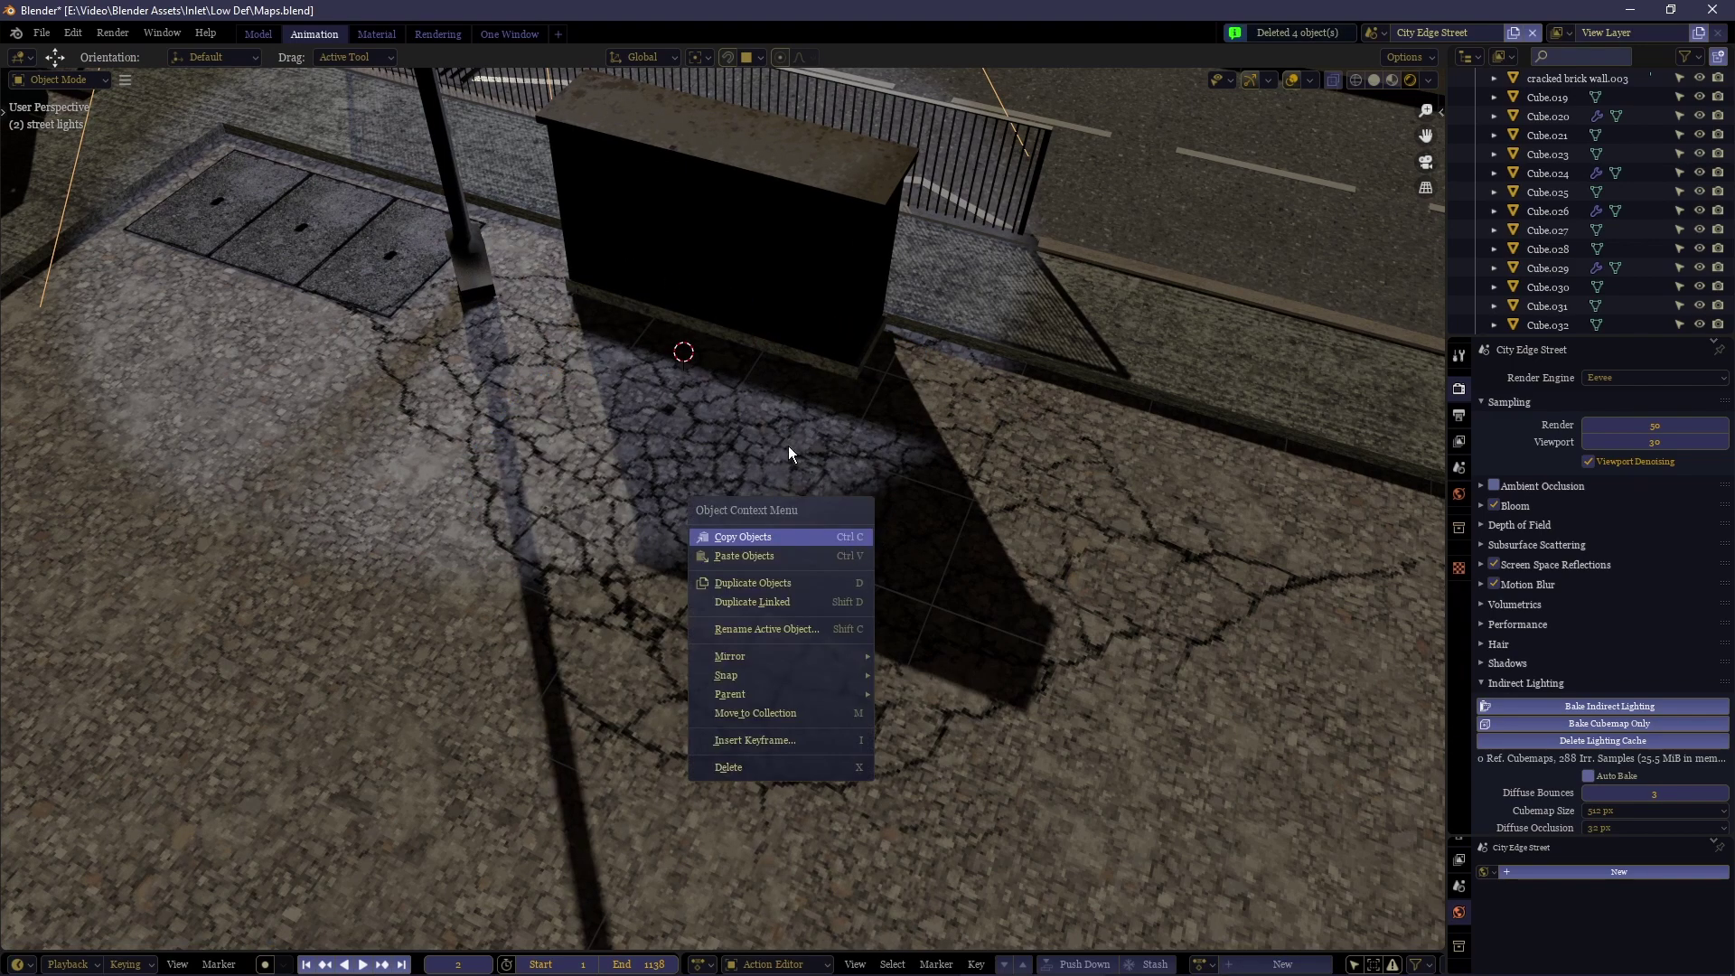
pyautogui.press('Return')
pyautogui.click(807, 496)
# Examine the street lights and the light they cast on the pavement and road along the whole street.
pyautogui.moveTo(807, 517); pyautogui.dragTo(700, 444, button='middle')
pyautogui.press('d')
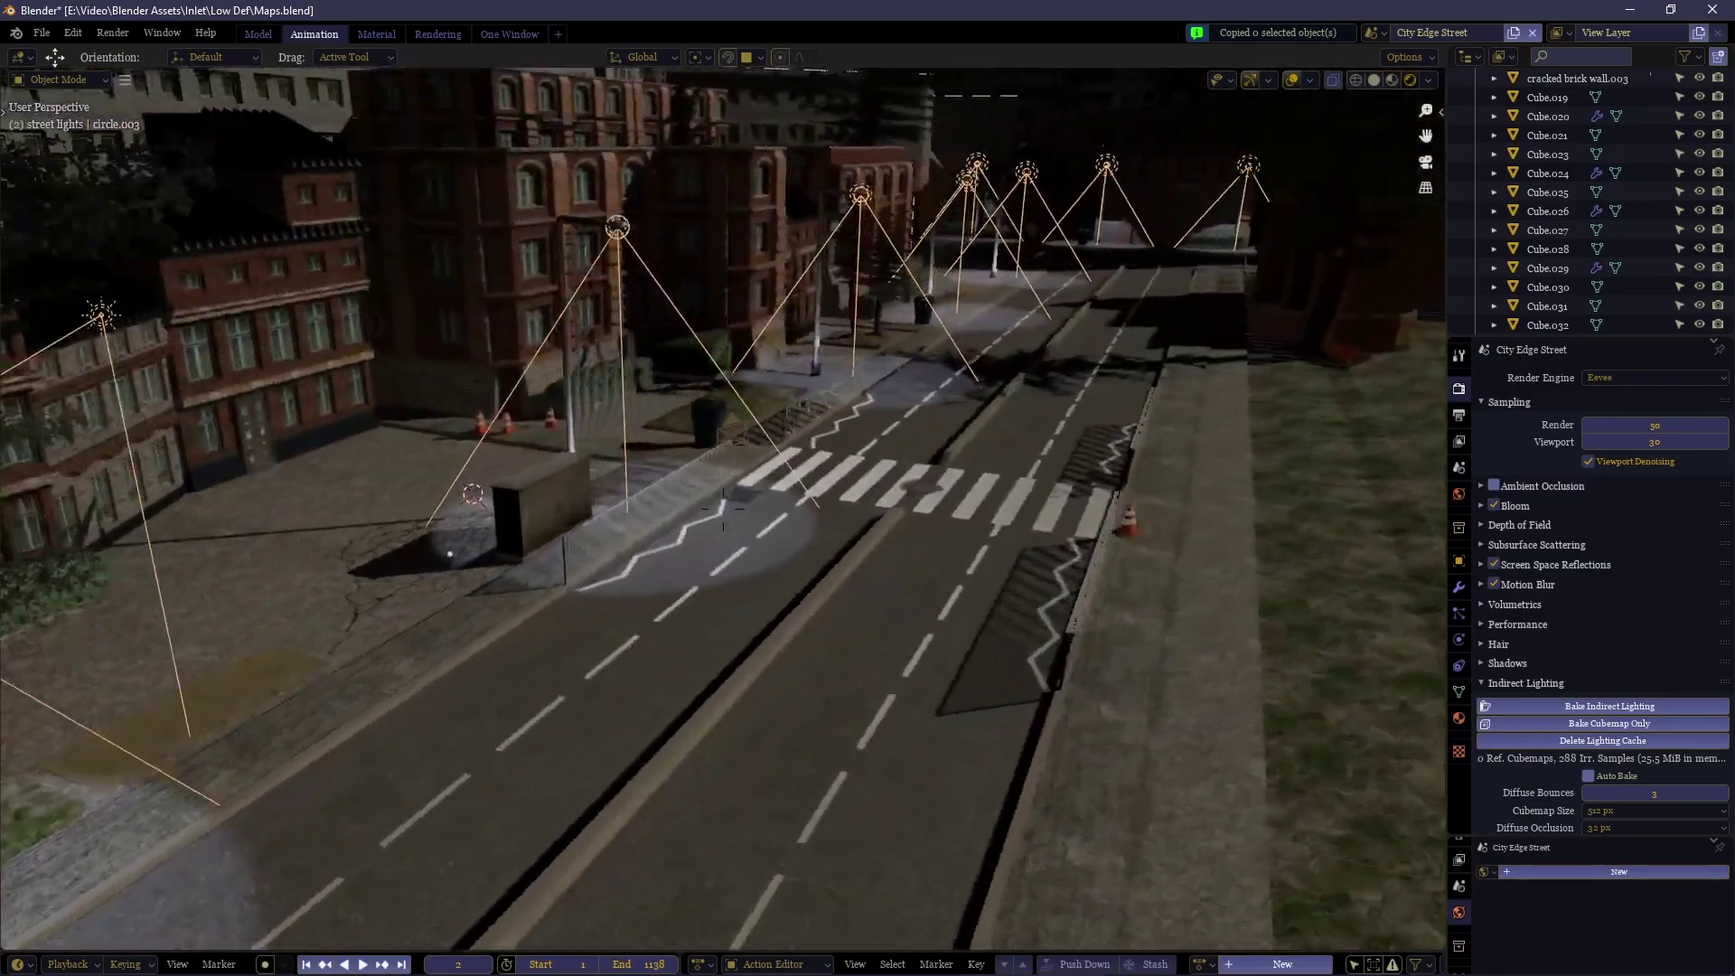
pyautogui.press('w')
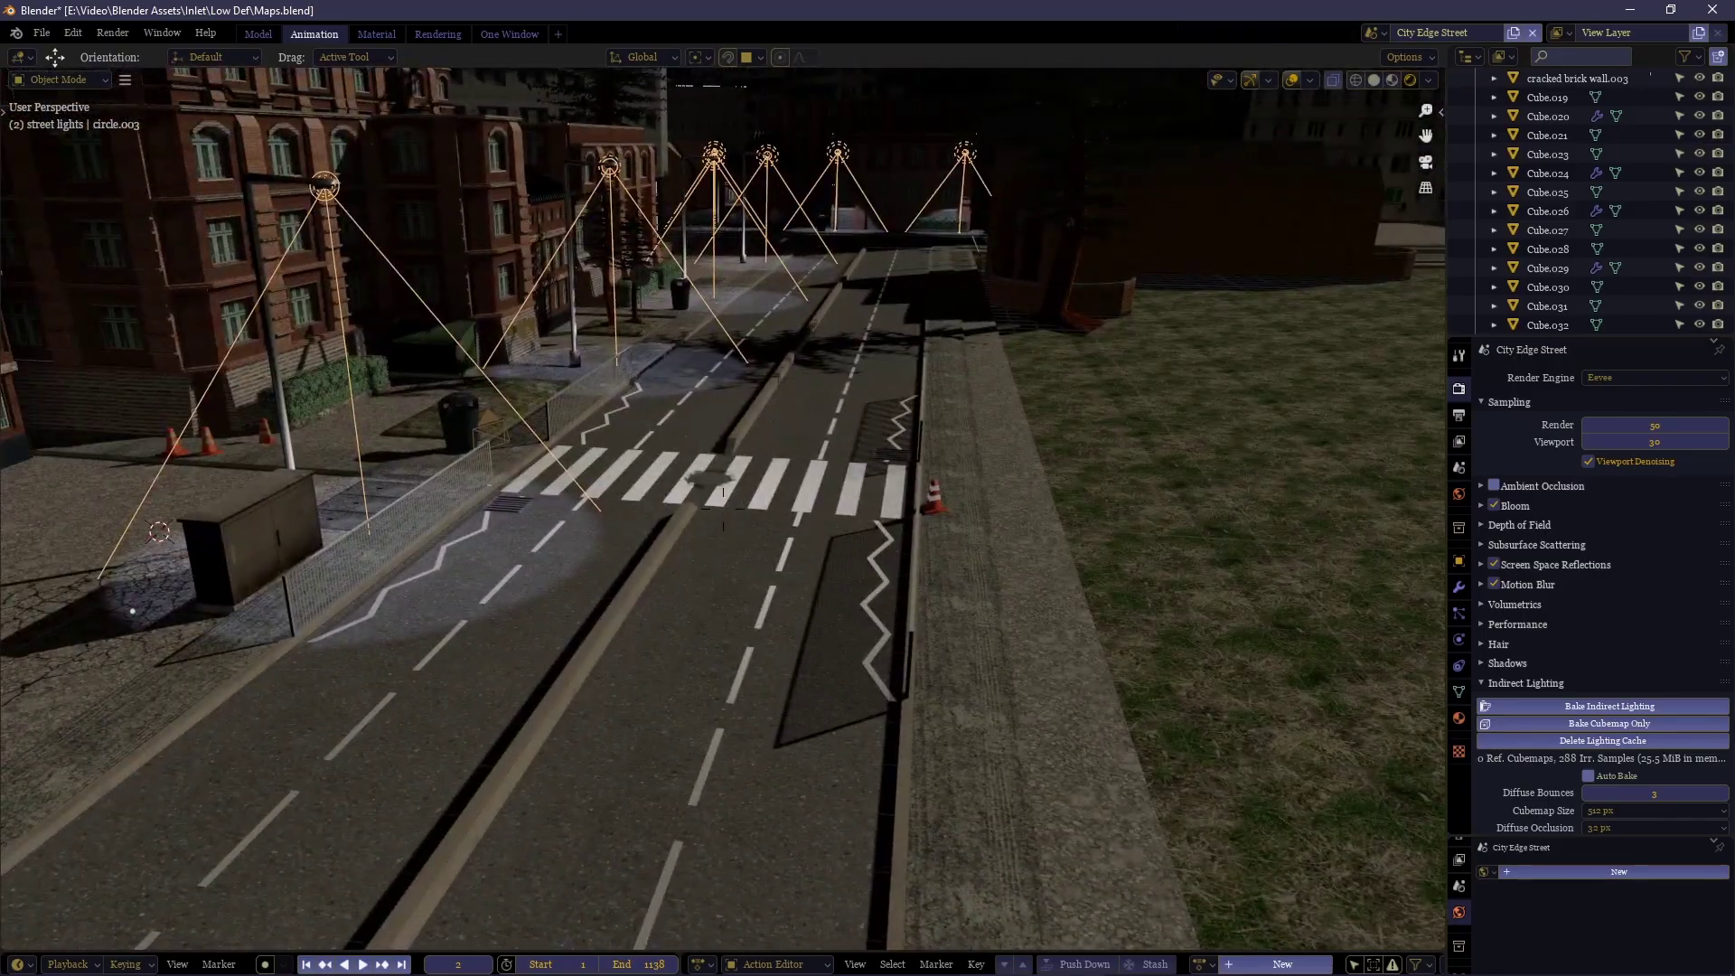
pyautogui.moveTo(723, 506); pyautogui.dragTo(827, 465, button='middle')
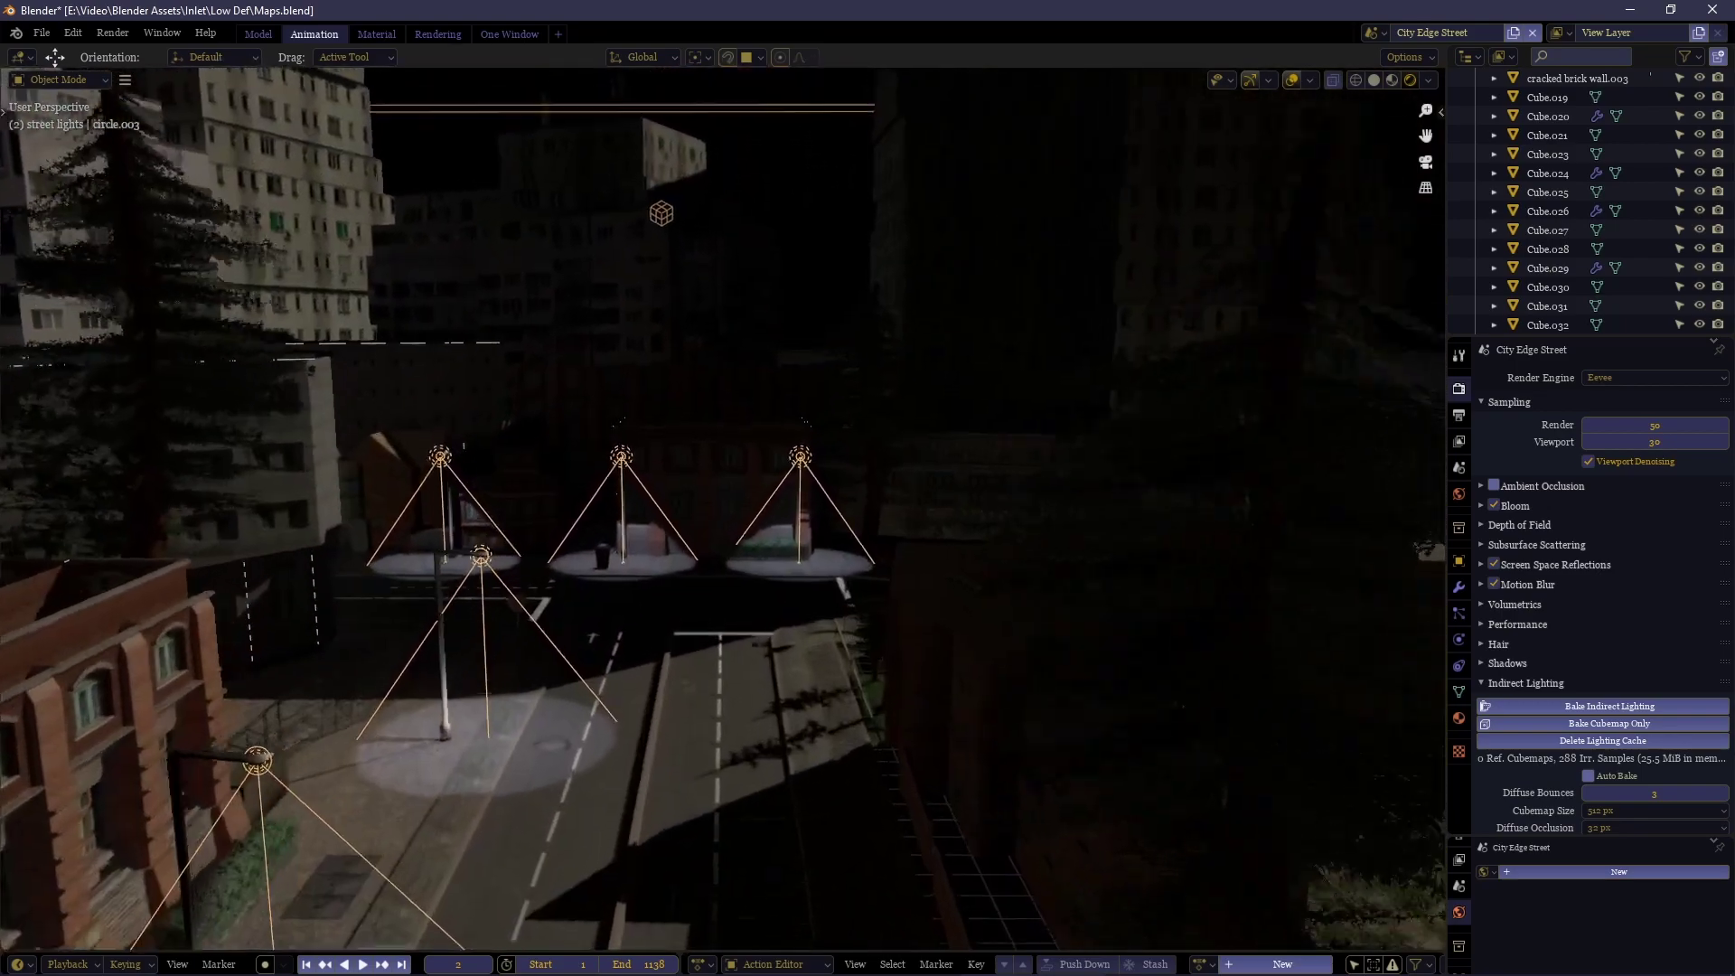
pyautogui.press('w')
pyautogui.click(724, 508)
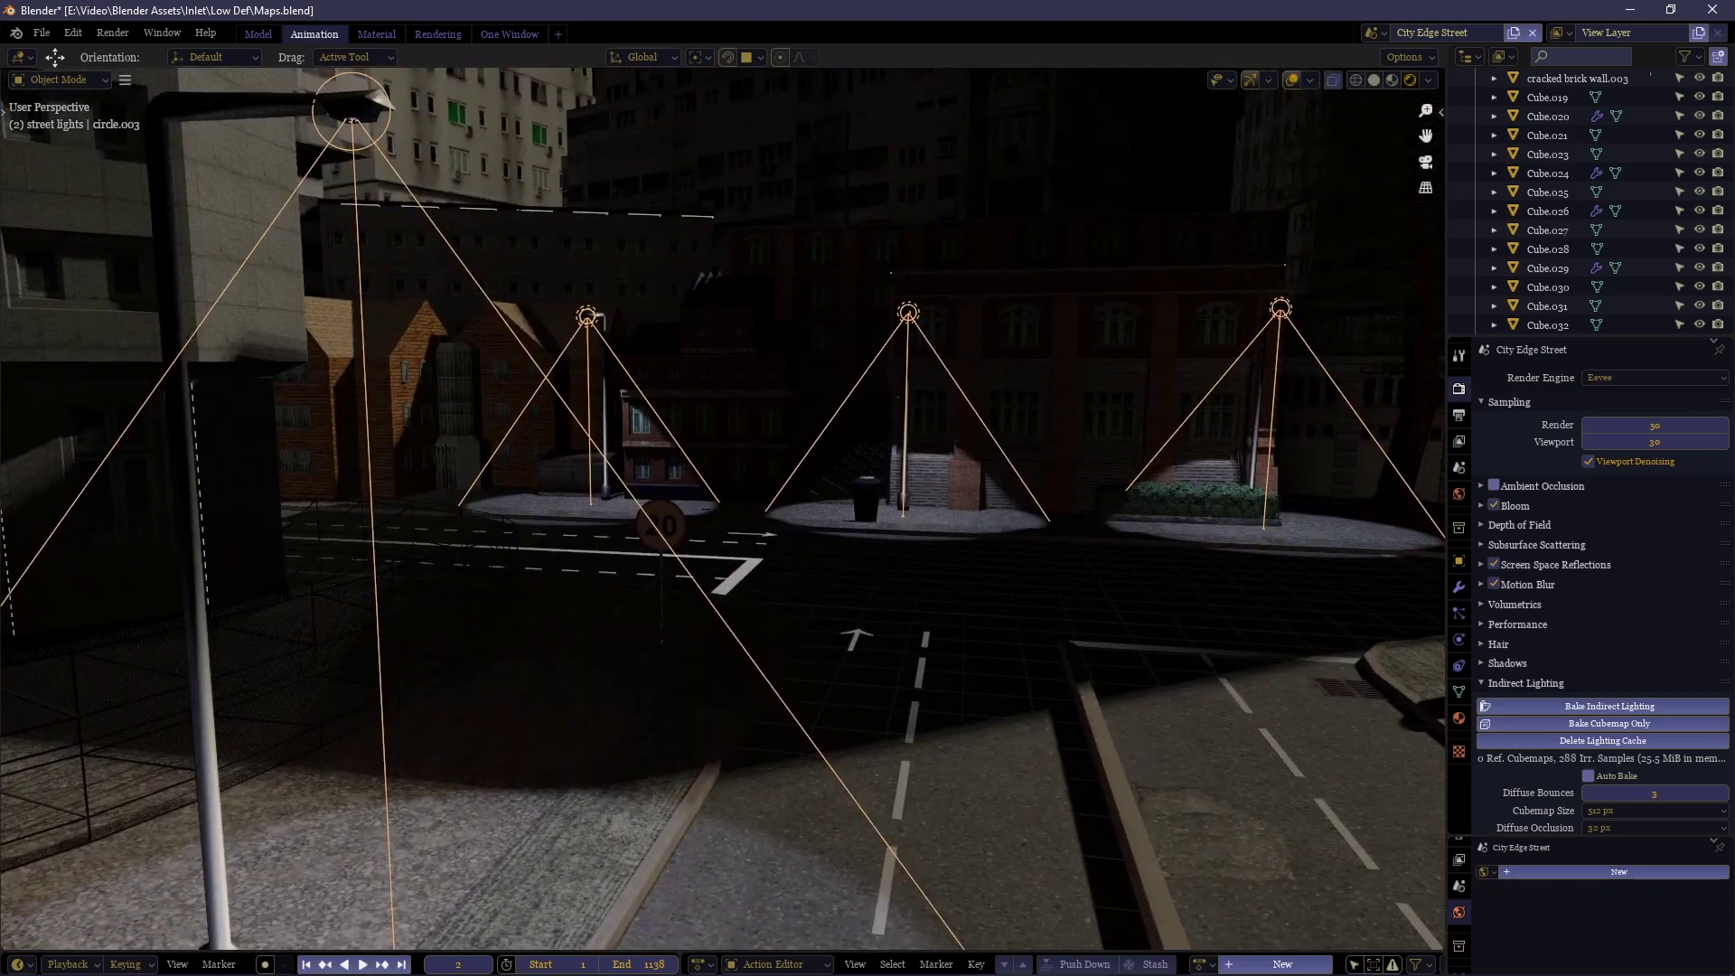
pyautogui.press('s')
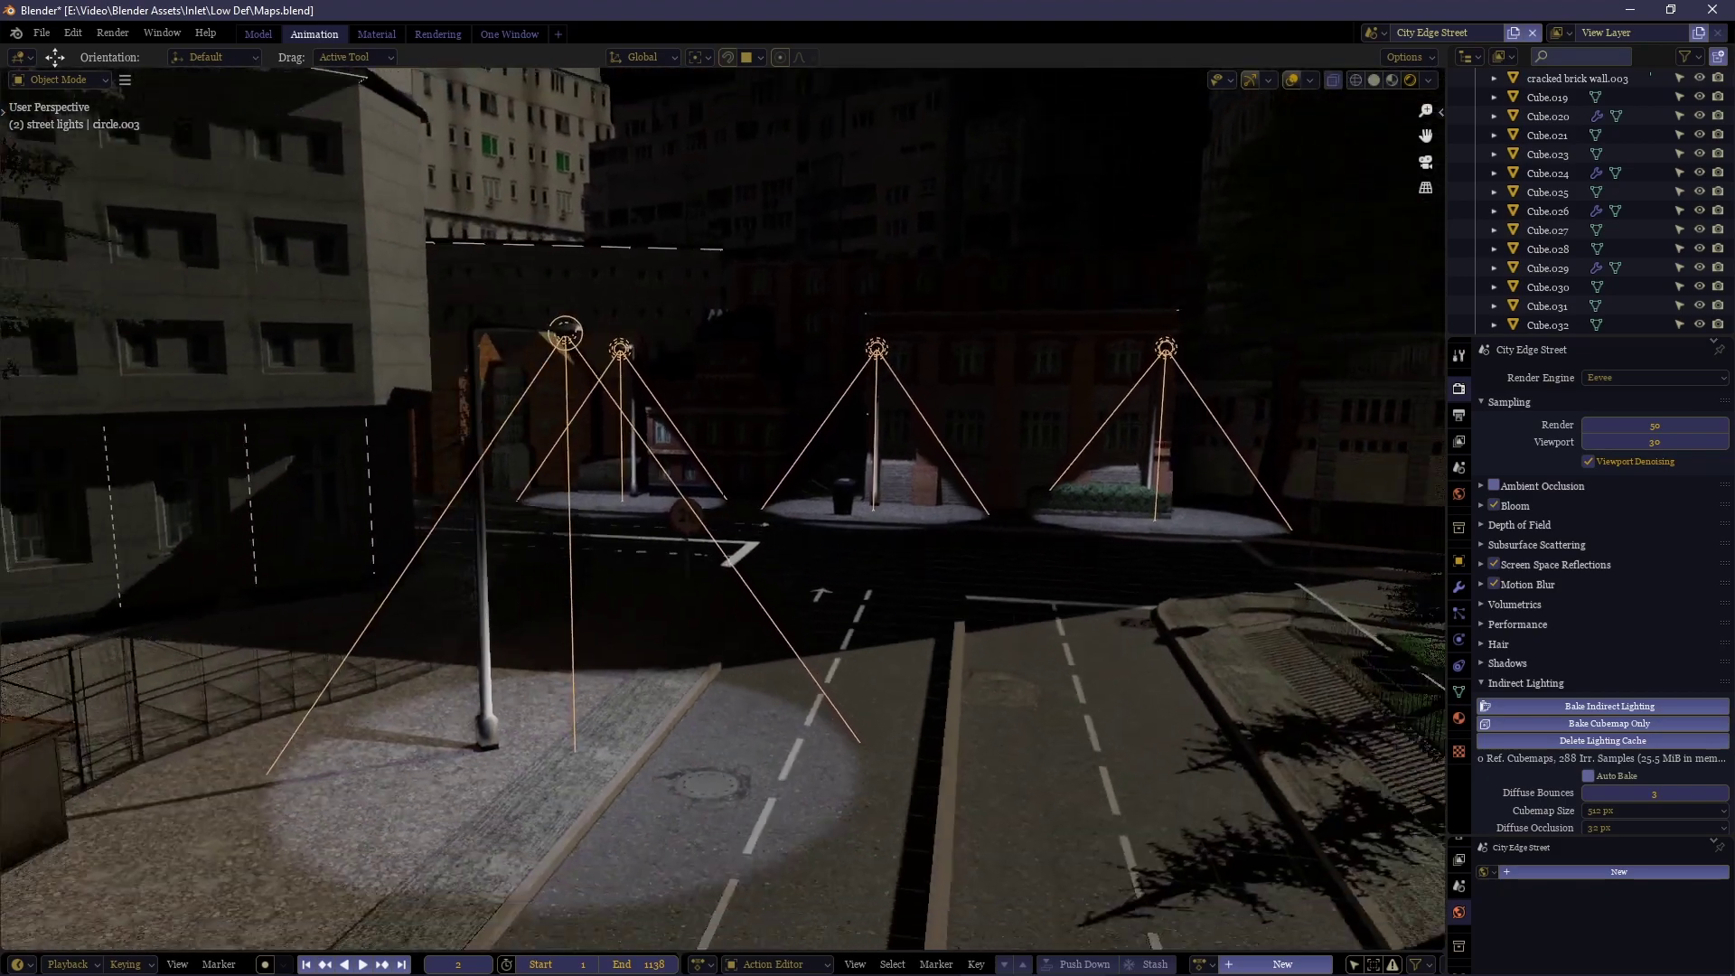
pyautogui.press('s')
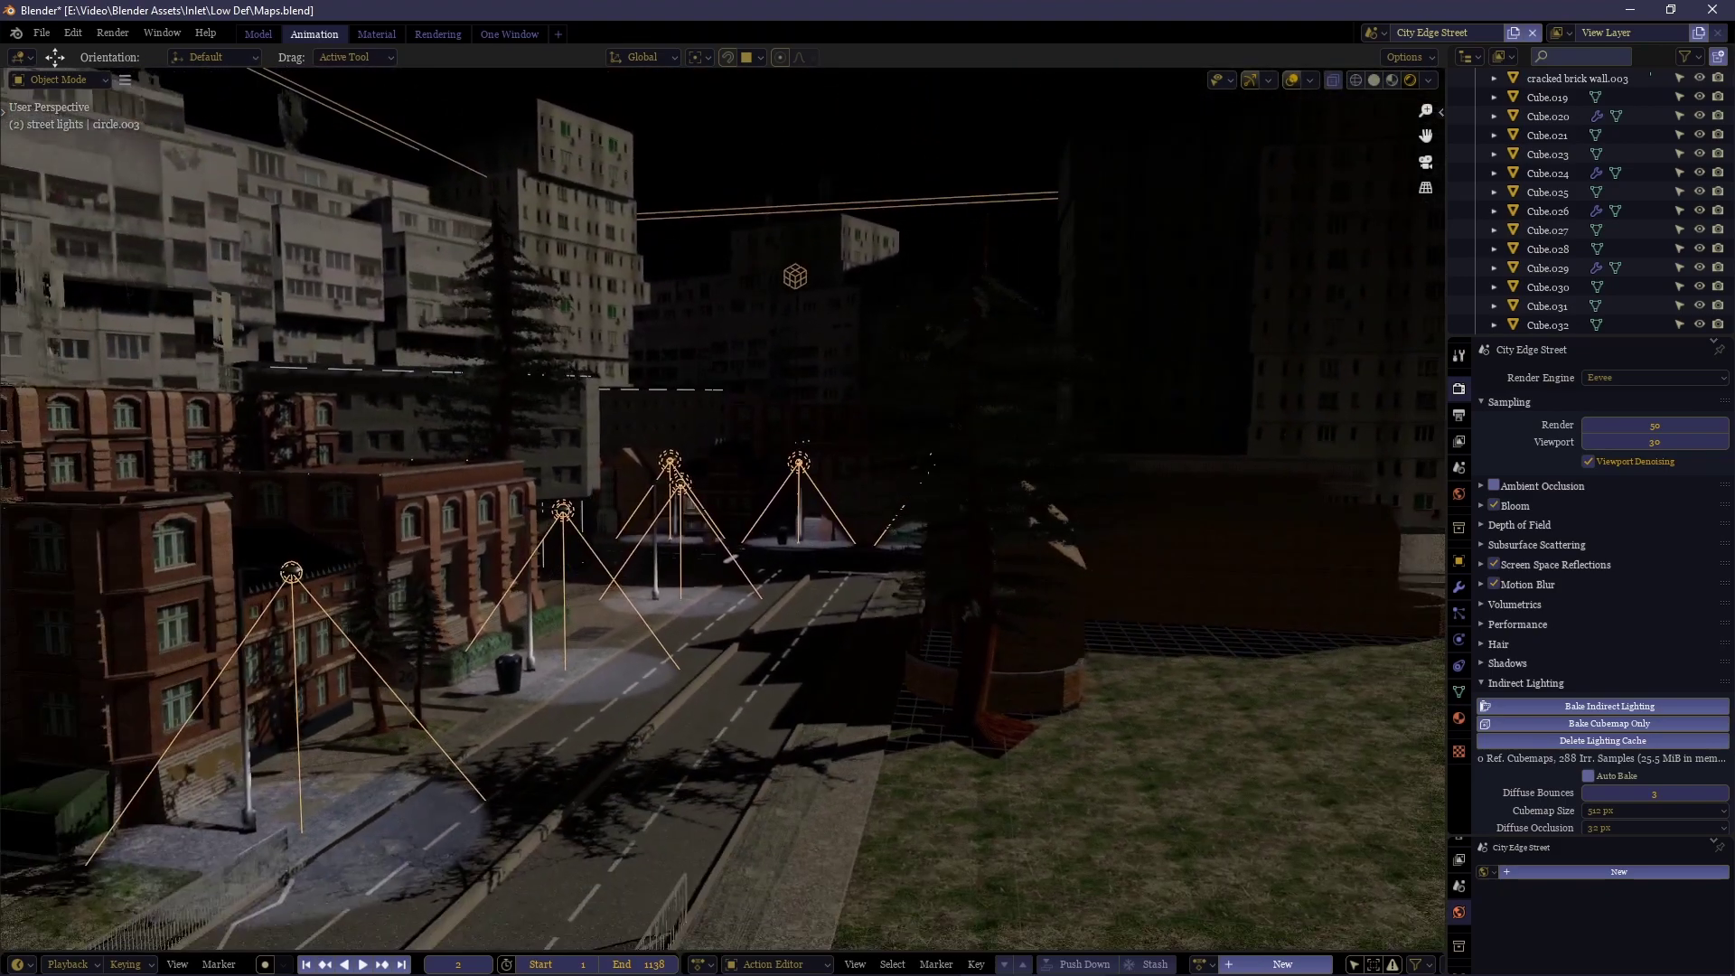
pyautogui.click(724, 508)
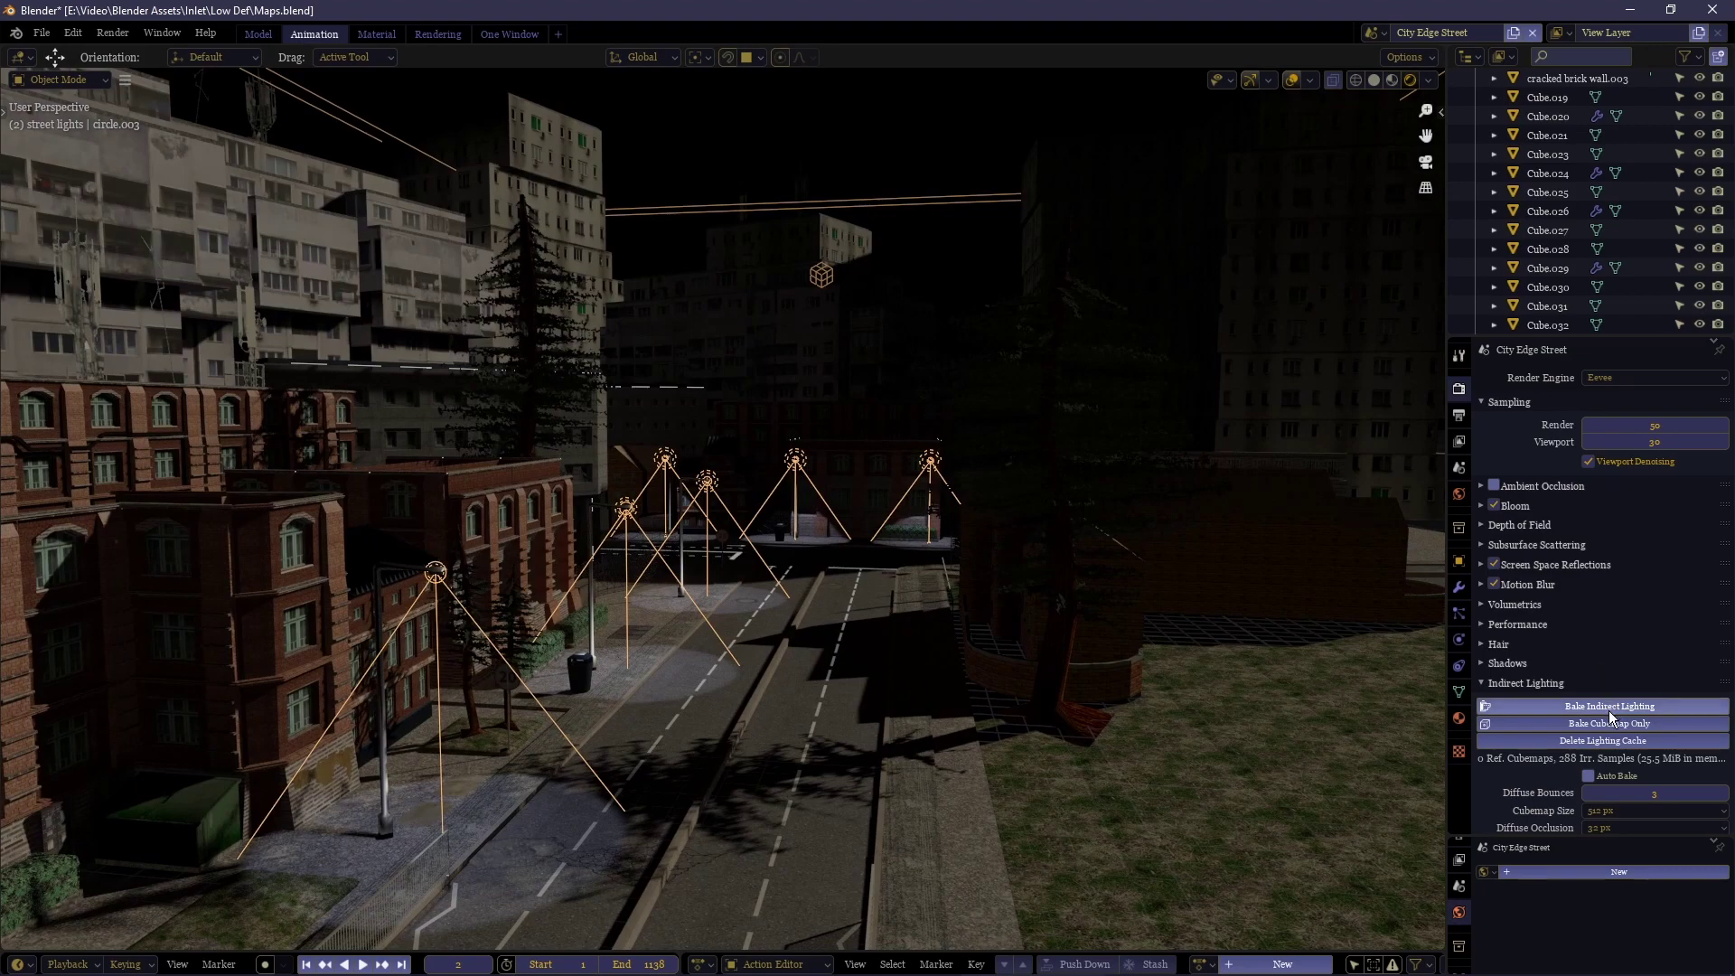
# Return to a view over the zebra crossing and hide the viewport overlays.
pyautogui.hotkey('shift', '`')
pyautogui.press('s')
pyautogui.press('q')
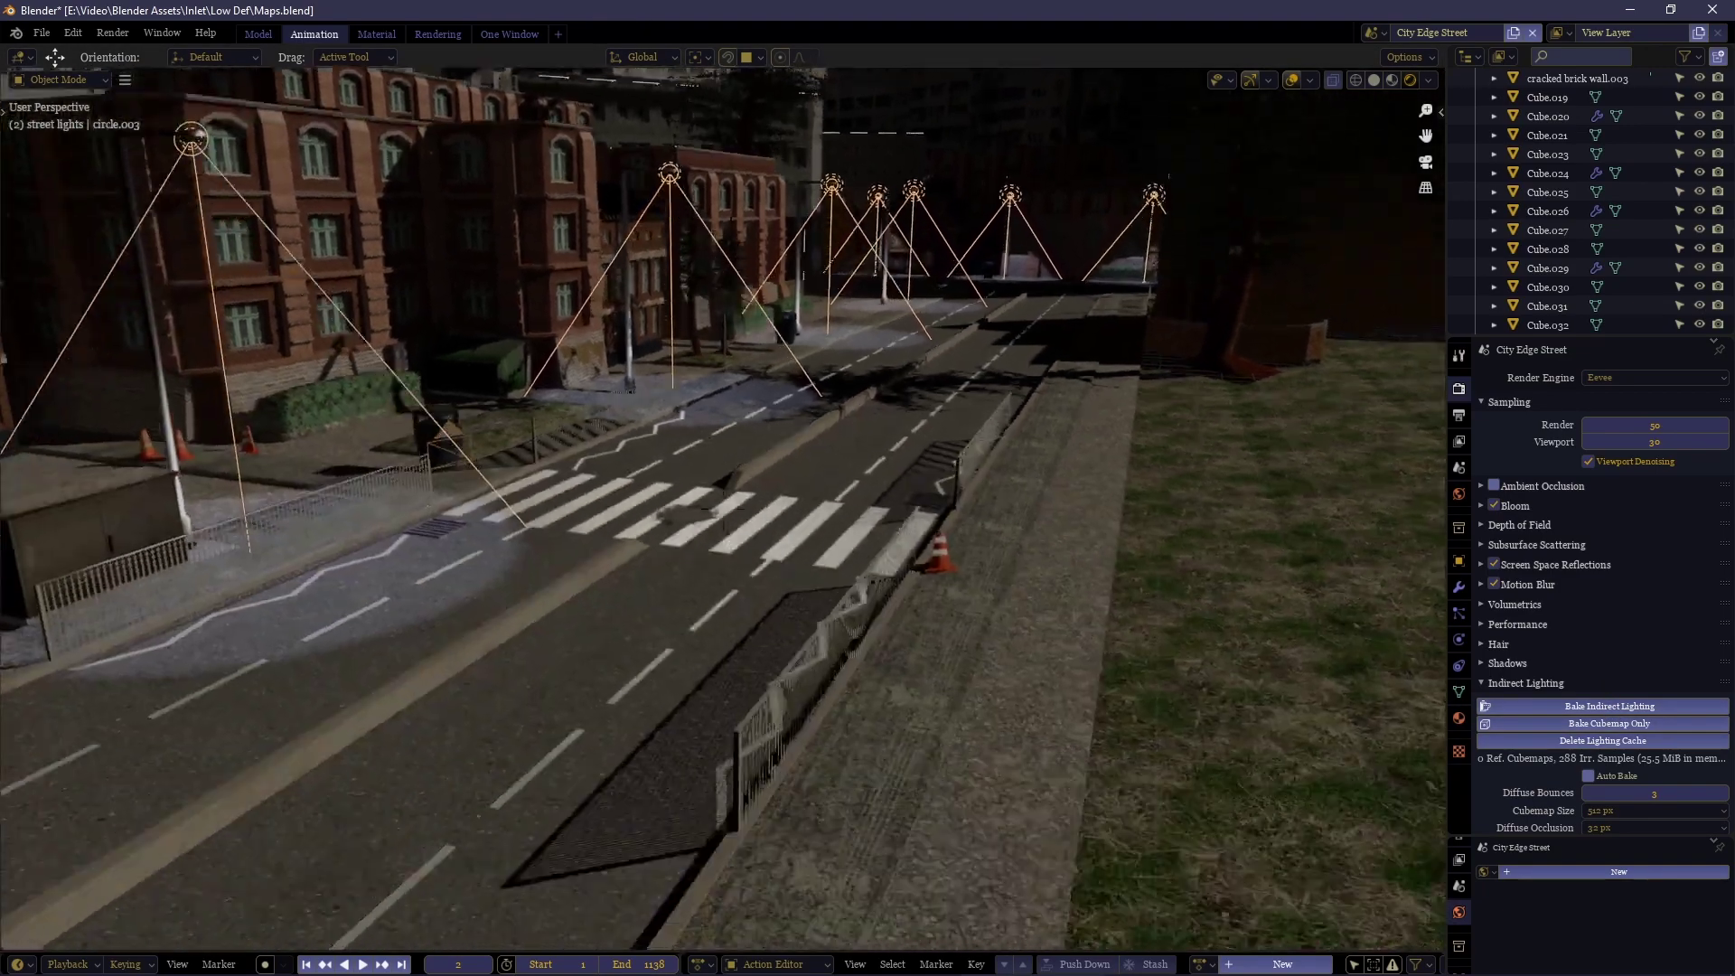
pyautogui.click(723, 509)
pyautogui.hotkey('shift', 'alt', 'z')
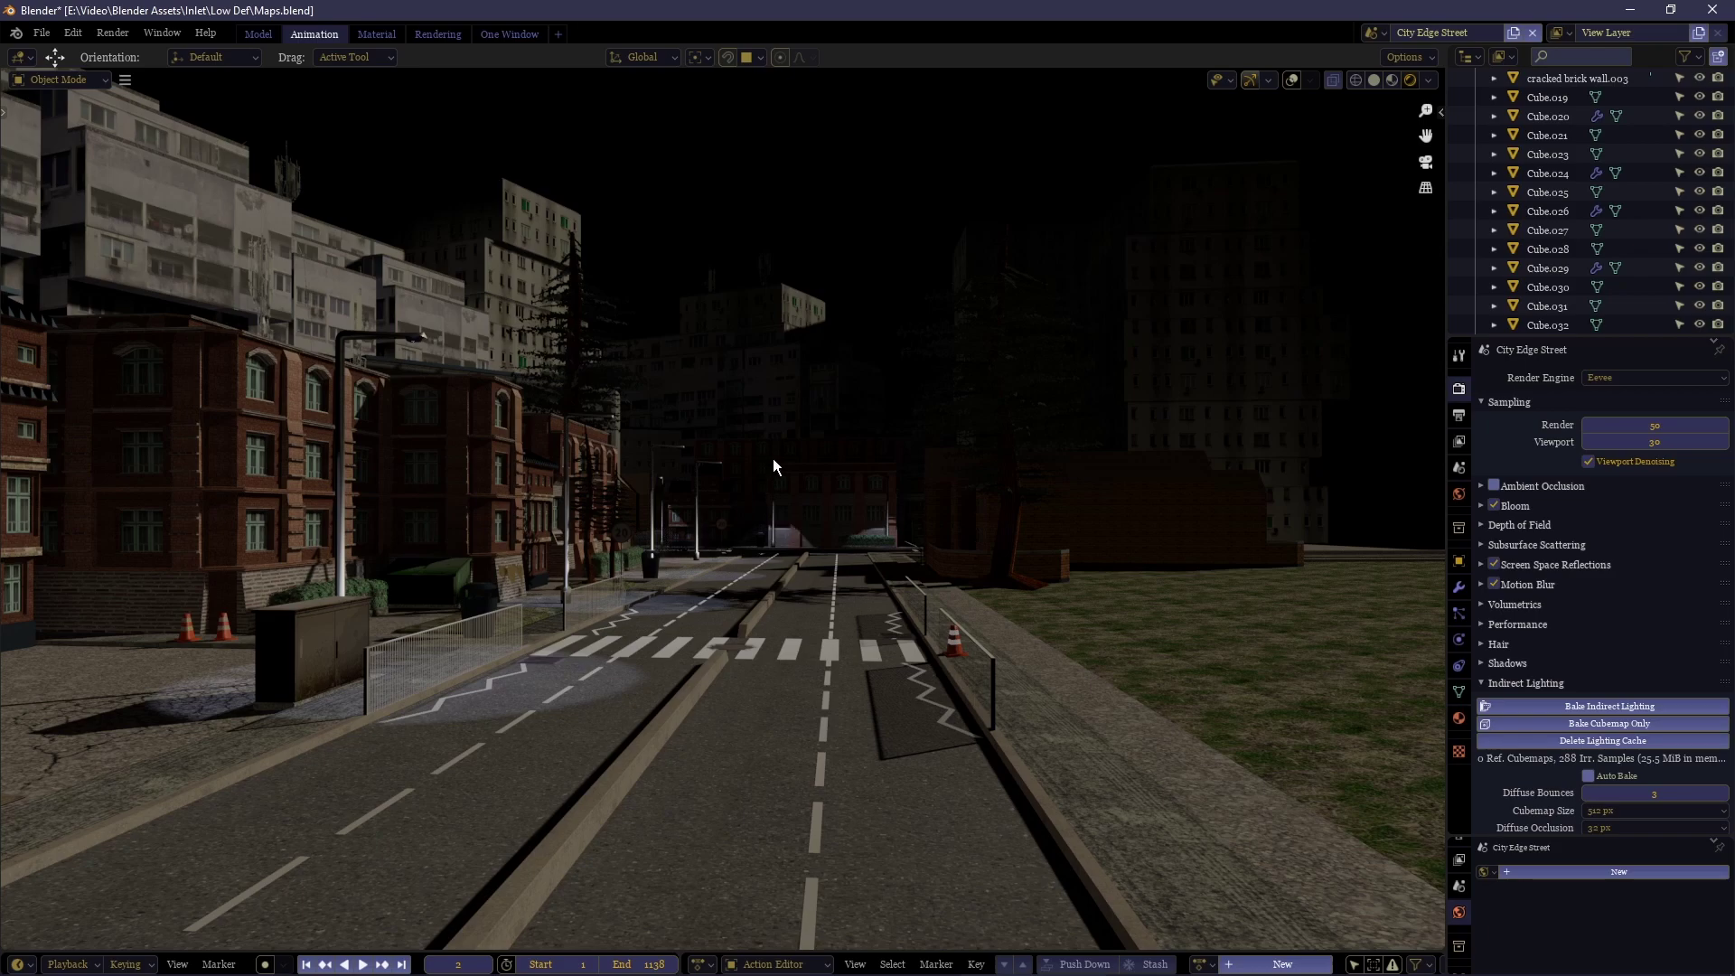
# Examine the lighting and shadows on the red-brick facades, in the alley between them, and along the road.
pyautogui.hotkey('shift', '`')
pyautogui.press('w')
pyautogui.press('w')
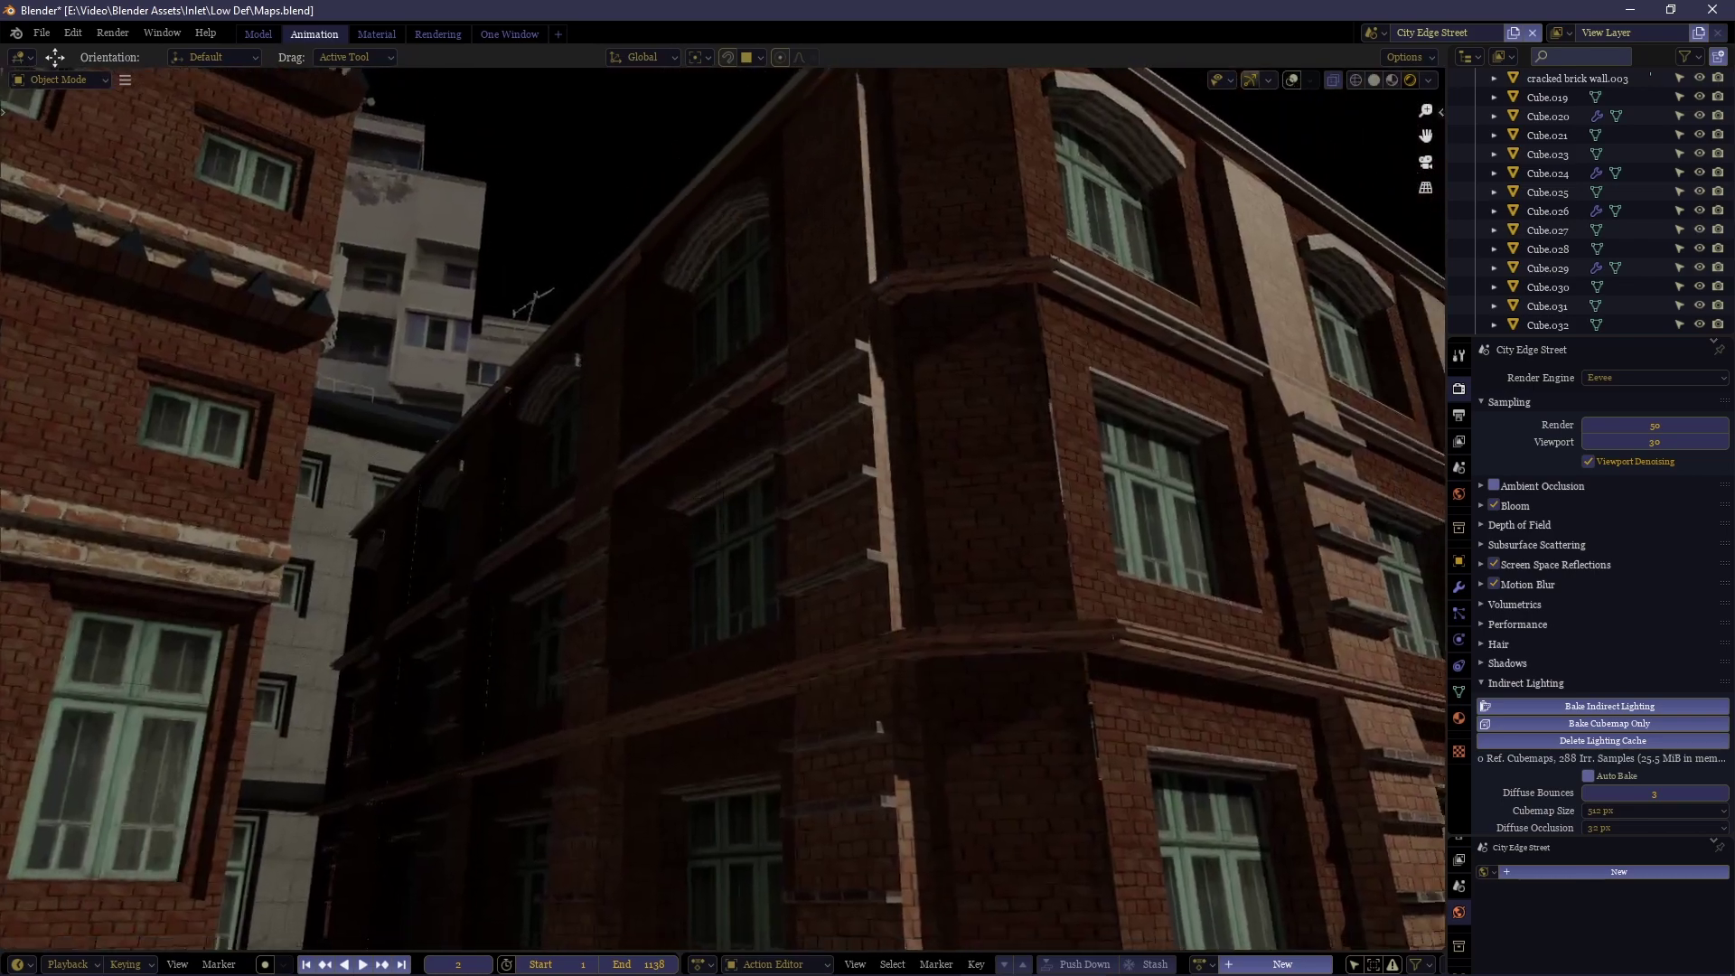
pyautogui.press('w')
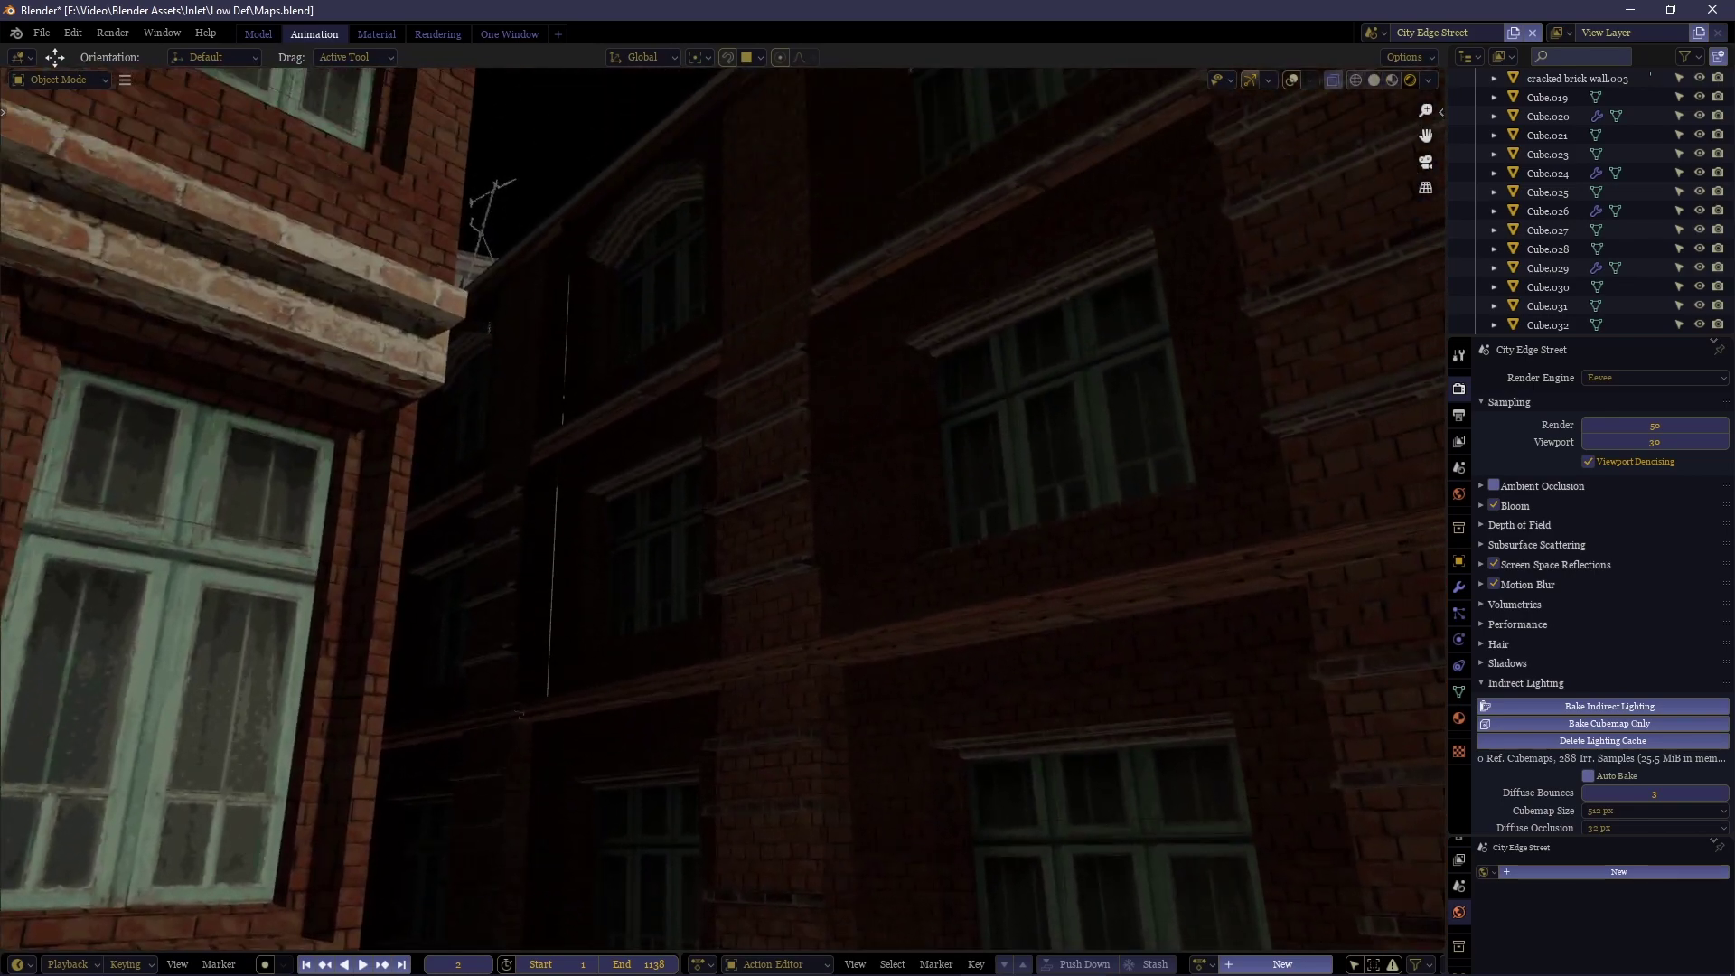
pyautogui.press('w')
pyautogui.press('s')
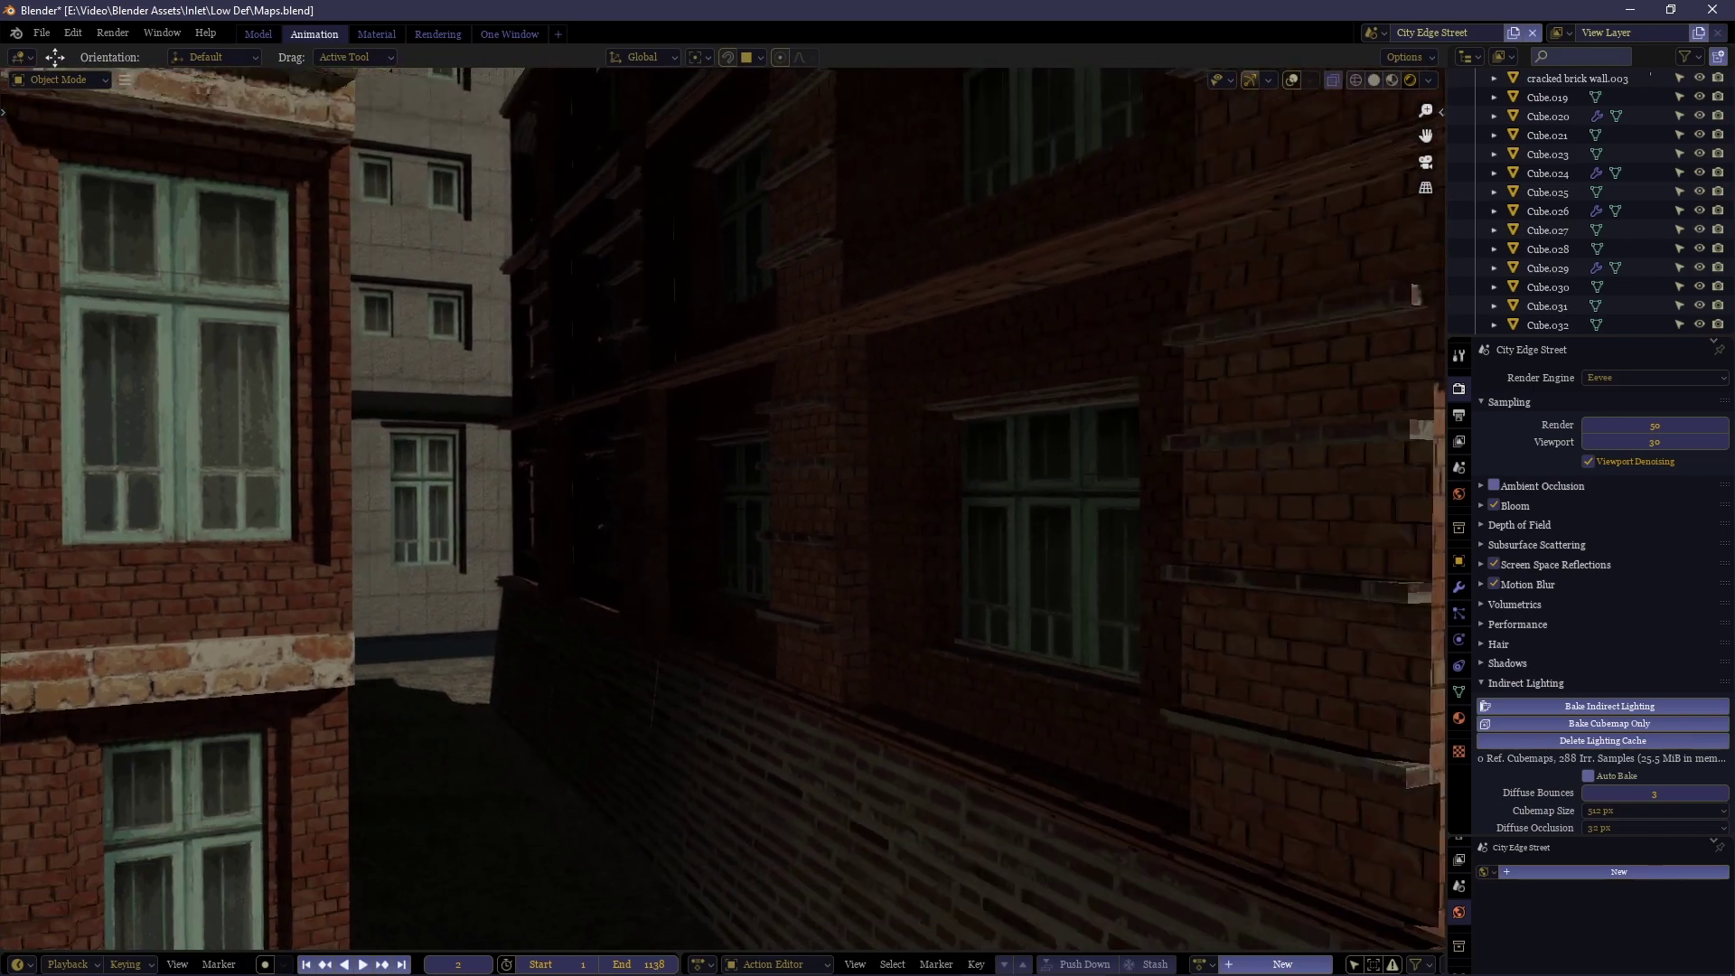
pyautogui.press('w')
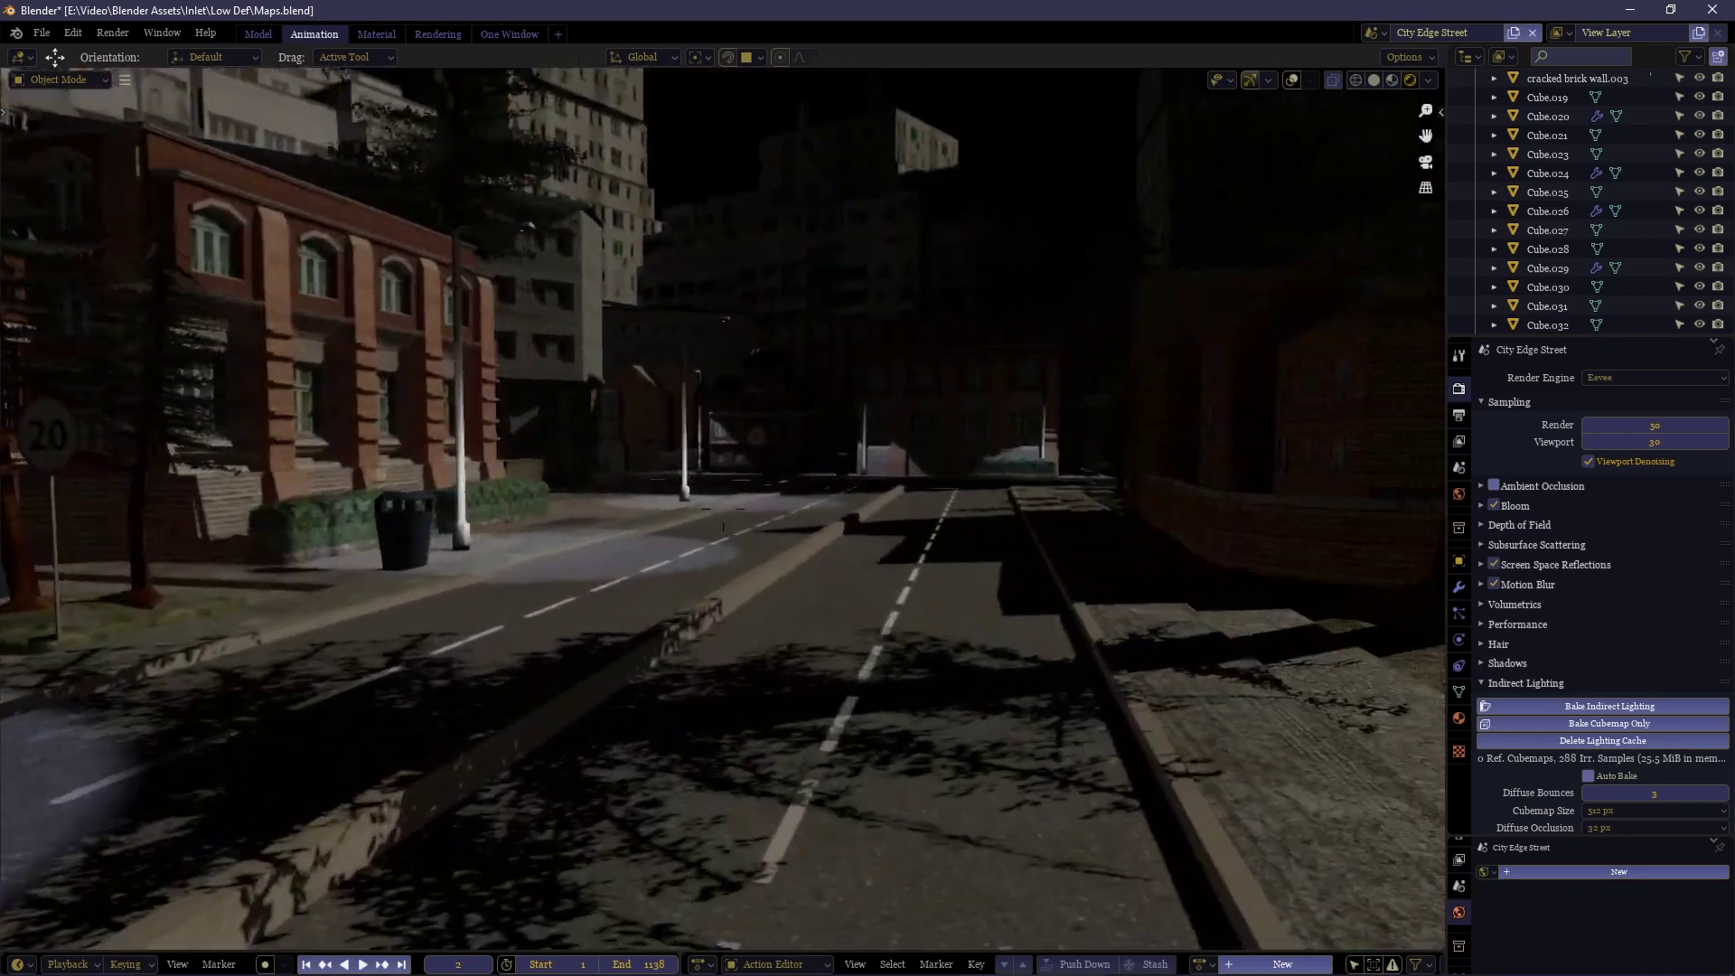
pyautogui.press('s')
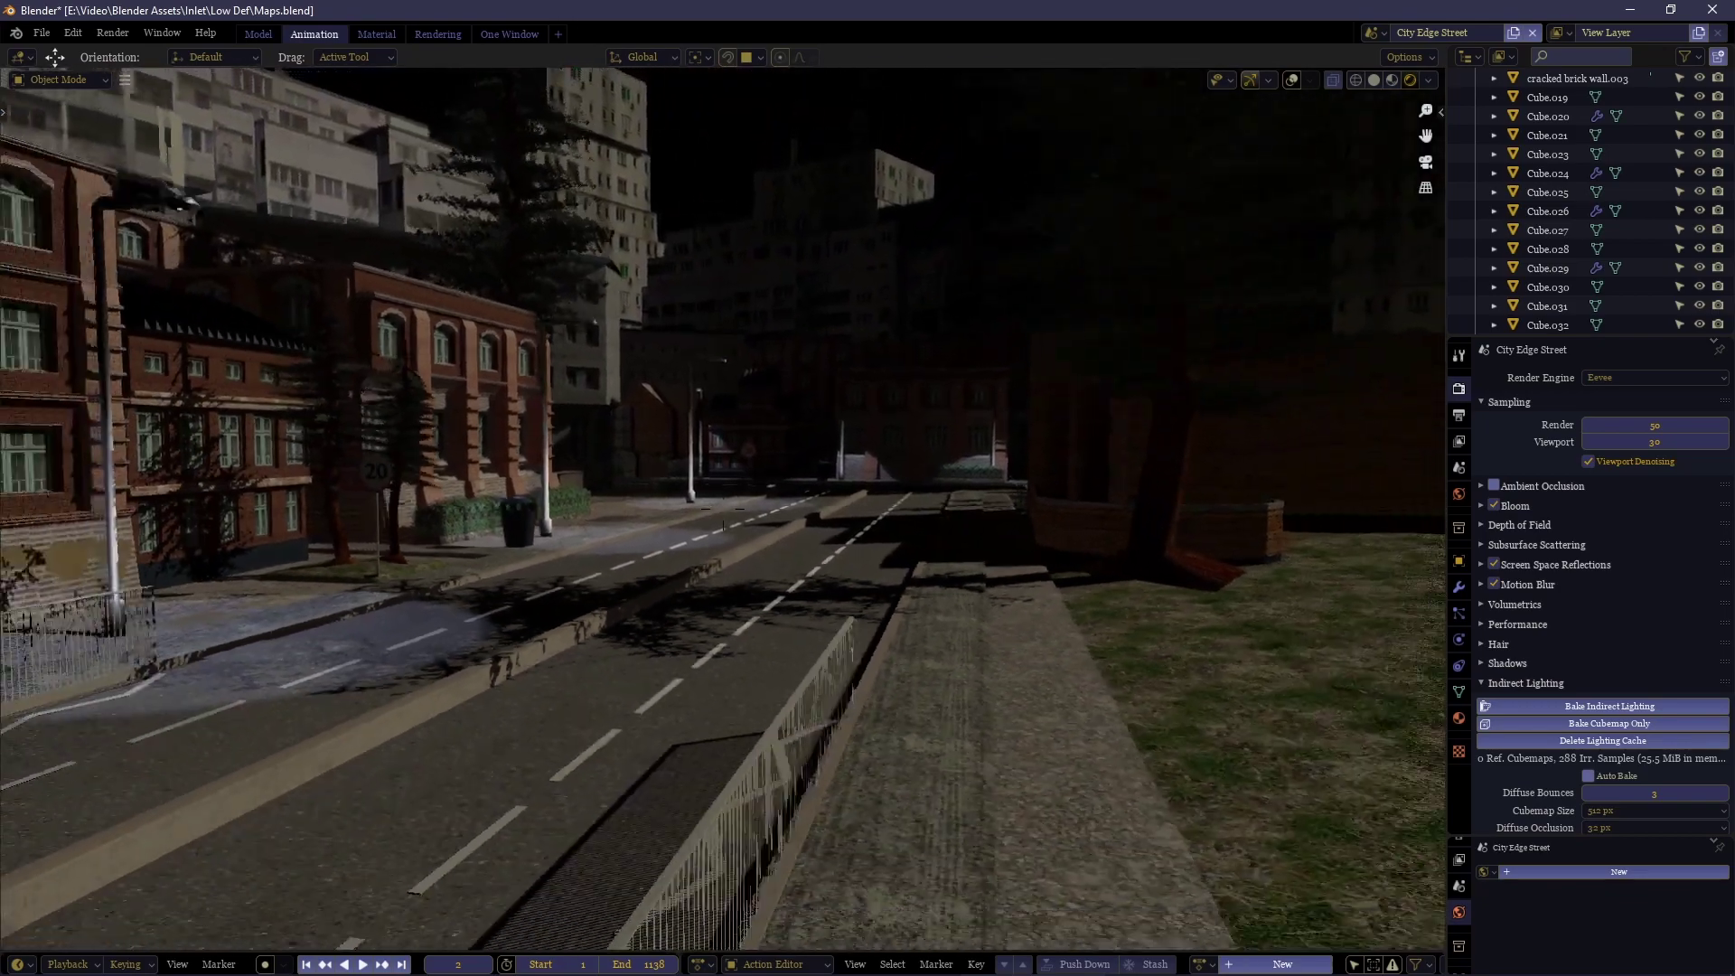
pyautogui.press('s')
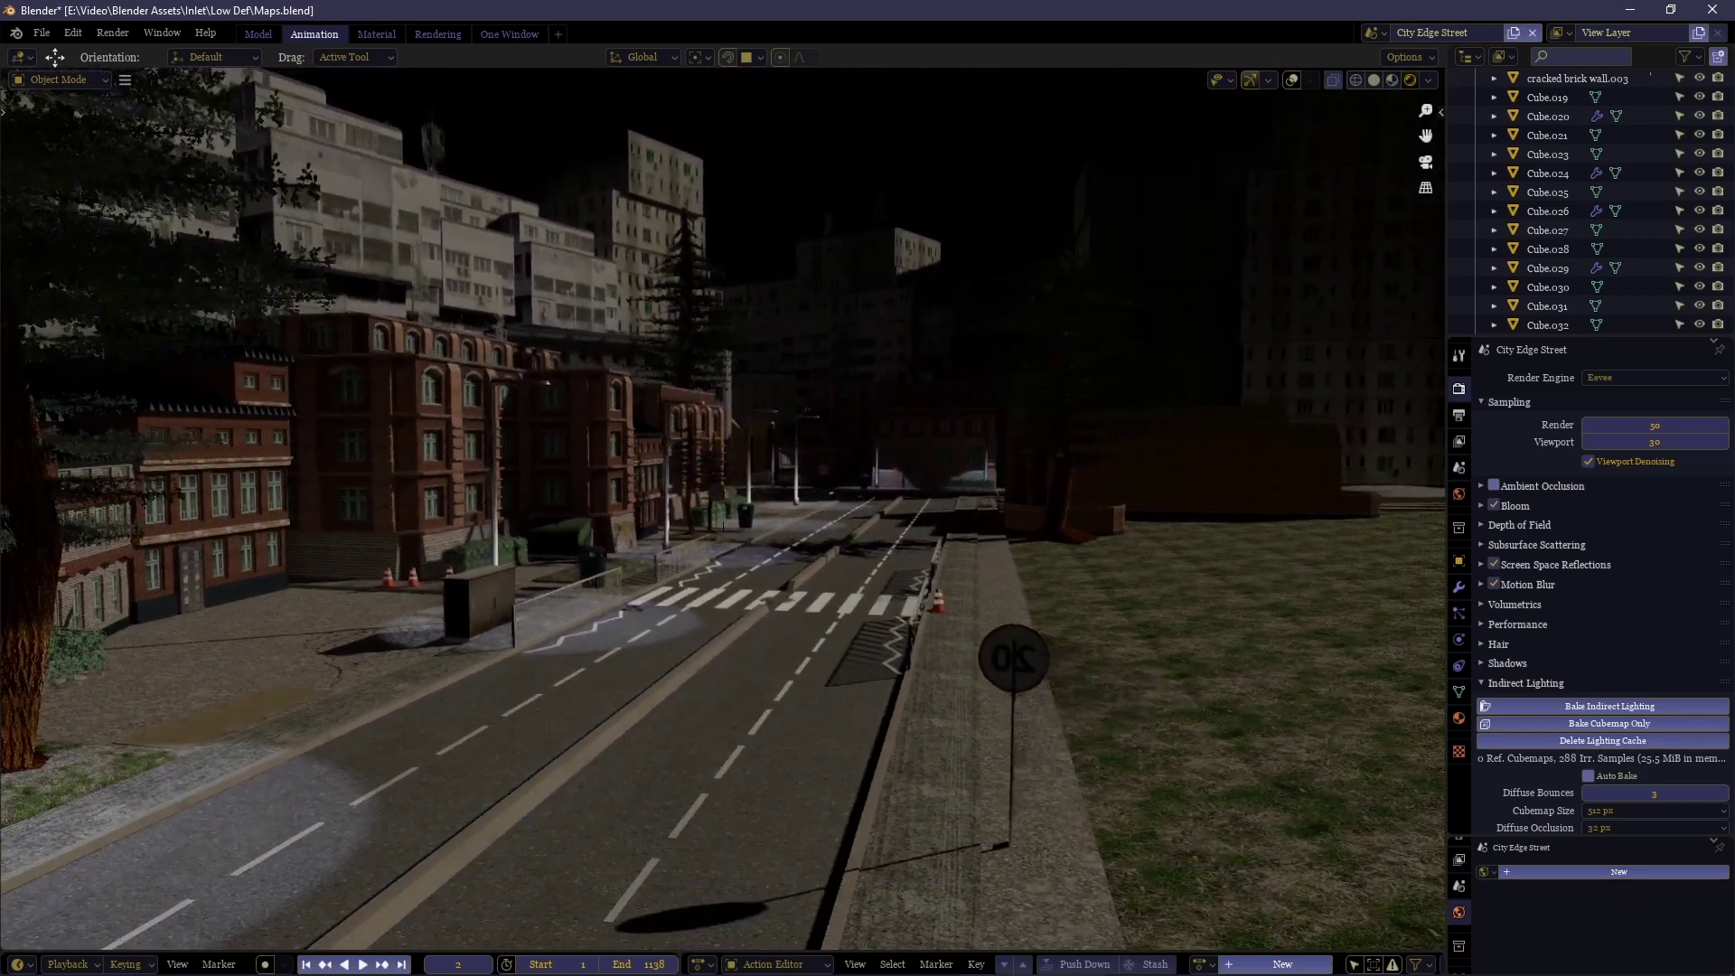
pyautogui.press('w')
pyautogui.press('s')
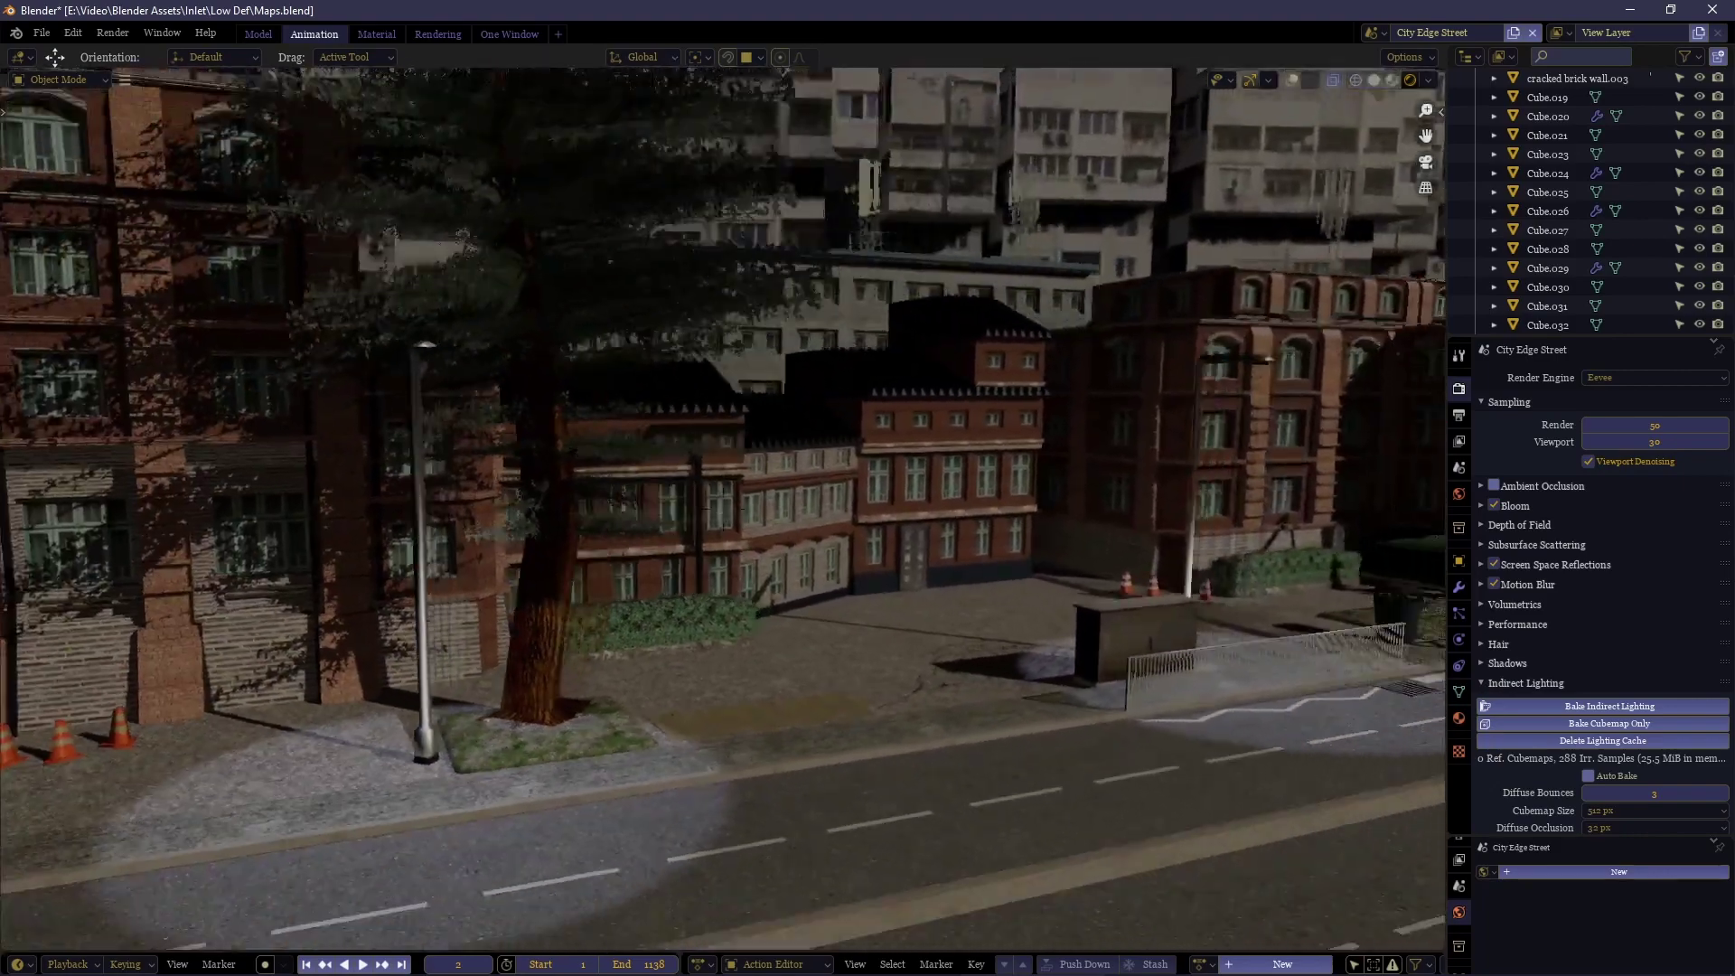
# Inspect the shading around the traffic cones, the paved forecourt, the corner building and the zebra crossing.
pyautogui.press('w')
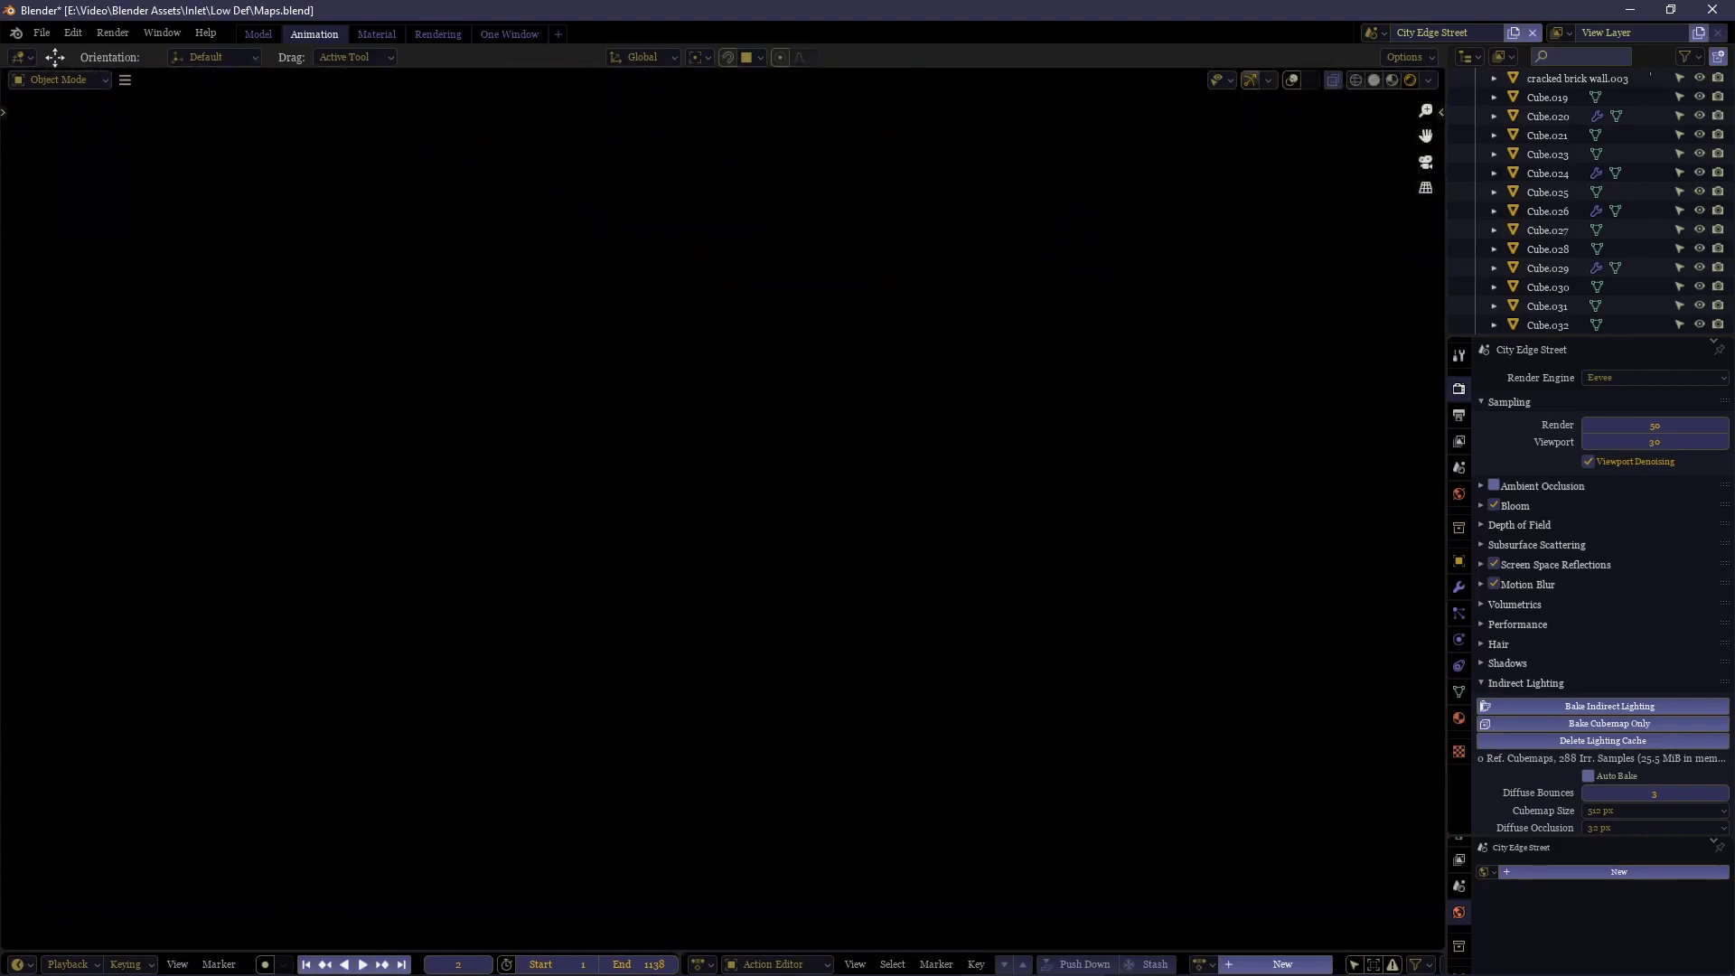
pyautogui.press('w')
pyautogui.press('s')
pyautogui.press('w')
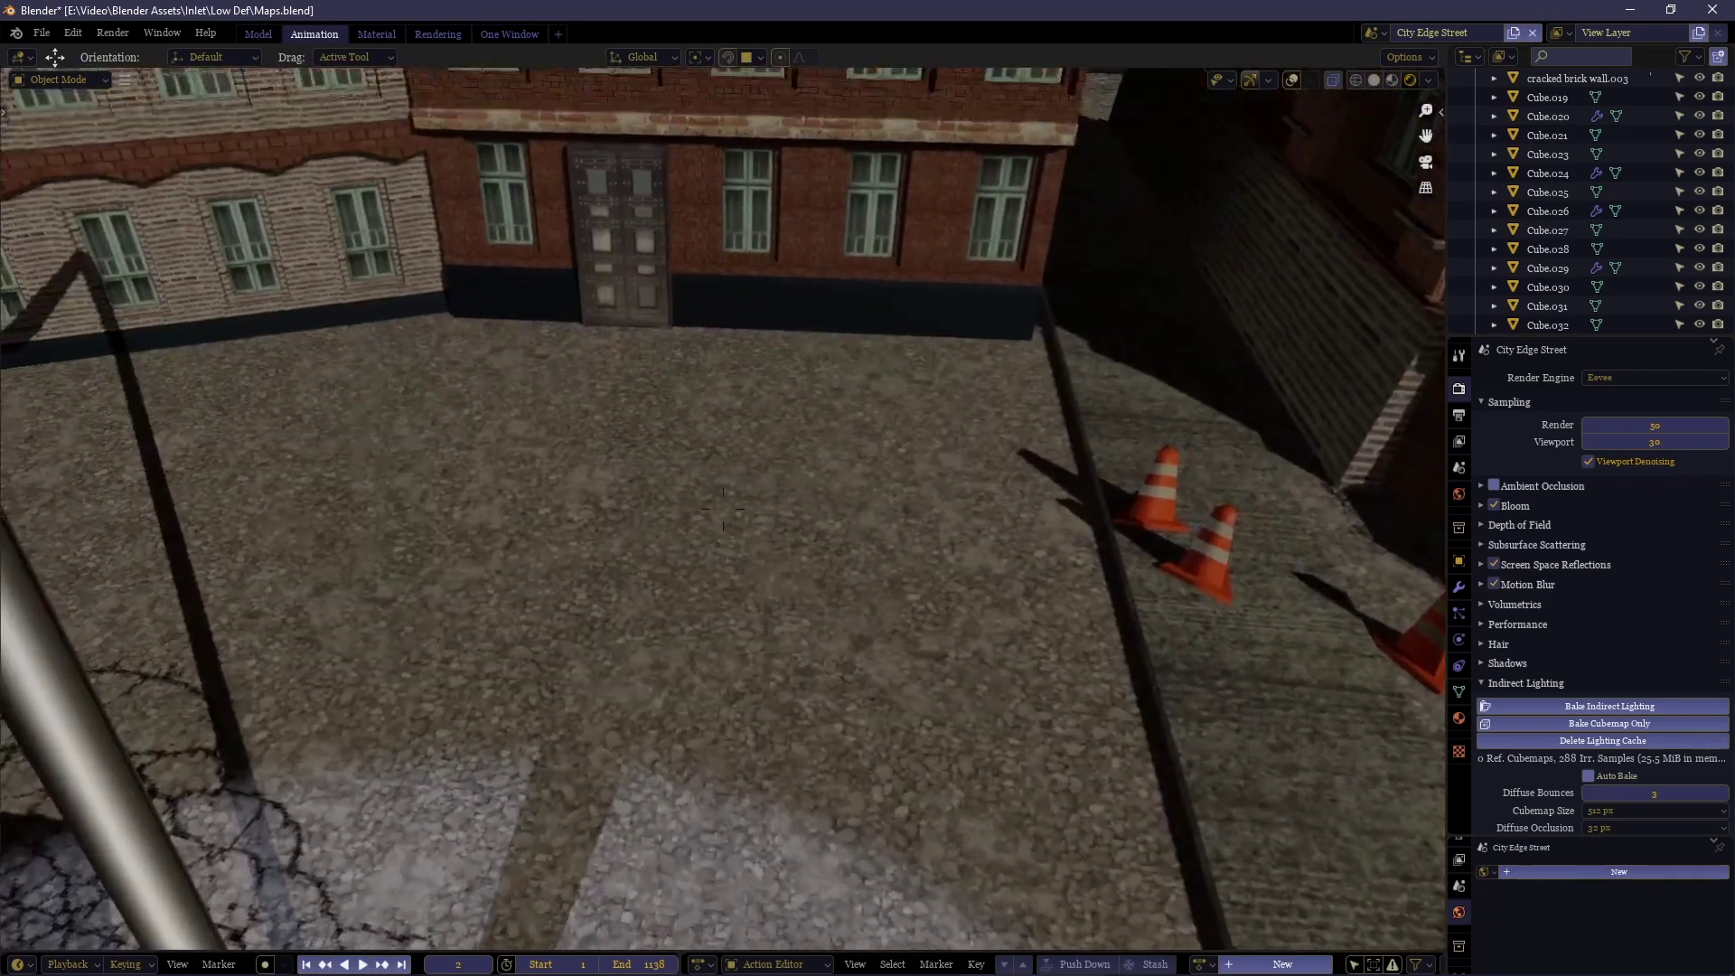
pyautogui.press('s')
pyautogui.click(857, 605)
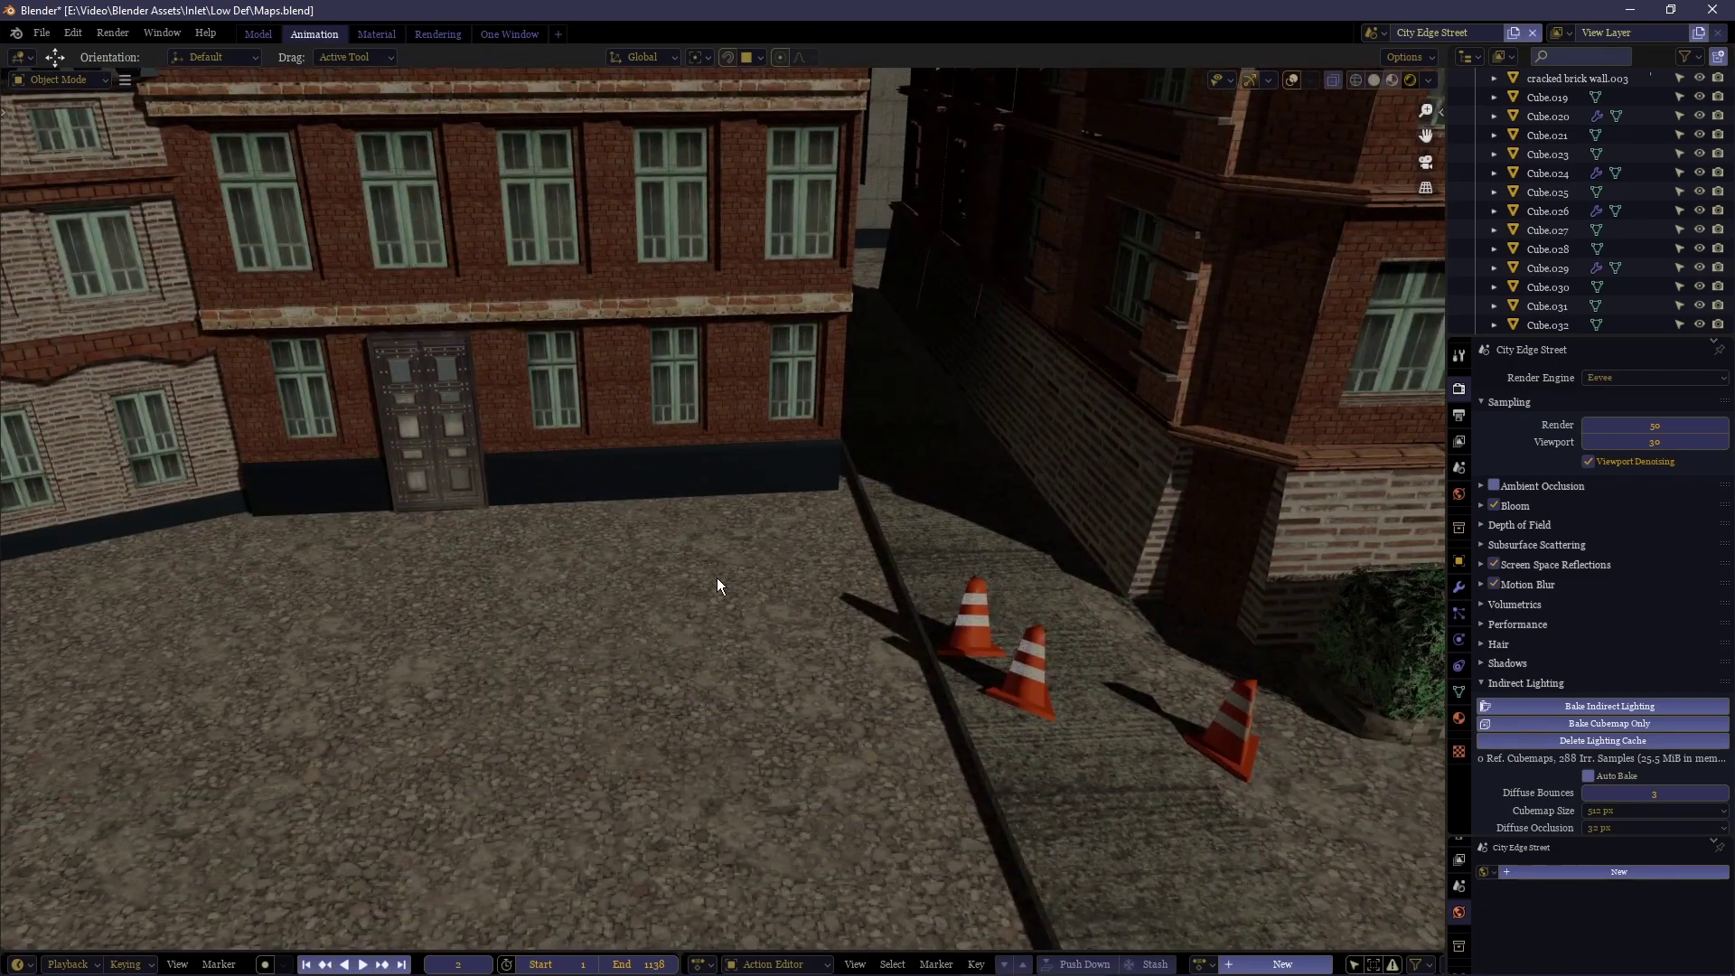
pyautogui.hotkey('shift', '`')
pyautogui.press('s')
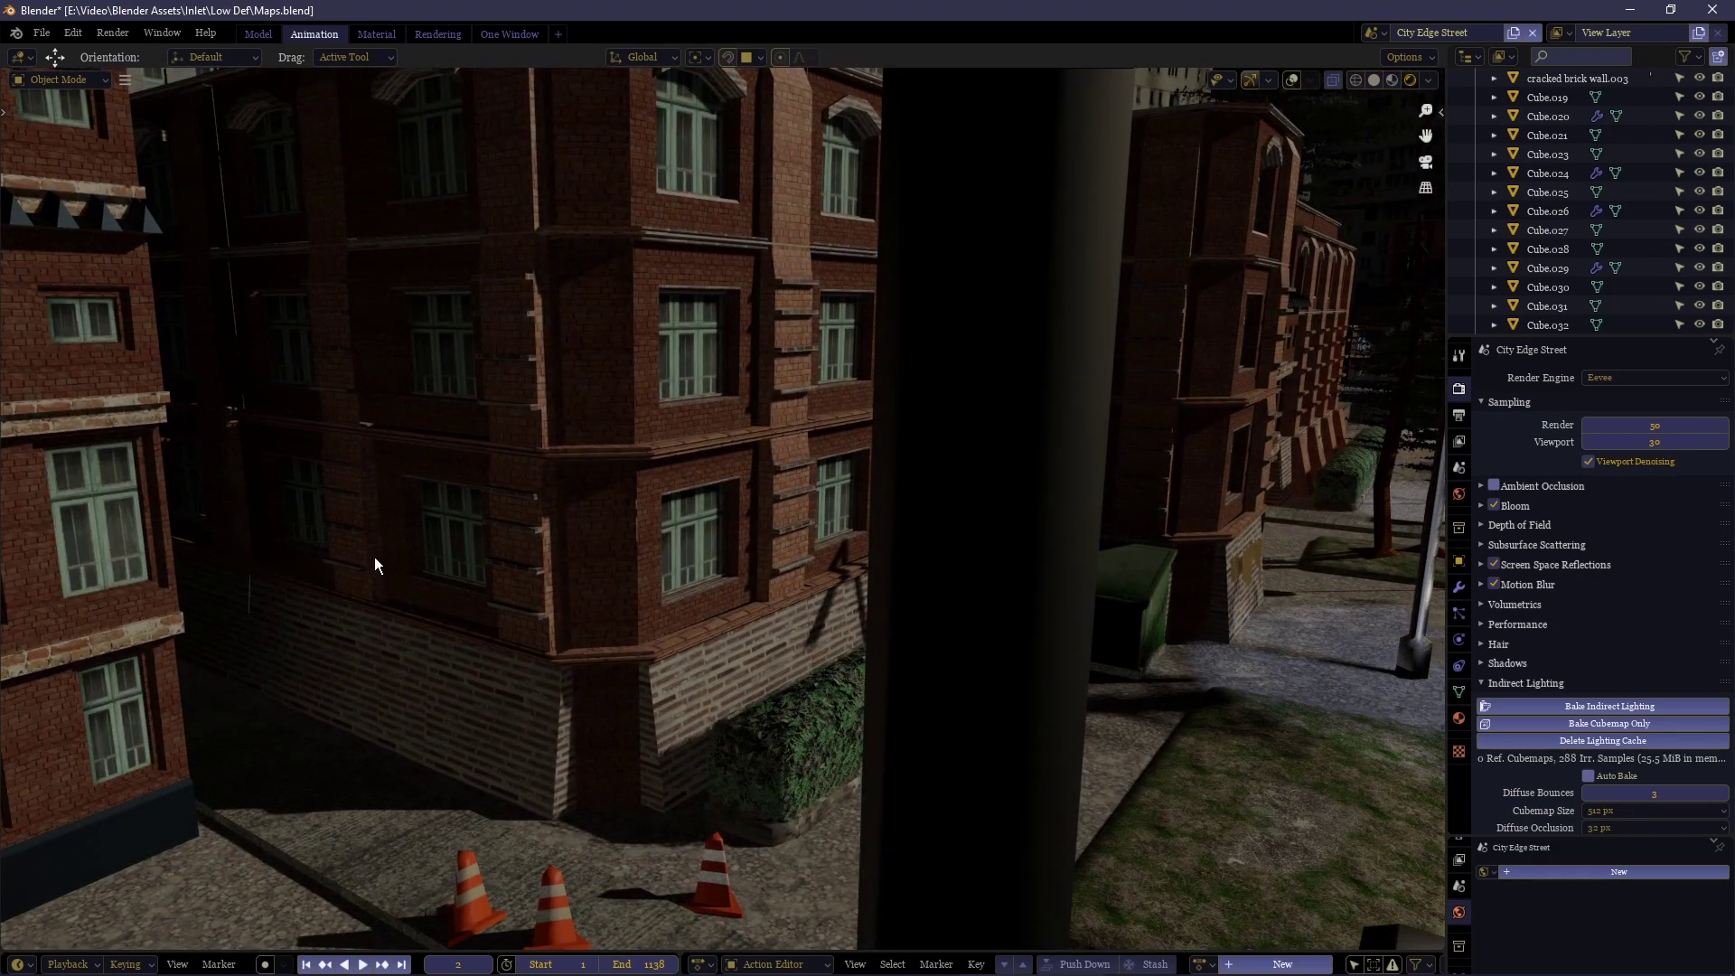
pyautogui.hotkey('shift', '`')
pyautogui.press('s')
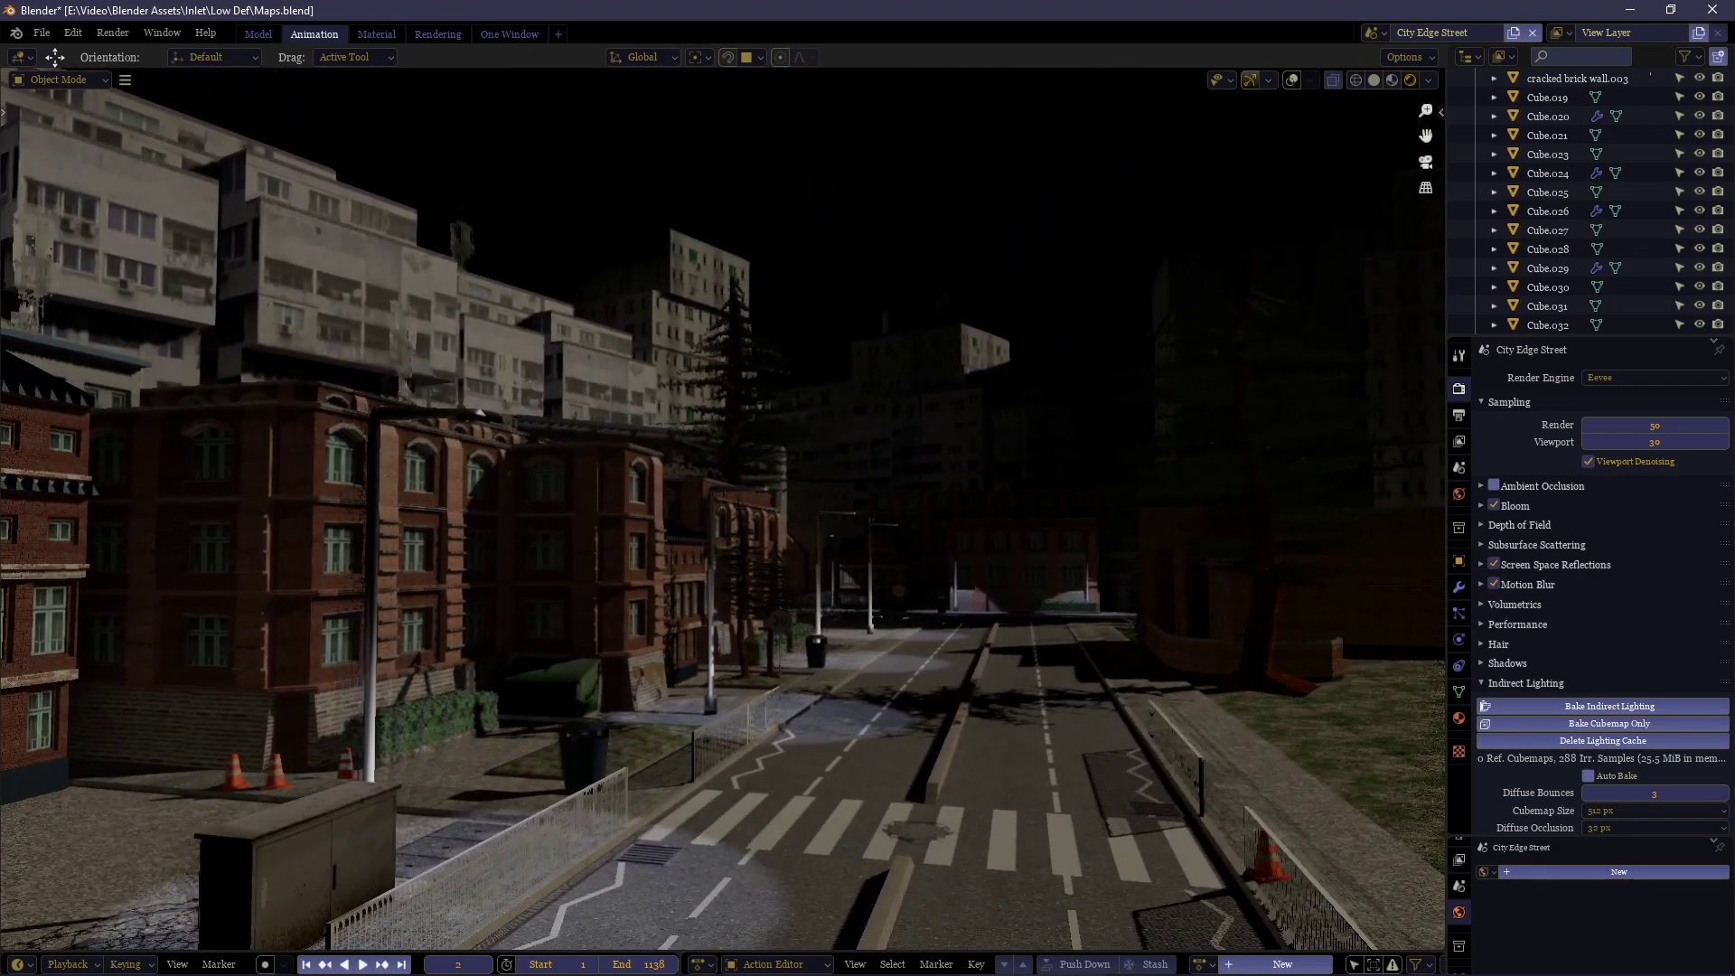
pyautogui.press('s')
pyautogui.click(723, 507)
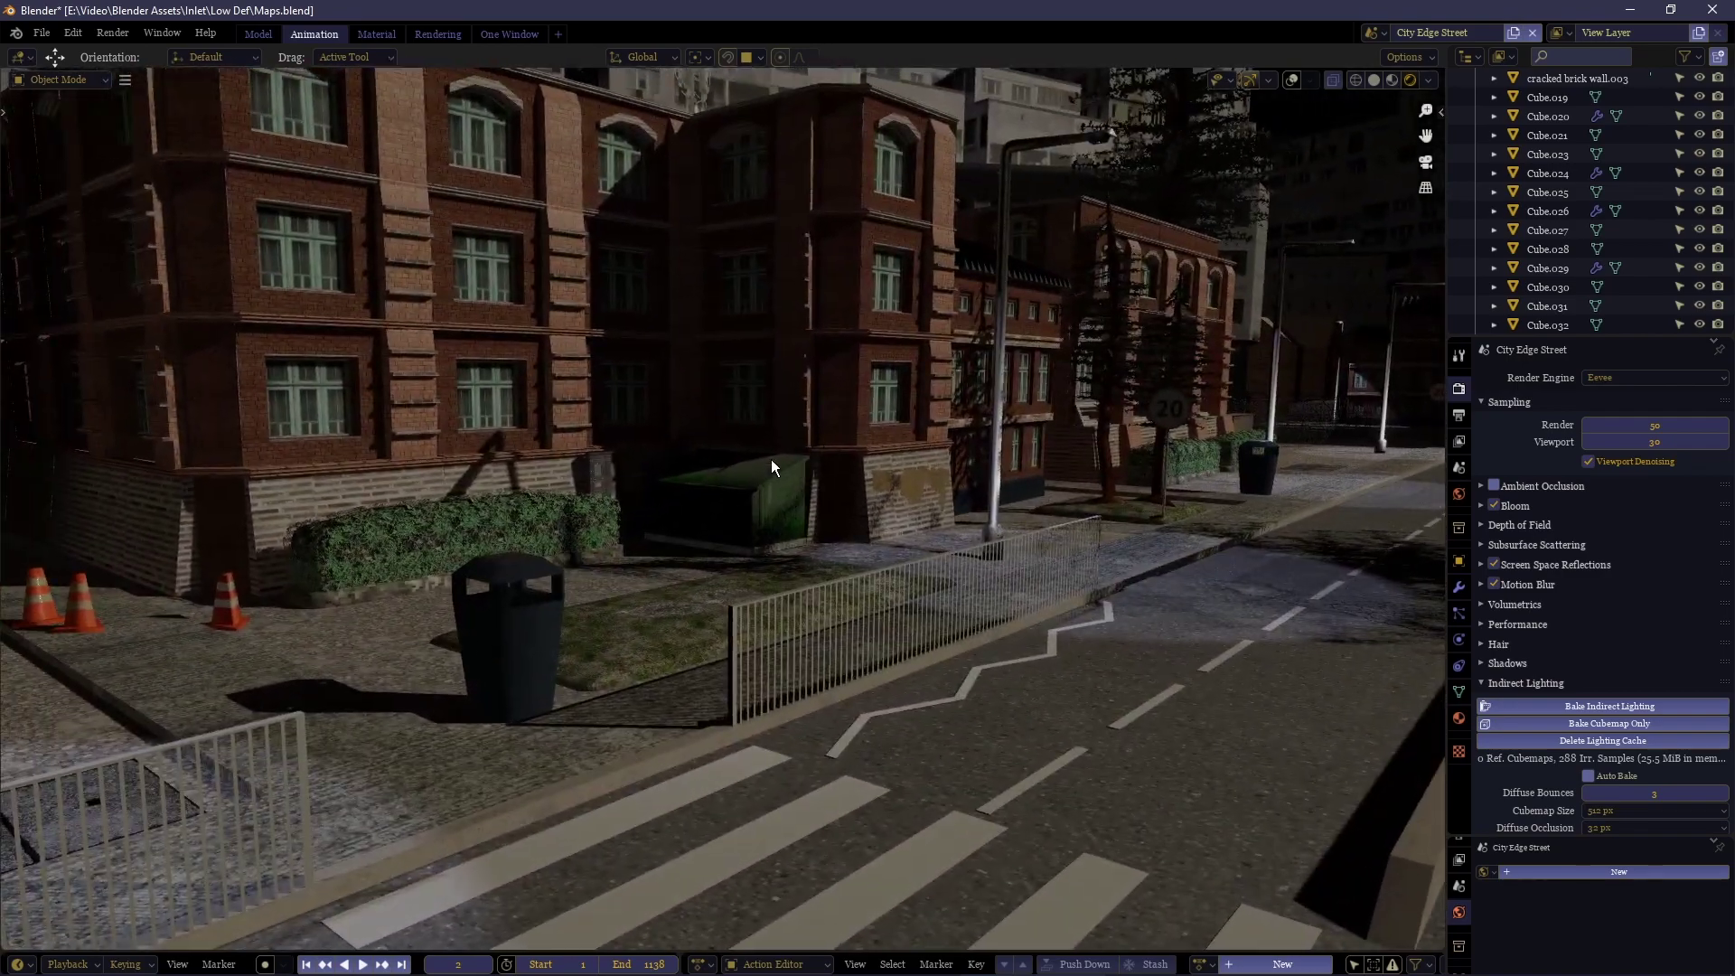
# Fly the camera to frame the green bin and hedge, and play back its animated move.
pyautogui.press('KP_0')
pyautogui.hotkey('shift', '`')
pyautogui.press('s')
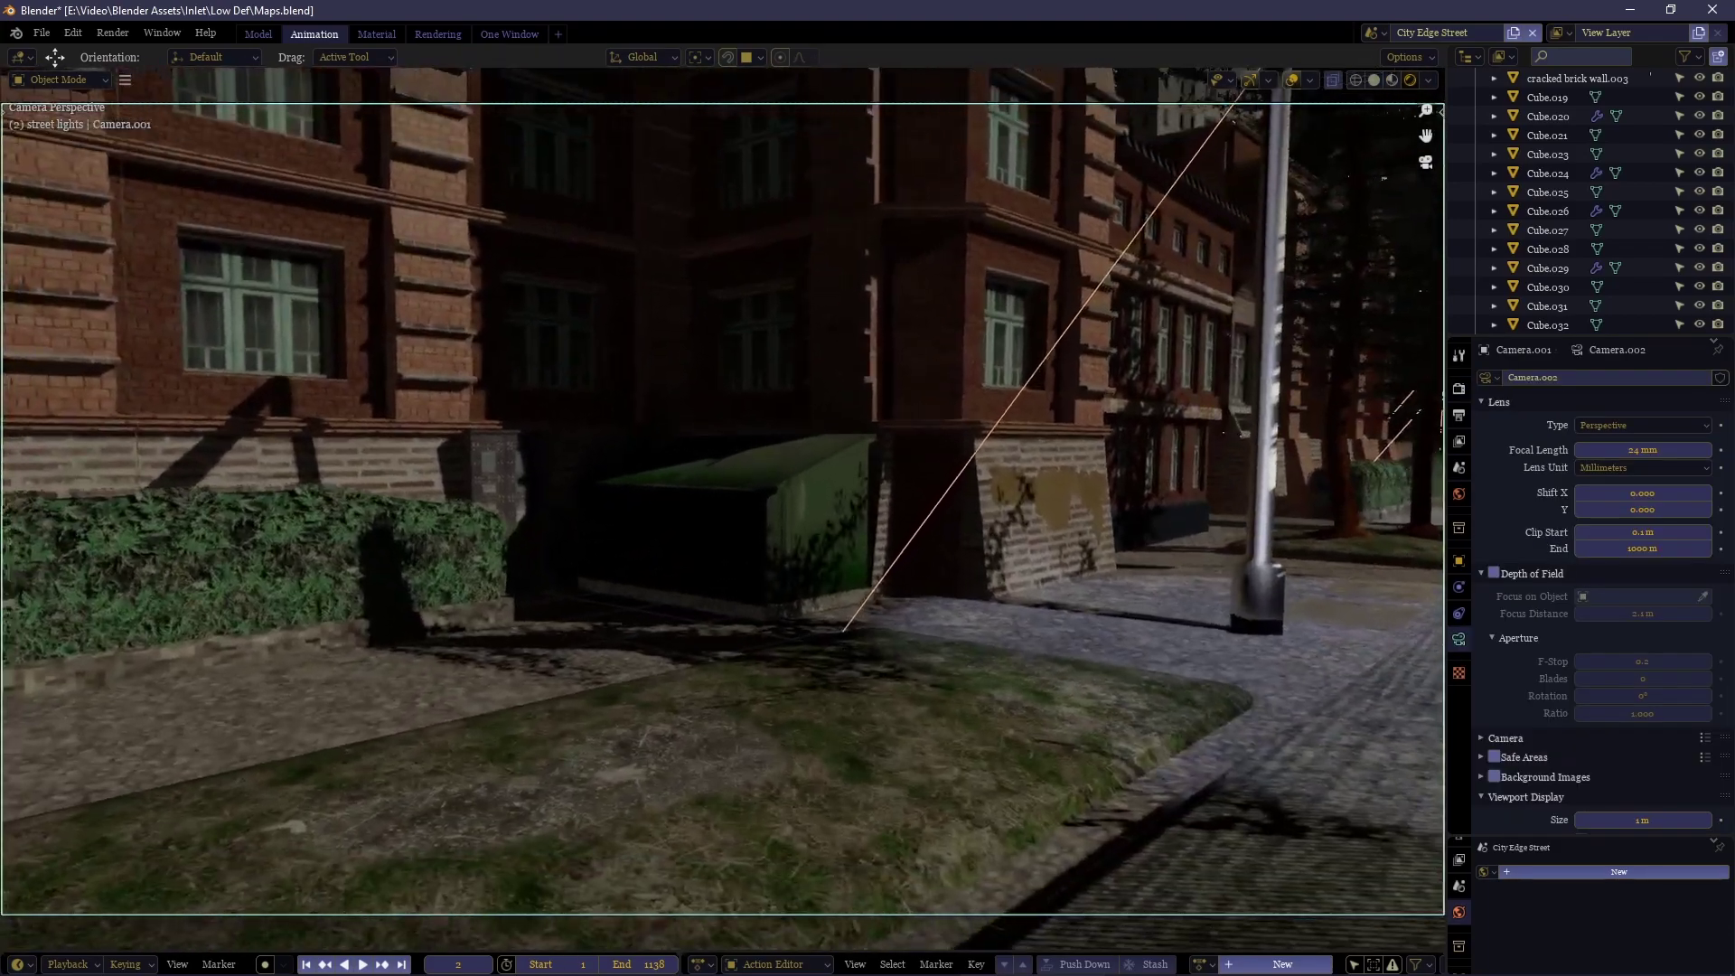
pyautogui.press('w')
pyautogui.click(976, 710)
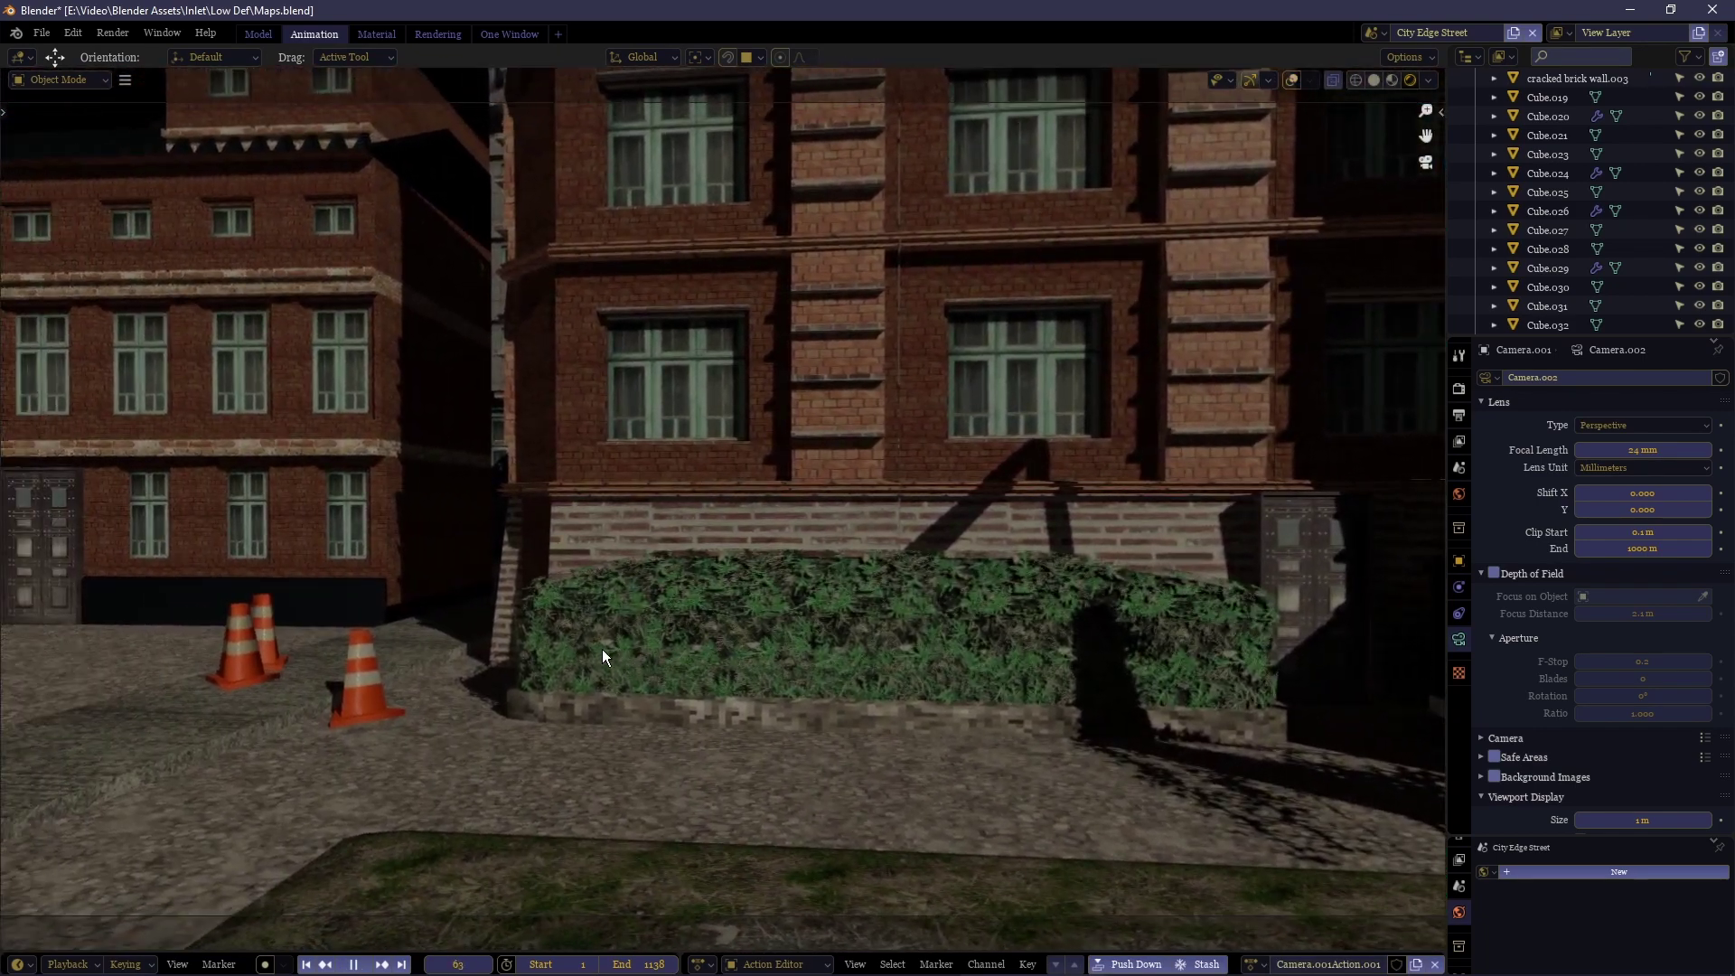
pyautogui.press('Escape')
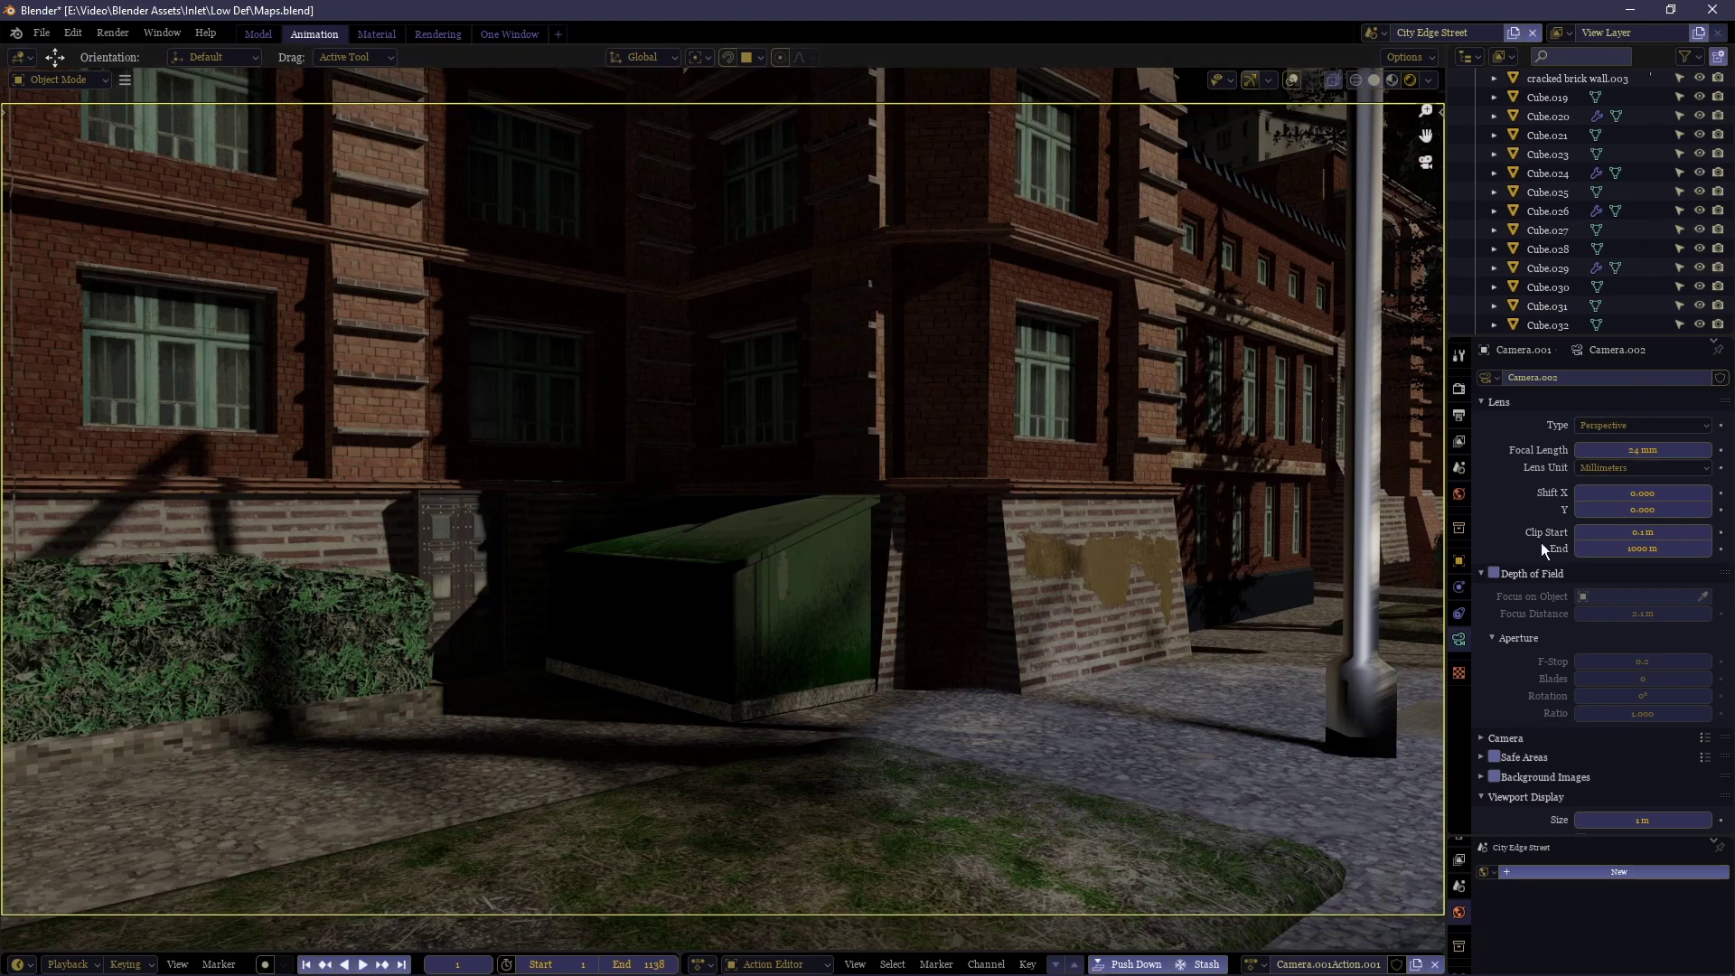
# Collapse the camera's Depth of Field settings, preview the camera animation again, and stop it at frame 1.
pyautogui.click(1487, 567)
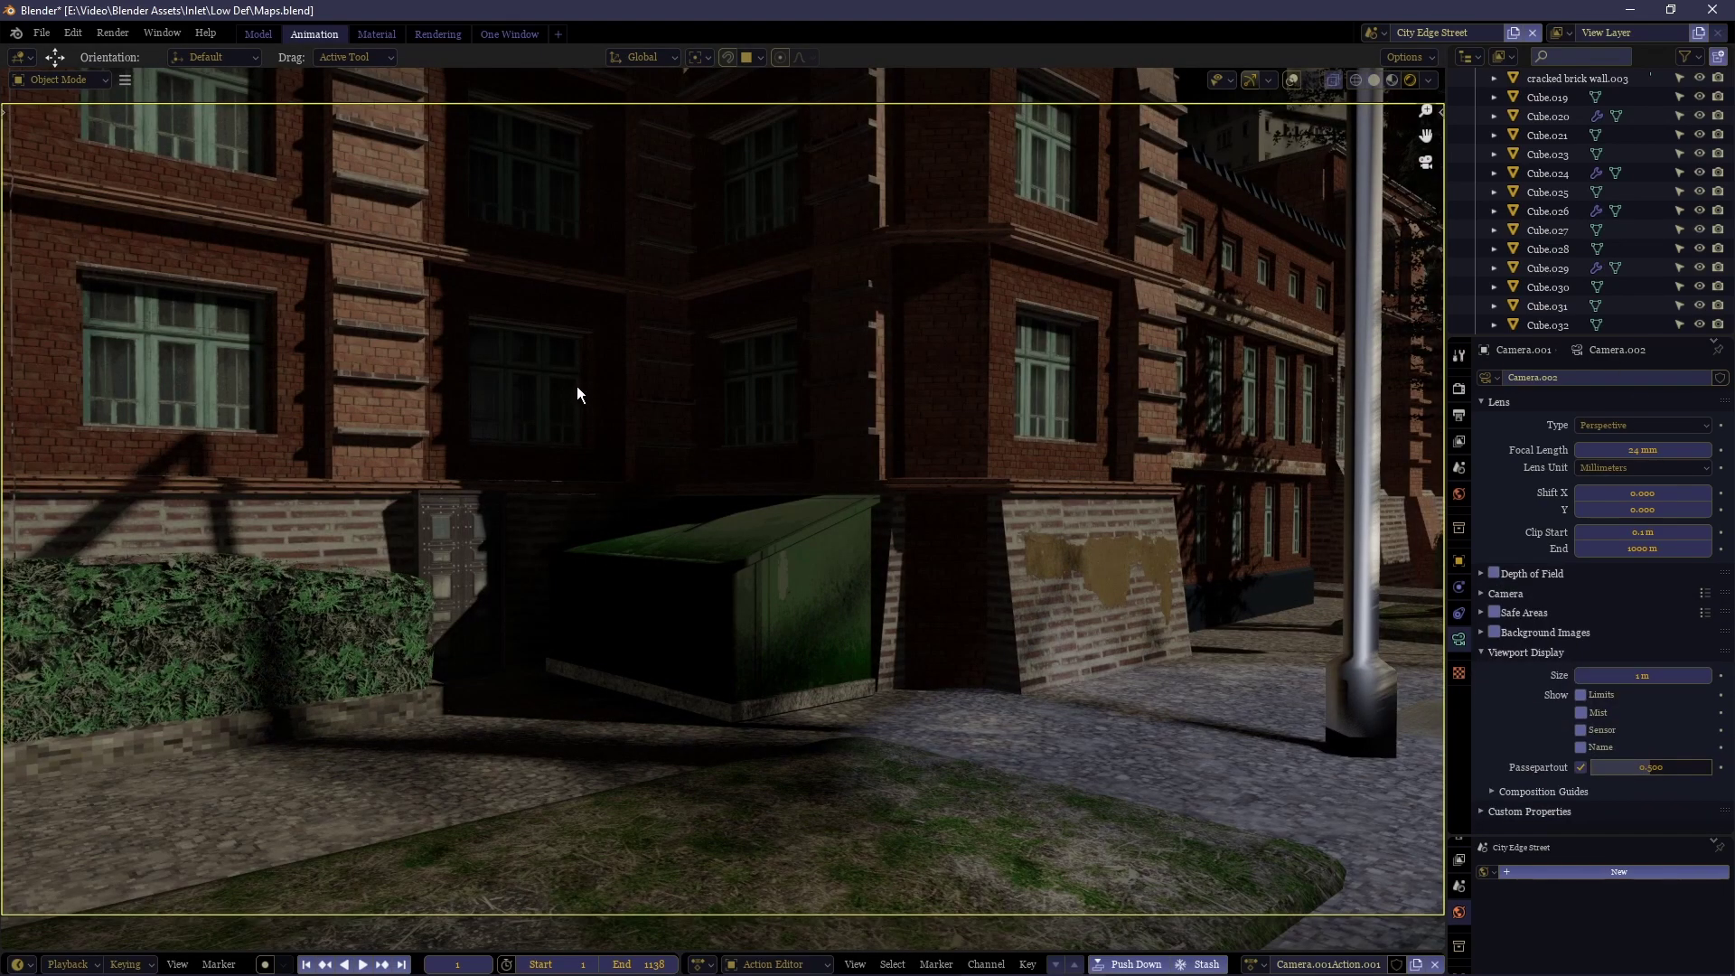
pyautogui.press('space')
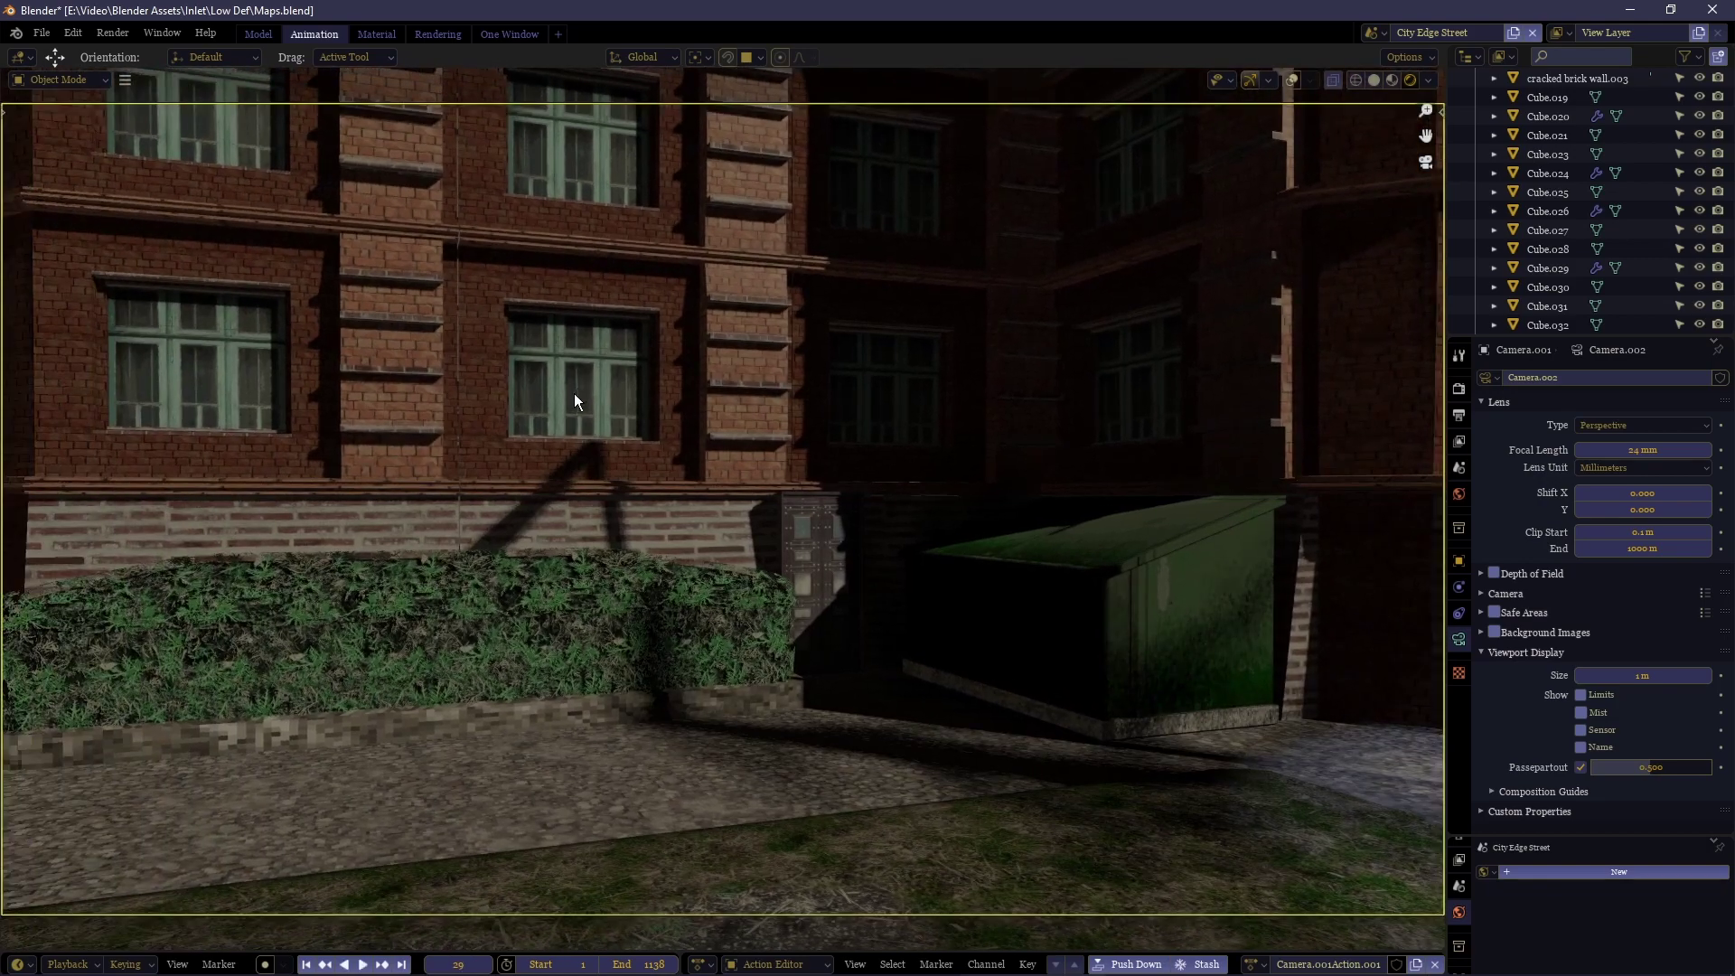
pyautogui.press('Escape')
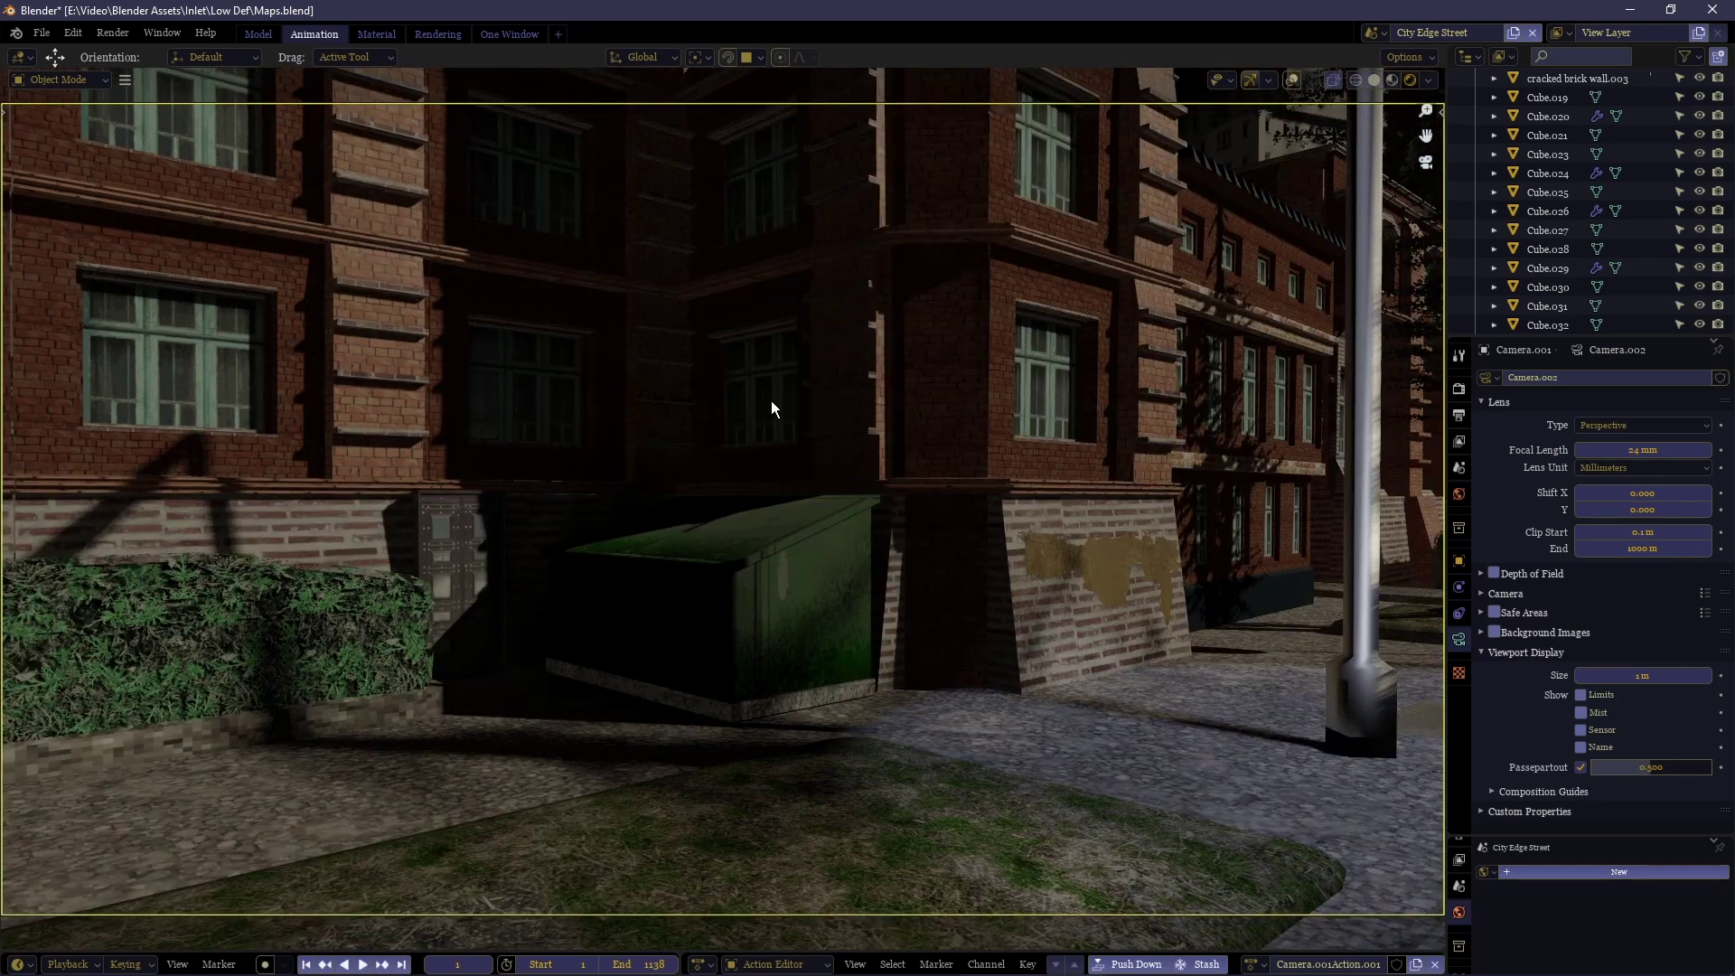
# Look over the street and buildings from outside the camera, and return to the camera view of the green bin.
pyautogui.scroll(1, 768, 403)
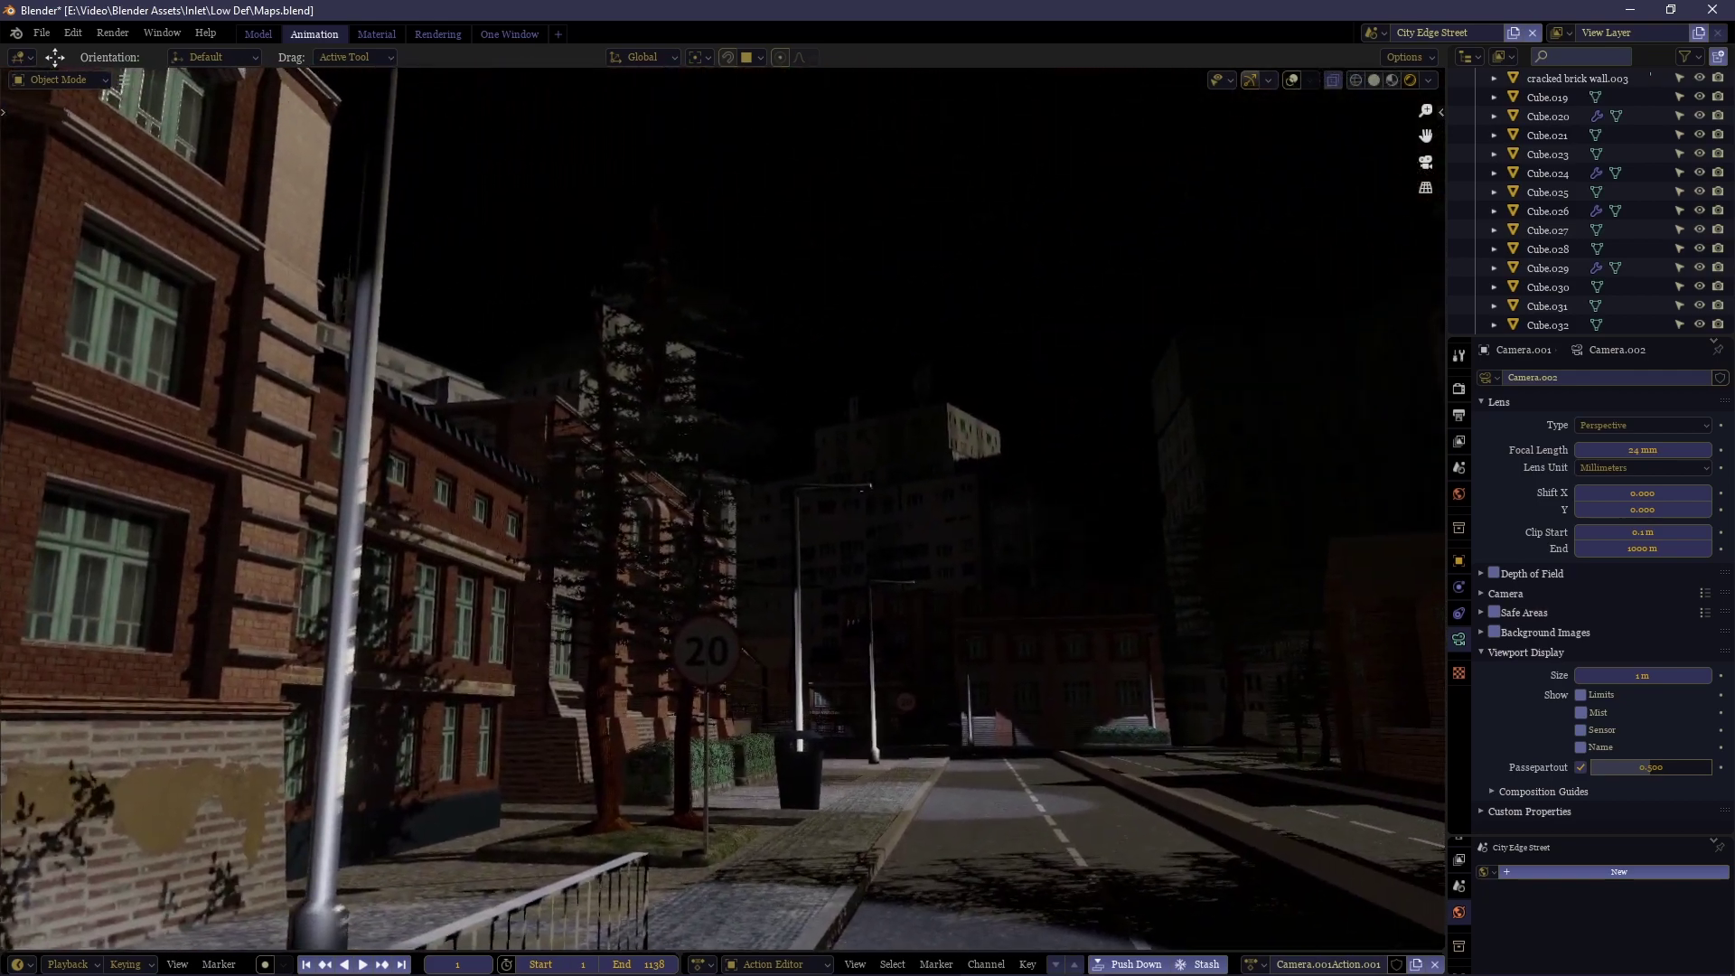
pyautogui.press('d')
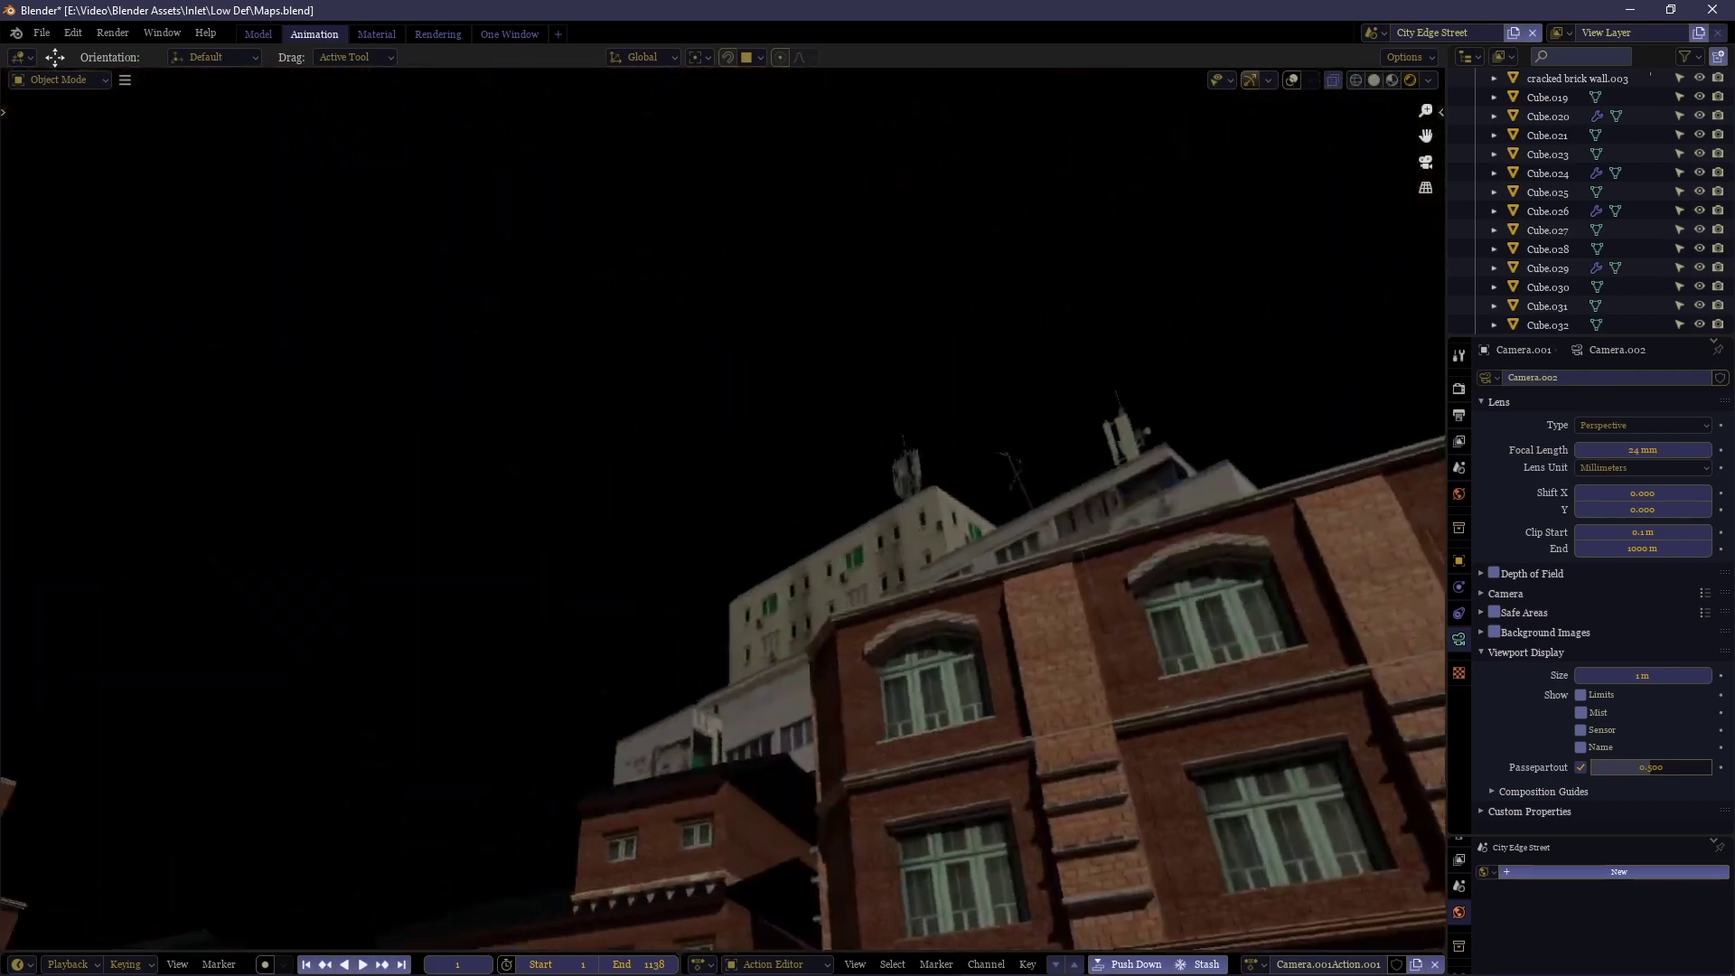
pyautogui.press('a')
pyautogui.press('w')
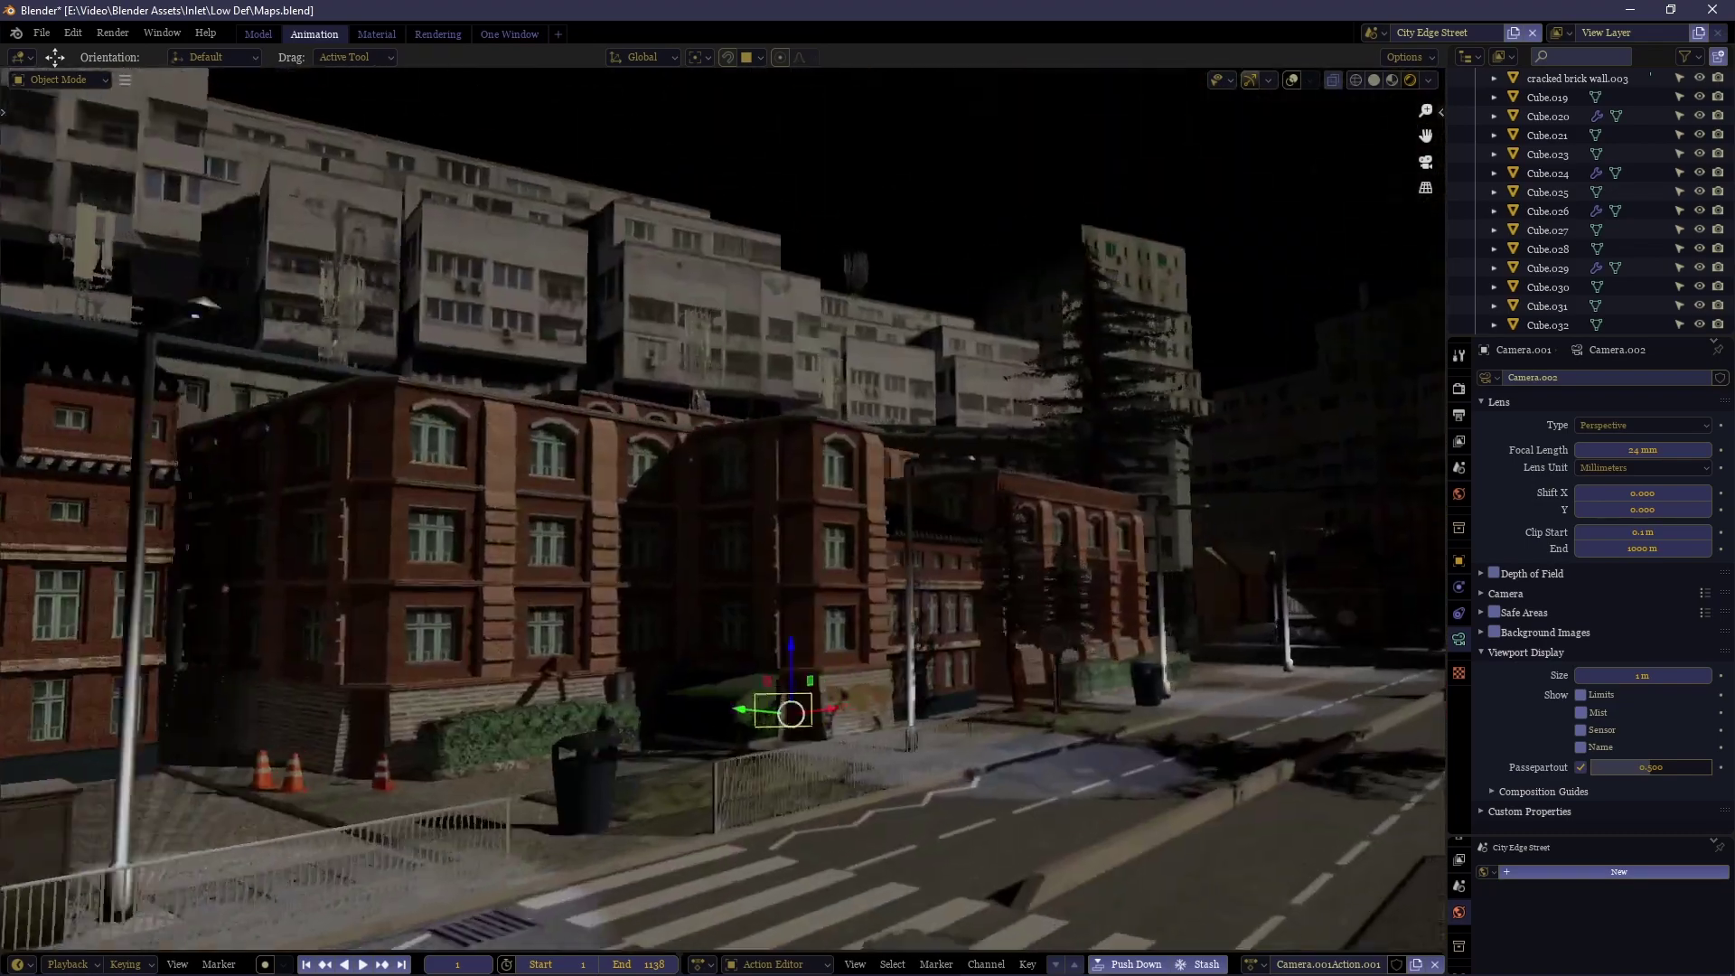
pyautogui.click(721, 509)
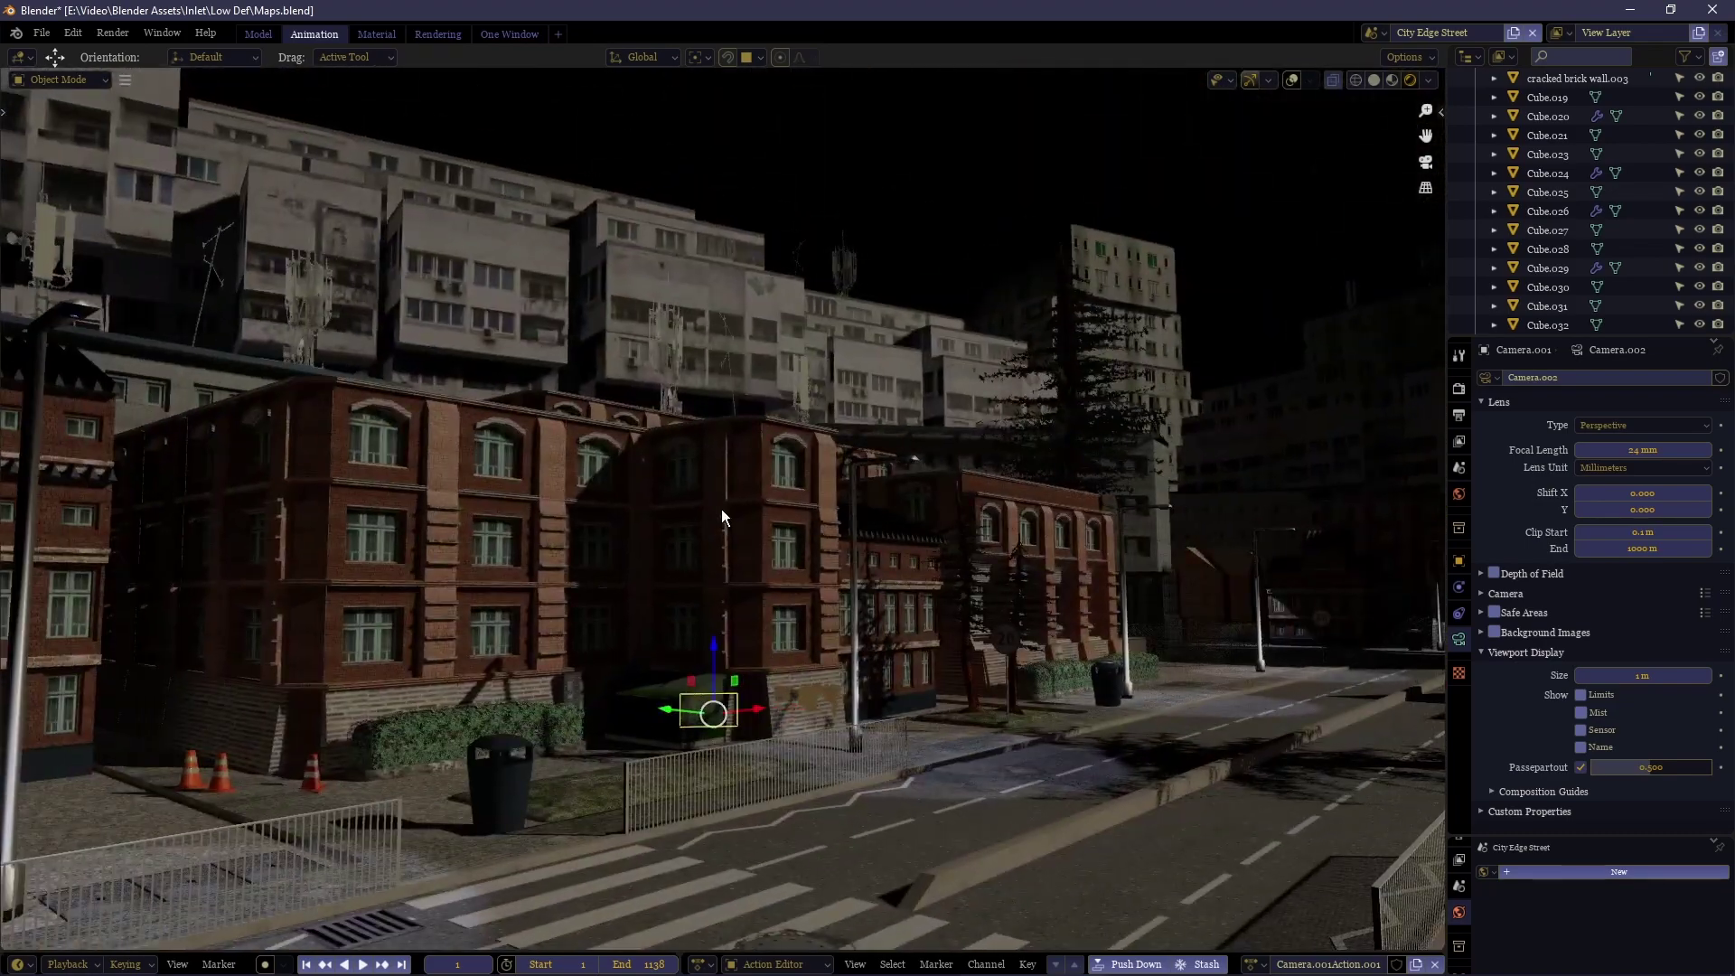
pyautogui.press('KP_0')
pyautogui.scroll(-4, 721, 511)
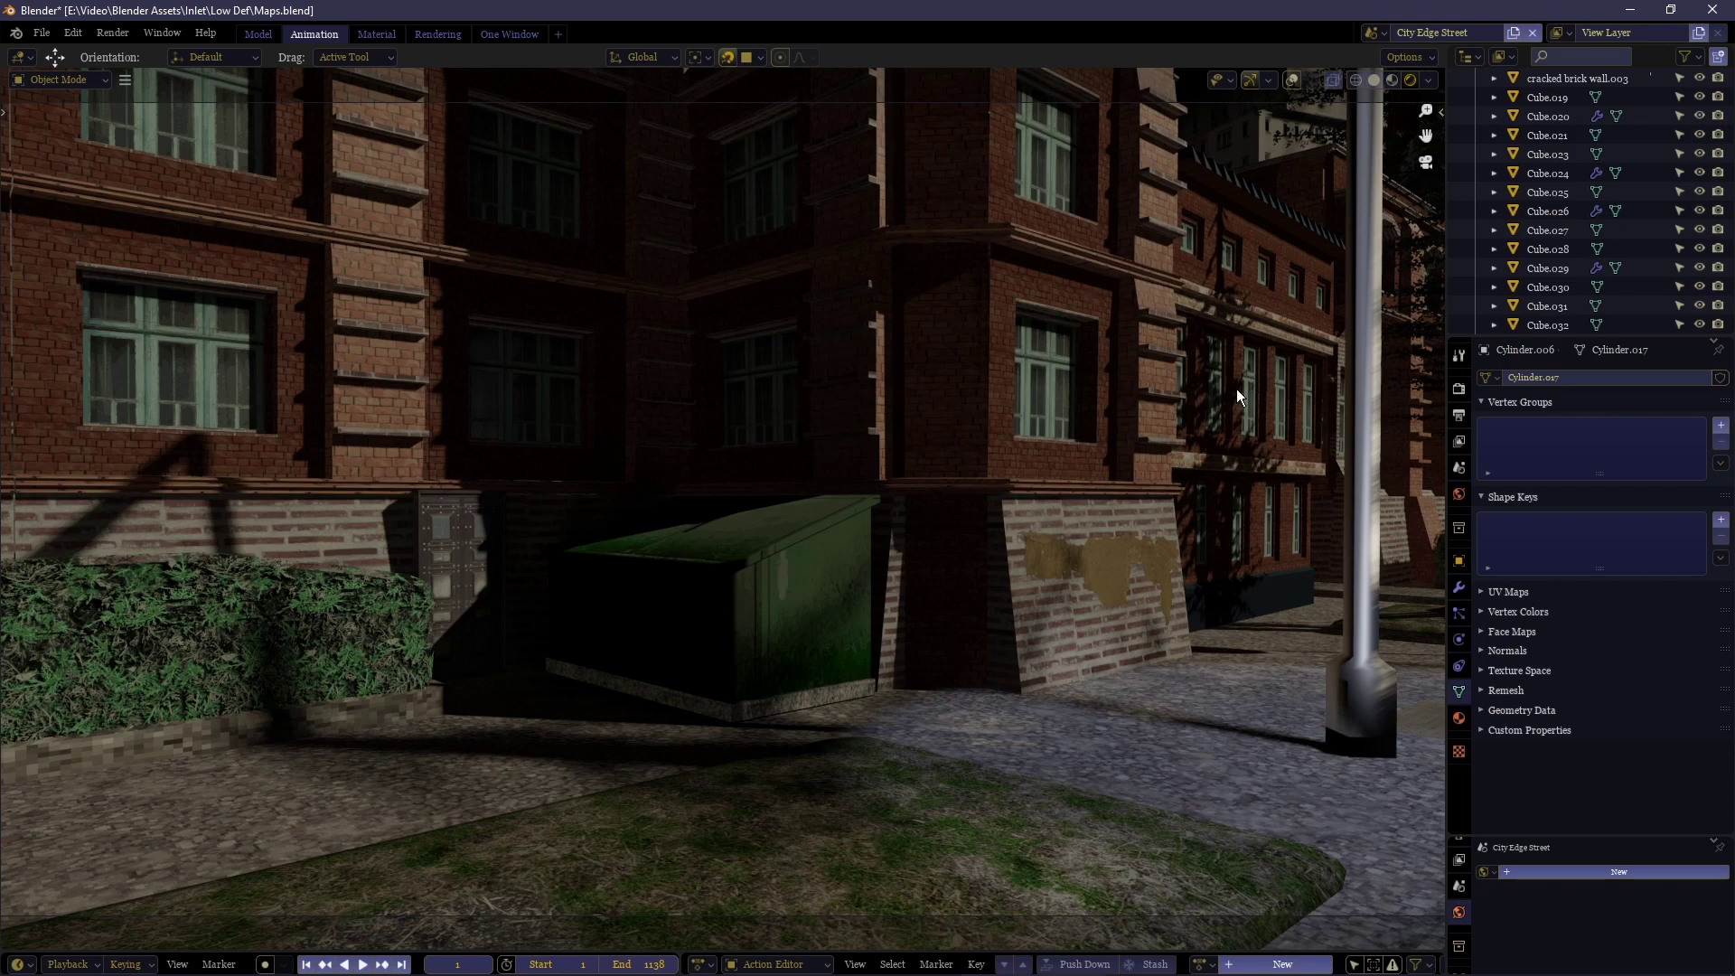
# Set the drag action to Select Box and widen the view around the camera frame at the green bin.
pyautogui.keyDown('shift'); pyautogui.moveTo(1153, 420); pyautogui.dragTo(1150, 420, button='middle'); pyautogui.keyUp('shift')
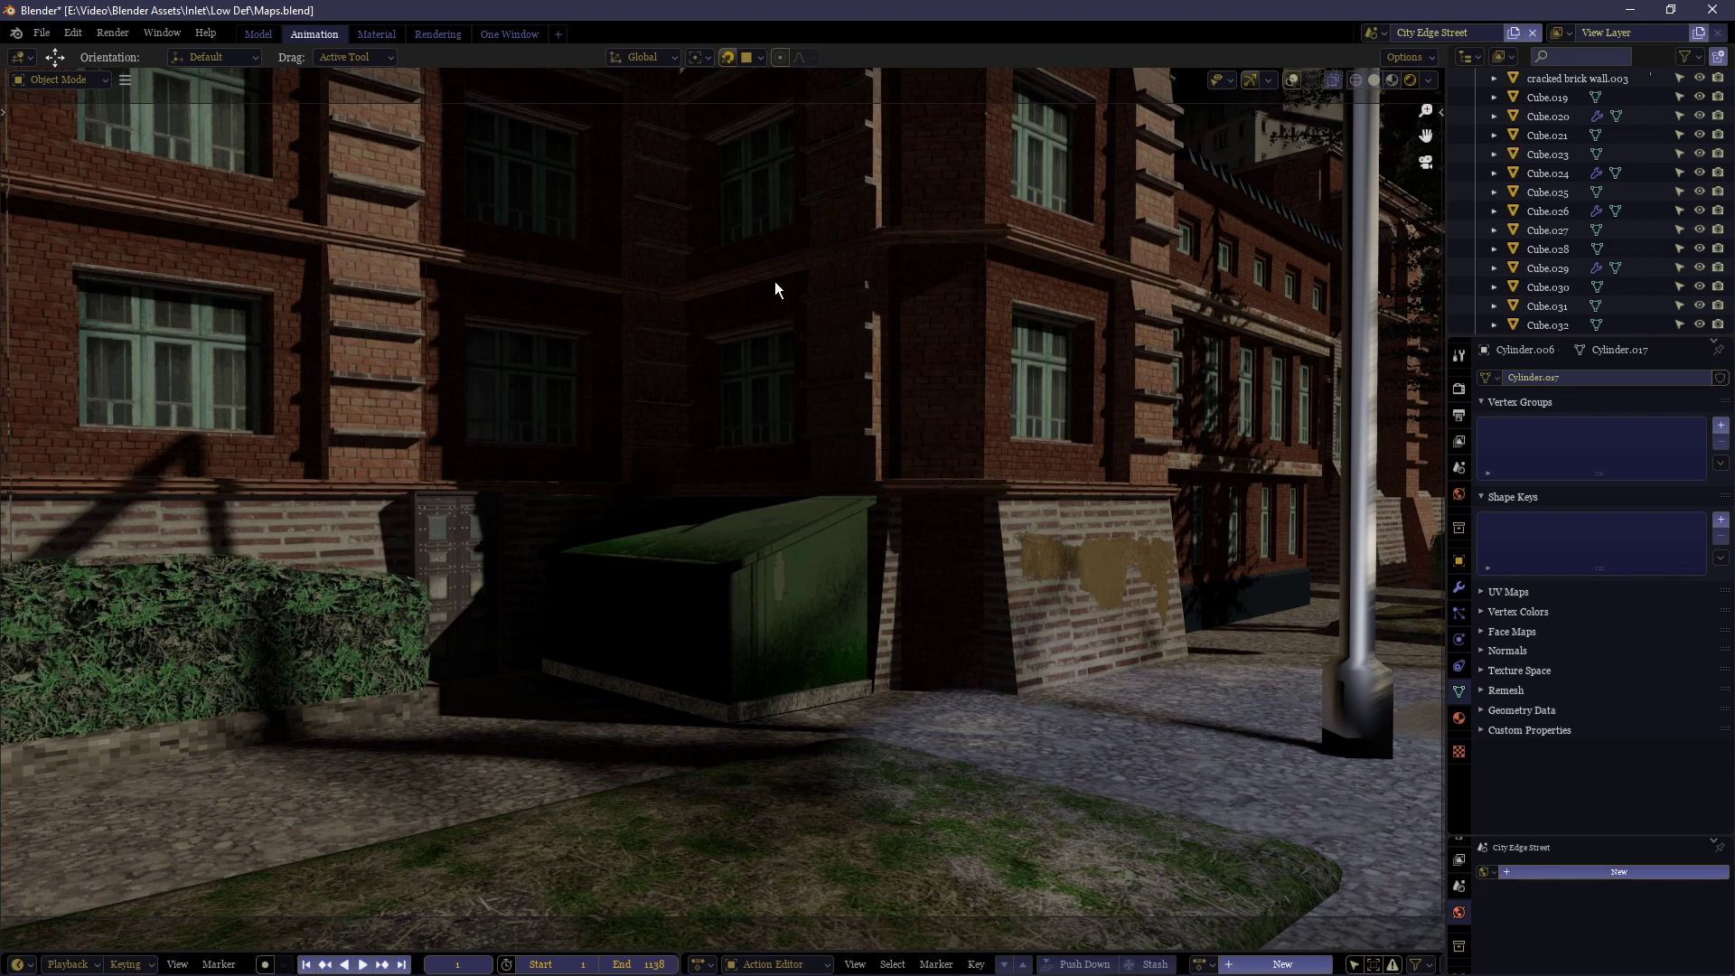
pyautogui.scroll(-2, 801, 290)
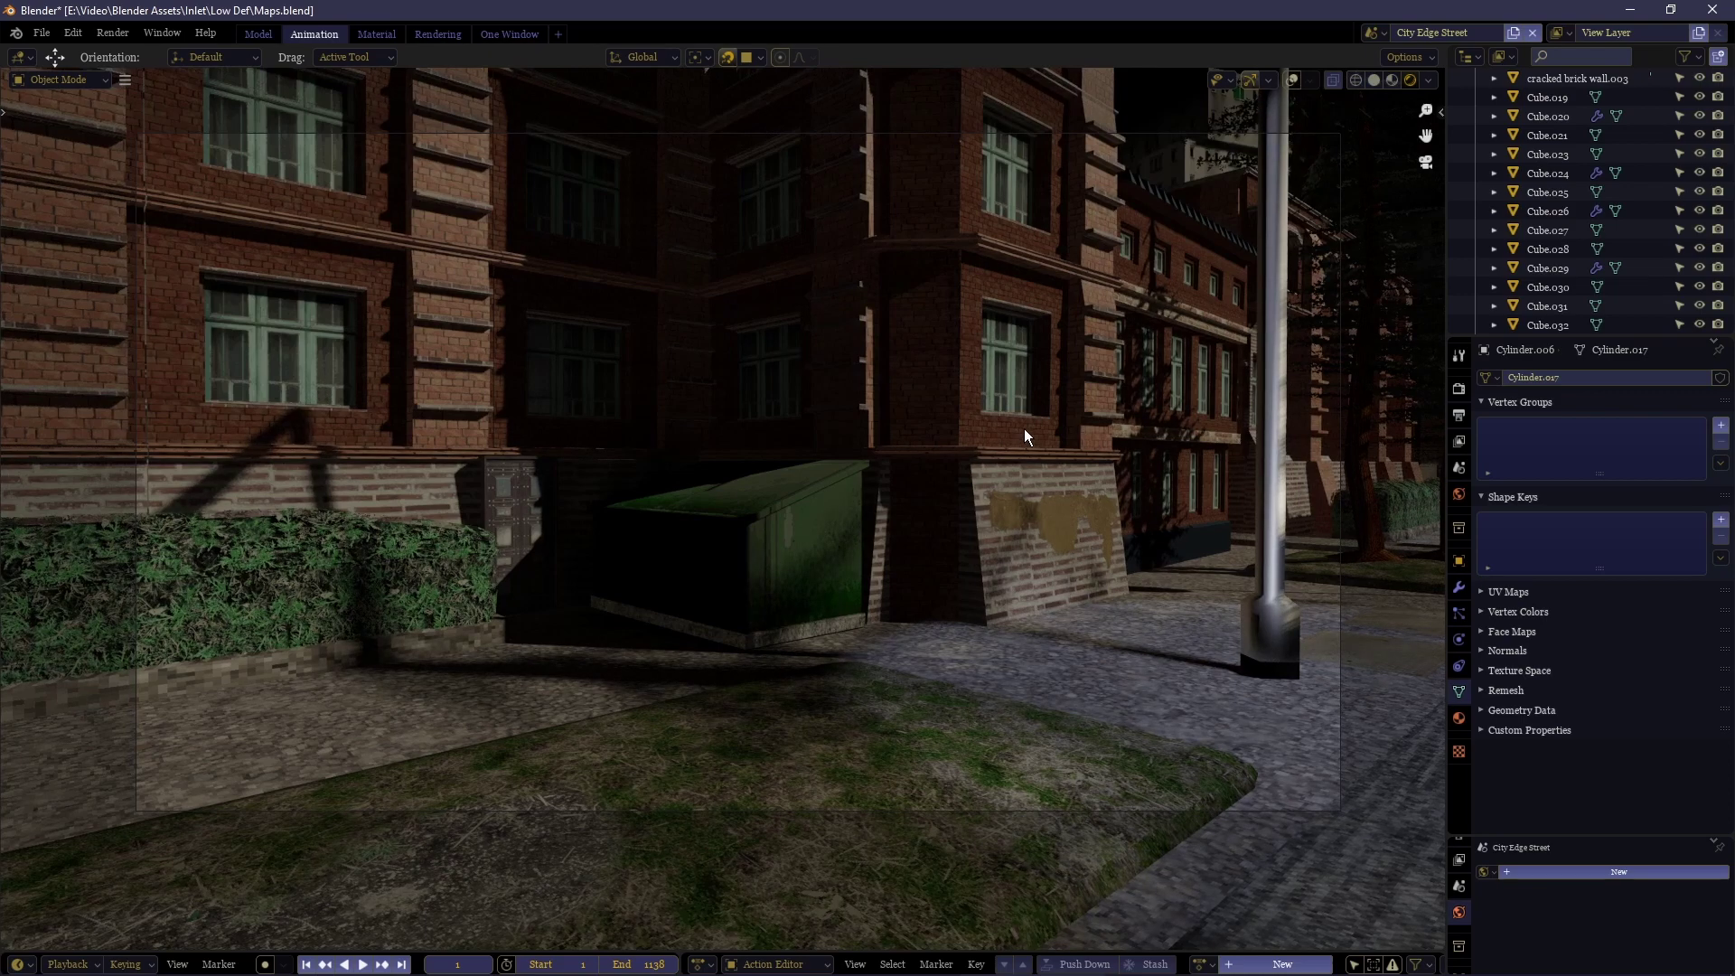
pyautogui.keyDown('shift'); pyautogui.moveTo(852, 573); pyautogui.dragTo(763, 708, button='middle'); pyautogui.keyUp('shift')
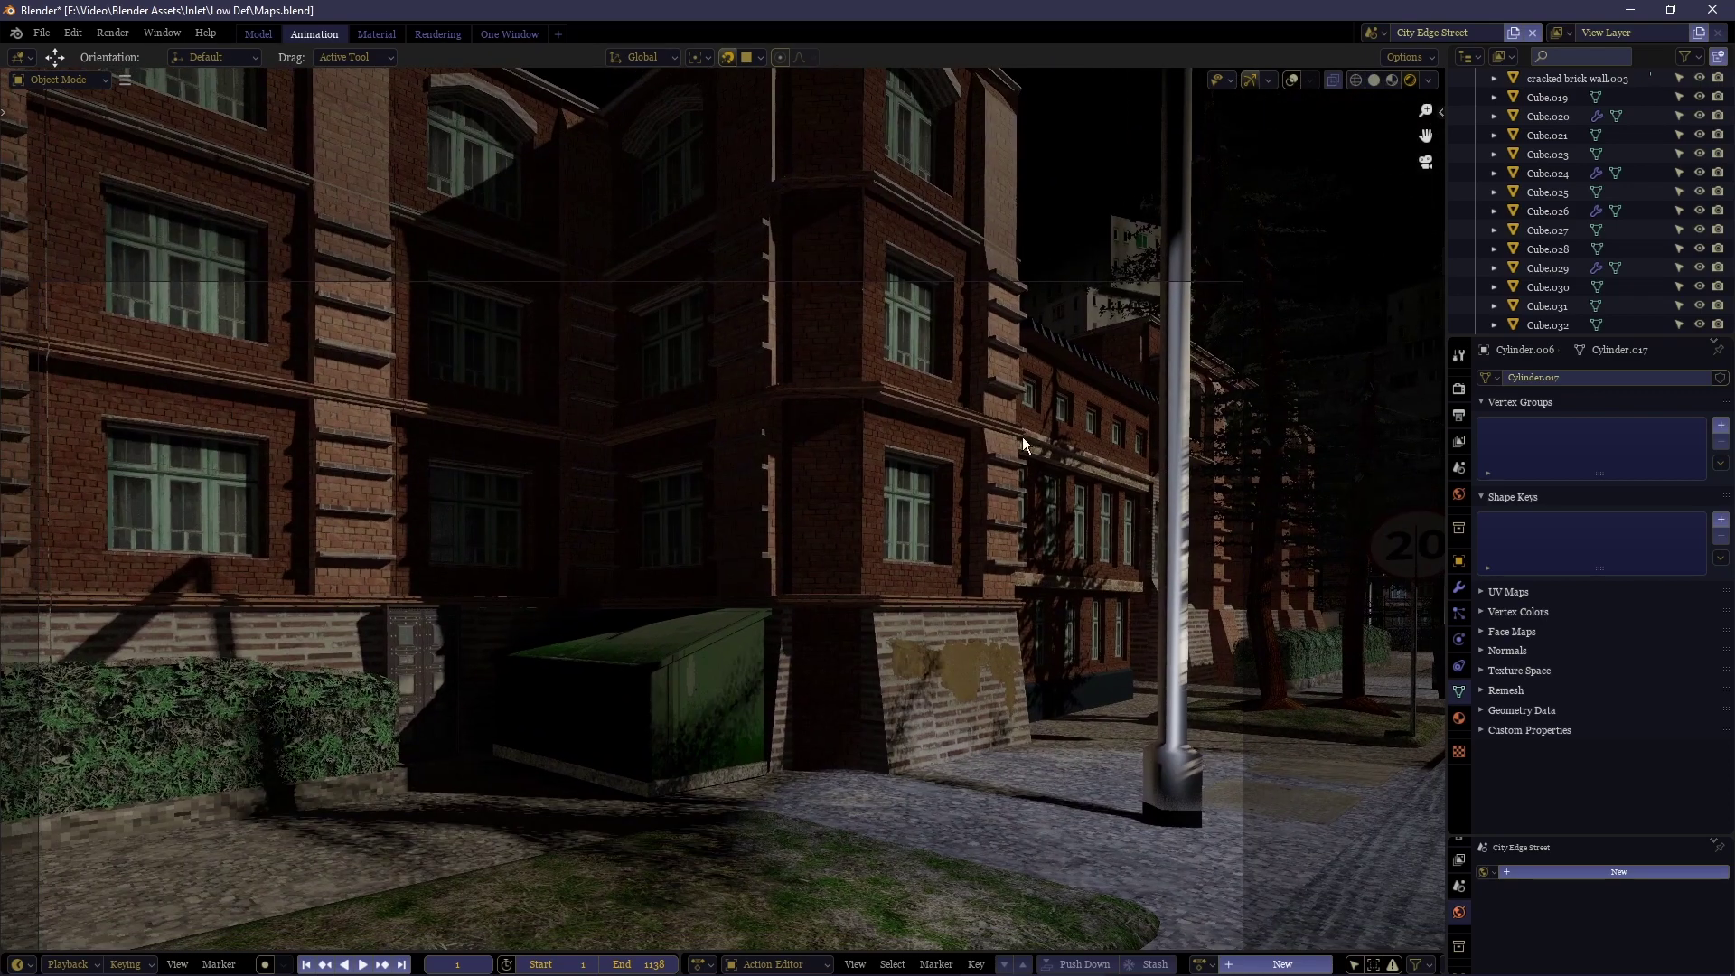
pyautogui.scroll(-1, 949, 565)
pyautogui.moveTo(947, 562); pyautogui.dragTo(658, 374, button='middle')
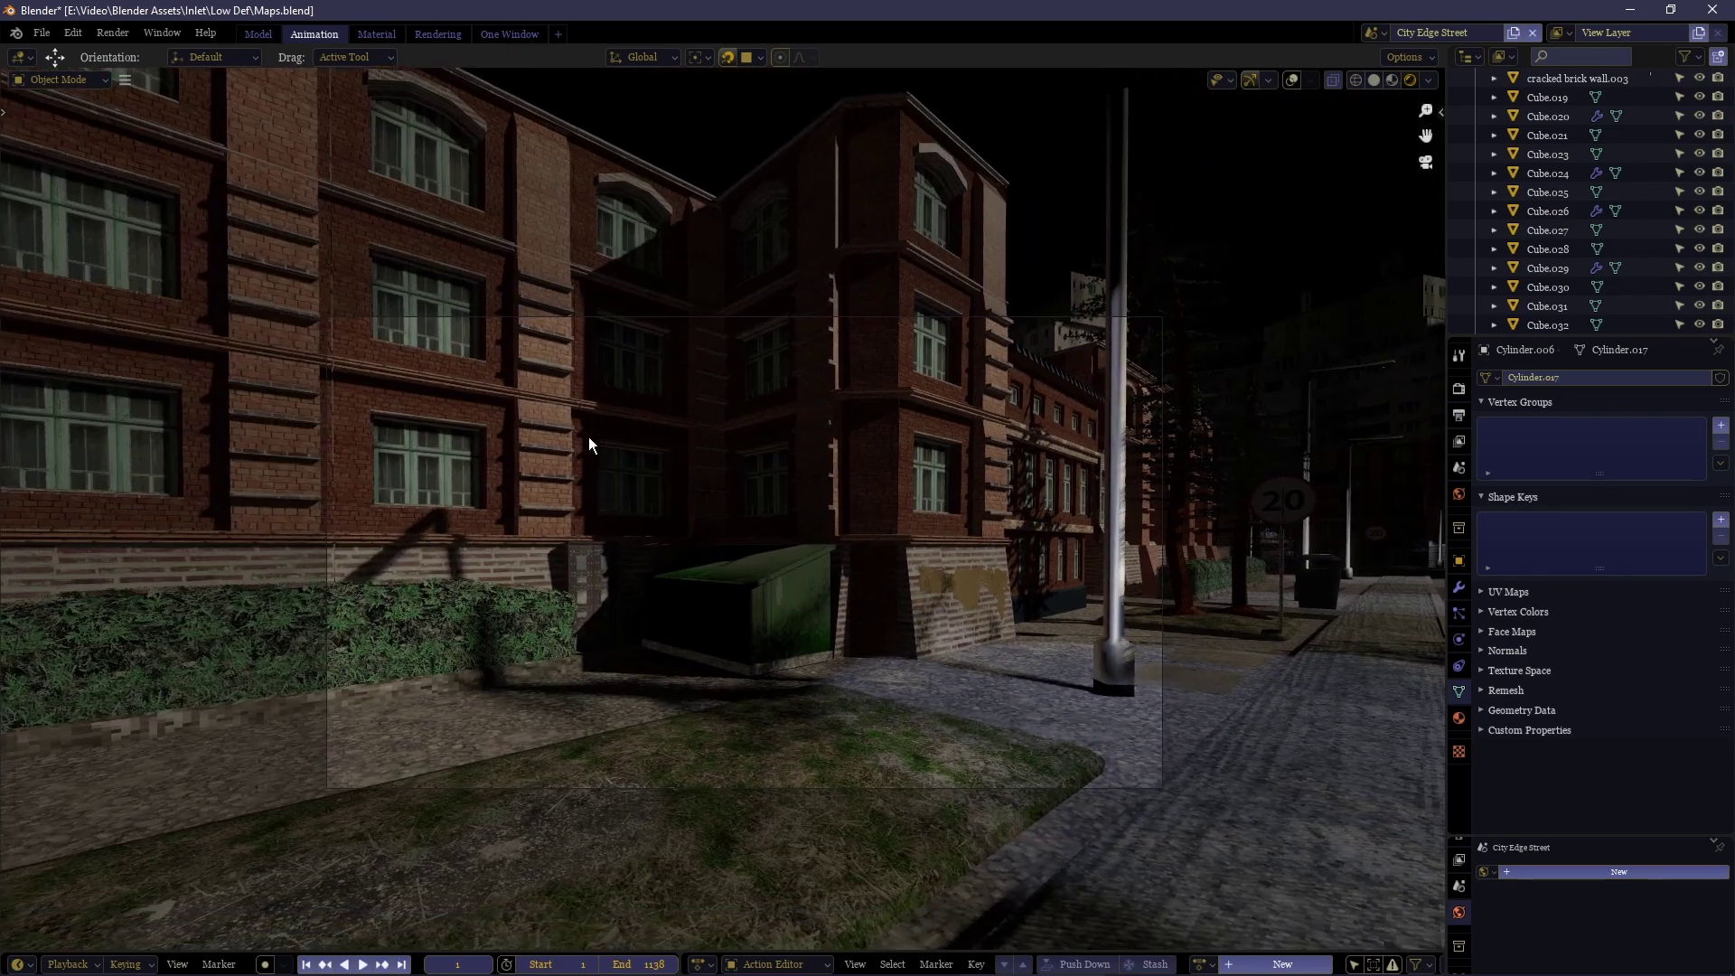
pyautogui.moveTo(588, 437); pyautogui.dragTo(659, 125, button='middle')
pyautogui.click(347, 58)
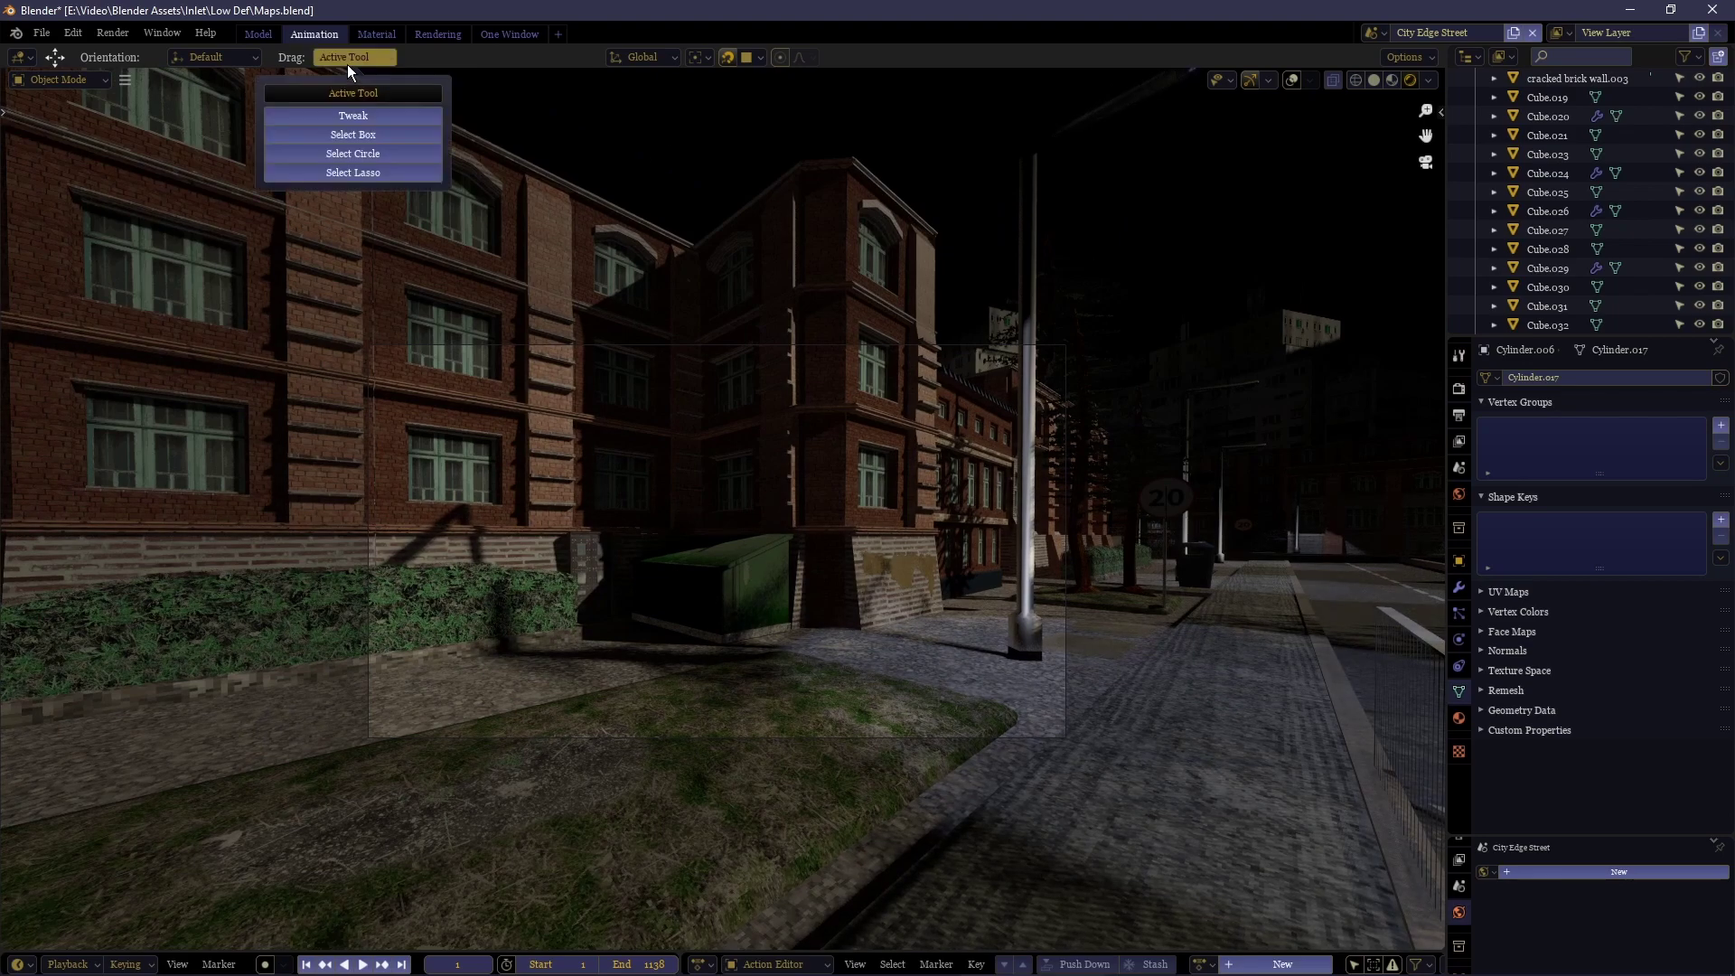
pyautogui.click(371, 134)
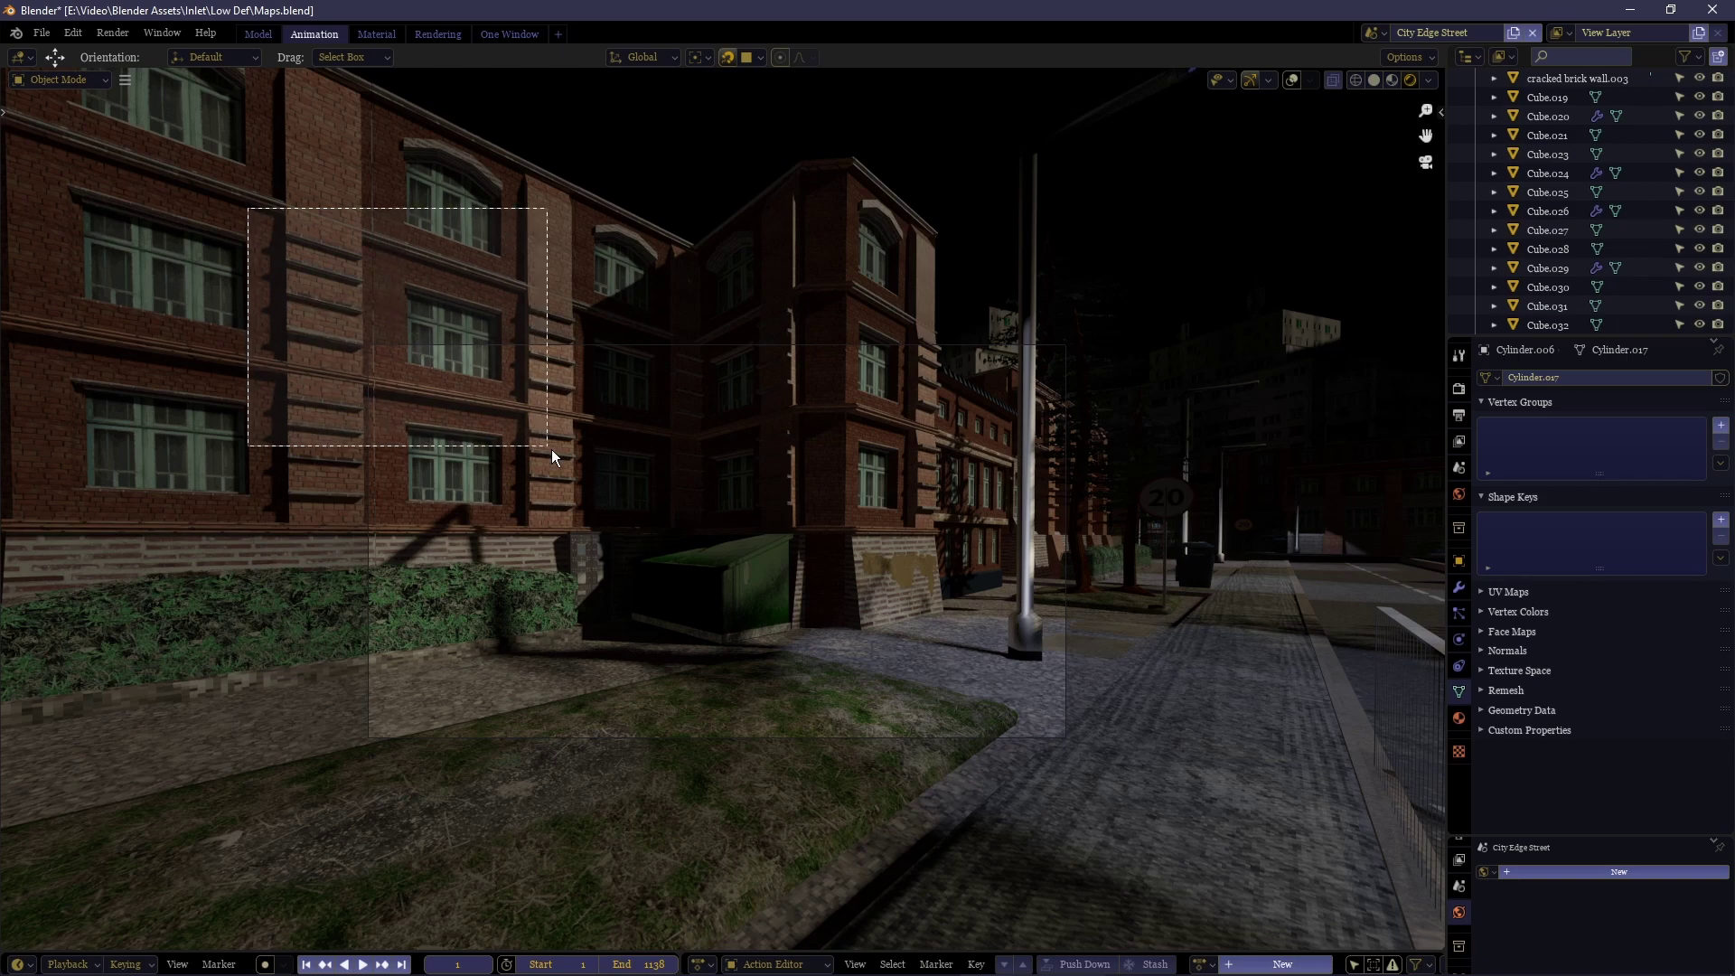
pyautogui.moveTo(551, 448); pyautogui.dragTo(577, 480)
pyautogui.scroll(4, 584, 491)
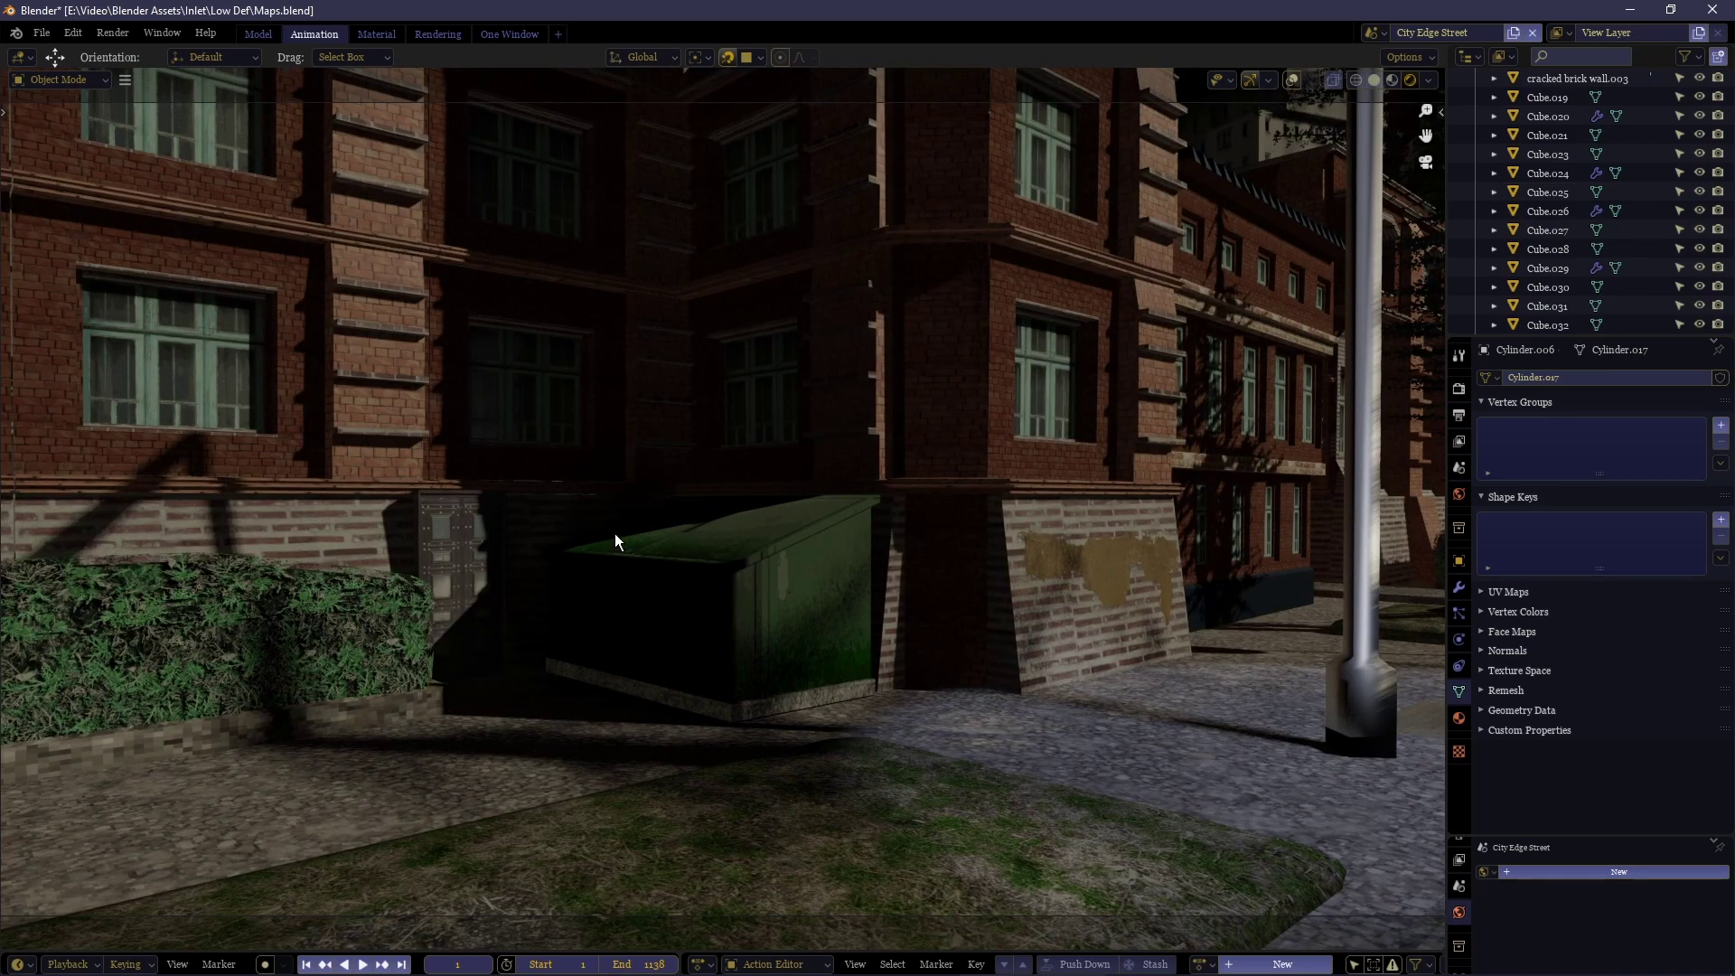
pyautogui.scroll(-4, 739, 474)
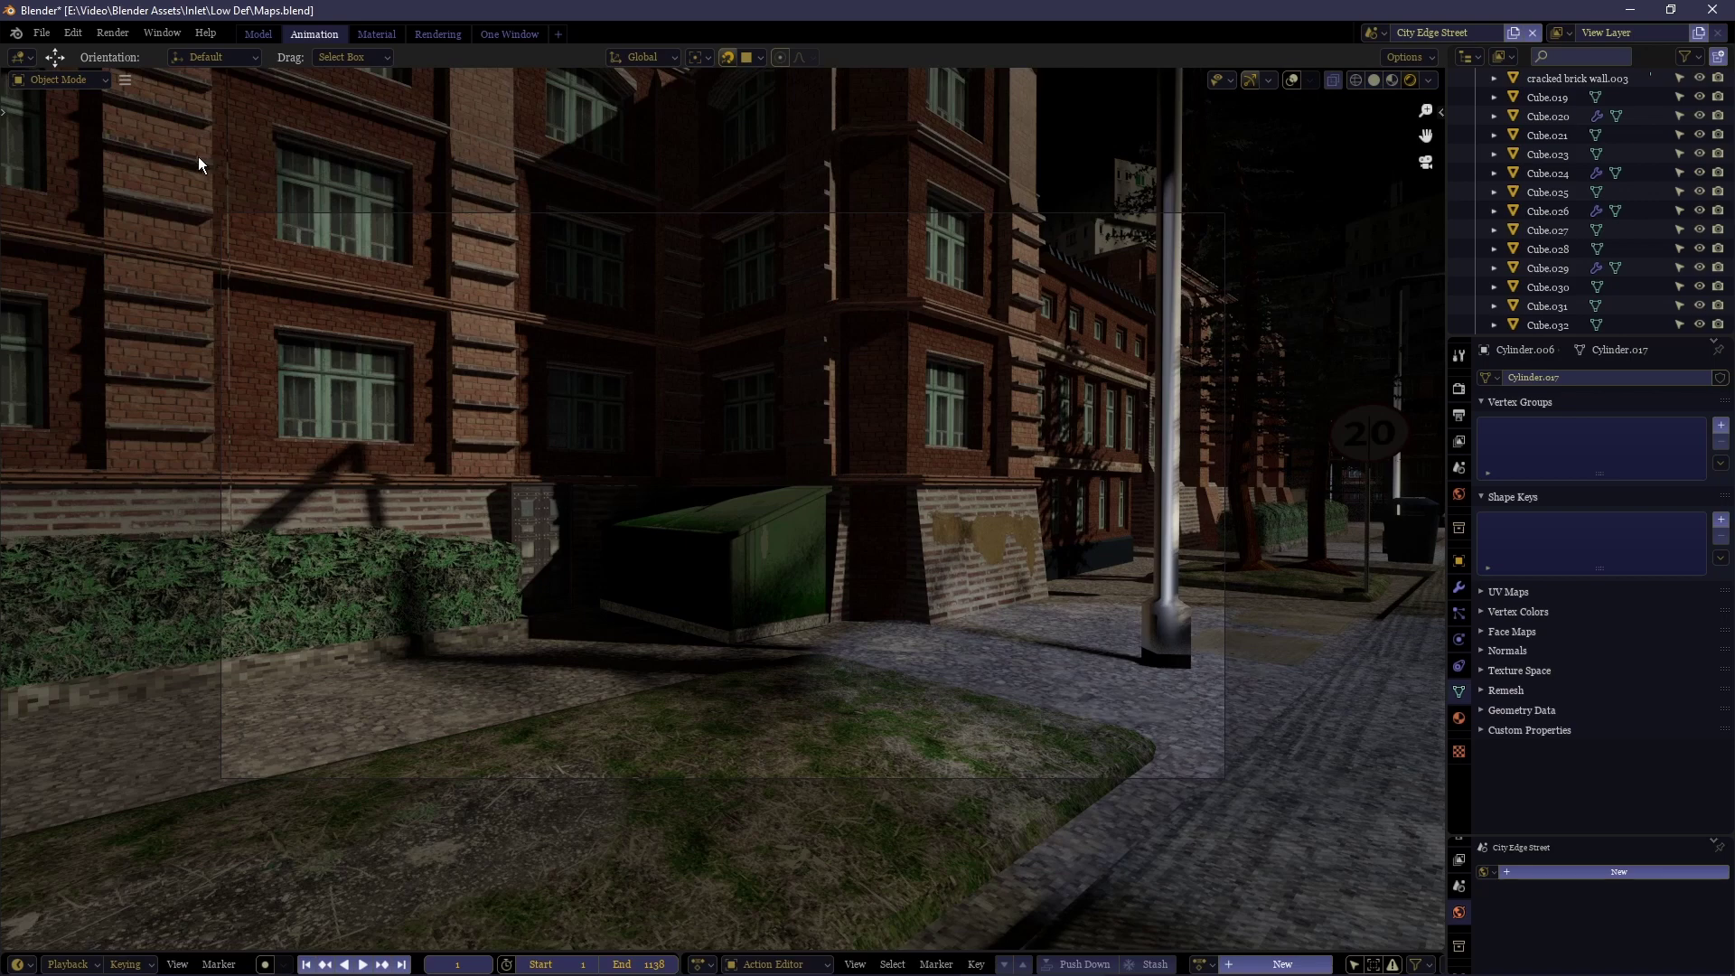
# Box-select the objects seen by the camera at frames 1, 32 and 63 as one combined selection, and return to the animation start.
pyautogui.moveTo(198, 156); pyautogui.dragTo(1299, 826)
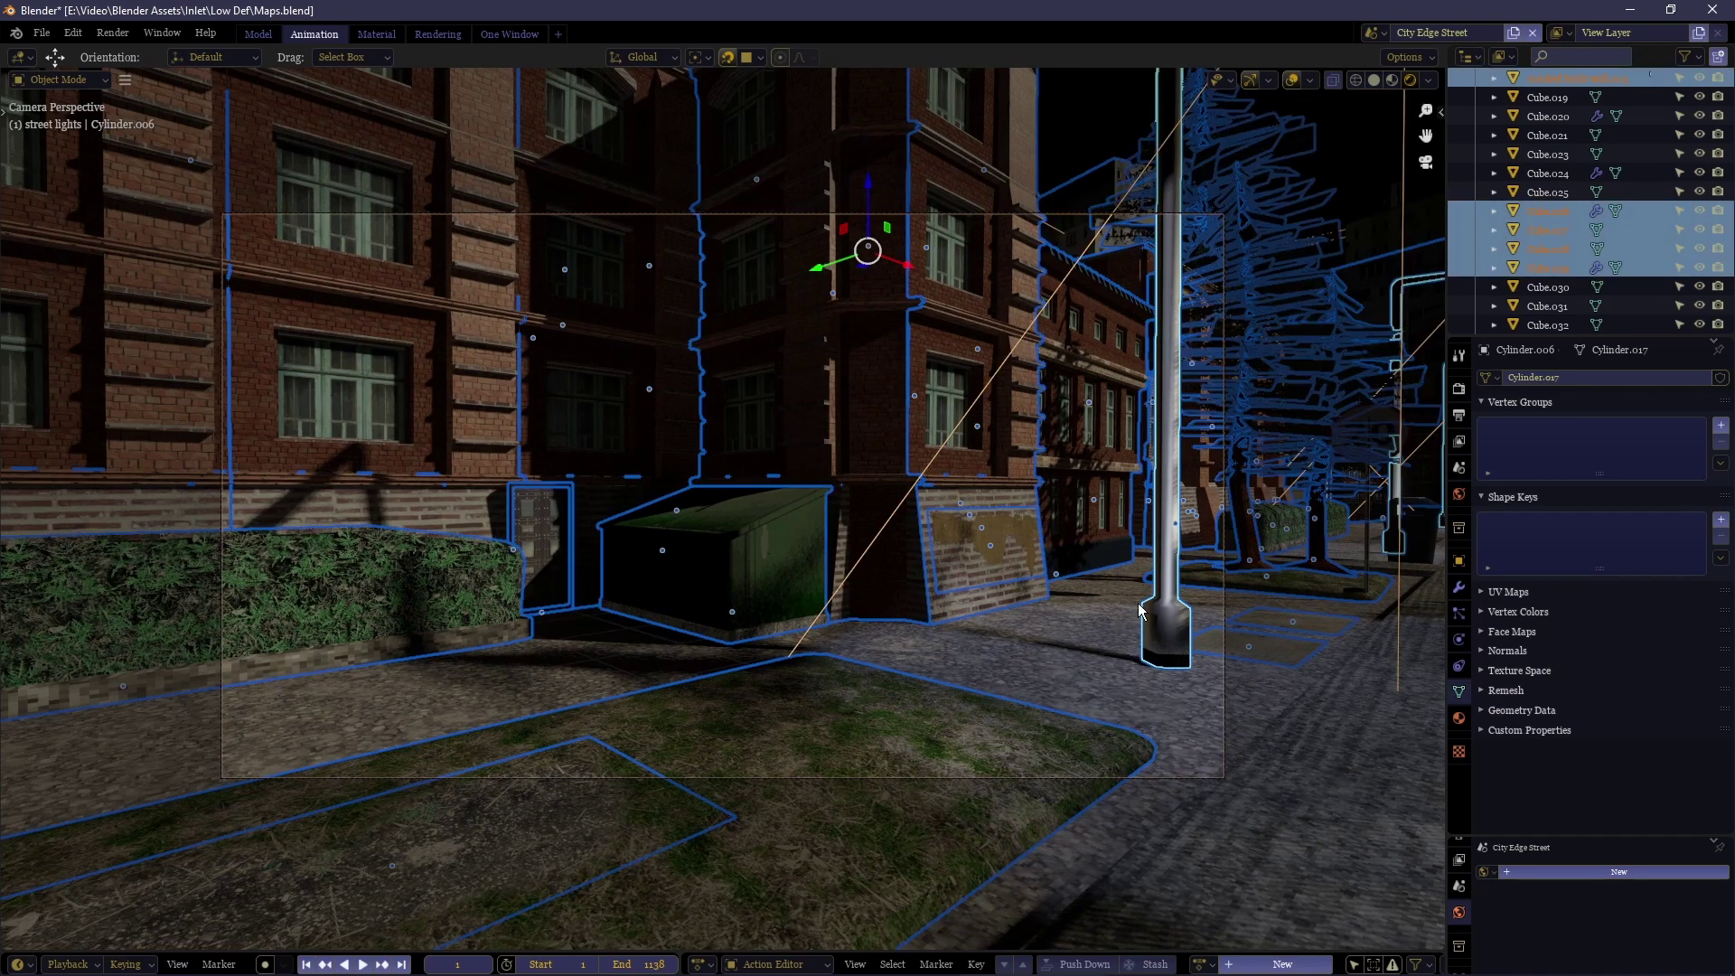
pyautogui.press('space')
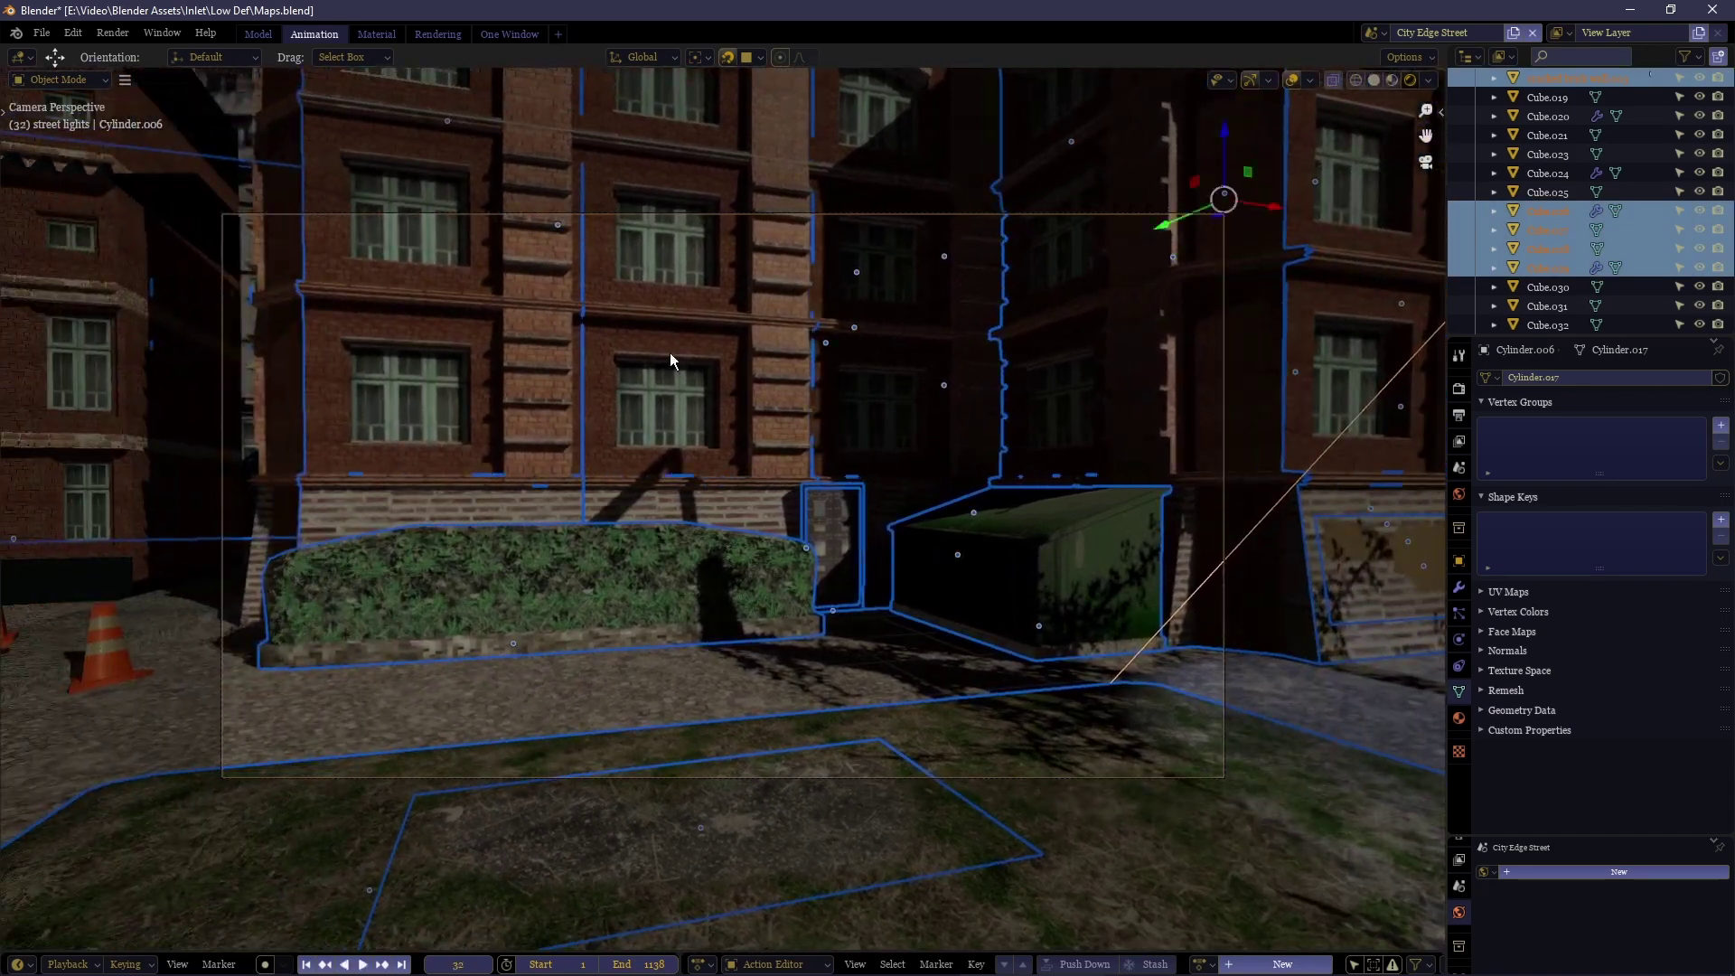
pyautogui.keyDown('shift'); pyautogui.click(357, 100); pyautogui.keyUp('shift')
pyautogui.moveTo(108, 814); pyautogui.dragTo(833, 201)
pyautogui.press('space')
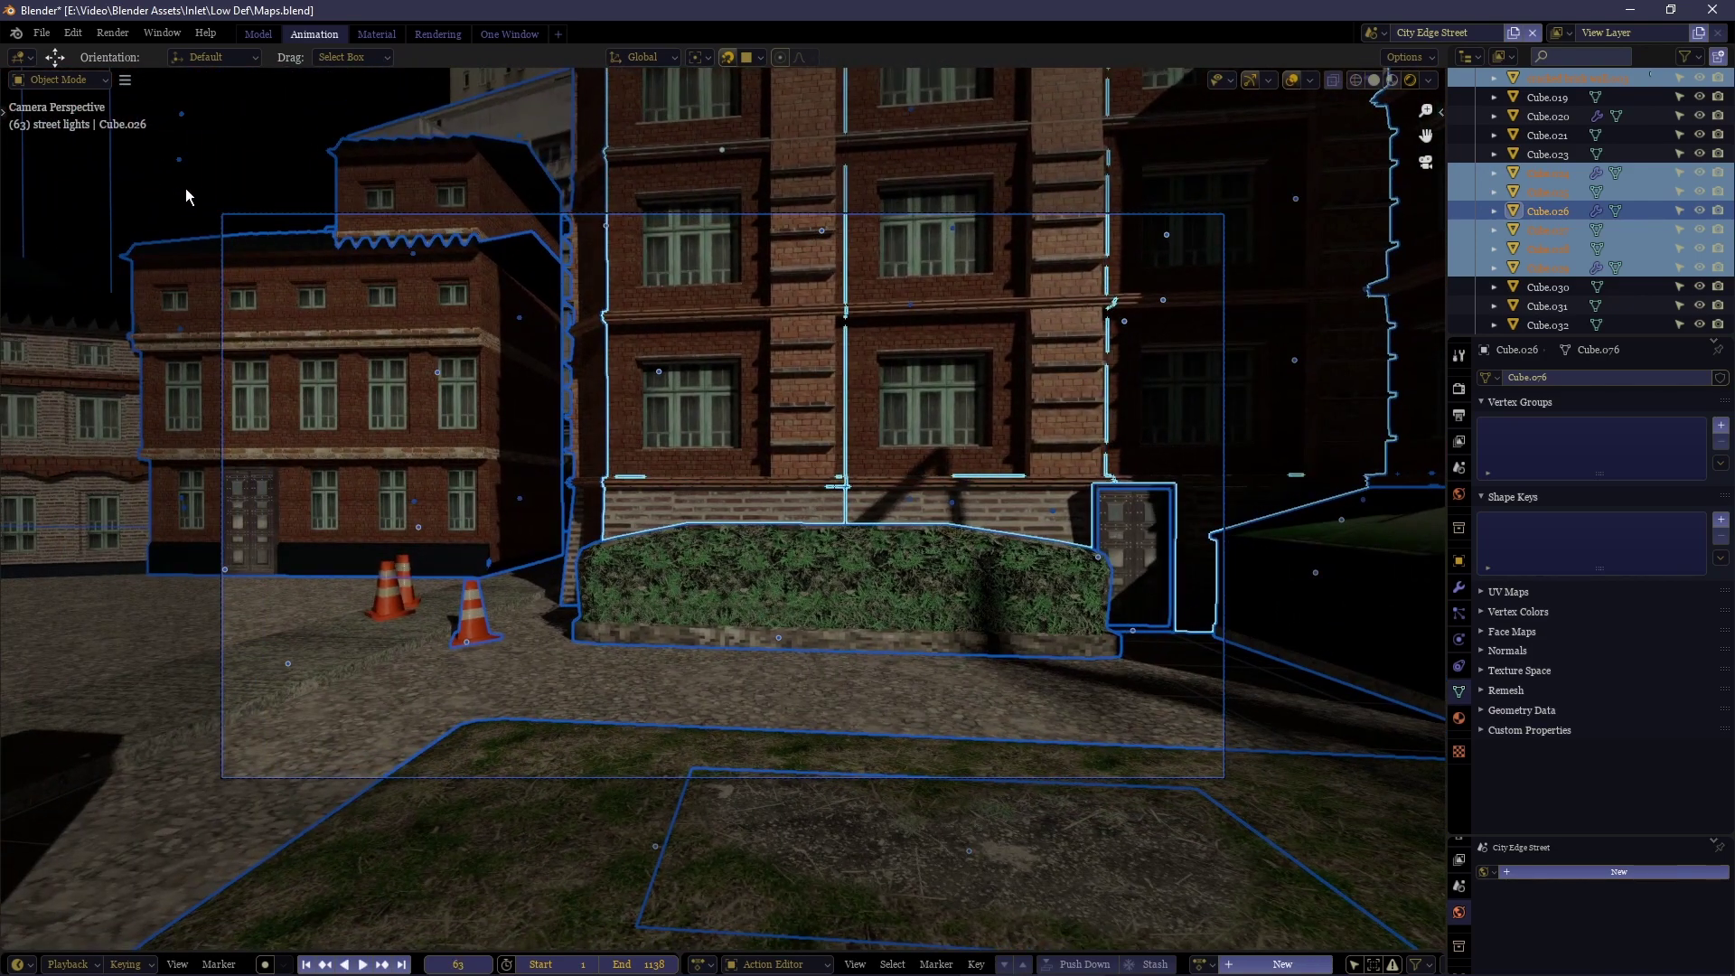
pyautogui.moveTo(187, 196); pyautogui.dragTo(958, 863)
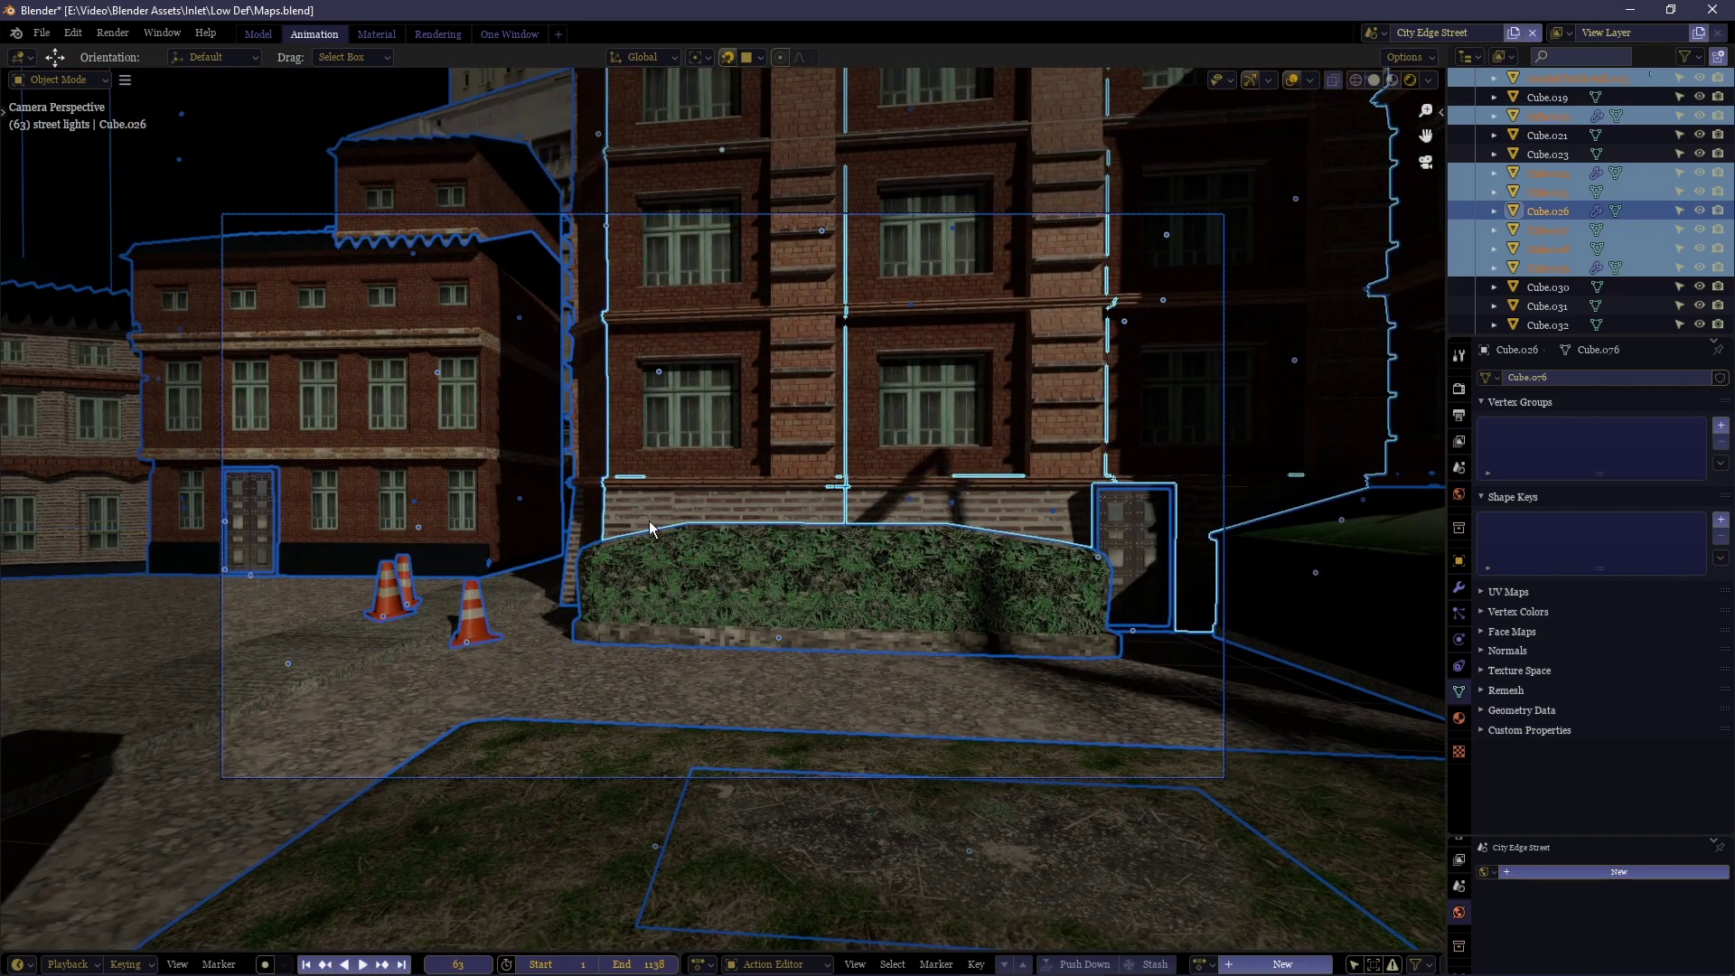
pyautogui.hotkey('shift', 'Left')
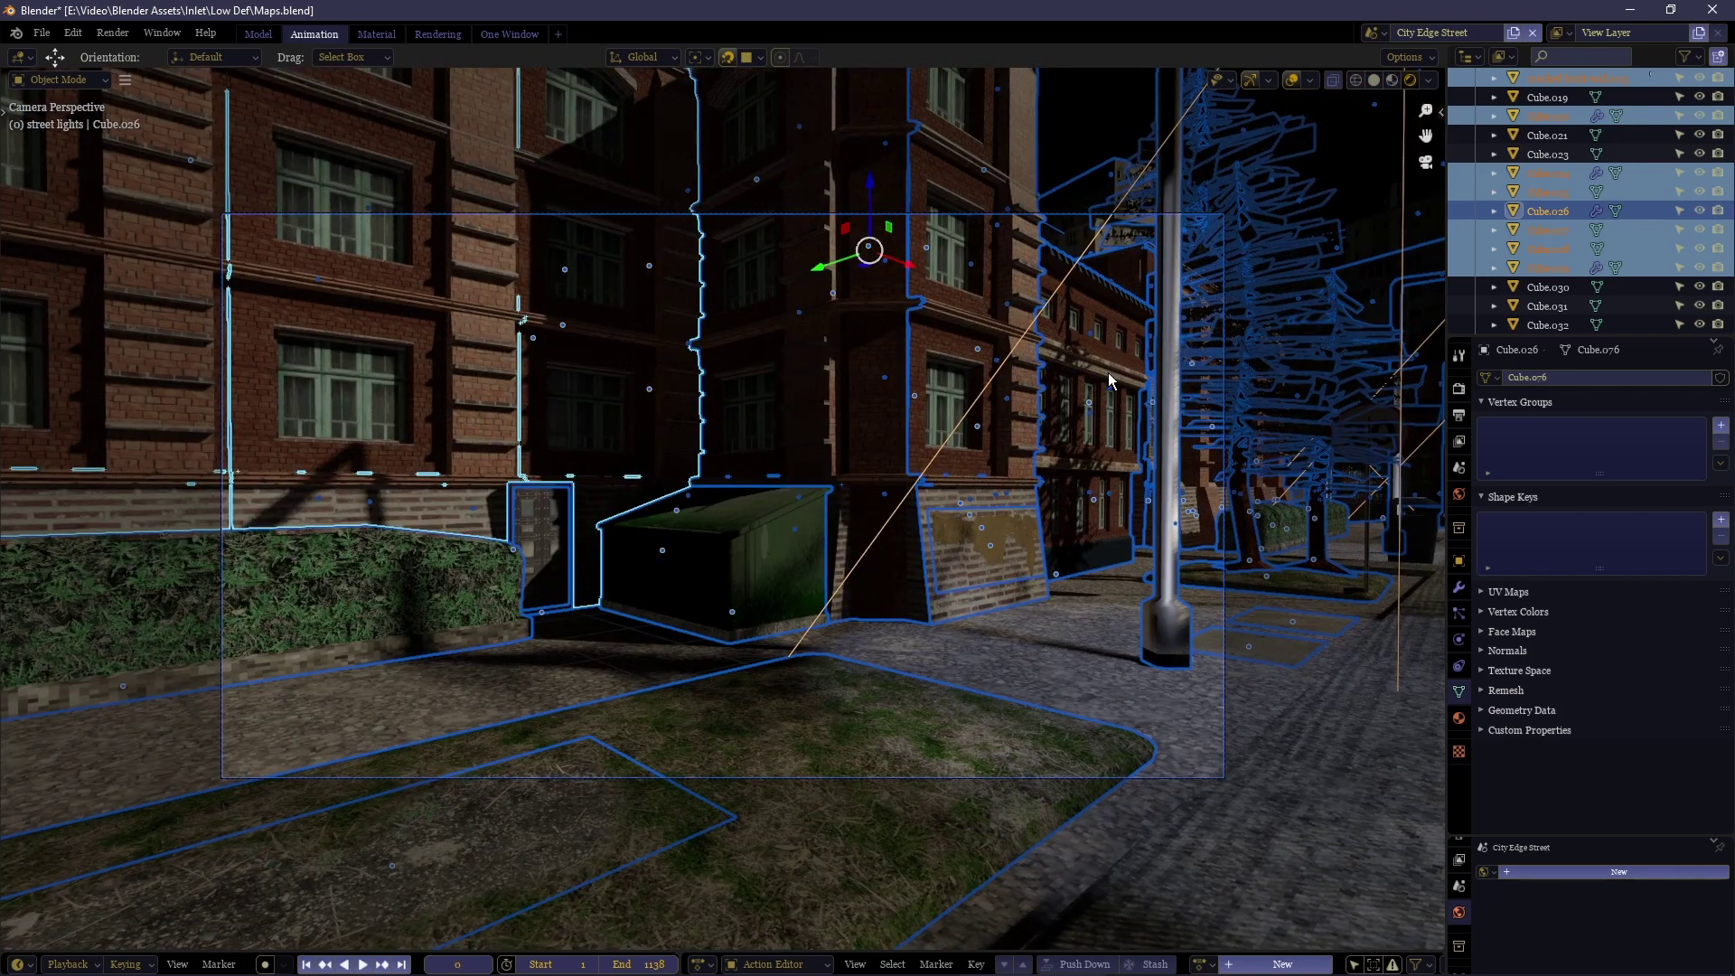
# Check the objects outside the shot by inverting the selection and back, and look through the outliner's filter options and collections.
pyautogui.hotkey('ctrl', 'i')
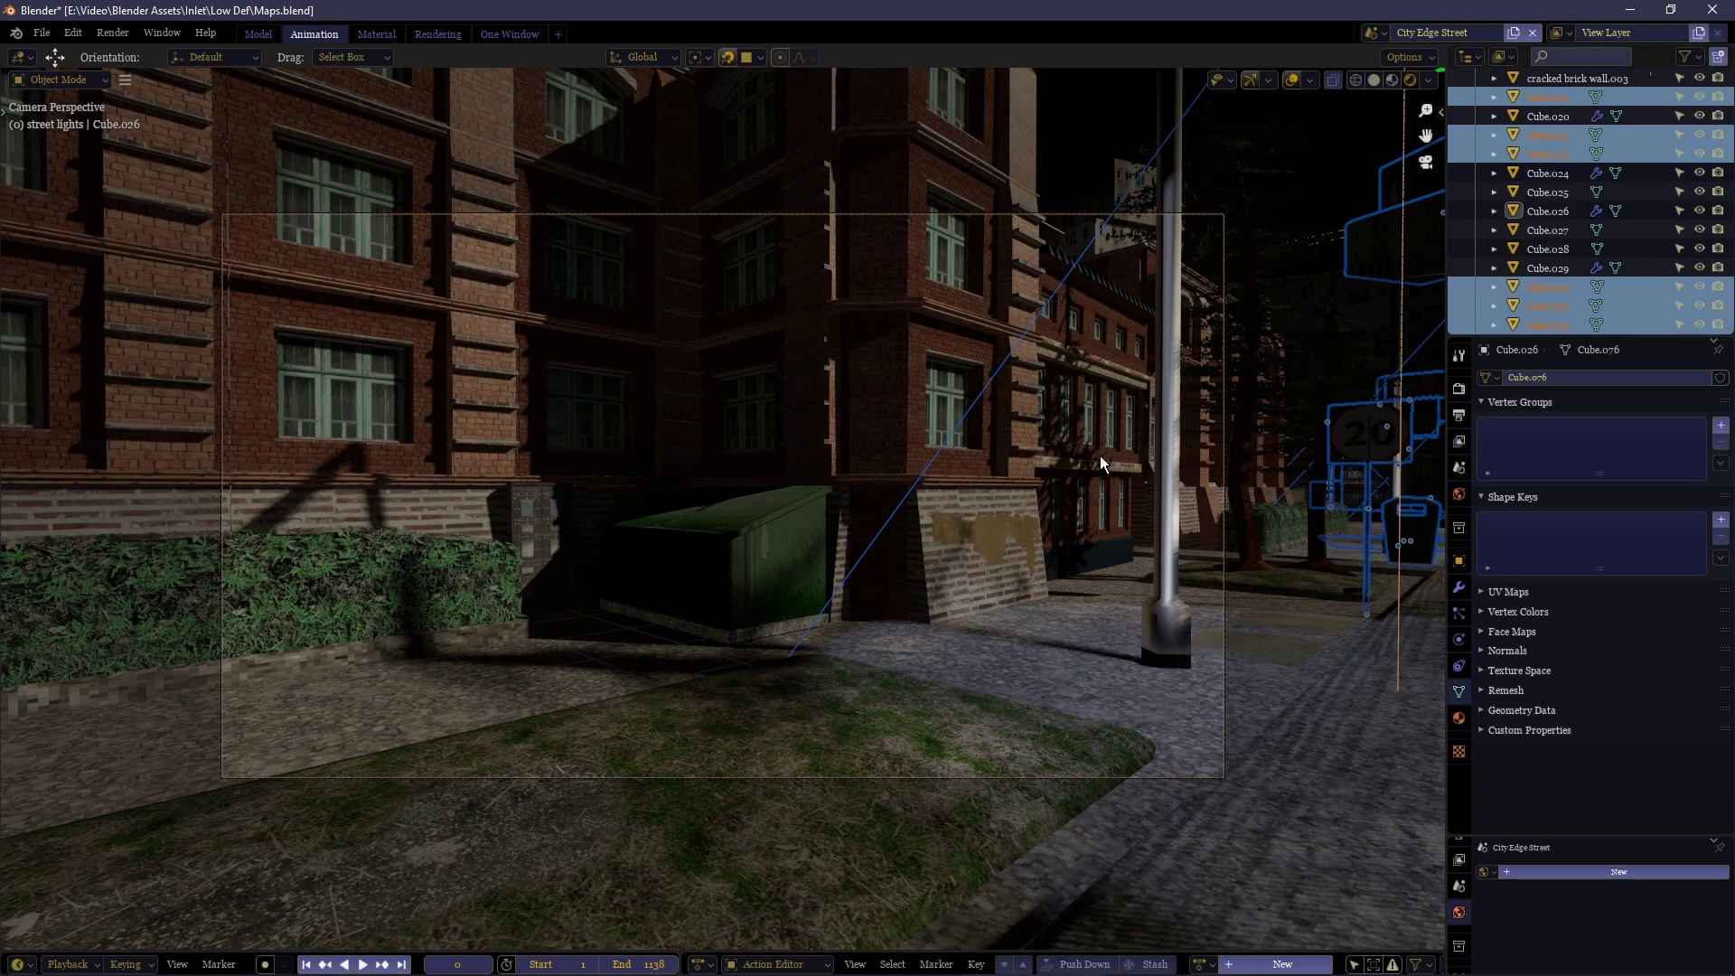
pyautogui.hotkey('ctrl', 'i')
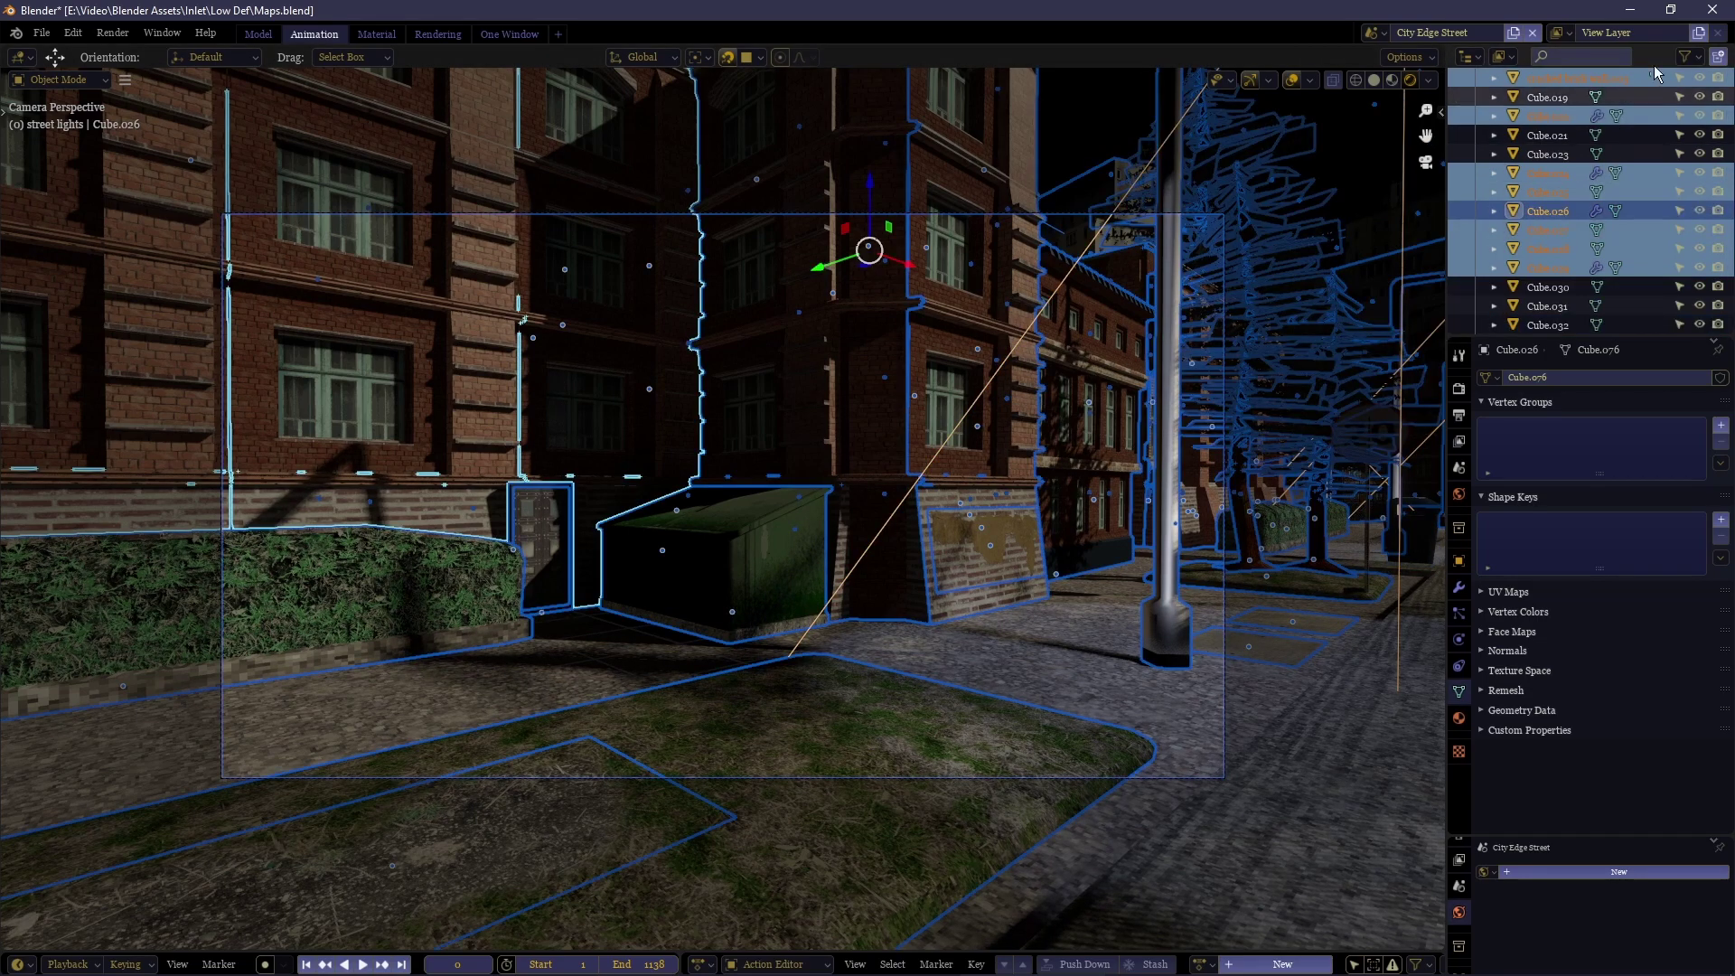
pyautogui.click(1684, 57)
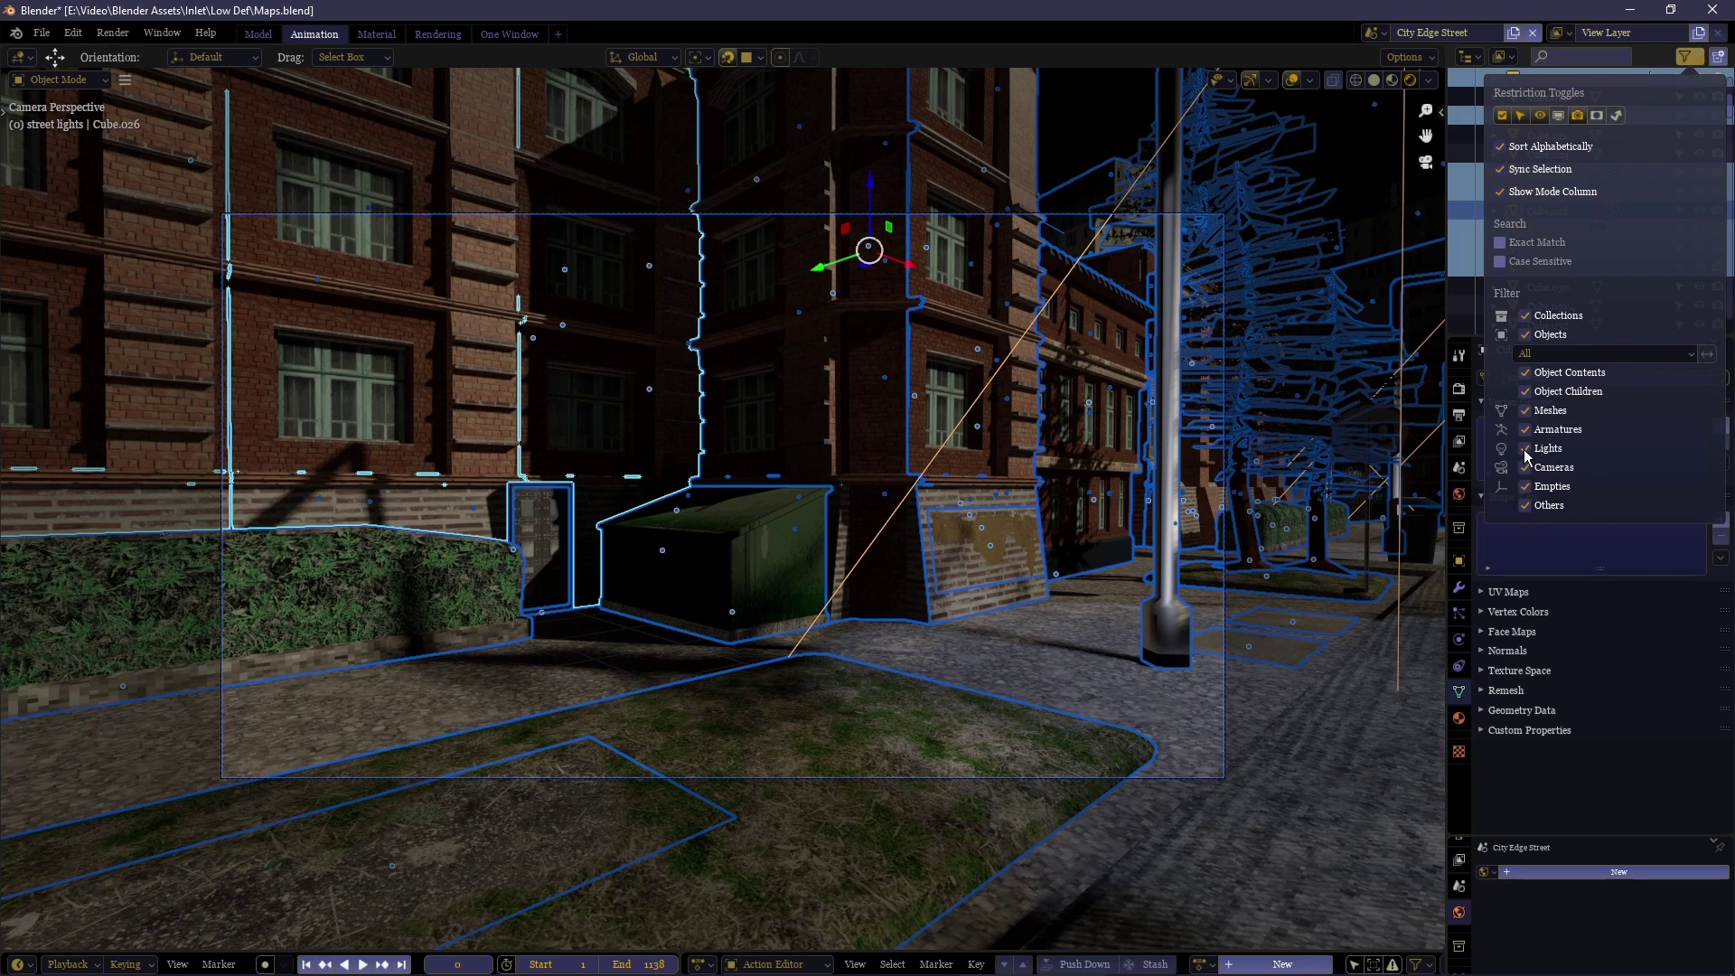
pyautogui.moveTo(1533, 481); pyautogui.dragTo(1536, 429)
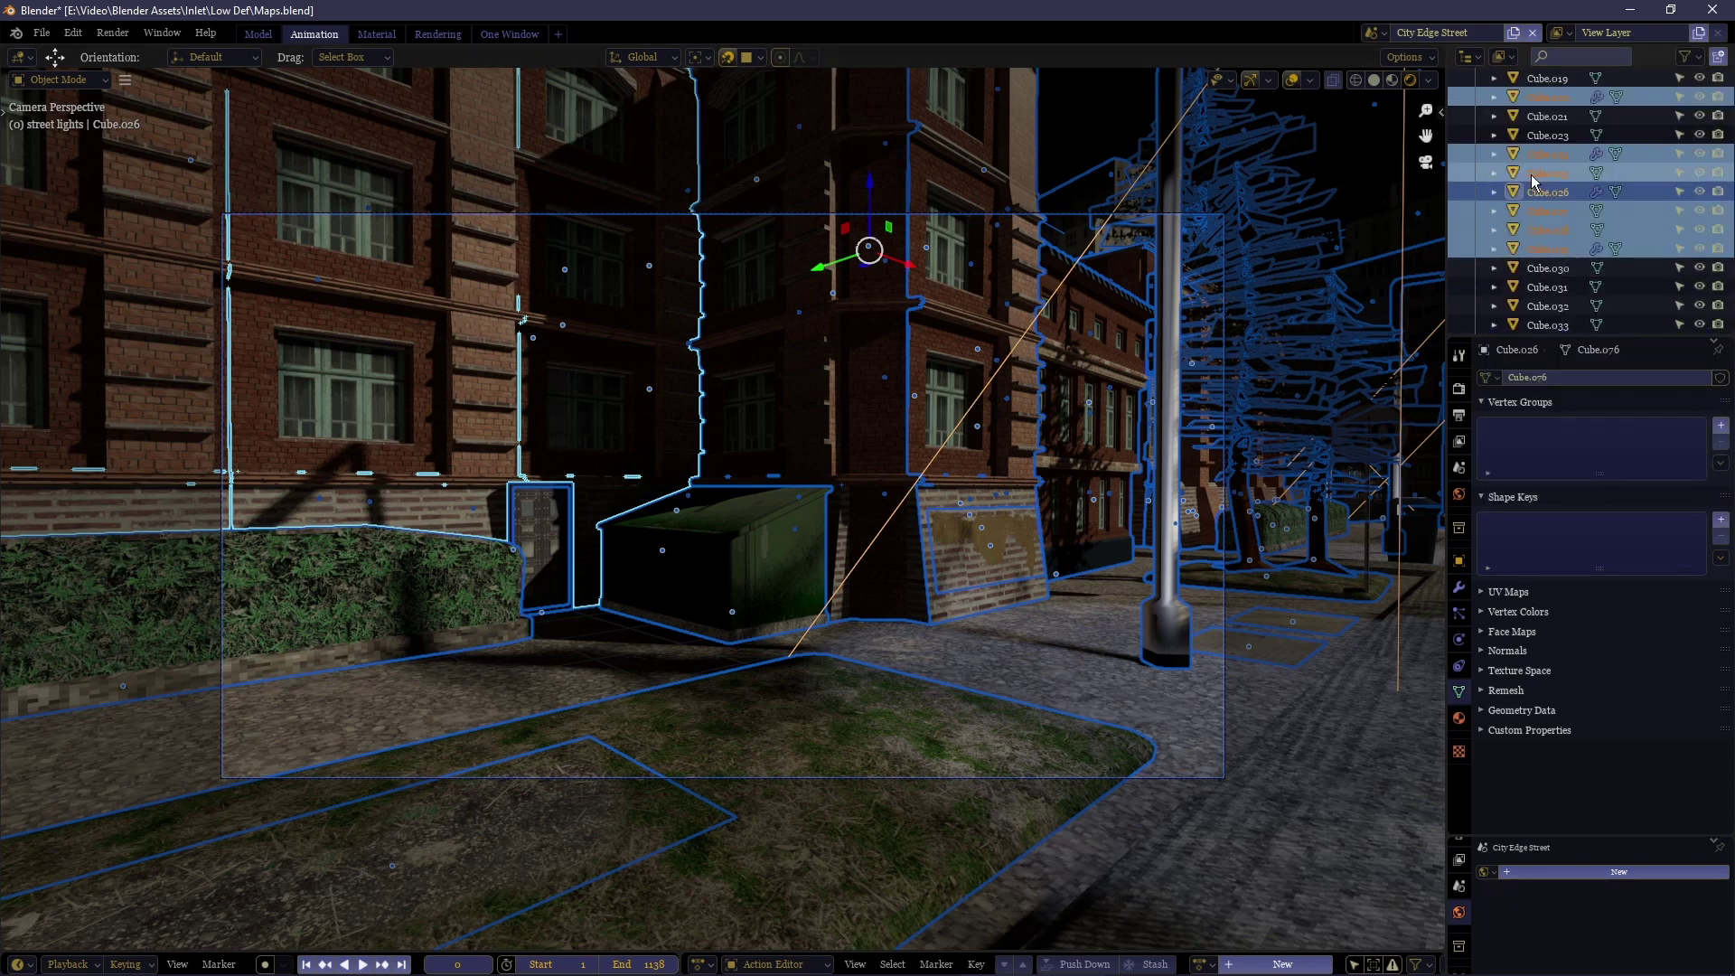
pyautogui.scroll(5, 1586, 294)
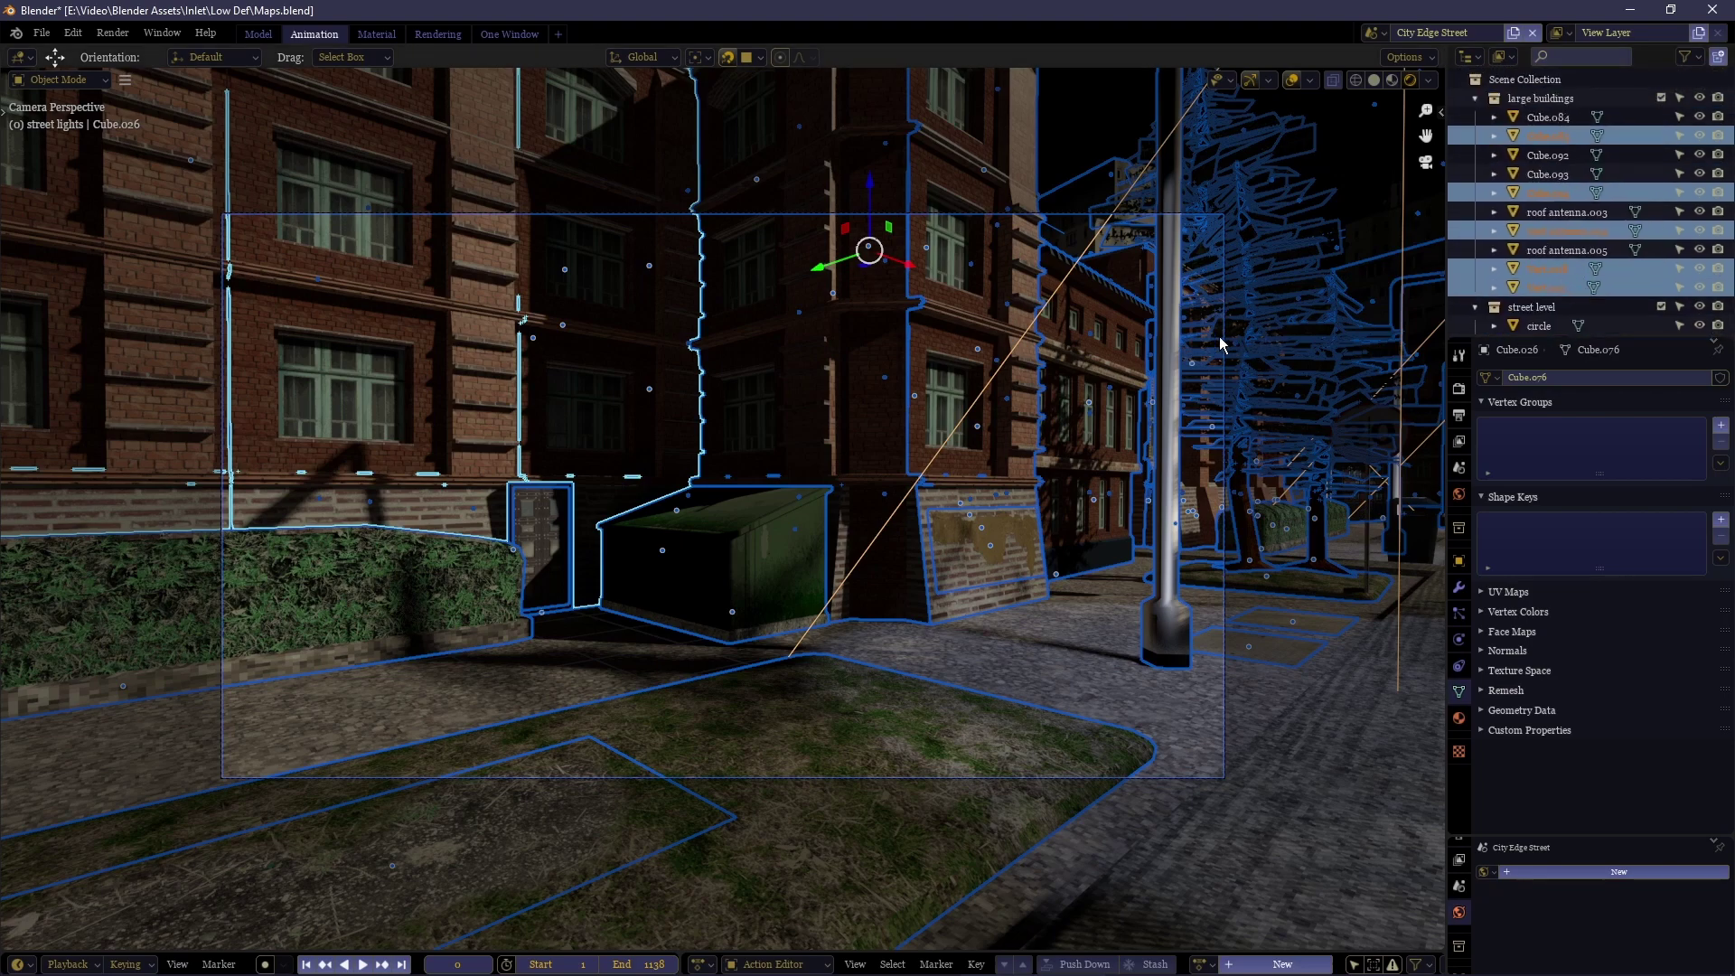
# Invert the selection to pick the objects outside the shot, leaving the street lights and the camera unselected.
pyautogui.moveTo(1219, 343); pyautogui.dragTo(723, 512, button='middle')
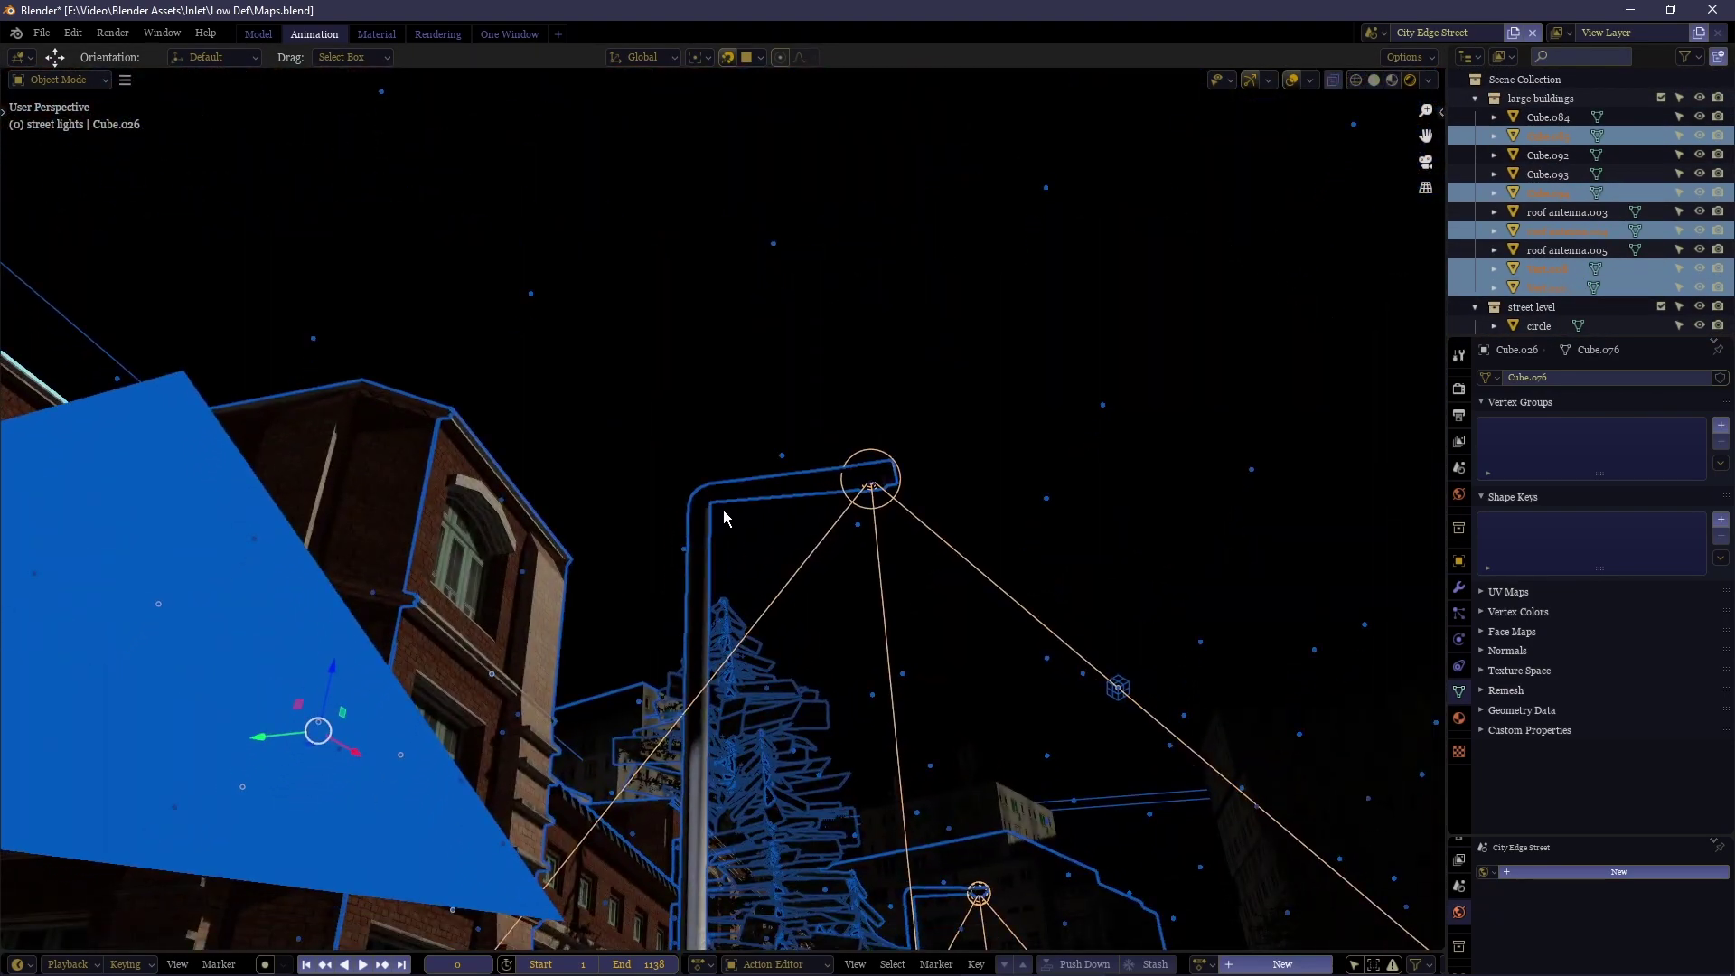
pyautogui.press('KP_0')
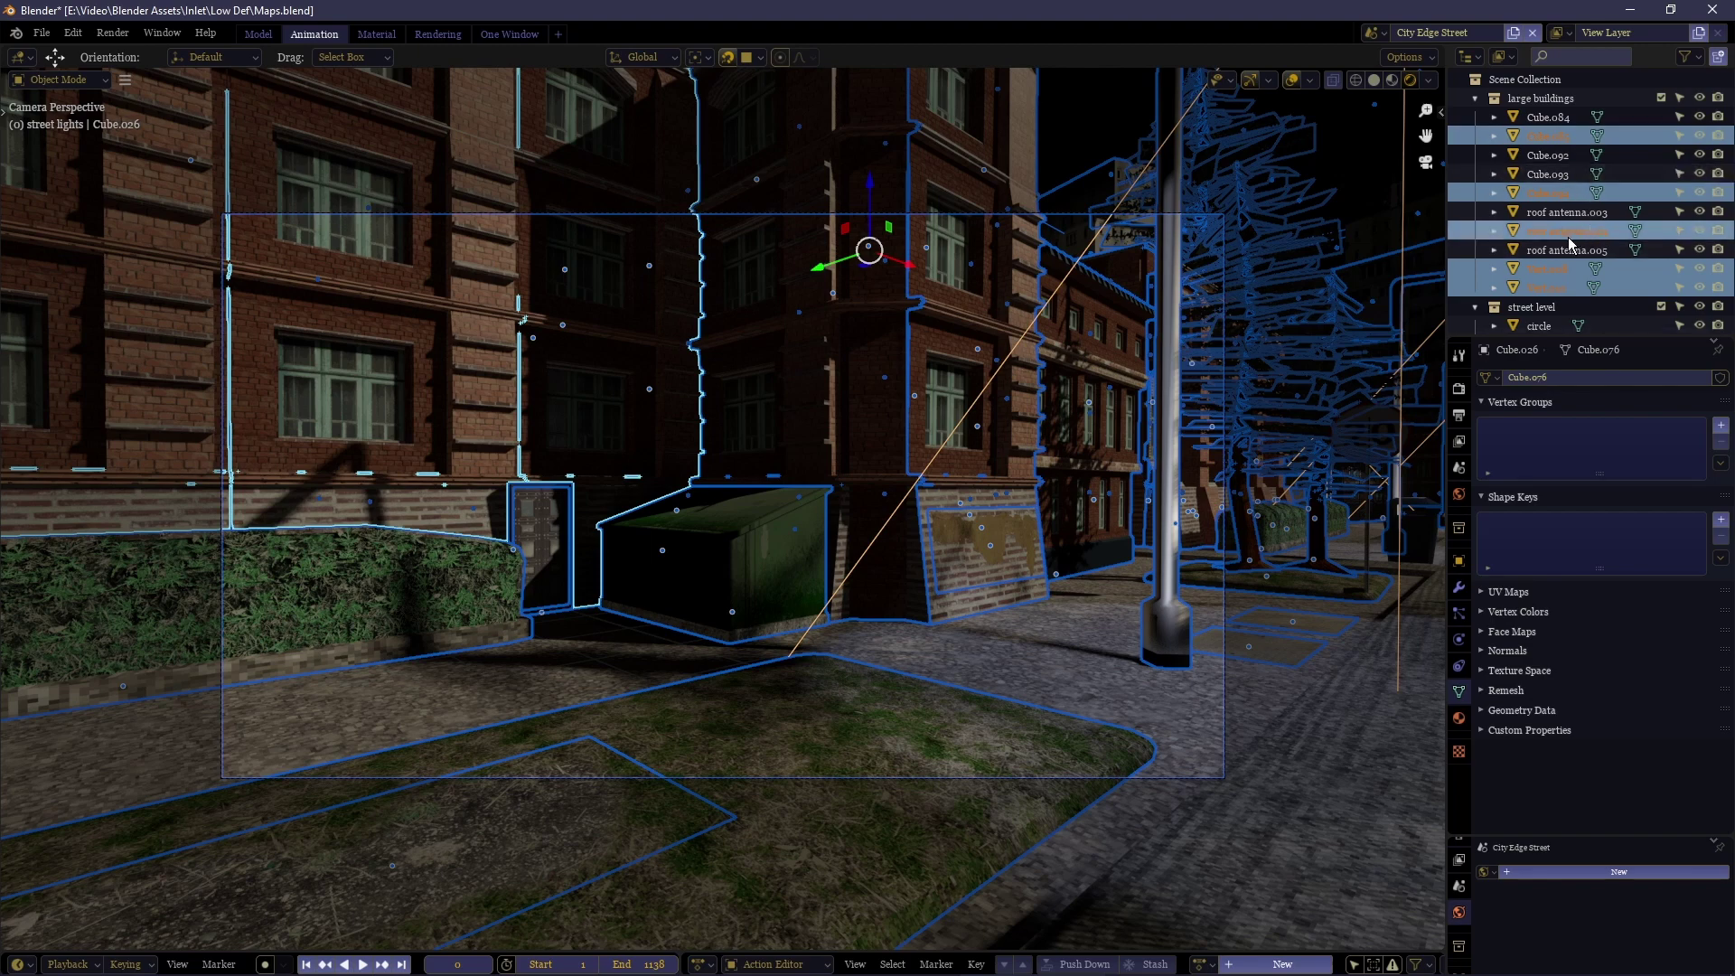
pyautogui.click(1468, 57)
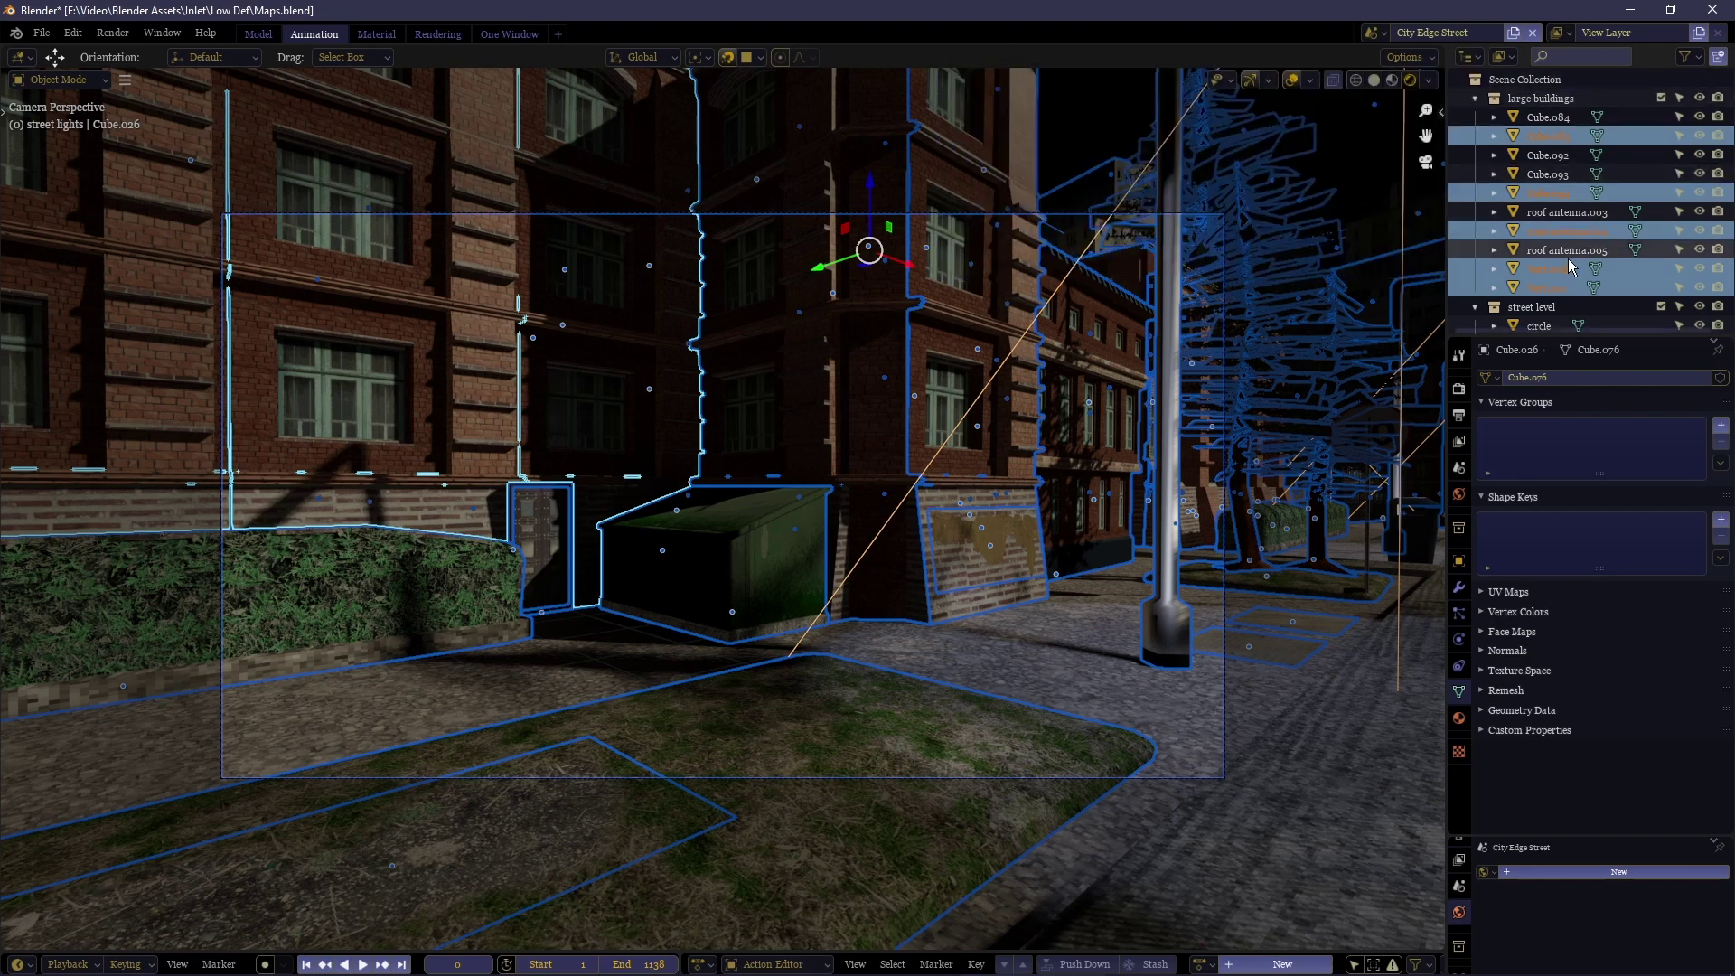
pyautogui.hotkey('ctrl', 'i')
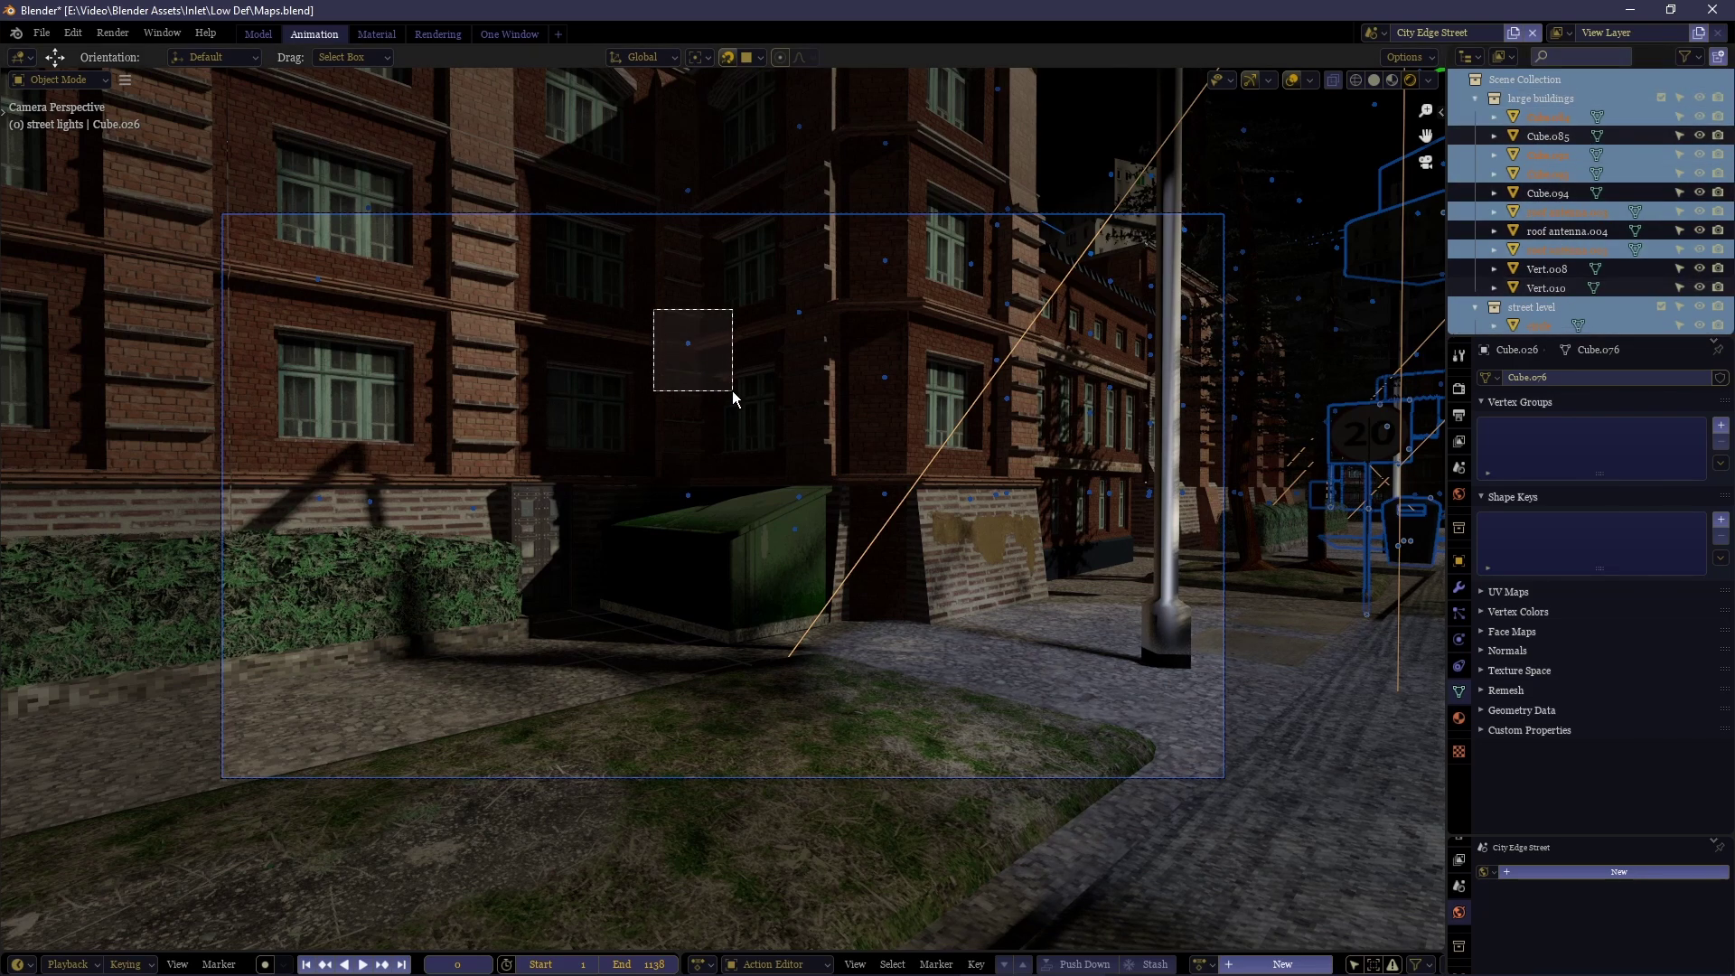
pyautogui.moveTo(734, 398); pyautogui.dragTo(734, 398)
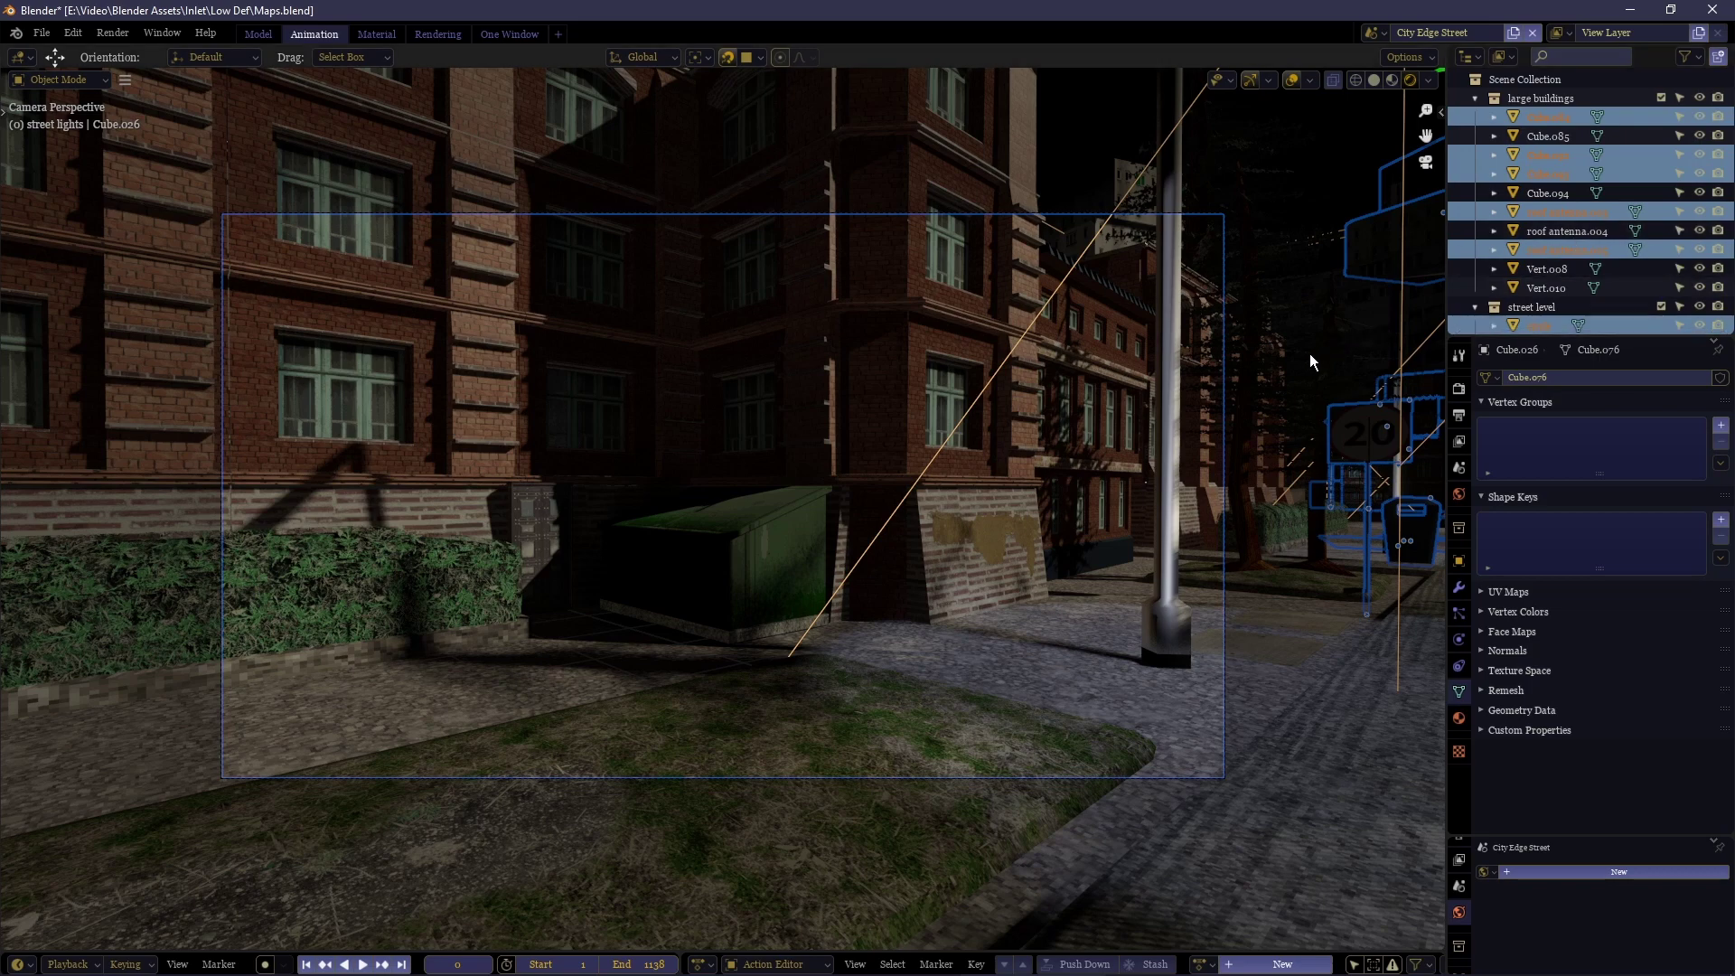
pyautogui.moveTo(816, 286); pyautogui.dragTo(815, 286)
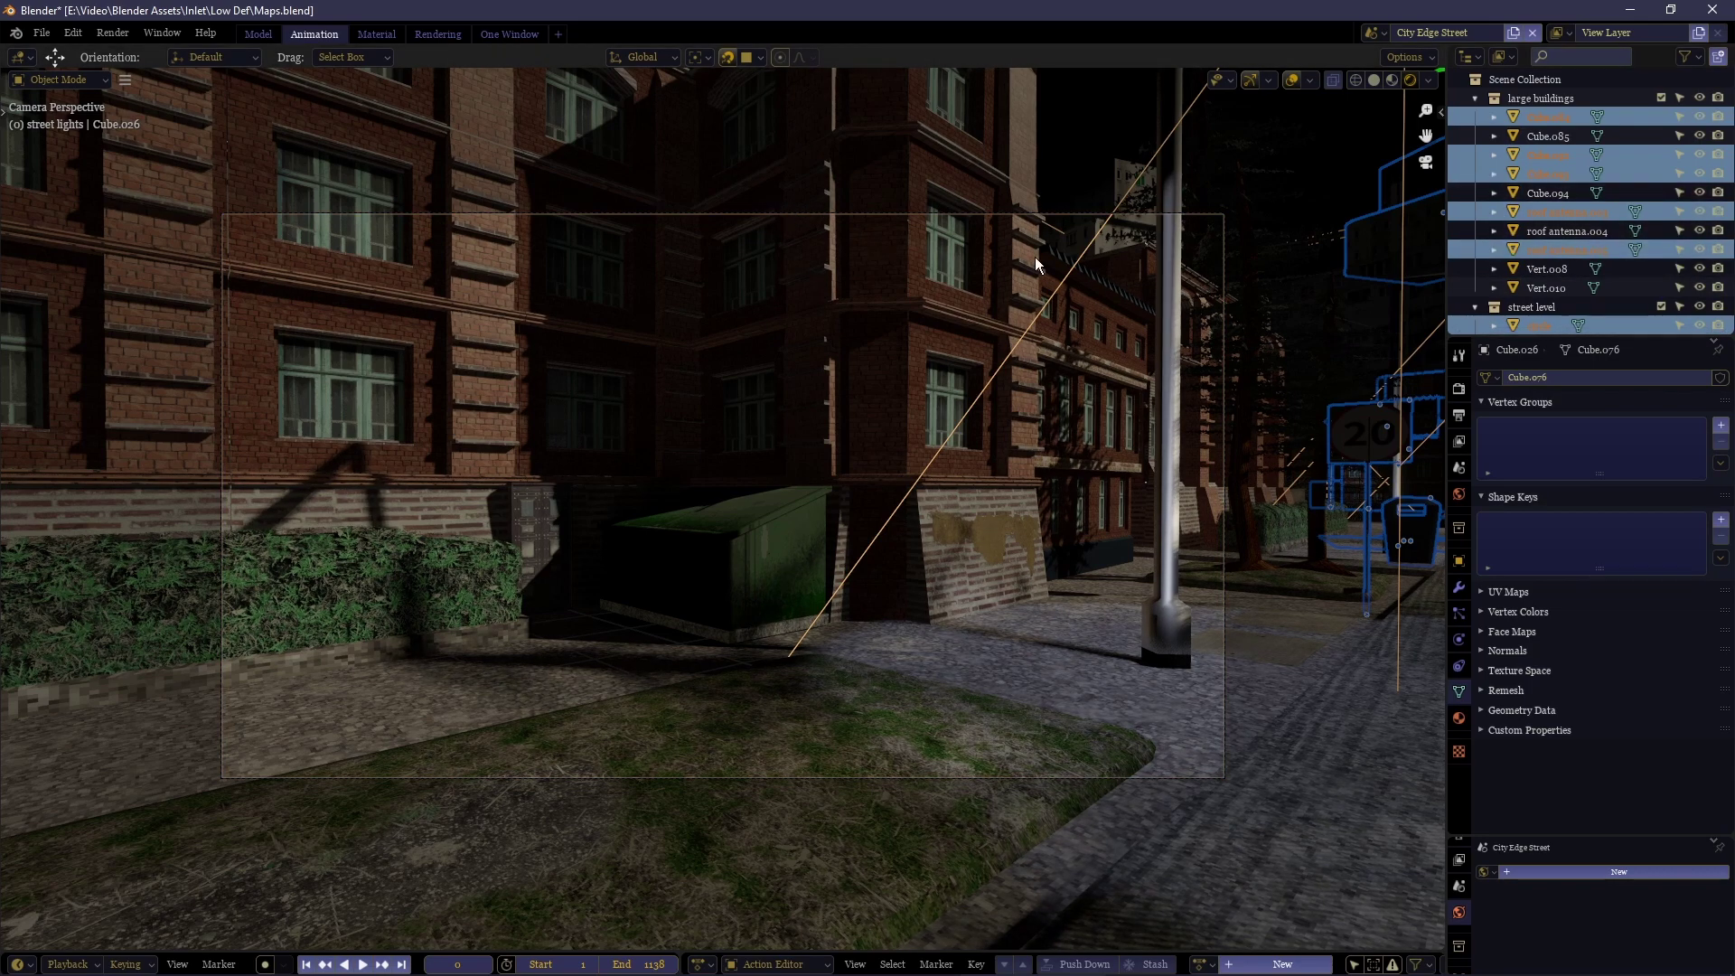
# Preview the camera animation from frame 1 with the selected out-of-shot objects hidden, and return to the first frame.
pyautogui.scroll(-6, 1590, 207)
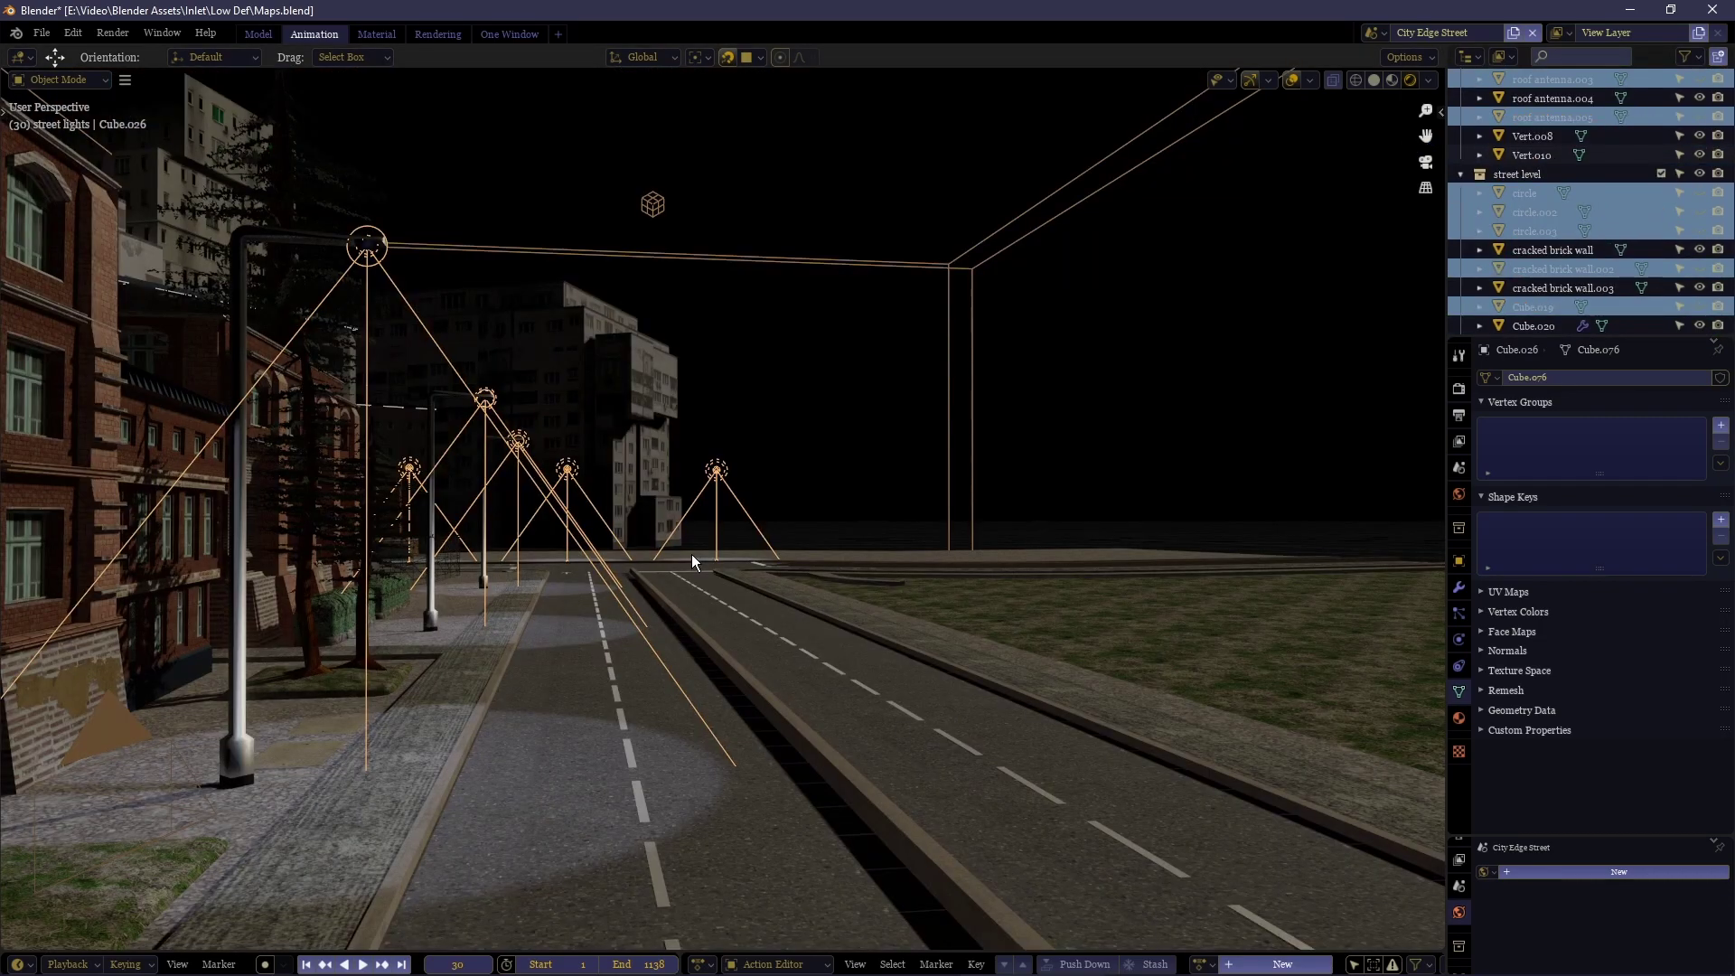
pyautogui.press('KP_0')
pyautogui.hotkey('shift', 'Left')
pyautogui.scroll(1, 721, 523)
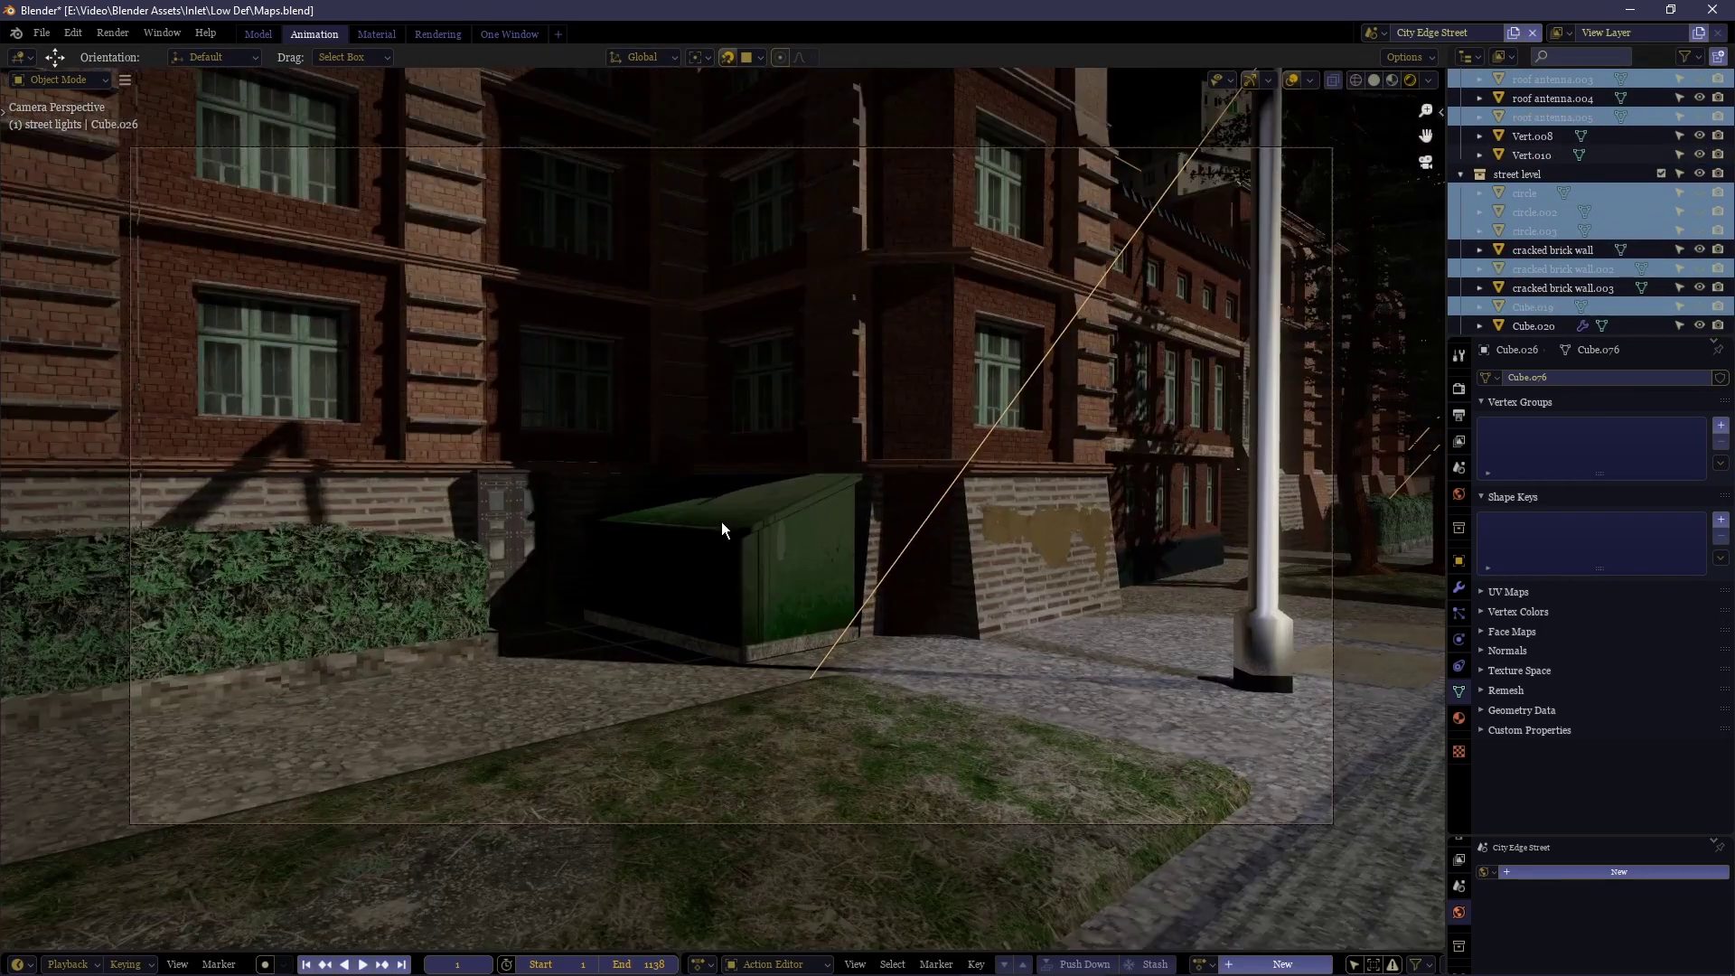
pyautogui.press('space')
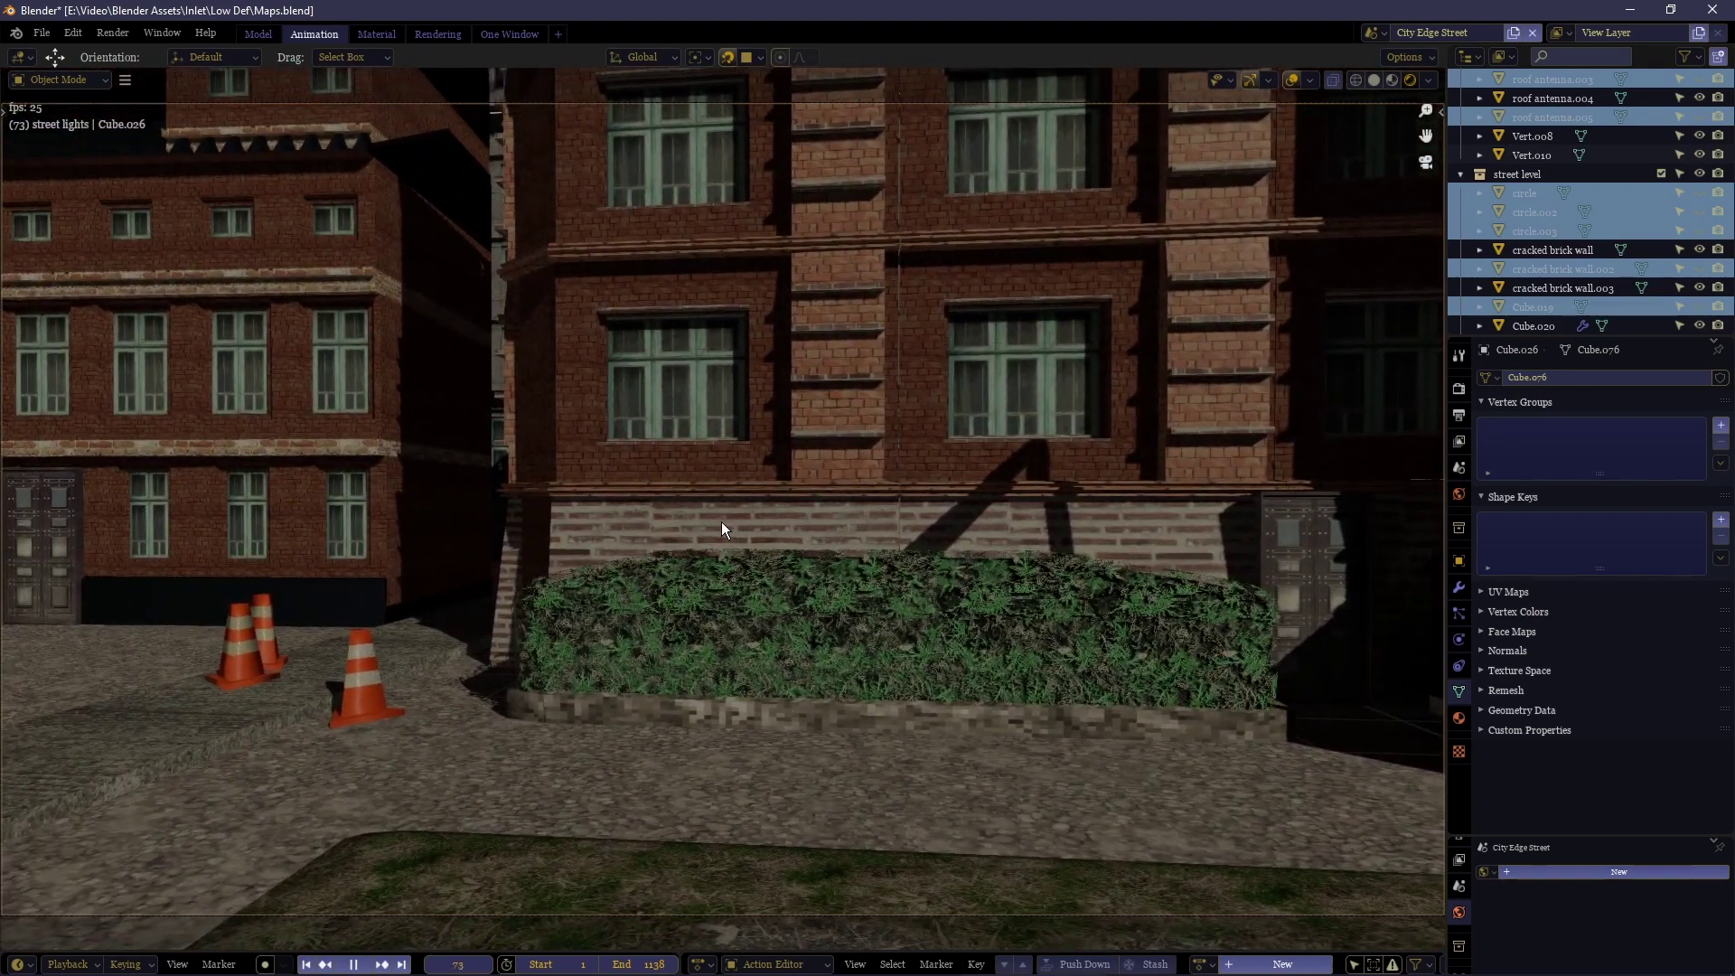
pyautogui.press('space')
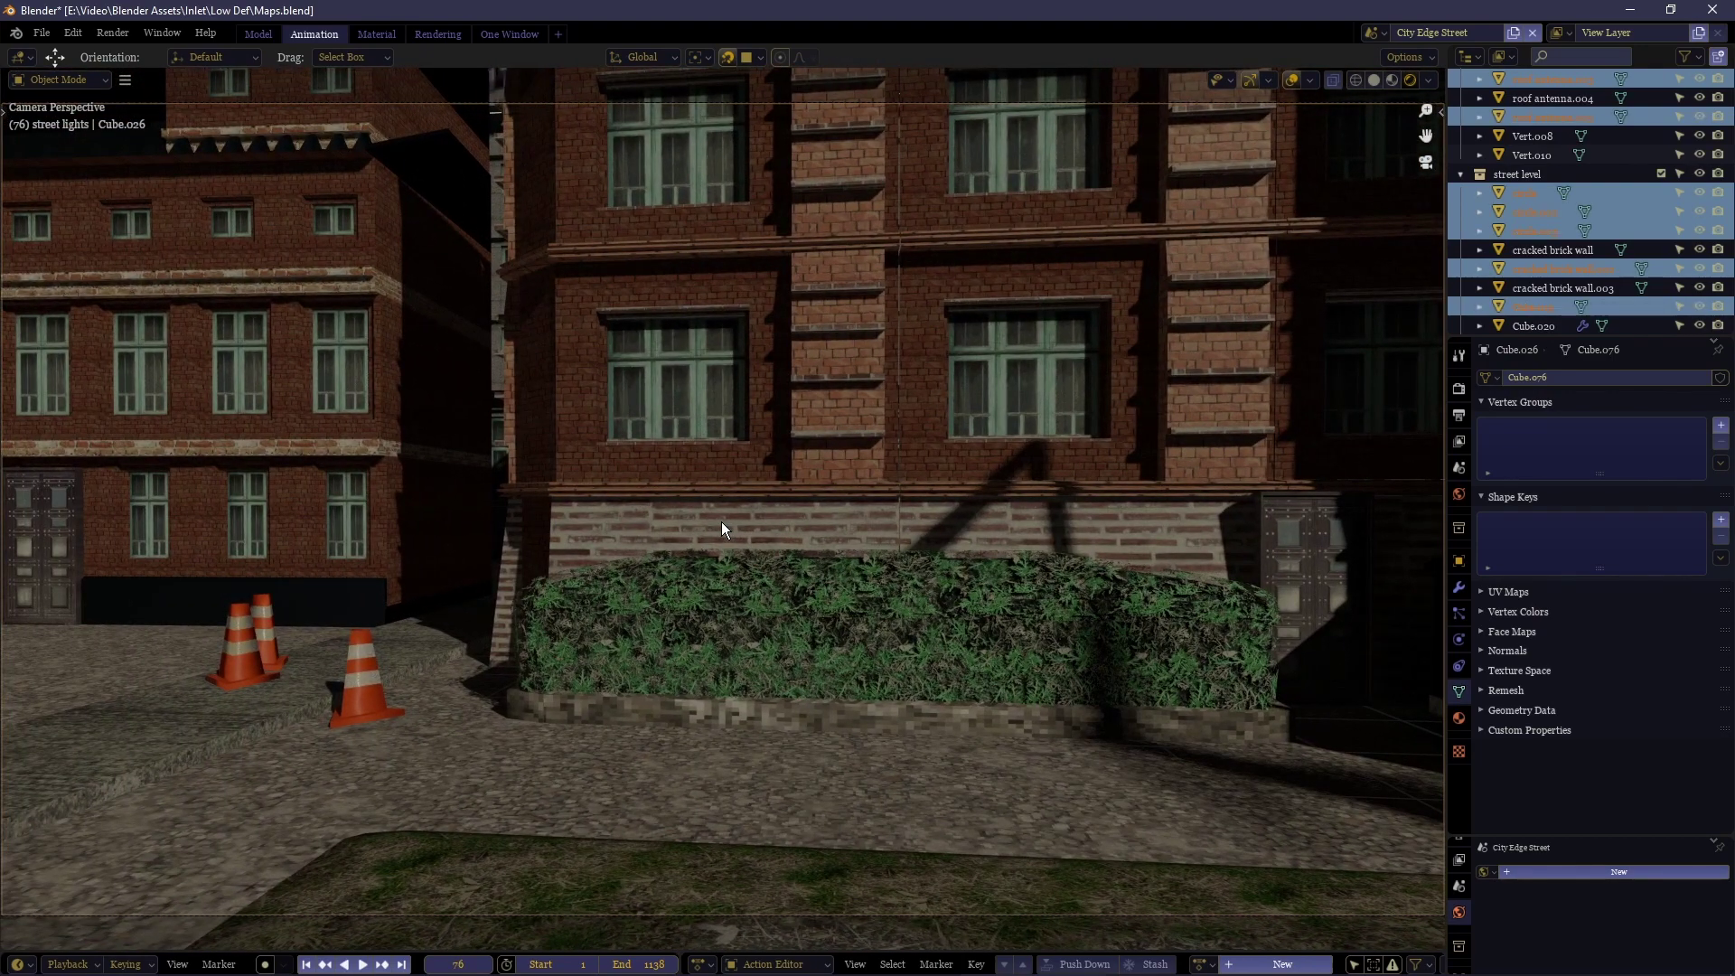
pyautogui.hotkey('shift', 'Left')
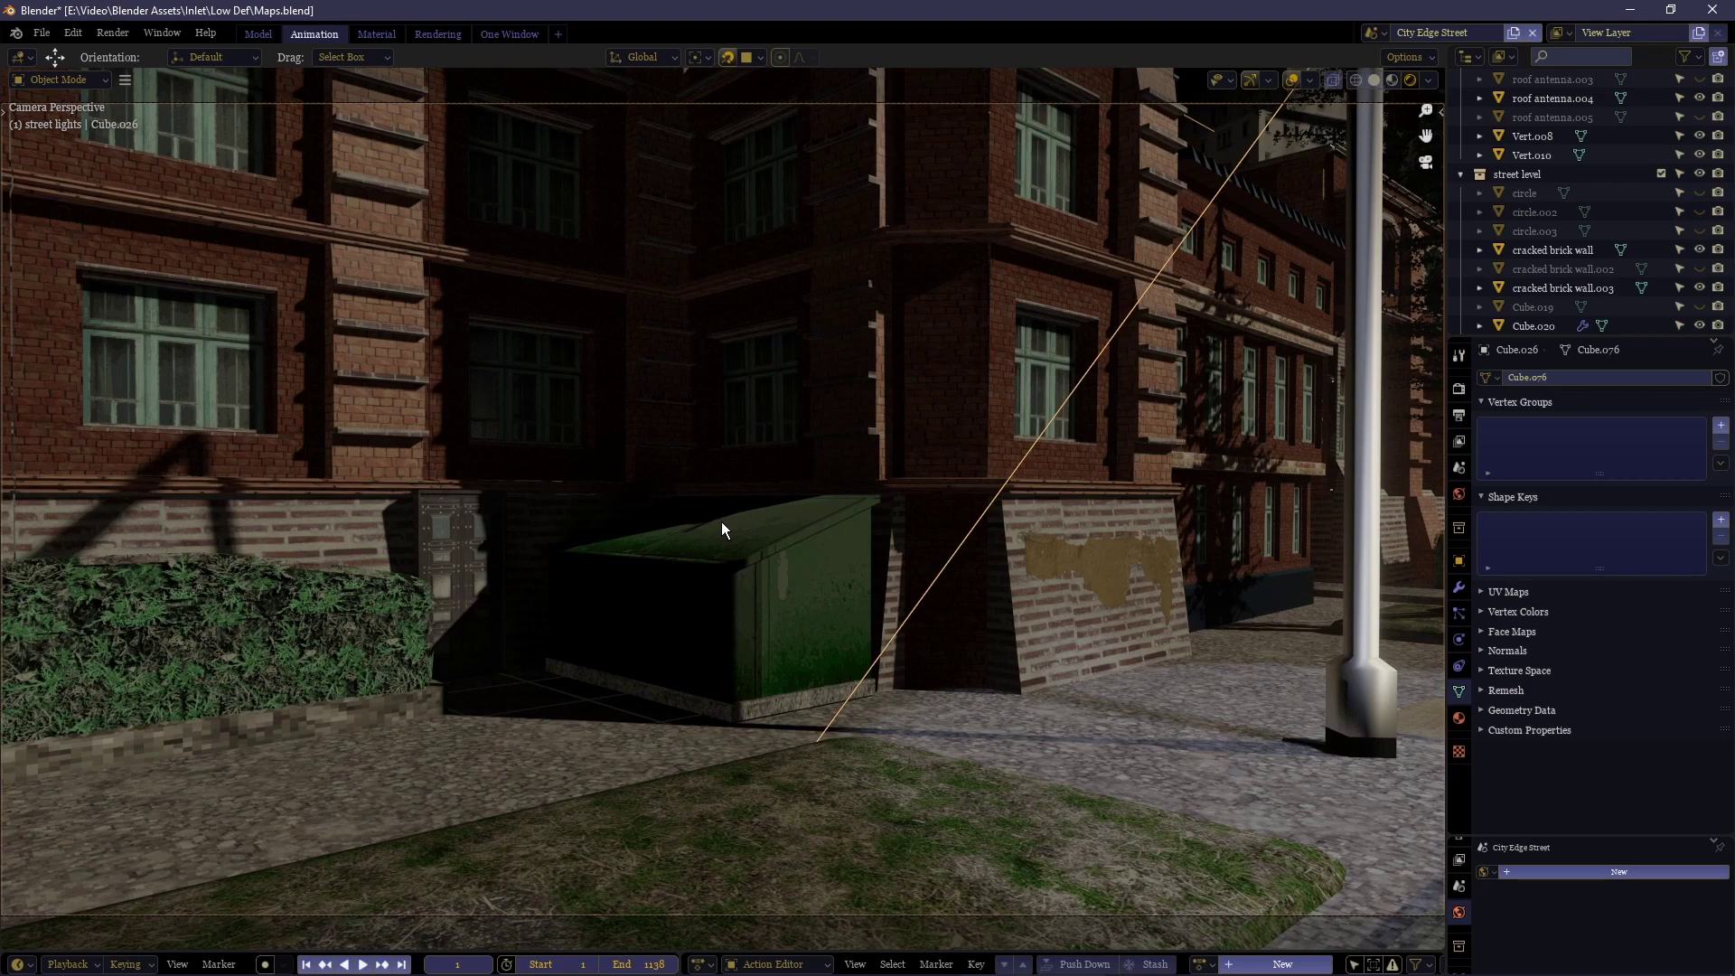
# Delete the selected out-of-shot objects from the scene and return to the camera view at frame 1.
pyautogui.hotkey('ctrl', 'shift', 'z')
pyautogui.press('KP_Decimal')
pyautogui.moveTo(721, 522); pyautogui.dragTo(717, 603, button='middle')
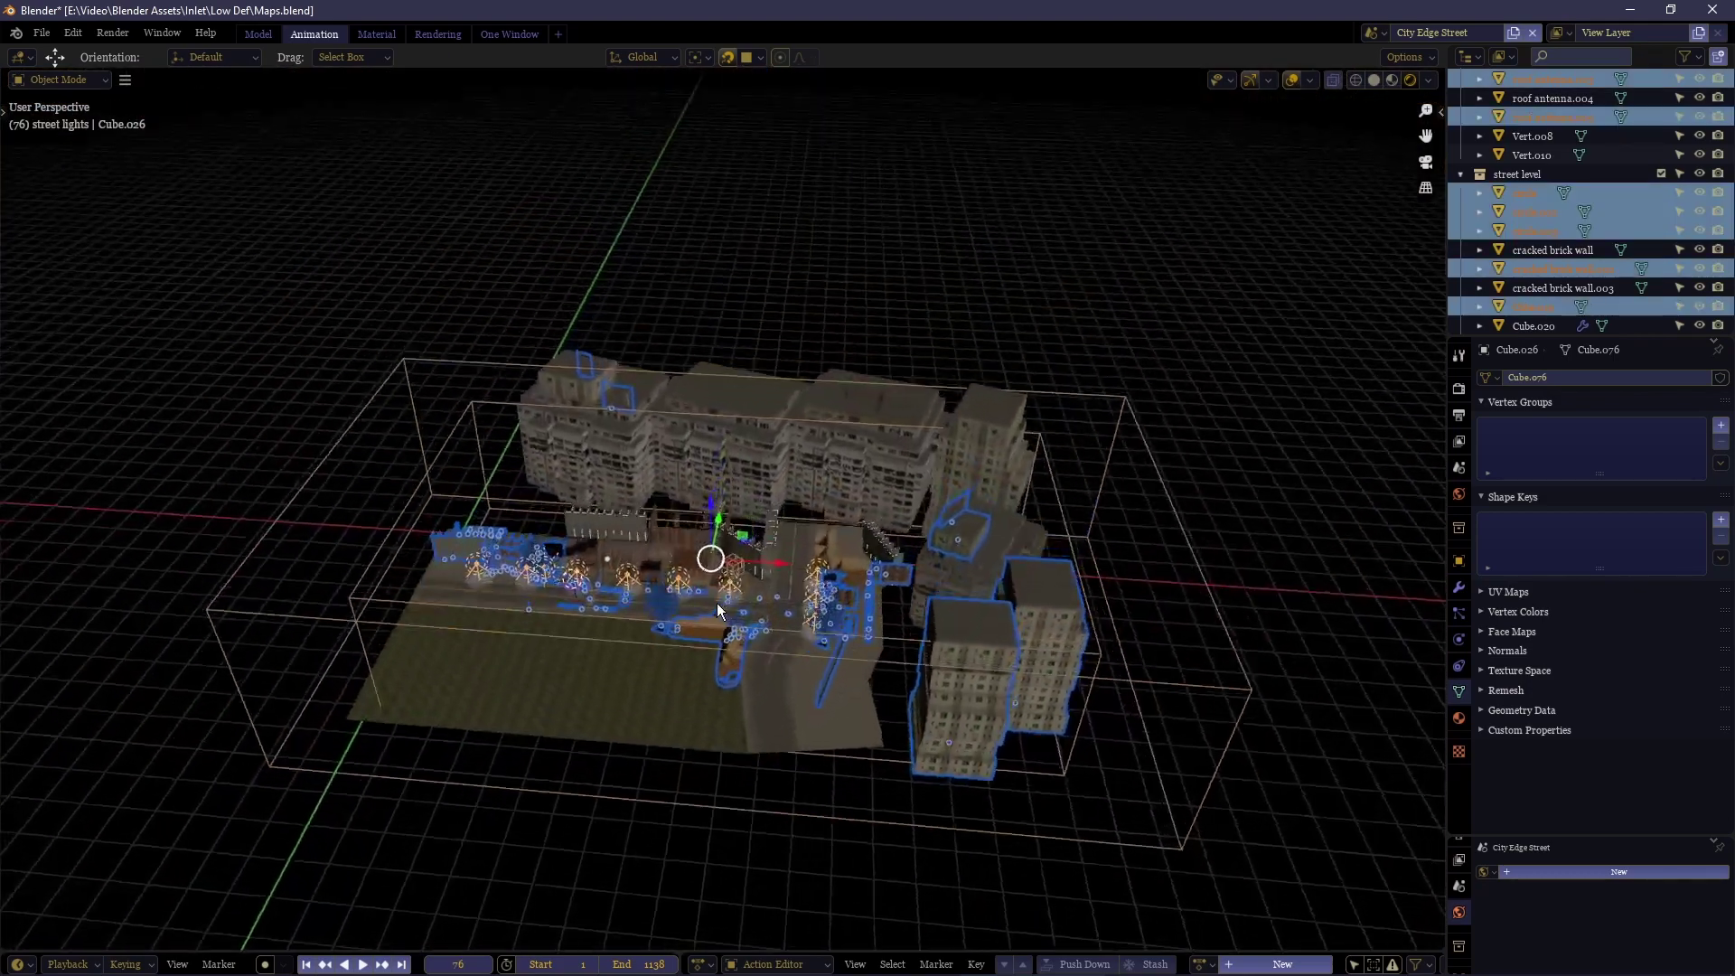
pyautogui.press('x')
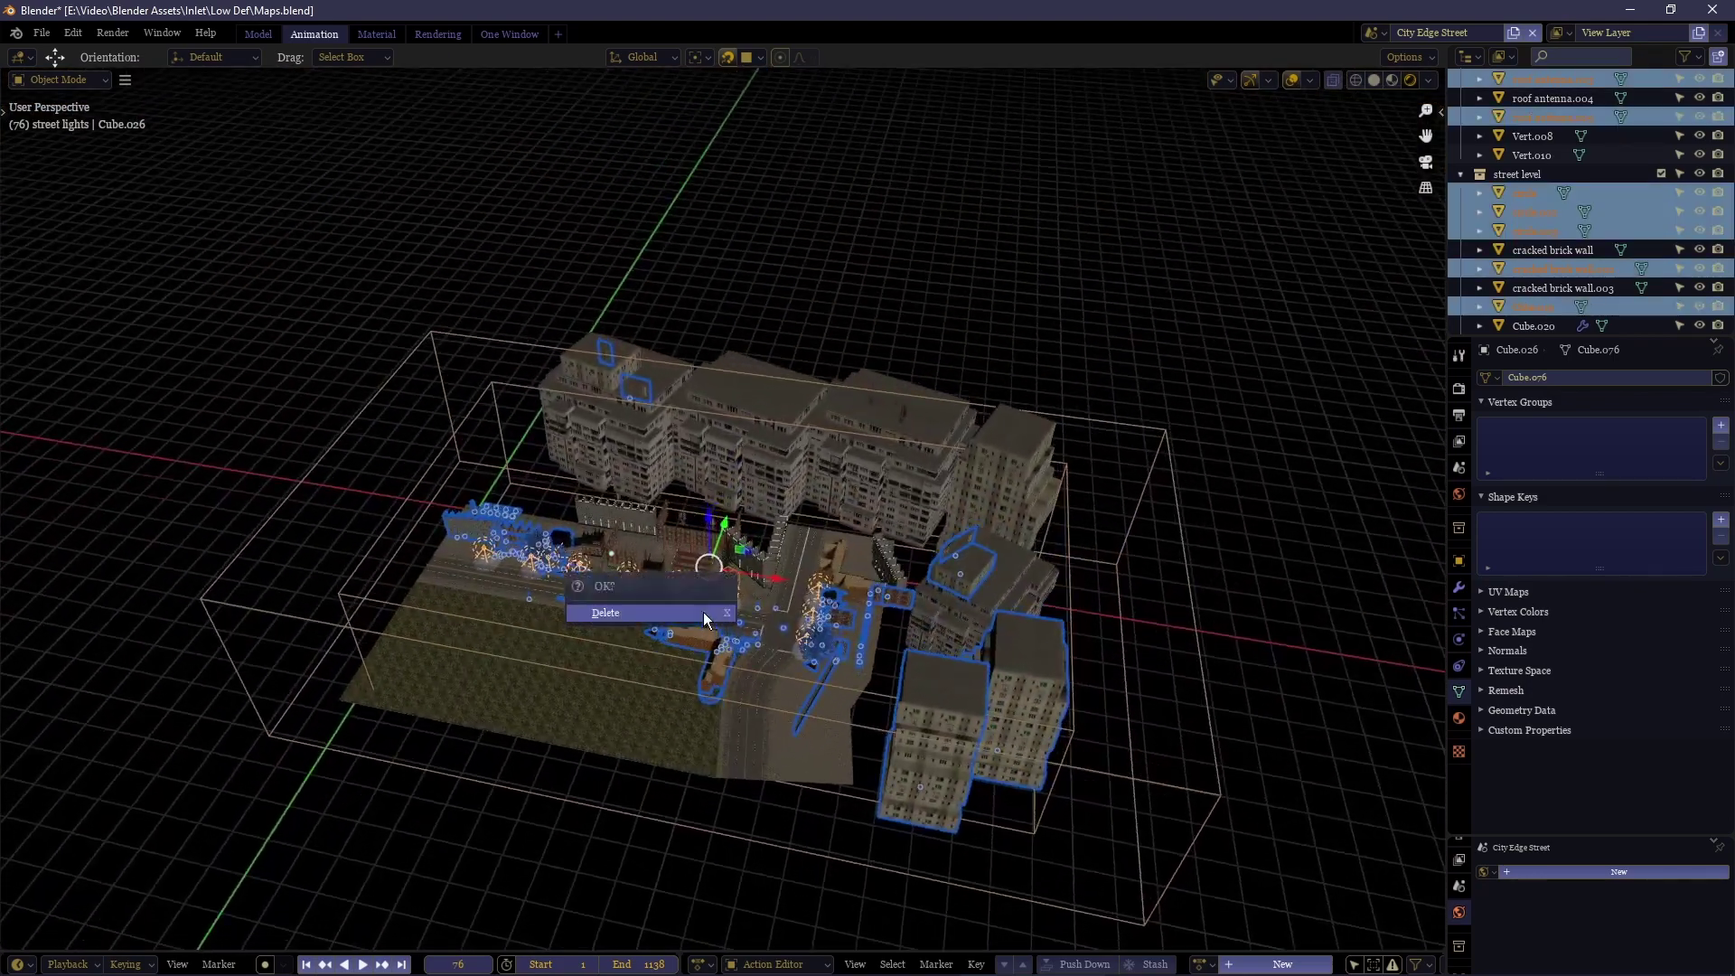
pyautogui.click(613, 620)
pyautogui.press('KP_0')
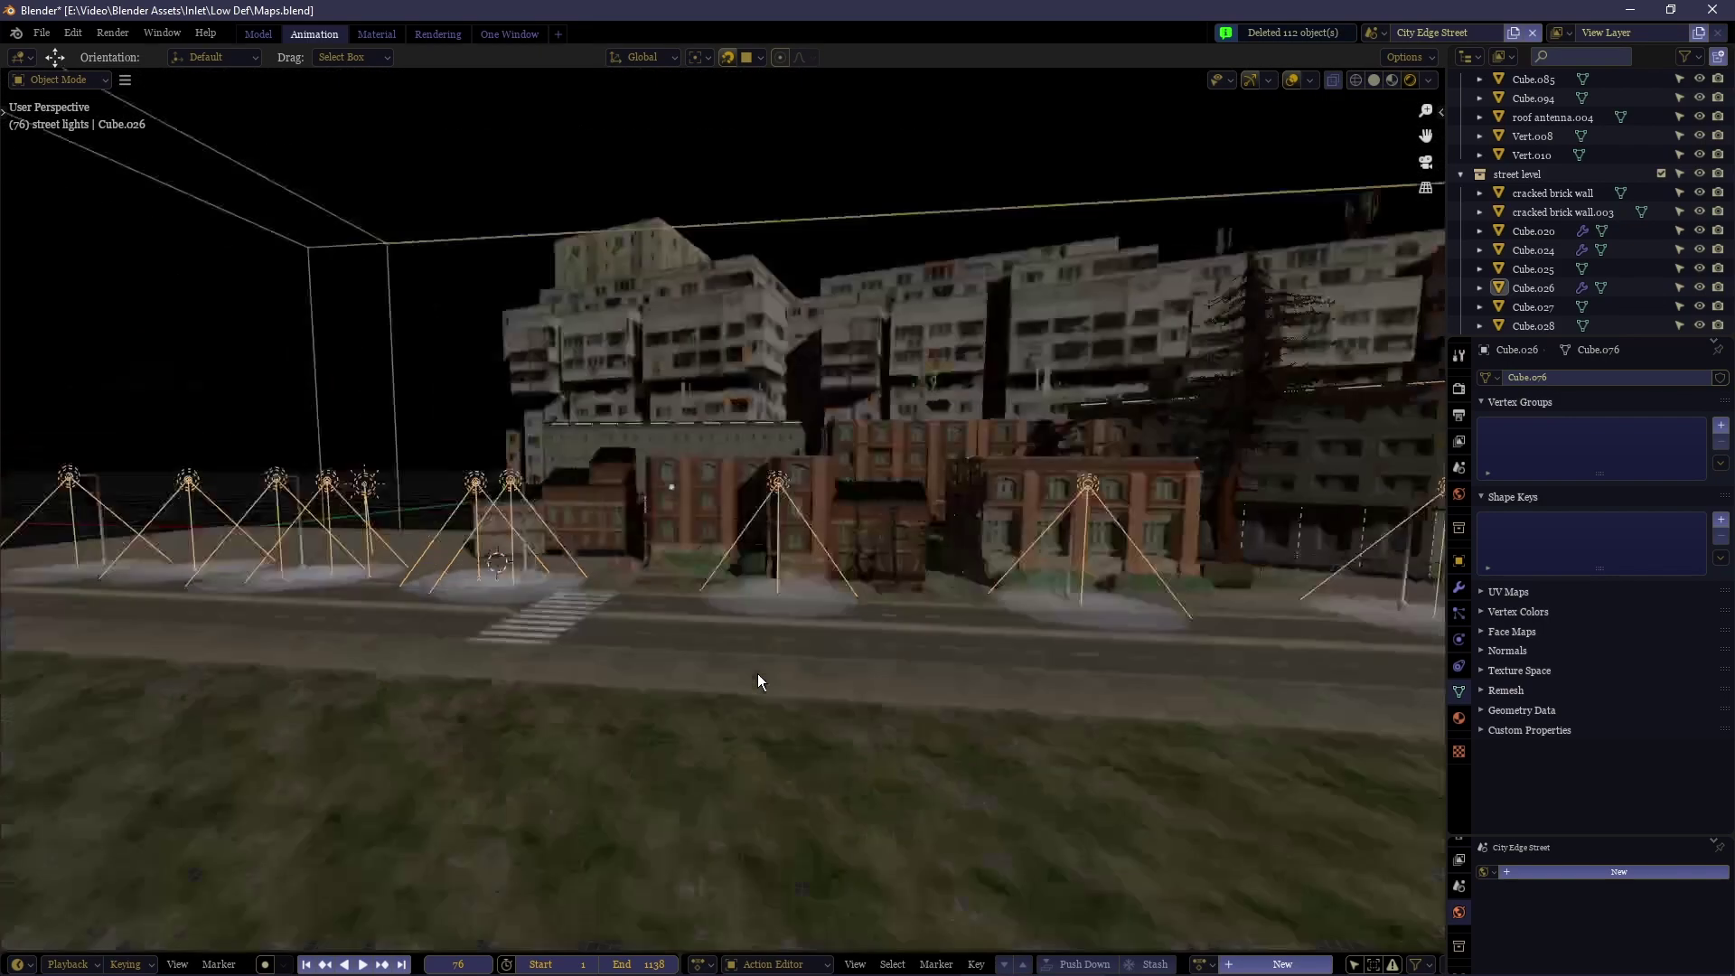
pyautogui.hotkey('shift', 'Left')
# Try to box-select the spotlights of the two far street lamps along the road beyond the camera's shot.
pyautogui.middleClick(728, 544)
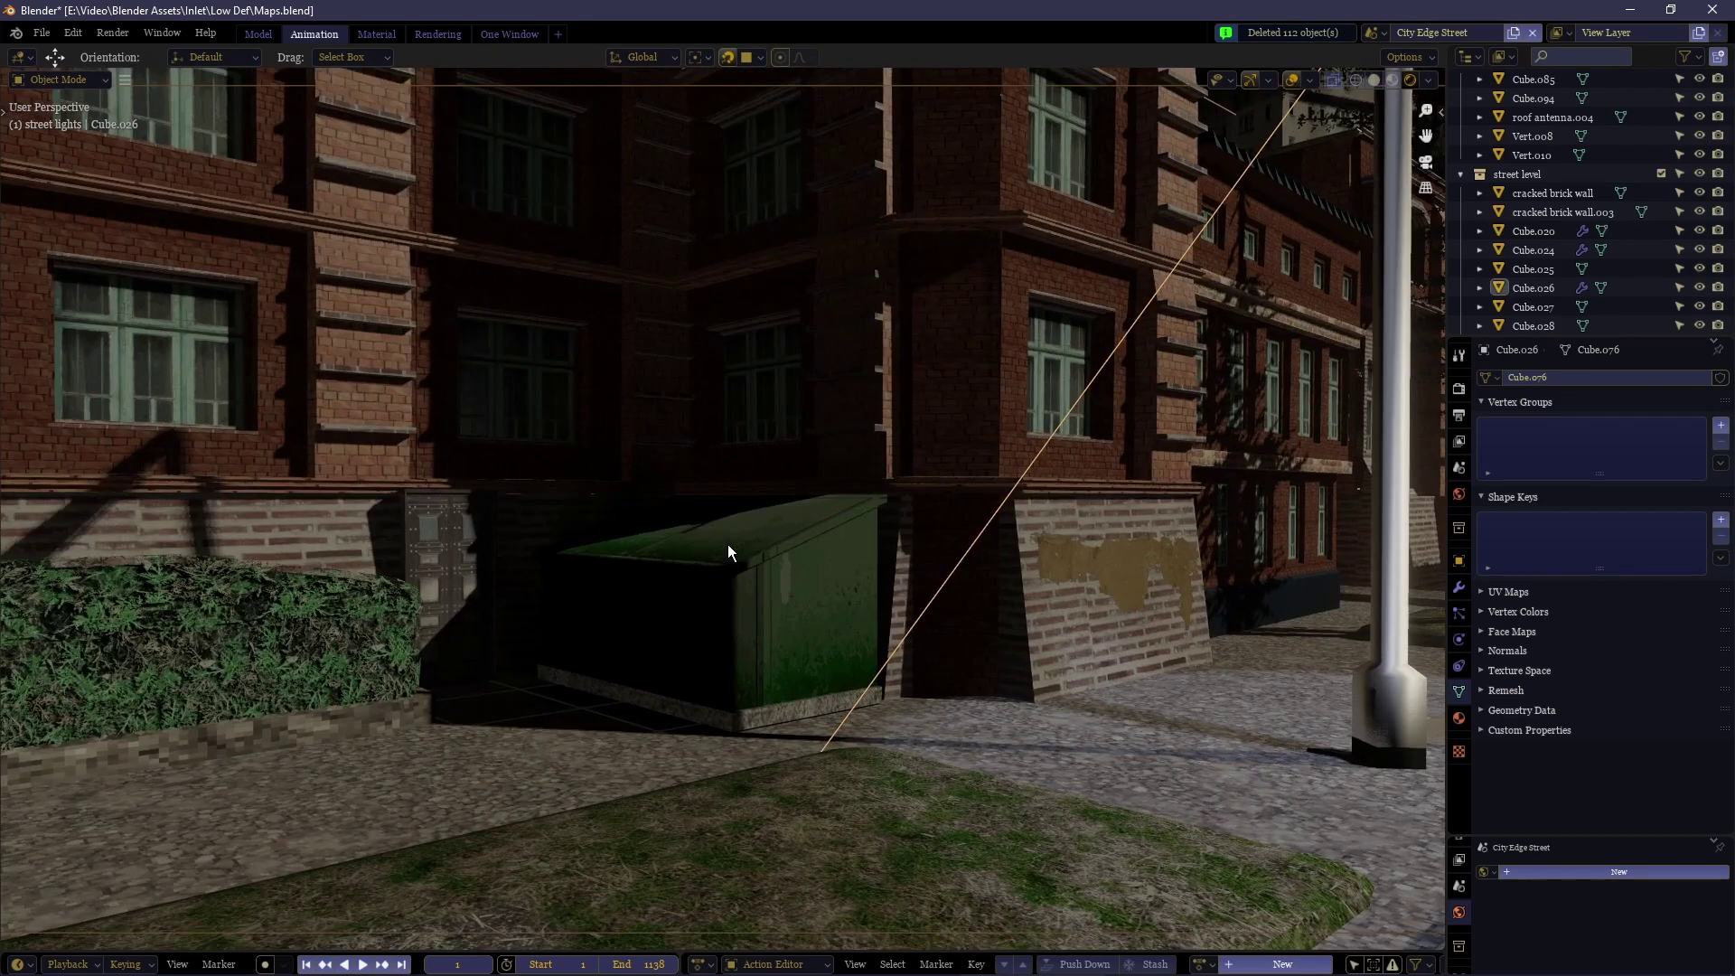
pyautogui.hotkey('shift', '`')
pyautogui.press('d')
pyautogui.press('e')
pyautogui.moveTo(506, 506); pyautogui.dragTo(751, 474, button='middle')
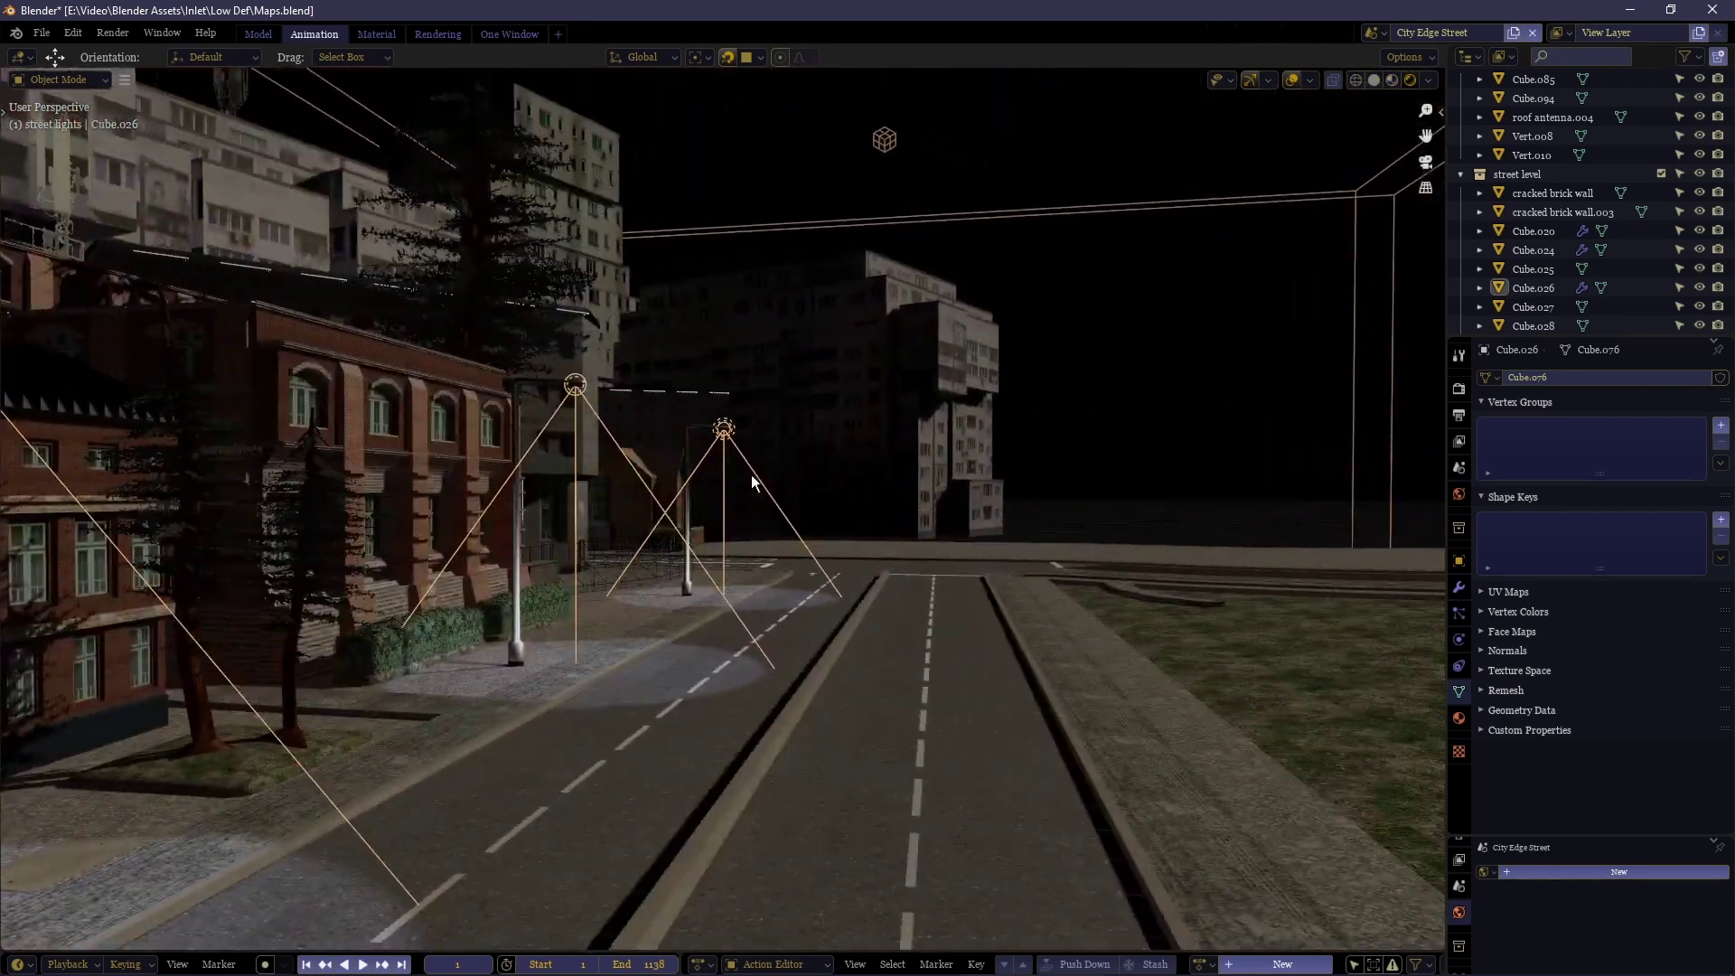
pyautogui.moveTo(843, 490); pyautogui.dragTo(468, 593)
pyautogui.keyDown('ctrl'); pyautogui.moveTo(527, 277); pyautogui.dragTo(876, 394); pyautogui.keyUp('ctrl')
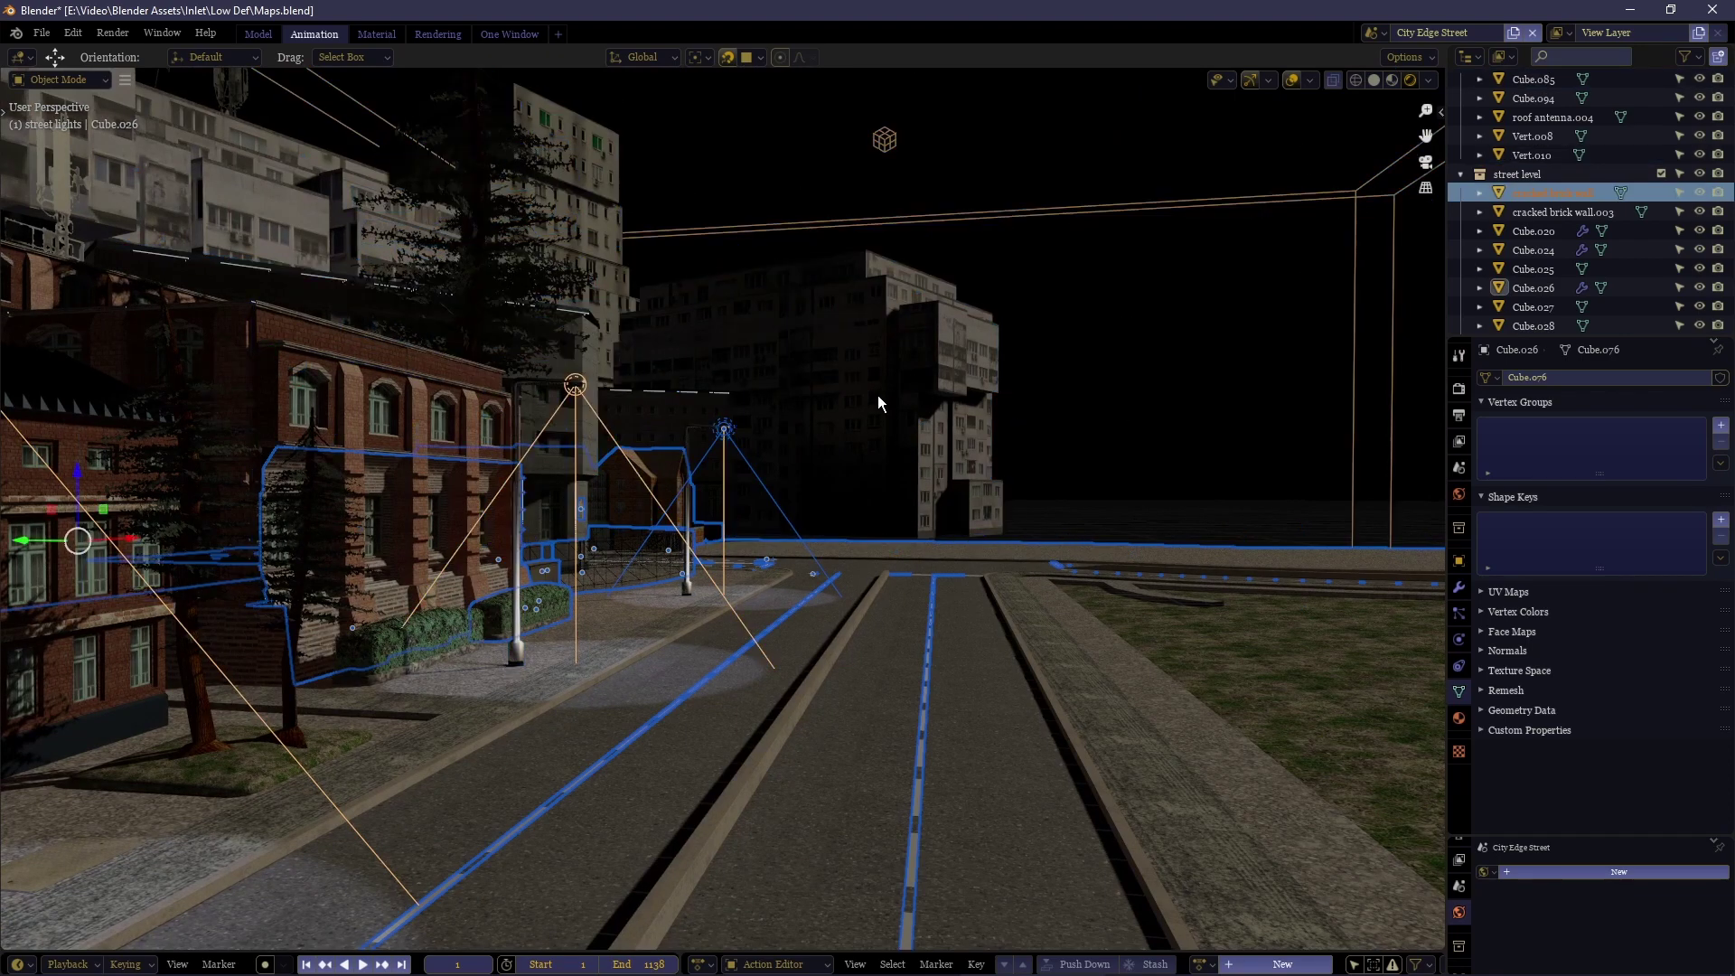
pyautogui.keyDown('ctrl'); pyautogui.moveTo(992, 793); pyautogui.dragTo(516, 787); pyautogui.keyUp('ctrl')
pyautogui.keyDown('ctrl'); pyautogui.moveTo(551, 361); pyautogui.dragTo(585, 402); pyautogui.keyUp('ctrl')
# Delete the two spotlights above the far street lamps along the road, keeping the lamp posts.
pyautogui.click(585, 403)
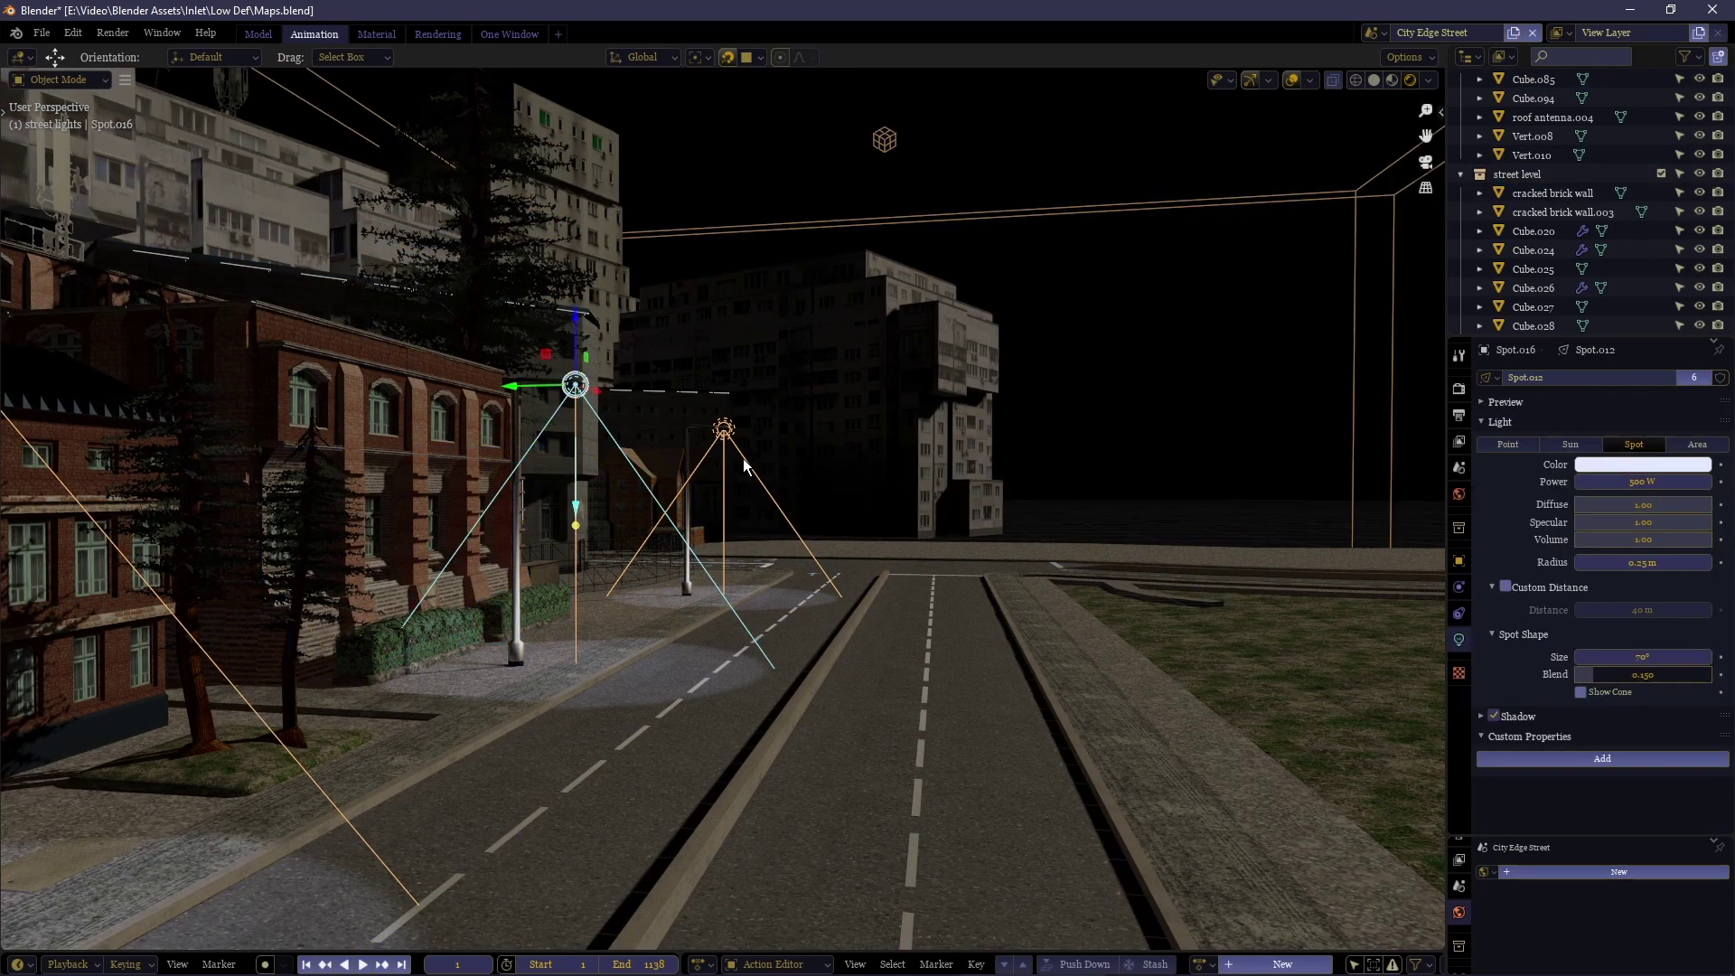
pyautogui.keyDown('shift'); pyautogui.click(725, 430); pyautogui.keyUp('shift')
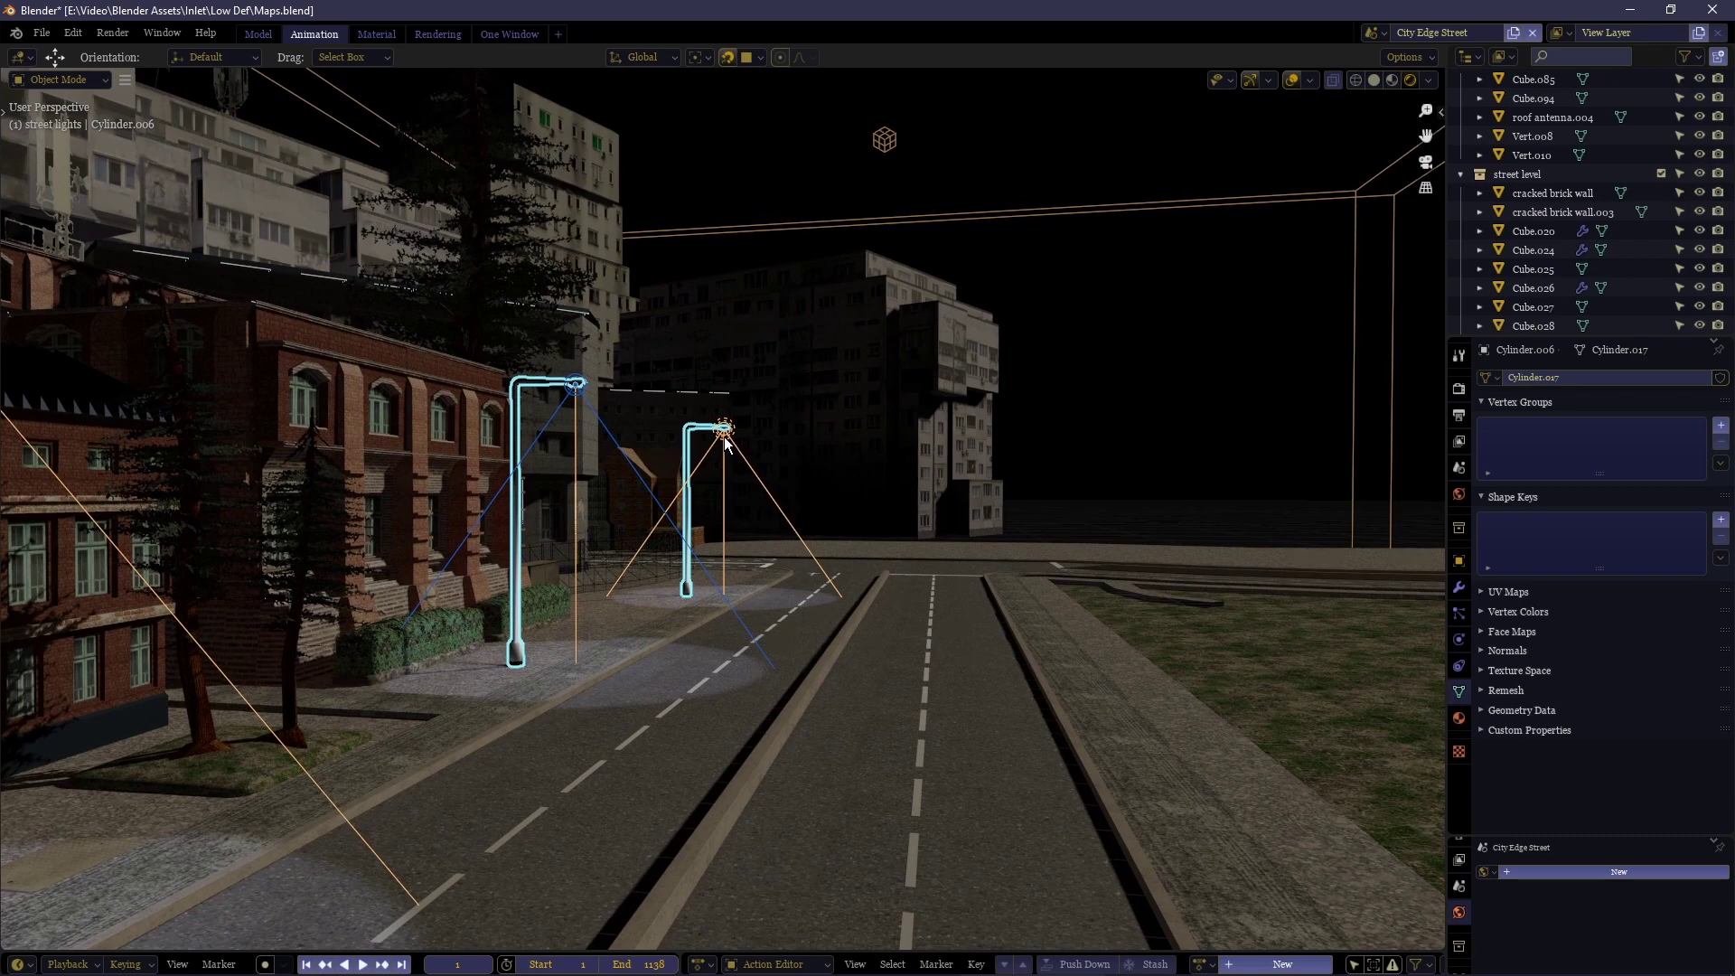
pyautogui.keyDown('shift'); pyautogui.click(724, 437); pyautogui.keyUp('shift')
pyautogui.press('x')
pyautogui.click(692, 448)
# Delete the group of spotlights over the lamps at the opposite end of the street, leaving the sun light in place.
pyautogui.moveTo(692, 449); pyautogui.dragTo(289, 451, button='middle')
pyautogui.moveTo(1012, 474); pyautogui.dragTo(524, 434, button='middle')
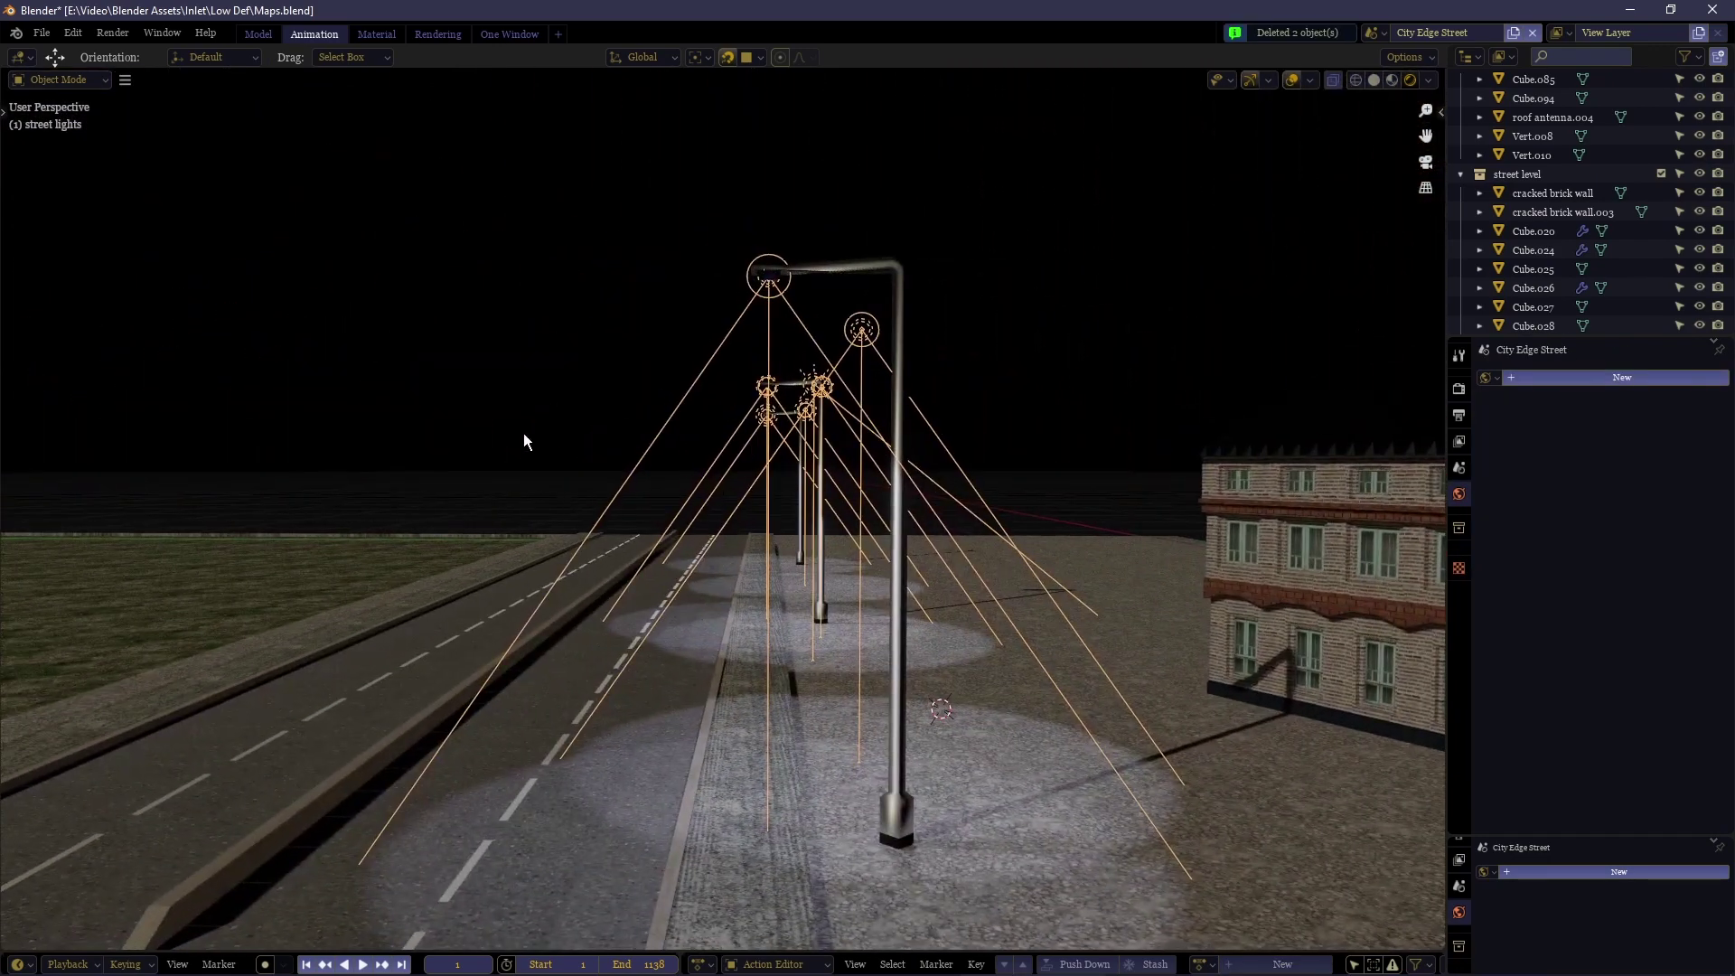
pyautogui.moveTo(783, 486); pyautogui.dragTo(777, 486)
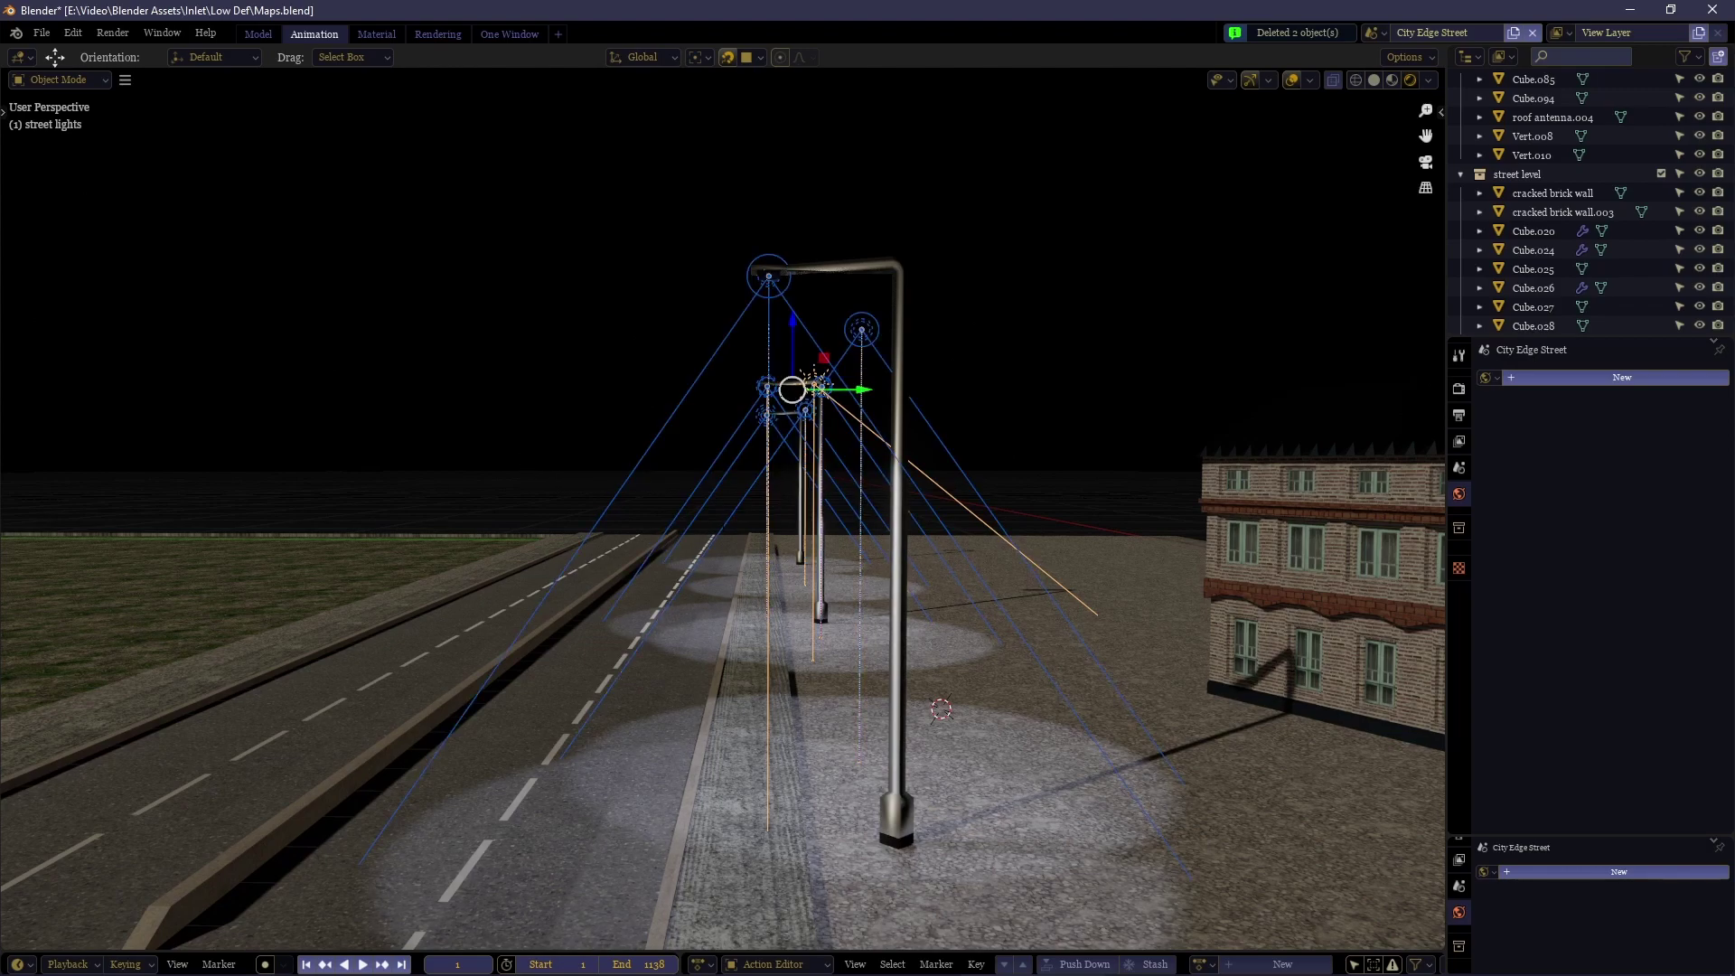
pyautogui.moveTo(777, 486); pyautogui.dragTo(578, 470, button='middle')
pyautogui.press('a')
pyautogui.press('w')
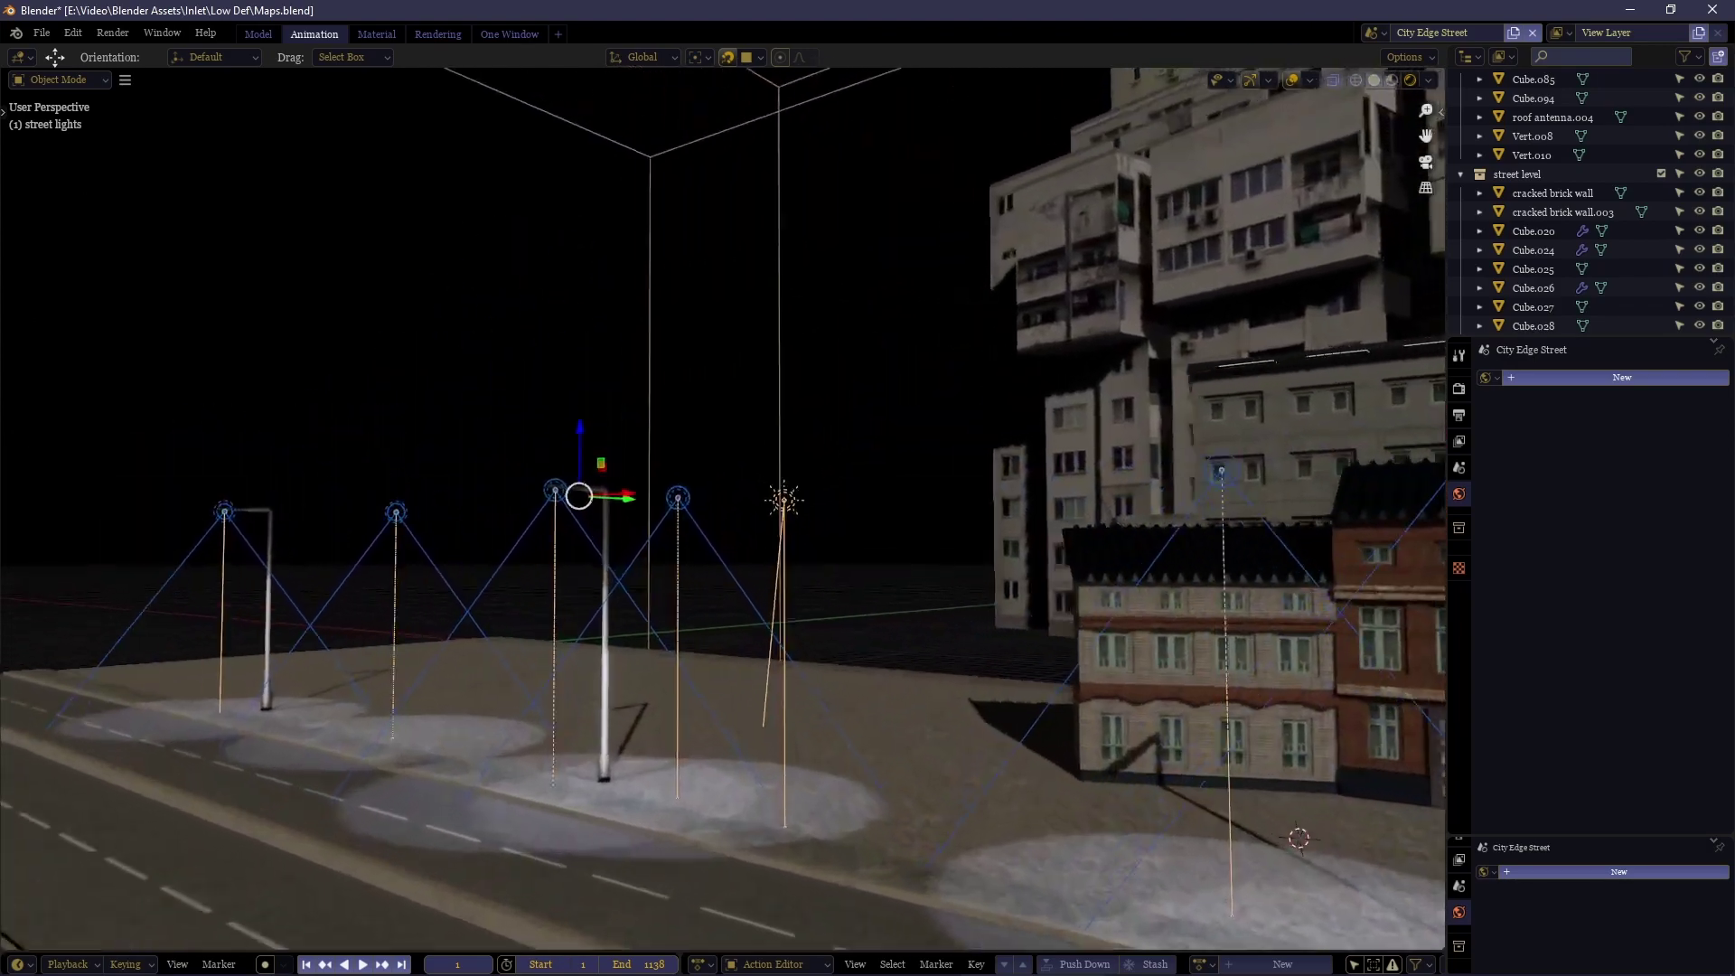
pyautogui.press('a')
pyautogui.press('q')
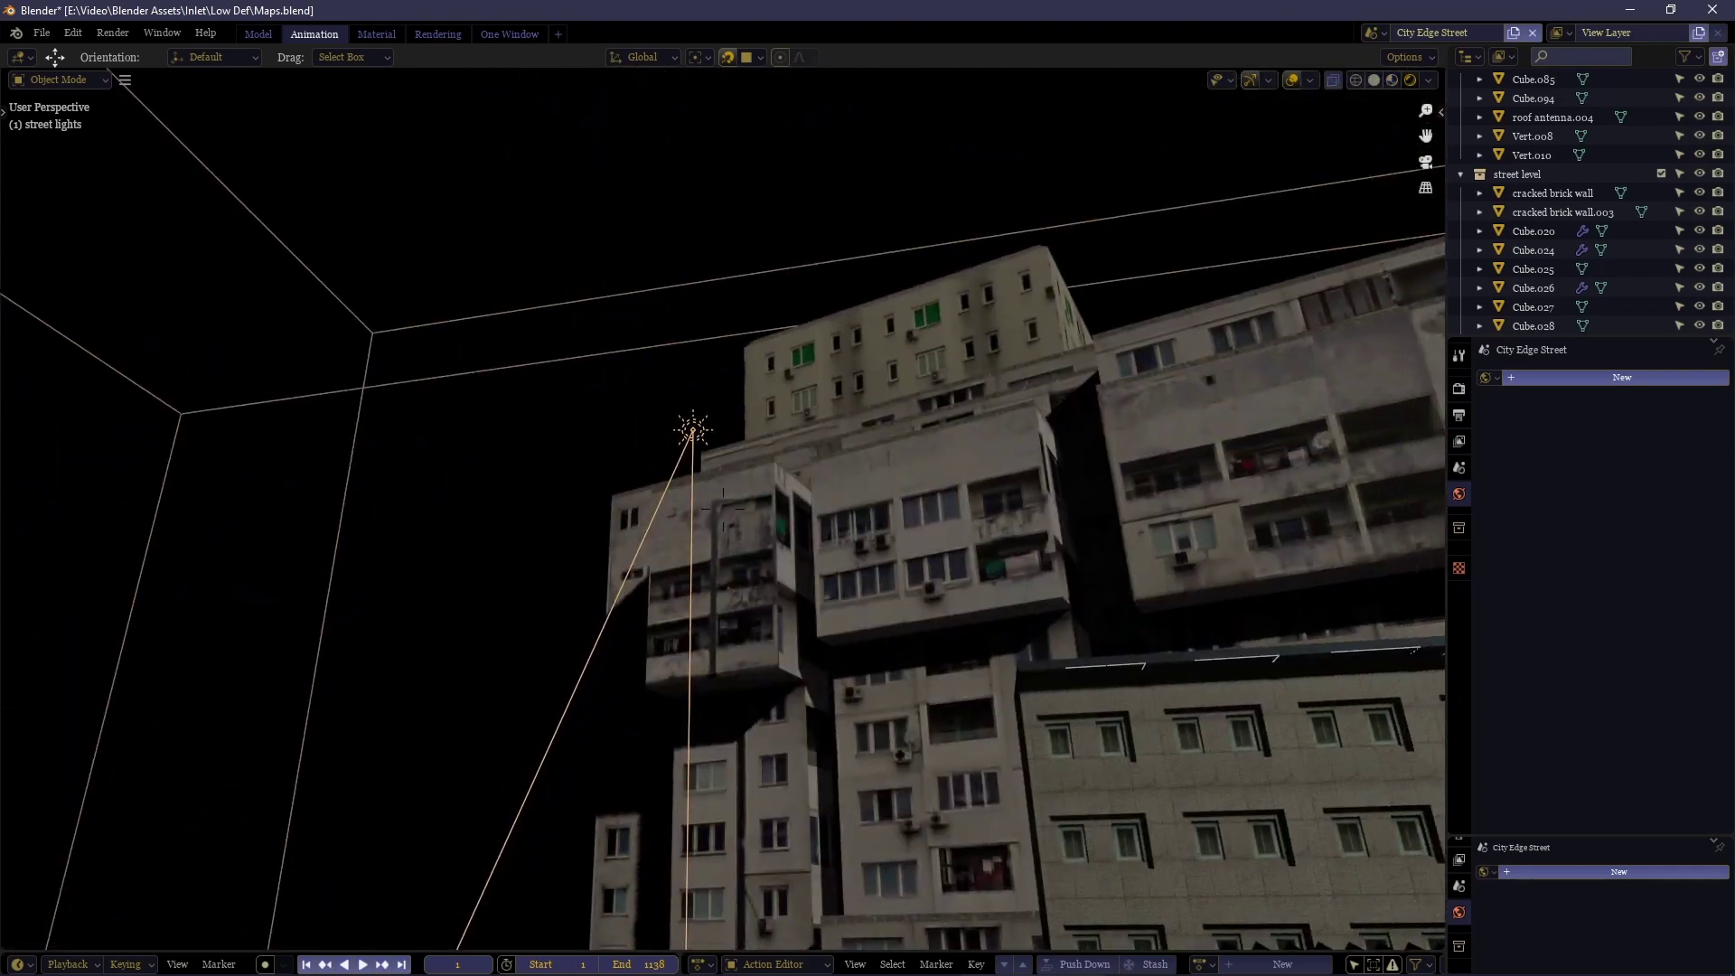
pyautogui.press('e')
pyautogui.press('s')
pyautogui.press('w')
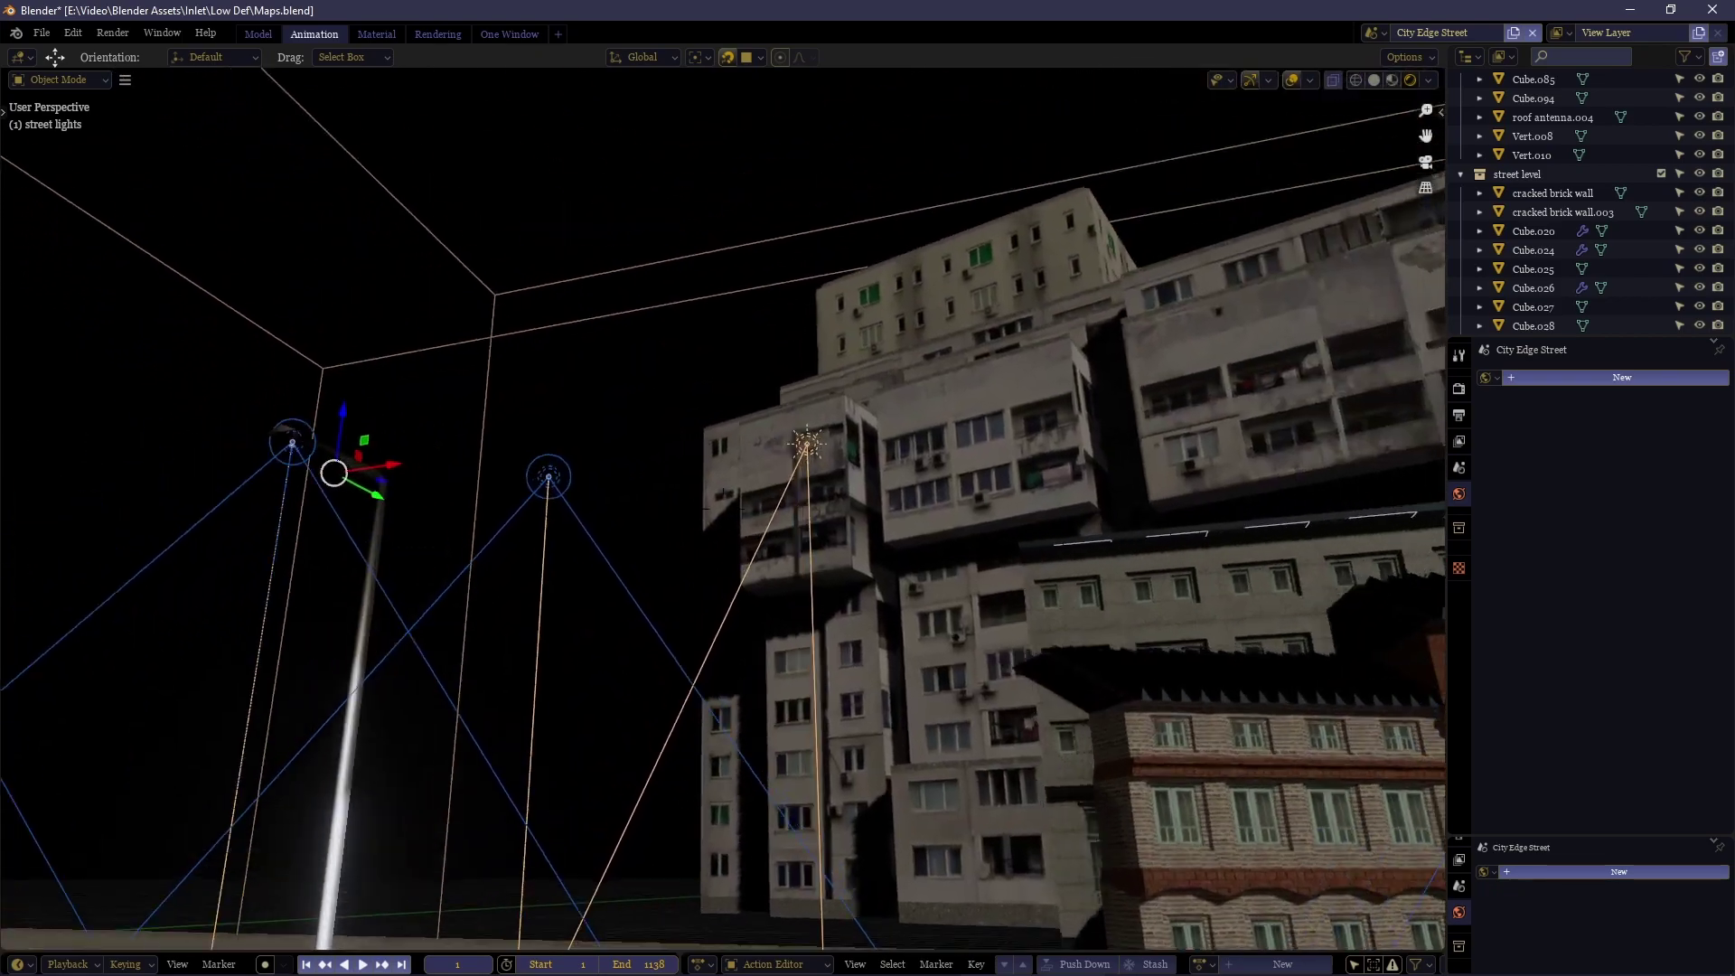
pyautogui.press('s')
pyautogui.press('x')
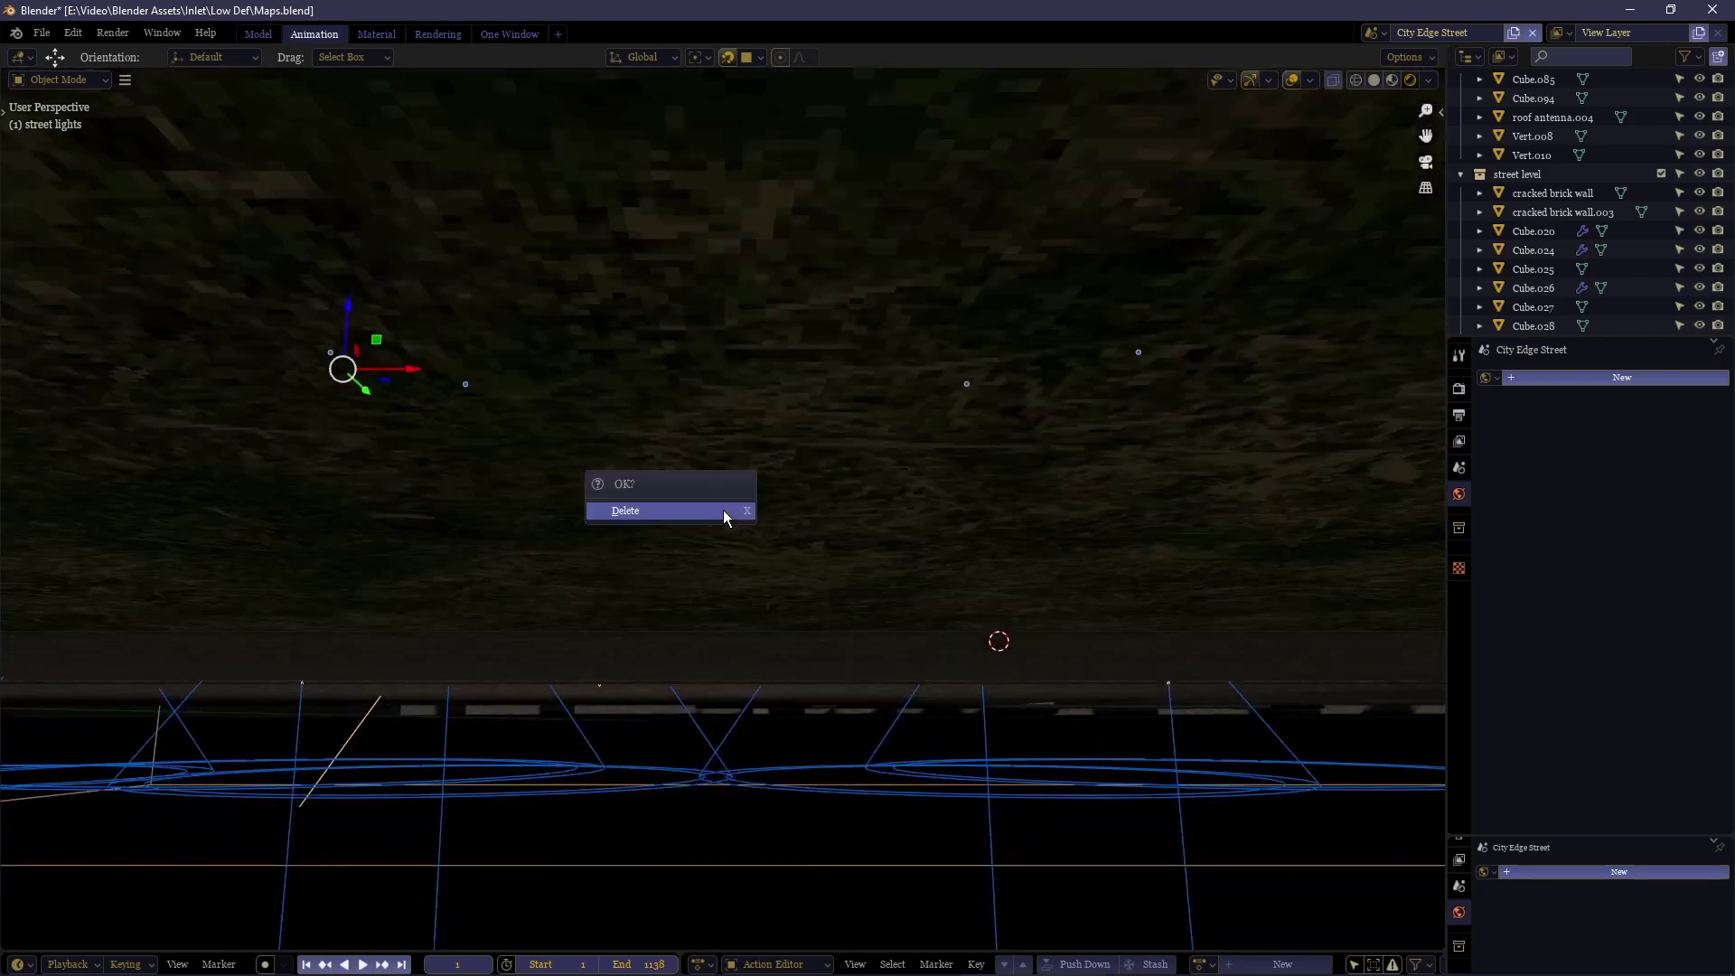
pyautogui.click(723, 509)
pyautogui.click(723, 509)
# Hide the sun light to check how the scene is lit without it, and reveal it again.
pyautogui.click(711, 434)
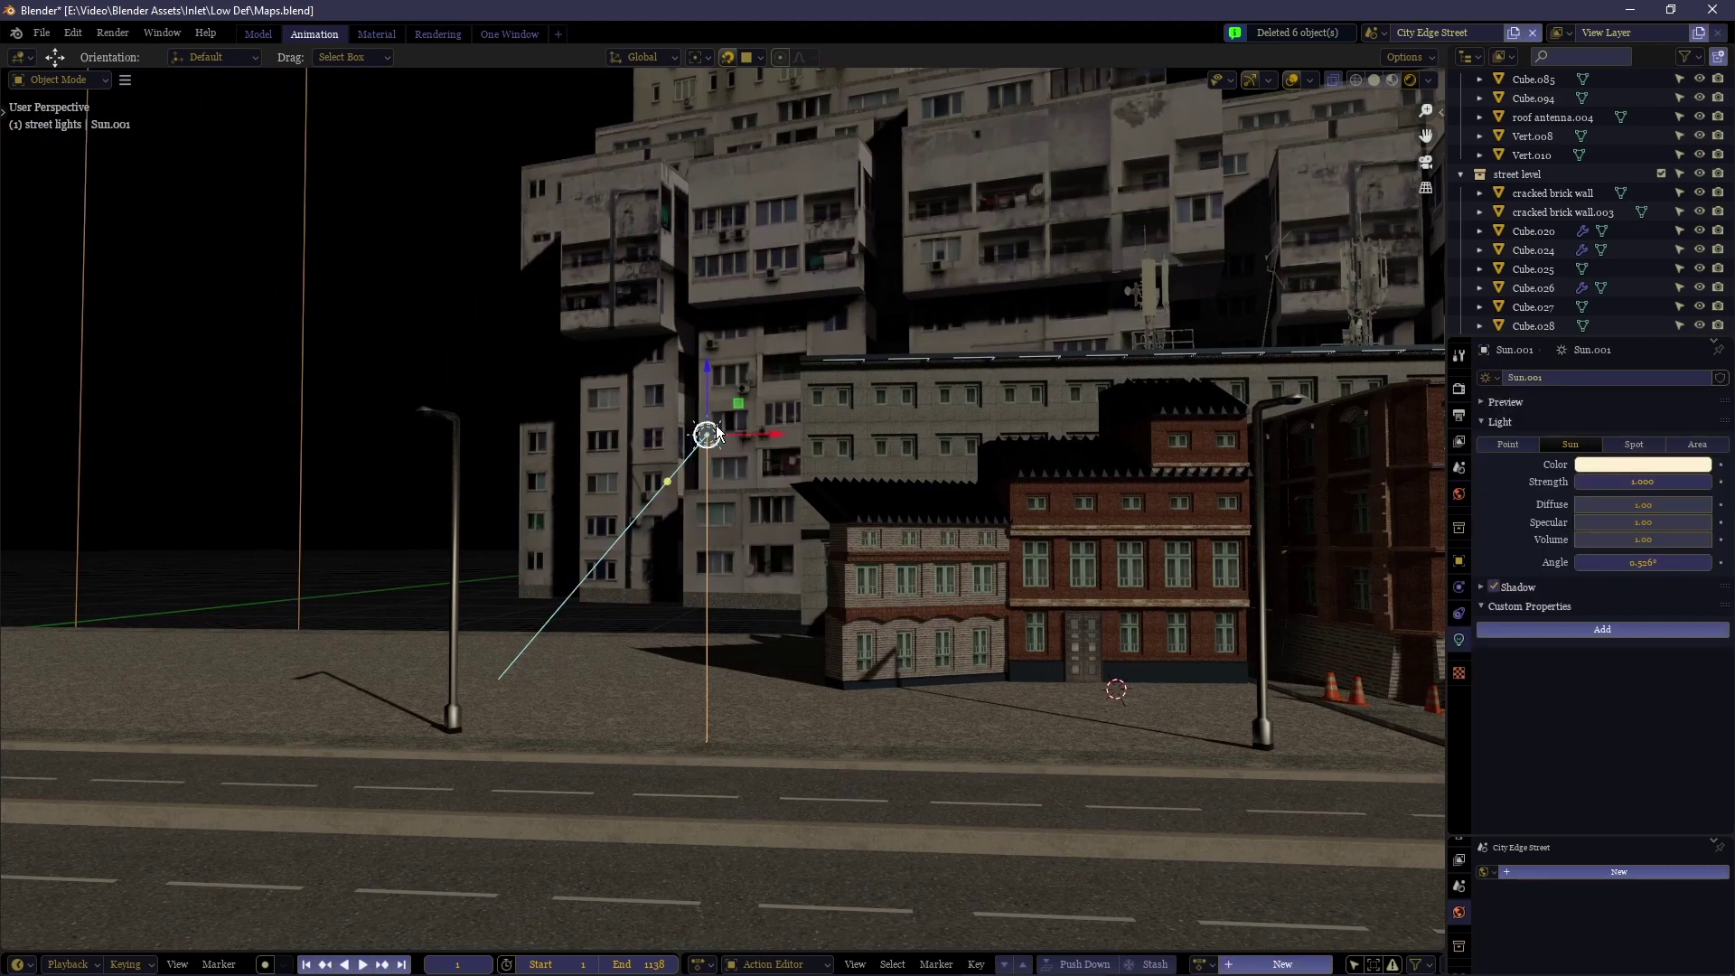
pyautogui.press('h')
pyautogui.hotkey('shift', '`')
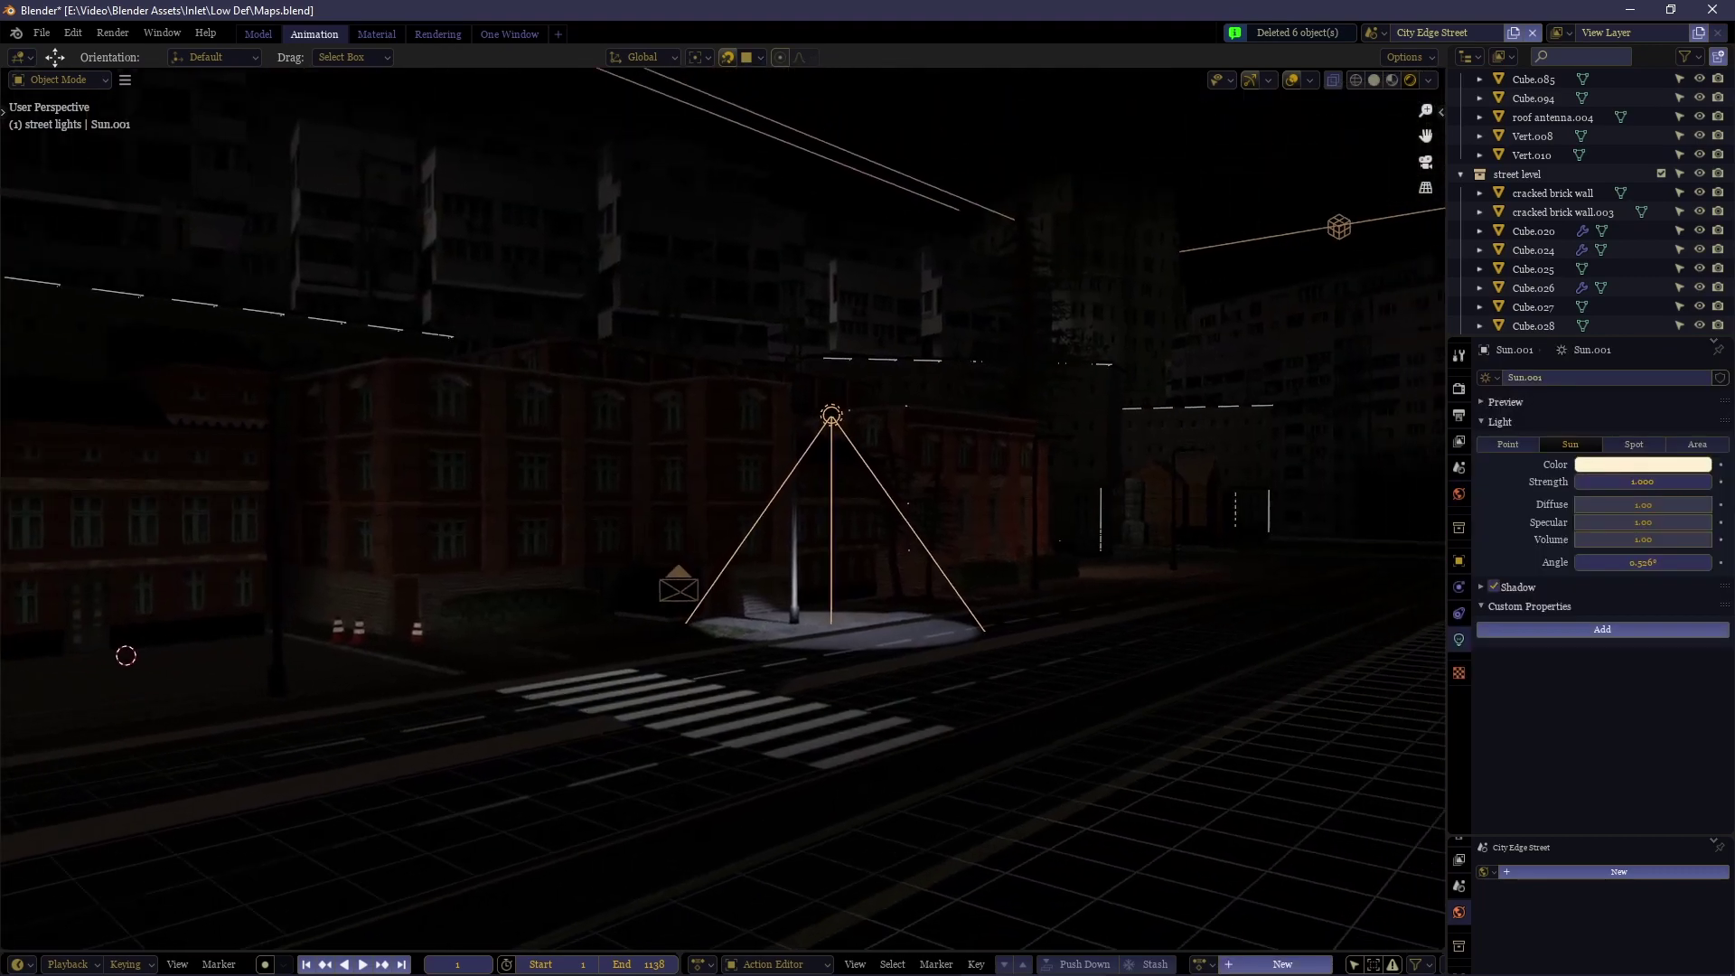
pyautogui.press('Escape')
pyautogui.hotkey('alt', 'h')
# Play the animation through the camera with the viewport overlays hidden.
pyautogui.press('KP_0')
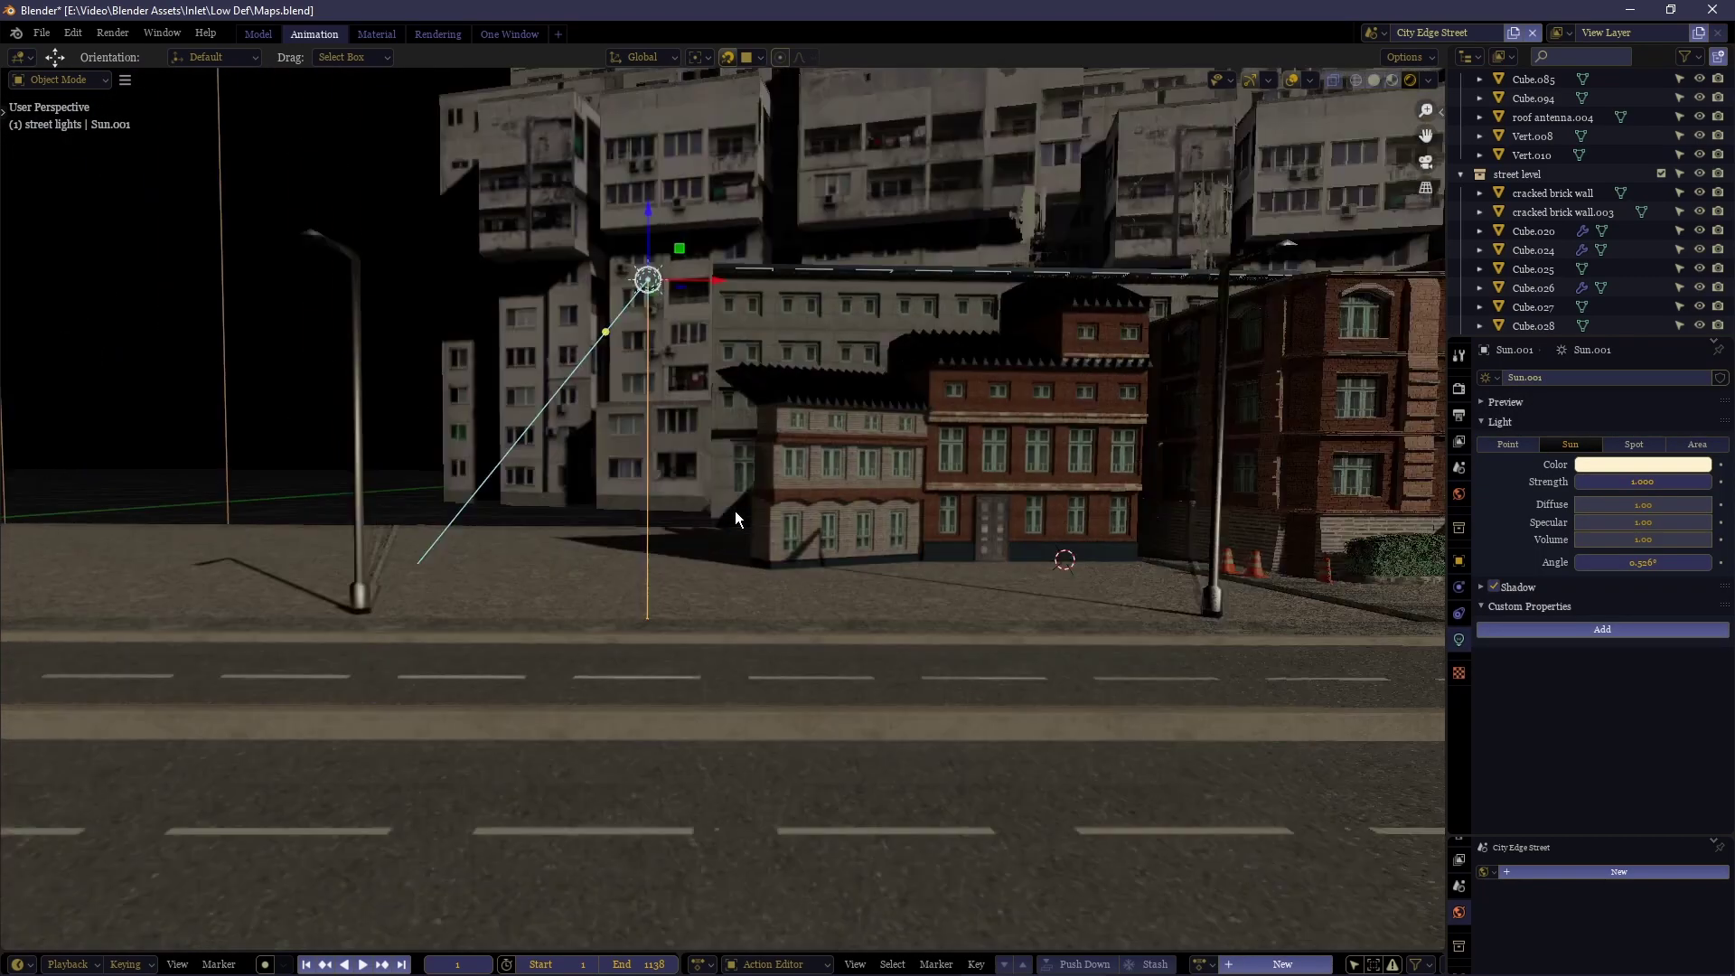
pyautogui.hotkey('shift', 'alt', 'z')
pyautogui.press('space')
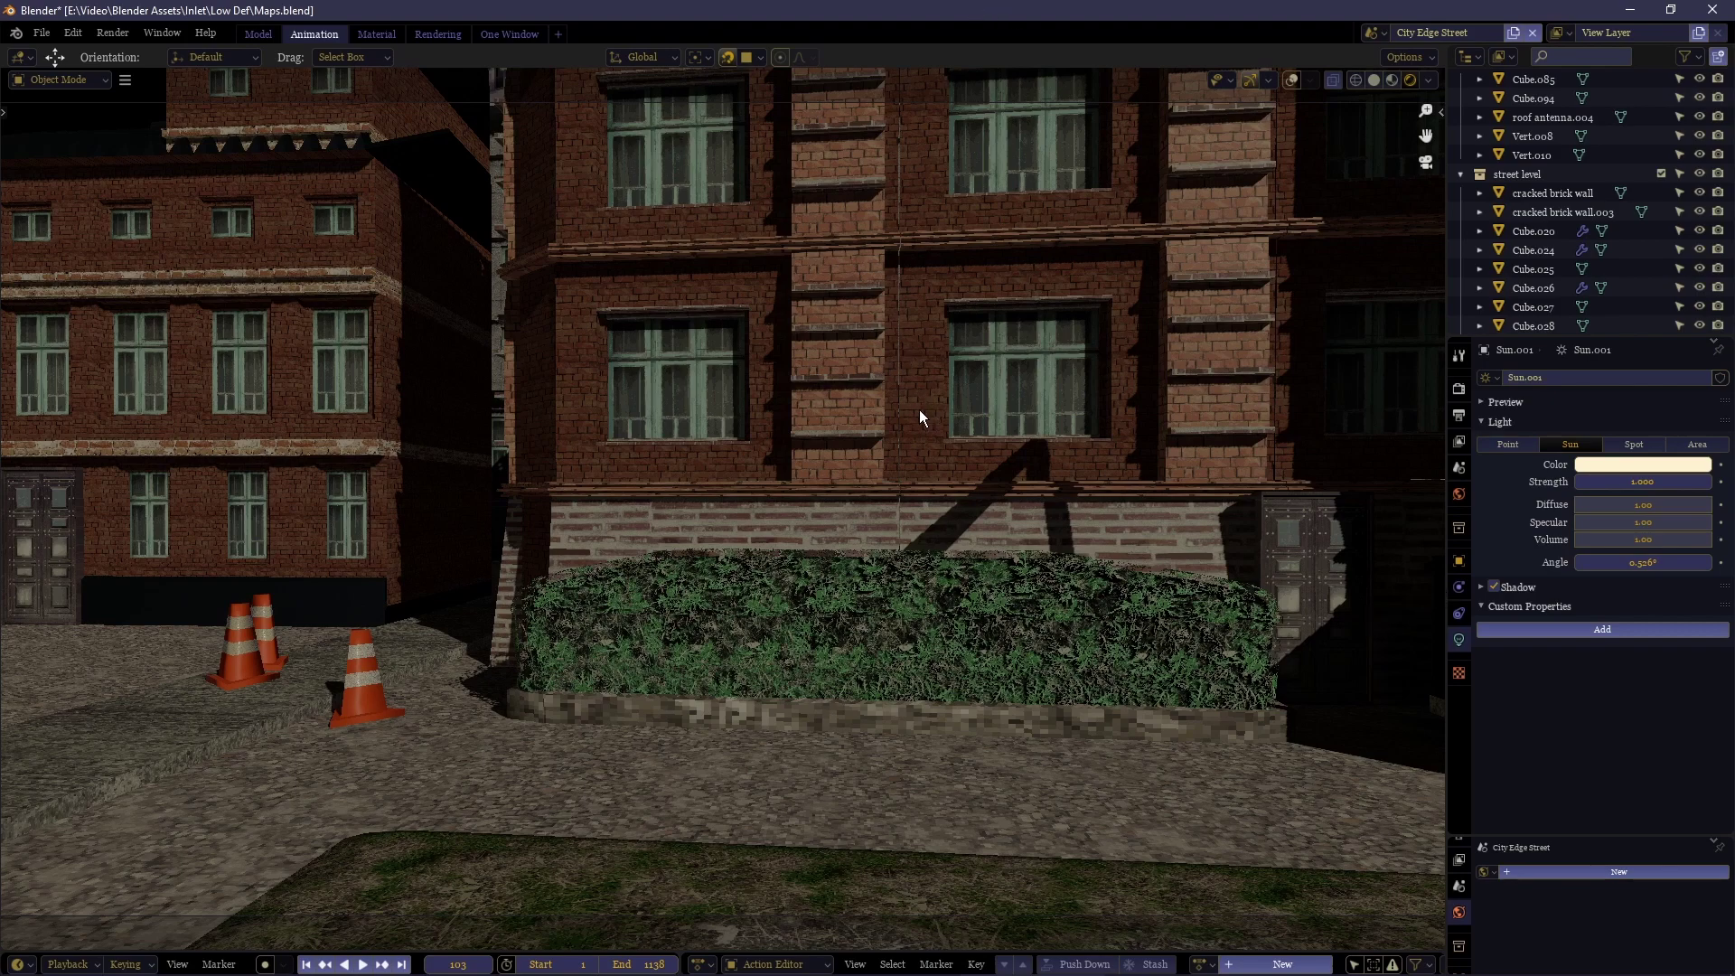
# Select the apartment block at the end of the road and check its position from the camera with overlays shown.
pyautogui.hotkey('shift', '`')
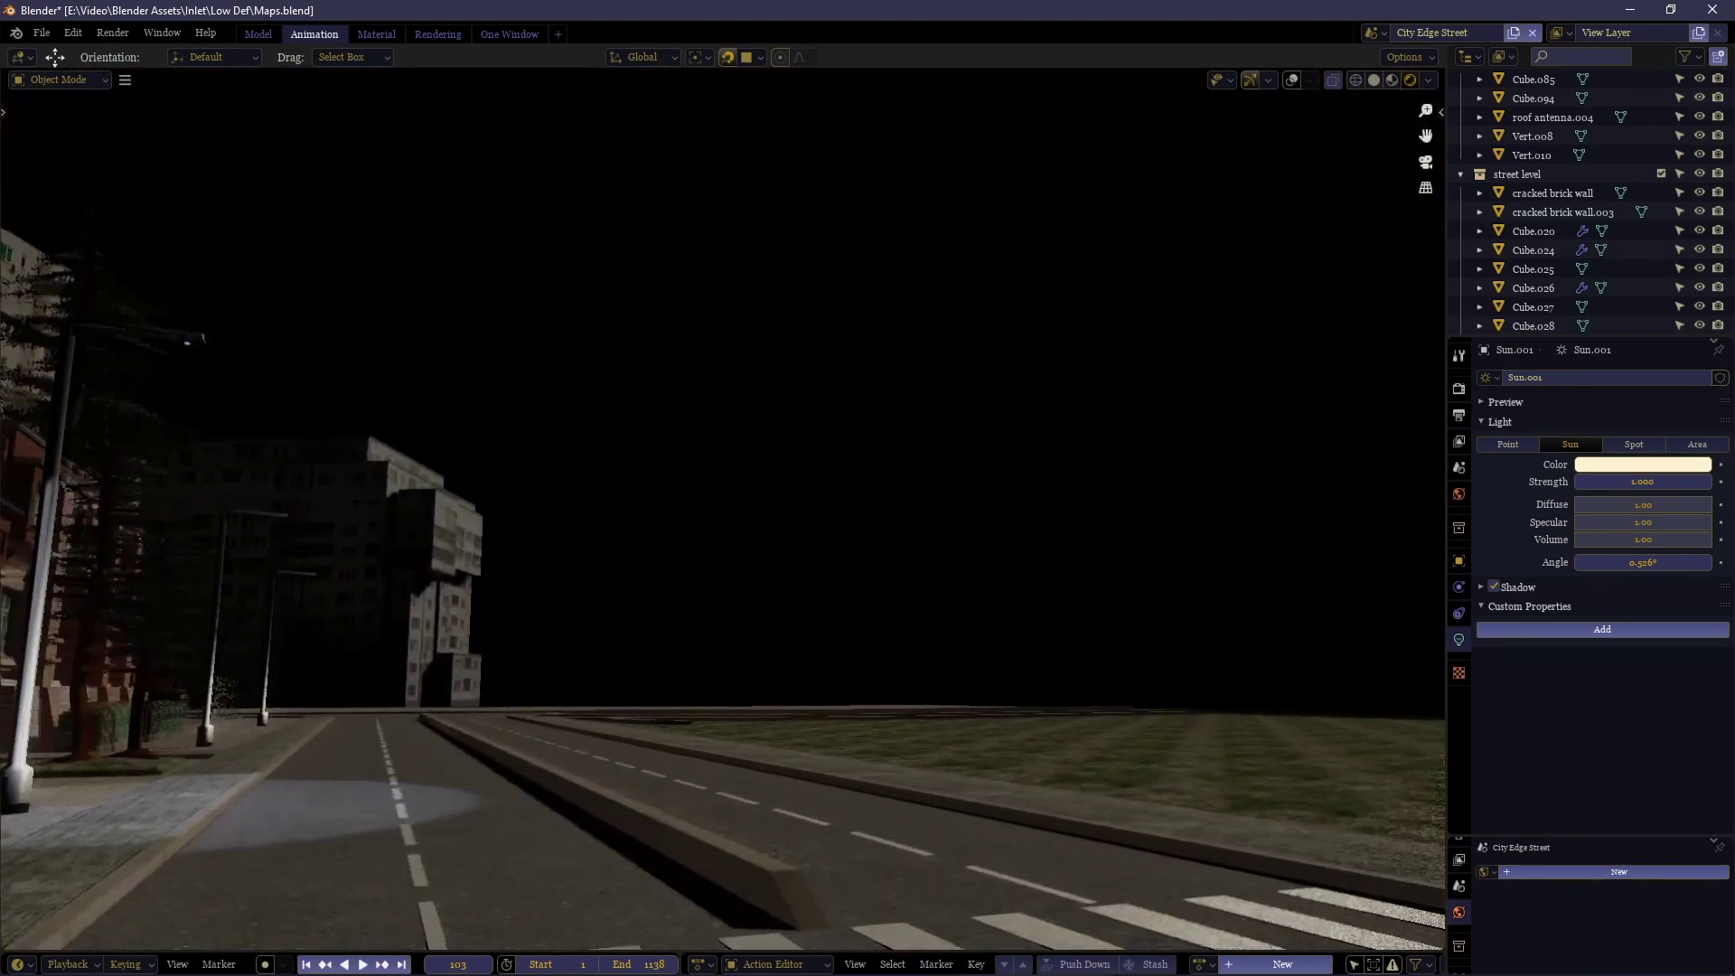
pyautogui.click(722, 507)
pyautogui.click(777, 473)
pyautogui.moveTo(777, 473); pyautogui.dragTo(732, 551, button='middle')
pyautogui.hotkey('shift', 'alt', 'z')
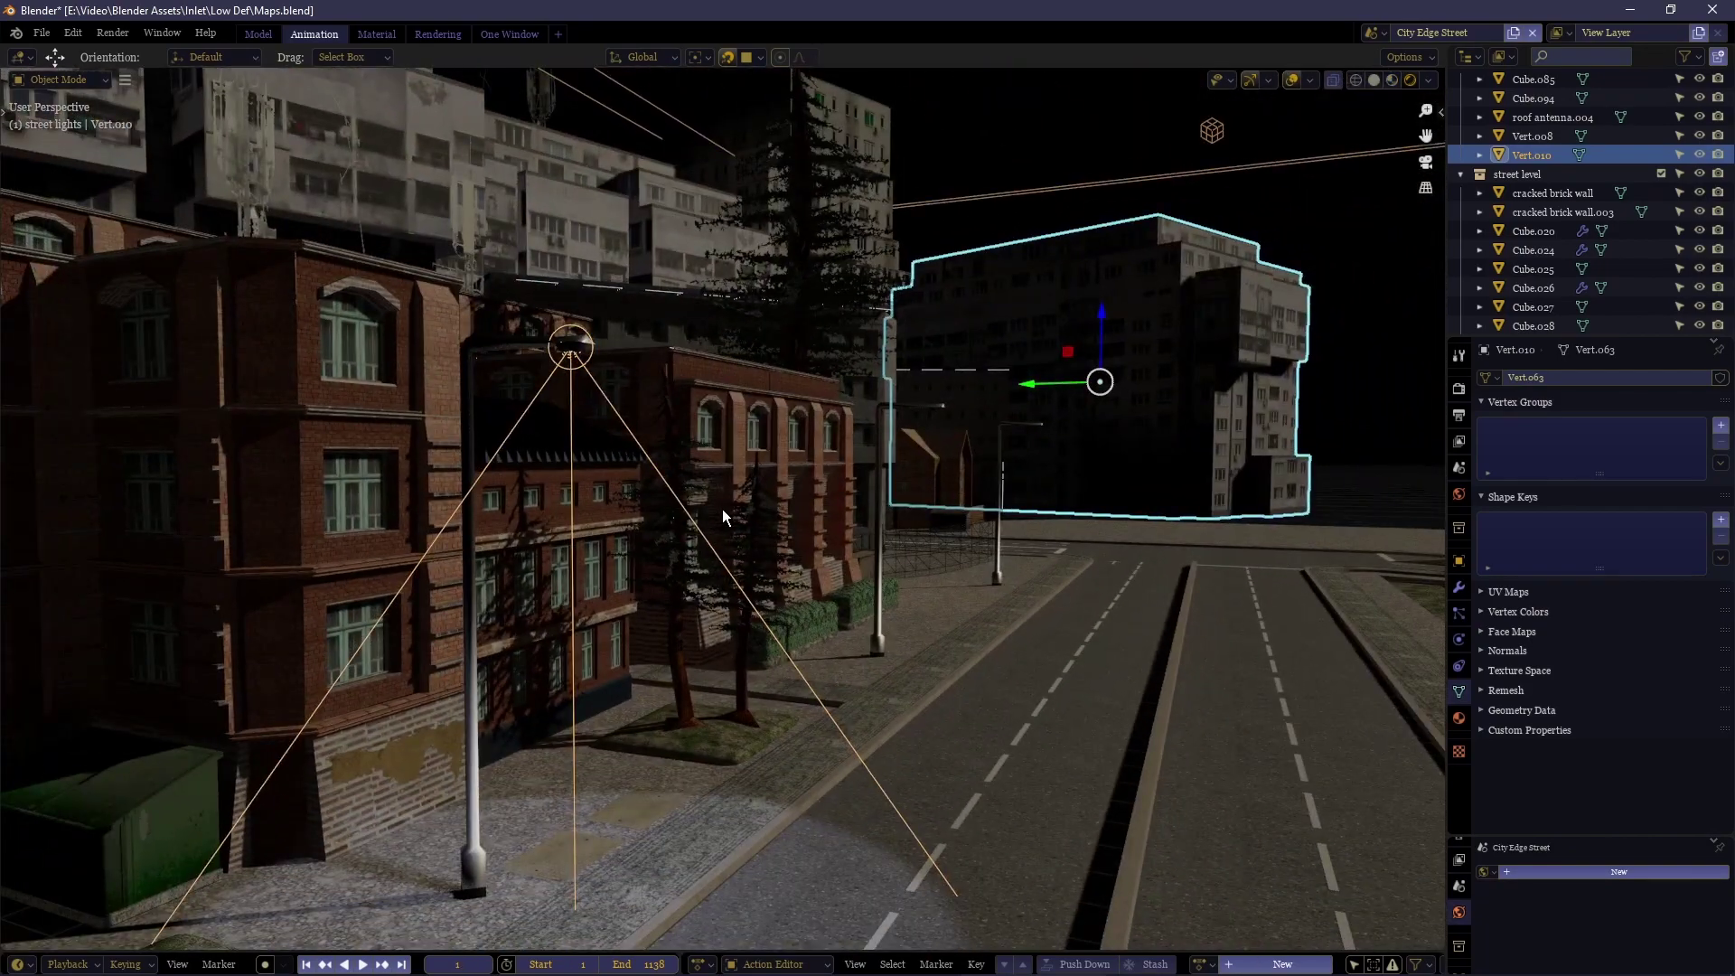
pyautogui.press('KP_0')
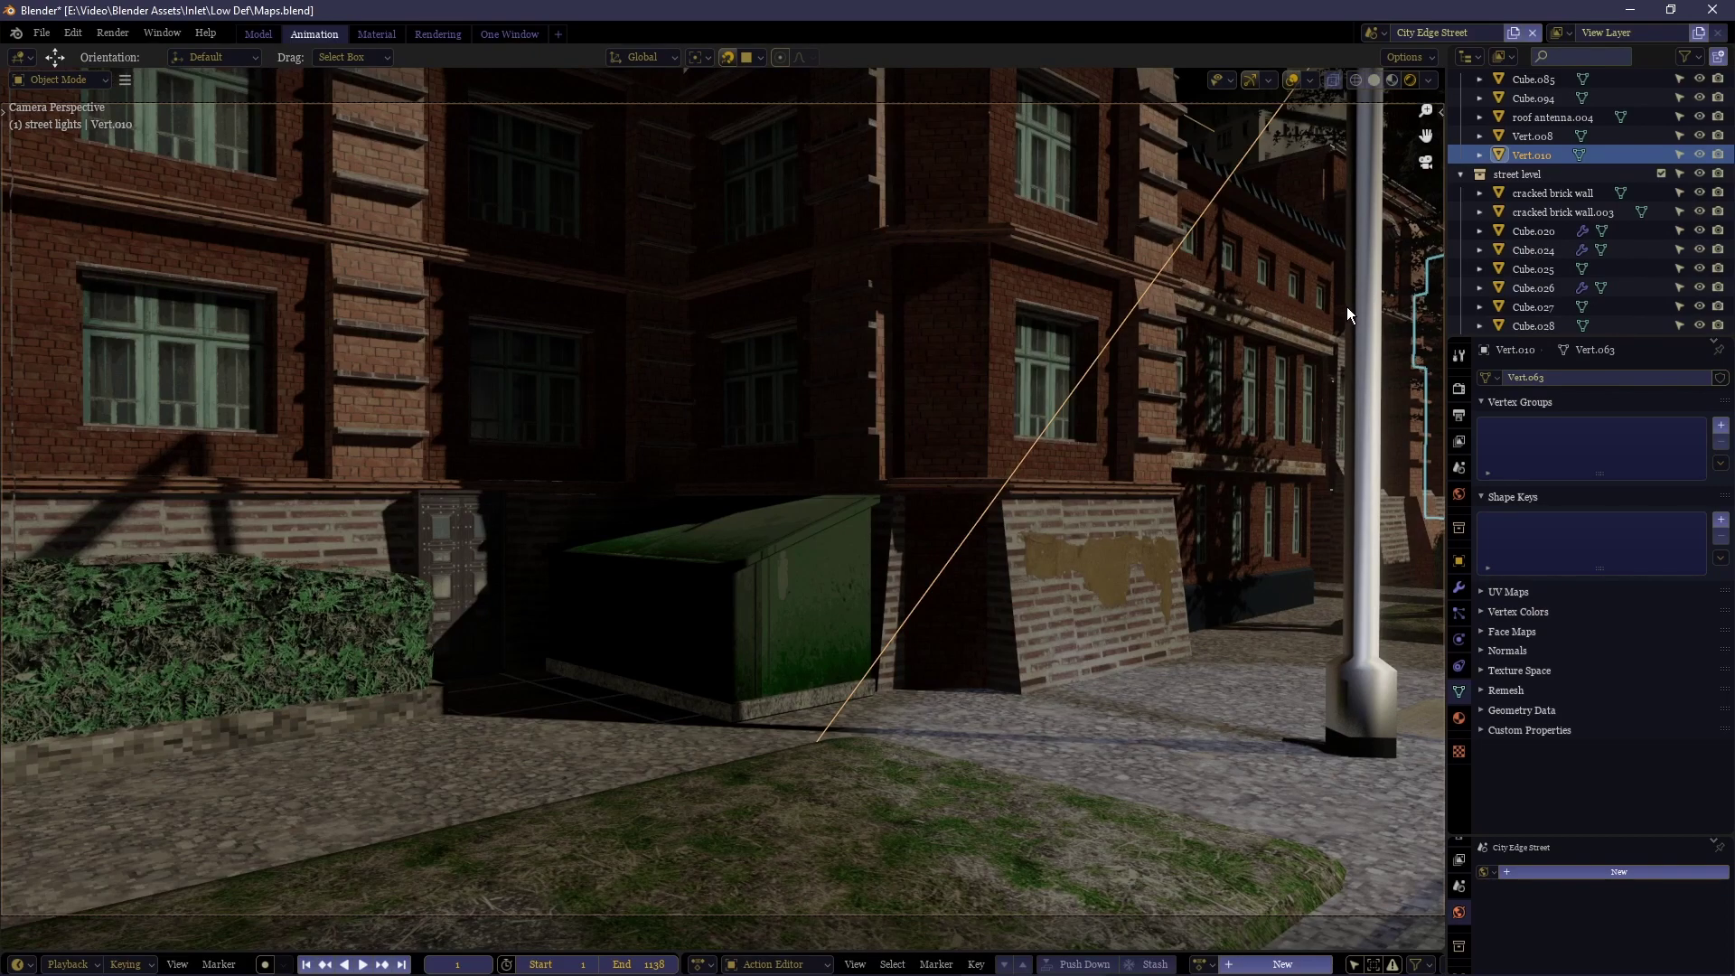
# Add the apartment blocks behind the brick buildings to the selection and check from the camera where they sit behind the facades.
pyautogui.moveTo(1033, 426); pyautogui.dragTo(1032, 426, button='middle')
pyautogui.hotkey('shift', '`')
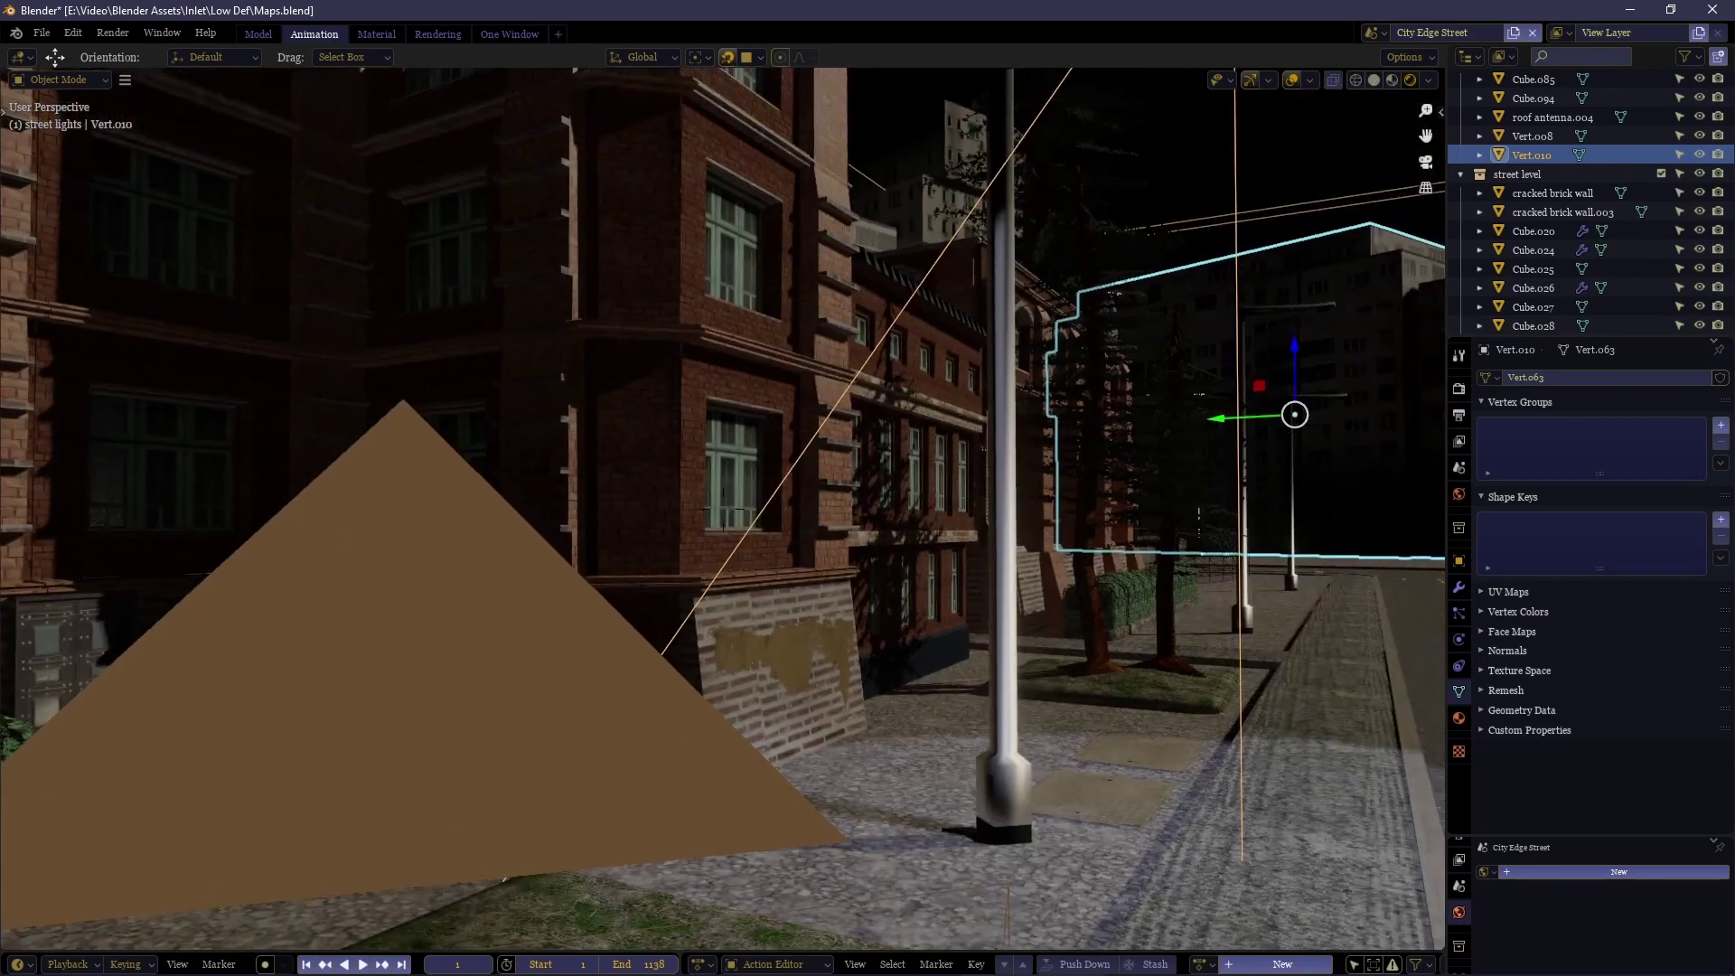
pyautogui.press('e')
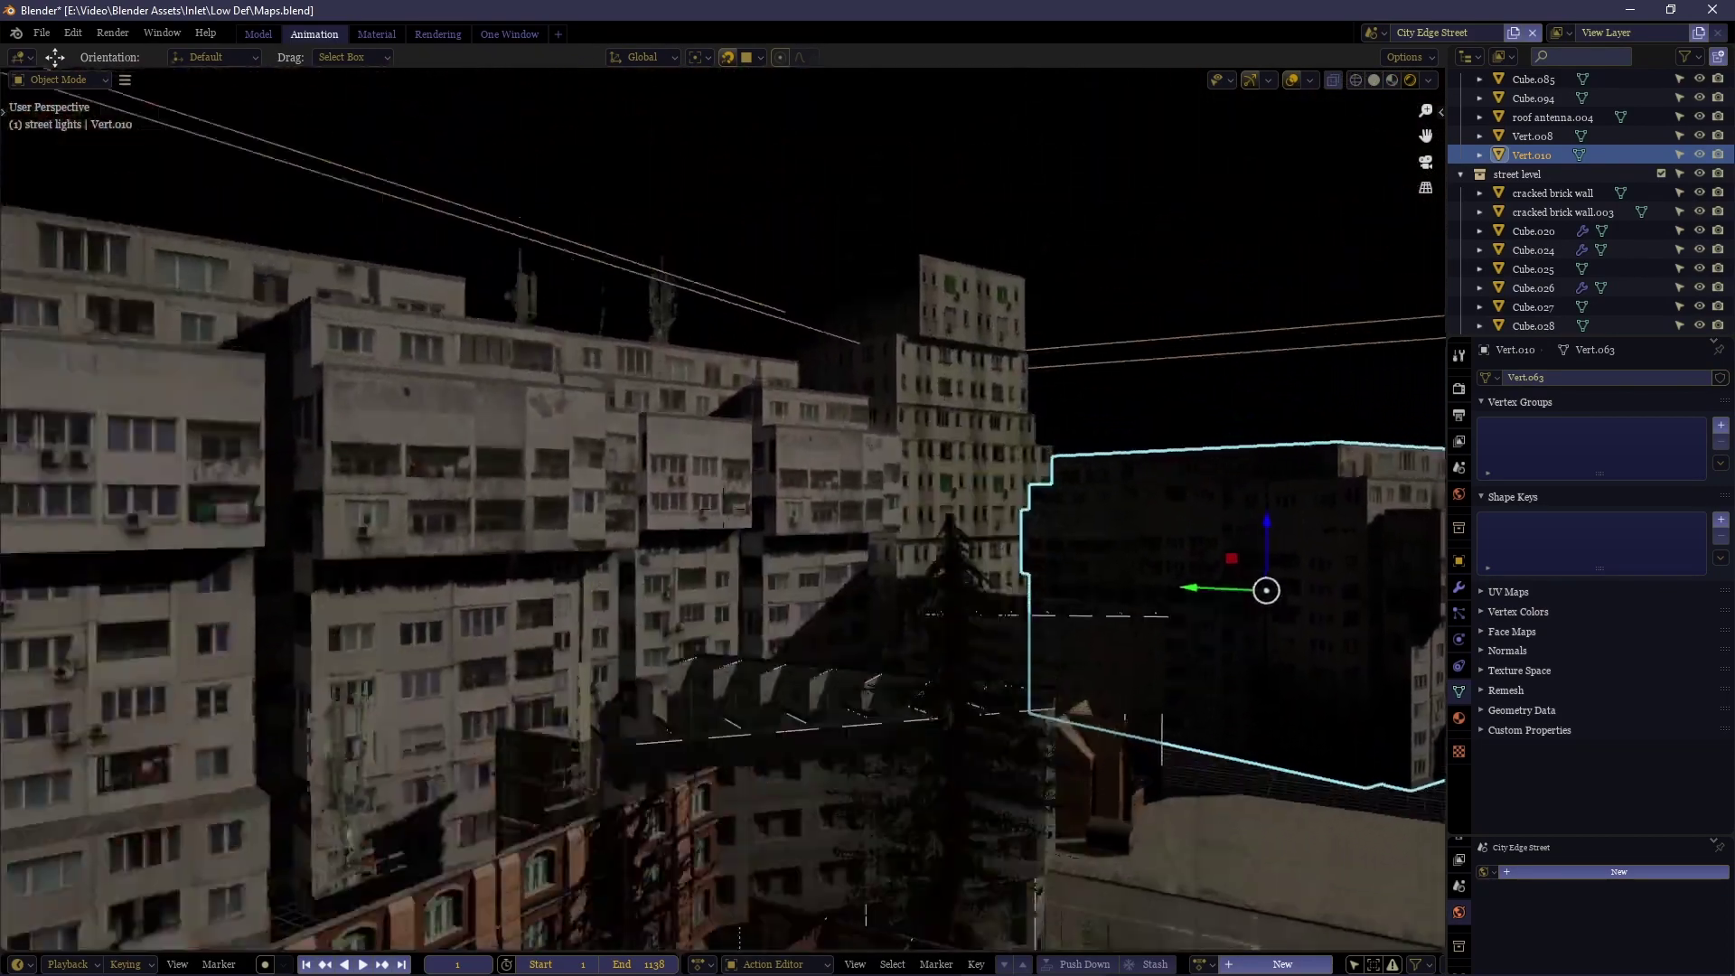
pyautogui.click(870, 506)
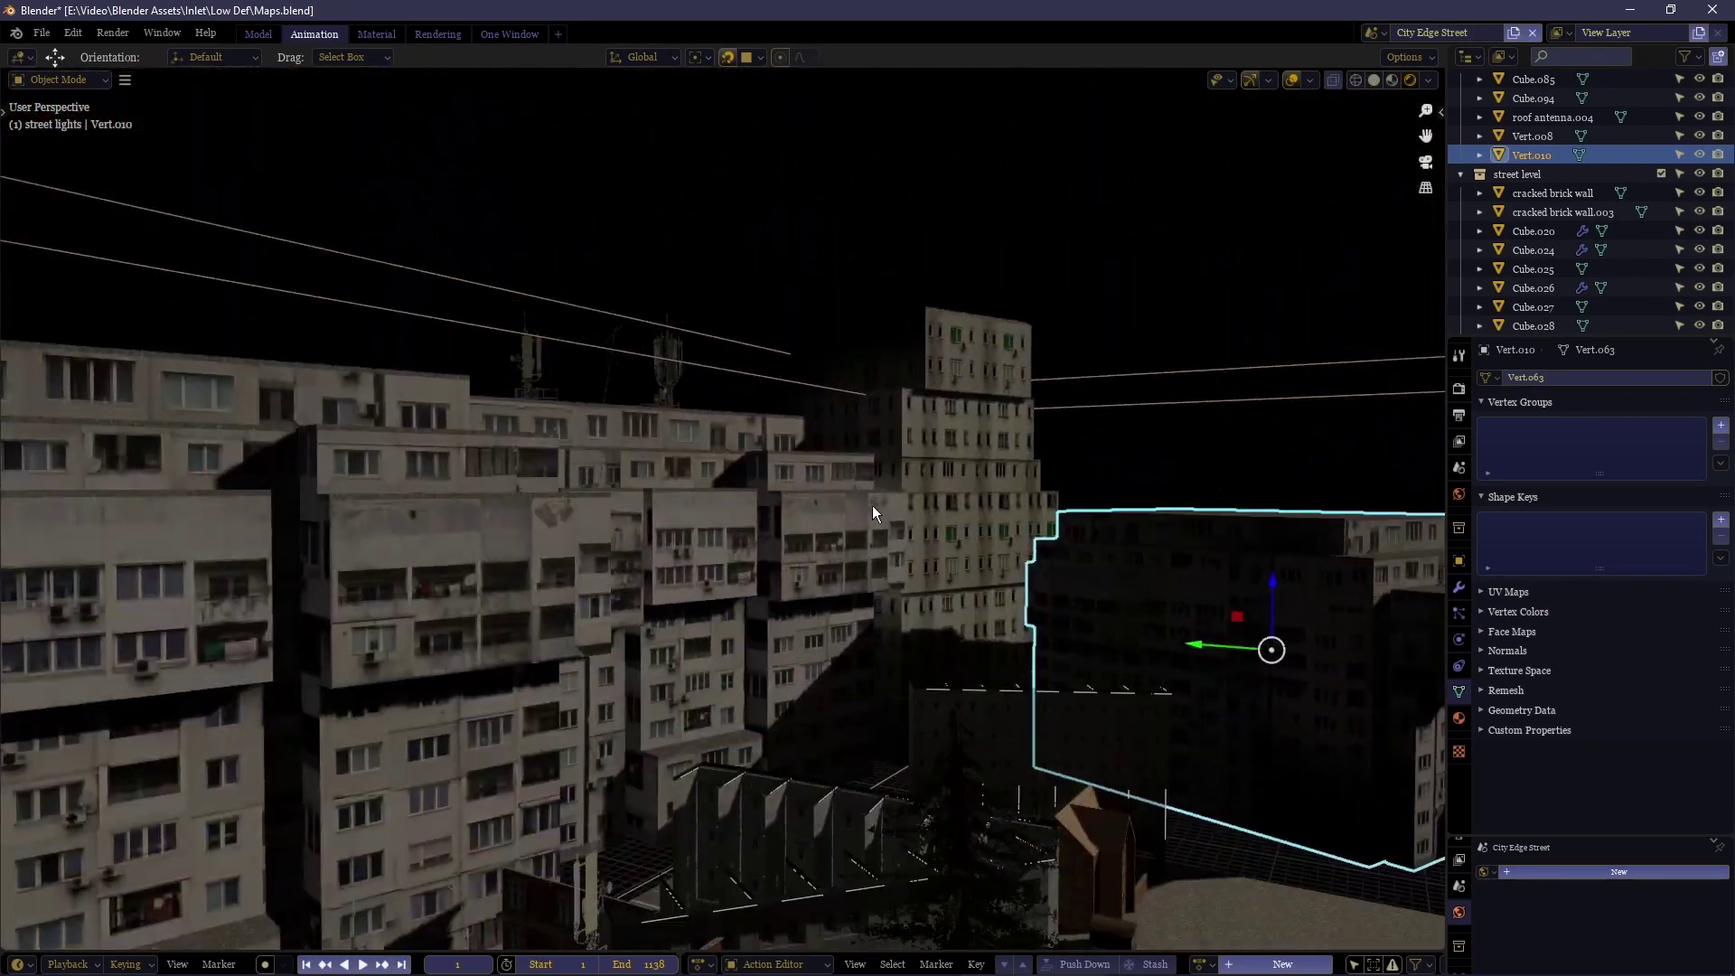
pyautogui.keyDown('shift'); pyautogui.click(896, 506); pyautogui.keyUp('shift')
pyautogui.keyDown('shift'); pyautogui.click(963, 649); pyautogui.keyUp('shift')
pyautogui.keyDown('shift'); pyautogui.click(963, 648); pyautogui.keyUp('shift')
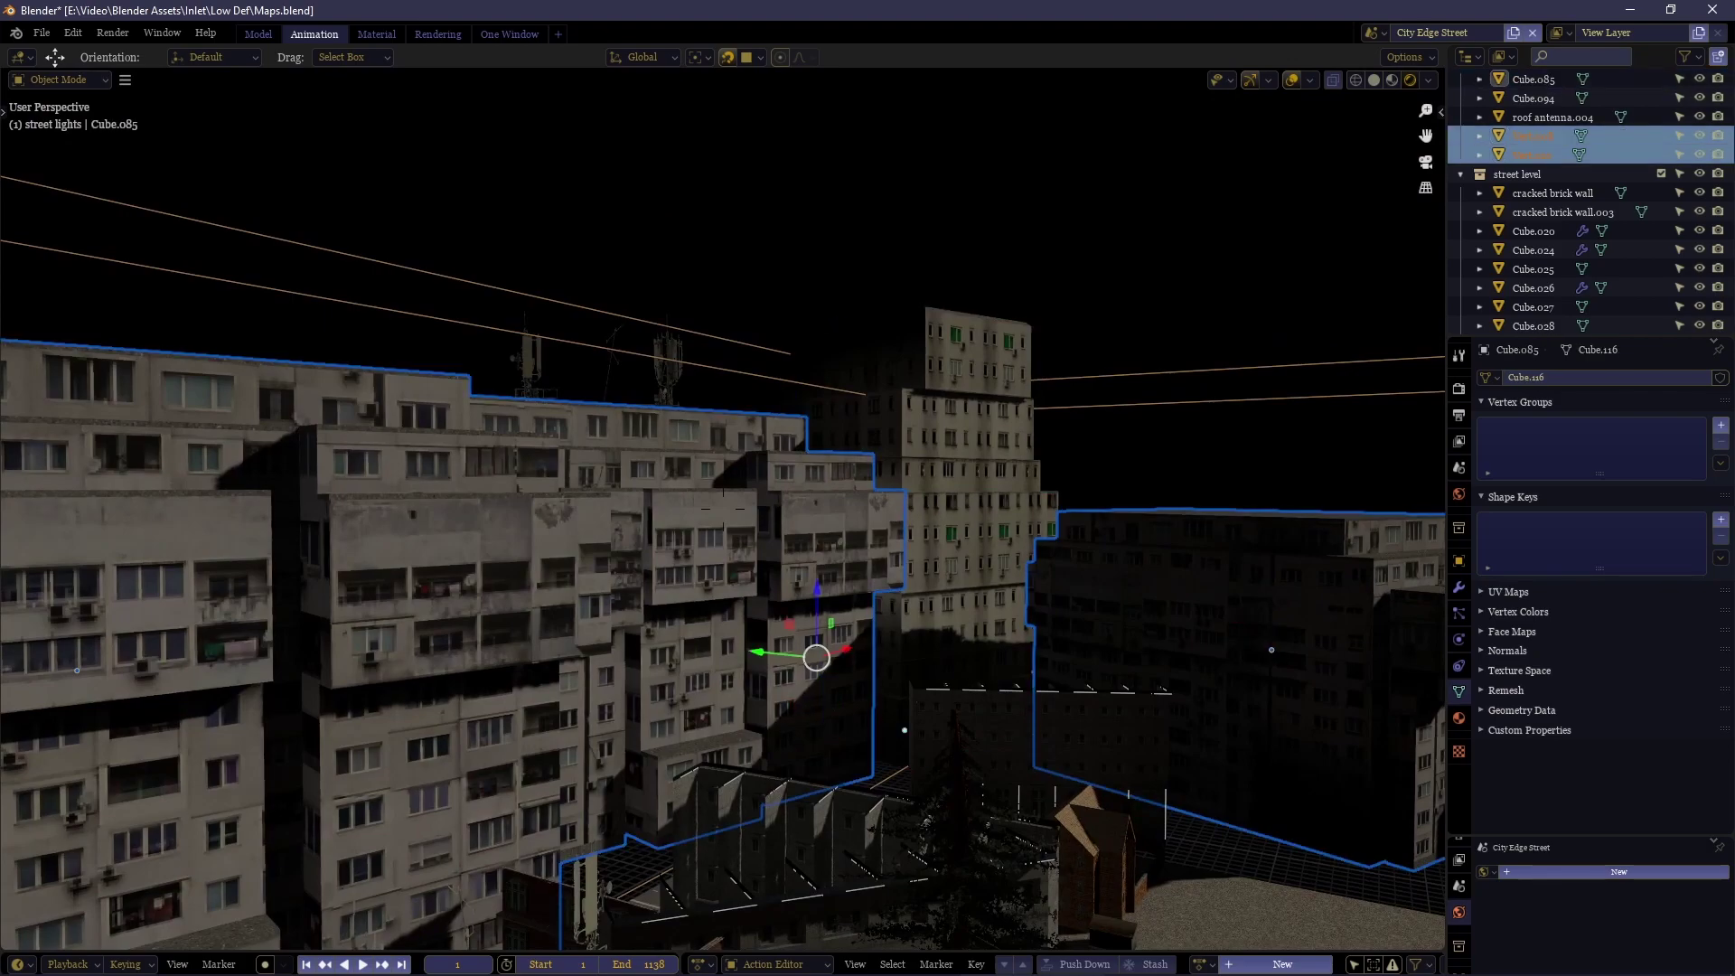
pyautogui.press('s')
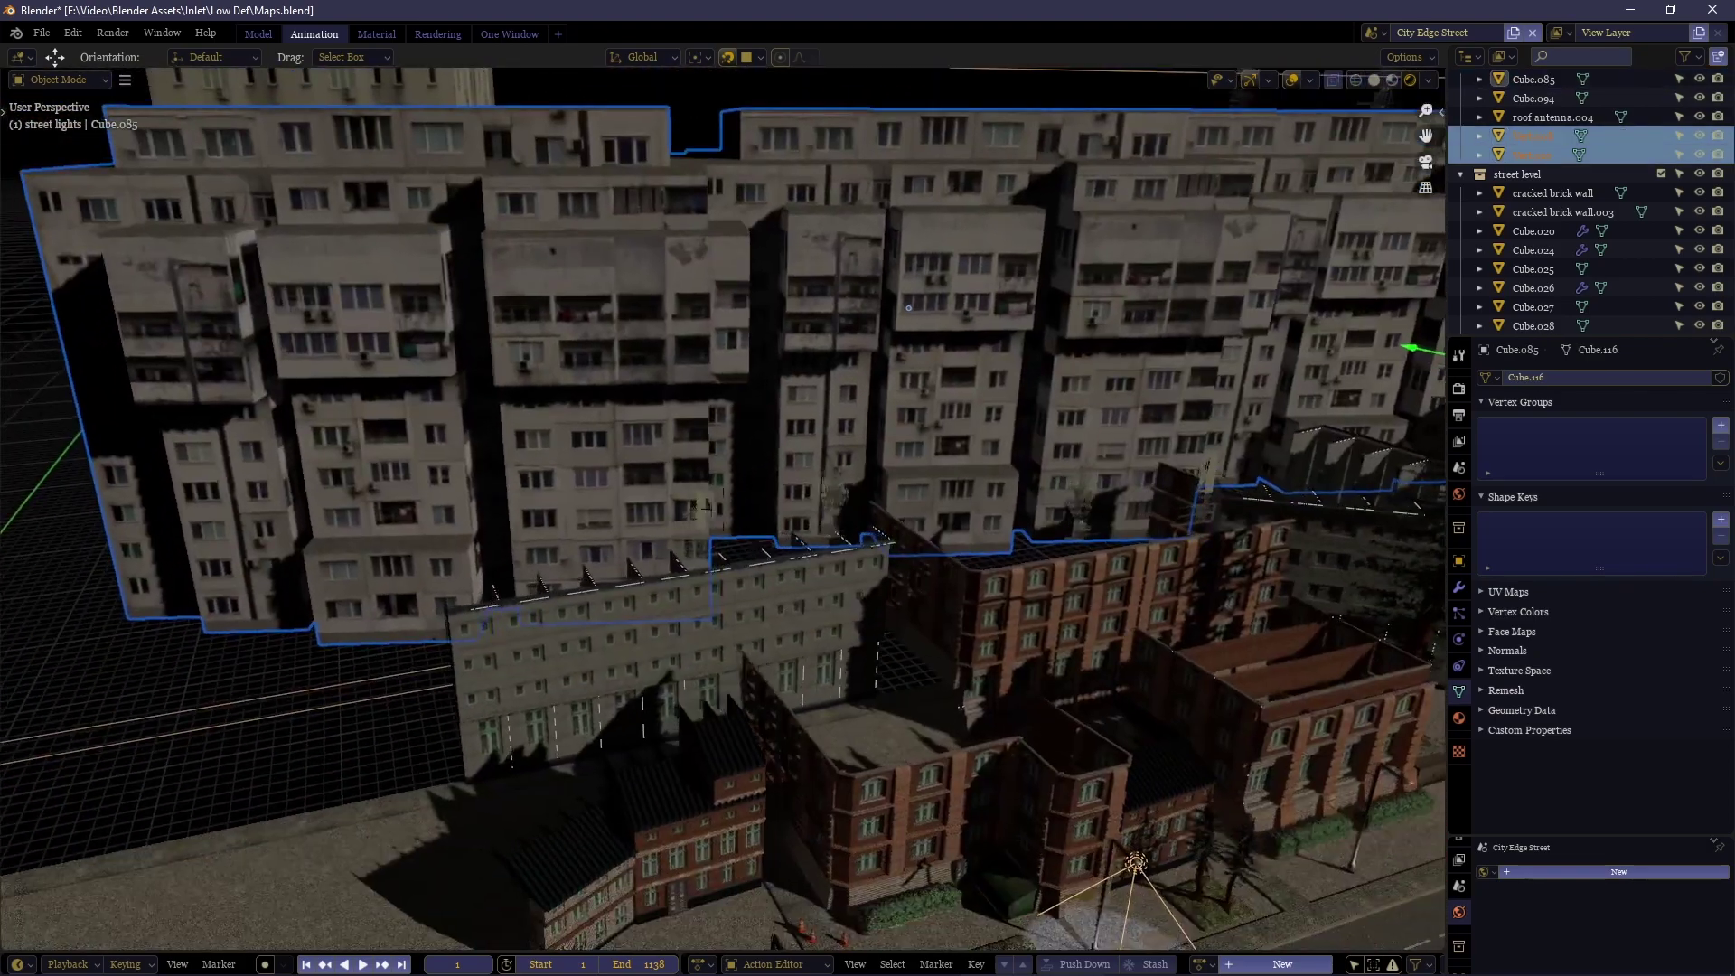
pyautogui.press('w')
pyautogui.click(722, 509)
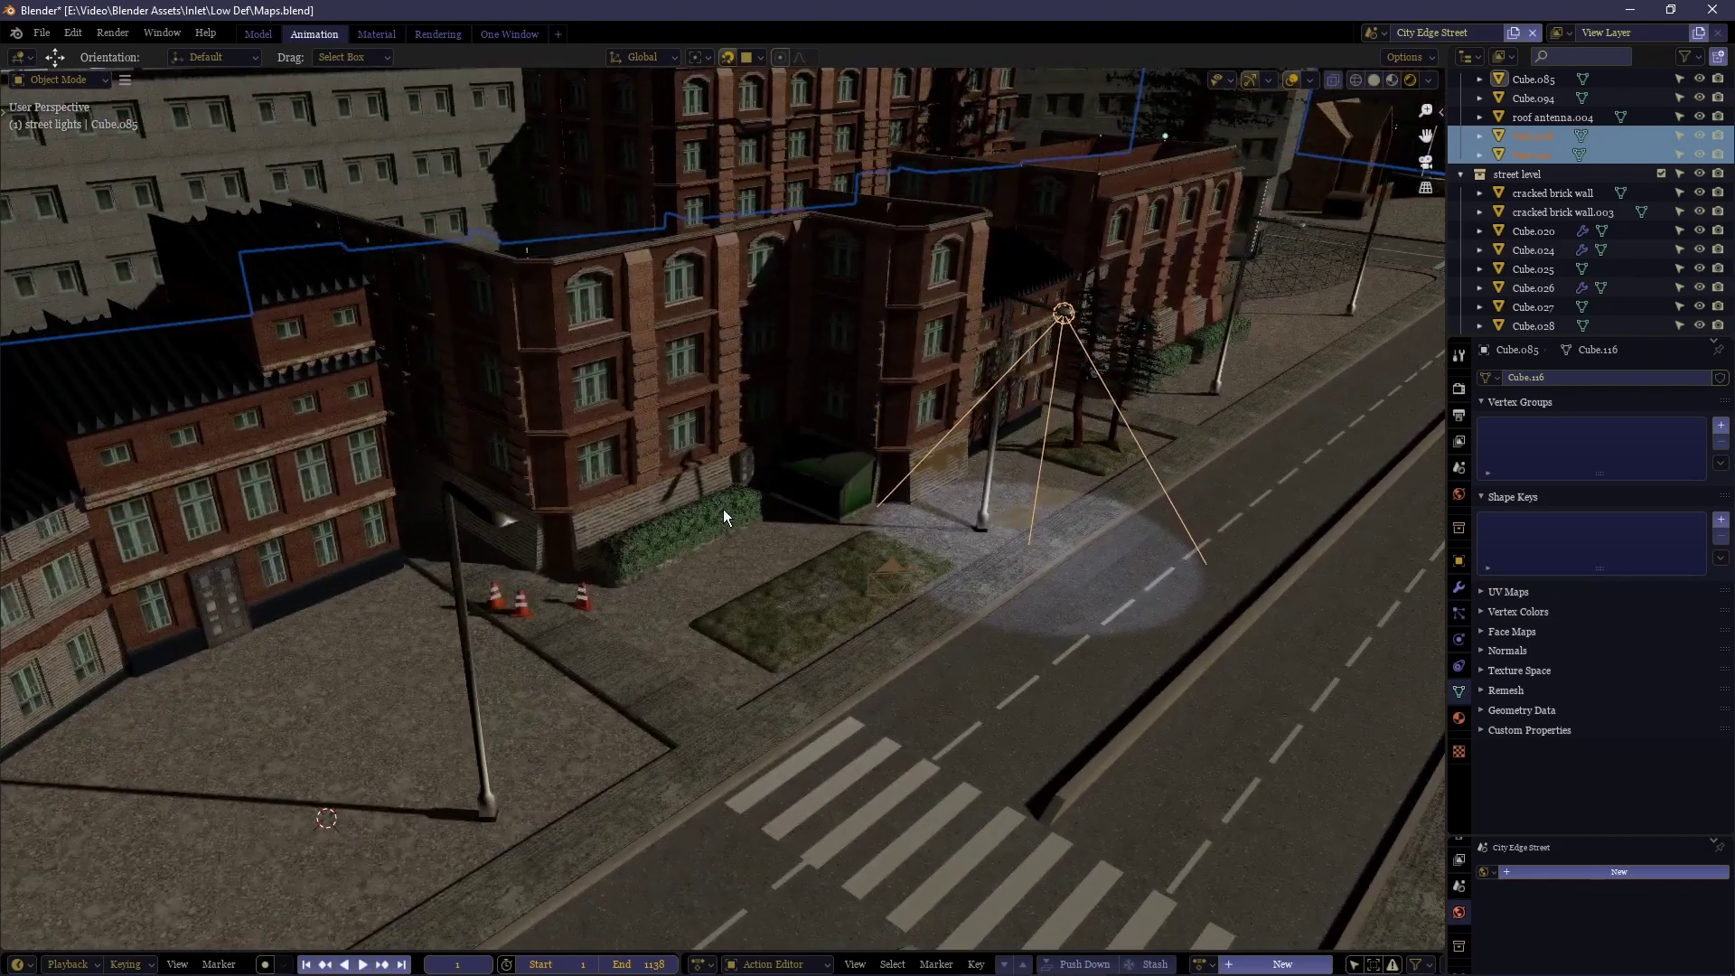
pyautogui.press('KP_0')
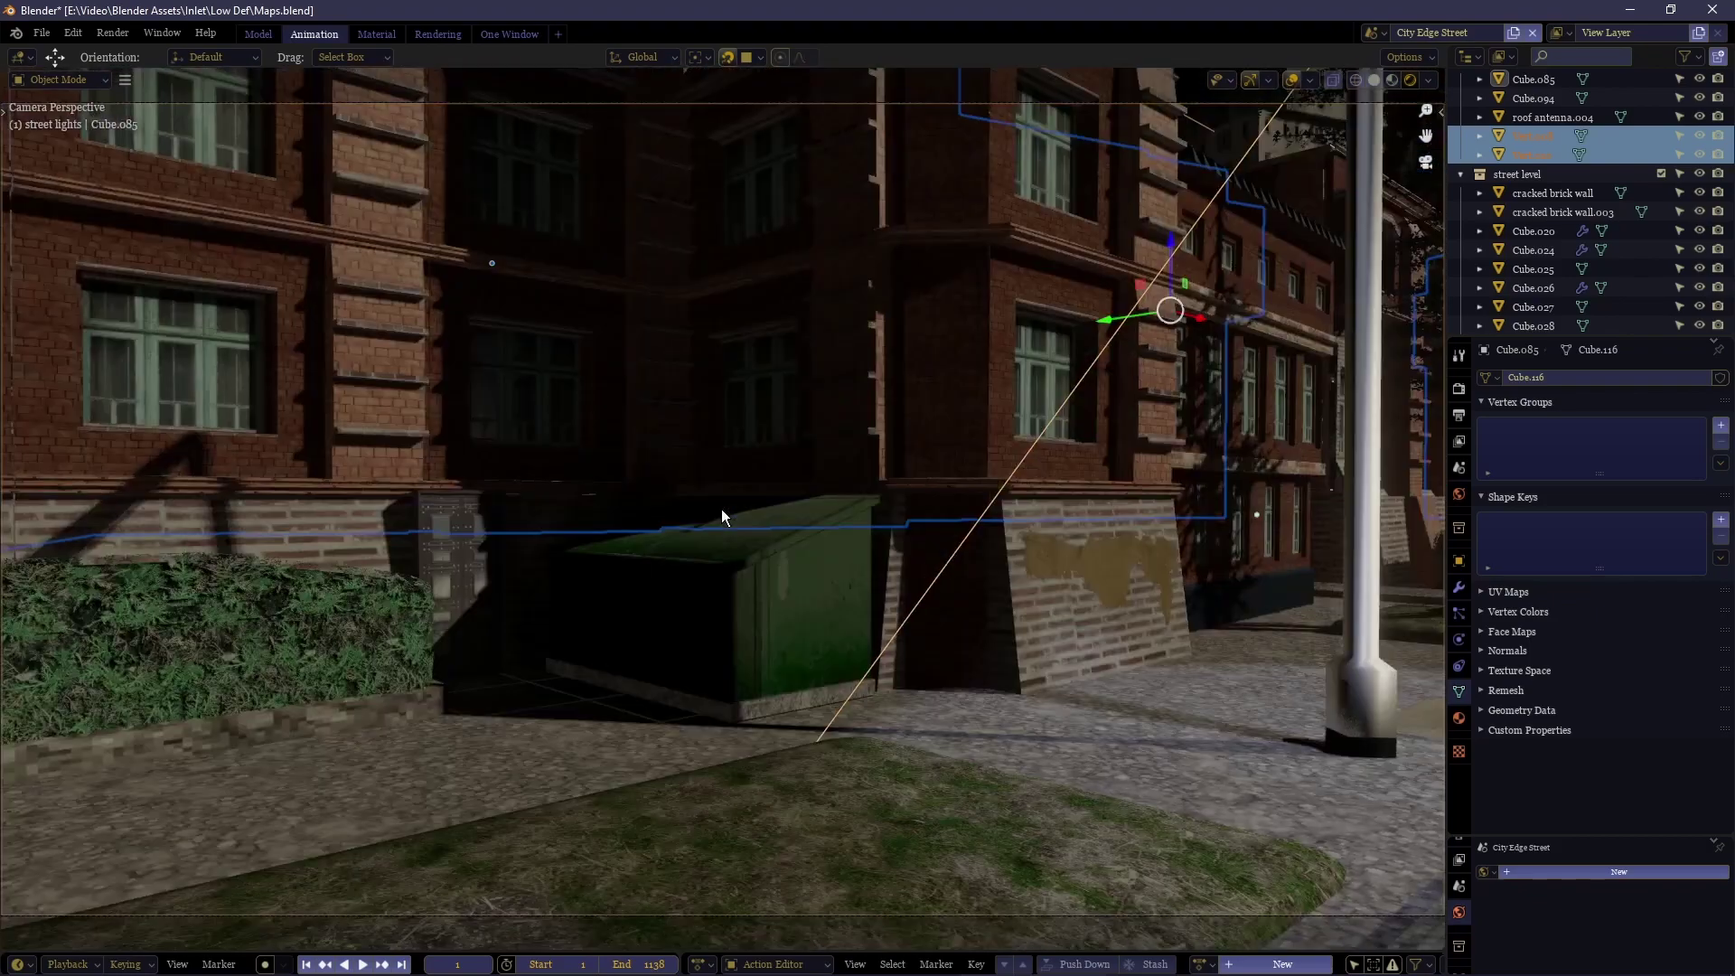
# Select the camera and fly it up to the brick facade and the green shed for a closer look.
pyautogui.click(683, 103)
pyautogui.hotkey('shift', '`')
pyautogui.press('w')
pyautogui.press('s')
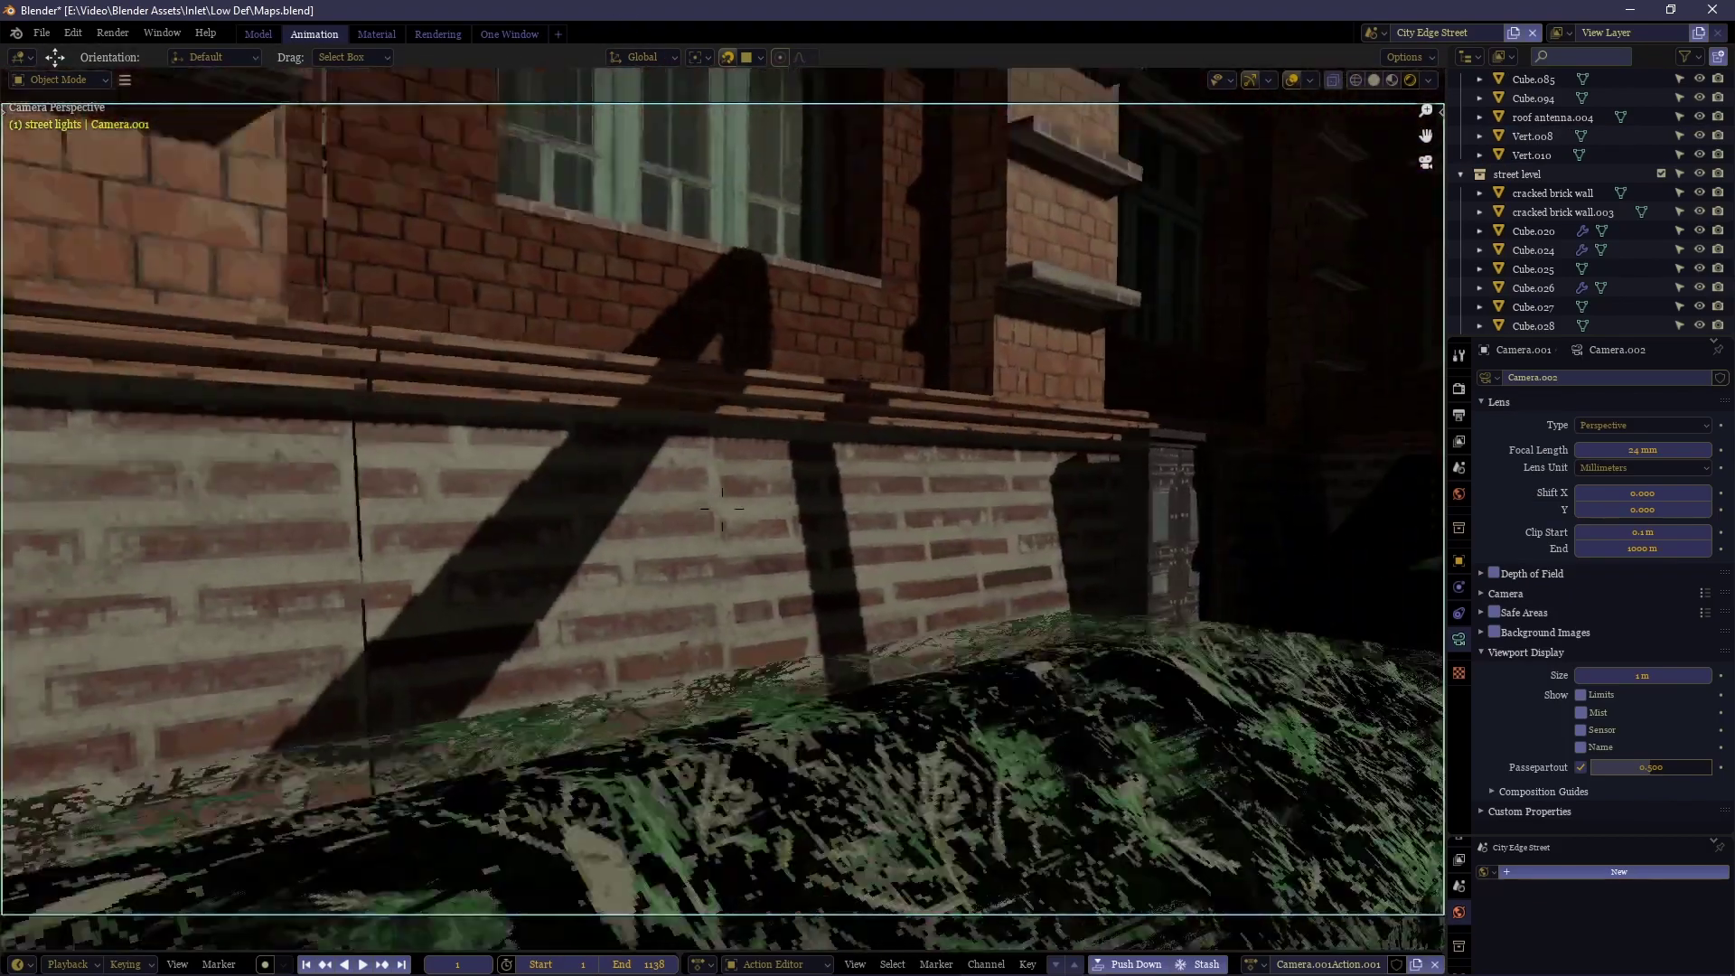
pyautogui.press('s')
pyautogui.press('d')
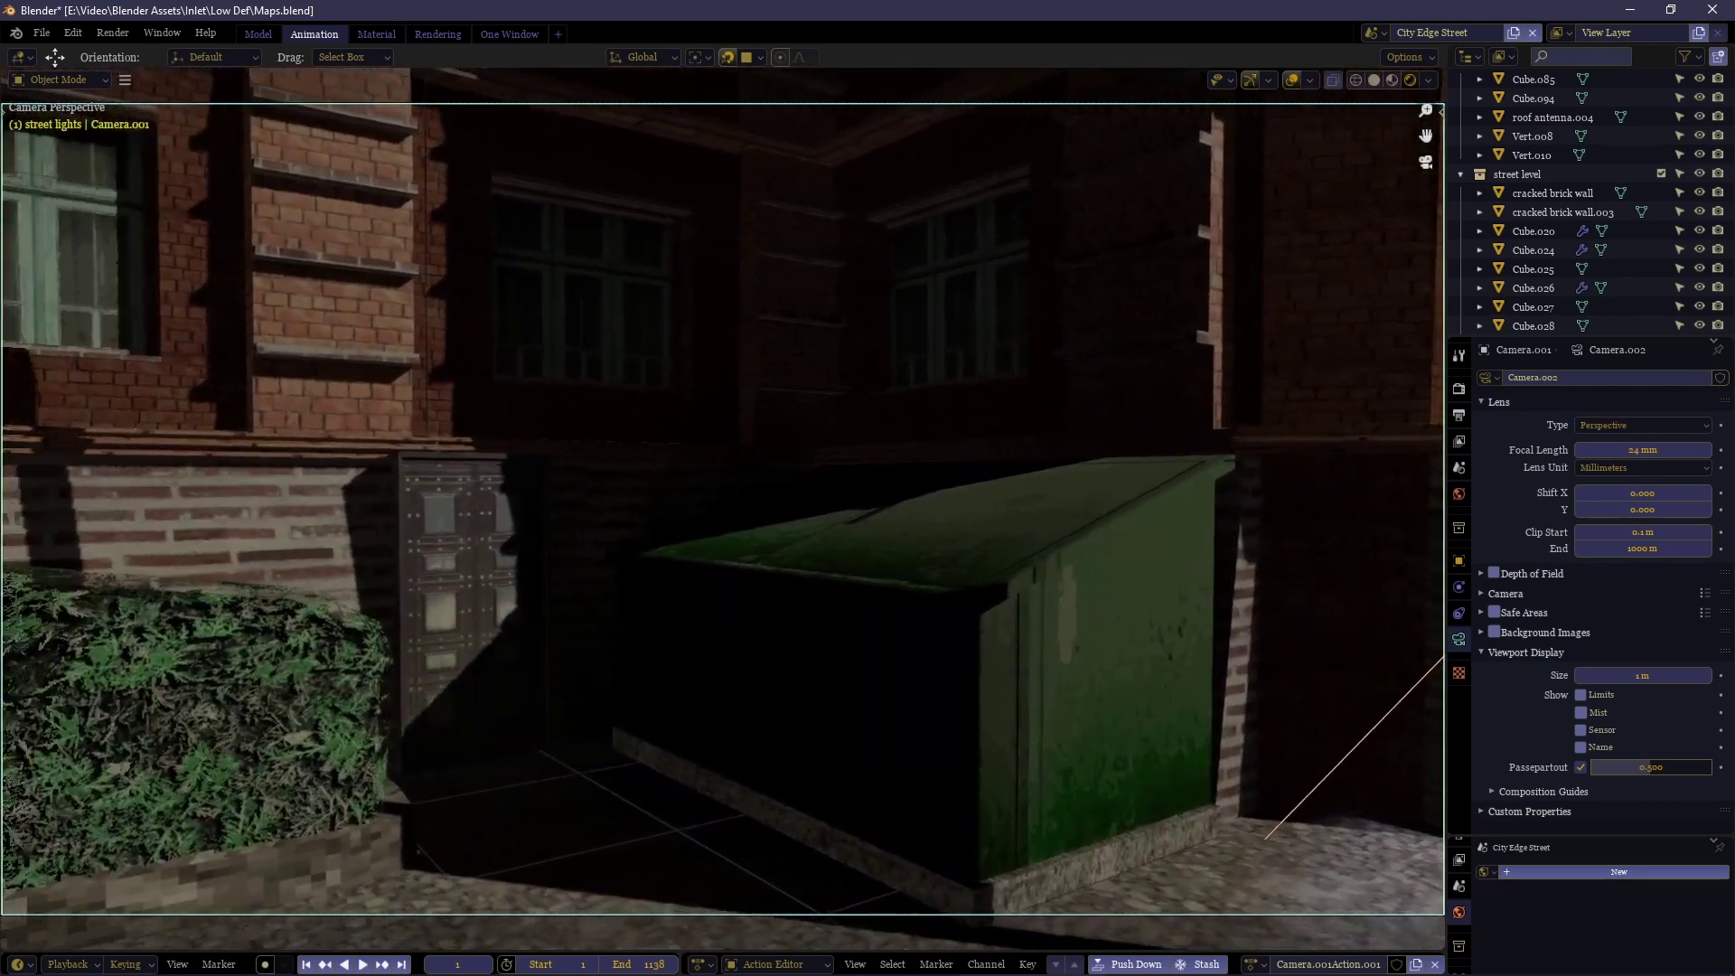
pyautogui.press('w')
pyautogui.click(489, 435)
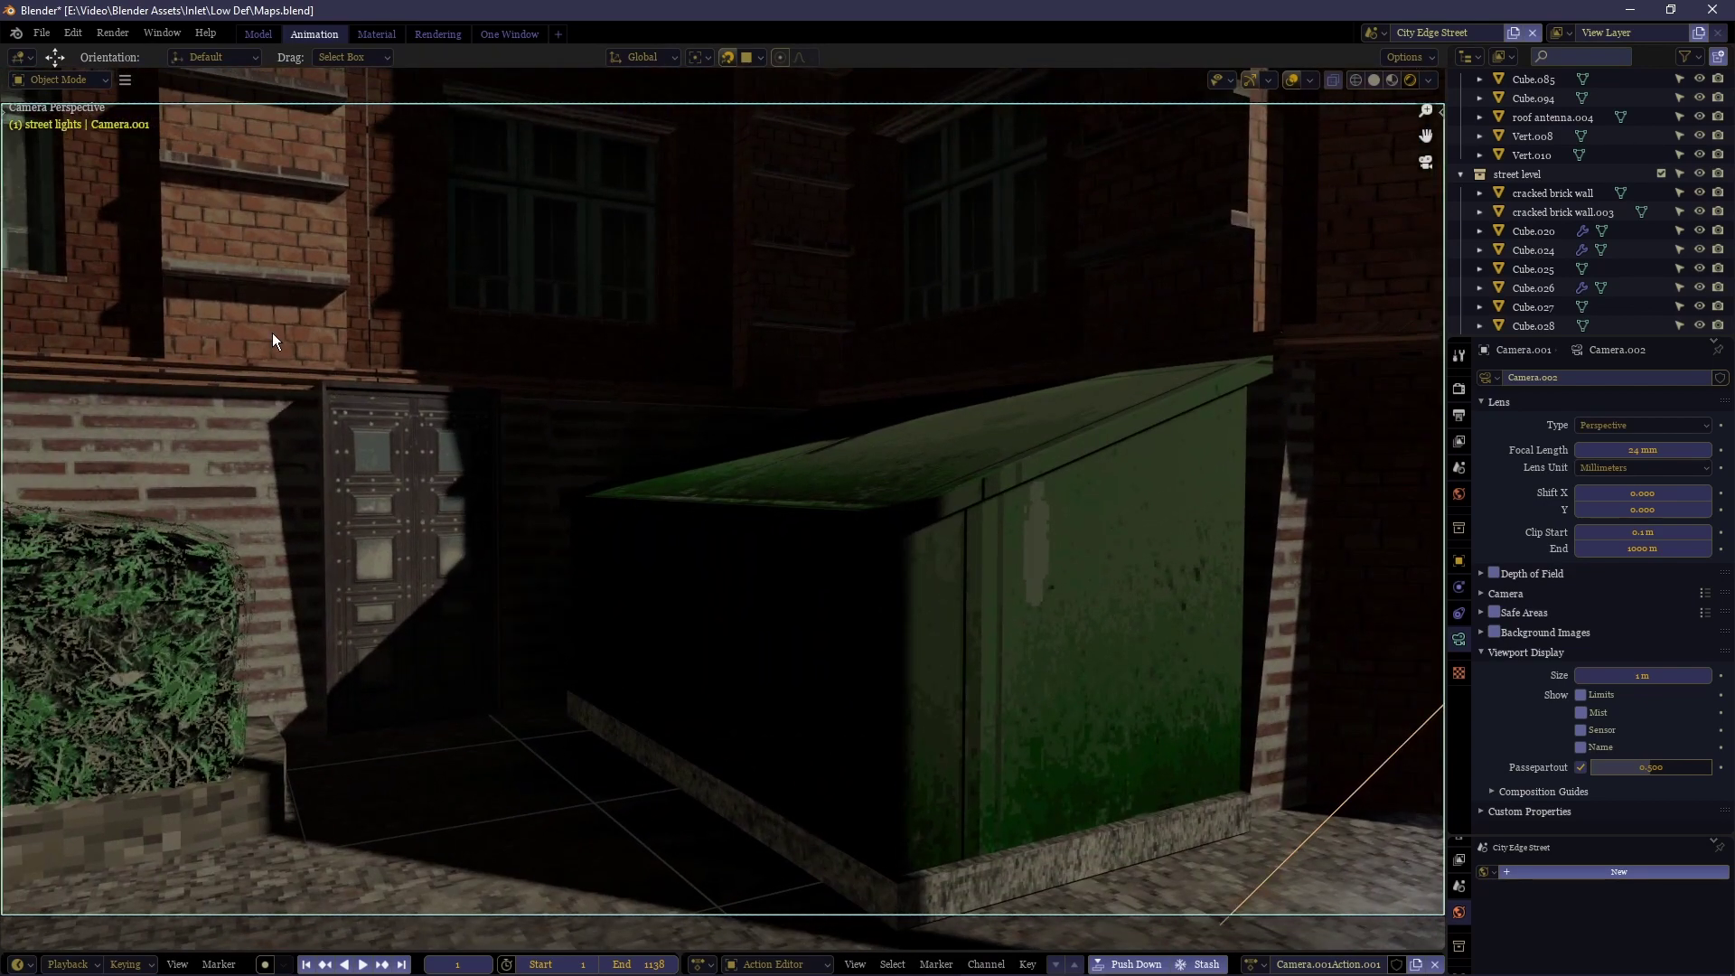
# Open the brick corner building's mesh for editing and frame it in the camera view at the first frame.
pyautogui.click(322, 327)
pyautogui.keyDown('shift'); pyautogui.moveTo(323, 329); pyautogui.dragTo(718, 426, button='middle'); pyautogui.keyUp('shift')
pyautogui.scroll(-2, 365, 345)
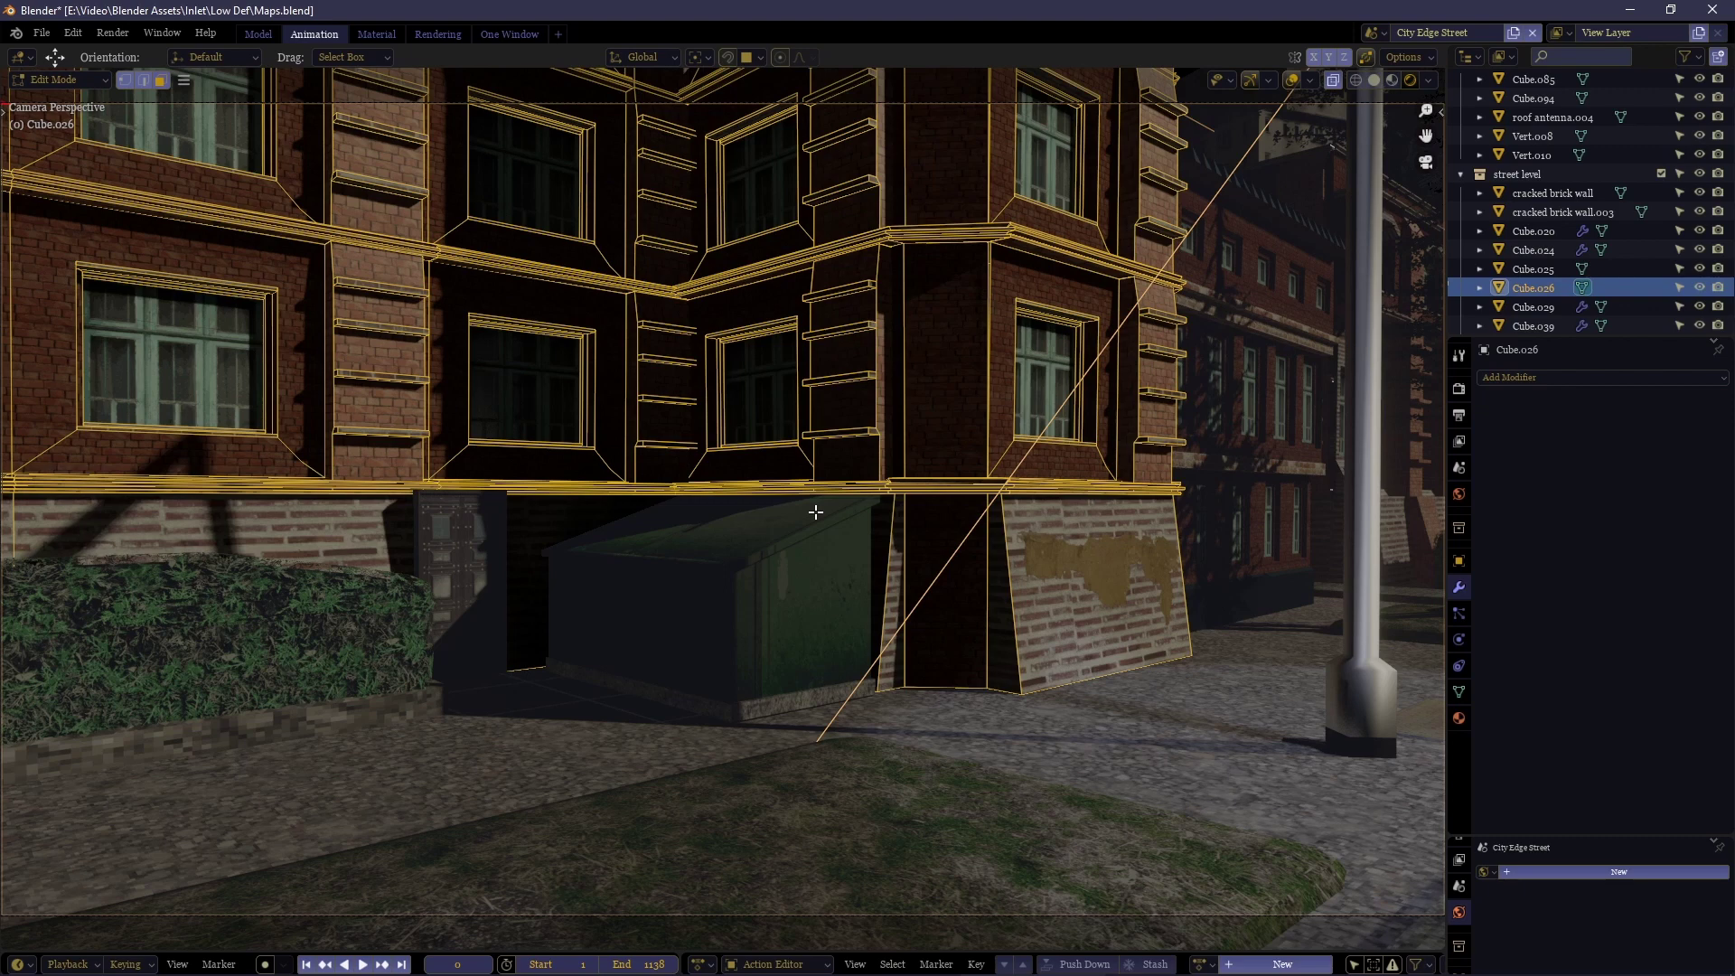
pyautogui.press('space')
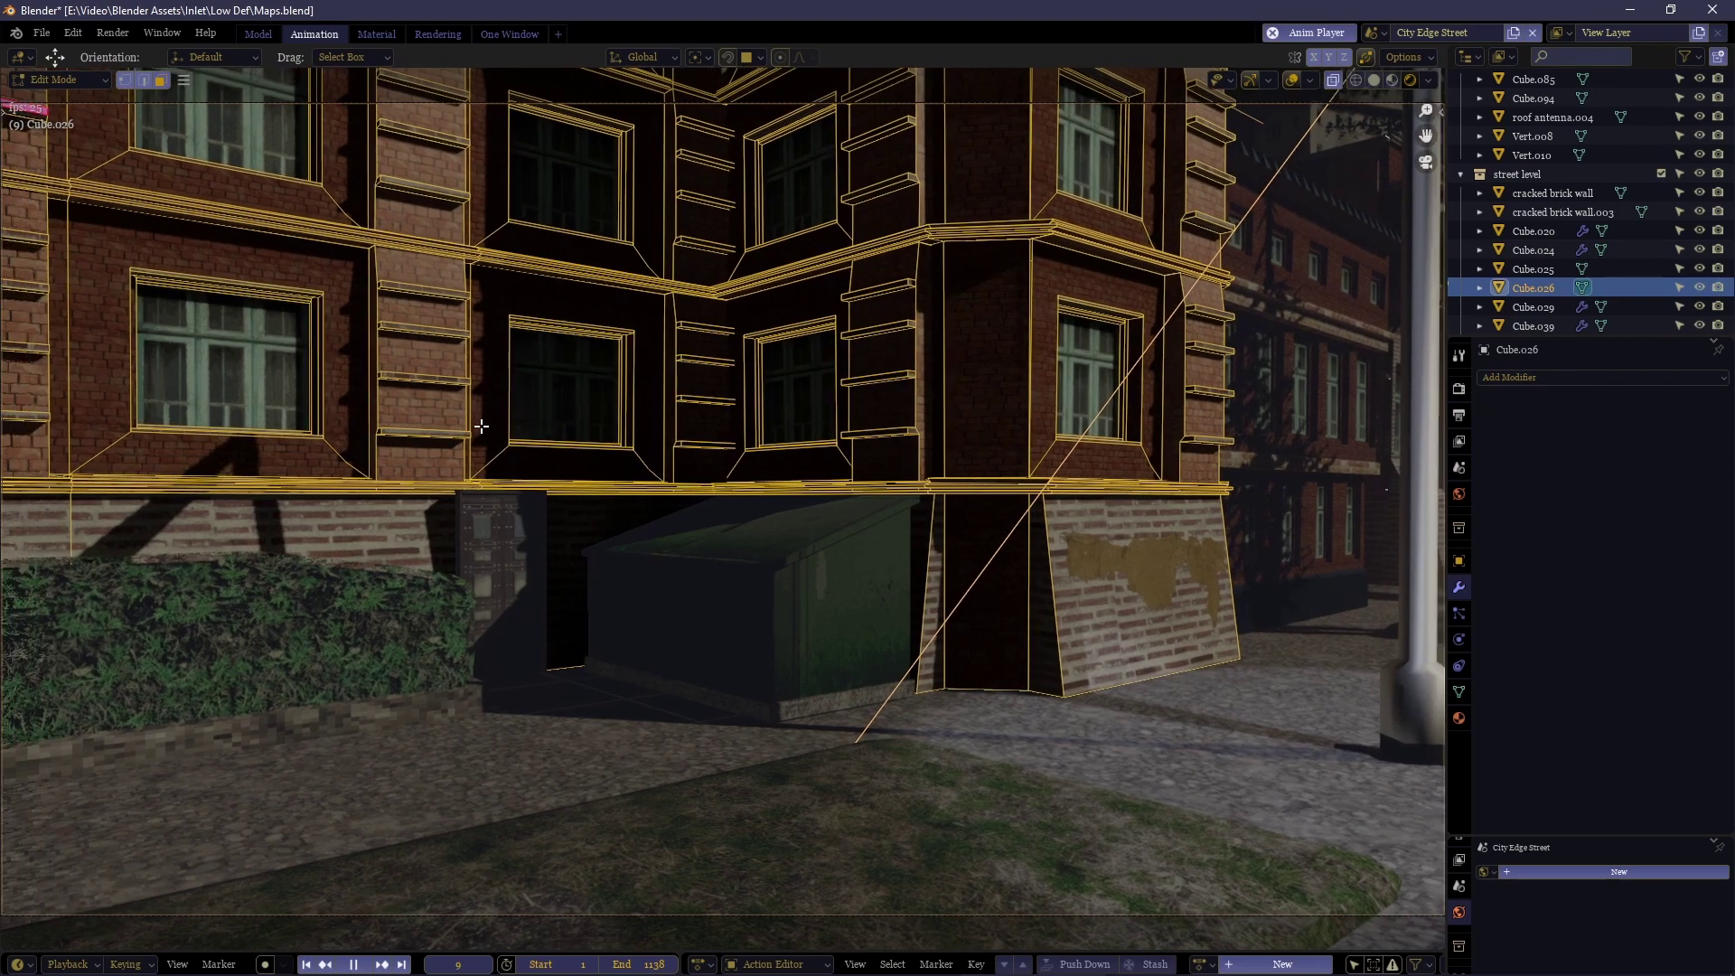
pyautogui.hotkey('shift', 'Left')
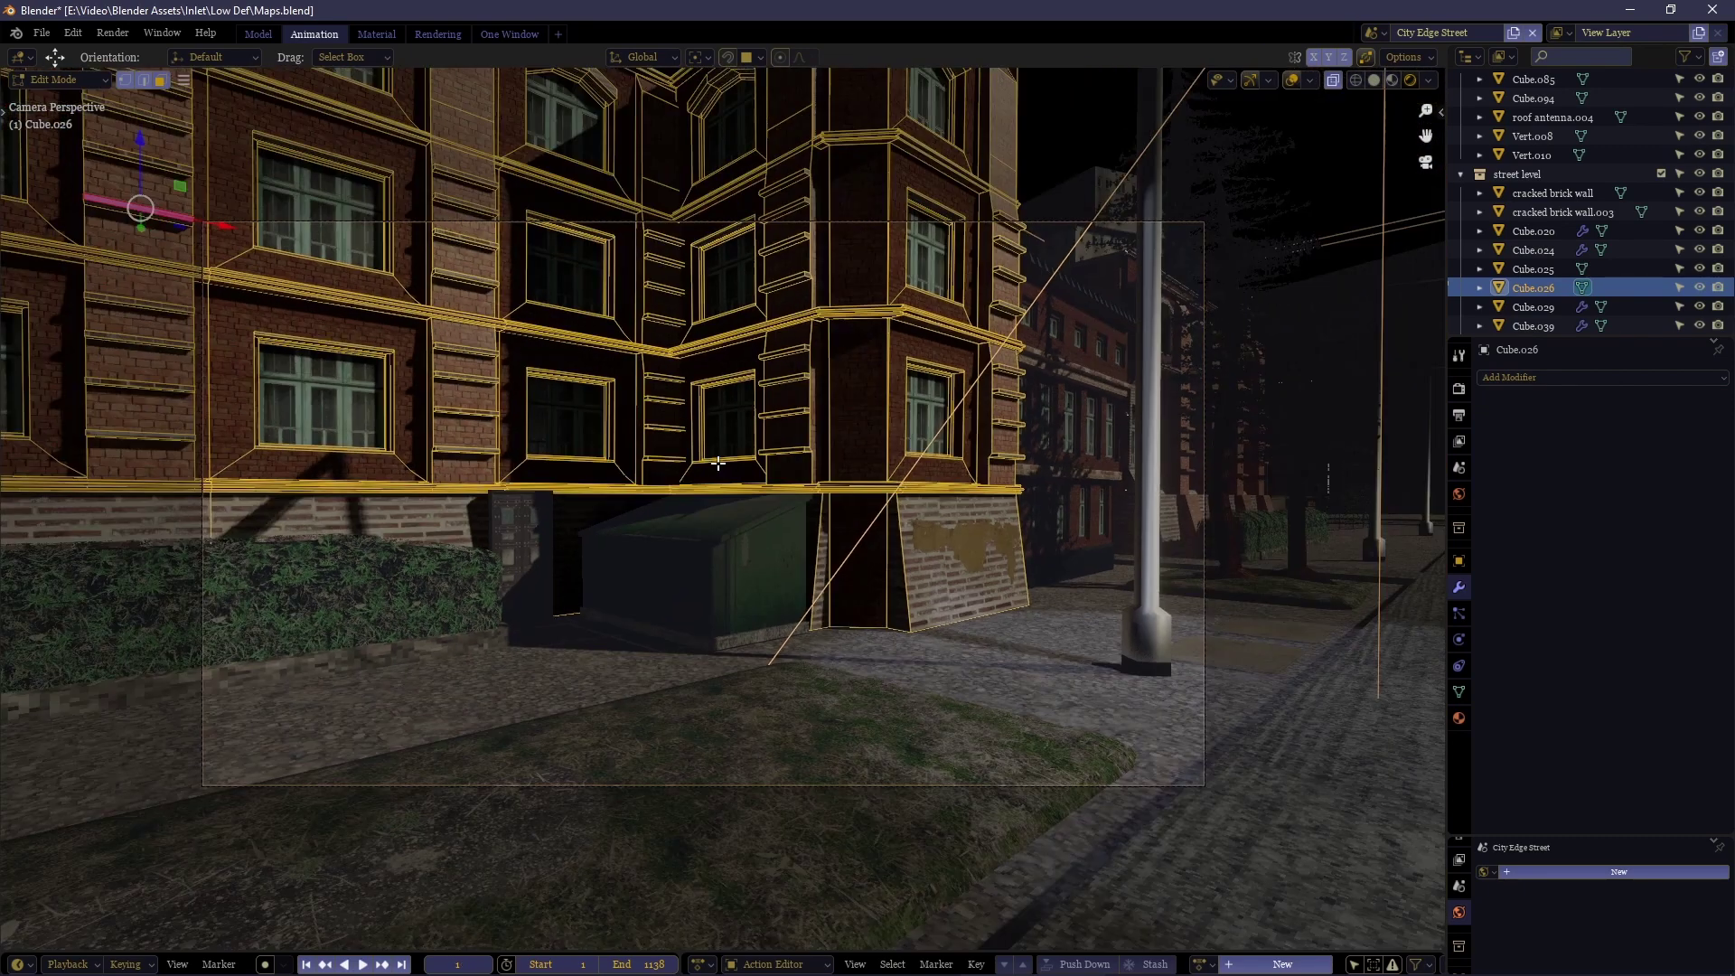
# Select the corner building's faces that fall inside the camera frame, advancing the animation to frame 63 and adding the newly visible ones.
pyautogui.press('space')
pyautogui.press('a')
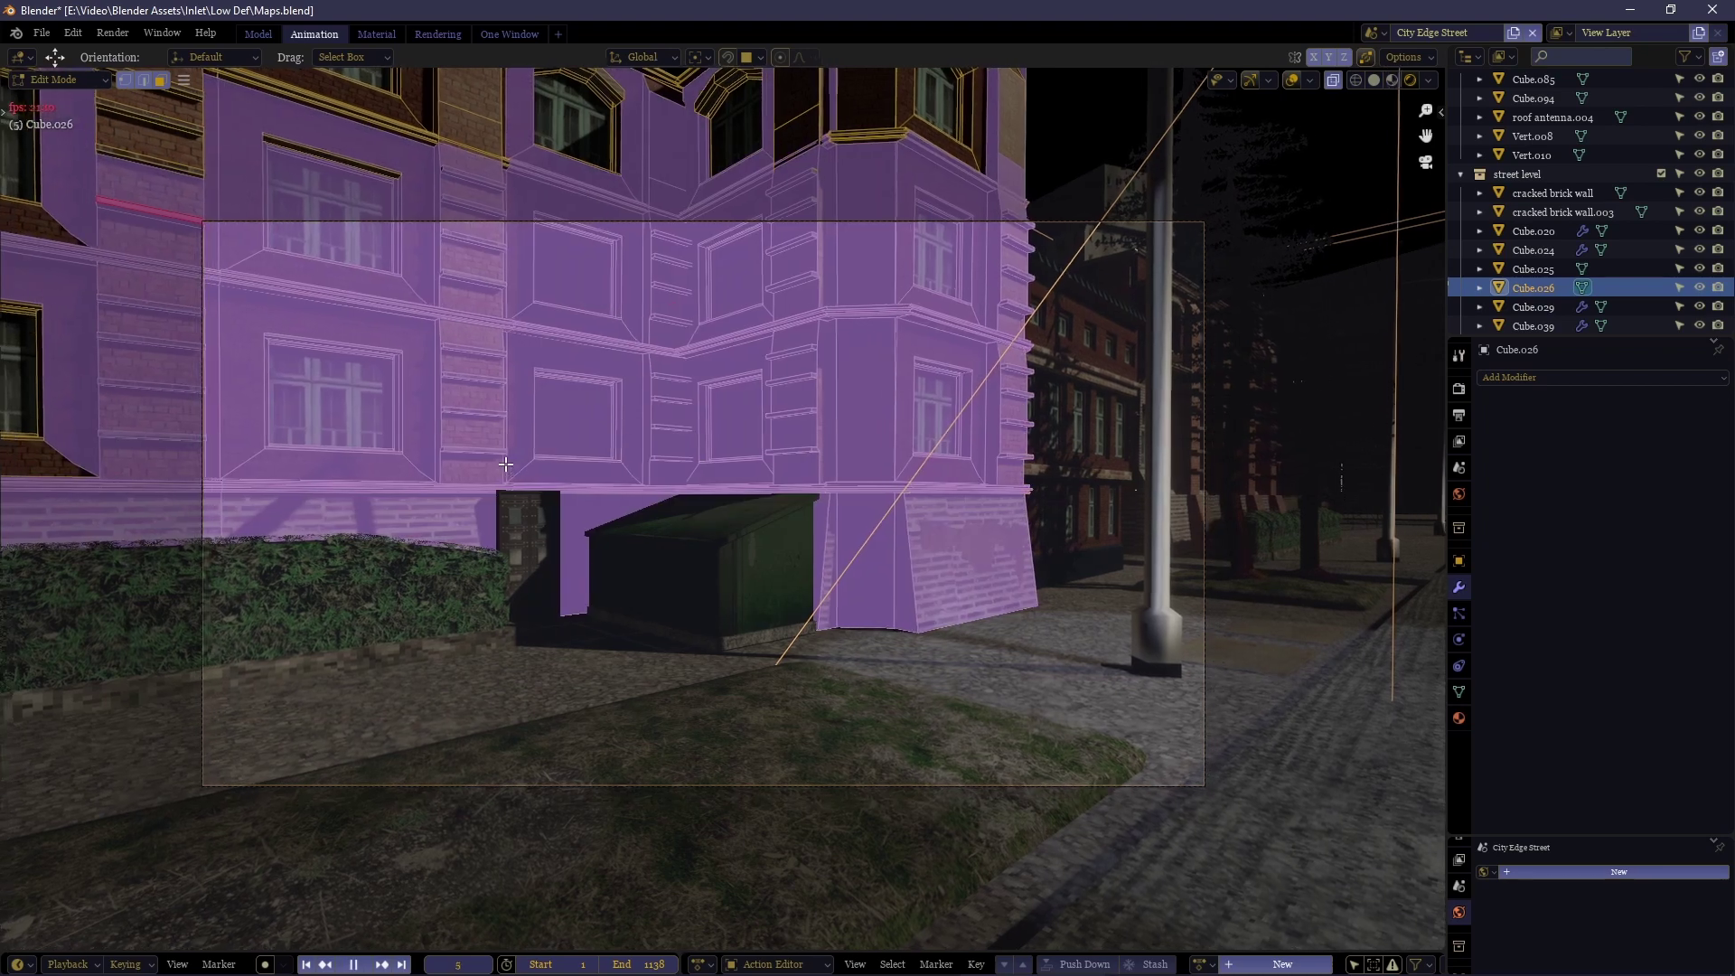
pyautogui.press('space')
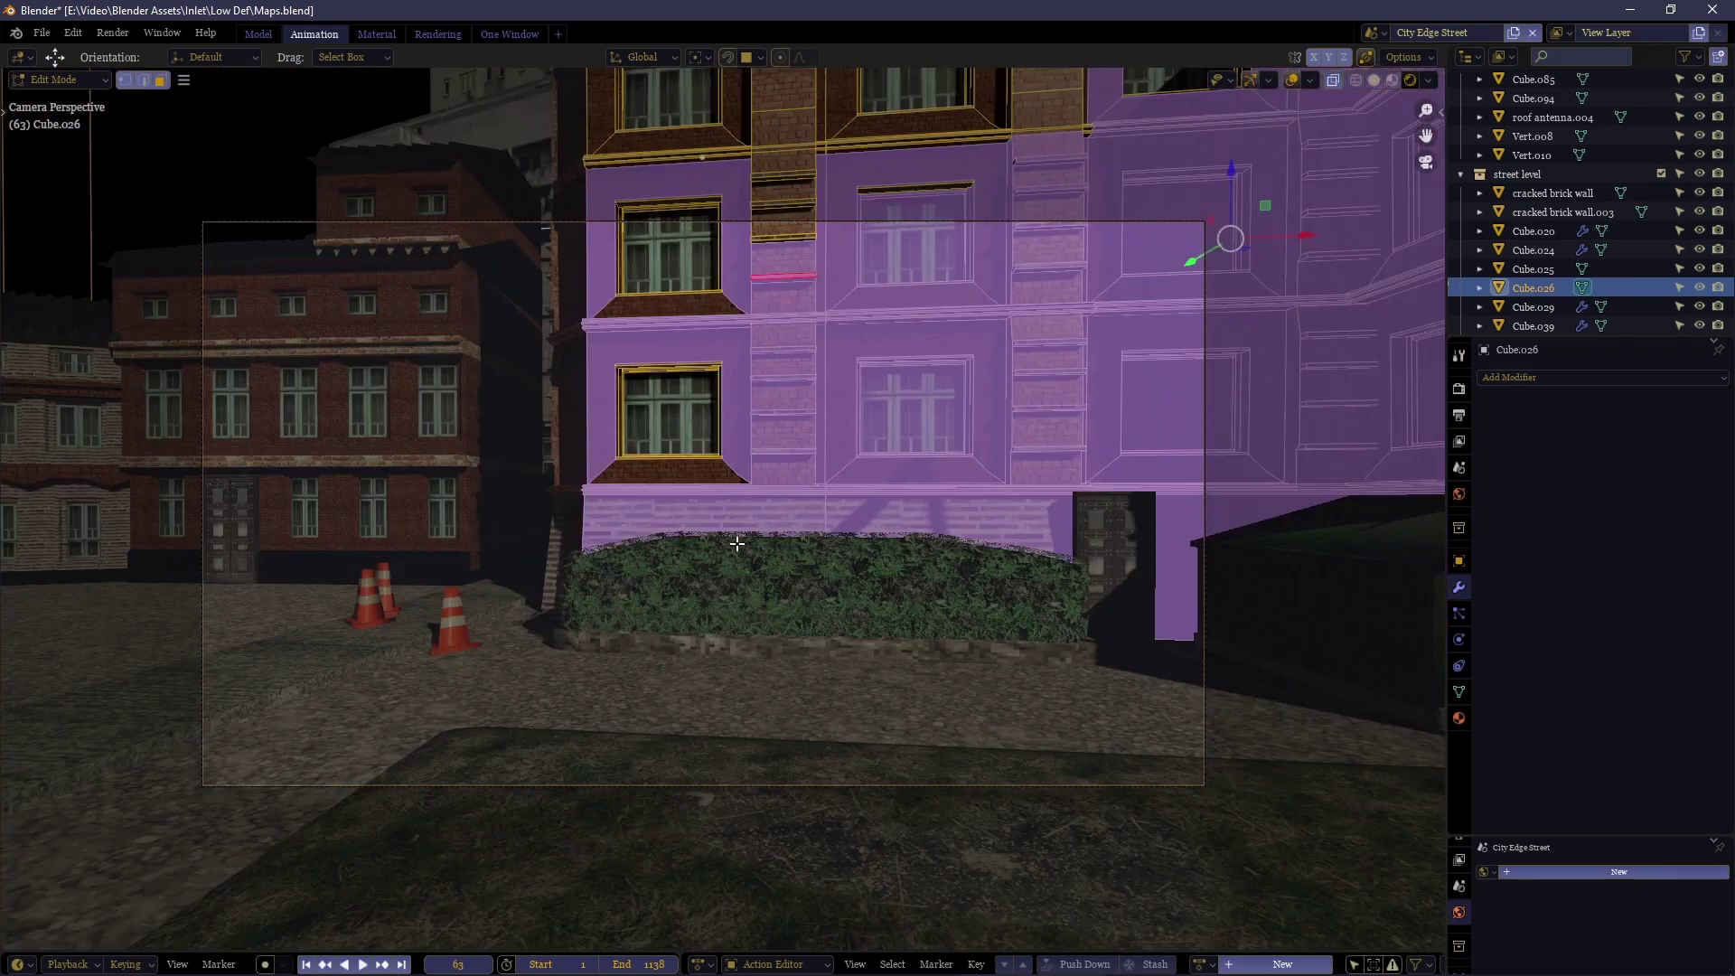
pyautogui.keyDown('shift'); pyautogui.moveTo(1211, 763); pyautogui.dragTo(223, 191); pyautogui.keyUp('shift')
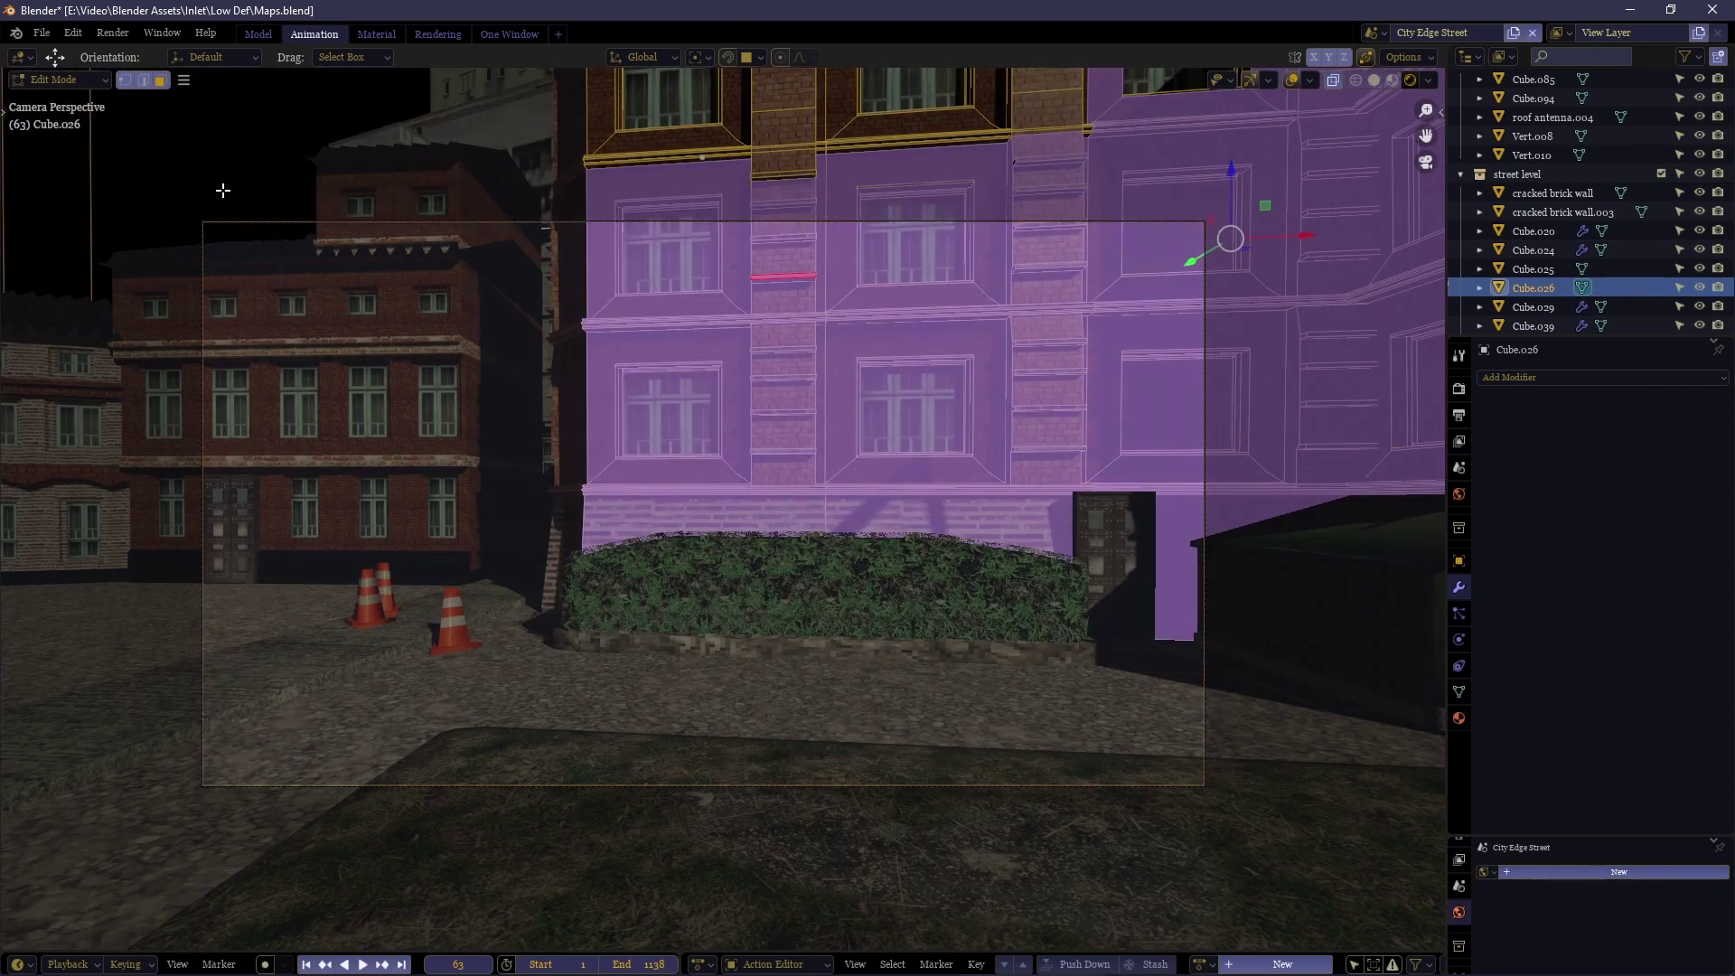
# Invert the face selection on the corner building and delete the faces that the camera never sees, returning to the camera view.
pyautogui.hotkey('ctrl', 'i')
pyautogui.moveTo(554, 299); pyautogui.dragTo(702, 564, button='middle')
pyautogui.press('x')
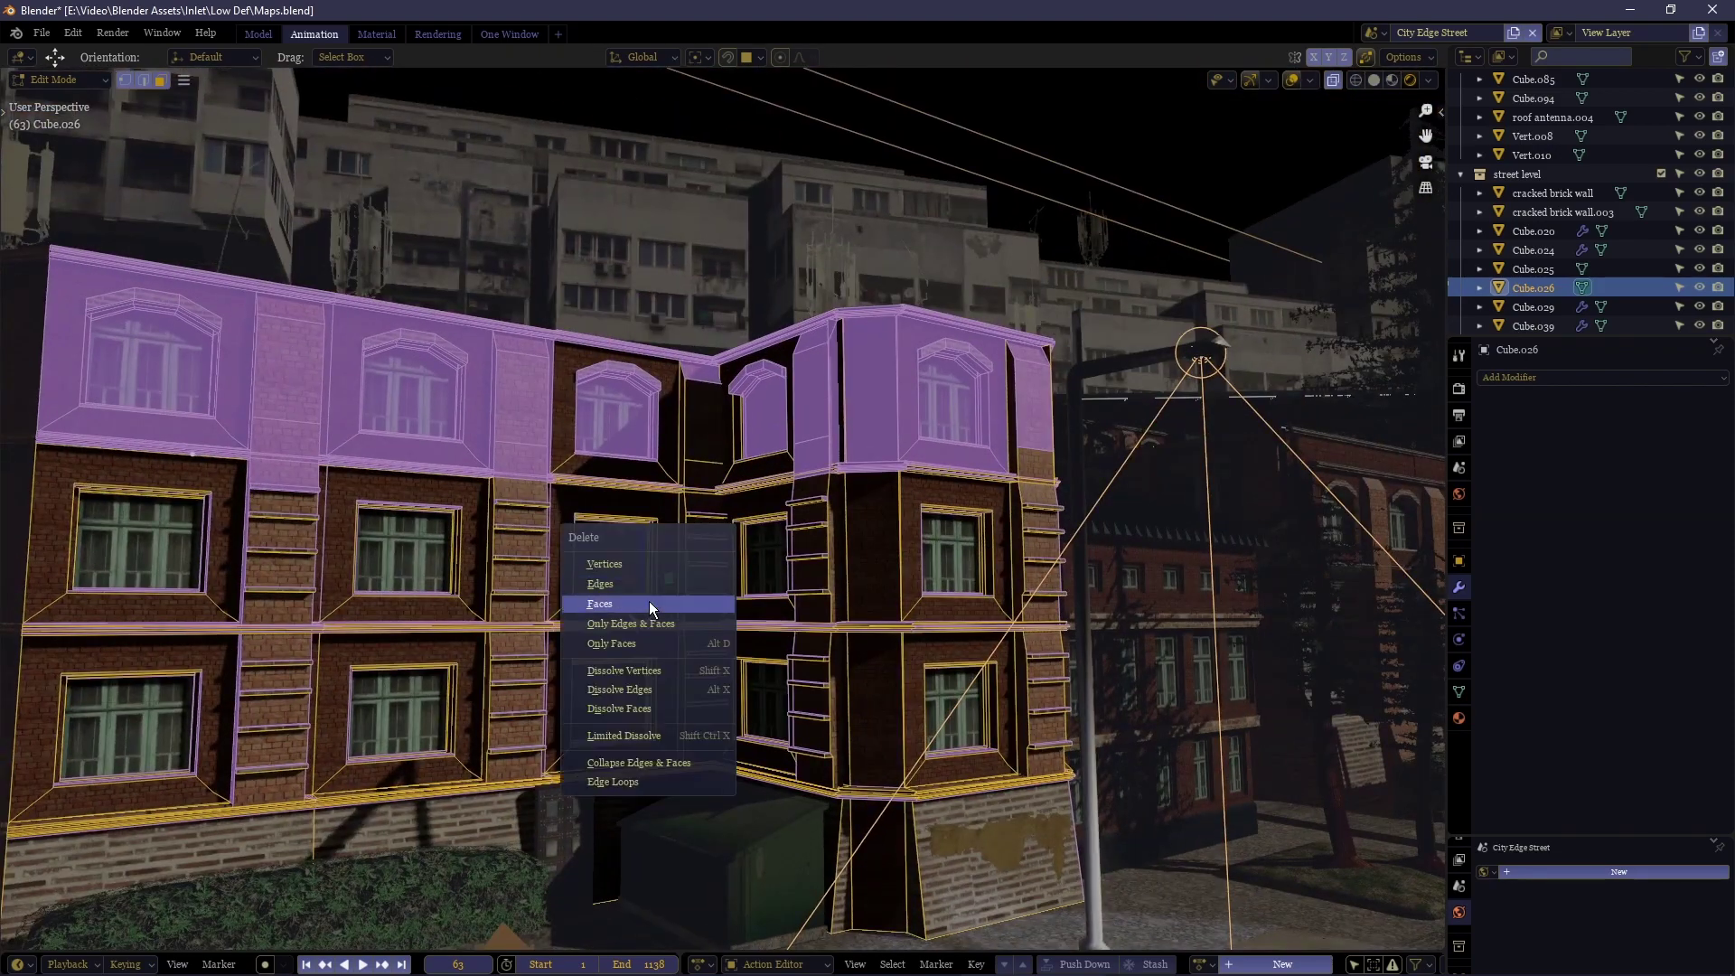
pyautogui.click(650, 605)
pyautogui.press('KP_0')
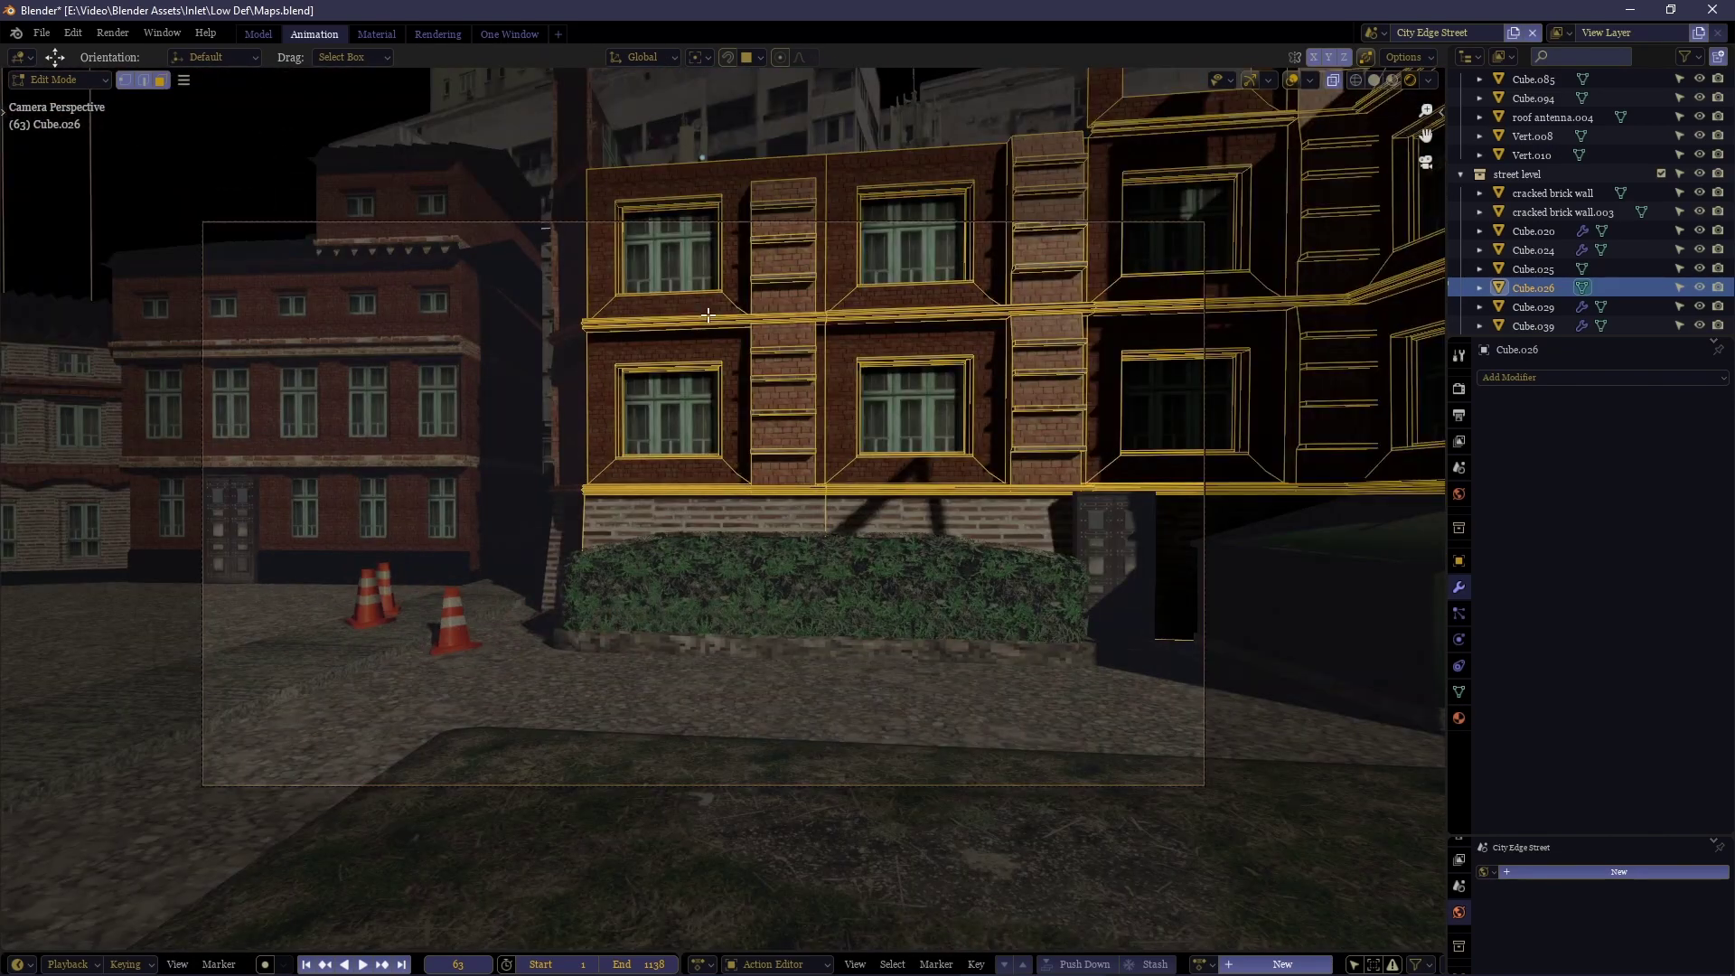
# Inspect the trimmed corner building up close, then hide the overlays in camera view and scrub the shot to check for missing geometry.
pyautogui.moveTo(708, 314); pyautogui.dragTo(736, 452, button='middle')
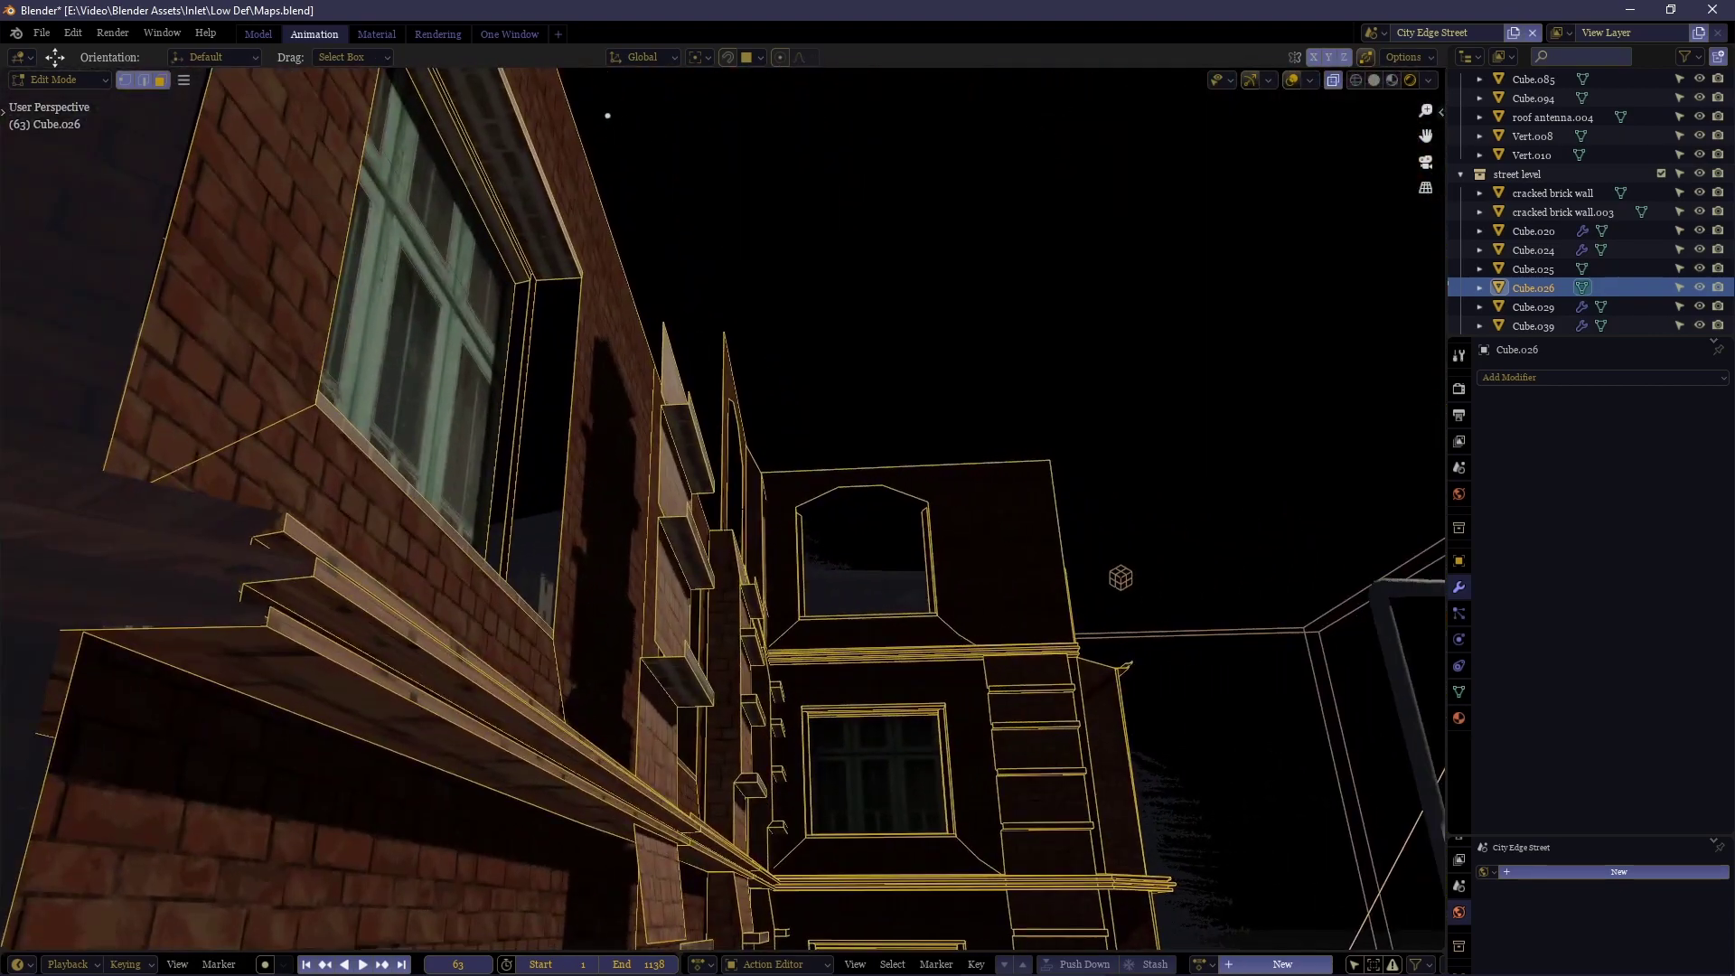
pyautogui.press('w')
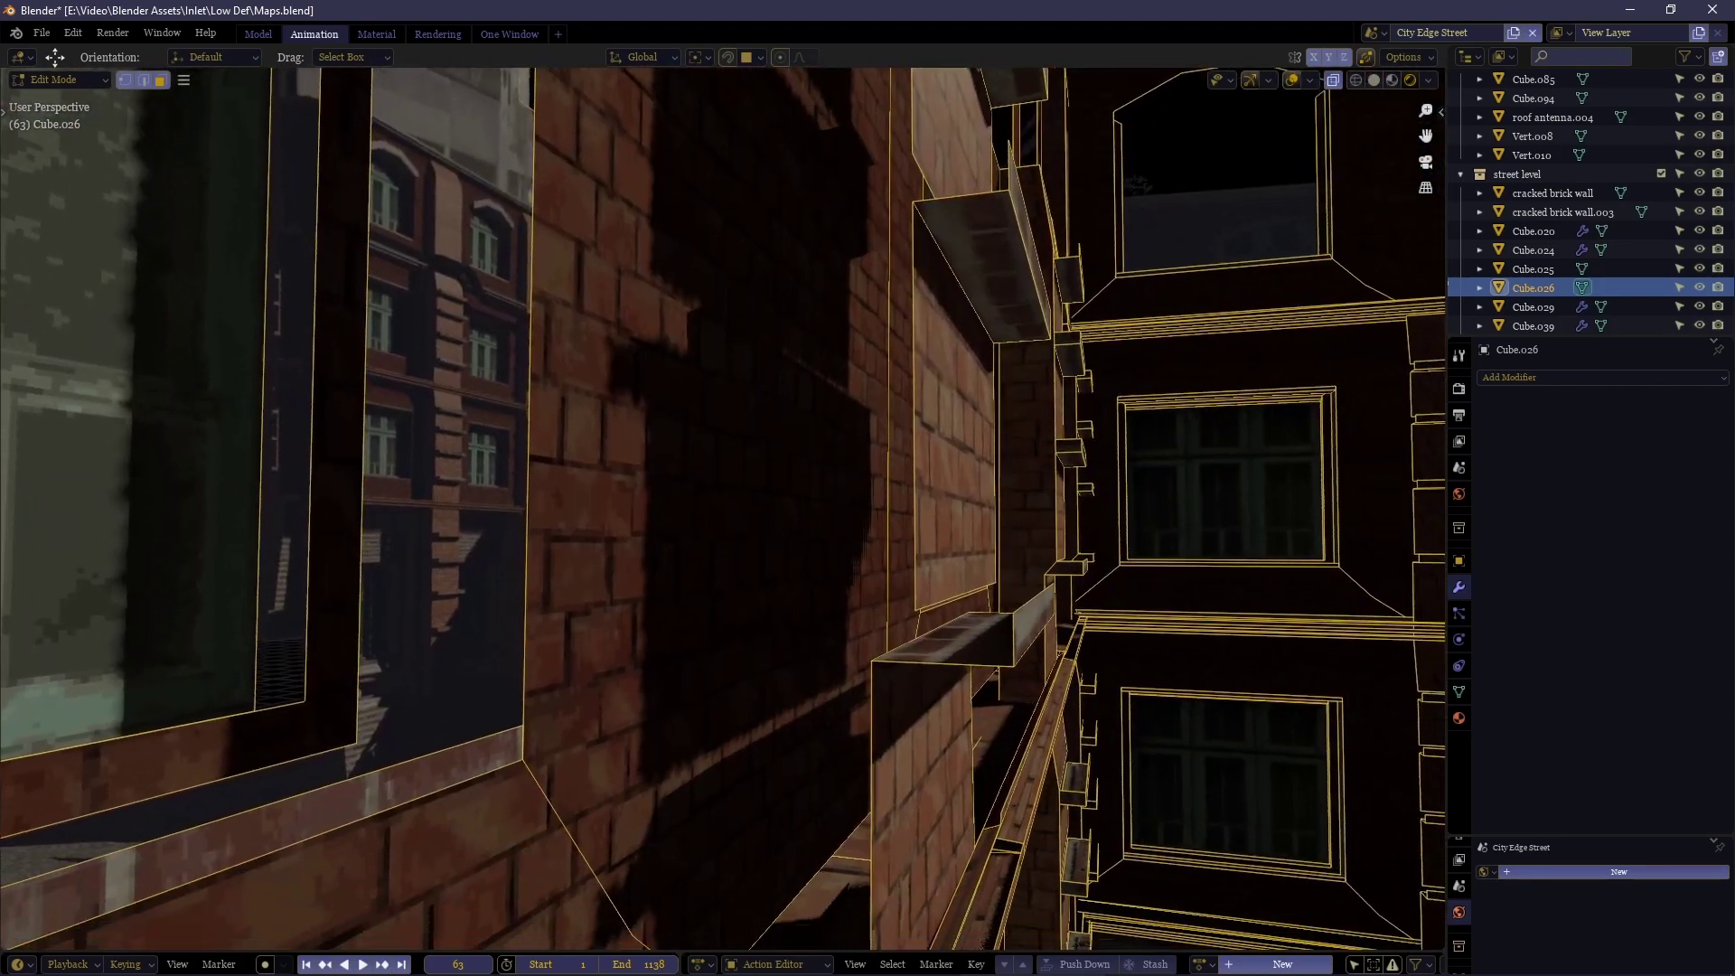
pyautogui.press('s')
pyautogui.click(723, 509)
pyautogui.press('KP_0')
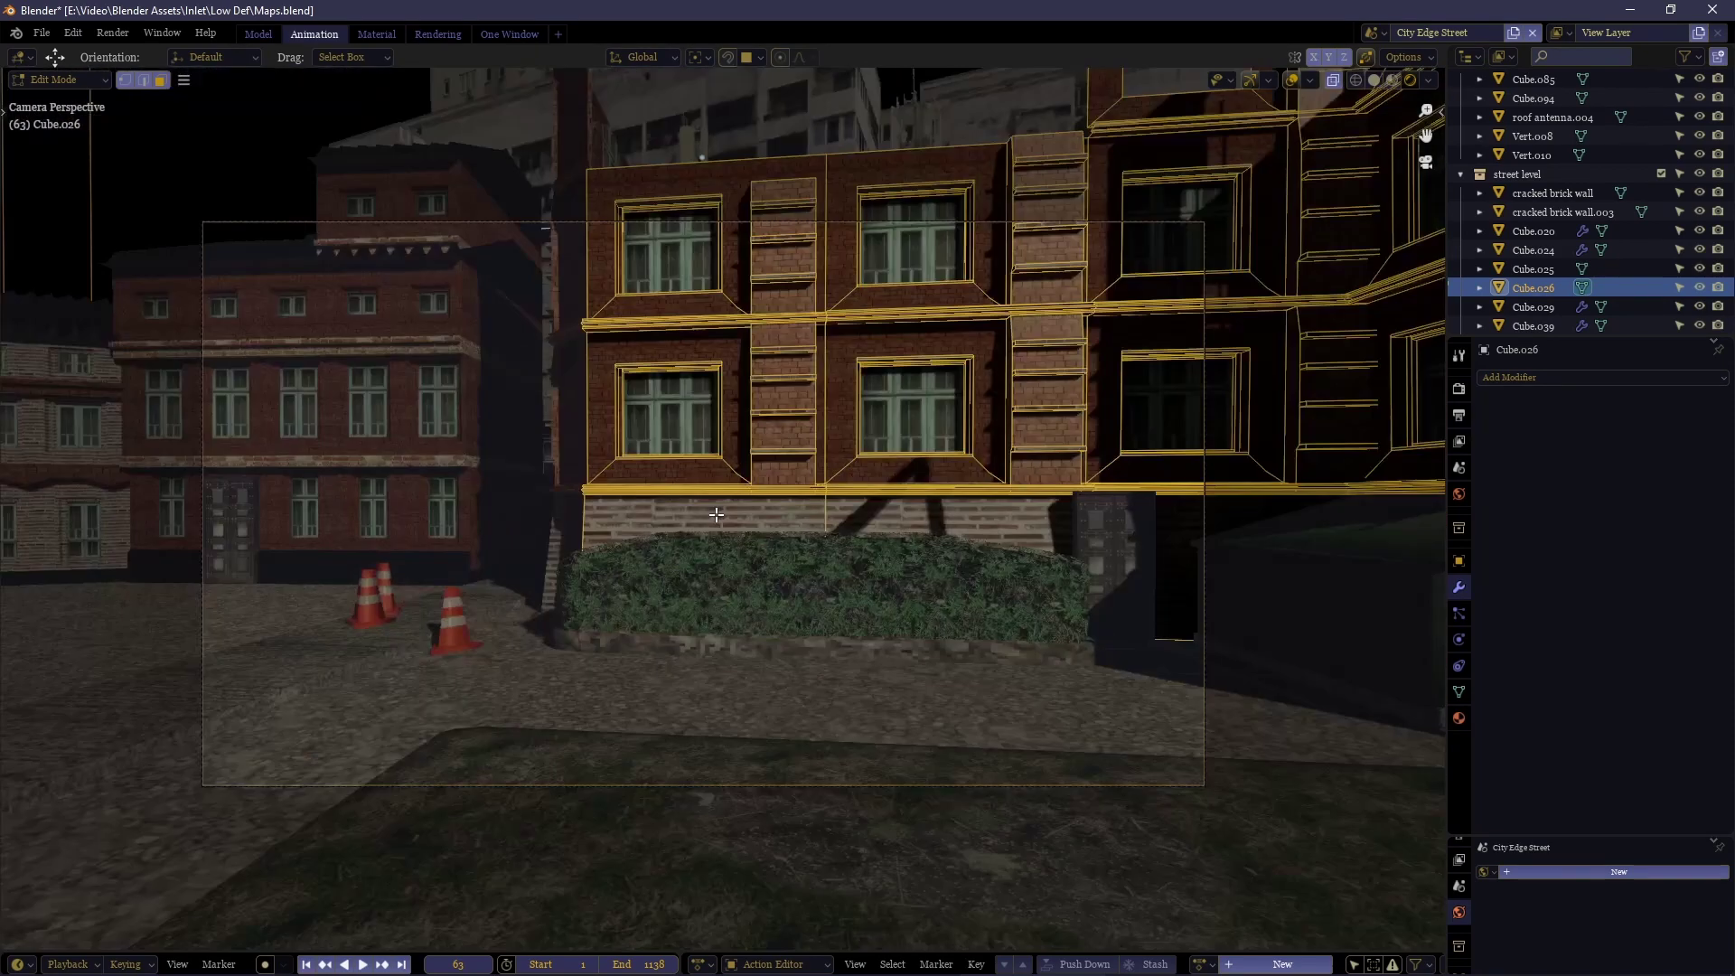
pyautogui.hotkey('shift', 'alt', 'z')
pyautogui.scroll(1, 650, 474)
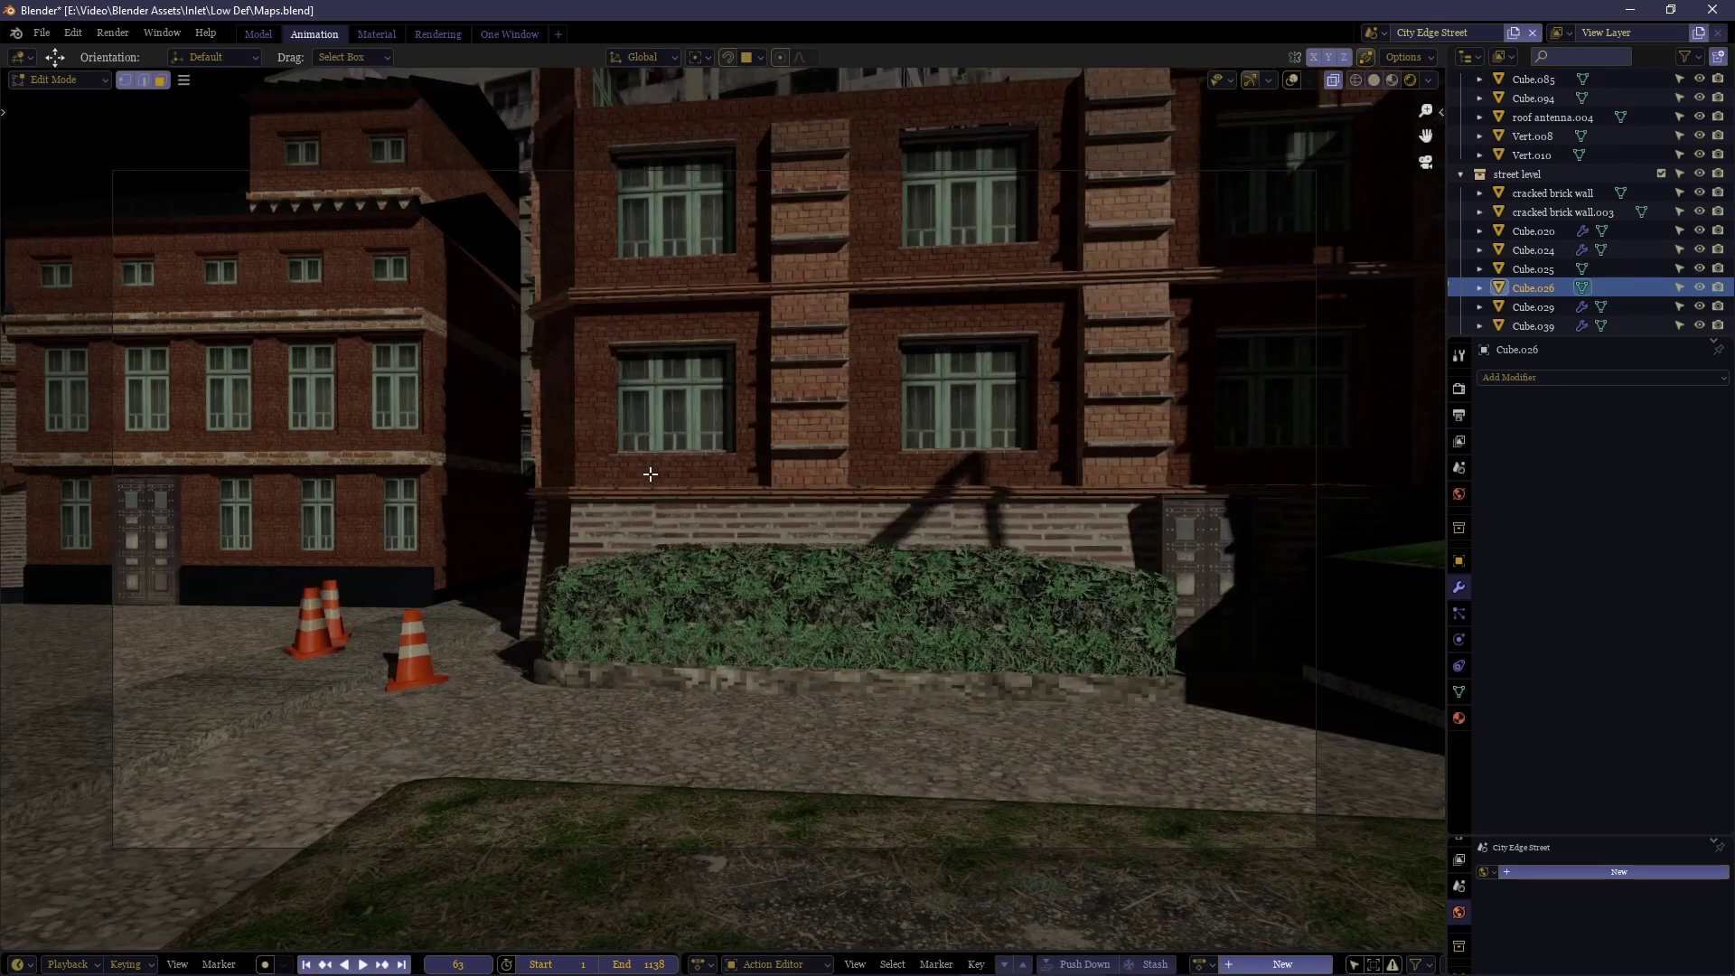
pyautogui.keyDown('alt'); pyautogui.scroll(20, 650, 482); pyautogui.keyUp('alt')
pyautogui.keyDown('alt'); pyautogui.scroll(-6, 649, 483); pyautogui.keyUp('alt')
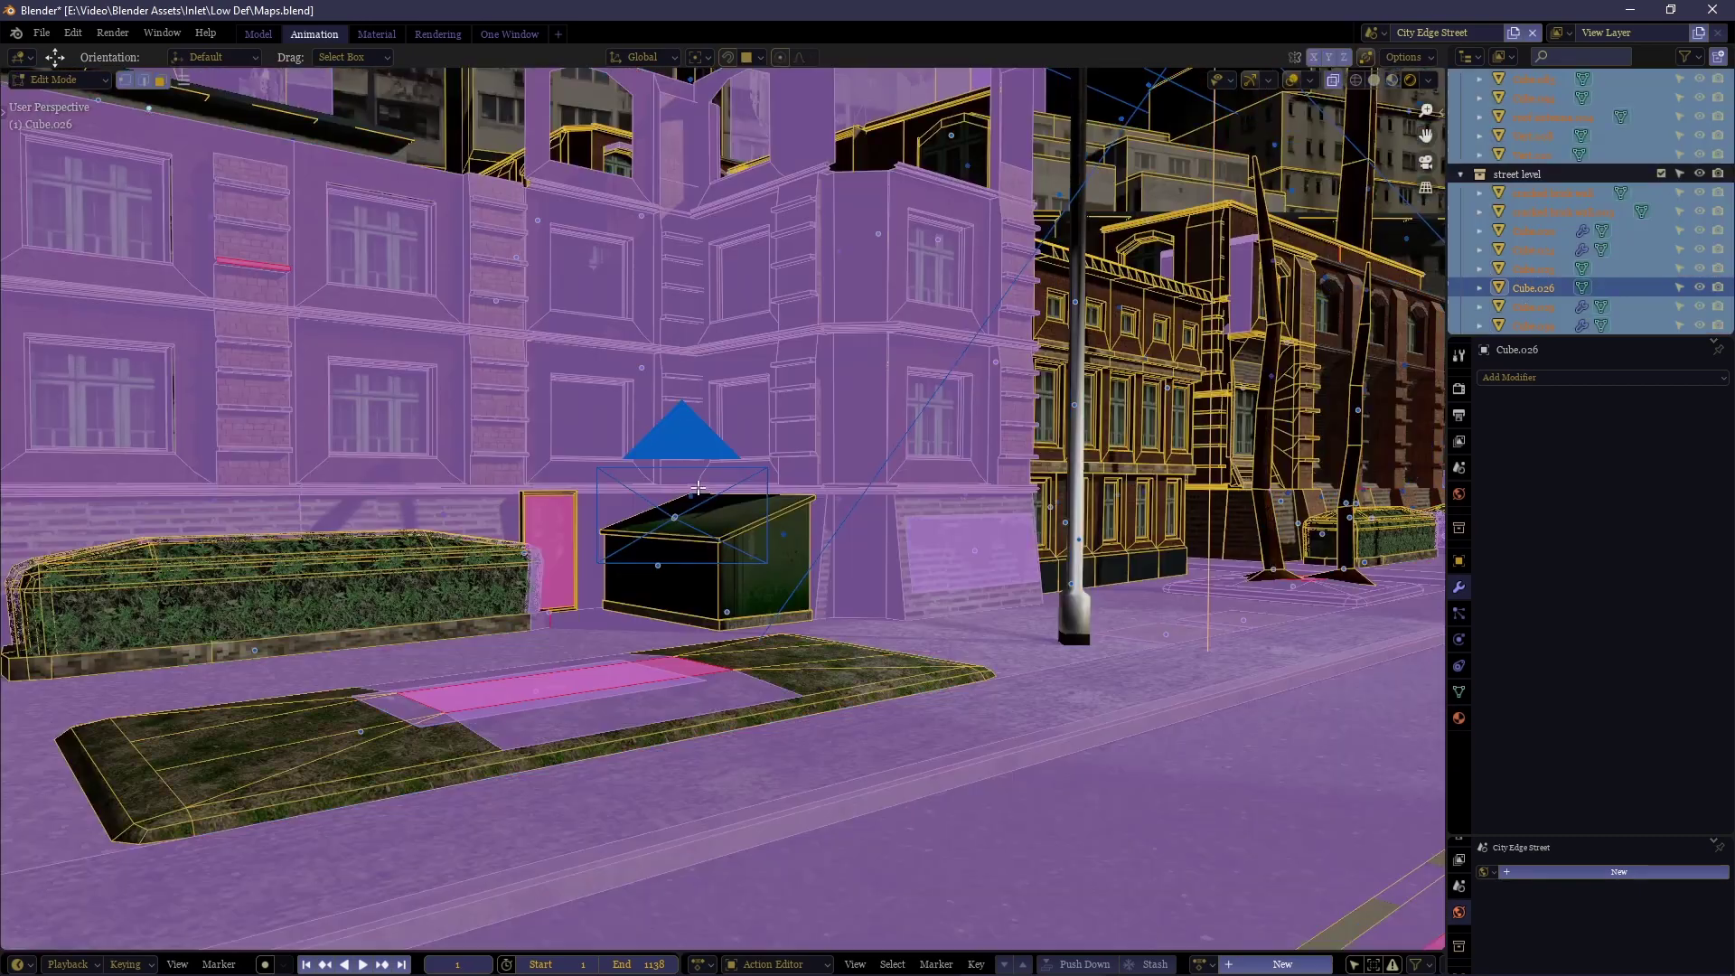
# With all street meshes in edit mode at frame 1, box-select the faces inside the camera frame and check the selection from outside.
pyautogui.scroll(-4, 690, 488)
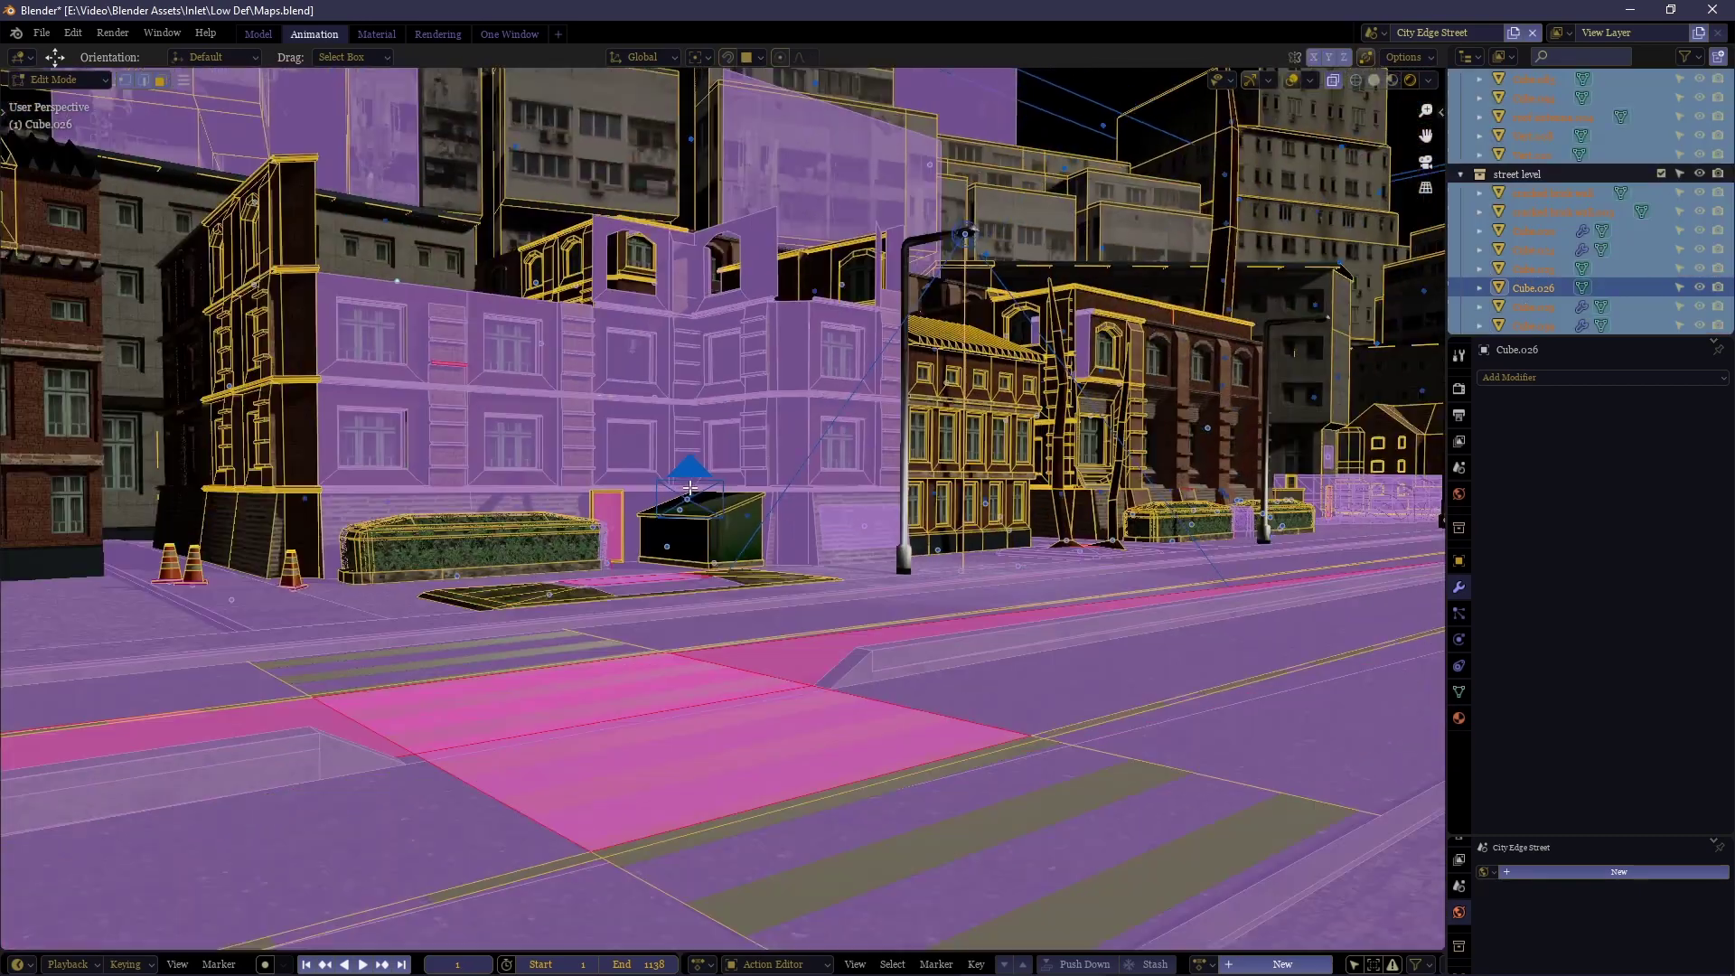
pyautogui.press('KP_0')
pyautogui.moveTo(1344, 158); pyautogui.dragTo(69, 897)
pyautogui.moveTo(795, 506); pyautogui.dragTo(958, 502, button='middle')
pyautogui.press('s')
pyautogui.click(722, 509)
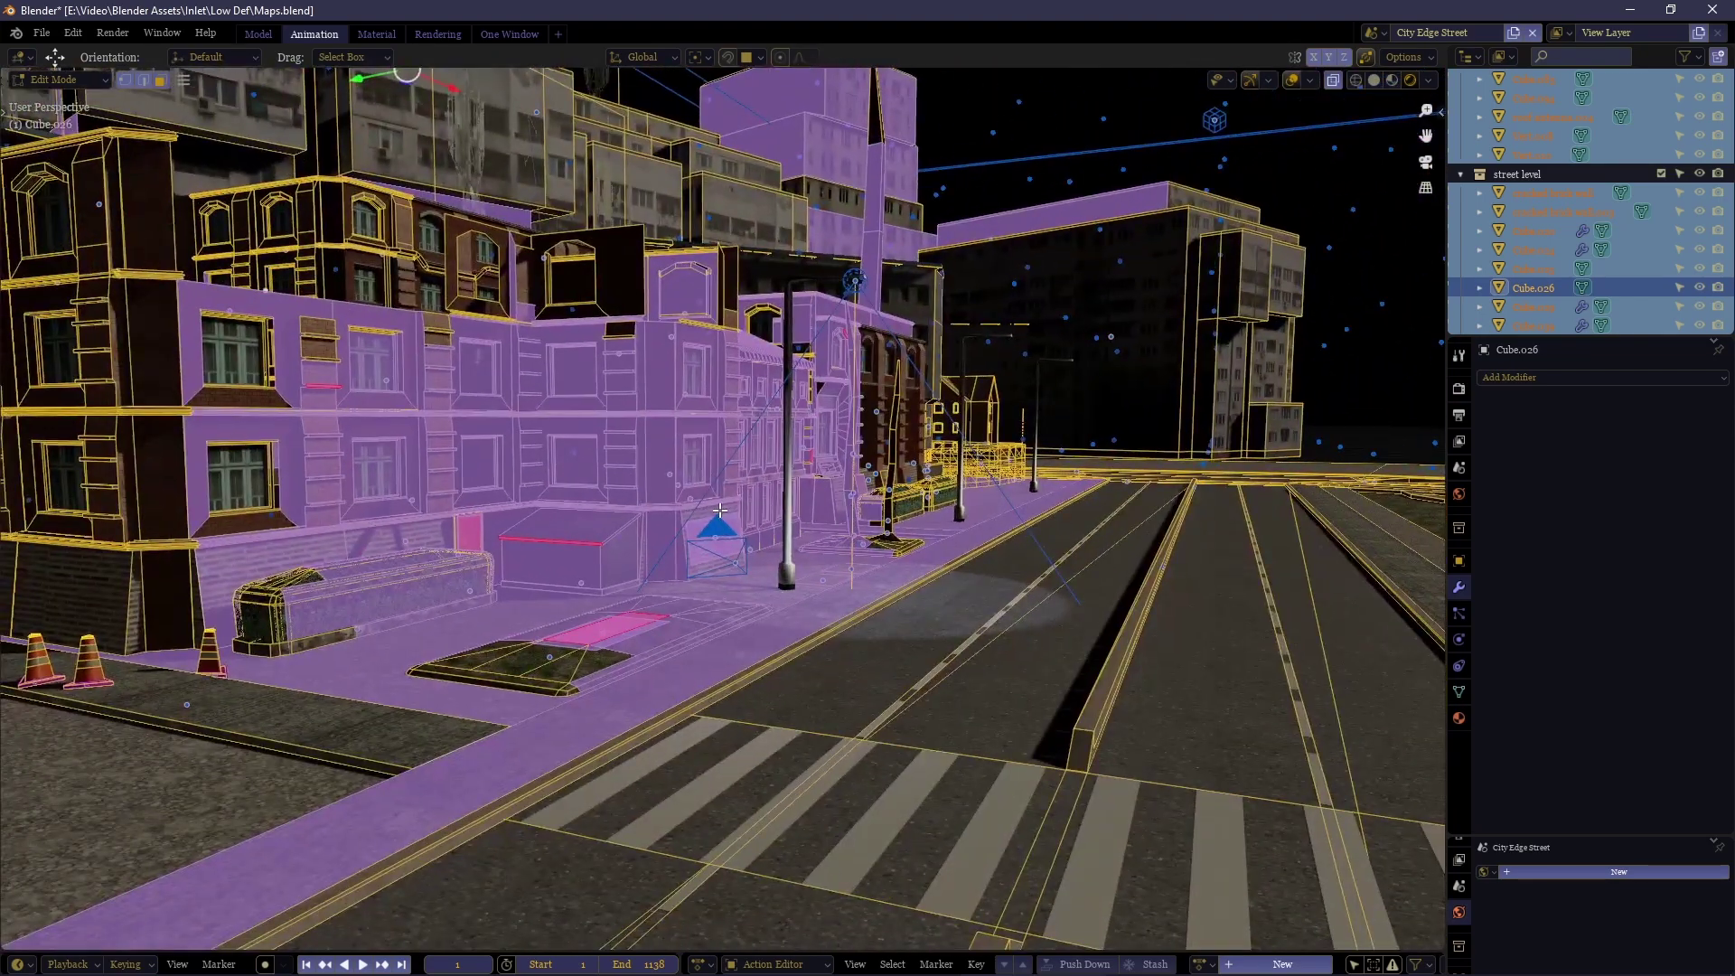
pyautogui.press('KP_0')
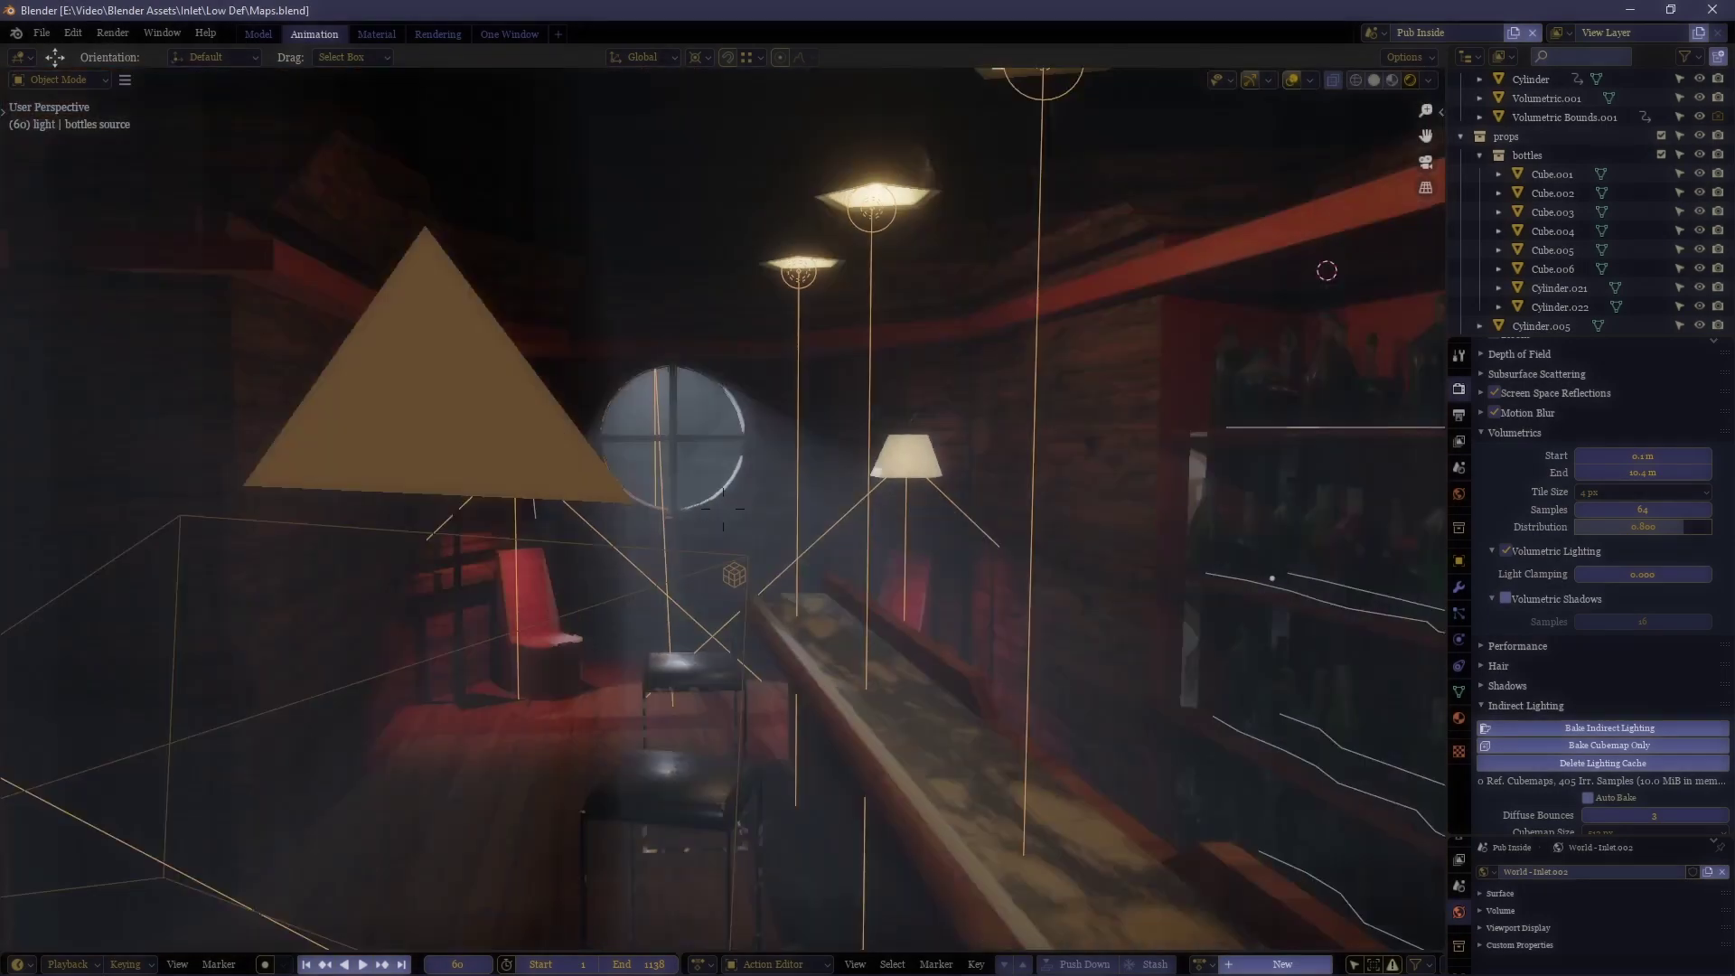
# Fly through the Pub Inside scene to examine its volumetric lighting, and review the Volumetrics and Indirect Lighting render settings.
pyautogui.press('w')
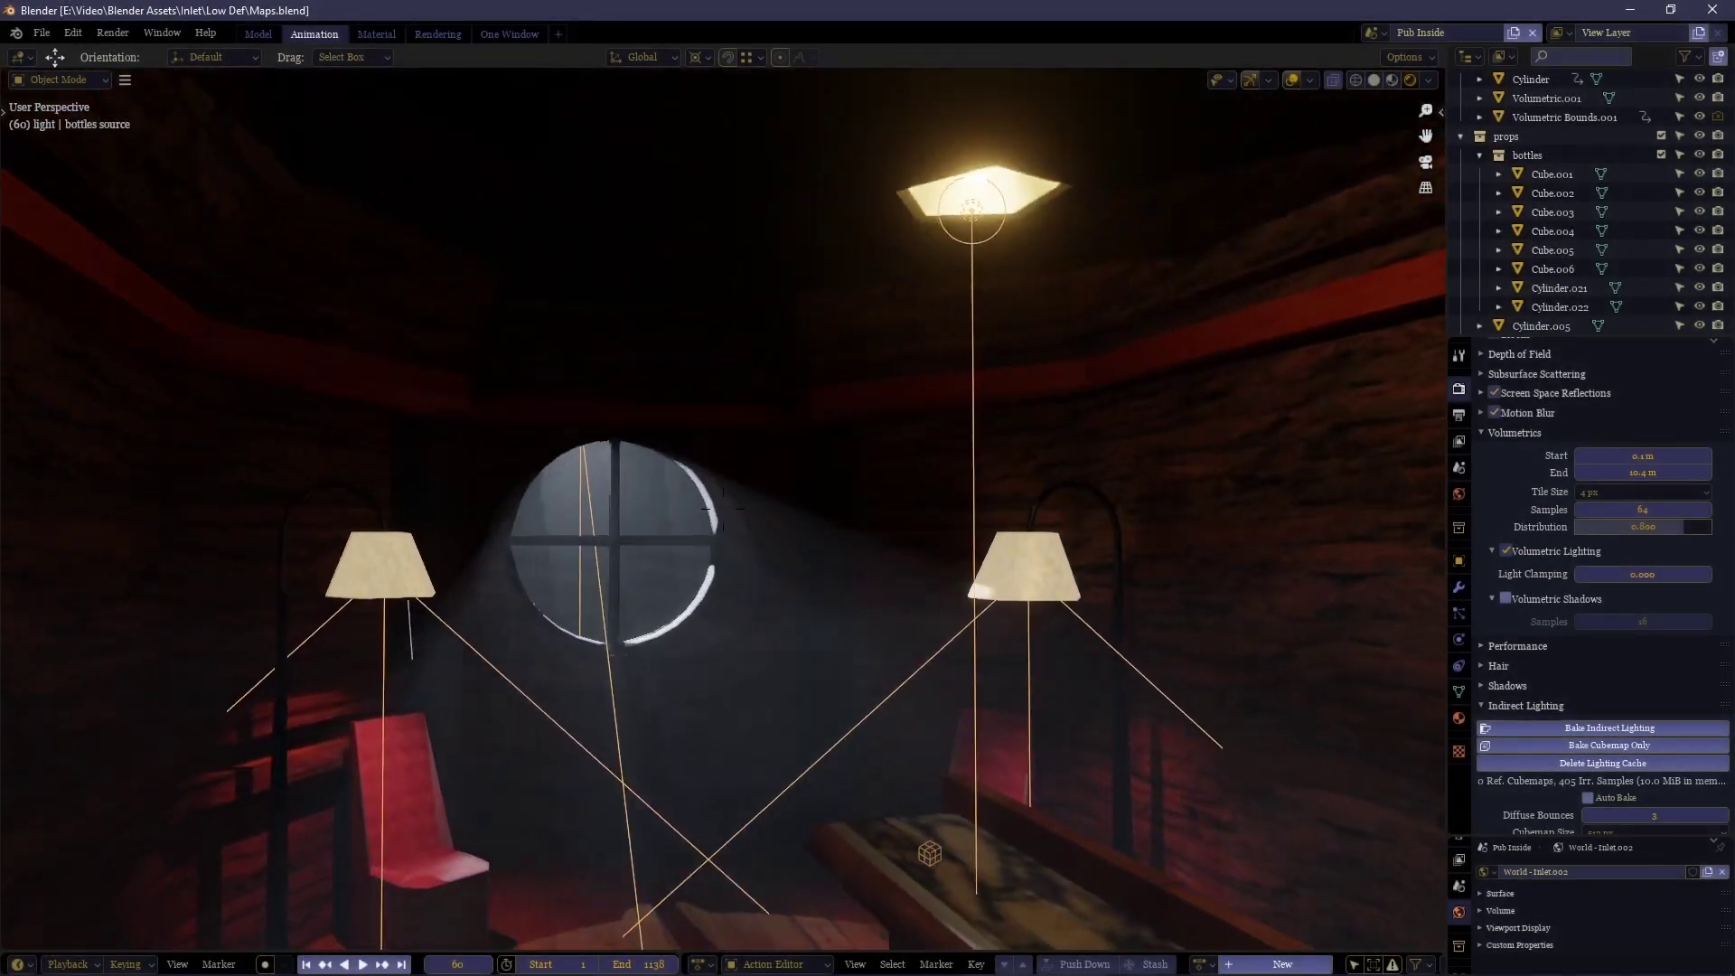
pyautogui.press('w')
pyautogui.press('a')
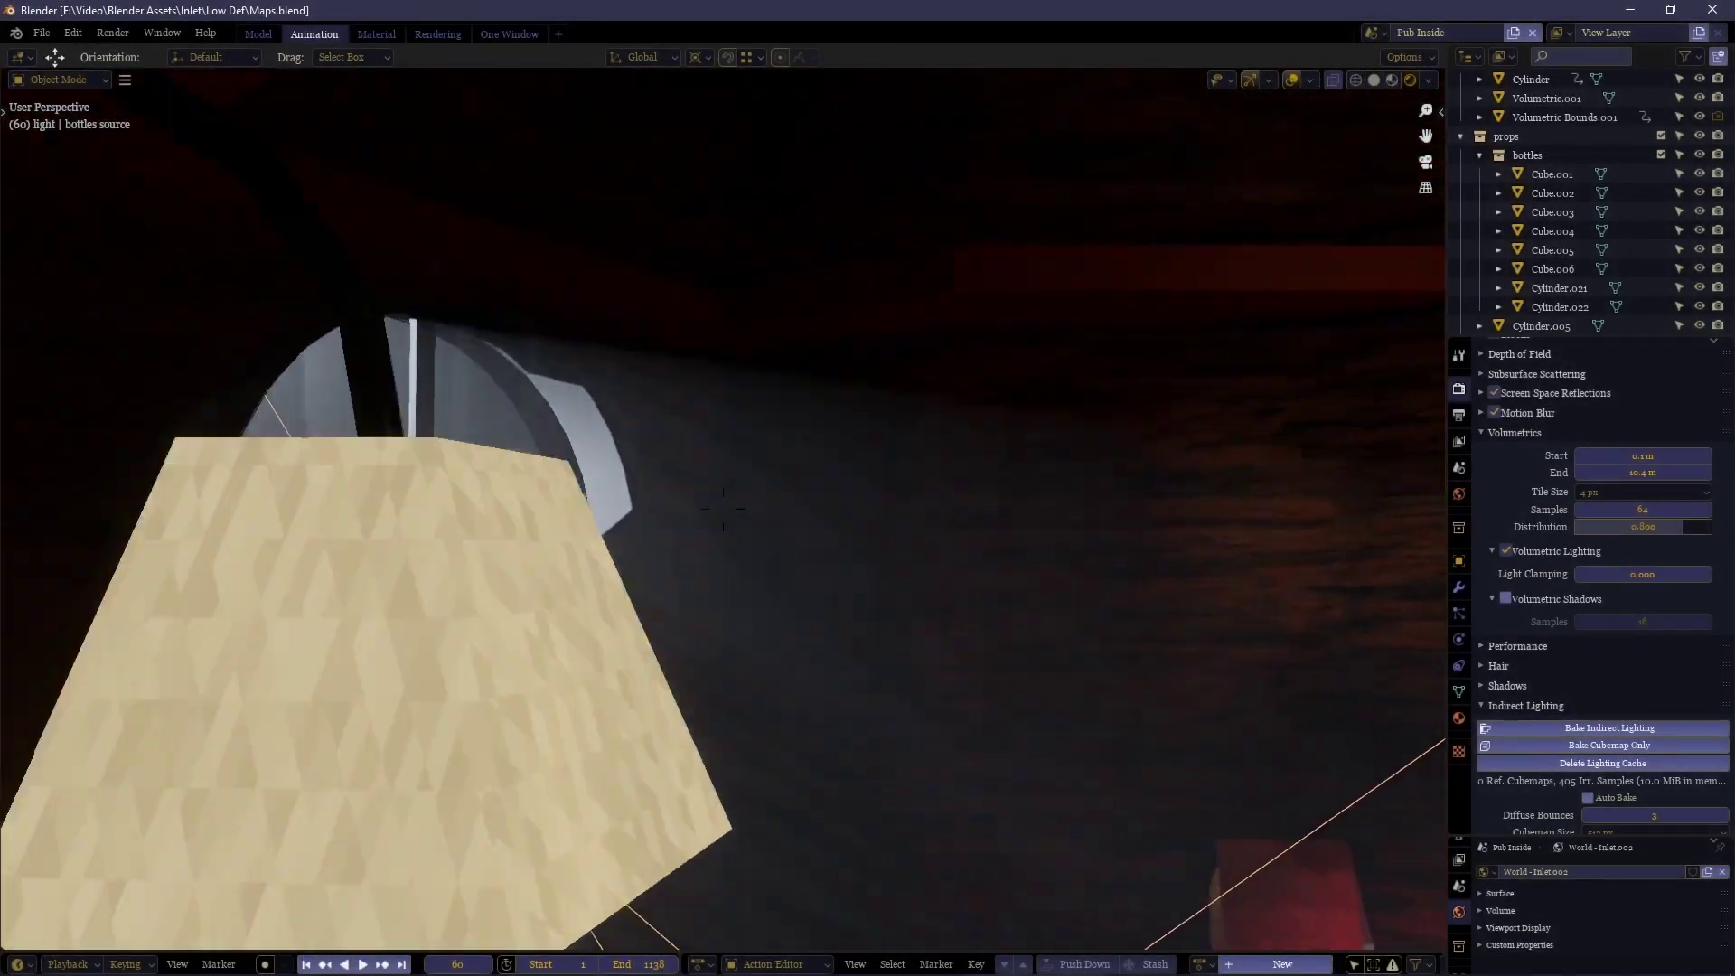
pyautogui.press('a')
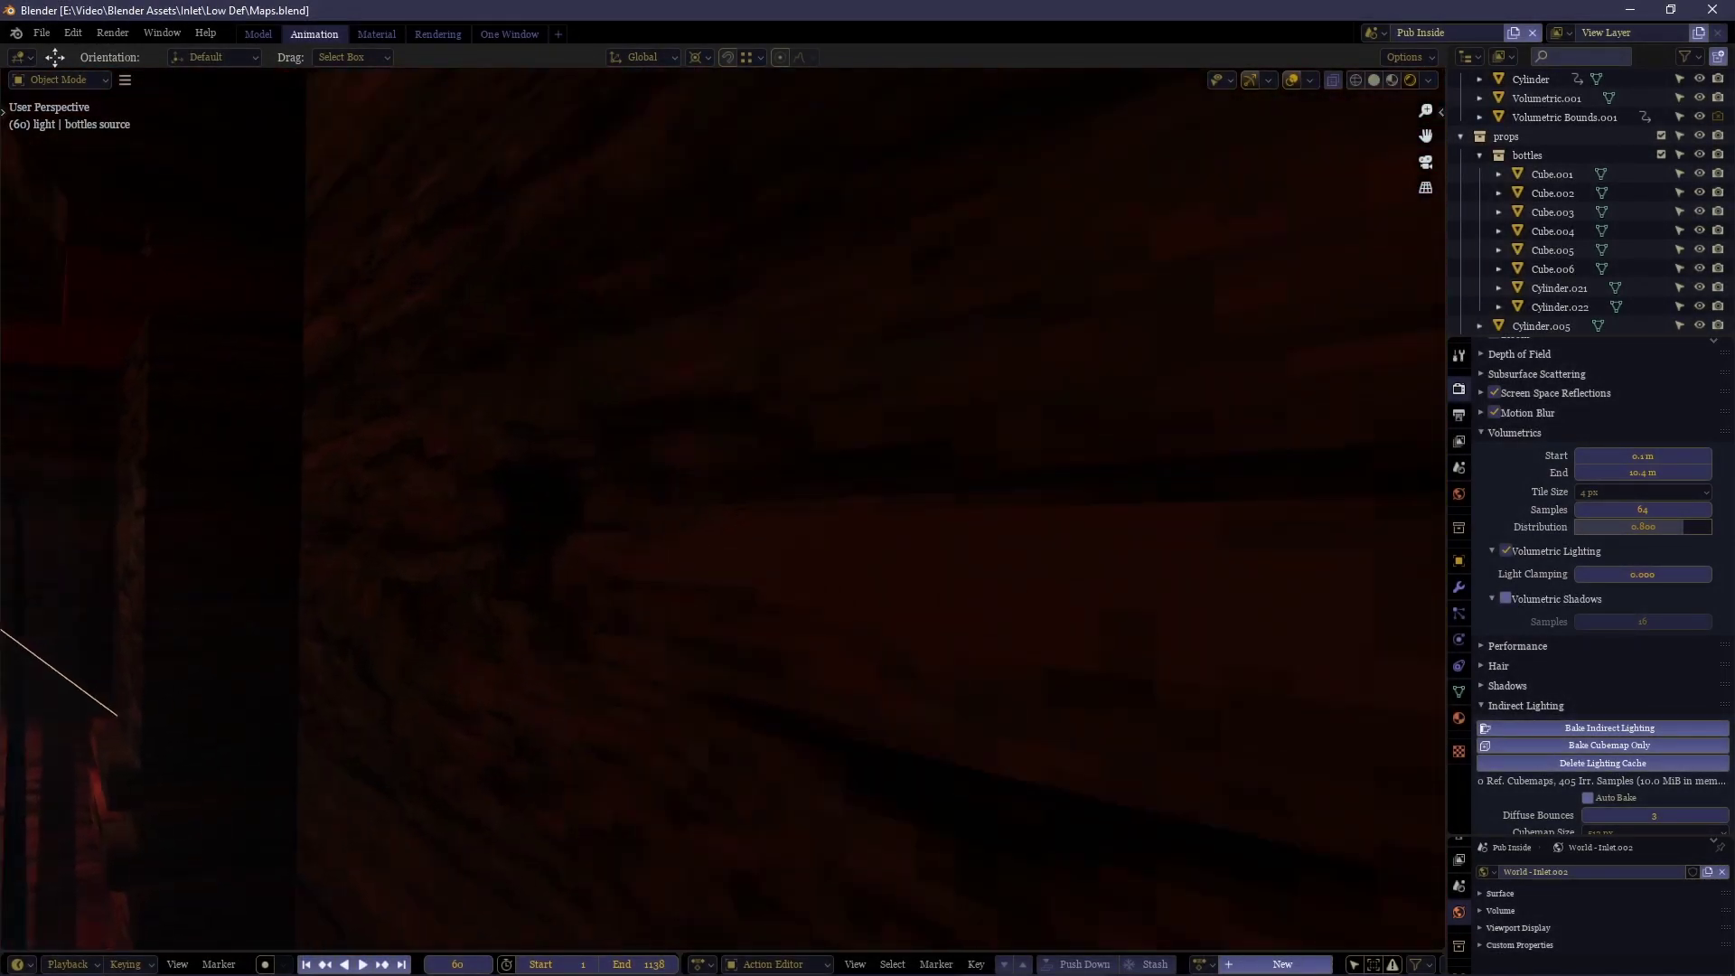
pyautogui.press('w')
pyautogui.press('s')
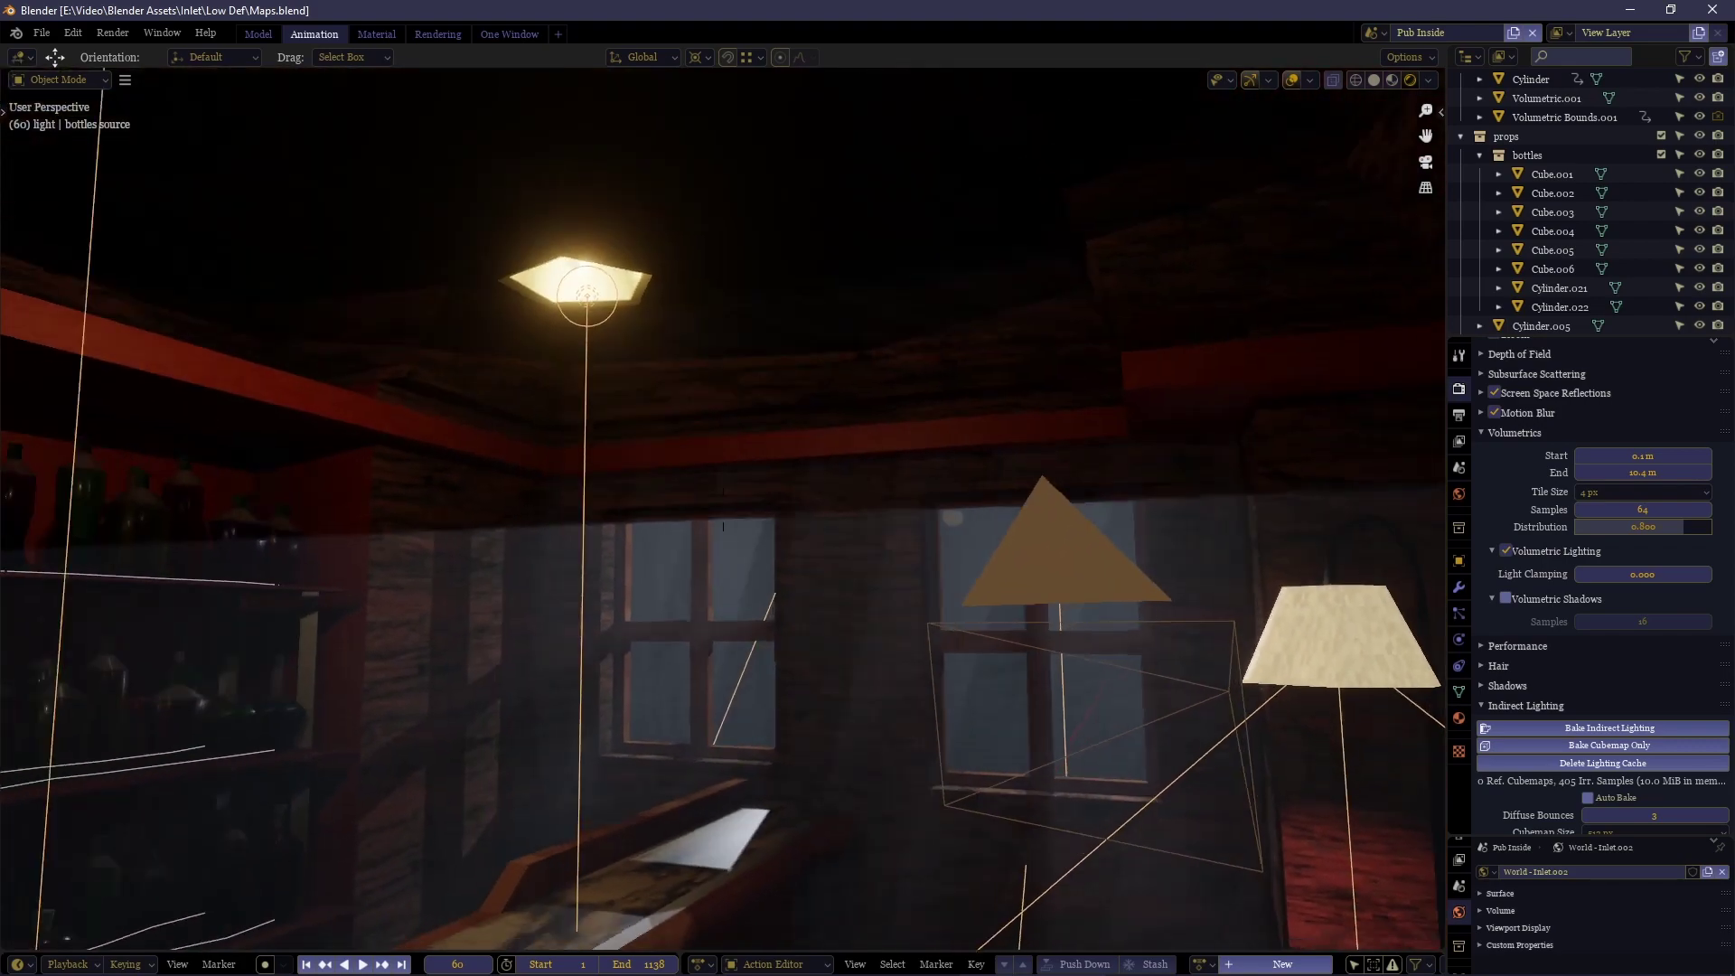
pyautogui.press('s')
pyautogui.press('w')
pyautogui.click(723, 508)
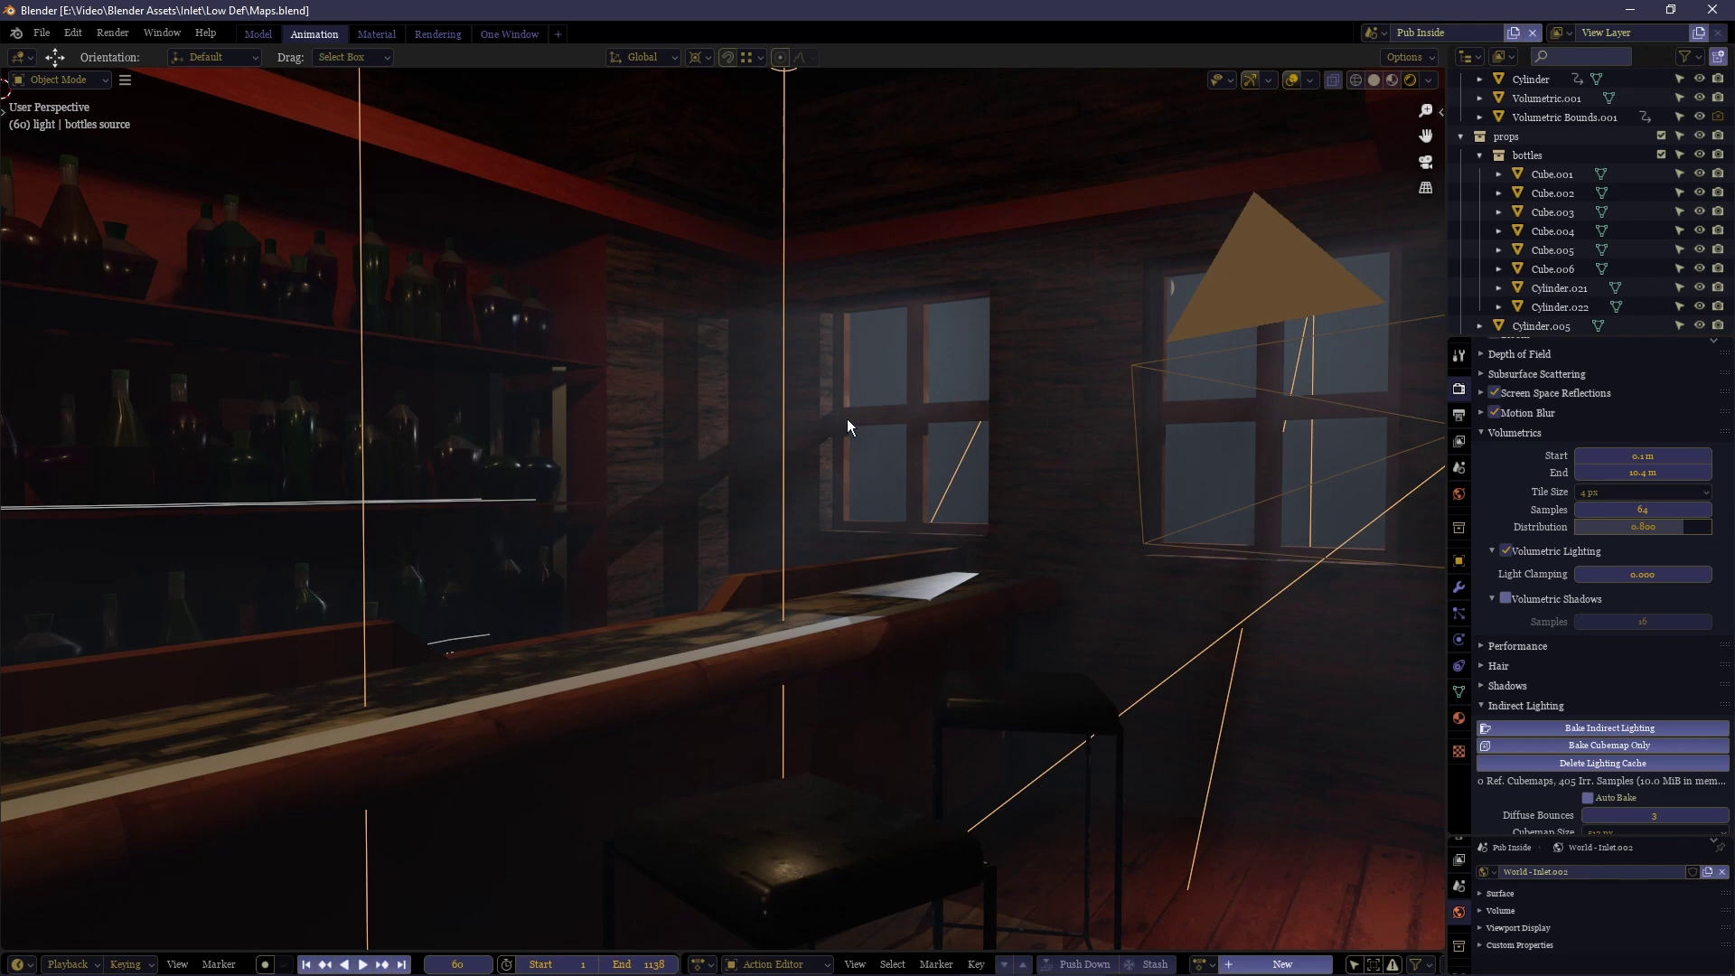
pyautogui.scroll(-5, 1617, 506)
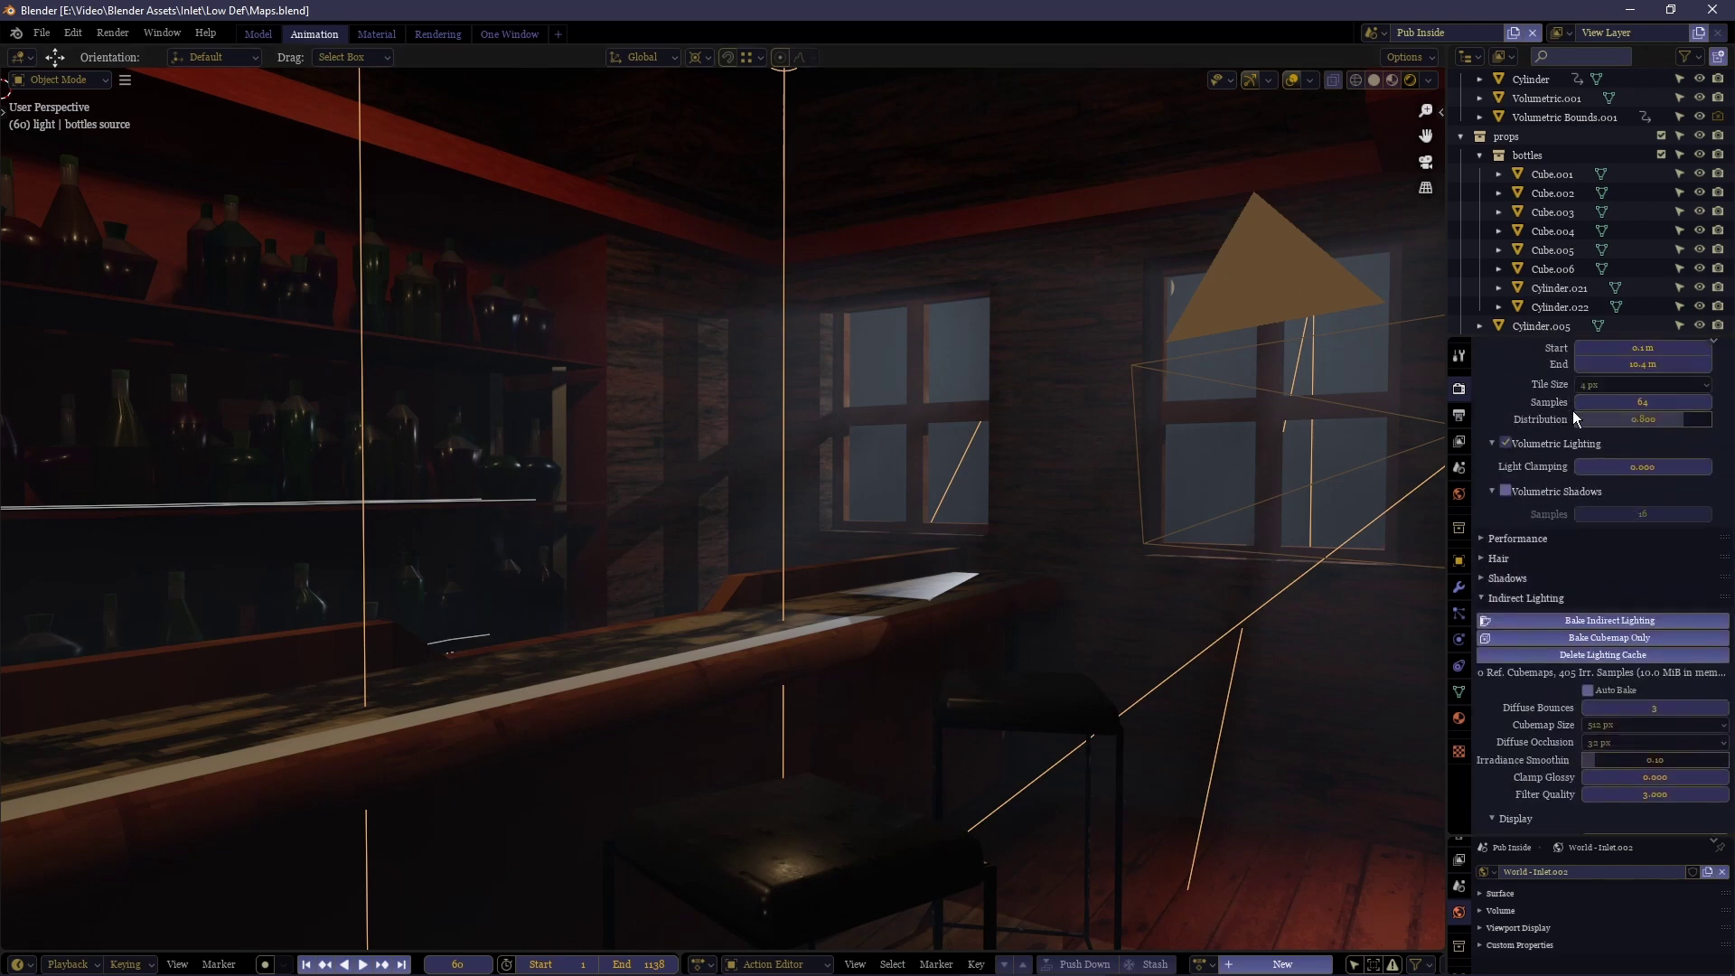
pyautogui.scroll(3, 1577, 452)
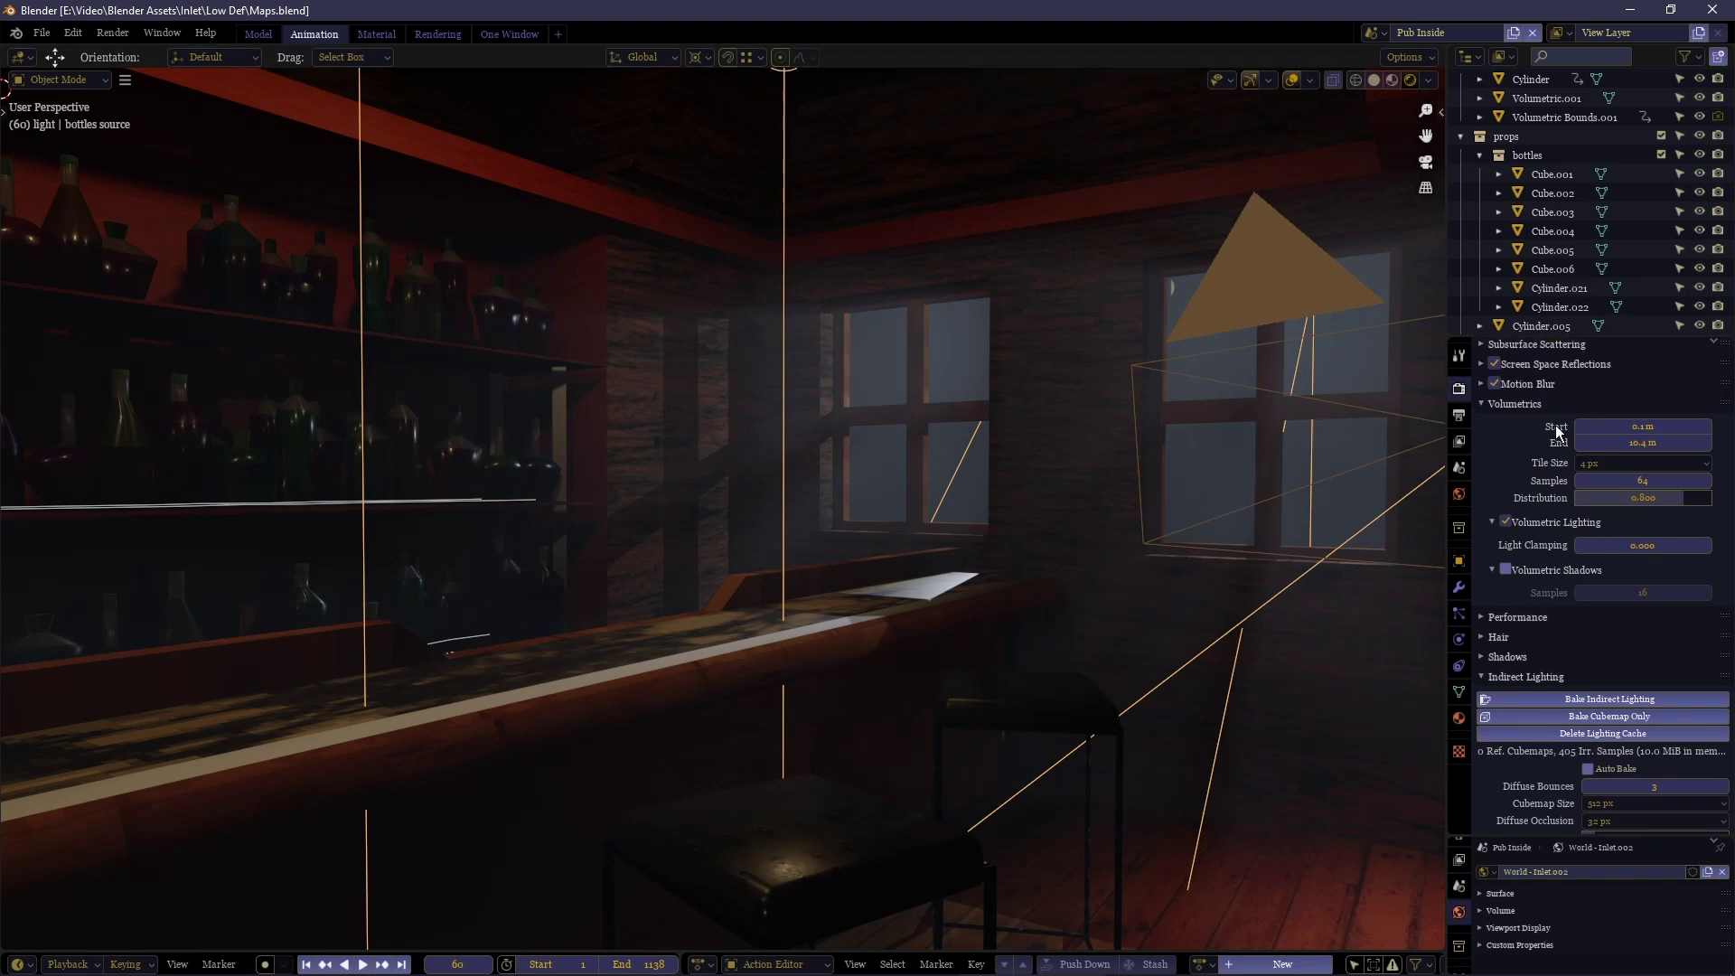
pyautogui.scroll(6, 1599, 585)
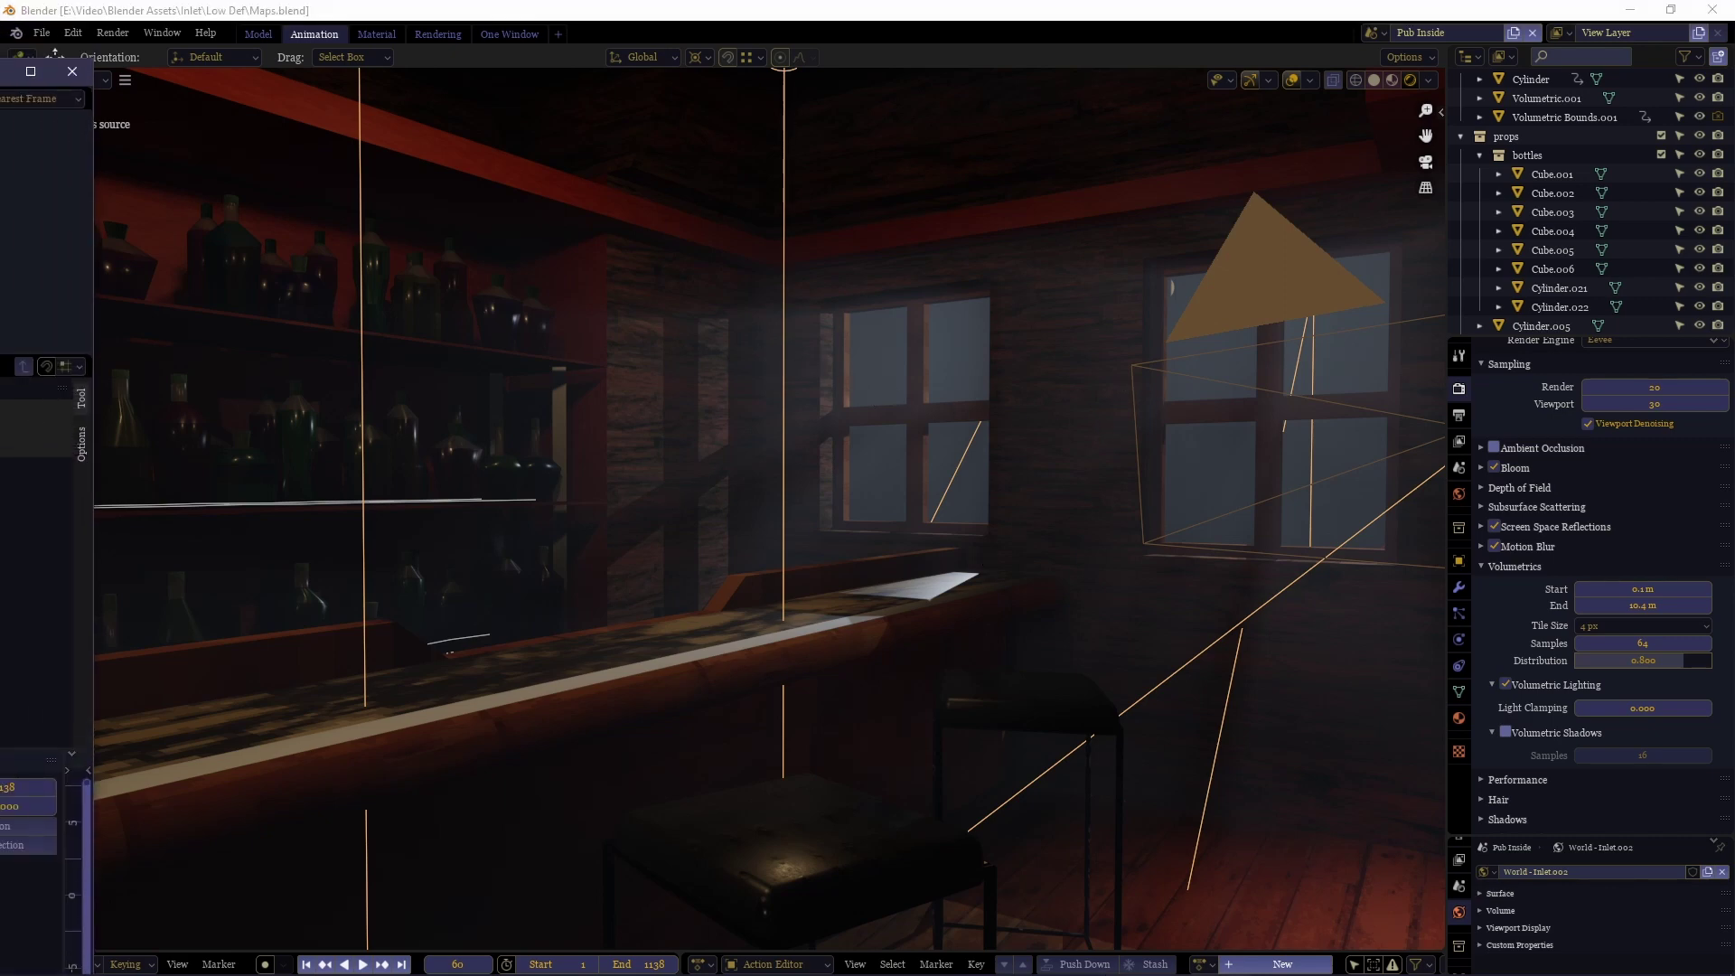
# In the second window's shader editor, switch the shader type to World, create a new world and frame its Background and World Output nodes.
pyautogui.moveTo(4, 144); pyautogui.dragTo(869, 70)
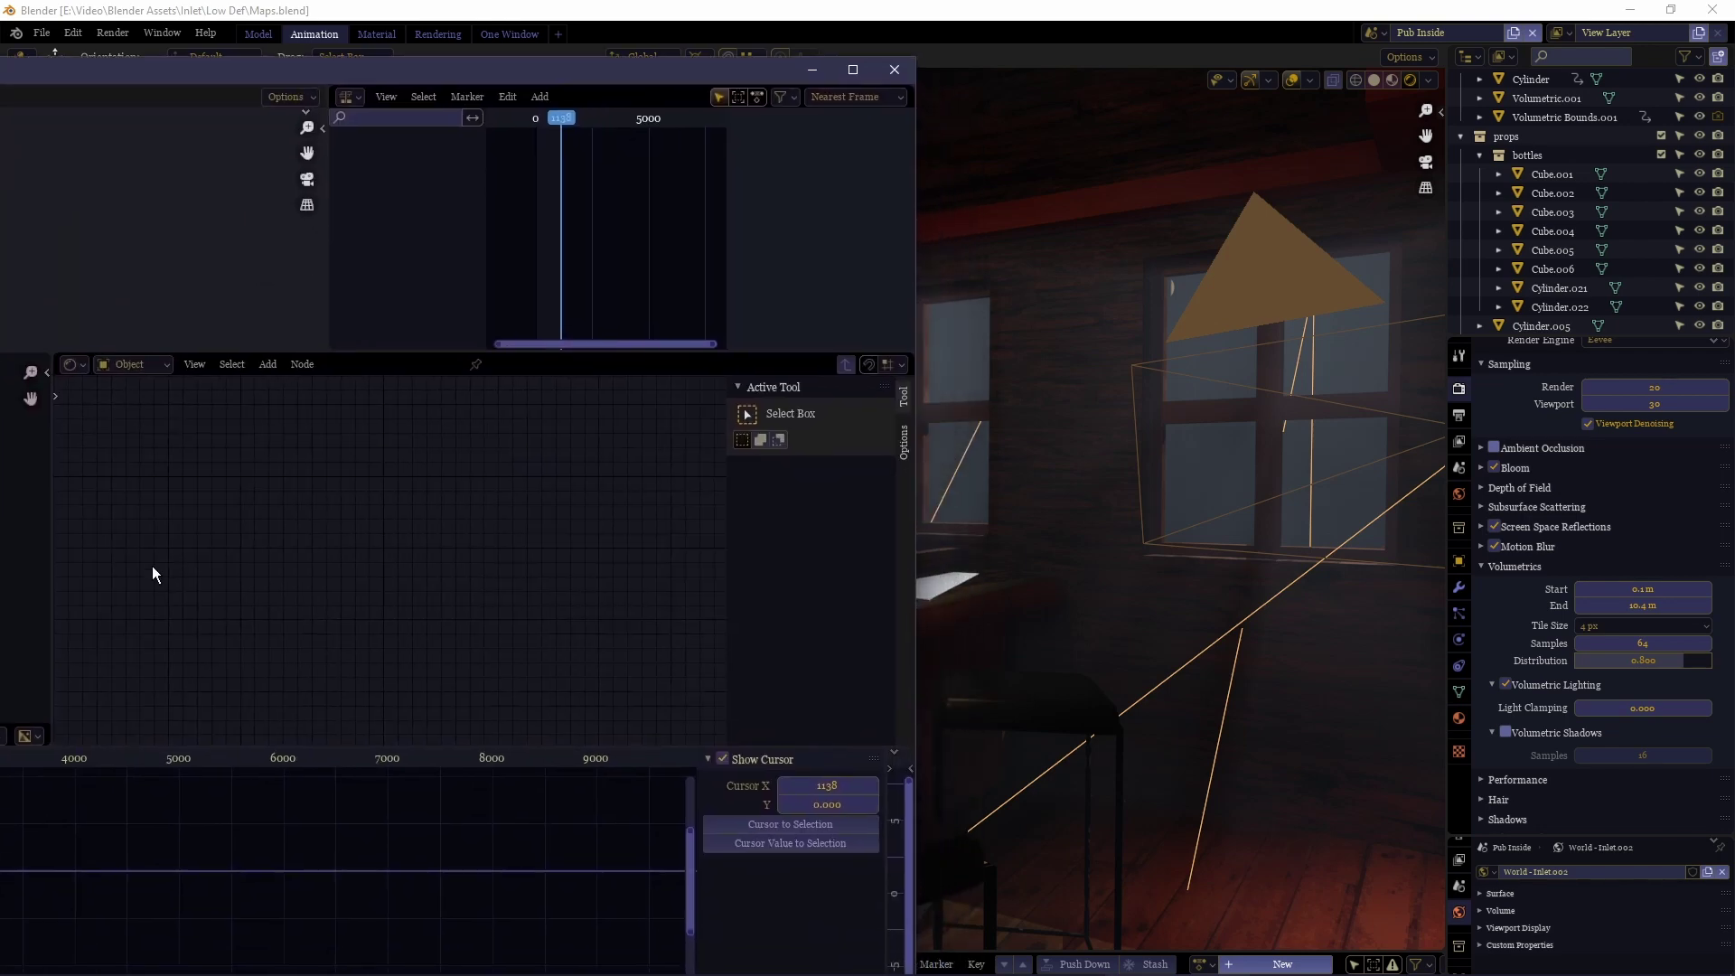
pyautogui.click(133, 363)
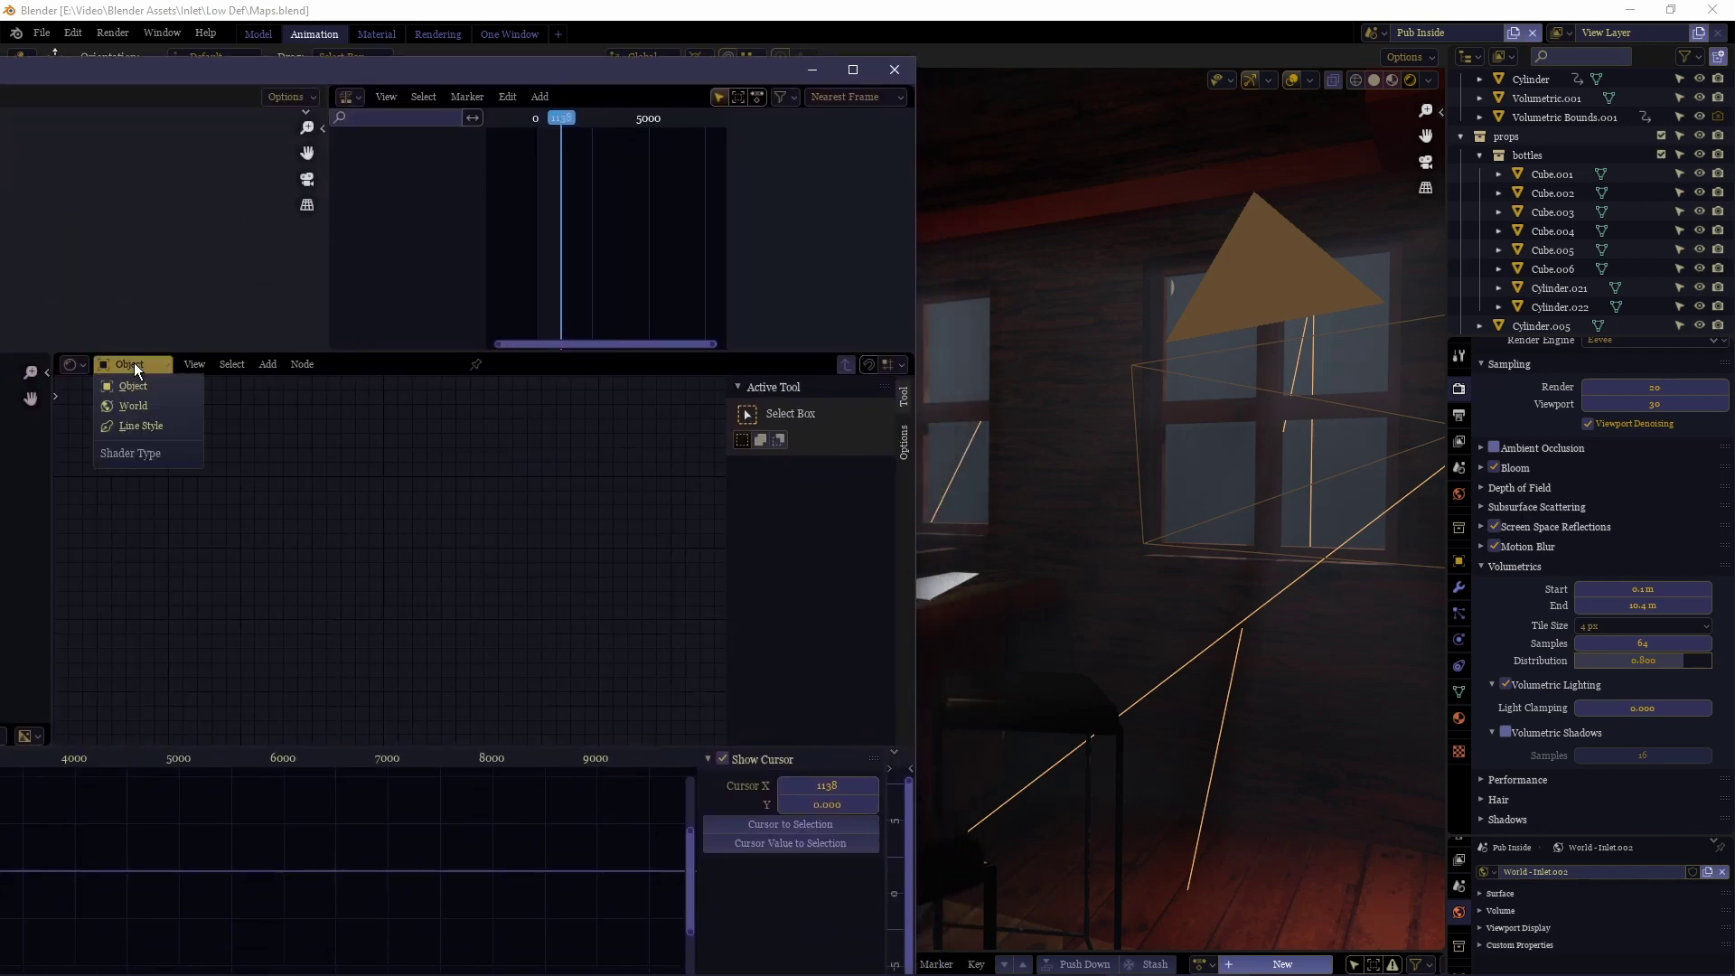
pyautogui.click(144, 408)
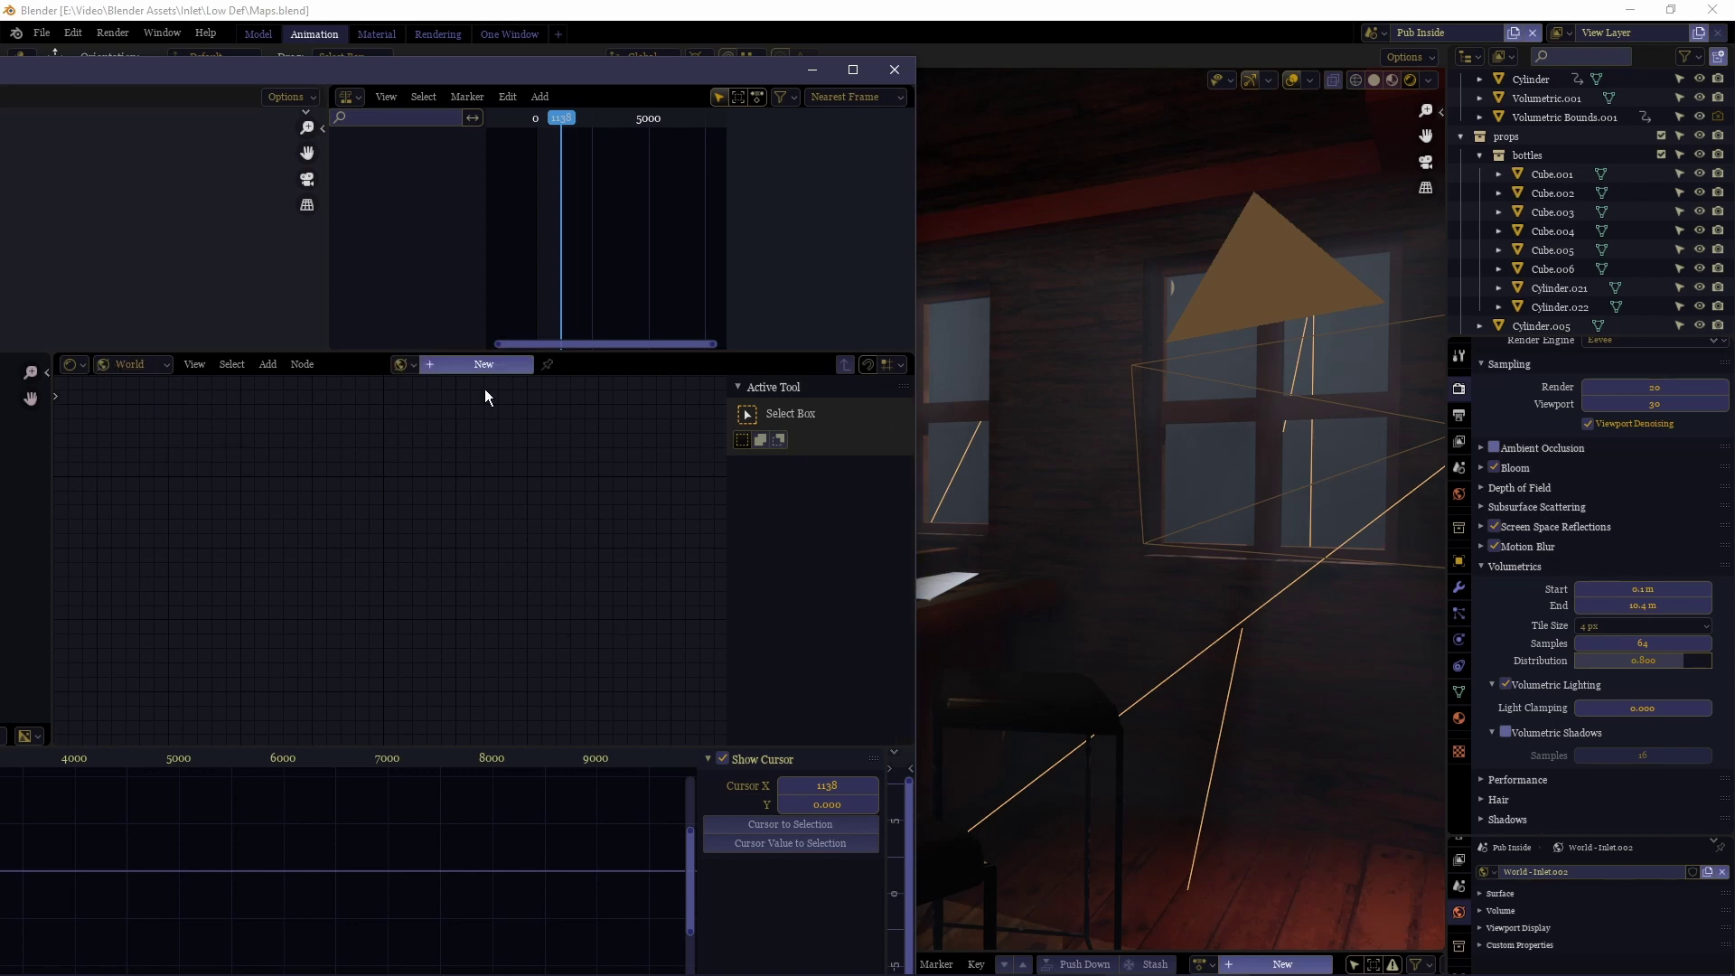
pyautogui.click(472, 364)
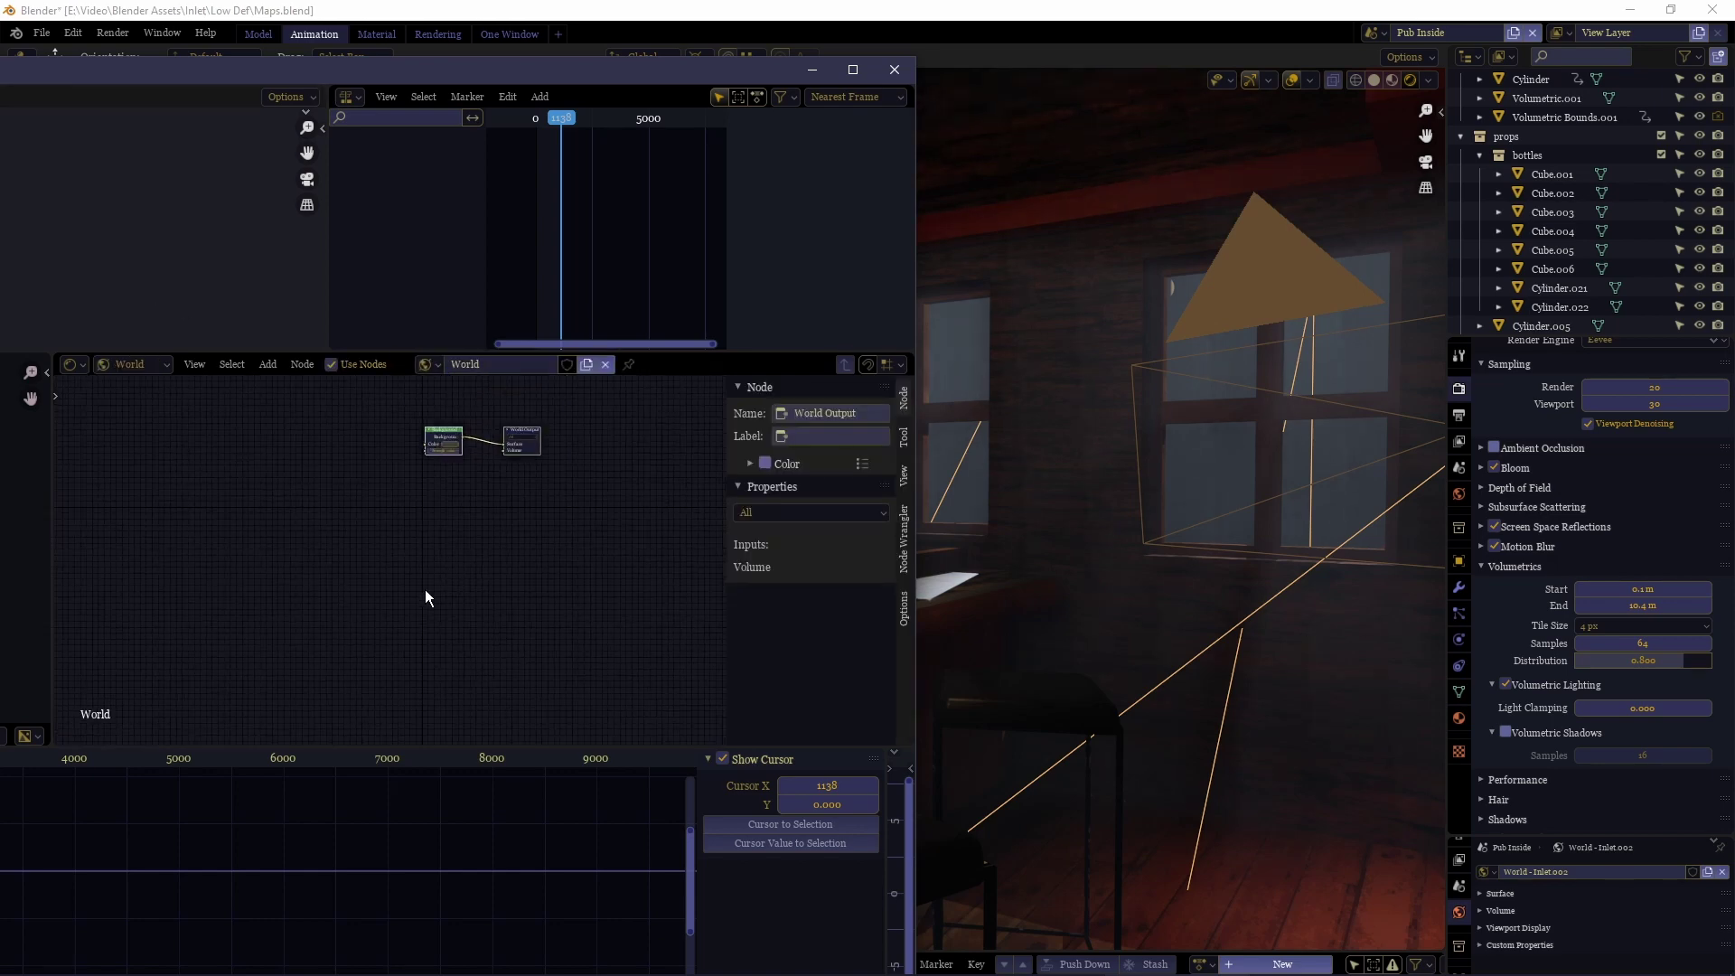
pyautogui.scroll(9, 538, 561)
pyautogui.moveTo(317, 403); pyautogui.dragTo(387, 538, button='middle')
pyautogui.scroll(2, 387, 537)
pyautogui.moveTo(425, 661); pyautogui.dragTo(401, 560, button='middle')
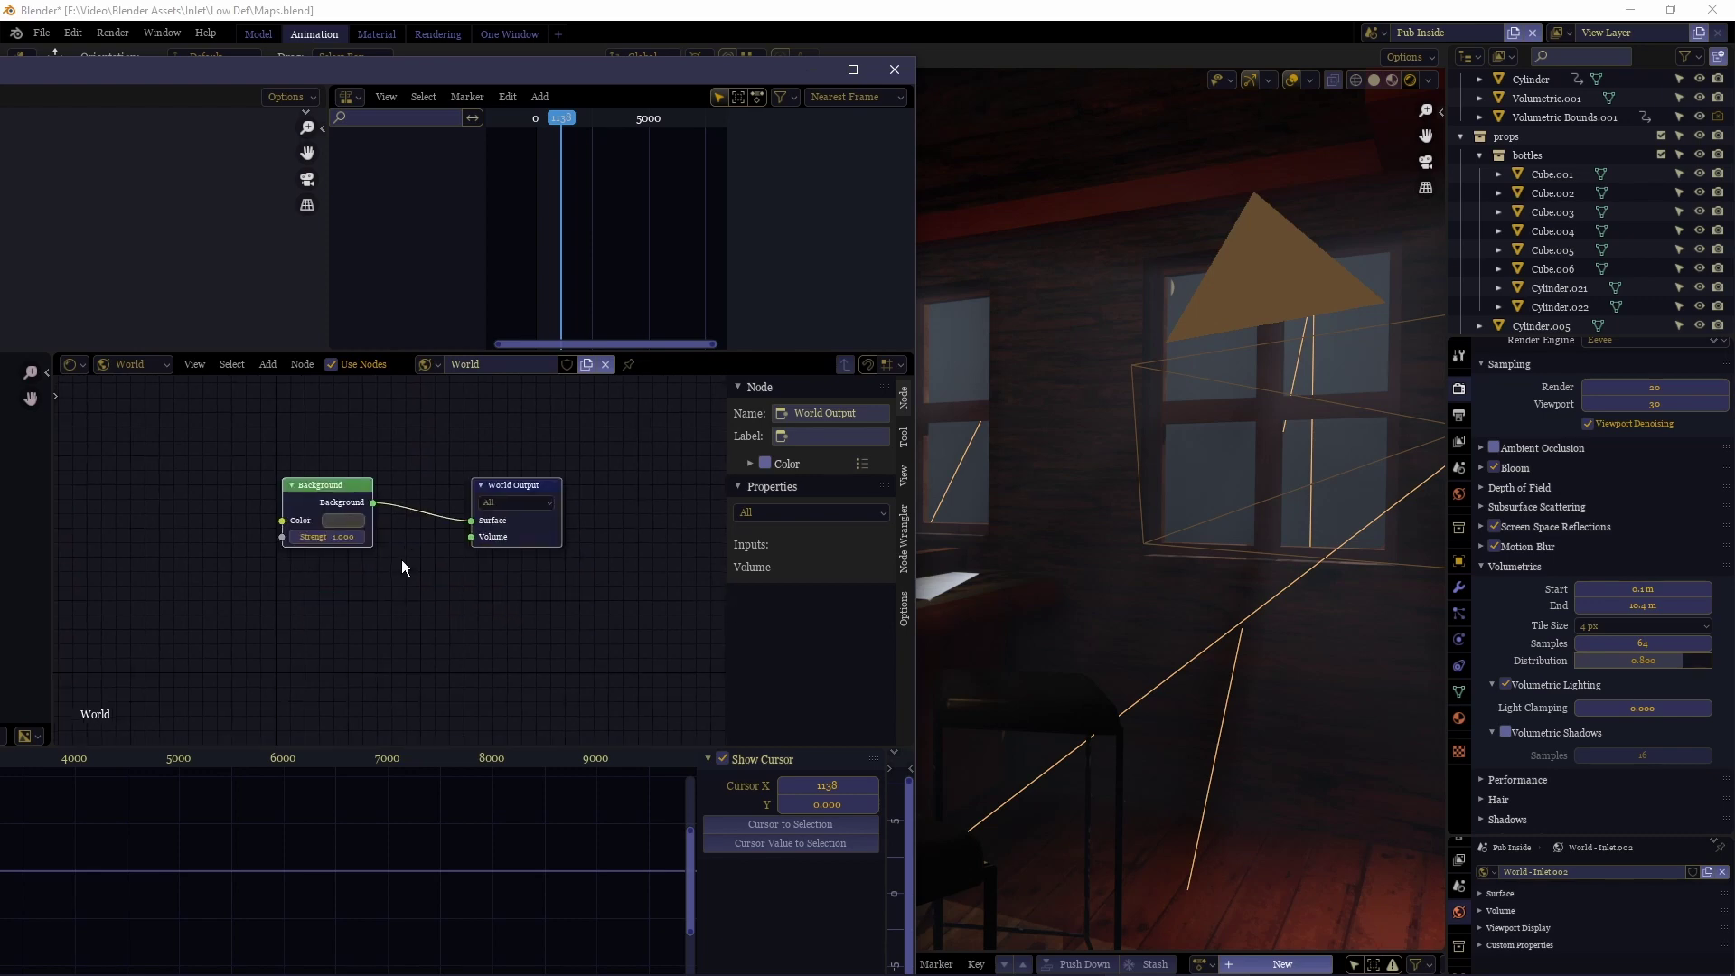
pyautogui.click(406, 535)
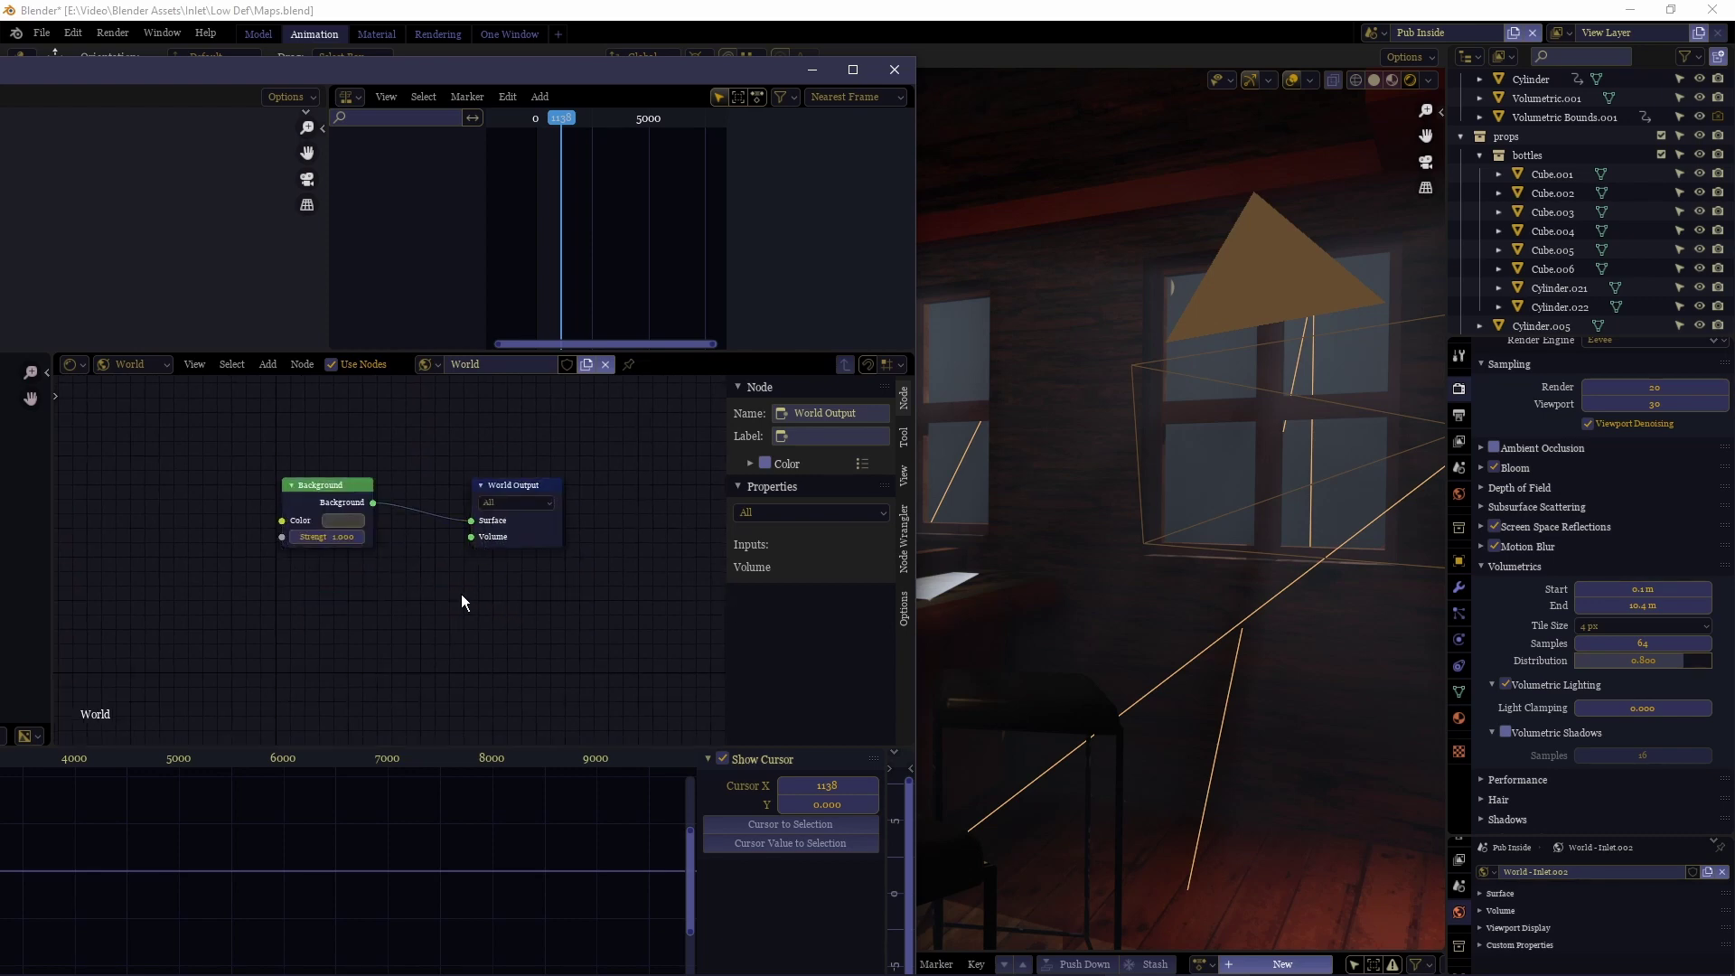
pyautogui.press('F3')
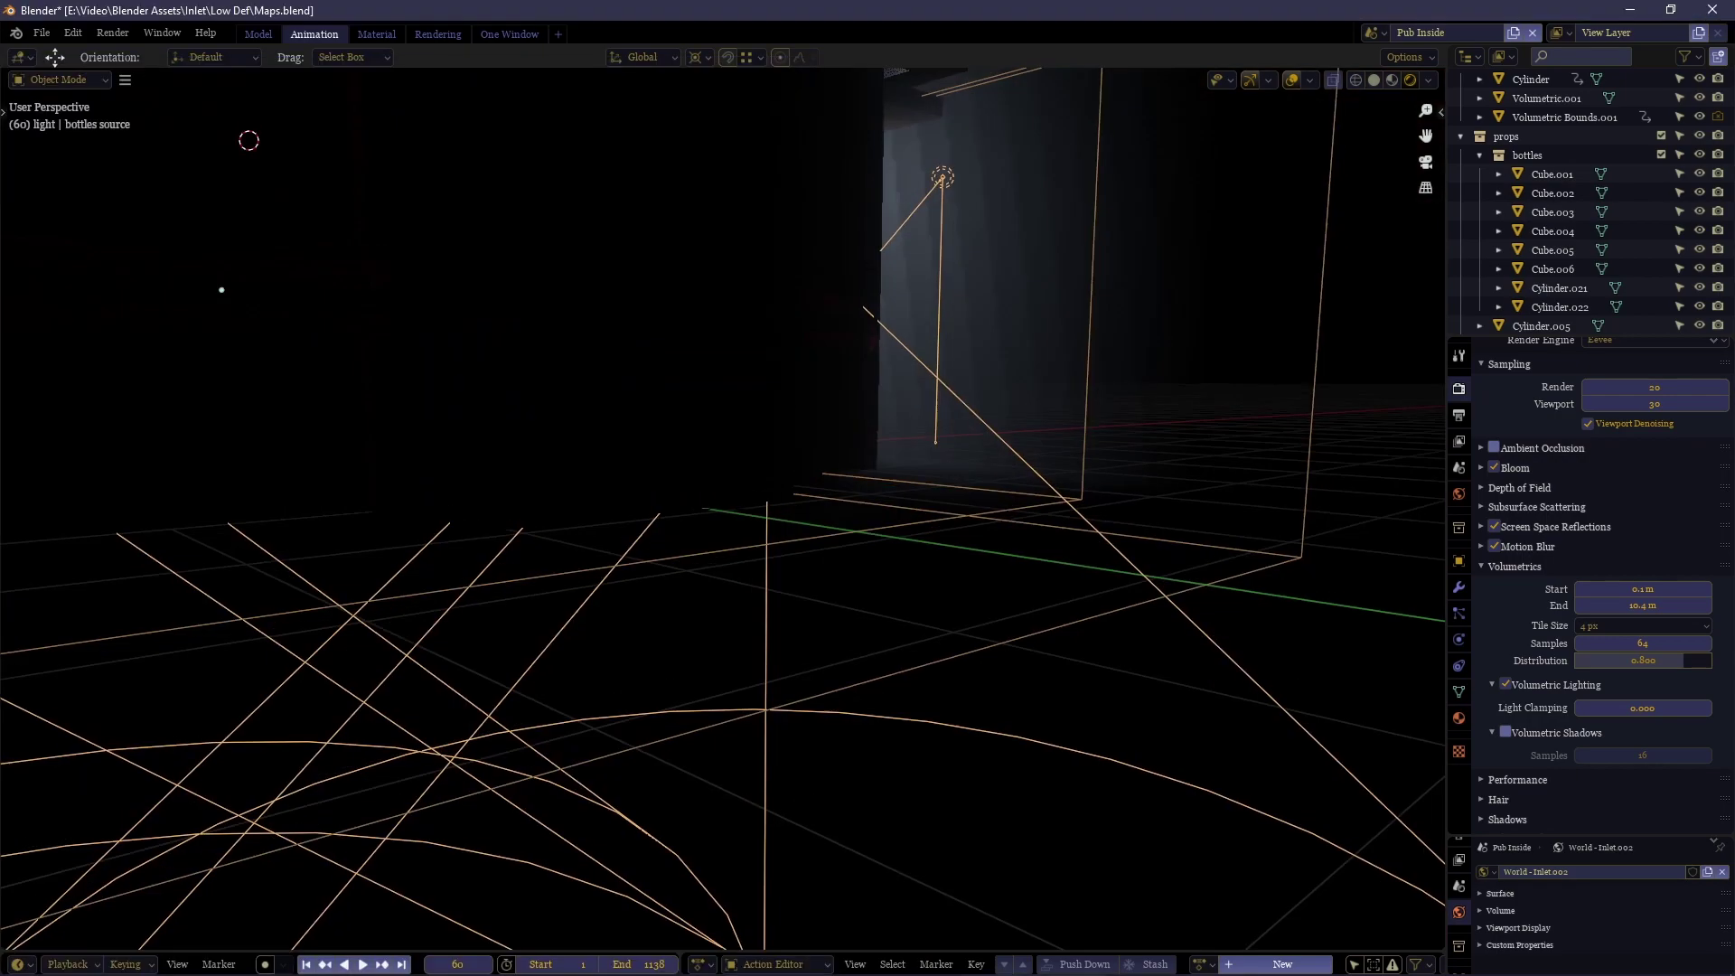
# Select the Volumetric.001 box enclosing the pub and try to move it above the building.
pyautogui.moveTo(632, 542); pyautogui.dragTo(740, 589, button='middle')
pyautogui.click(478, 594)
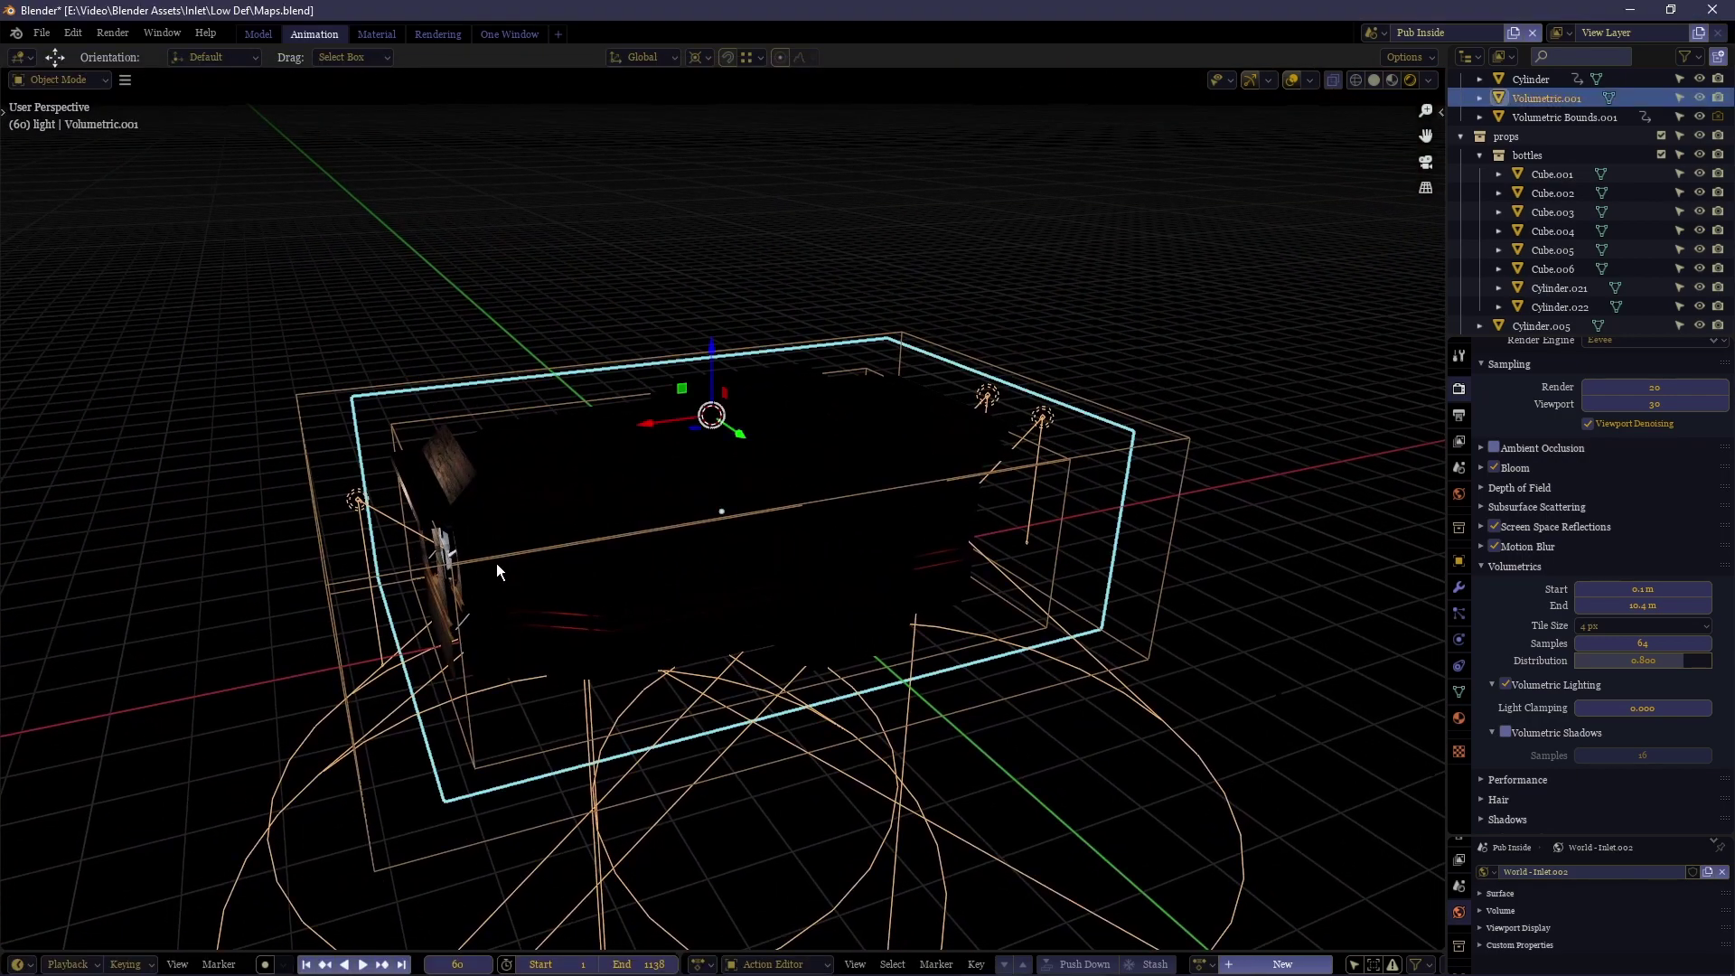
pyautogui.press('g')
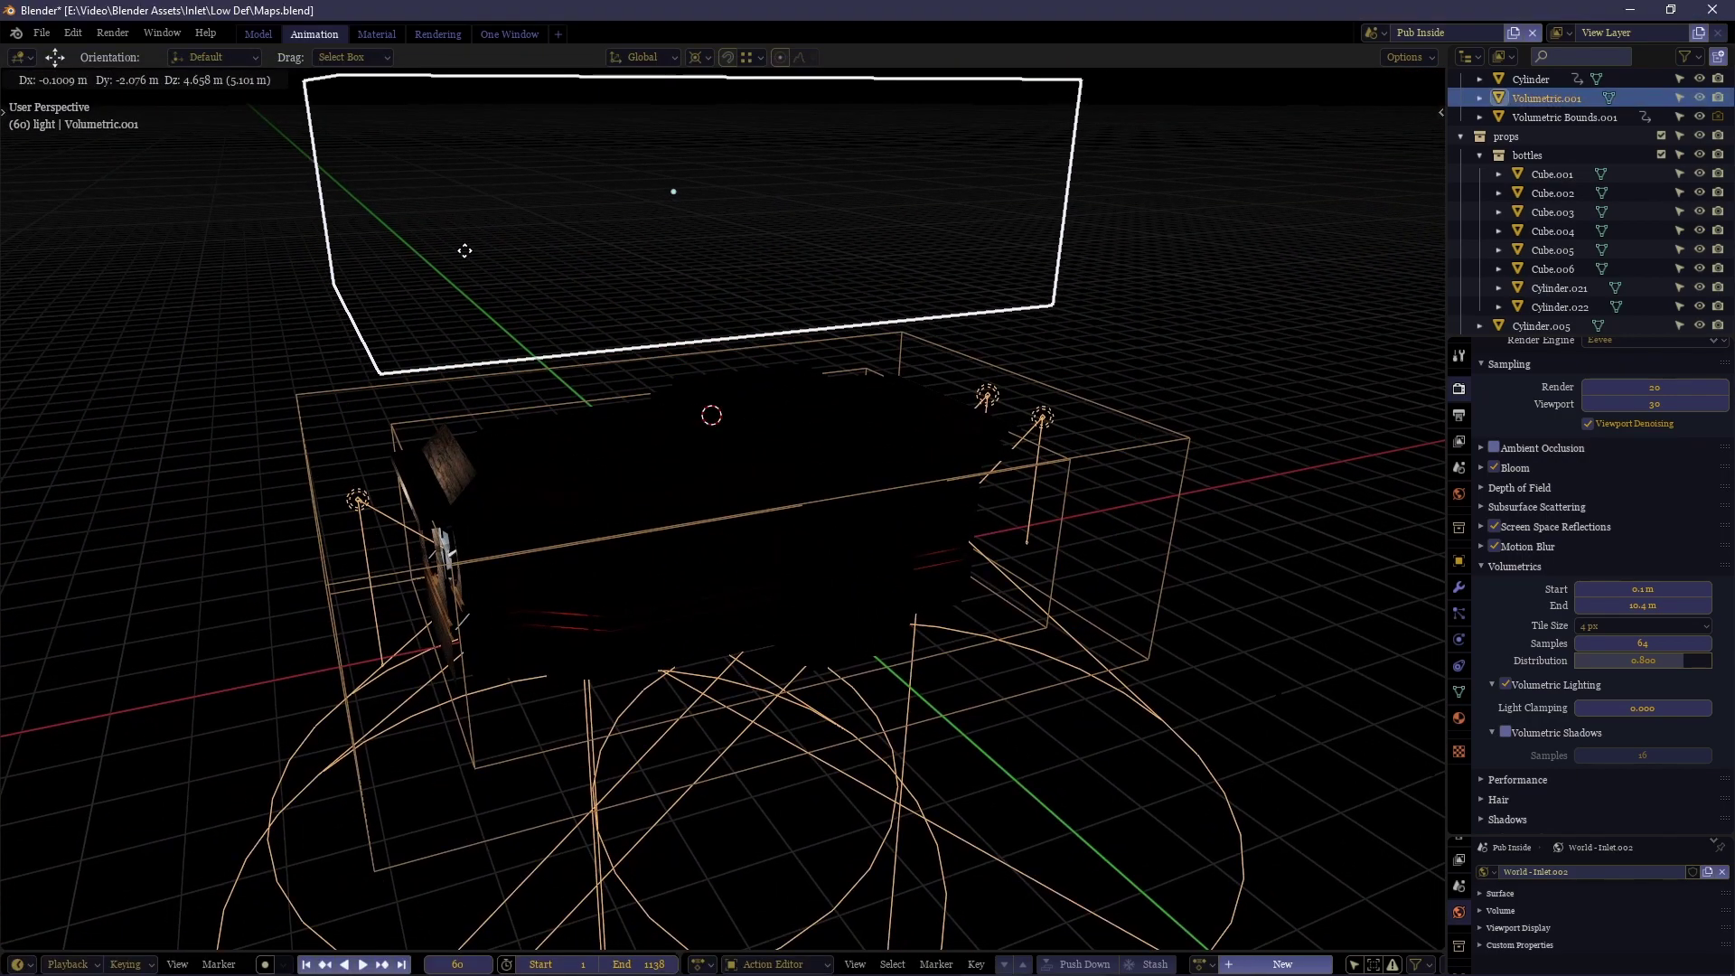
pyautogui.press('Escape')
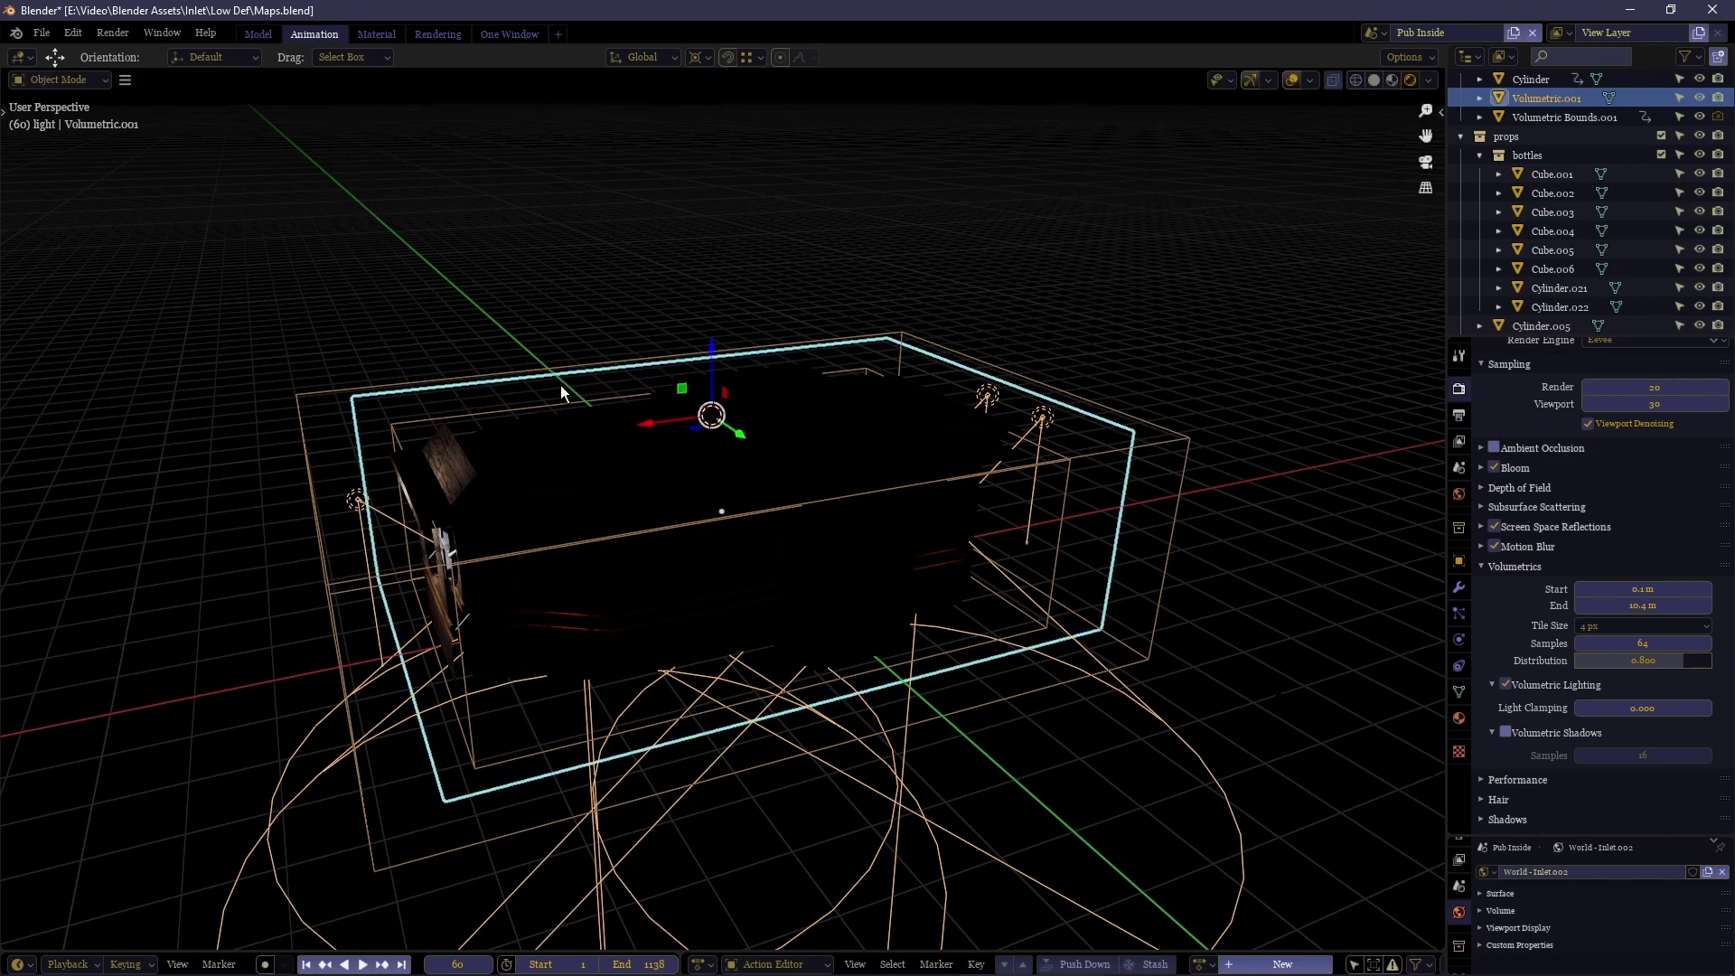
# Orbit around the pub's exterior and fly up to the round window to examine the light beam in the volume.
pyautogui.moveTo(556, 482); pyautogui.dragTo(1062, 418, button='middle')
pyautogui.moveTo(1313, 489); pyautogui.dragTo(458, 242)
pyautogui.moveTo(458, 242); pyautogui.dragTo(442, 280, button='middle')
pyautogui.scroll(10, 723, 509)
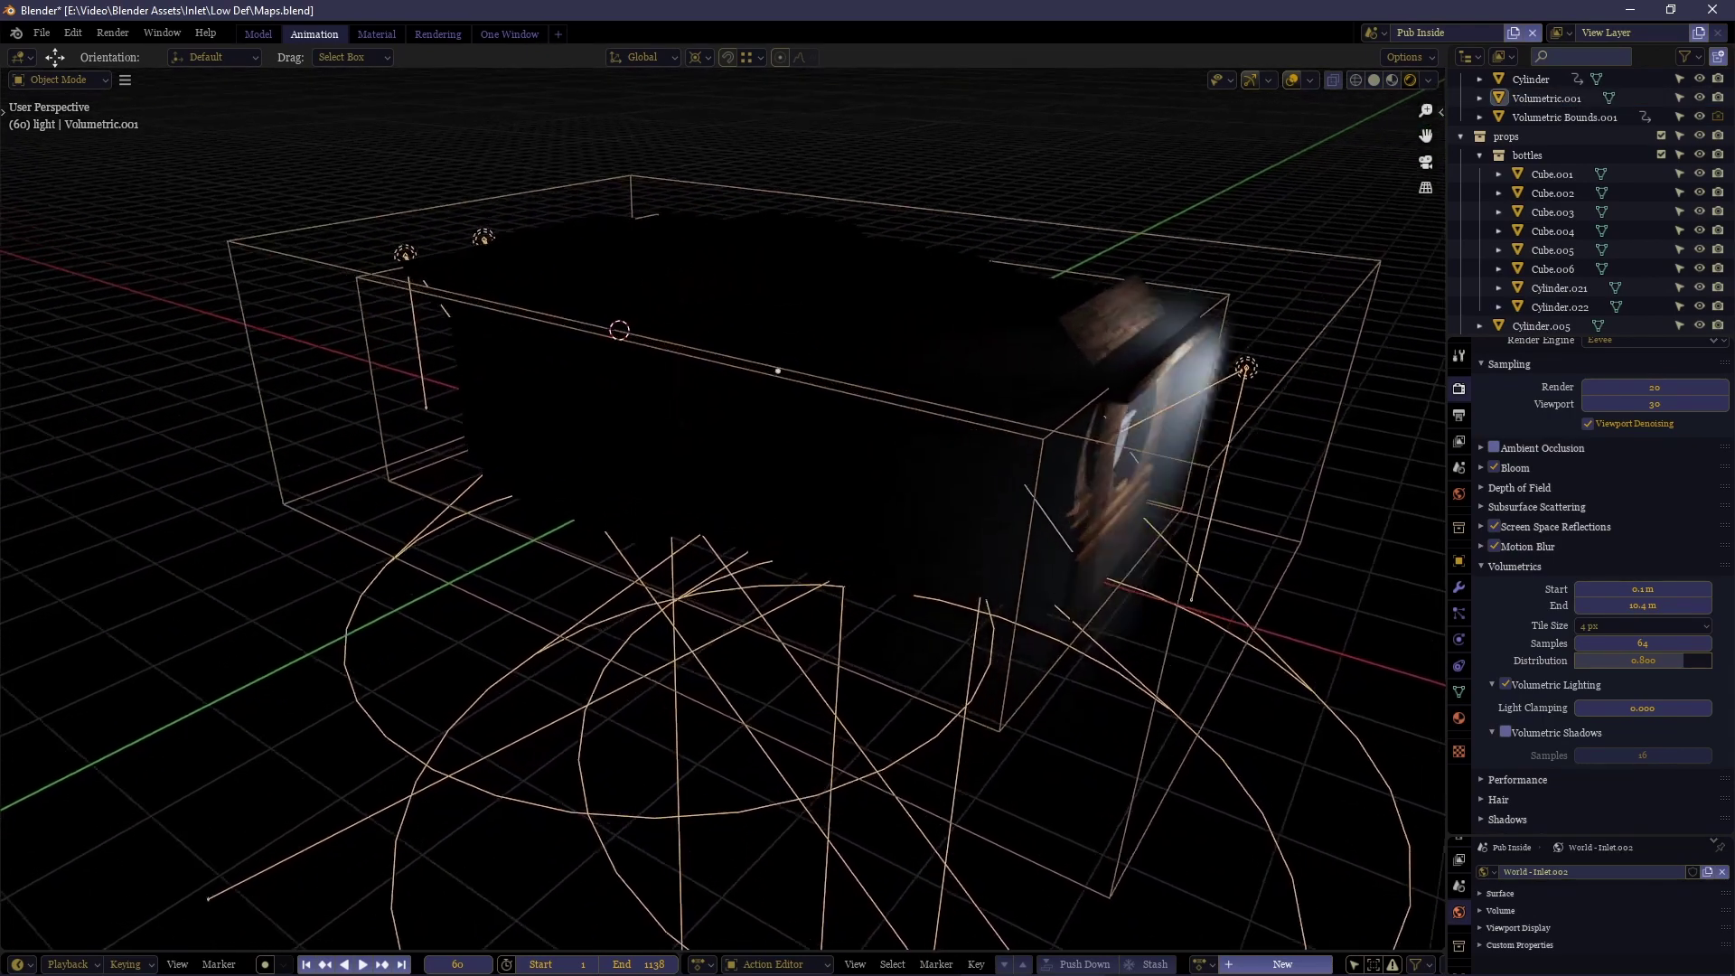
pyautogui.press('w')
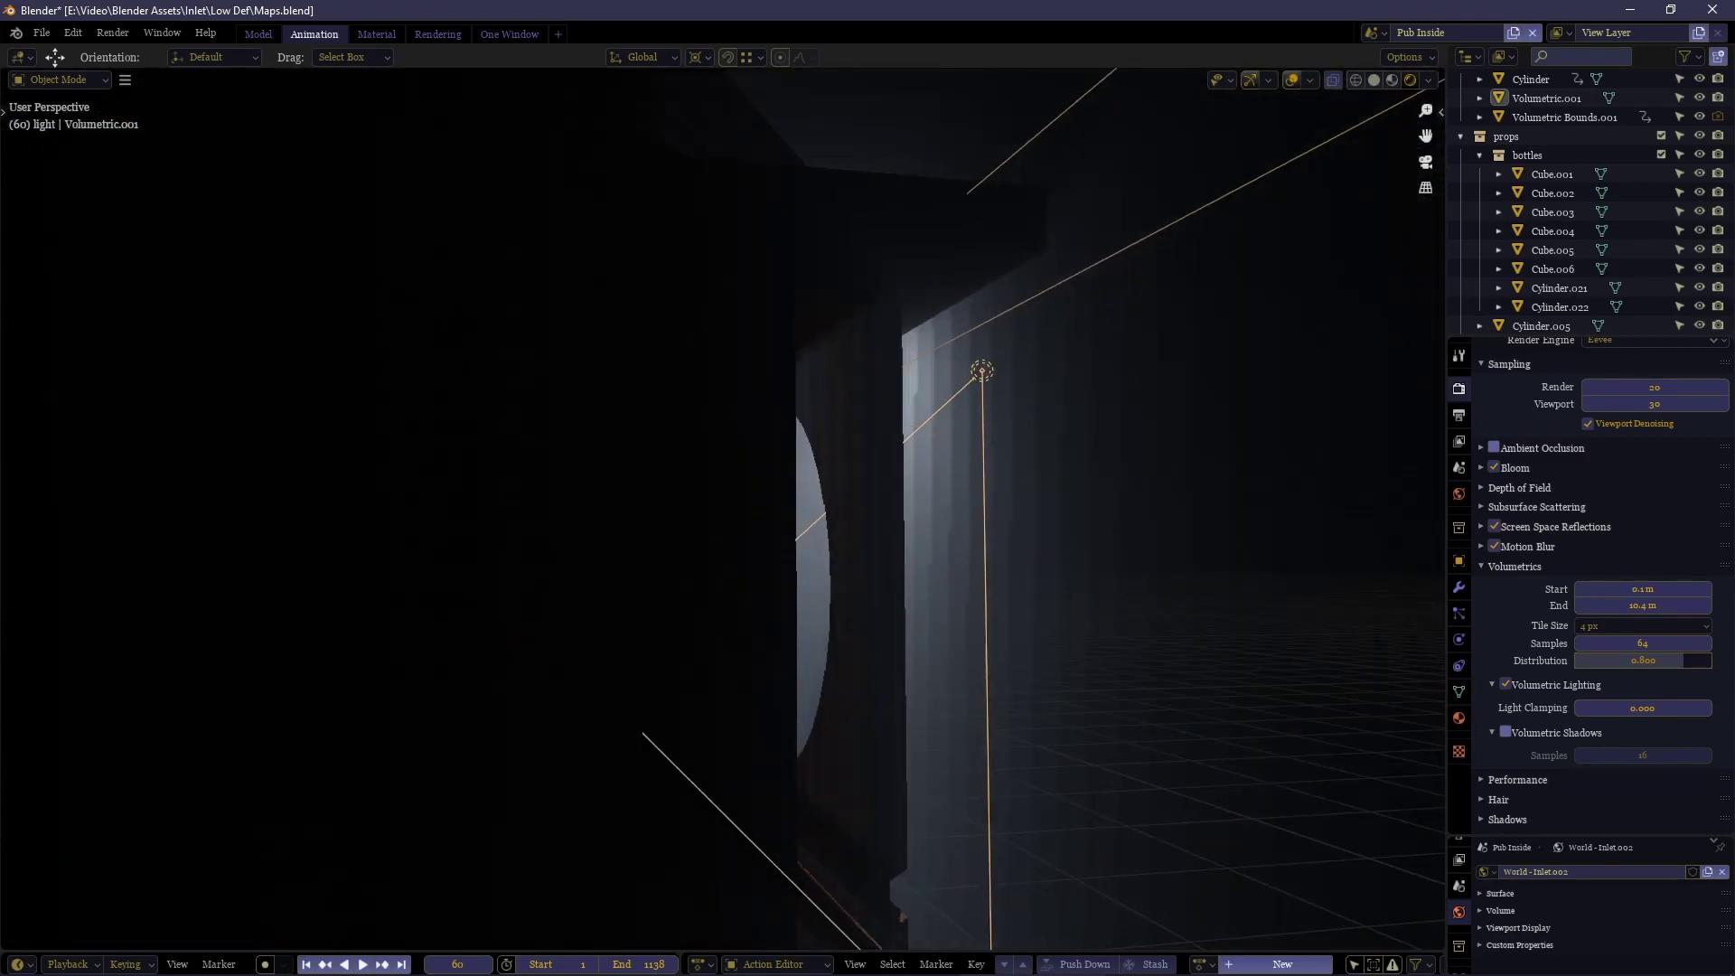
pyautogui.click(749, 328)
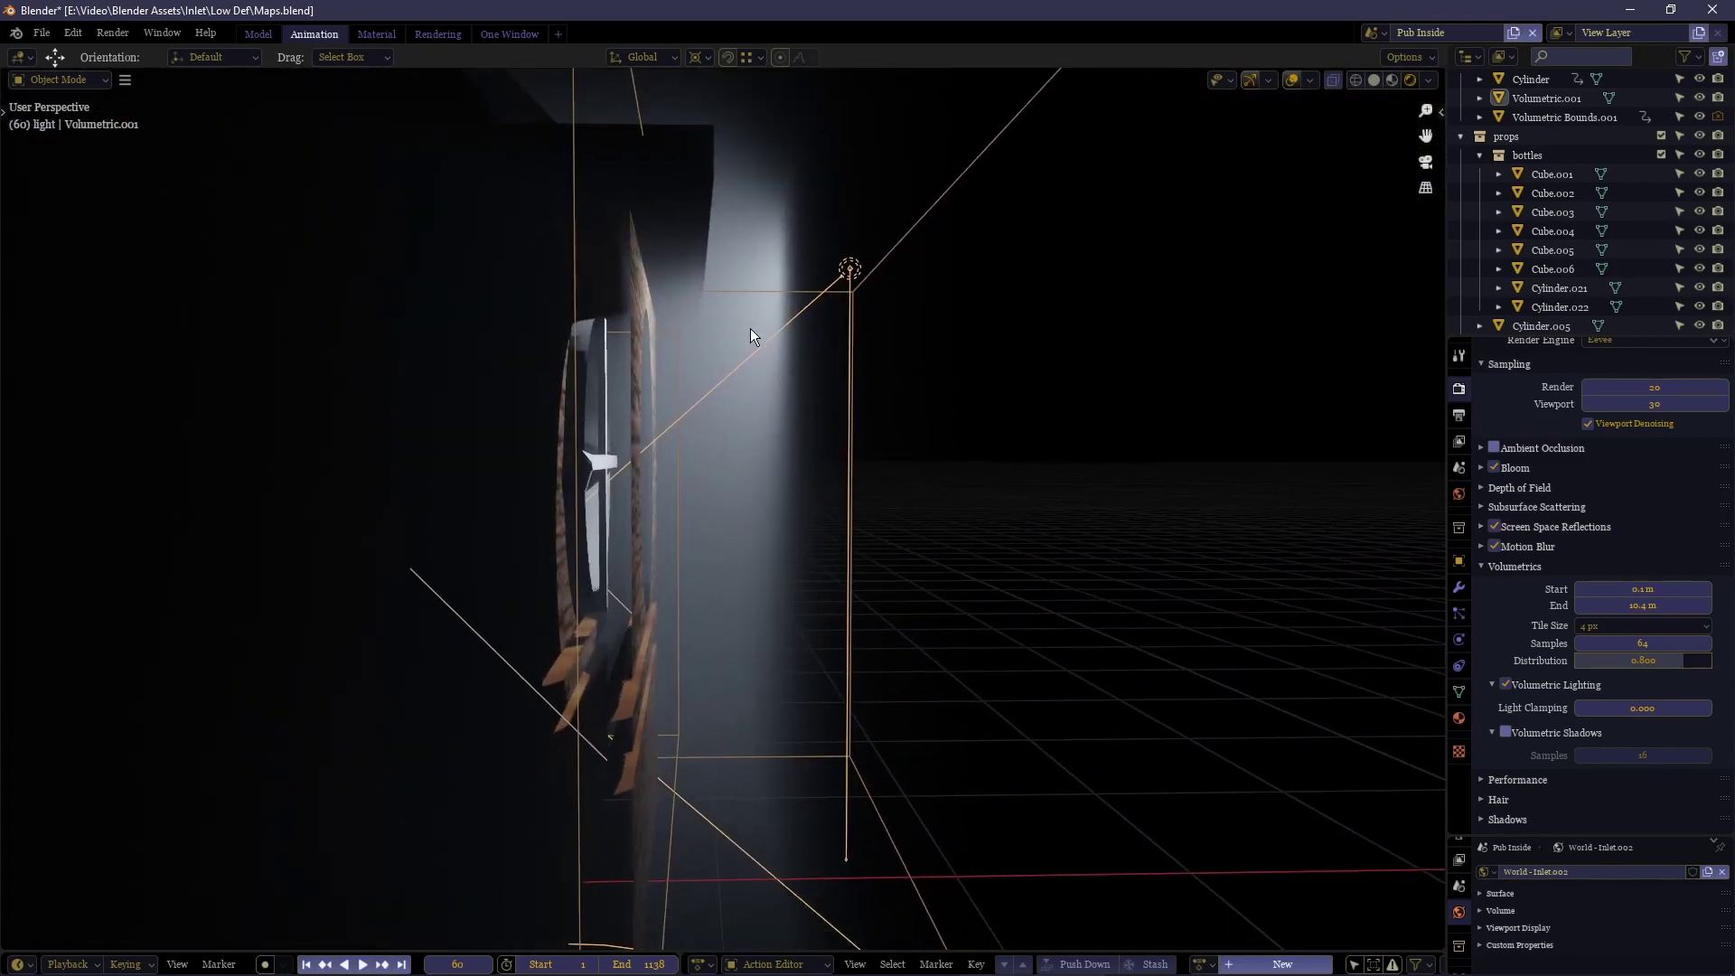
# Select the Volumetric.001 box, fly through the round window into the pub interior and show the box's volume material settings.
pyautogui.click(773, 399)
pyautogui.hotkey('shift', '`')
pyautogui.press('w')
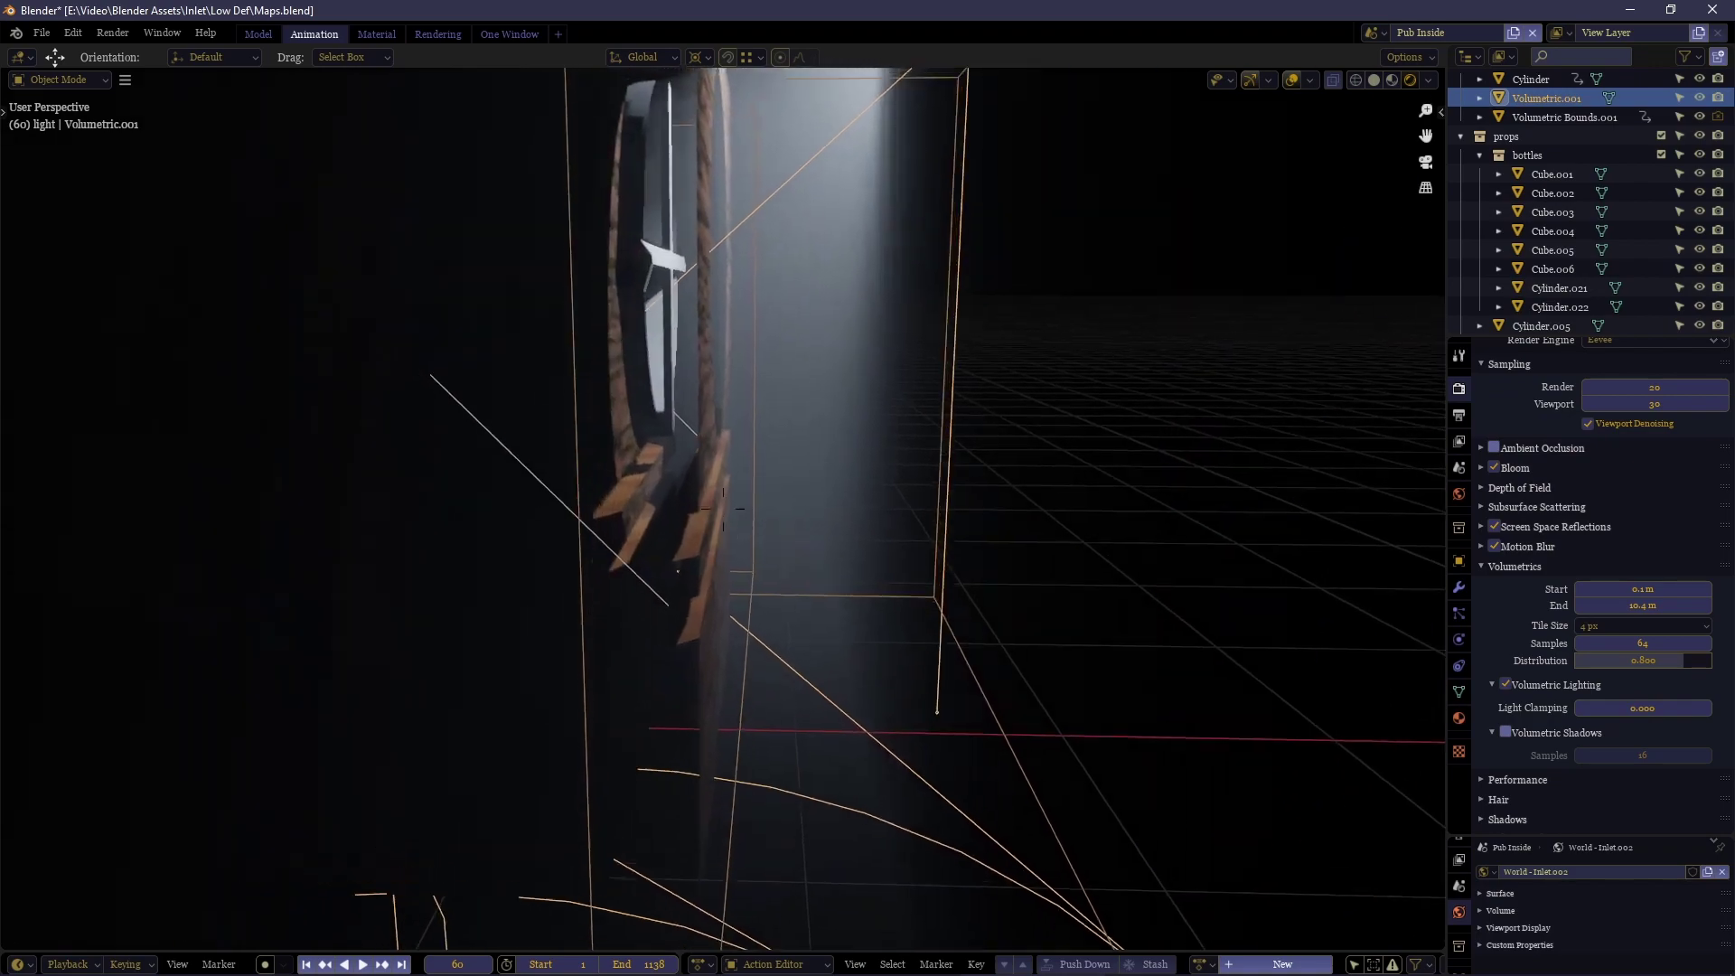
pyautogui.press('w')
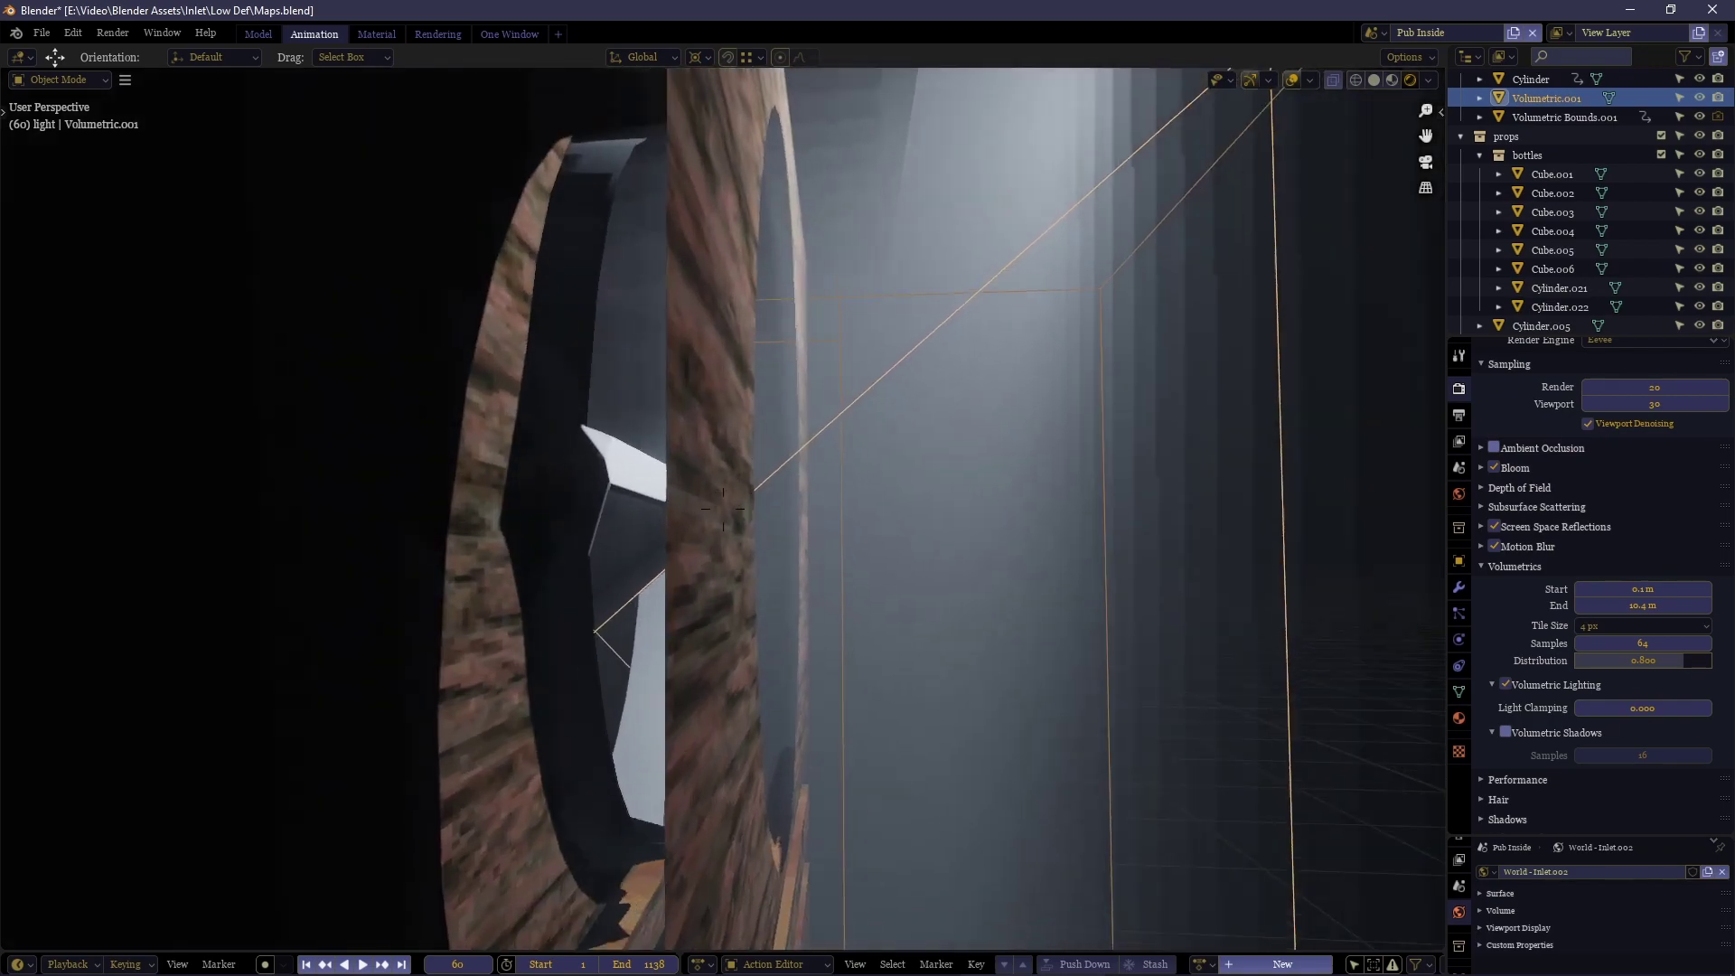
pyautogui.press('w')
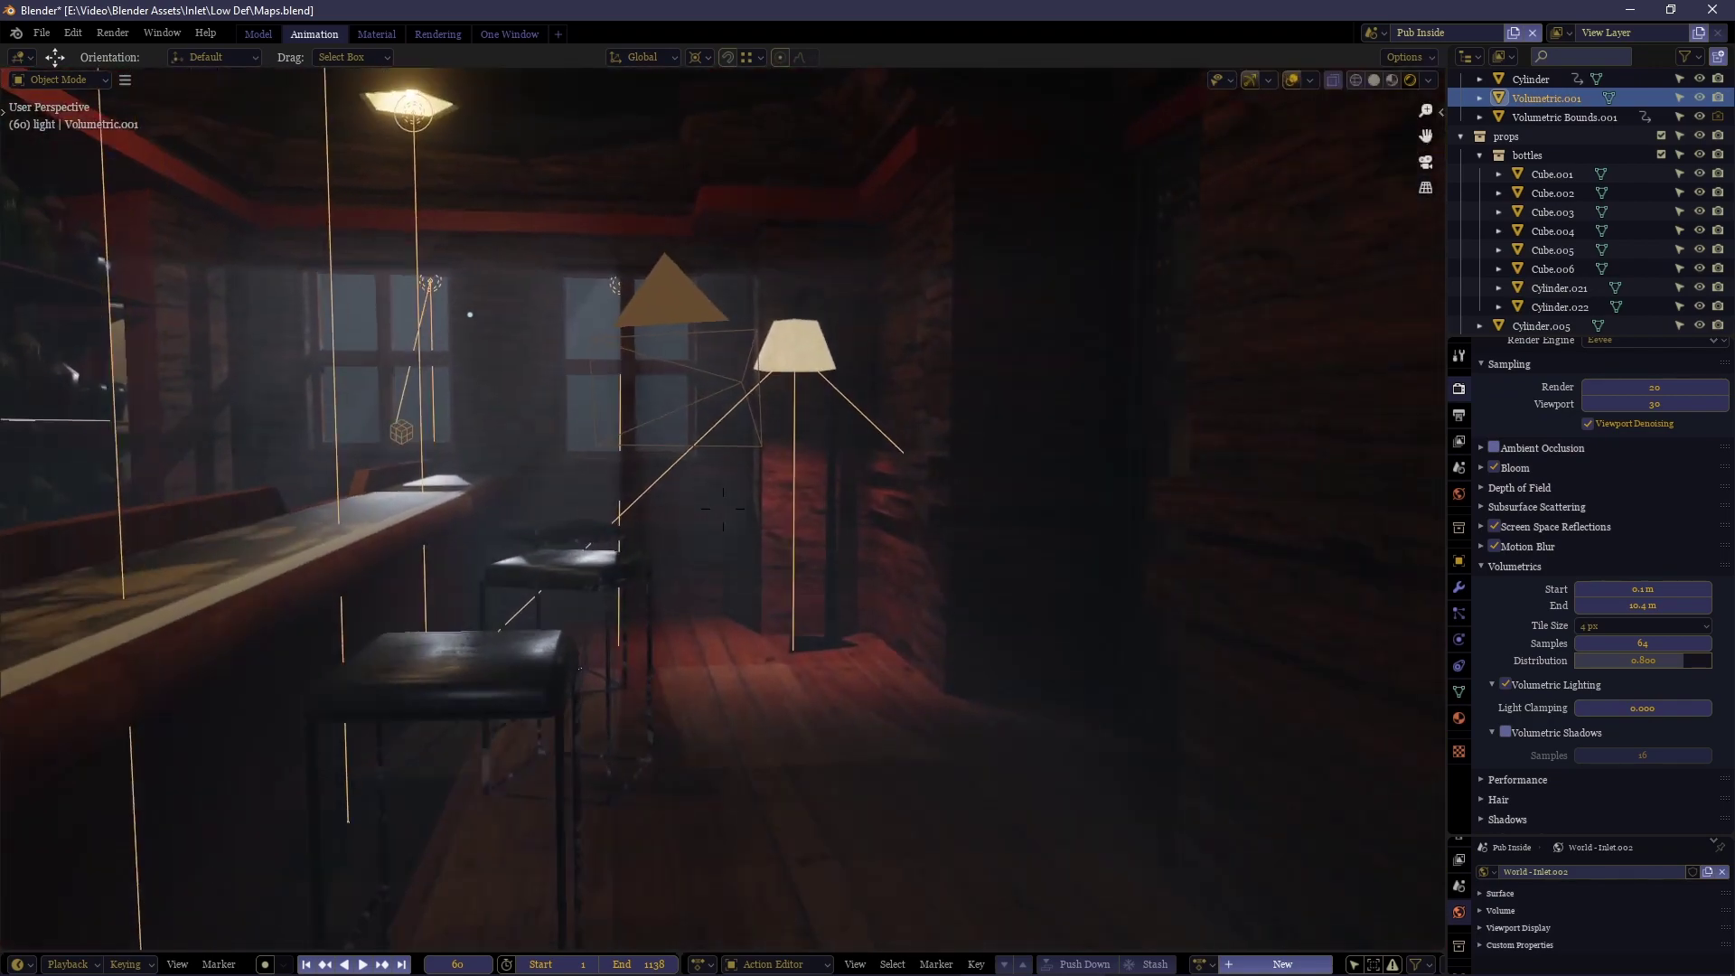
pyautogui.press('w')
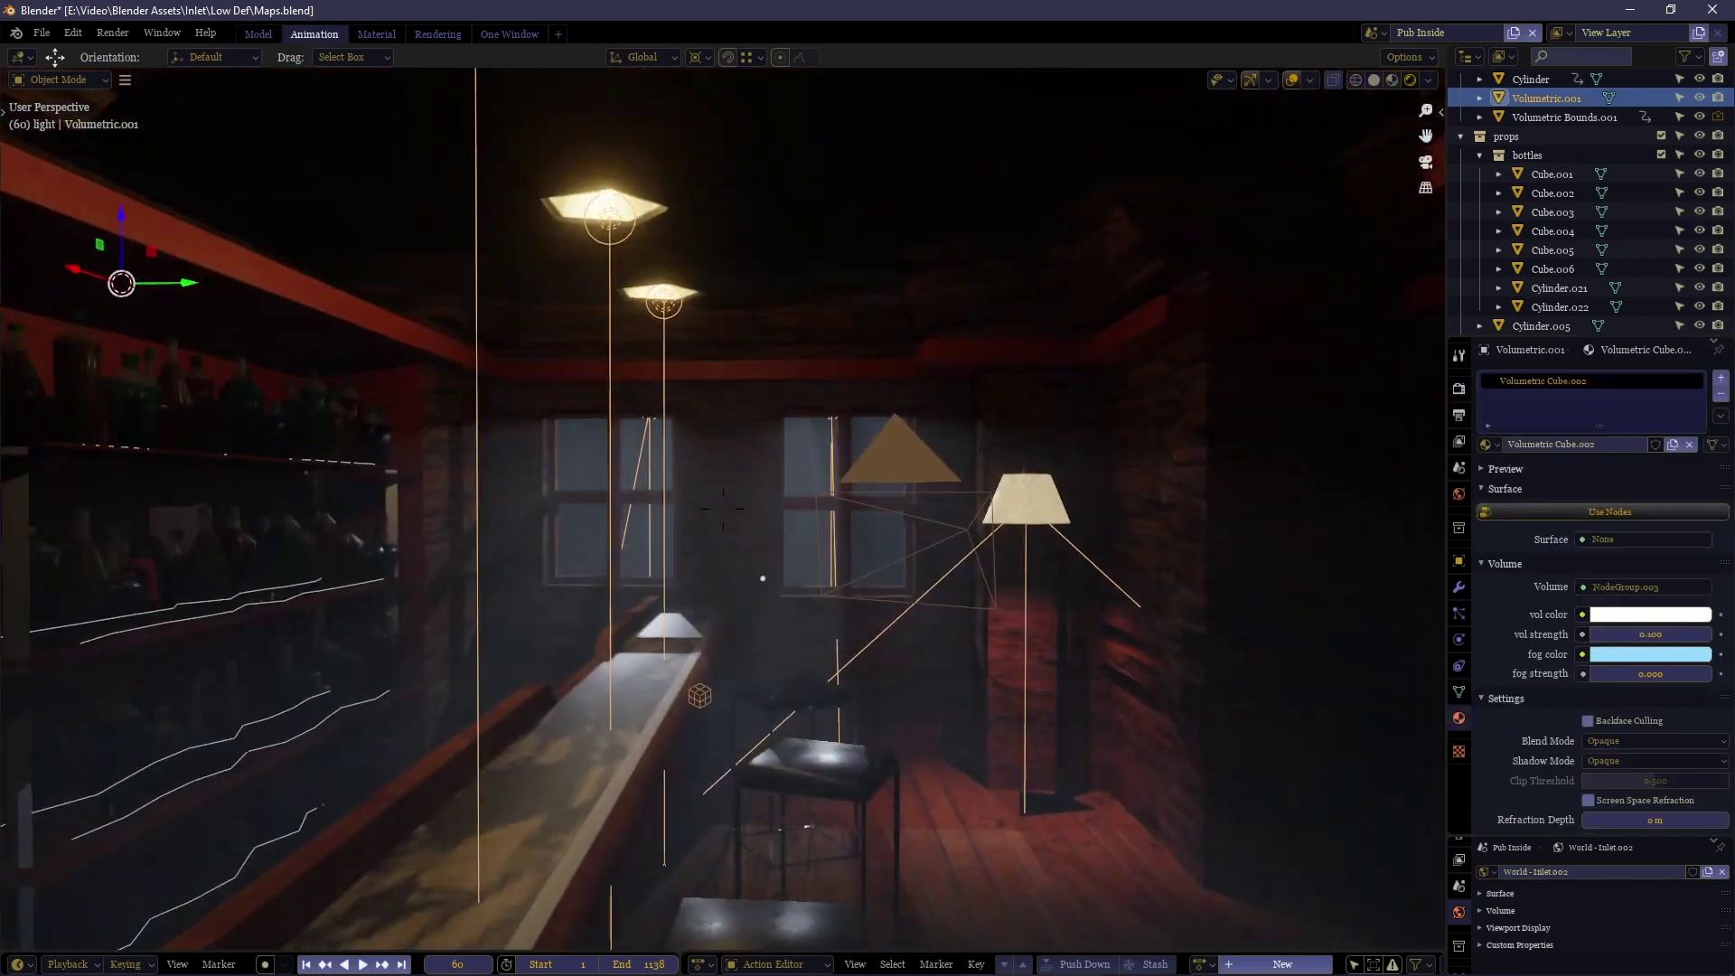
# Show the scene's Eevee volumetrics render settings and set the volumetric tile size to 8 px.
pyautogui.press('w')
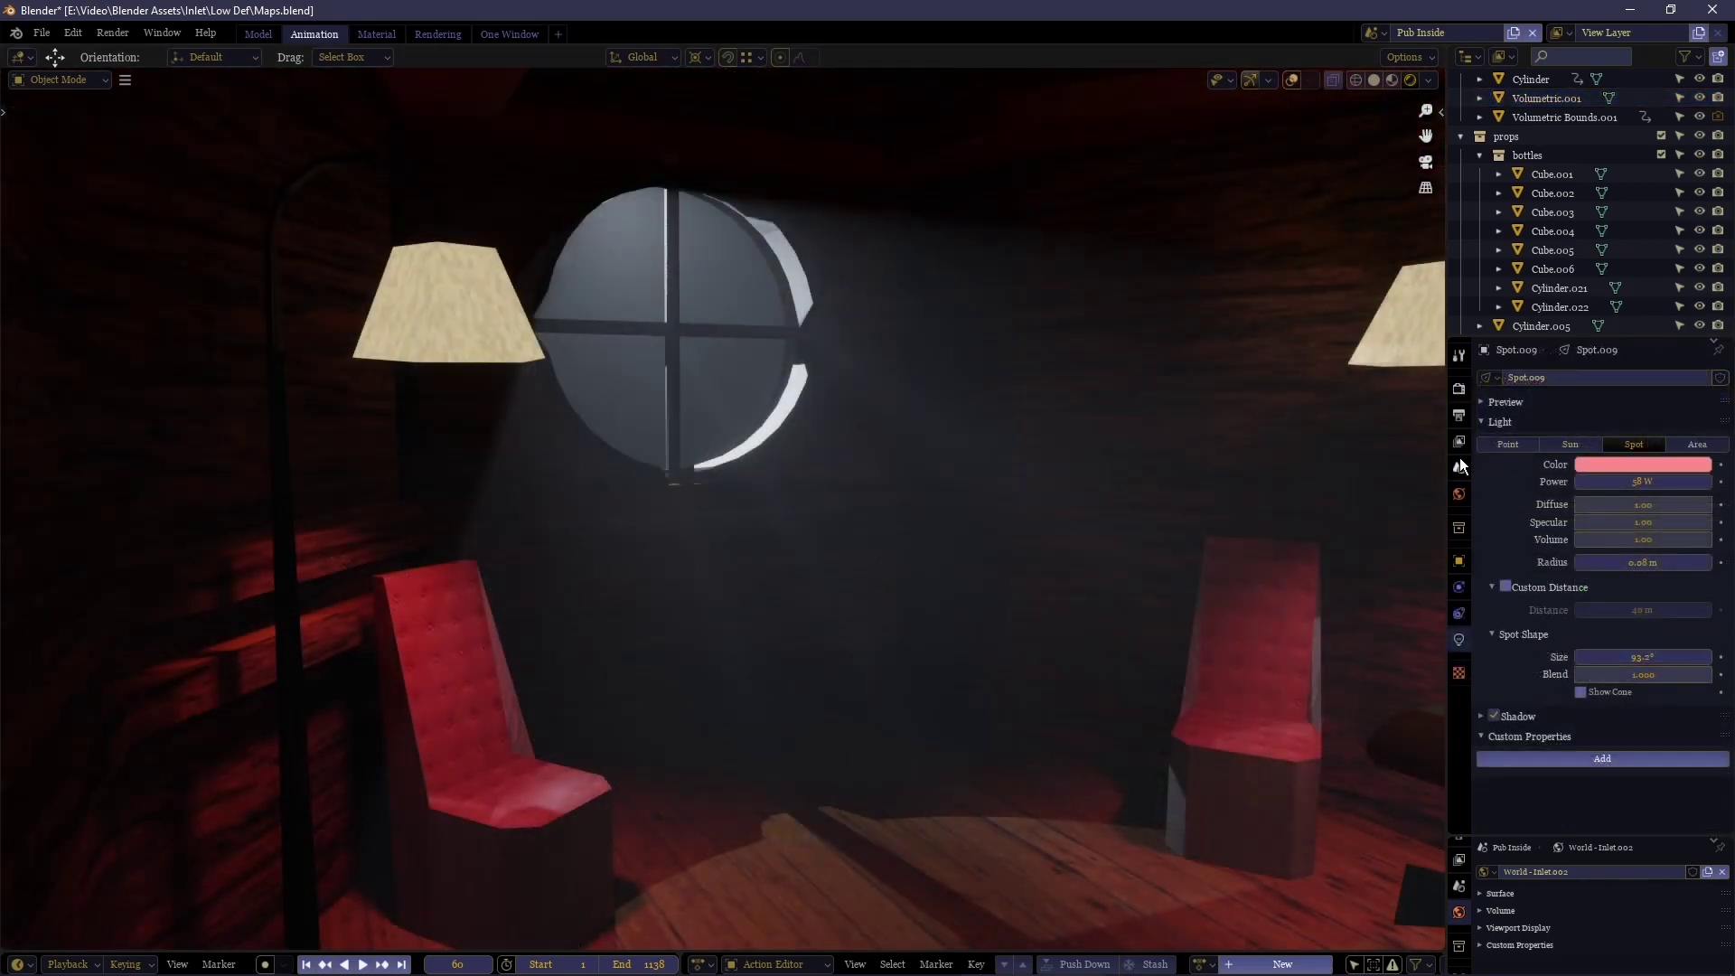
pyautogui.click(1456, 387)
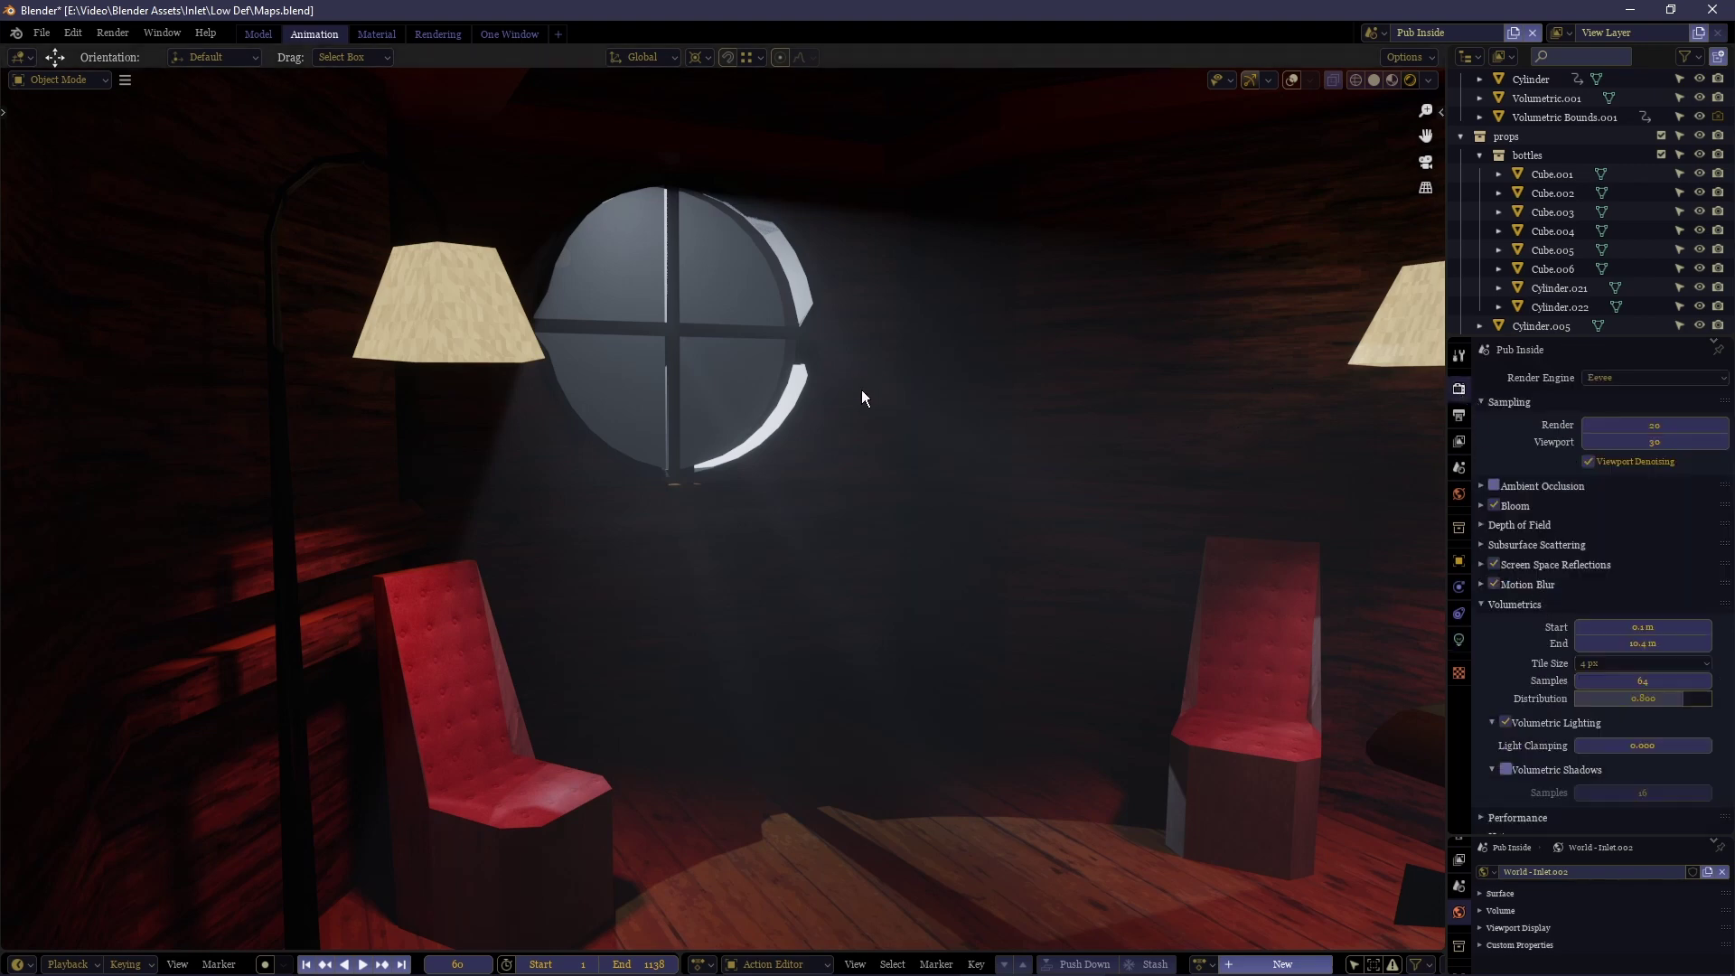
pyautogui.scroll(-2, 1604, 542)
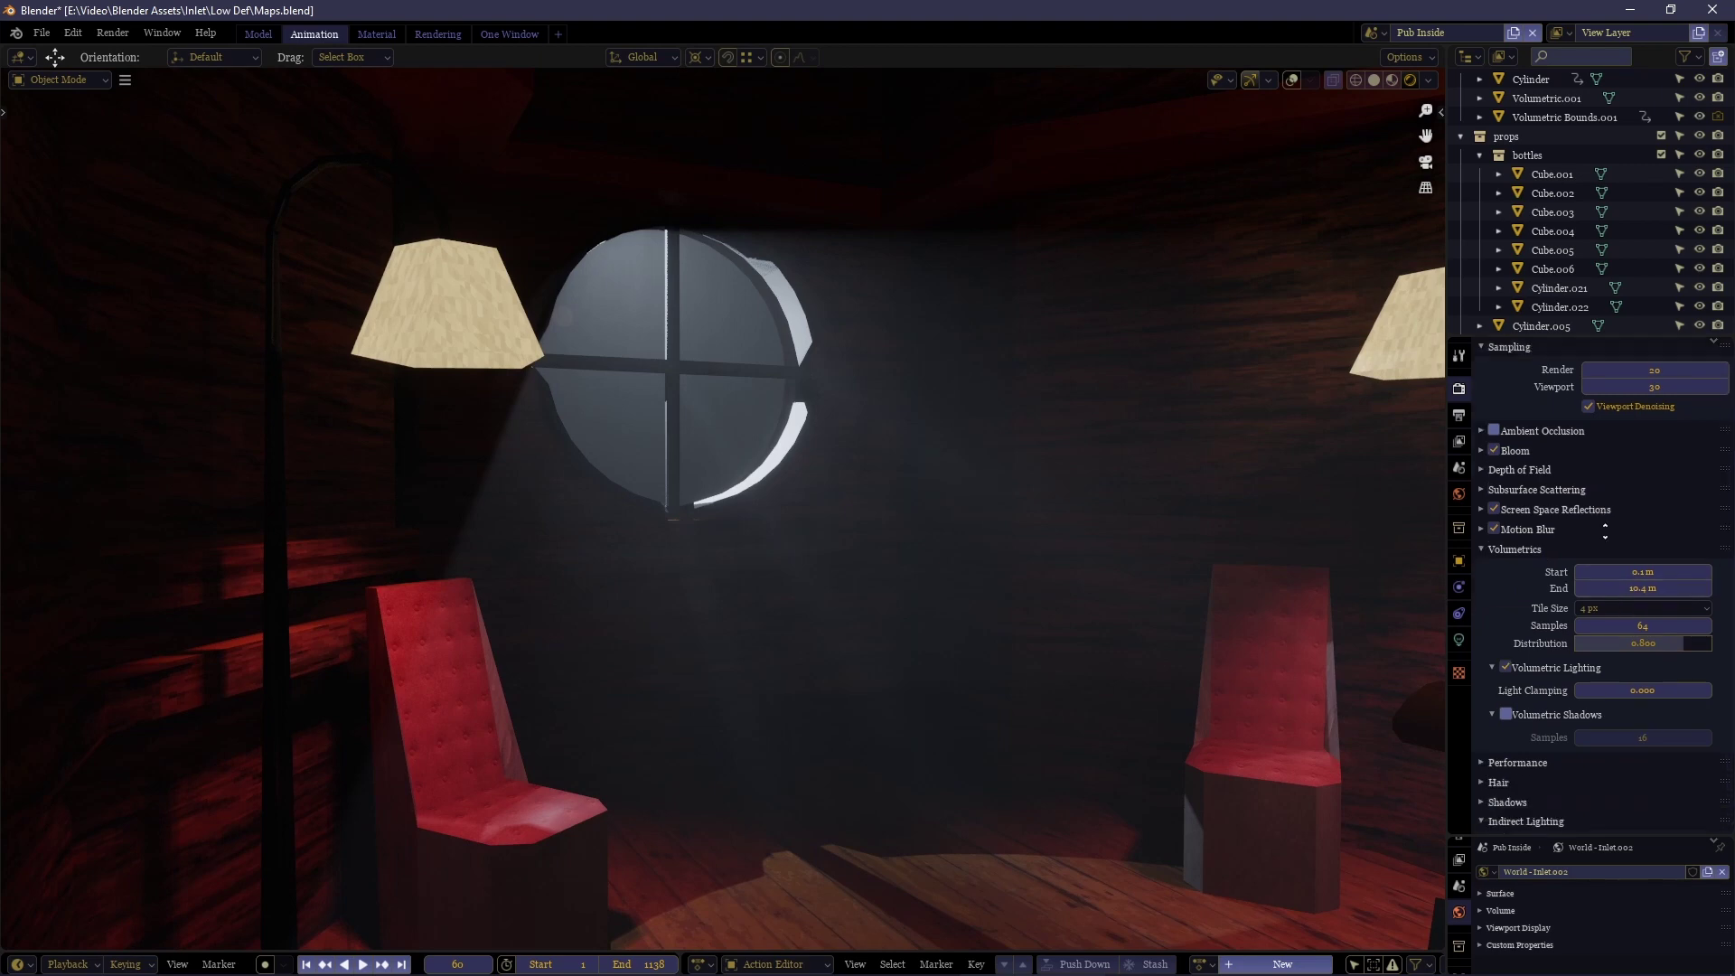
pyautogui.scroll(-4, 1506, 561)
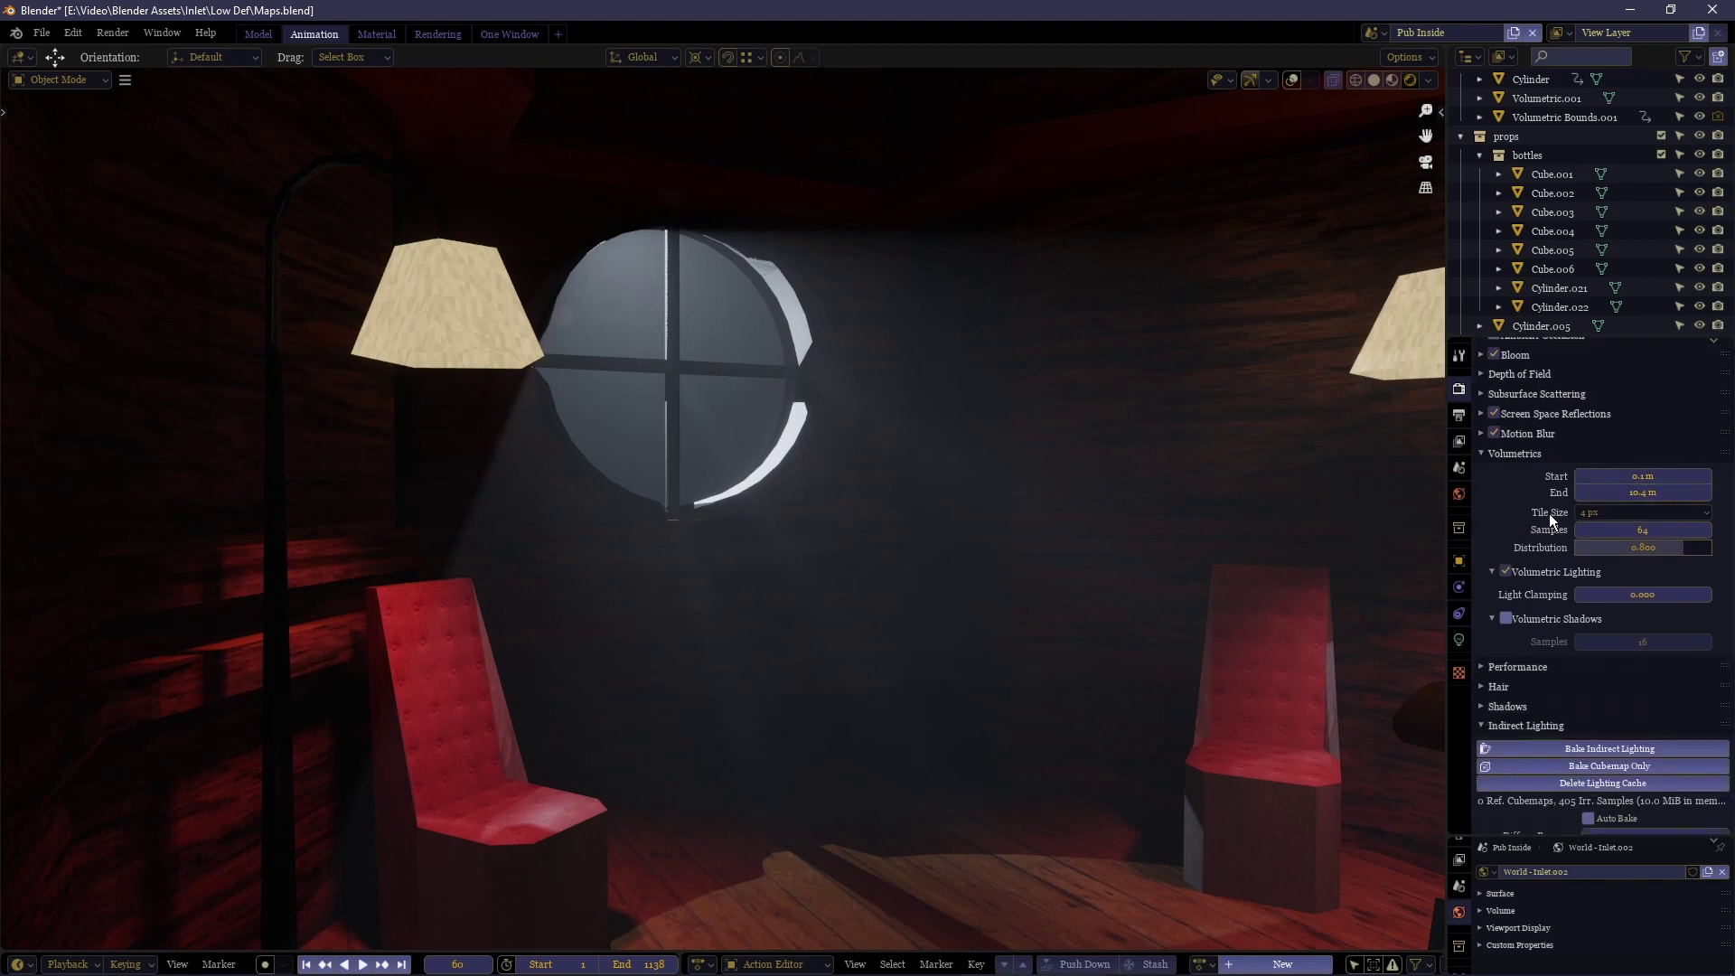
pyautogui.click(1617, 513)
pyautogui.click(1607, 514)
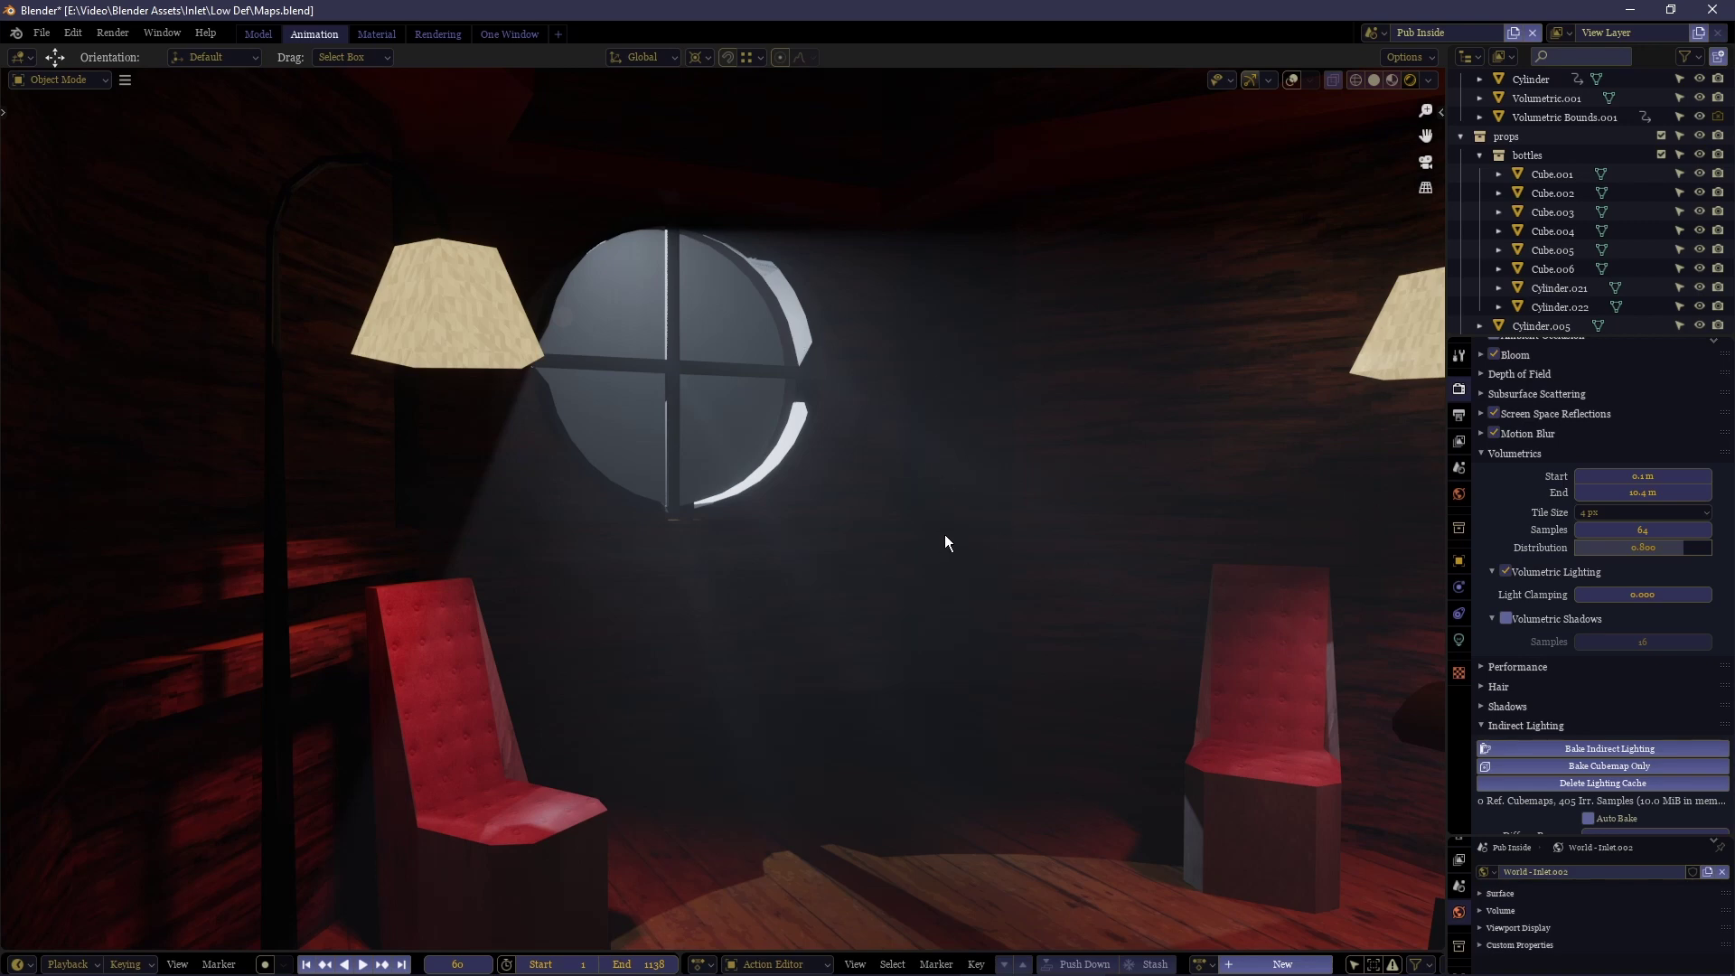
pyautogui.click(1606, 512)
pyautogui.click(1645, 566)
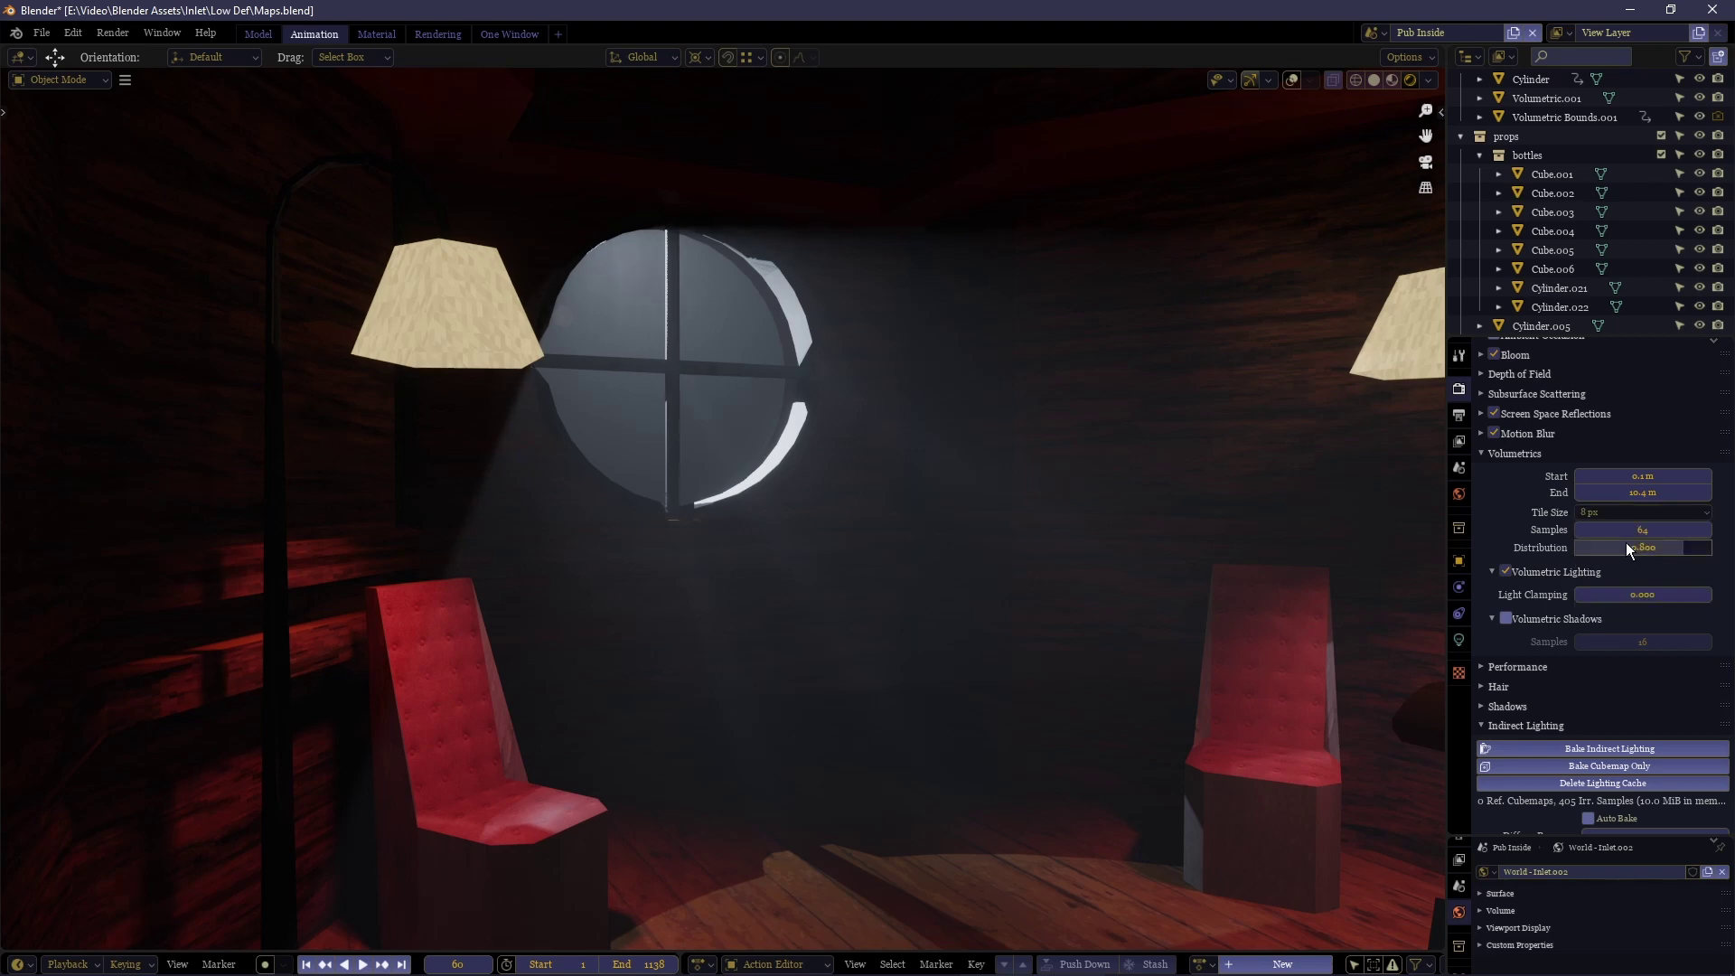
# Try the volumetrics with 1 sample, then with 256 samples and a 2 px tile size.
pyautogui.moveTo(1625, 531); pyautogui.dragTo(1288, 549)
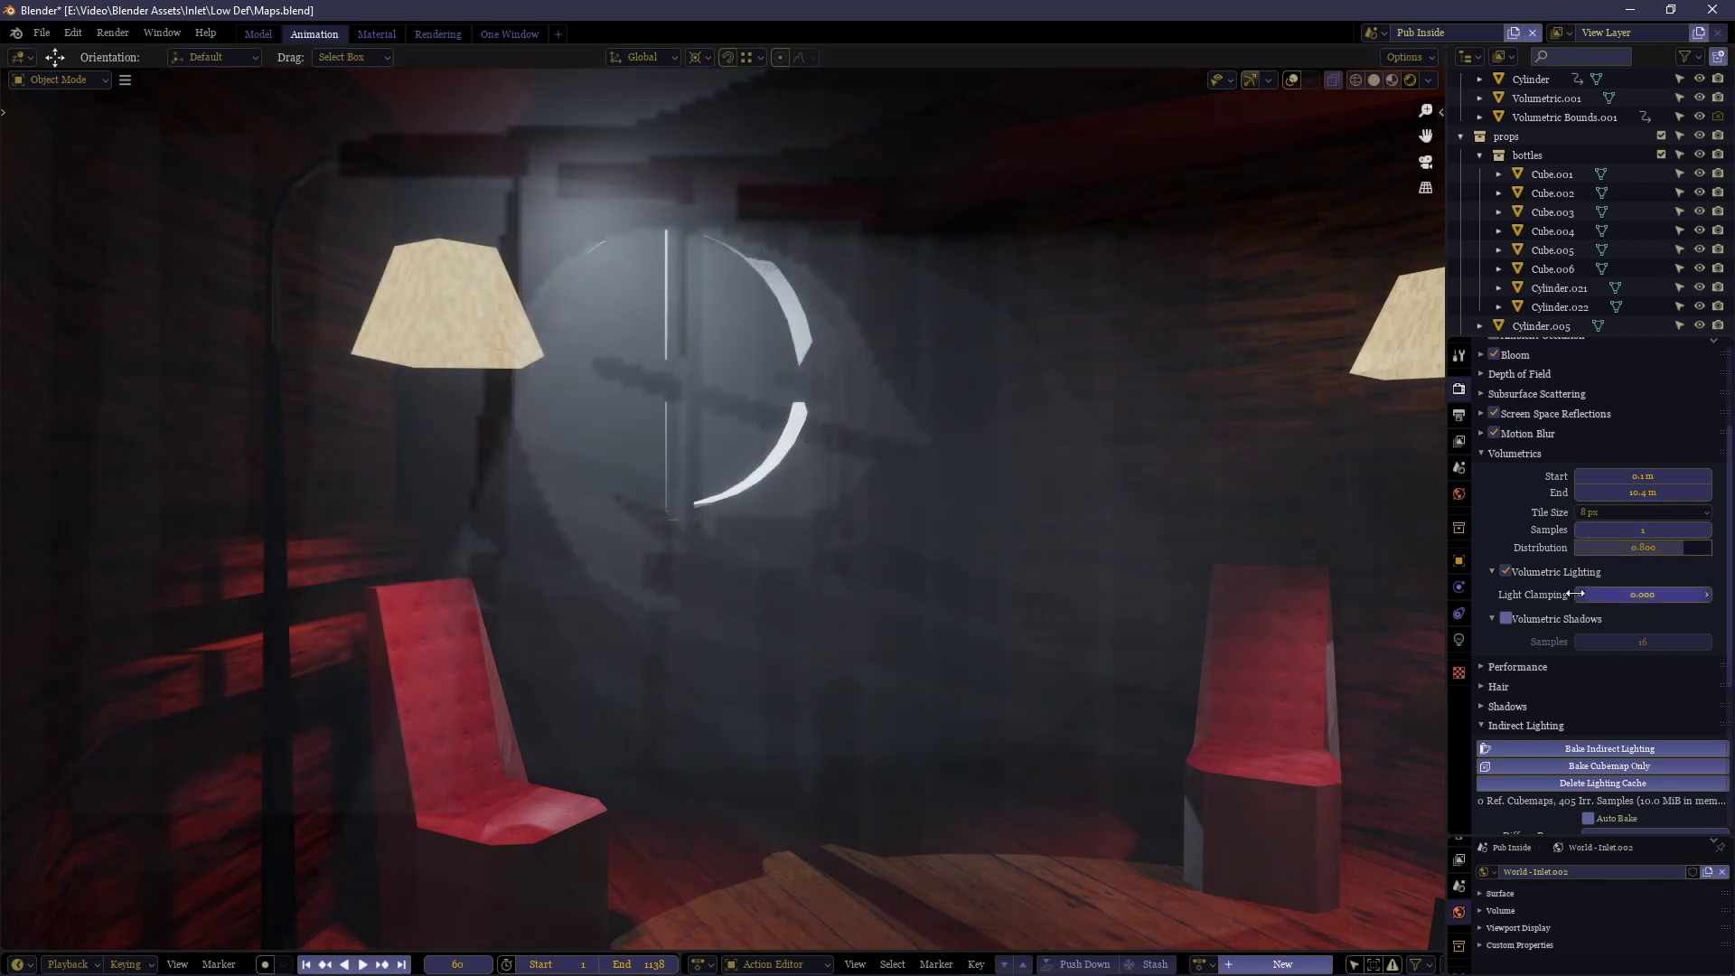
pyautogui.moveTo(1623, 530); pyautogui.dragTo(1707, 527)
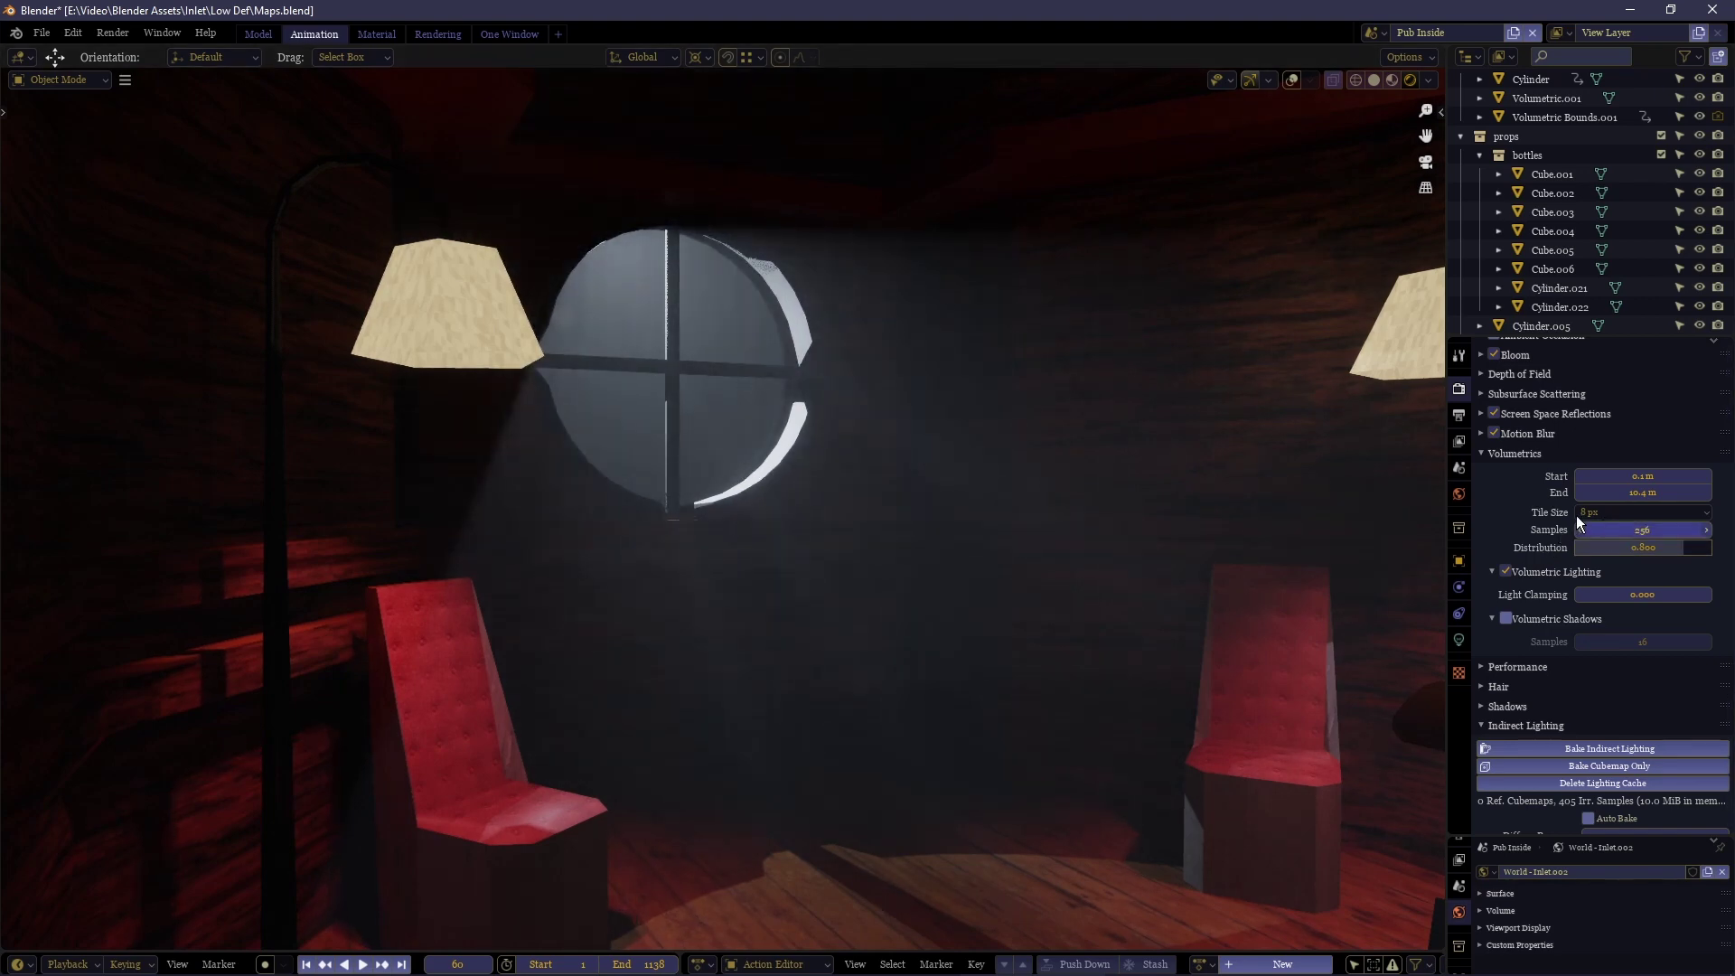
pyautogui.click(1609, 513)
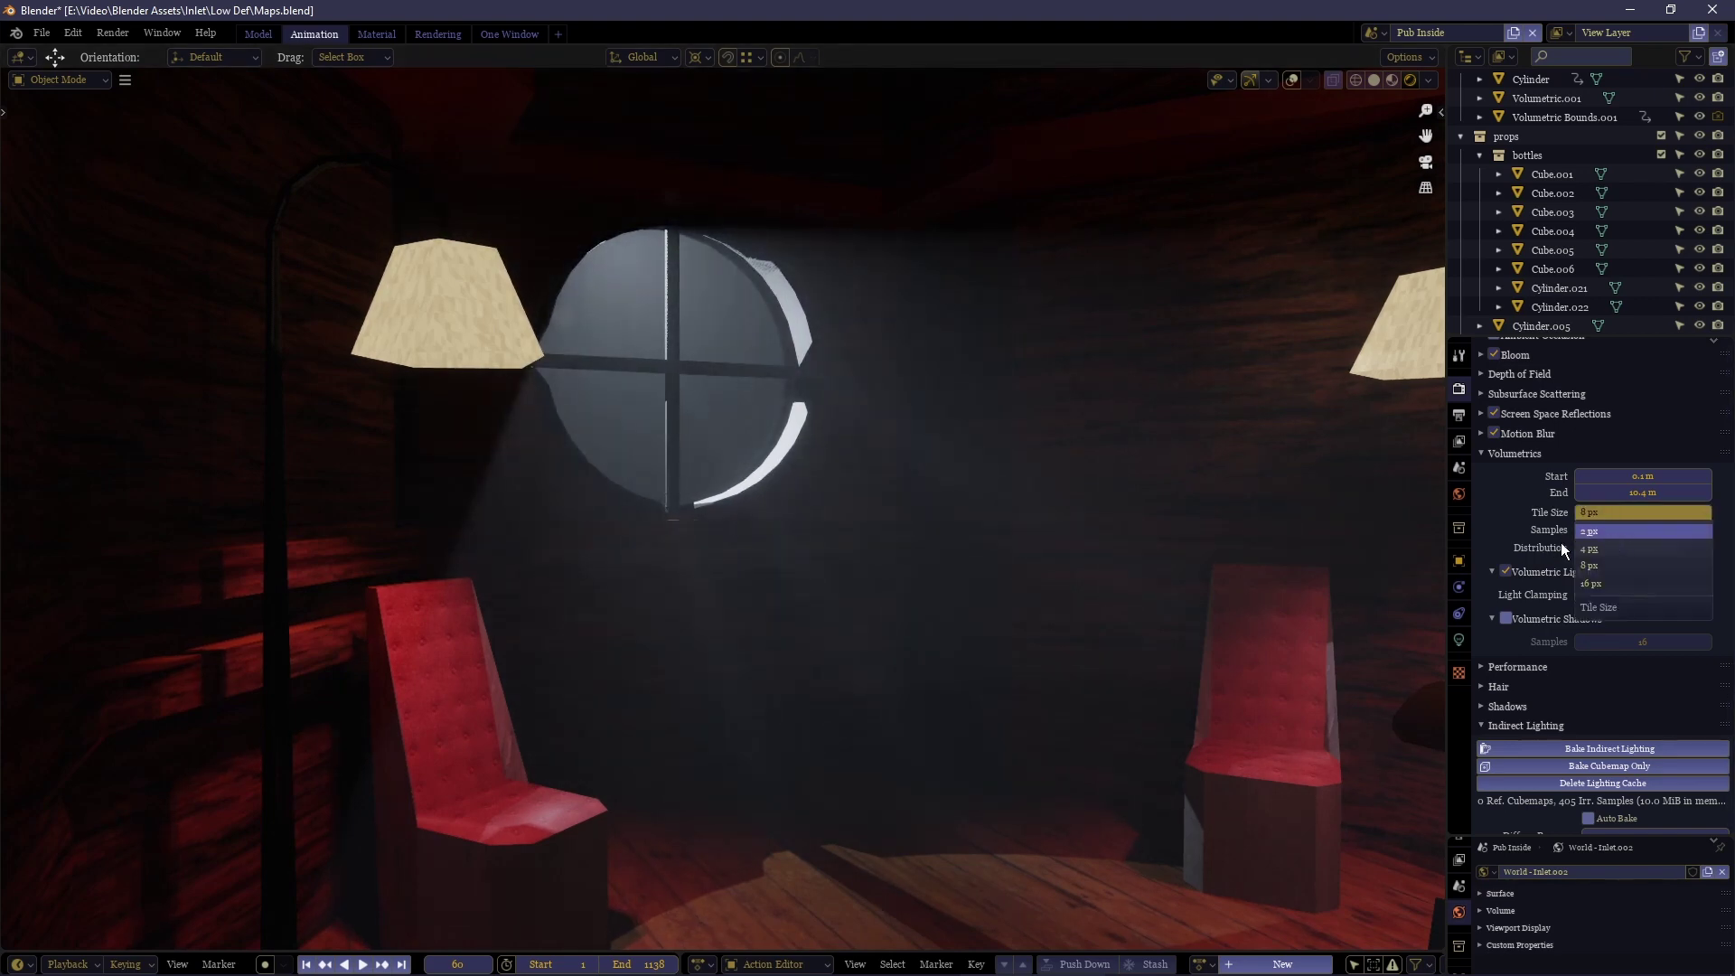
pyautogui.press('Return')
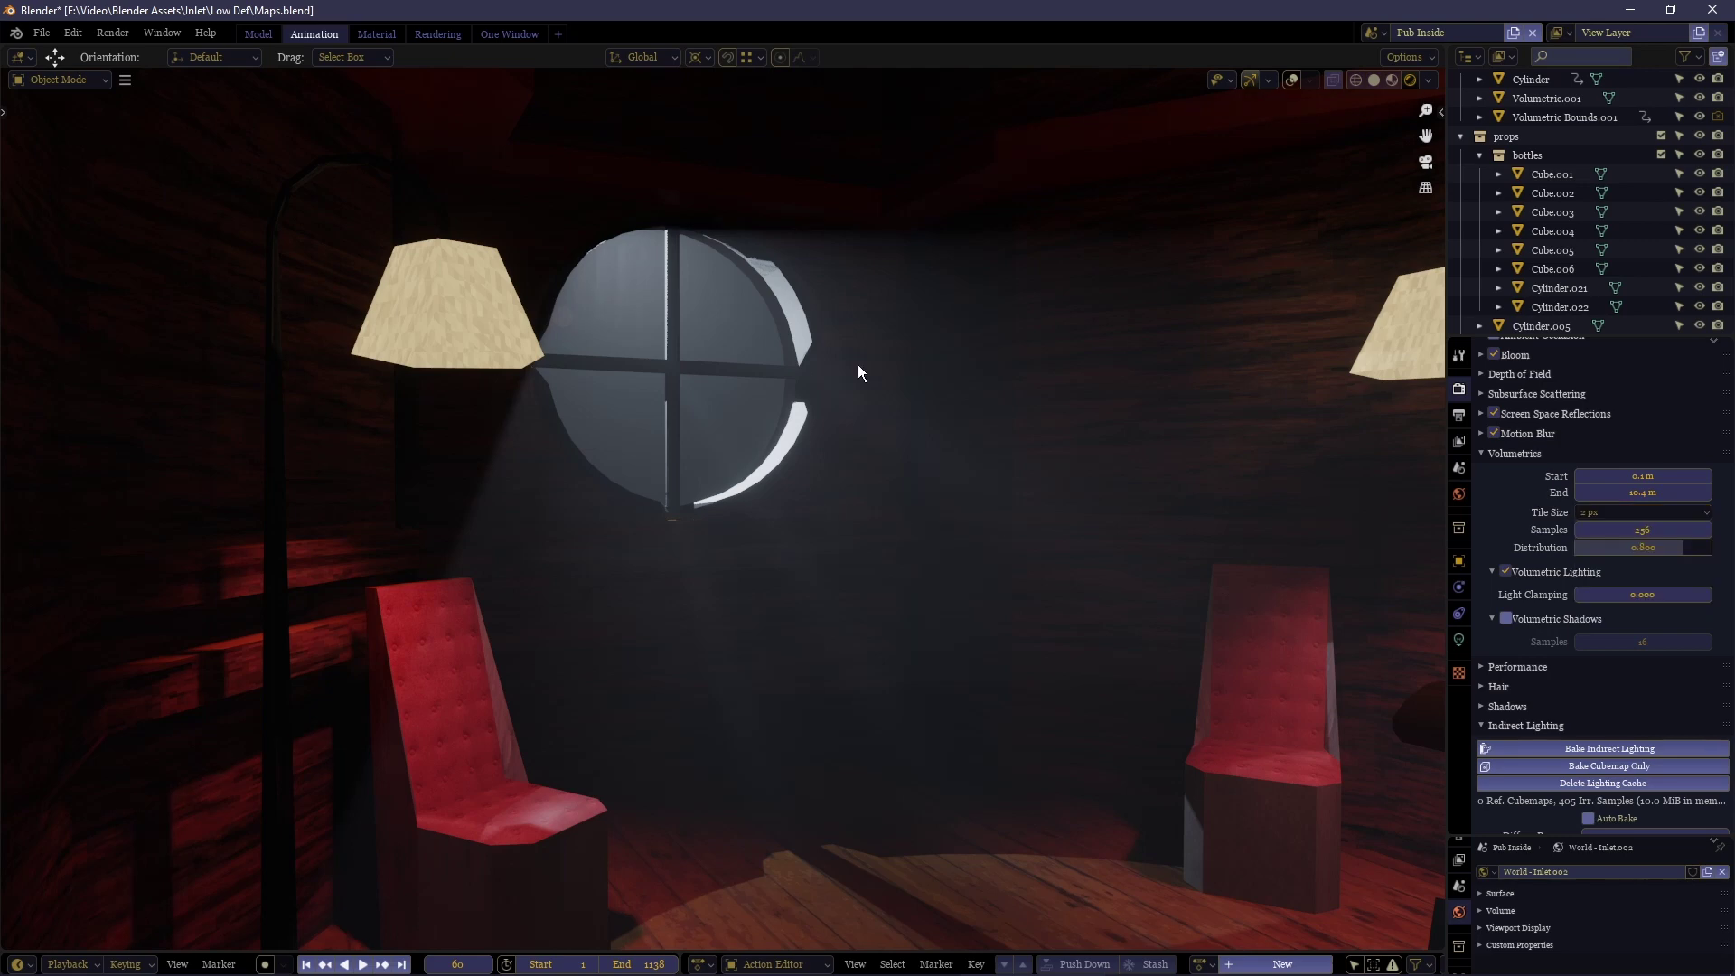
pyautogui.moveTo(757, 539); pyautogui.dragTo(871, 564, button='middle')
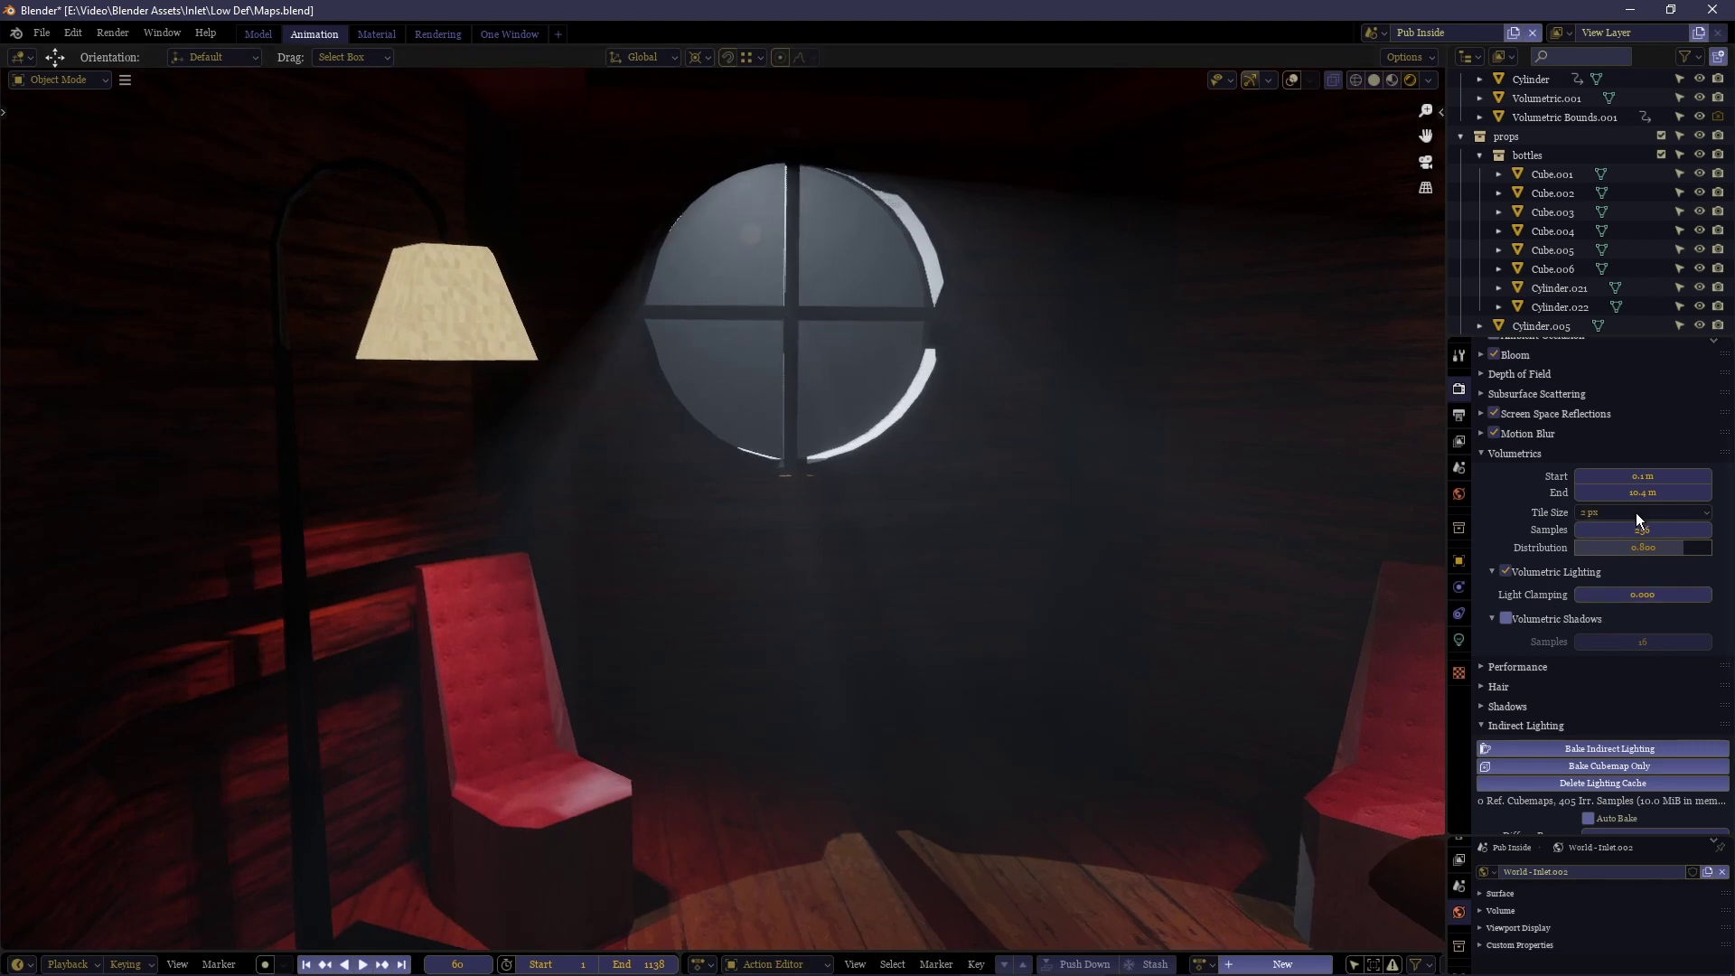
# Set the volumetric tile size to 8 px, try an End distance of 100 m and set it to 8 m.
pyautogui.click(1635, 513)
pyautogui.click(1598, 542)
pyautogui.moveTo(1619, 496); pyautogui.dragTo(1658, 495)
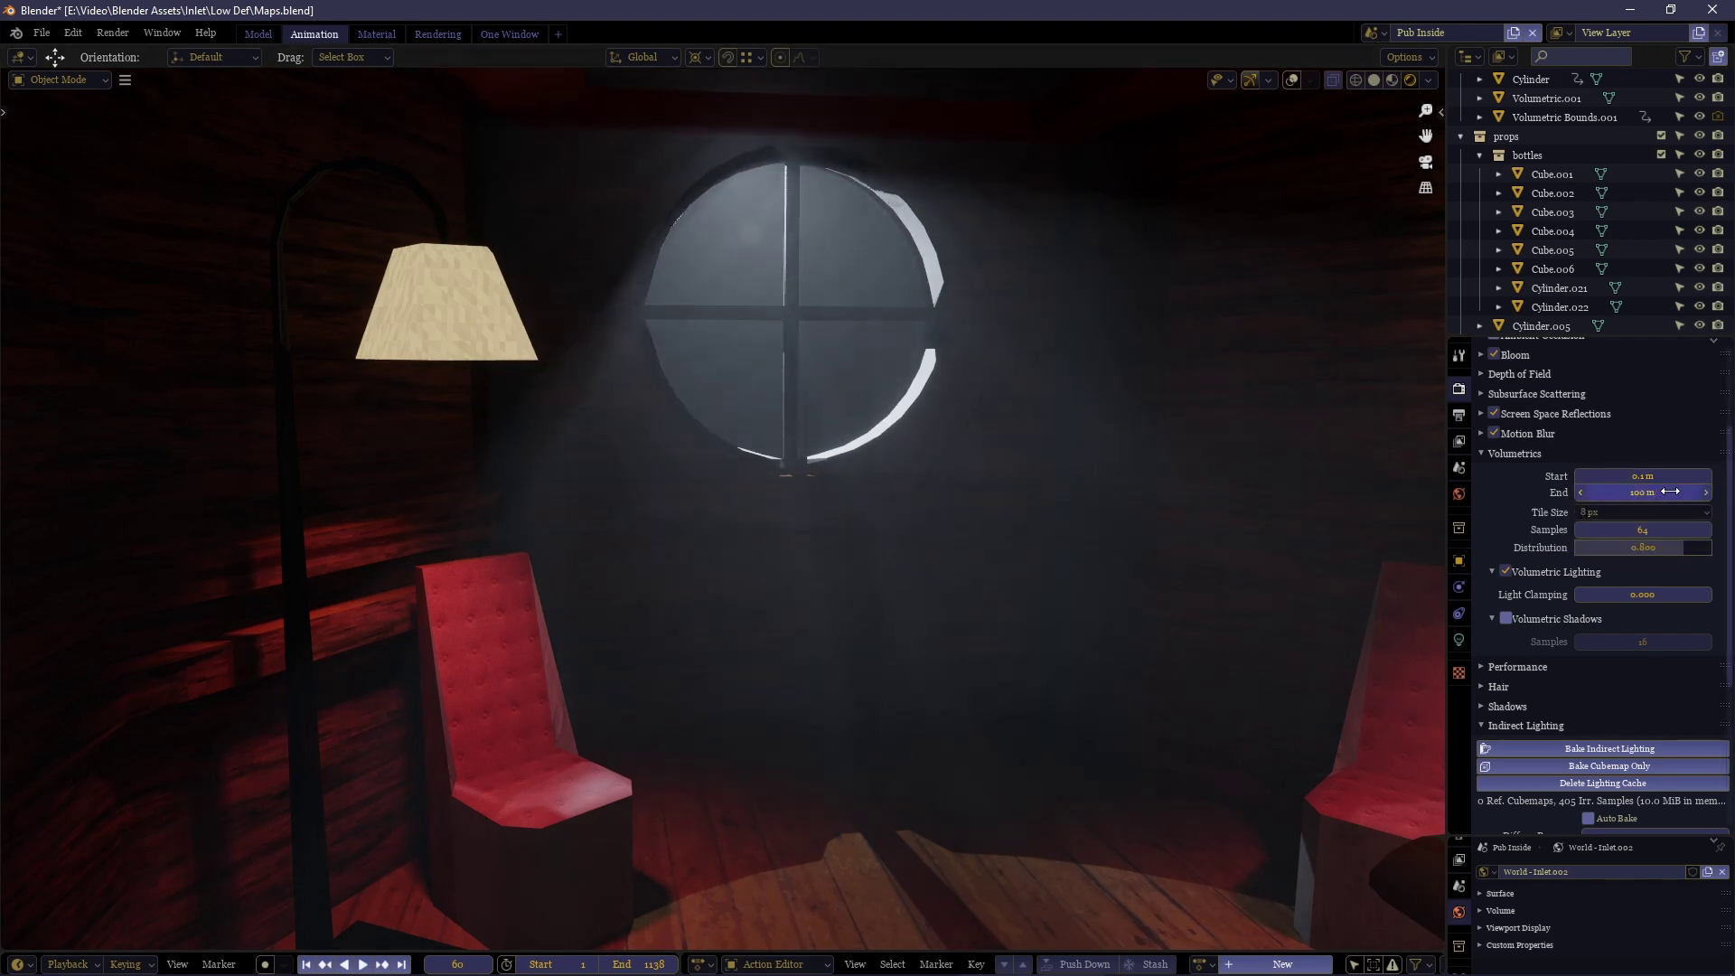
pyautogui.moveTo(1671, 490); pyautogui.dragTo(1719, 491)
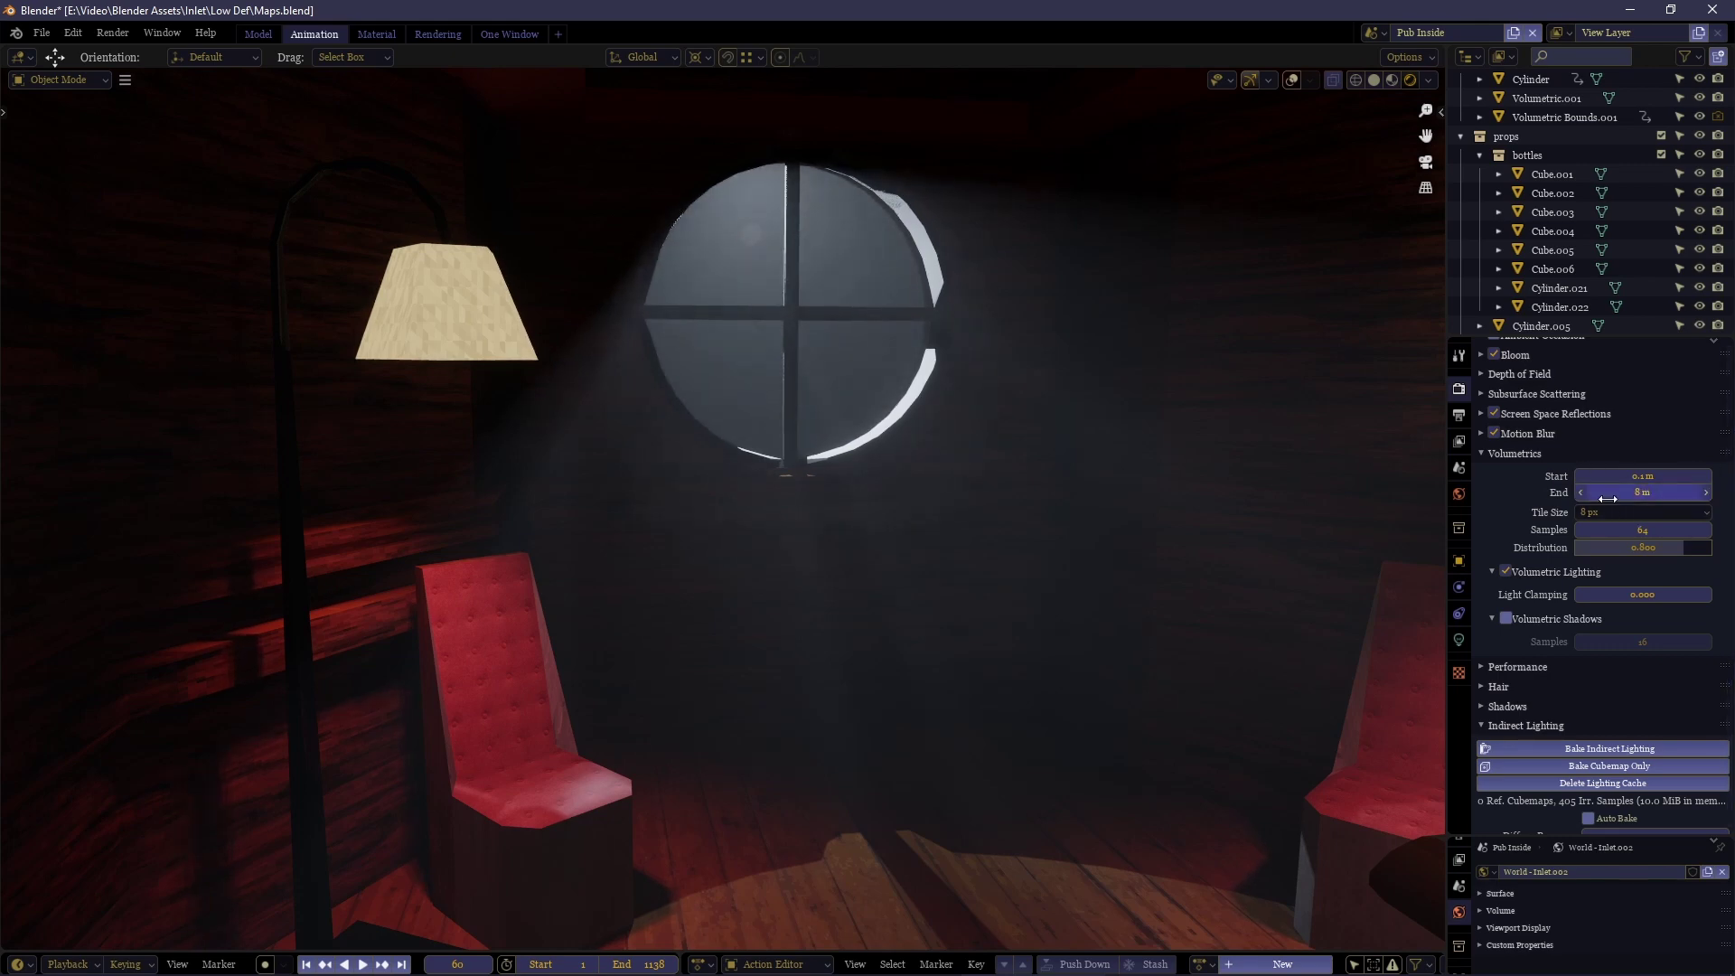
# Fly through the pub interior past the bar to examine the glowing lamps along the ceiling.
pyautogui.hotkey('shift', '`')
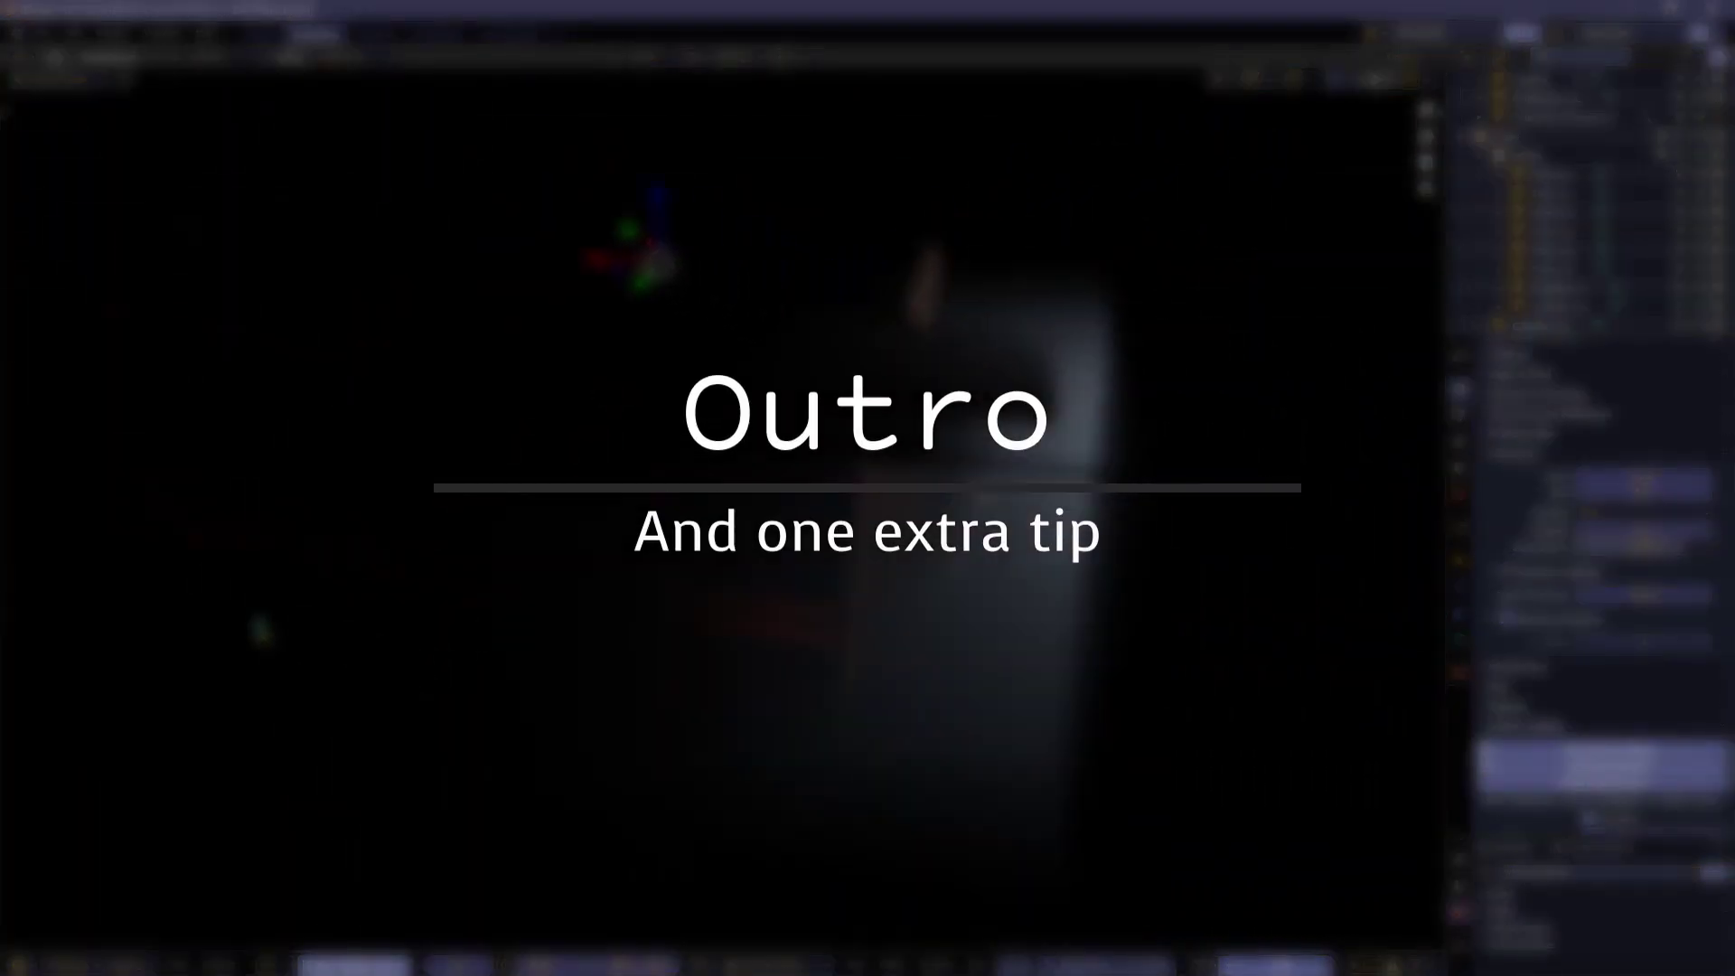
pyautogui.moveTo(1219, 194); pyautogui.dragTo(255, 828)
pyautogui.hotkey('shift', '`')
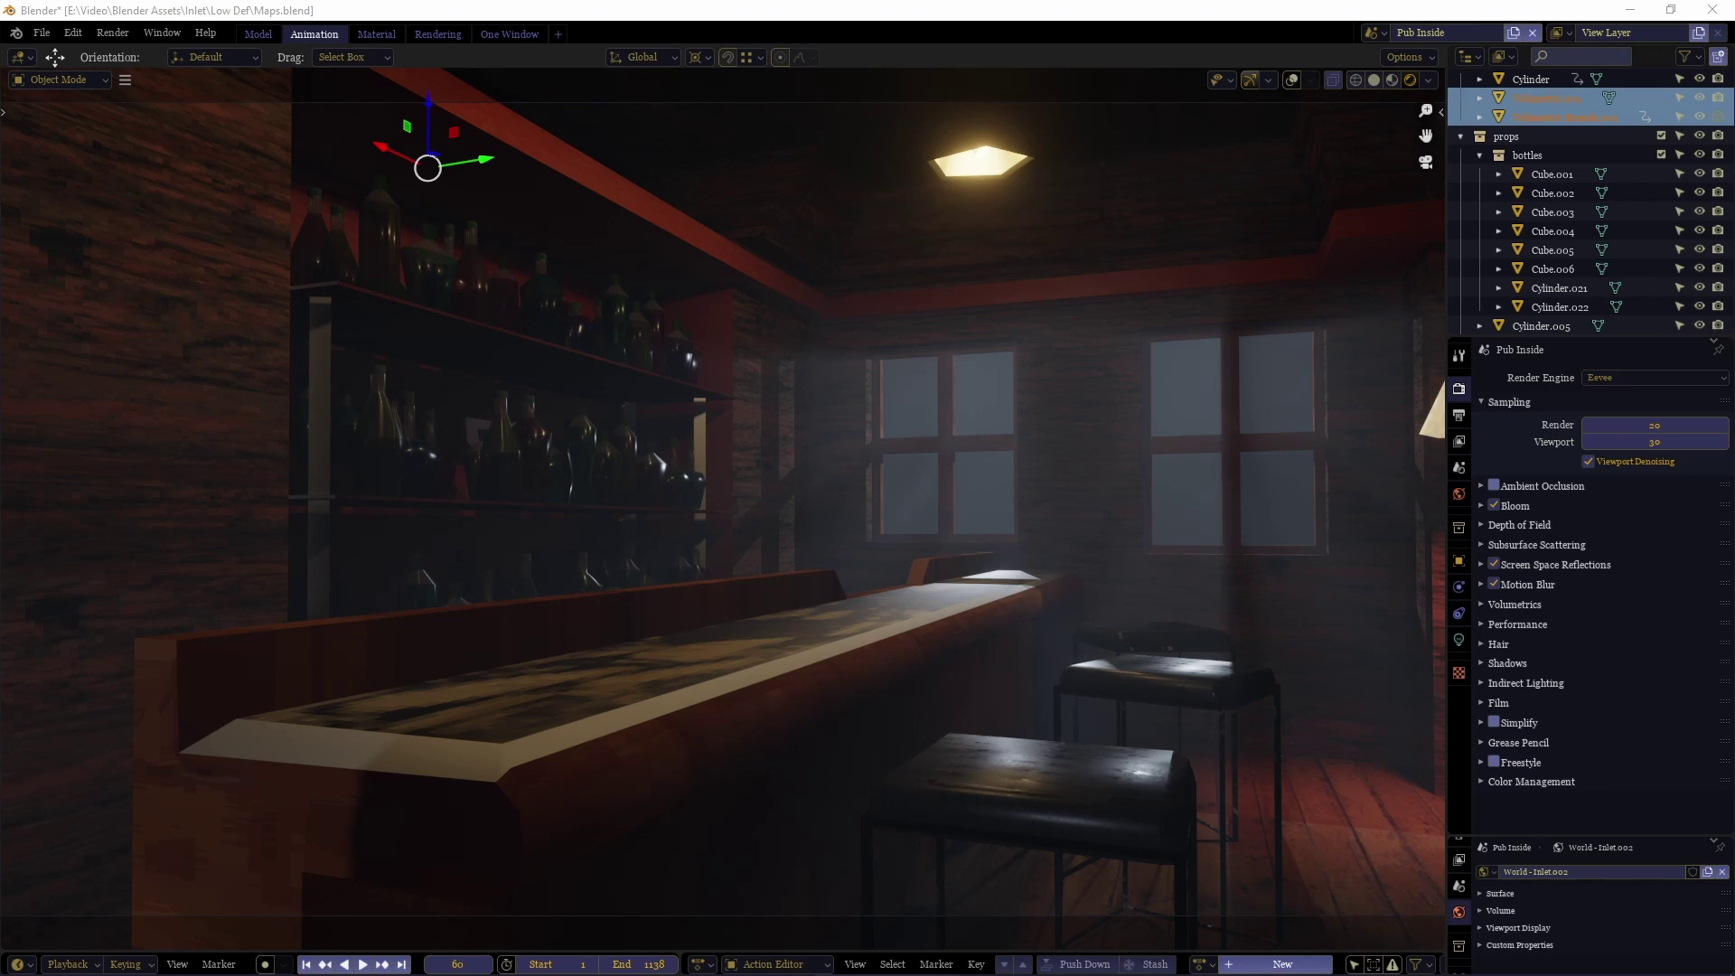
pyautogui.click(1243, 468)
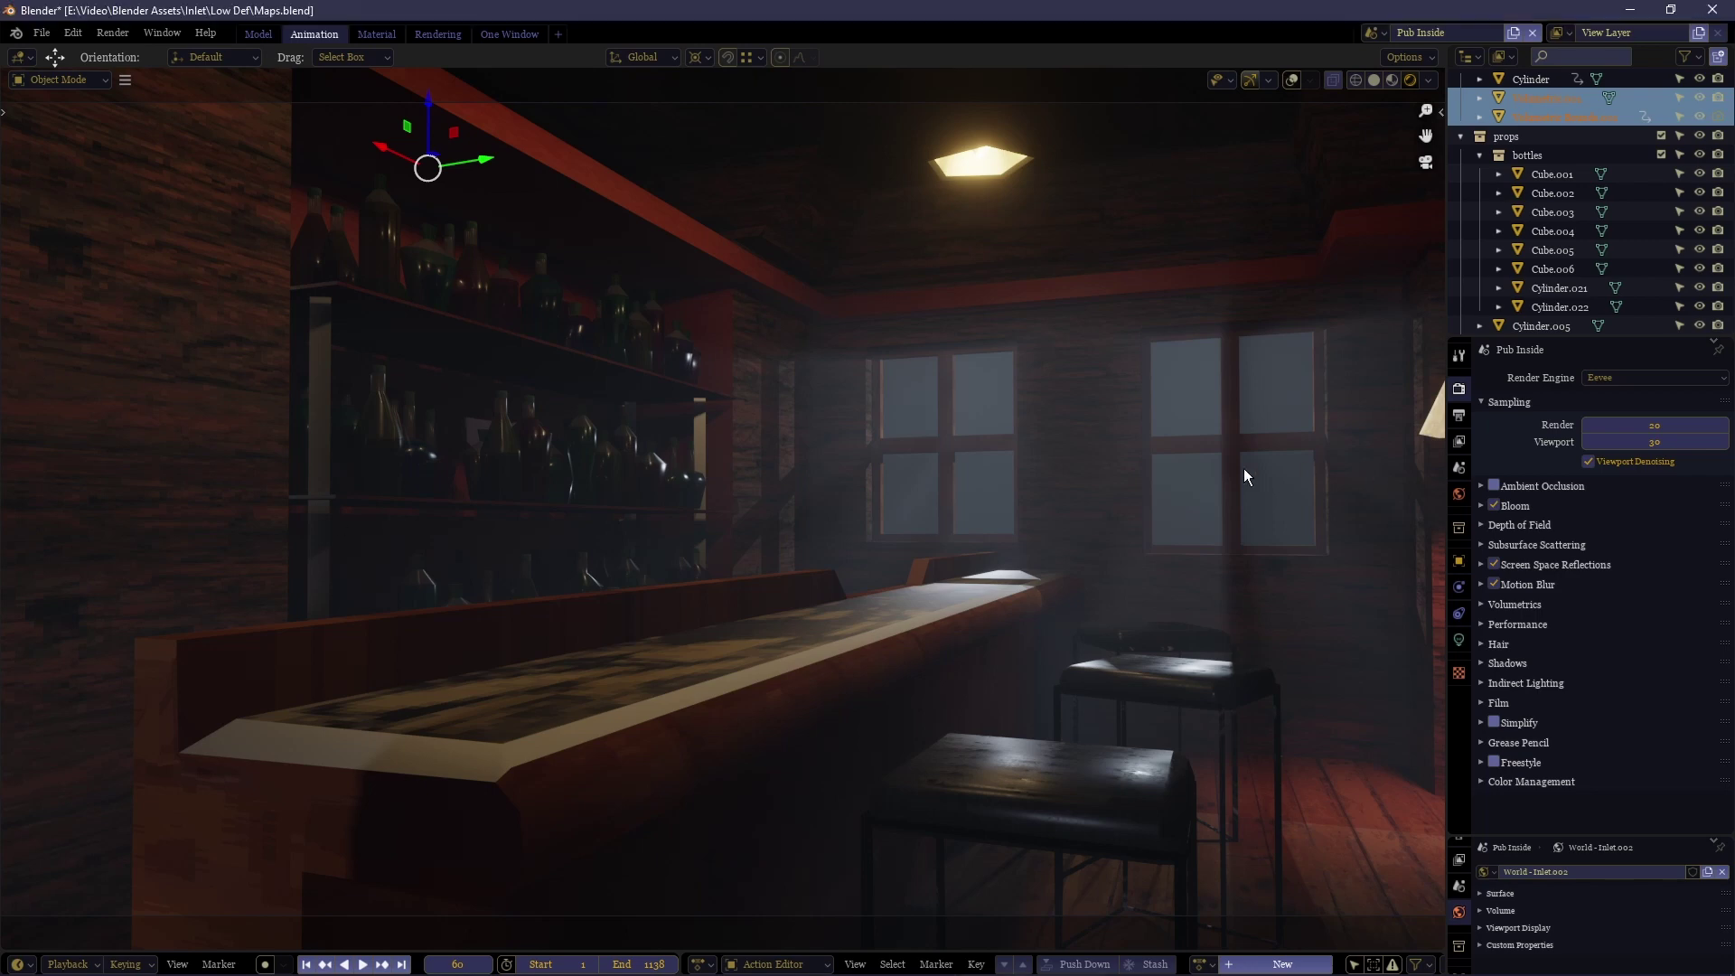
pyautogui.press('KP_0')
pyautogui.hotkey('shift', '`')
pyautogui.press('w')
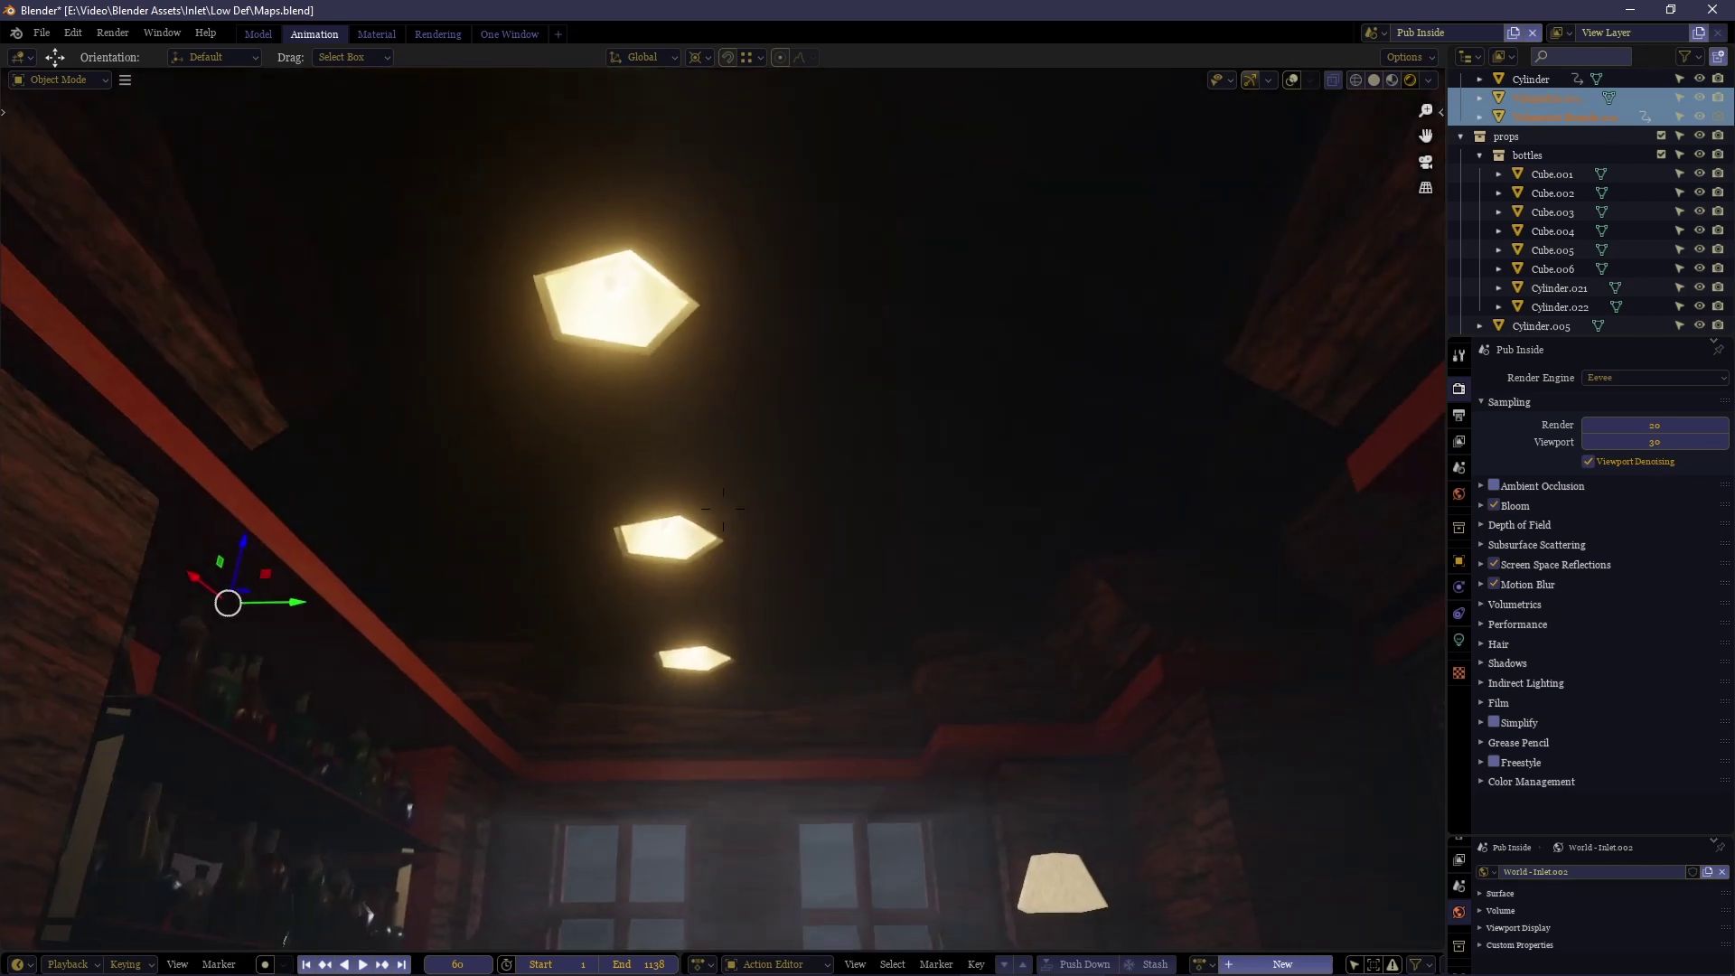
pyautogui.click(722, 508)
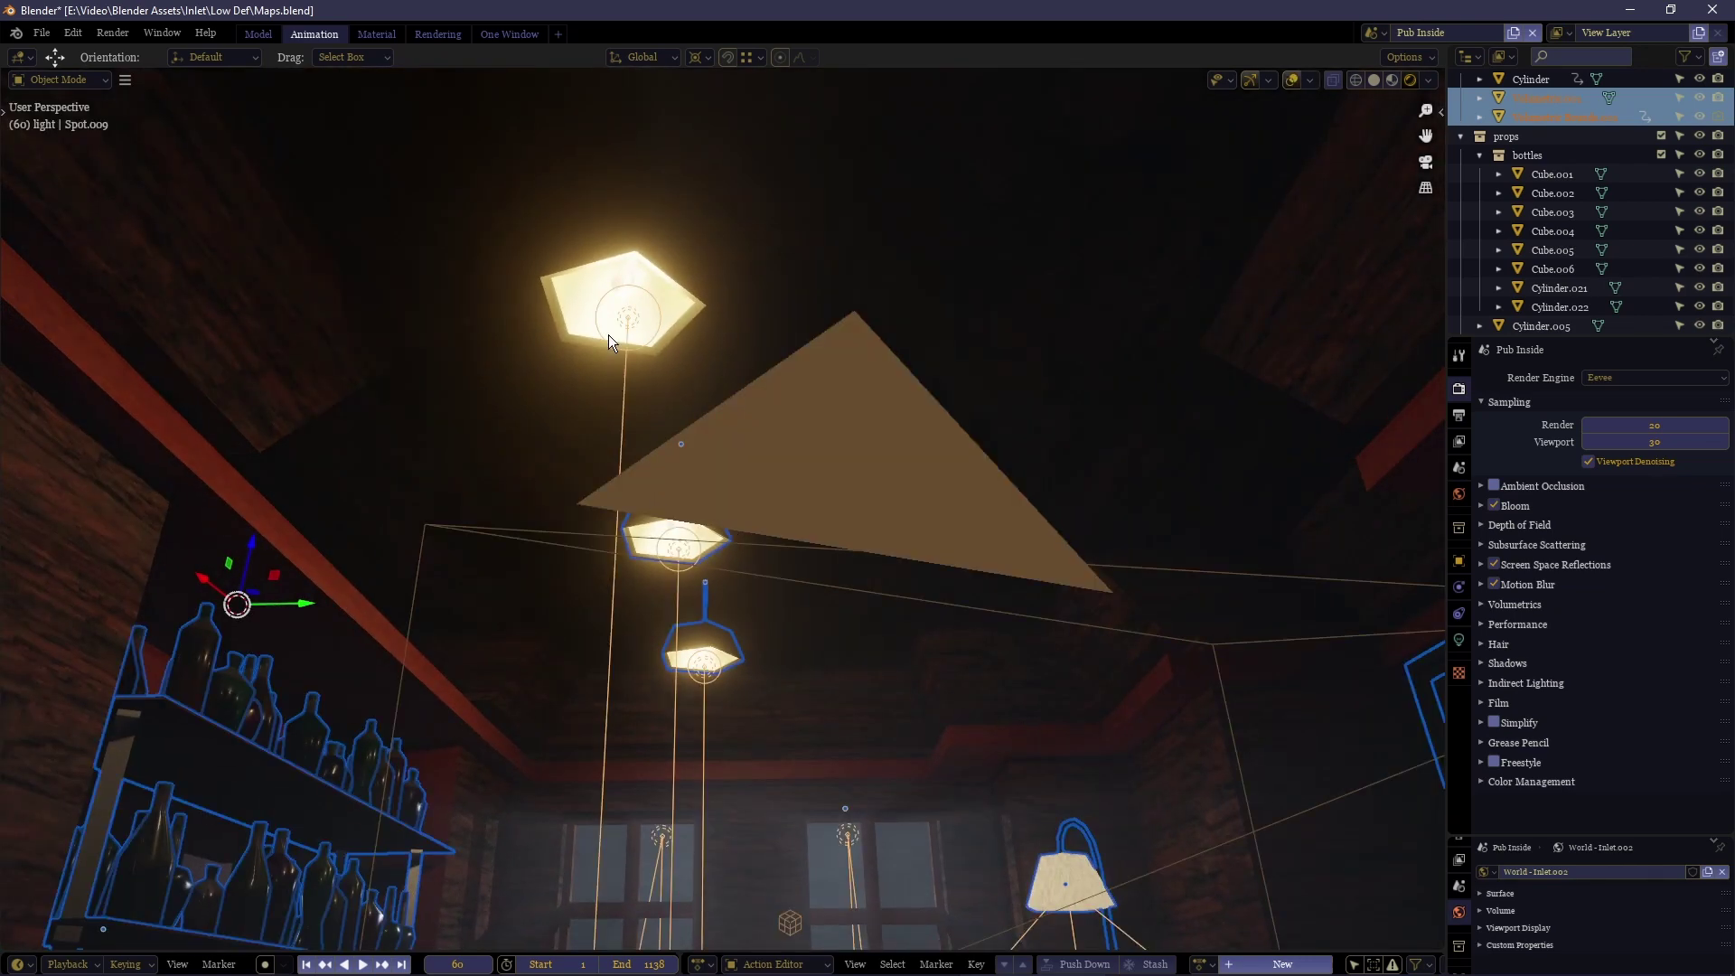
# Select the farthest ceiling lamp's spot light and keyframe only its render visibility as enabled at frame 60.
pyautogui.click(632, 322)
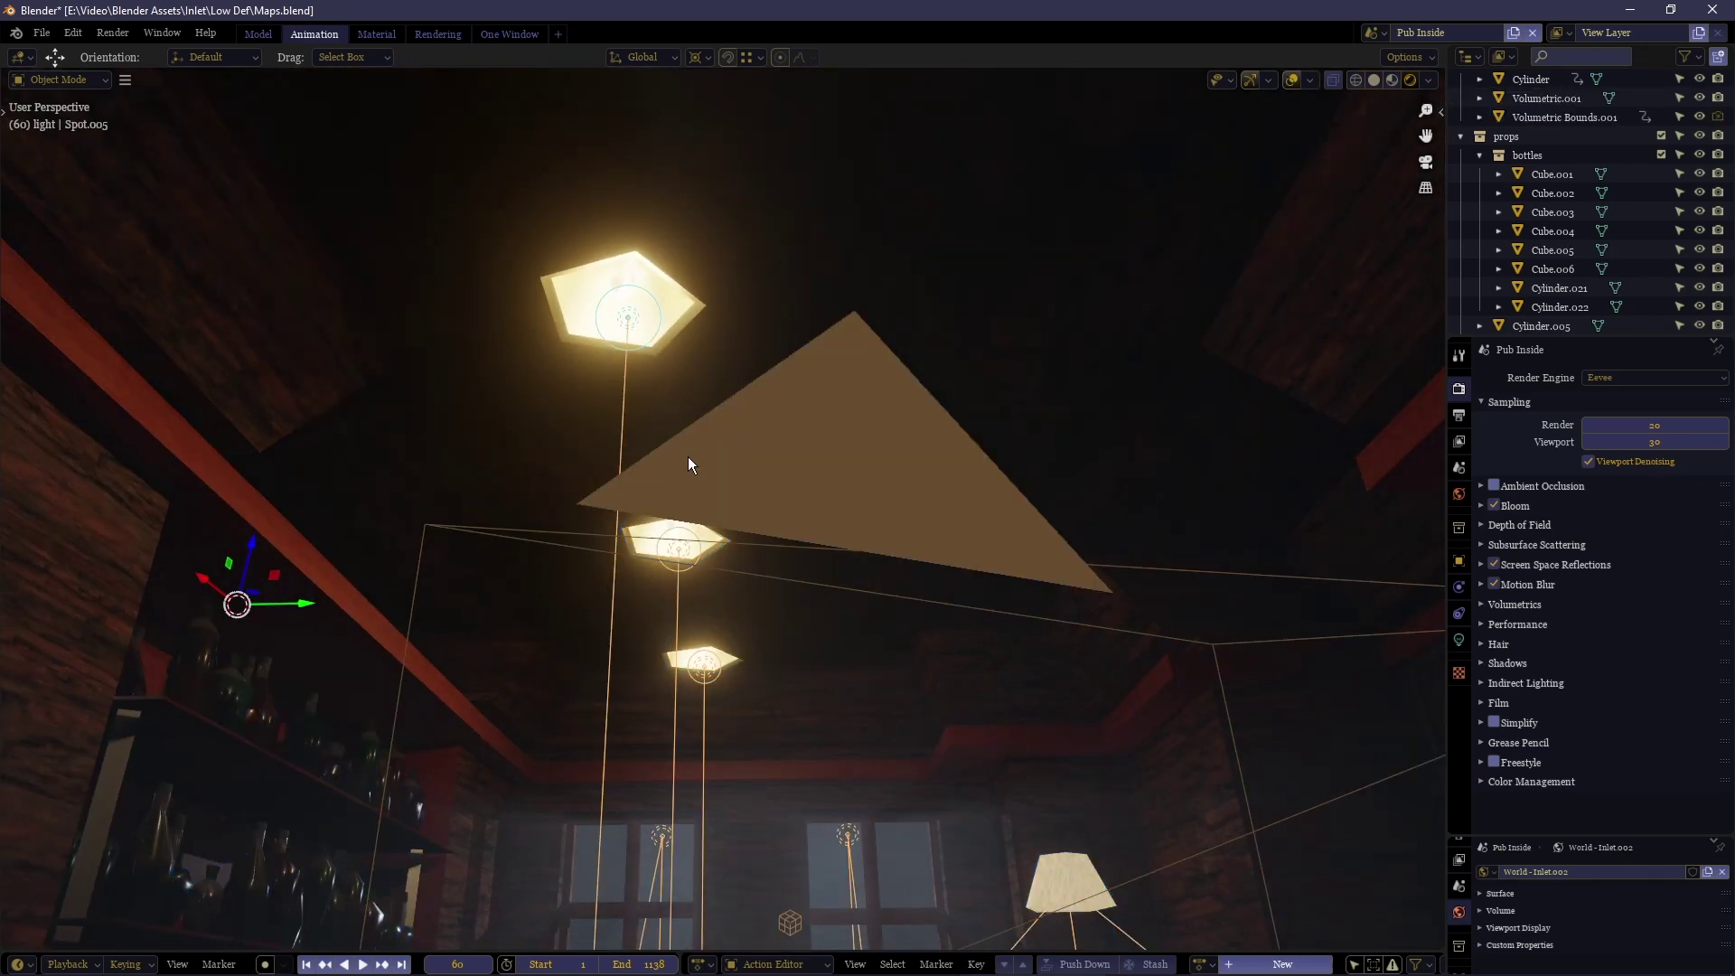
pyautogui.click(675, 554)
pyautogui.click(701, 673)
pyautogui.click(1459, 561)
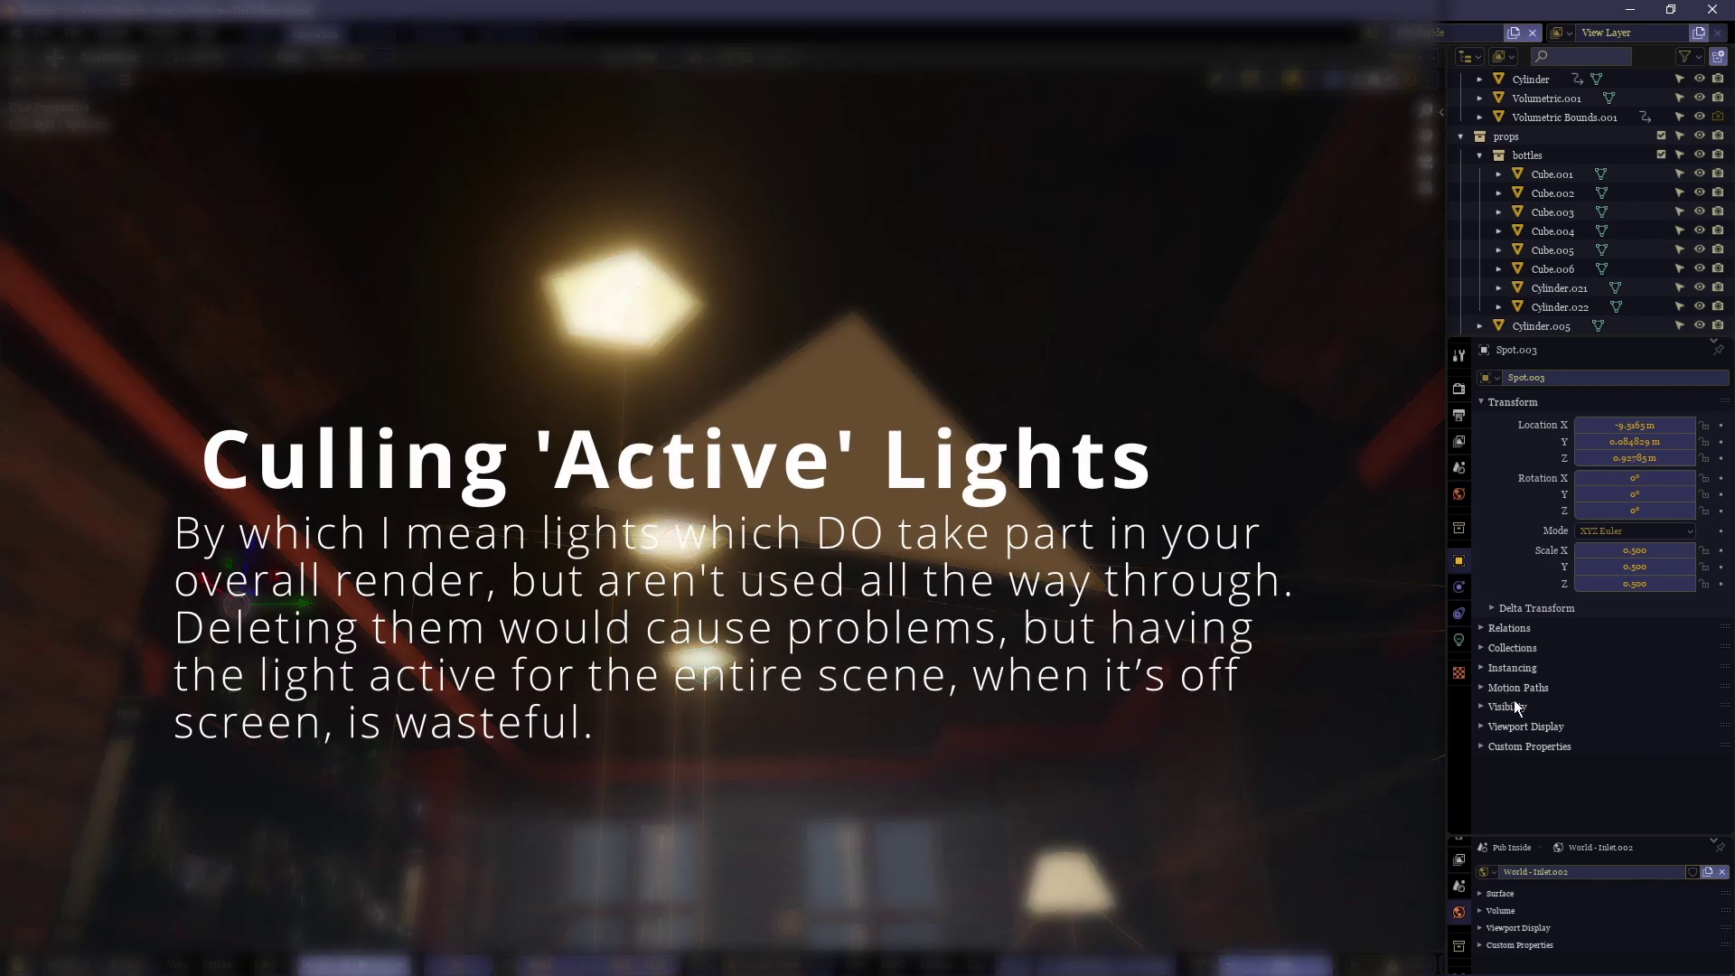
pyautogui.click(1515, 705)
pyautogui.press('i')
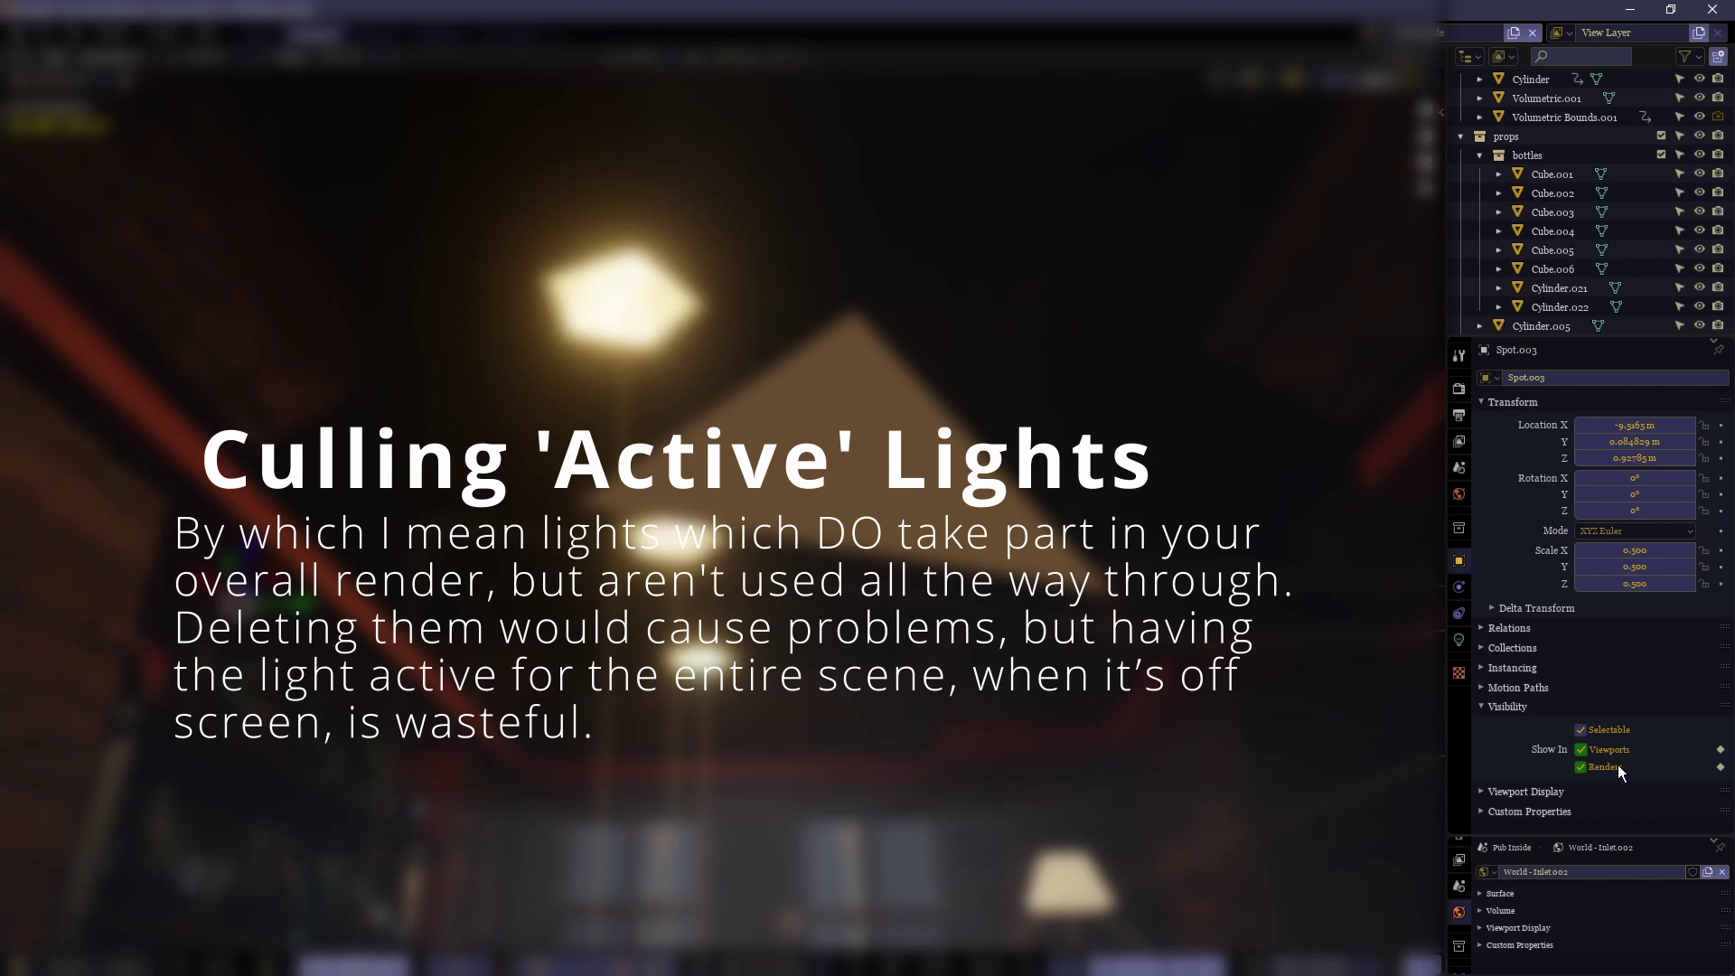
pyautogui.hotkey('alt', 'i')
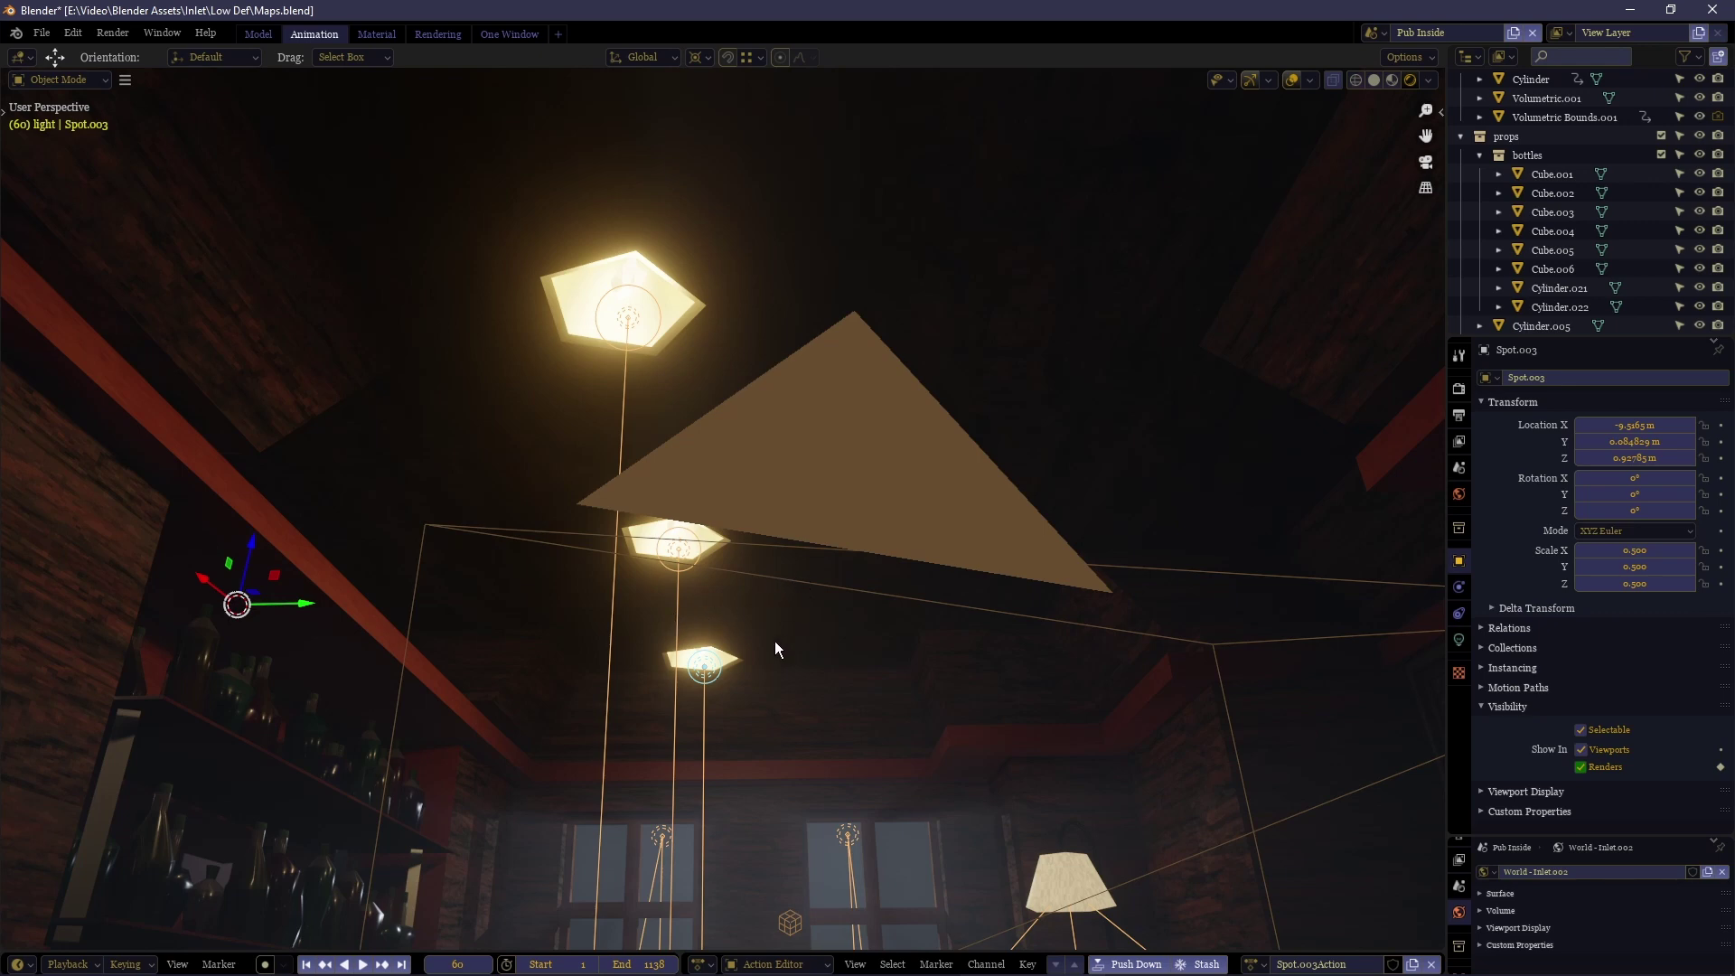
# At frame 61, disable the spot light's render visibility and keyframe it.
pyautogui.moveTo(773, 642); pyautogui.dragTo(739, 624, button='middle')
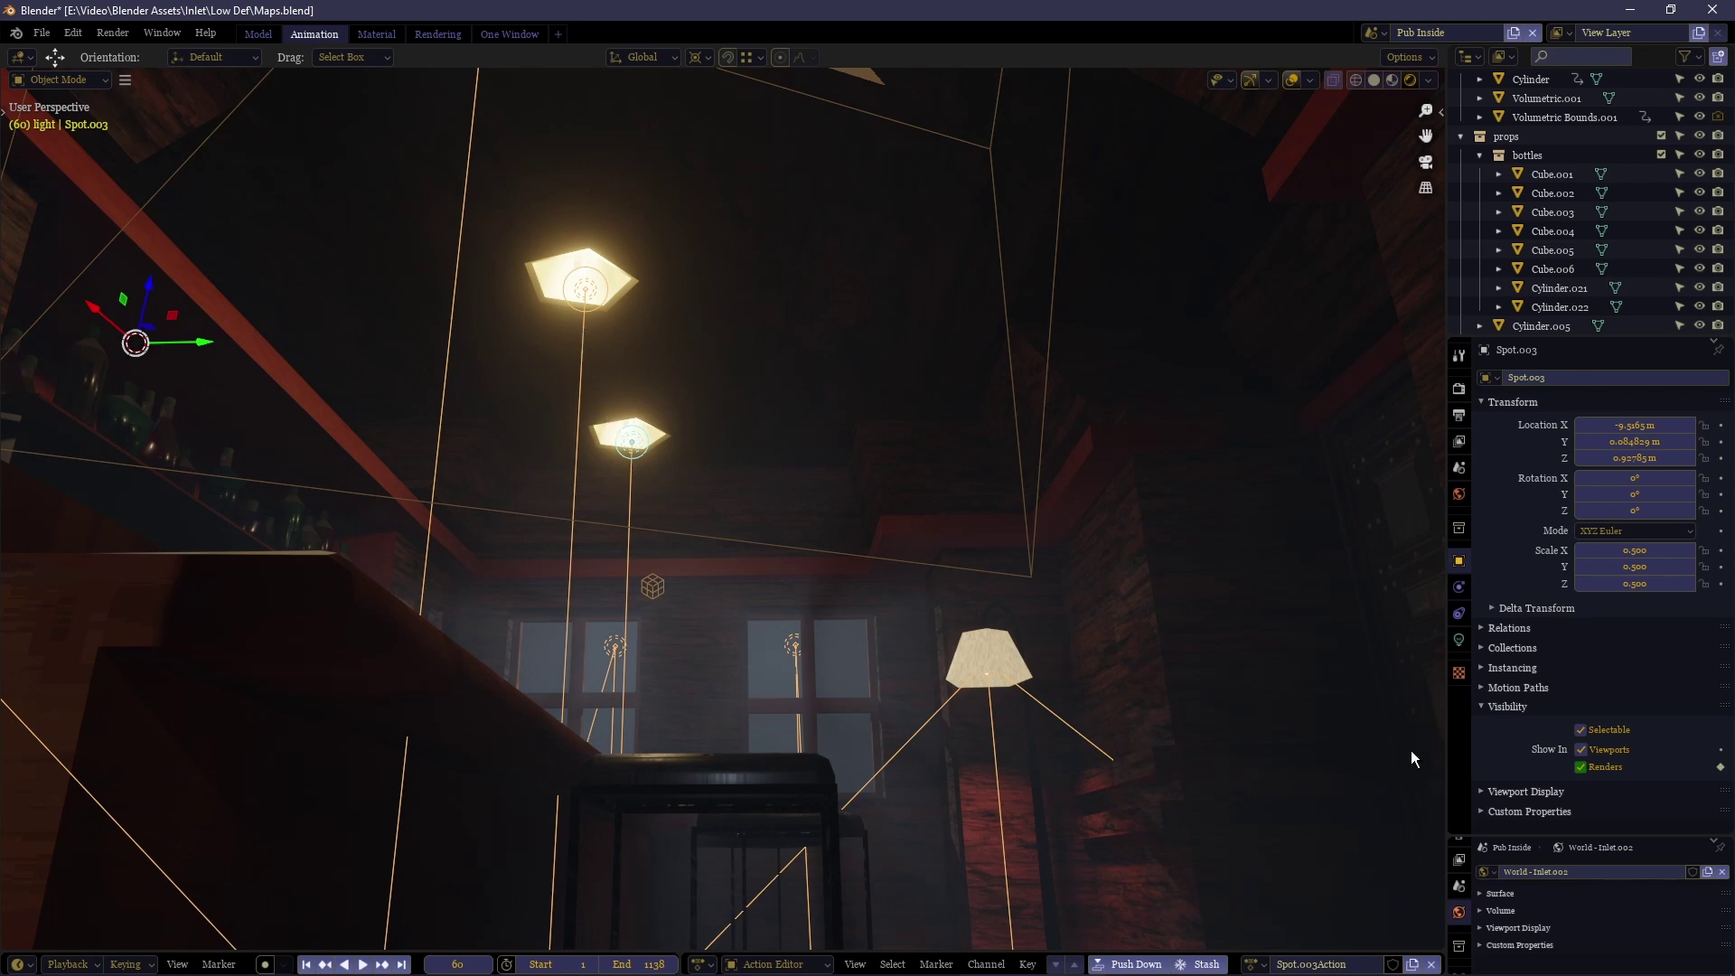
pyautogui.press('Right')
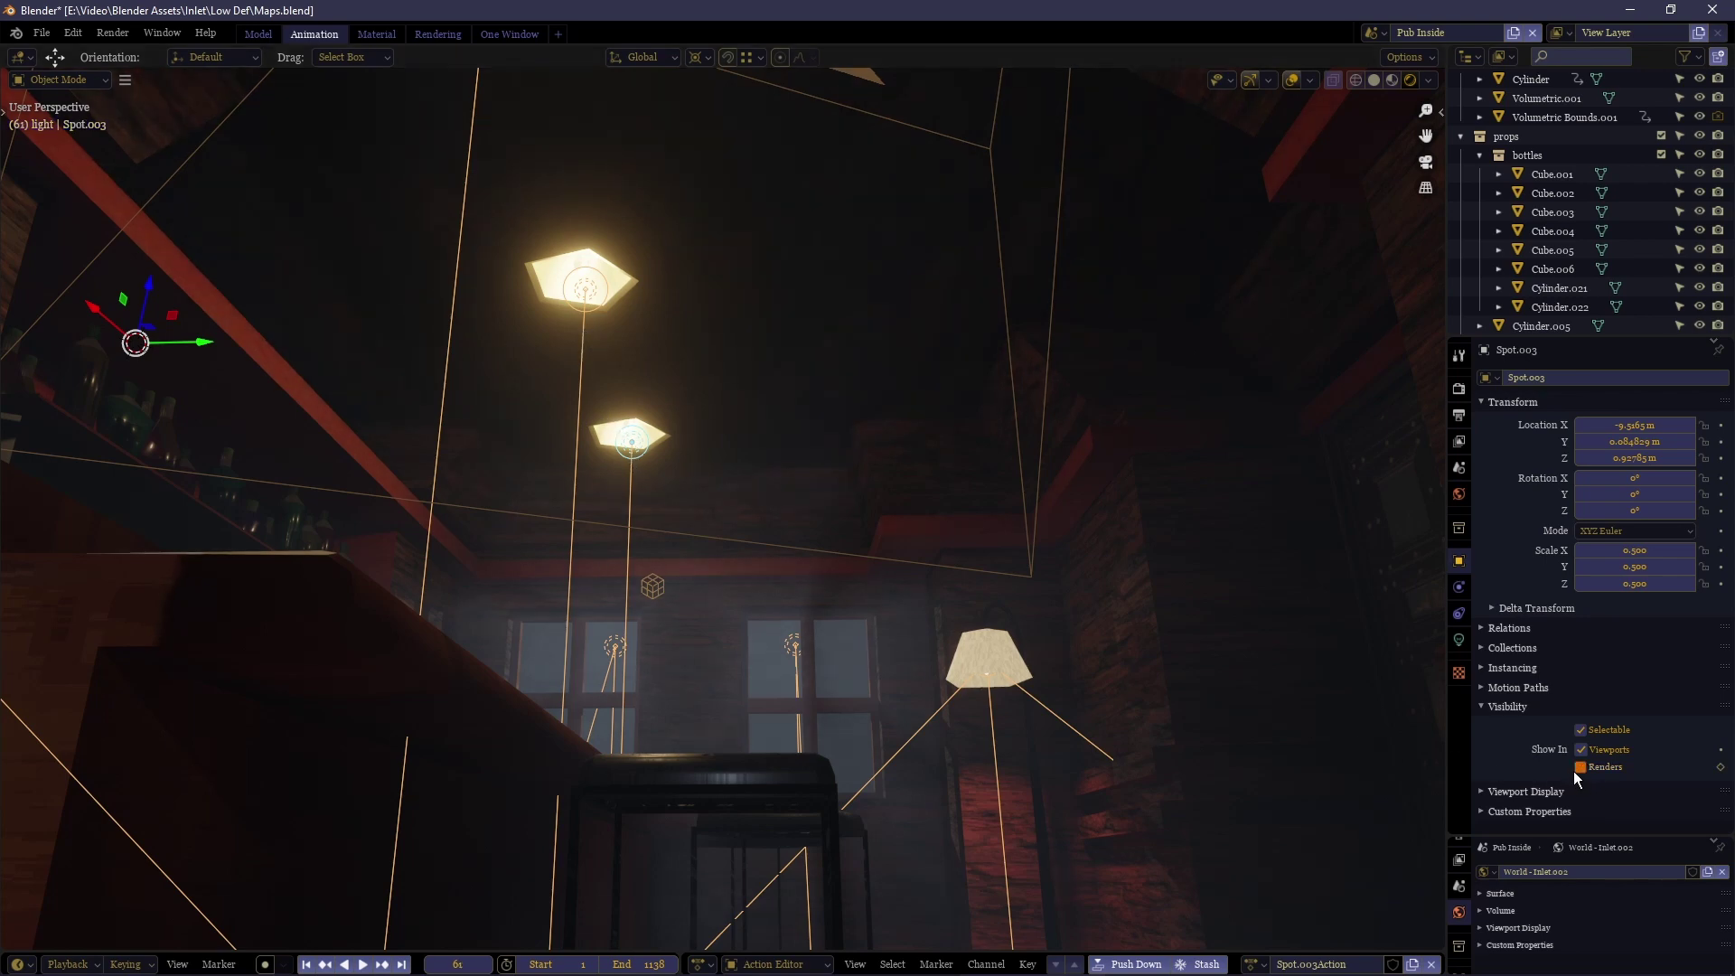
pyautogui.press('i')
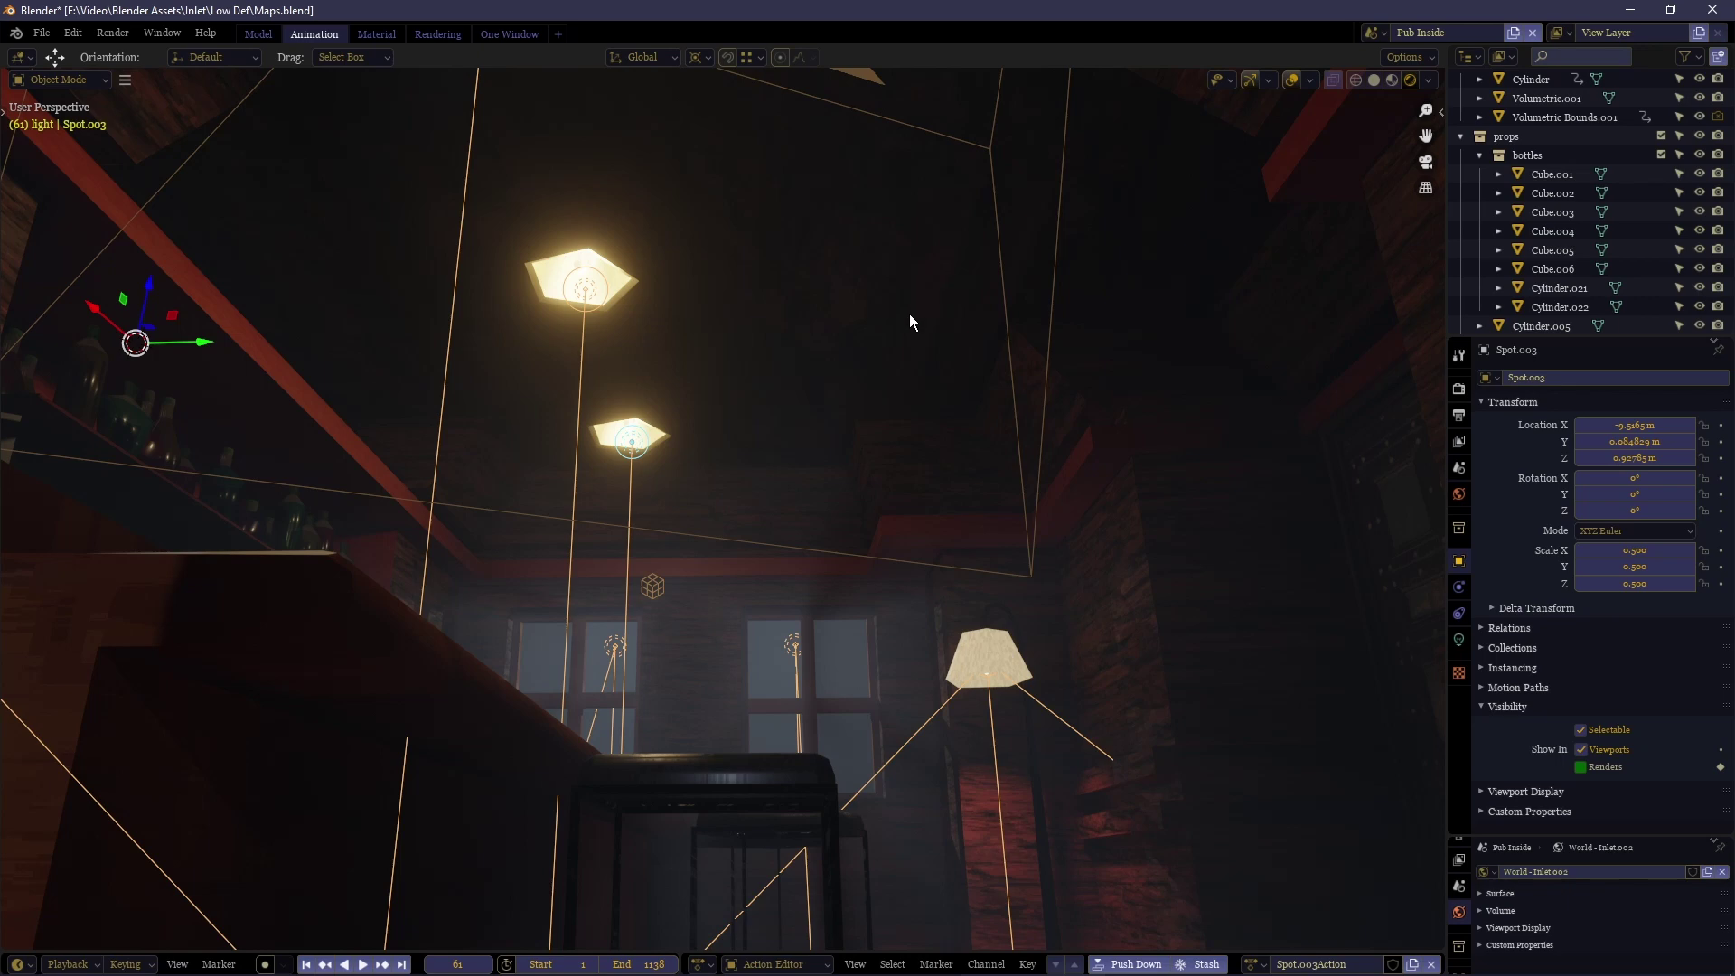
# Fly around the pub interior to examine the lights at the round window, the floor lamps and the bar.
pyautogui.click(842, 334)
pyautogui.hotkey('shift', '`')
pyautogui.press('w')
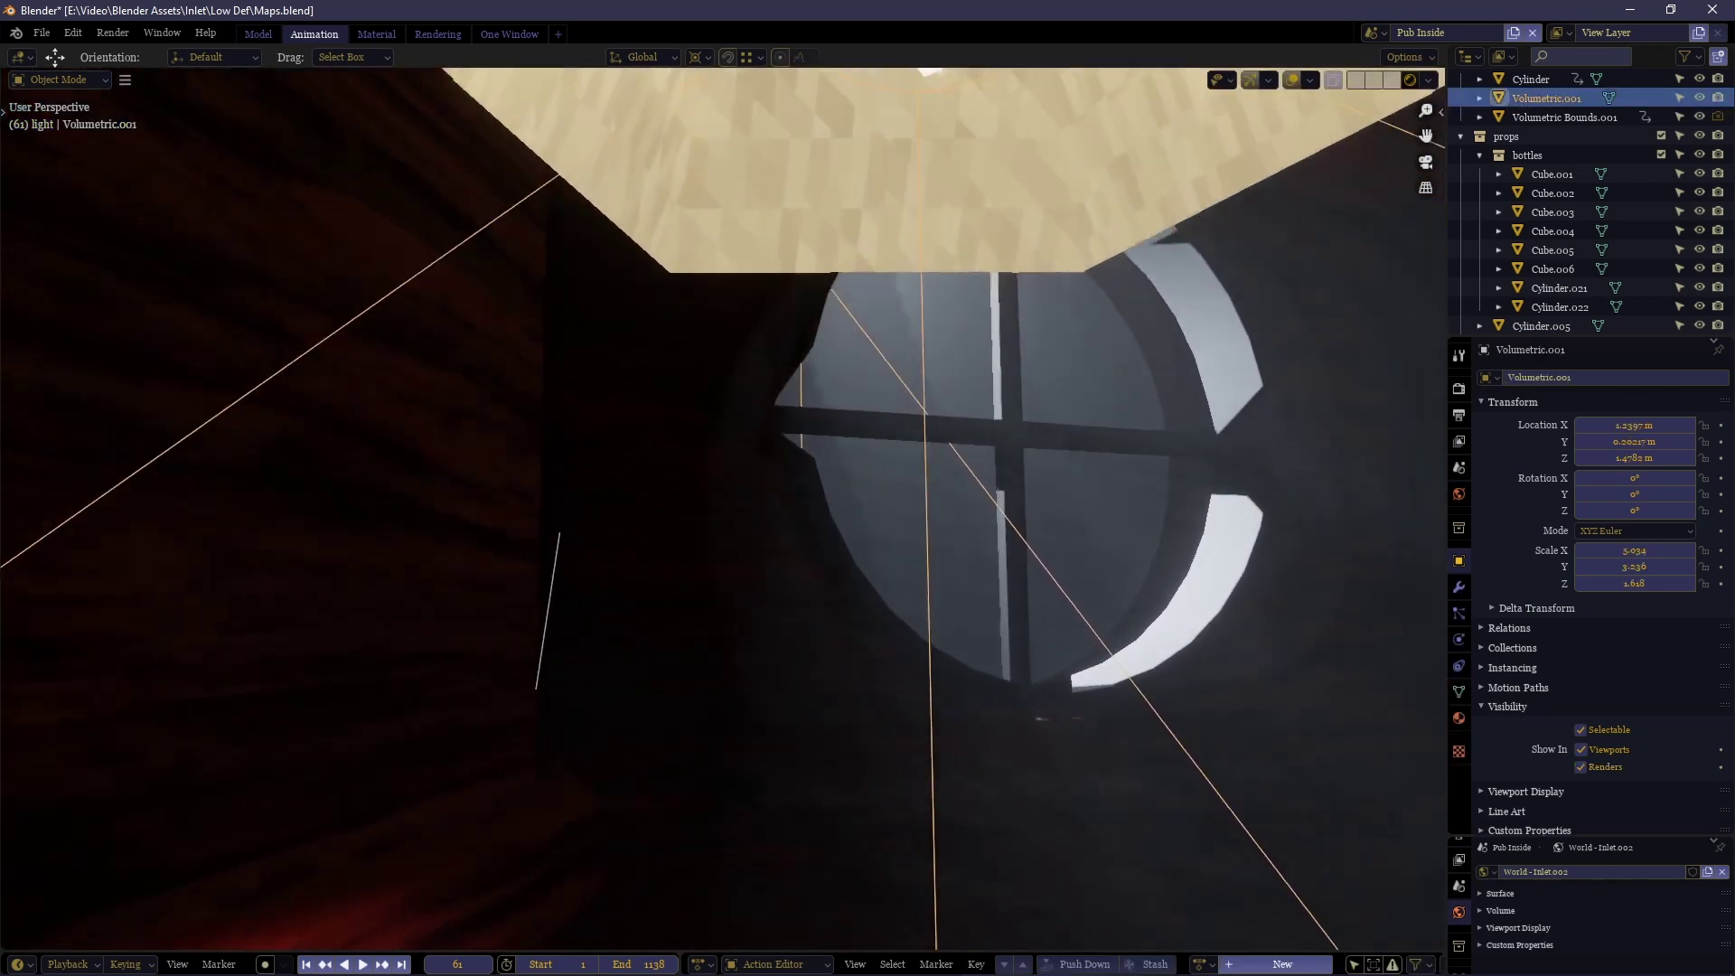
pyautogui.press('Escape')
pyautogui.hotkey('shift', '`')
pyautogui.press('w')
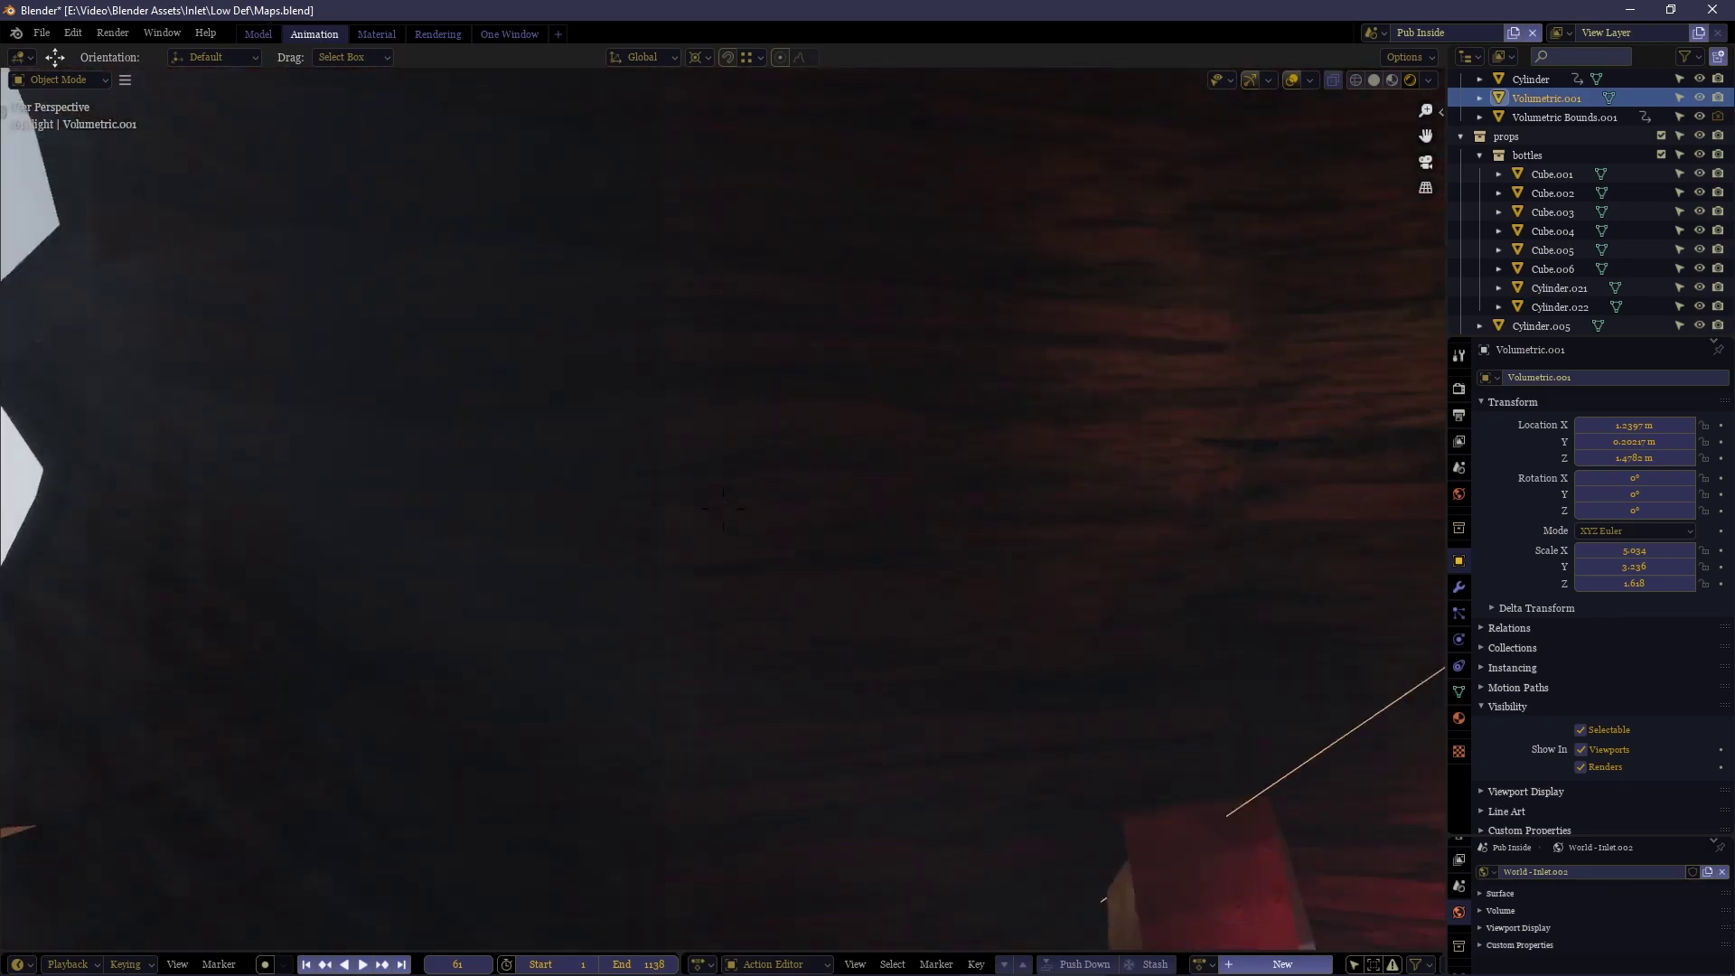
pyautogui.press('s')
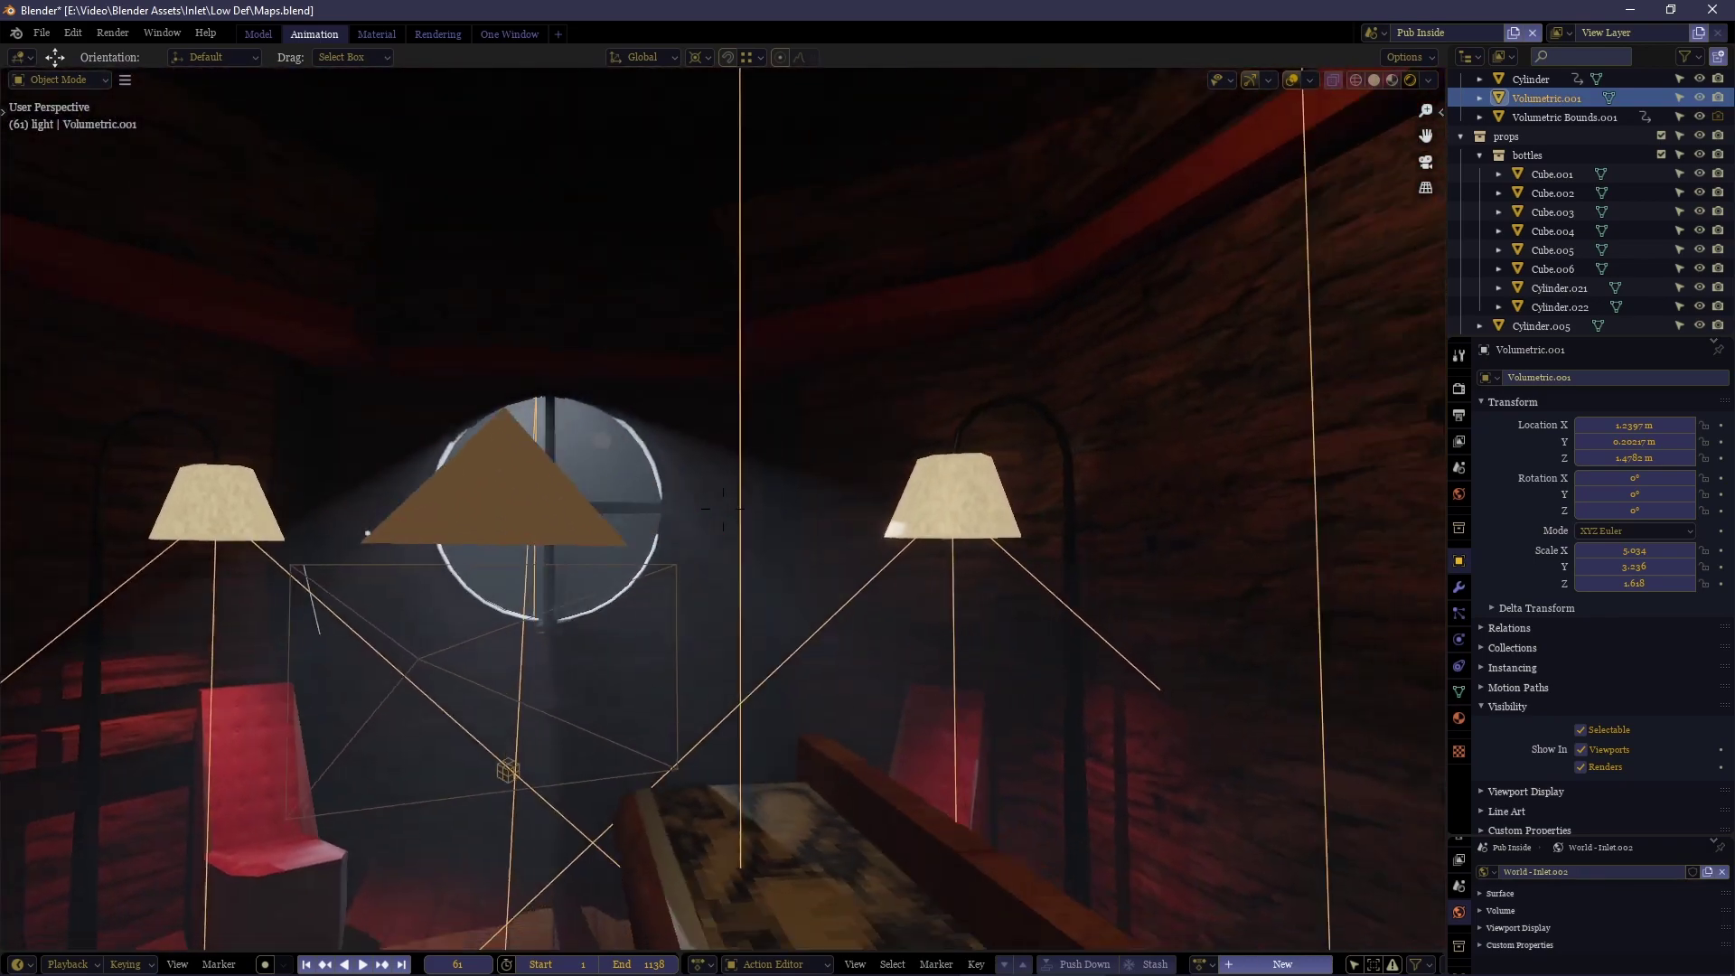
pyautogui.press('s')
pyautogui.press('a')
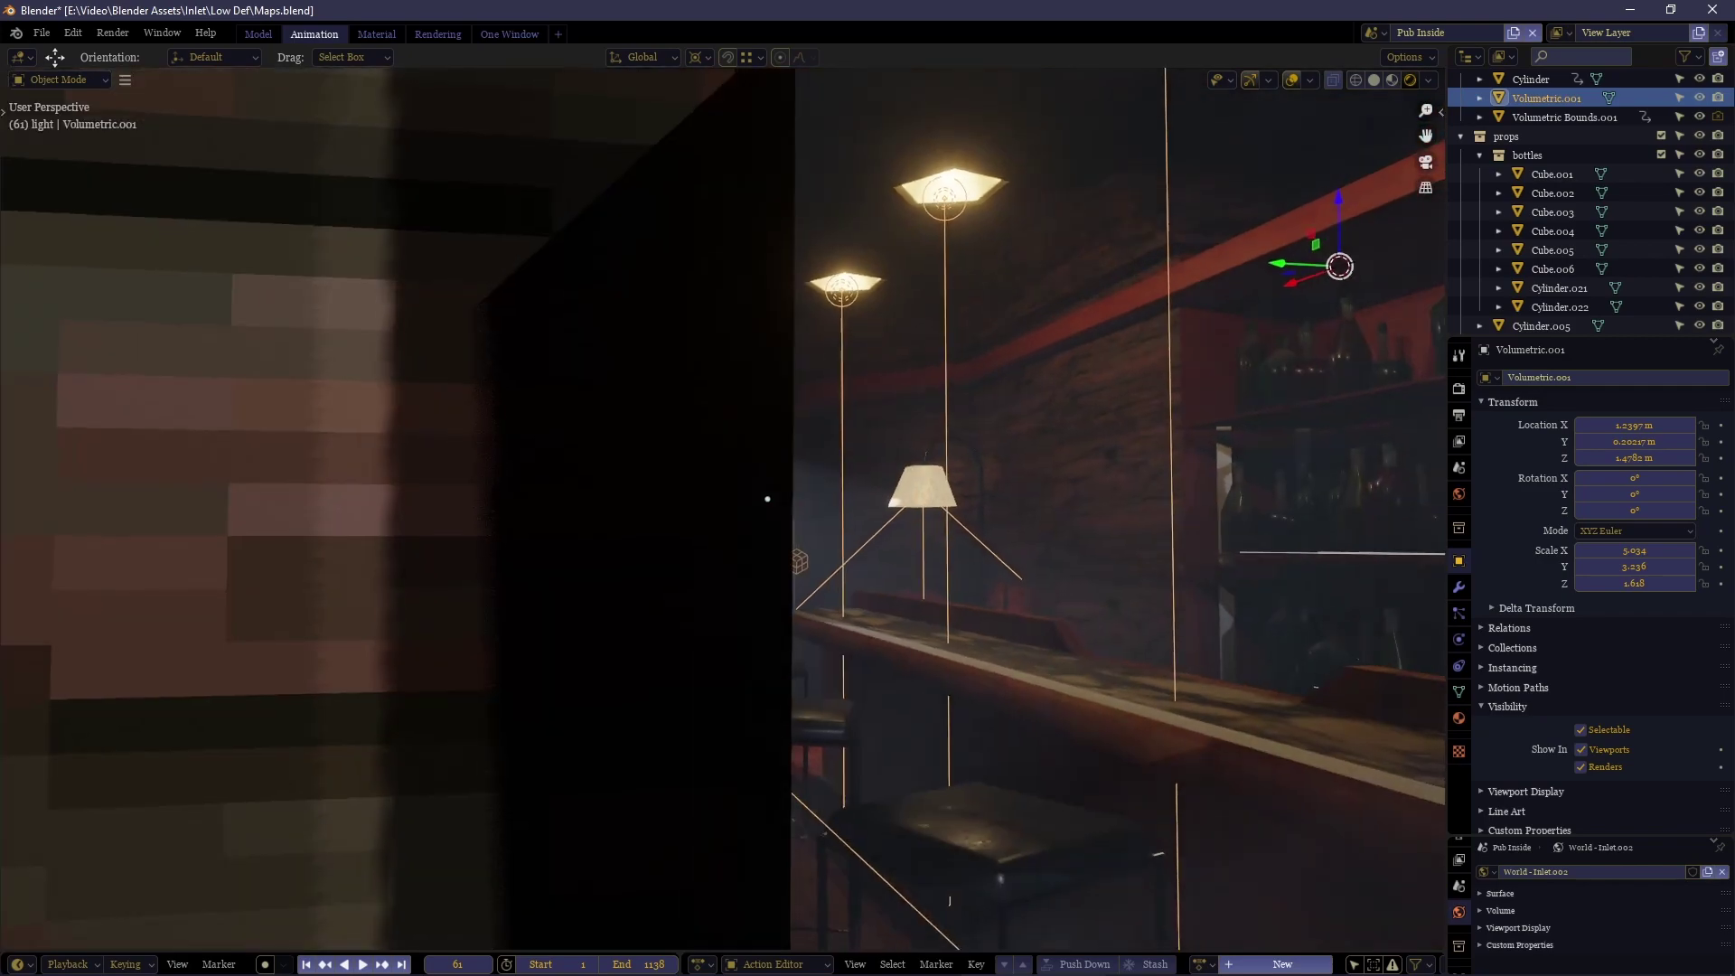
pyautogui.press('d')
pyautogui.press('w')
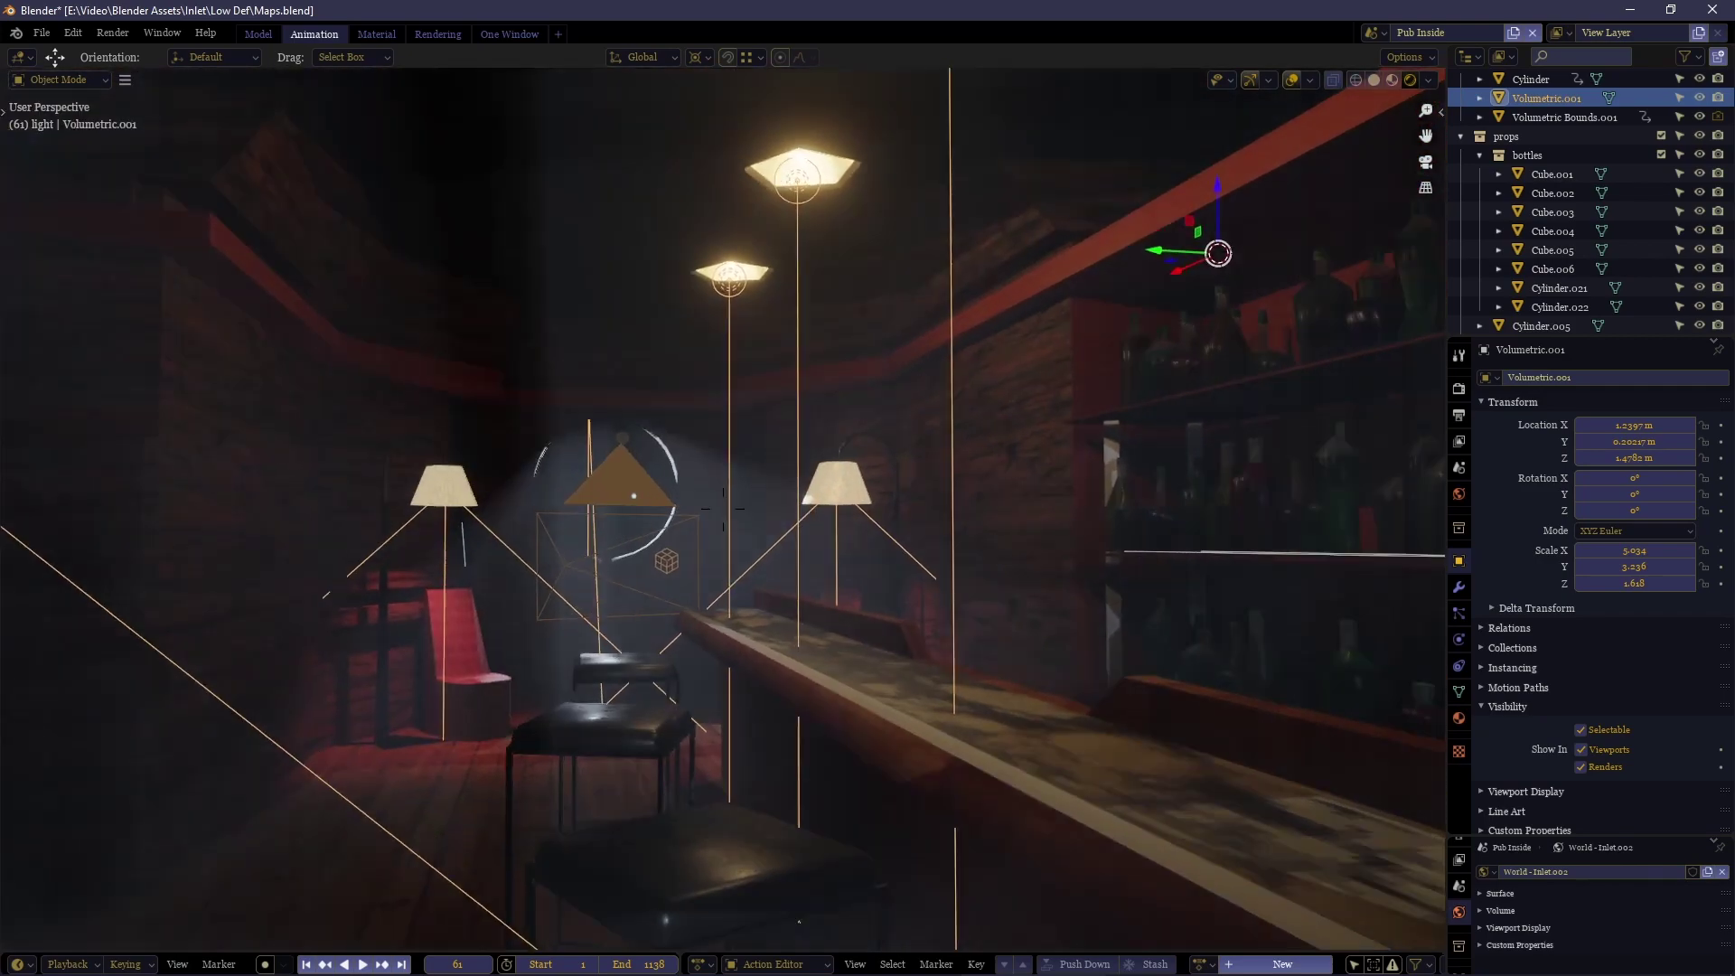
pyautogui.press('w')
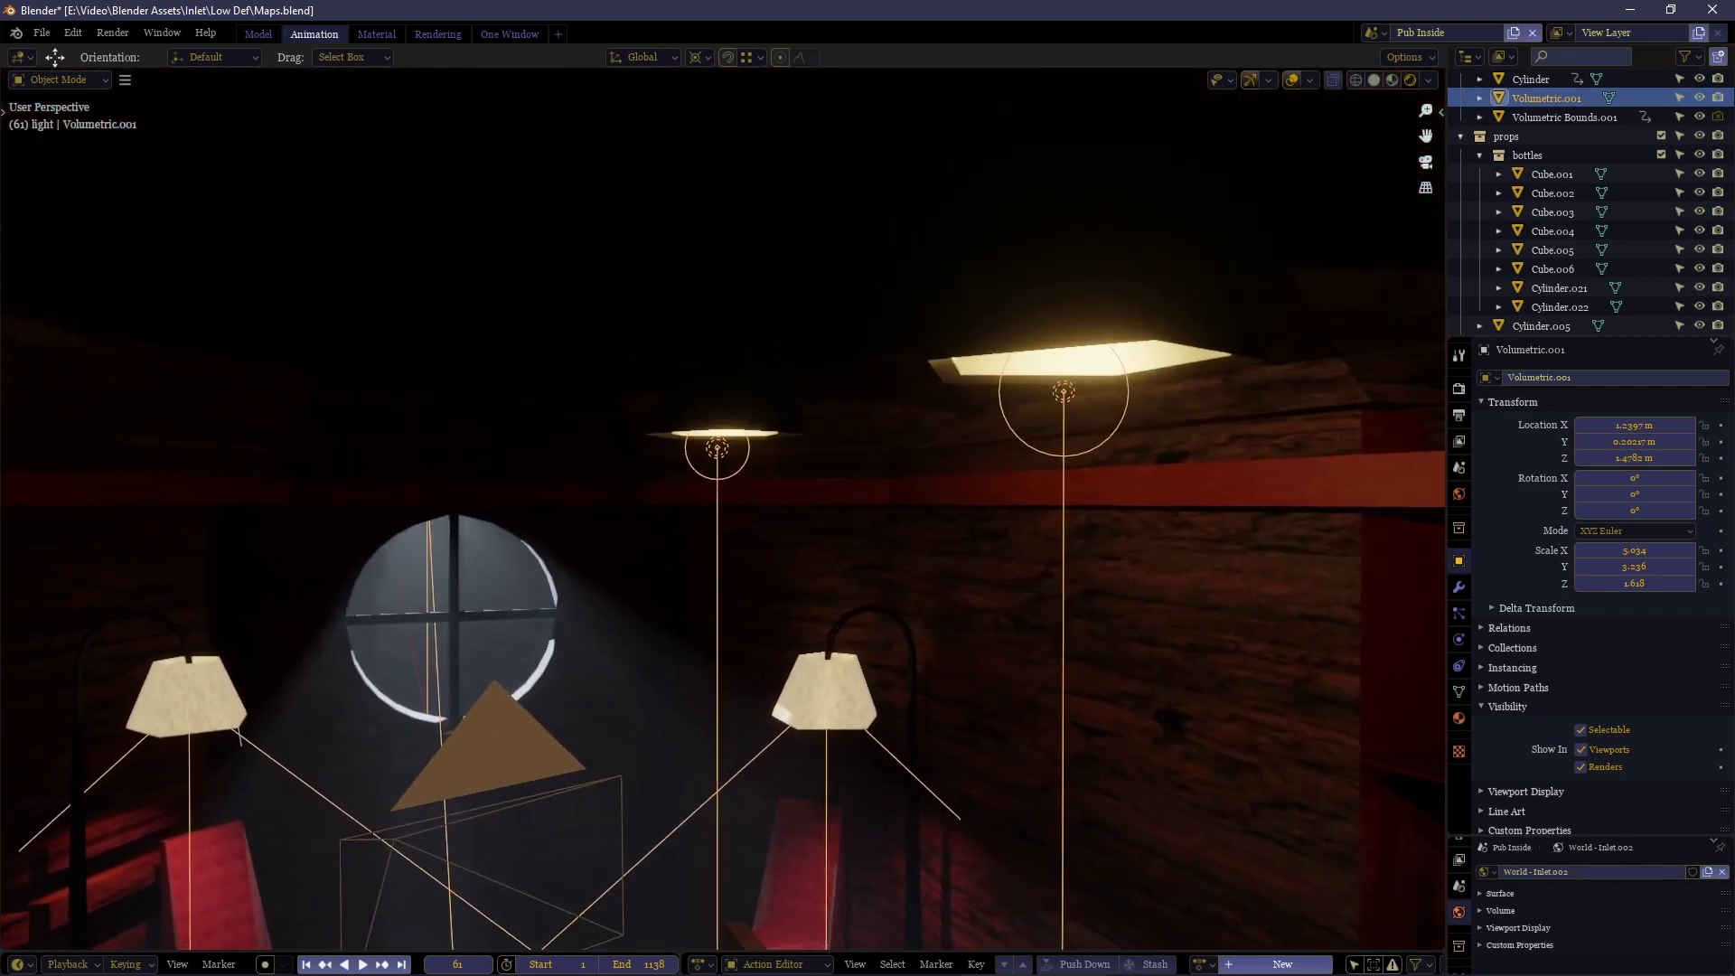
pyautogui.press('w')
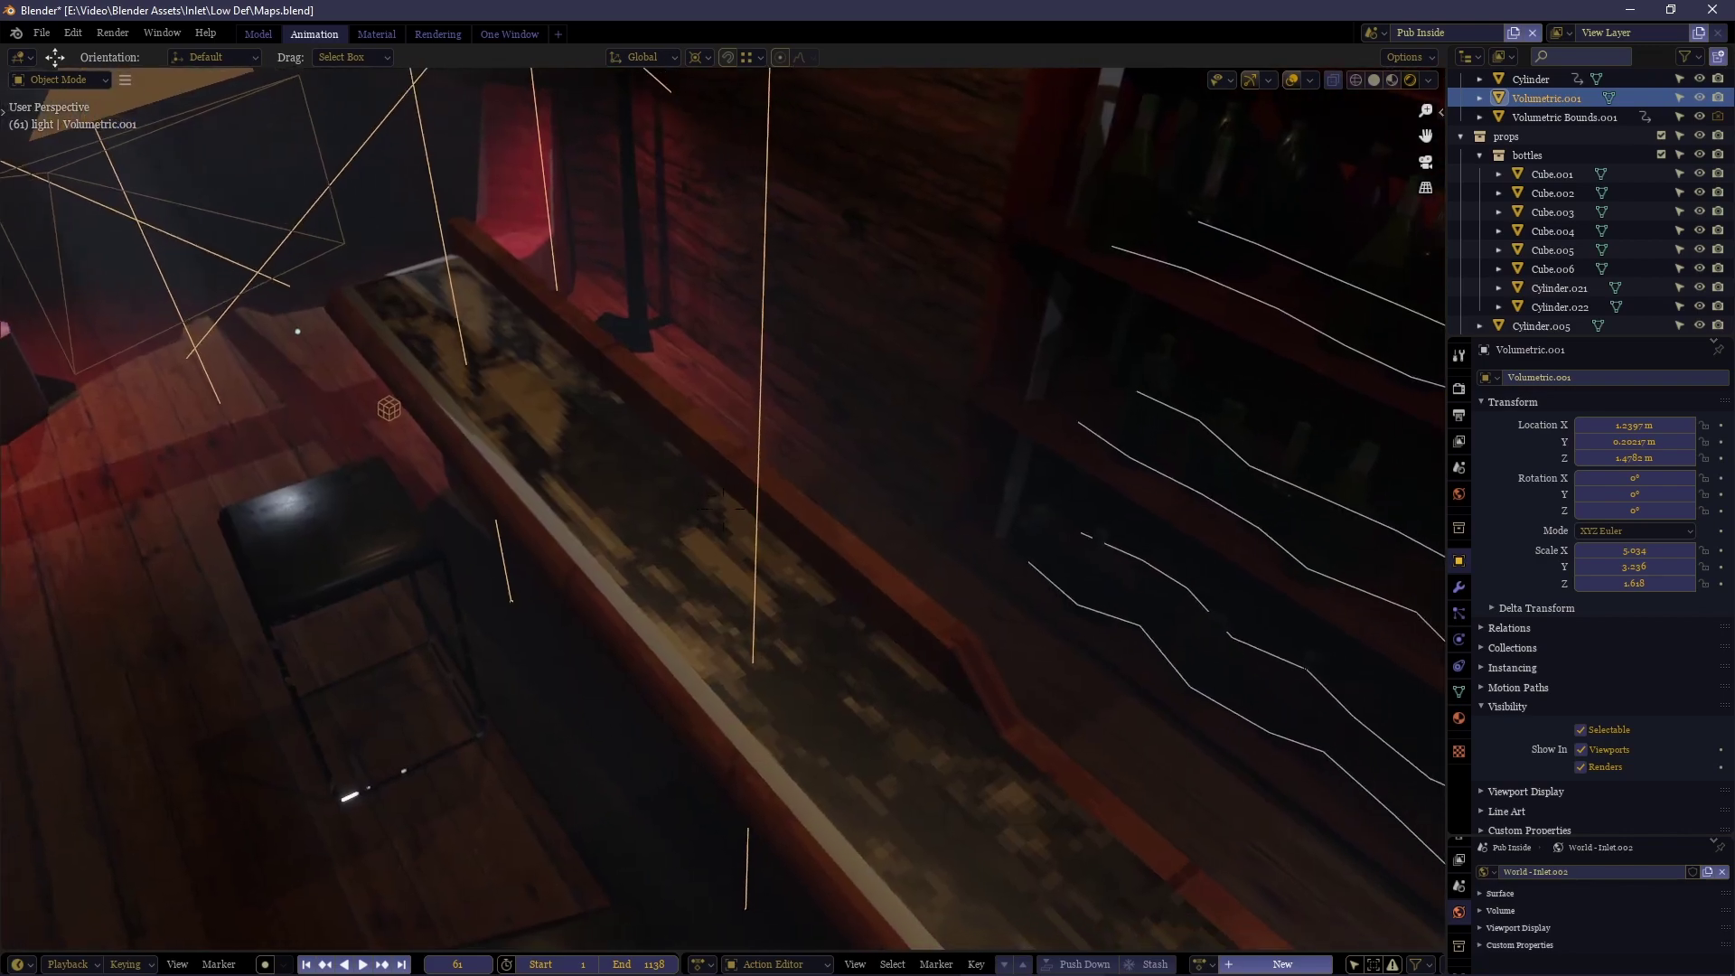
pyautogui.press('s')
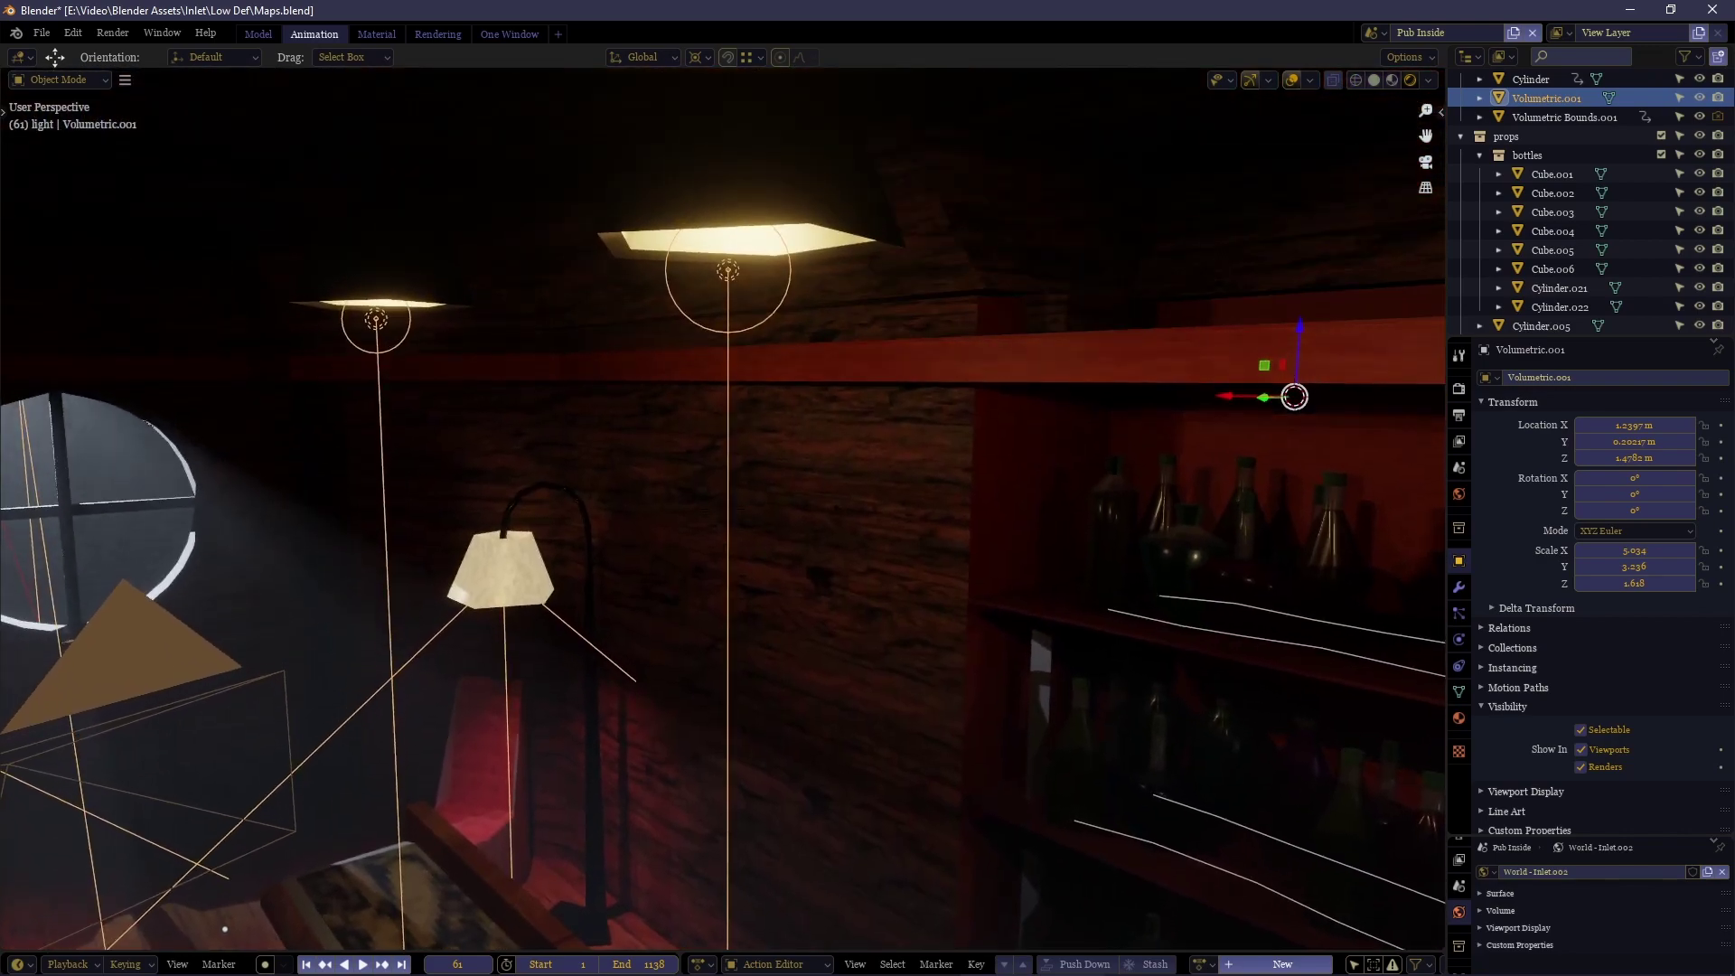
pyautogui.press('w')
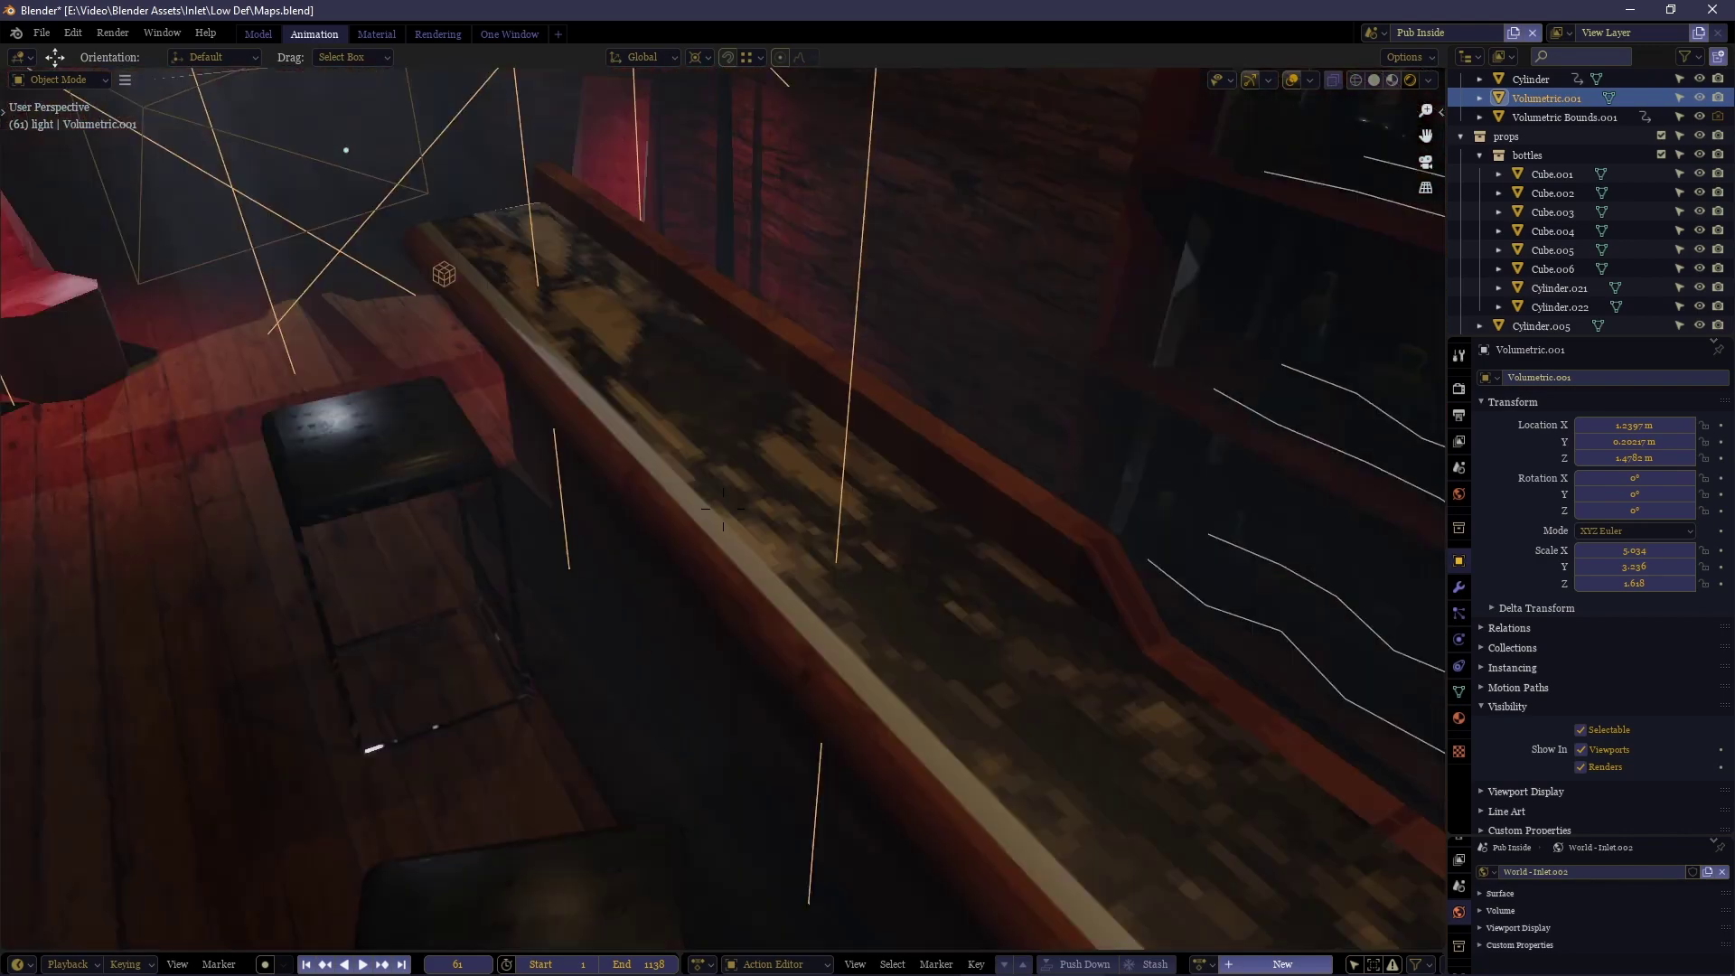